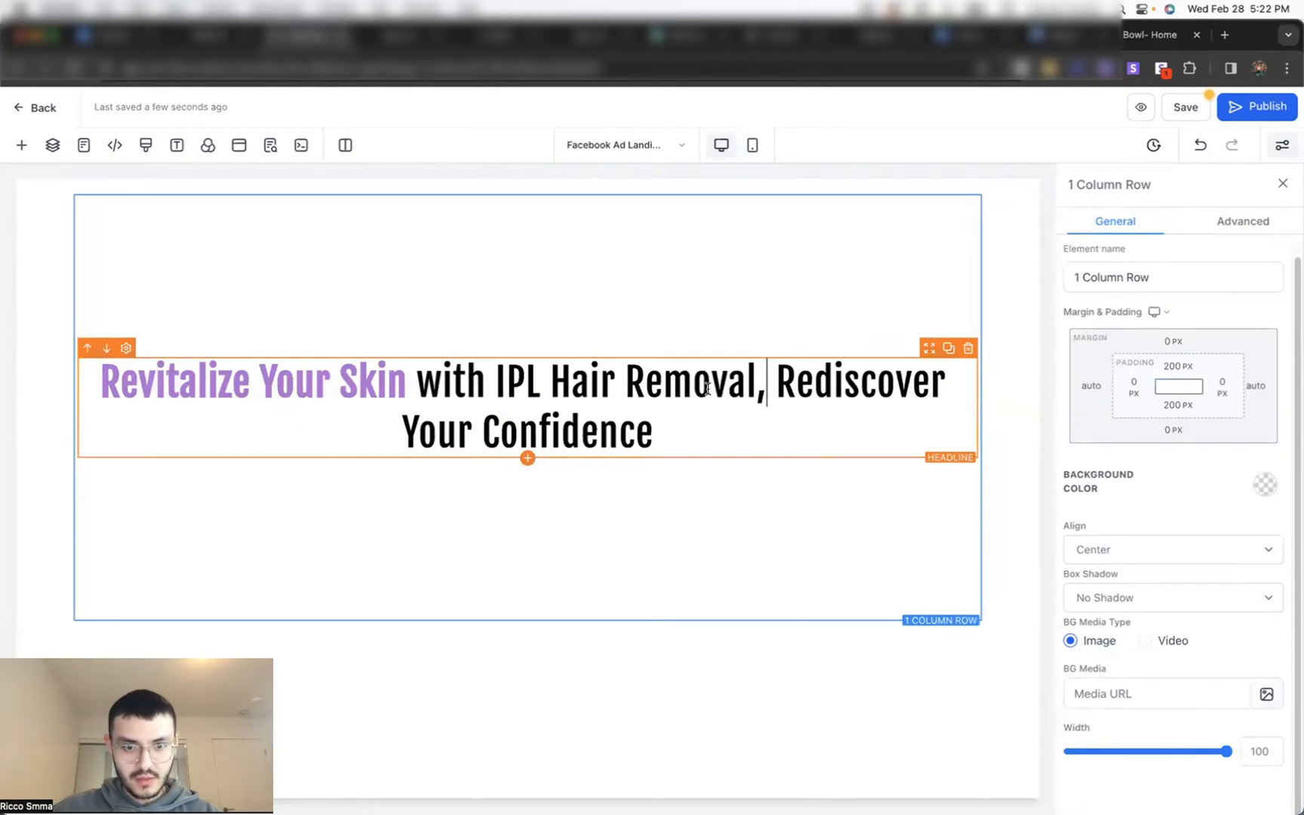
Step: Bold the words "Skin with IPL Hair Removal," in the headline so they take the purple bold text color
drag(766, 383, 315, 381)
click(492, 430)
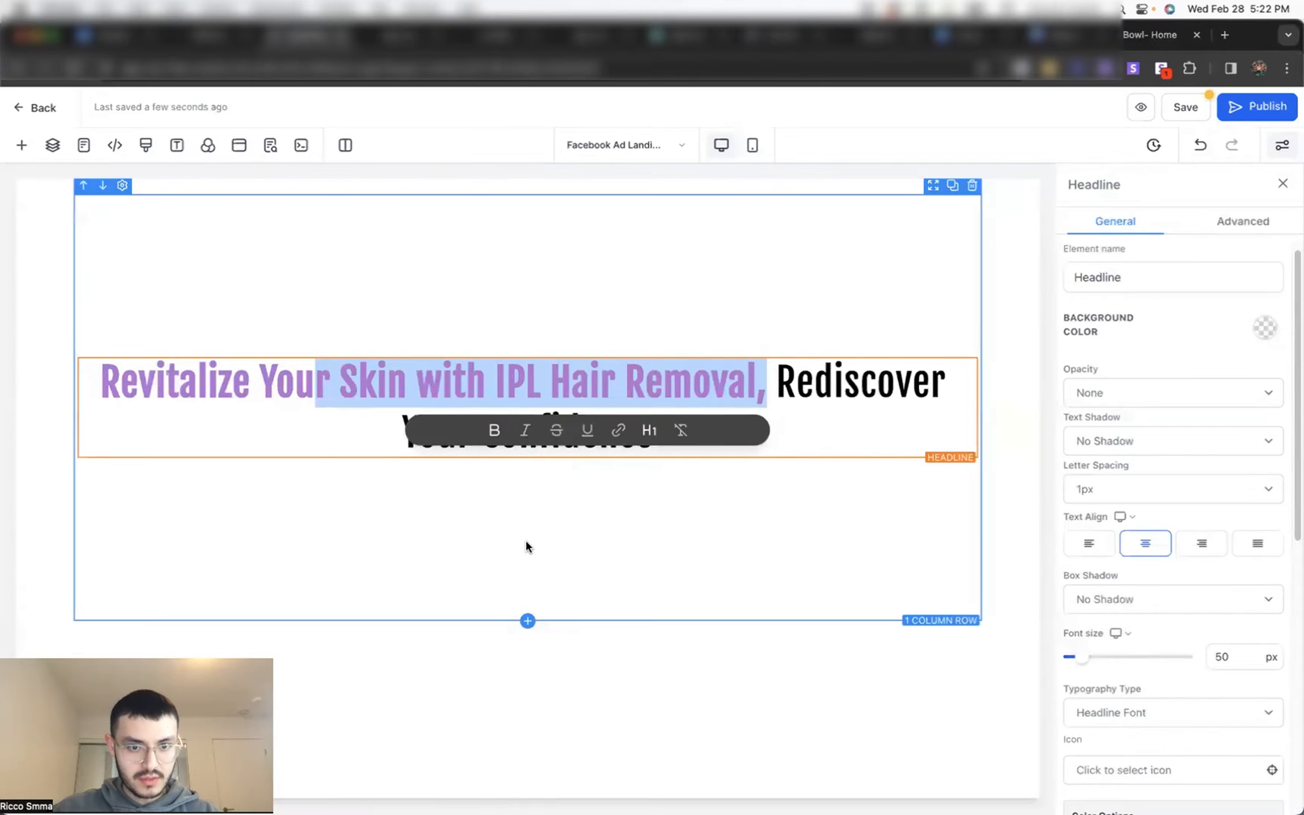
click(526, 540)
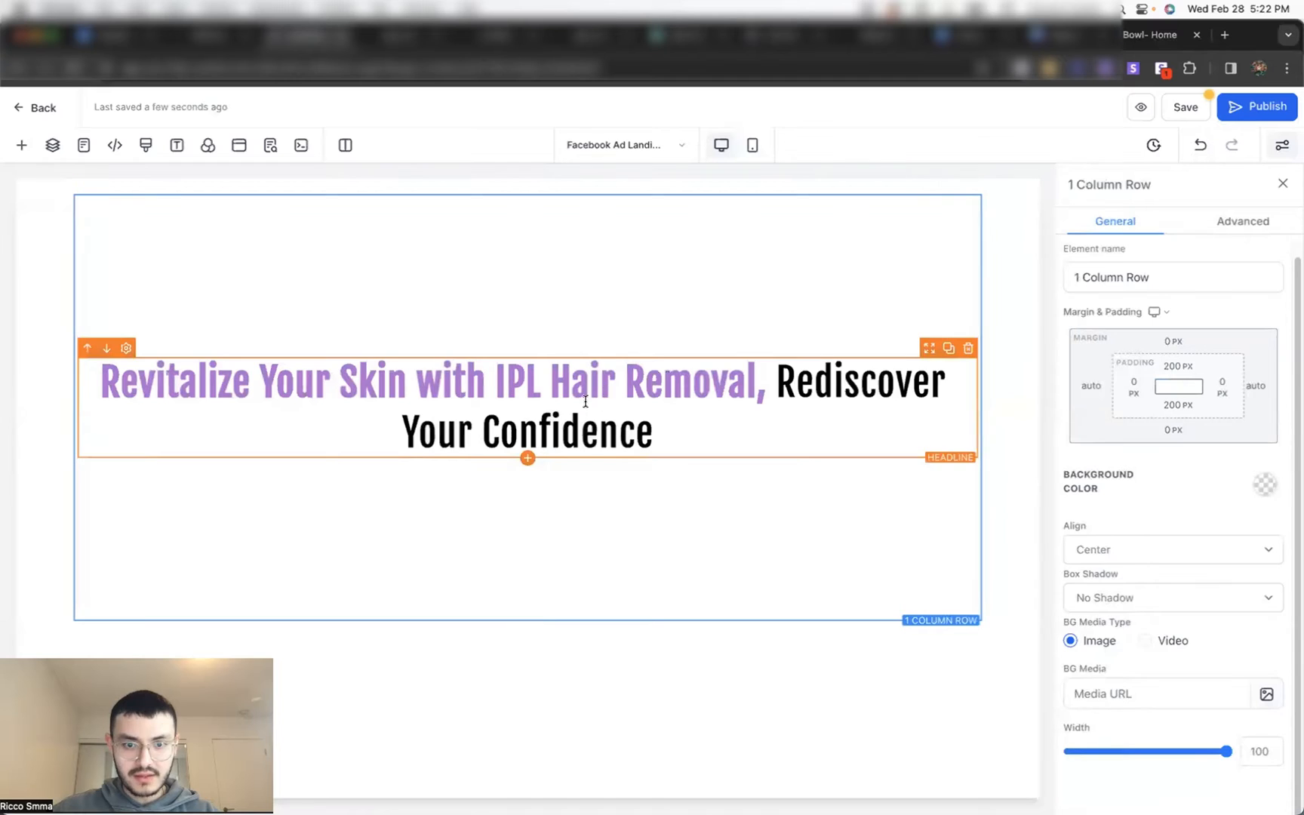
Step: Set the headline's left and right padding to 60 px each
click(767, 392)
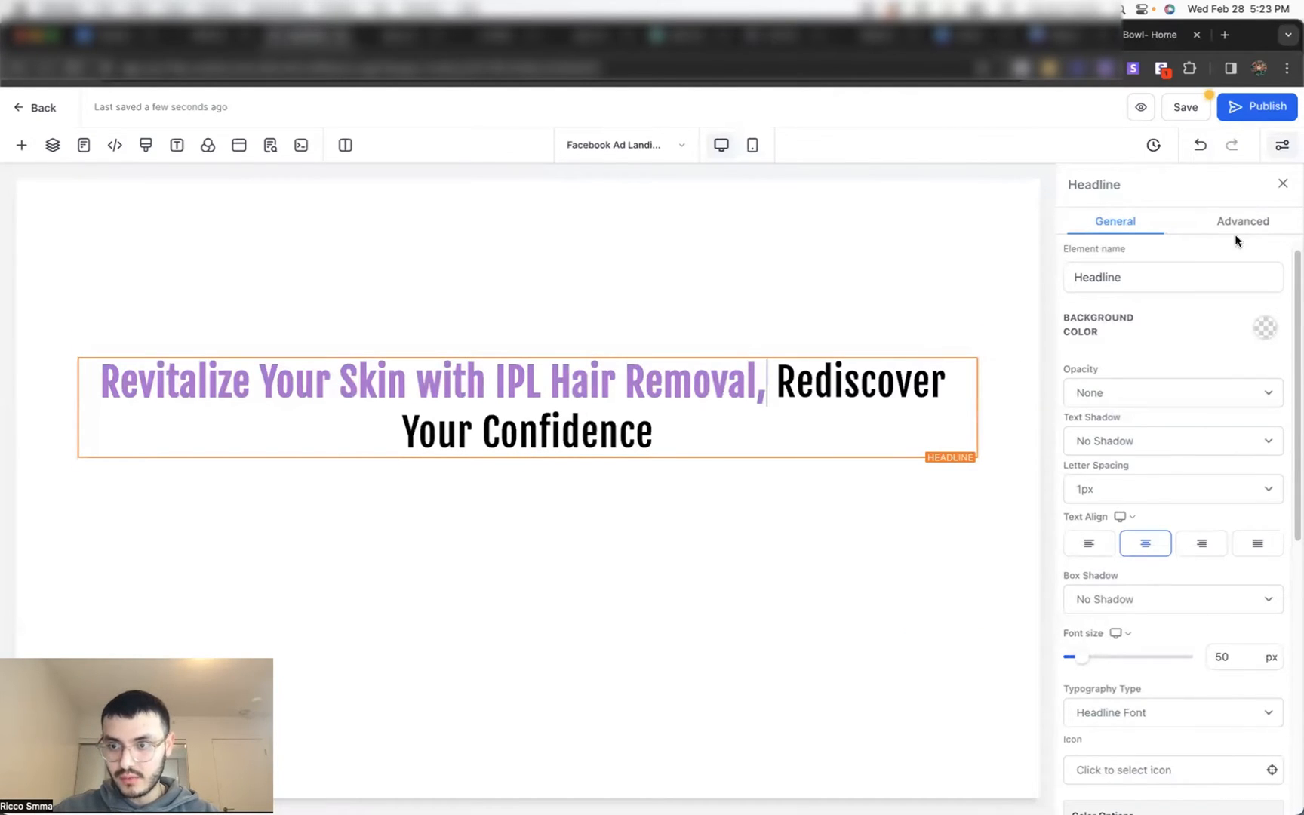
scroll(1157, 521, down, 7)
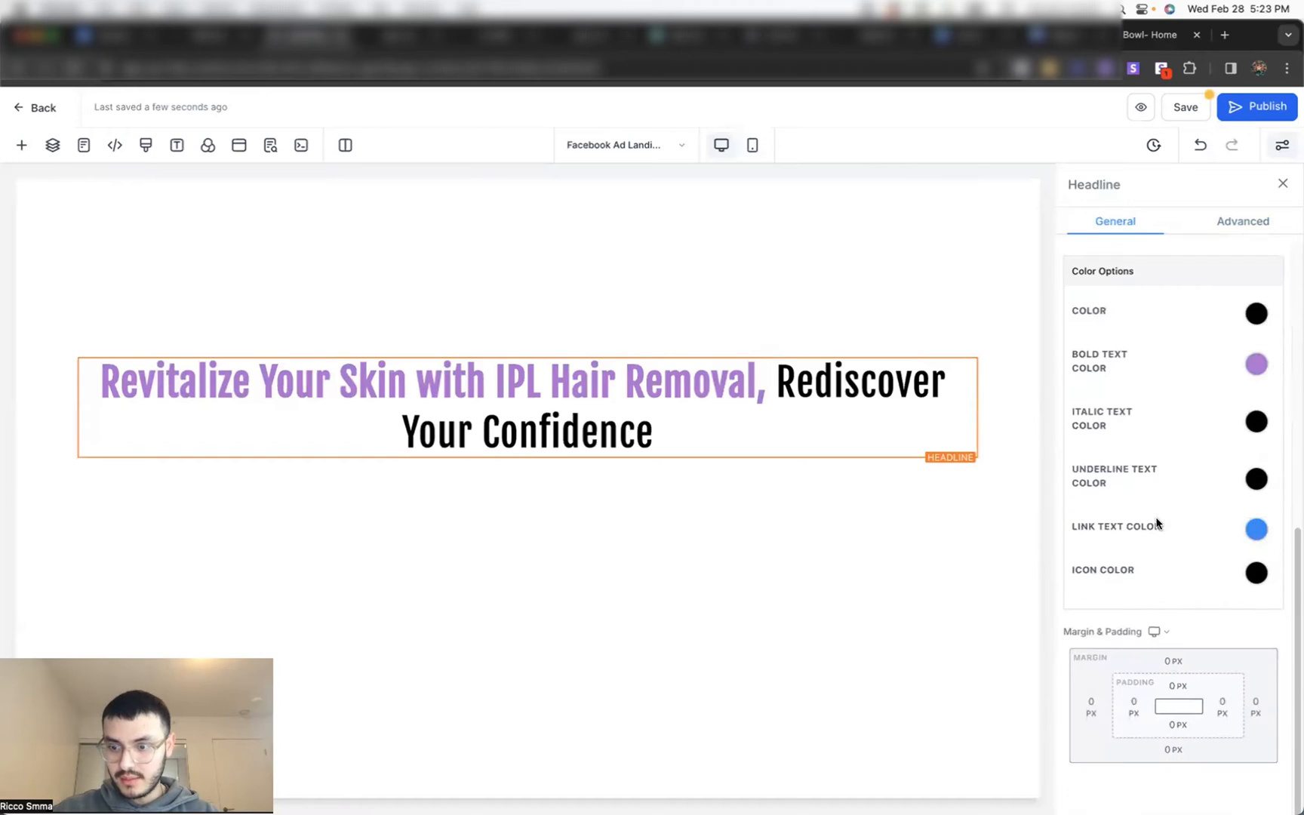
click(1134, 706)
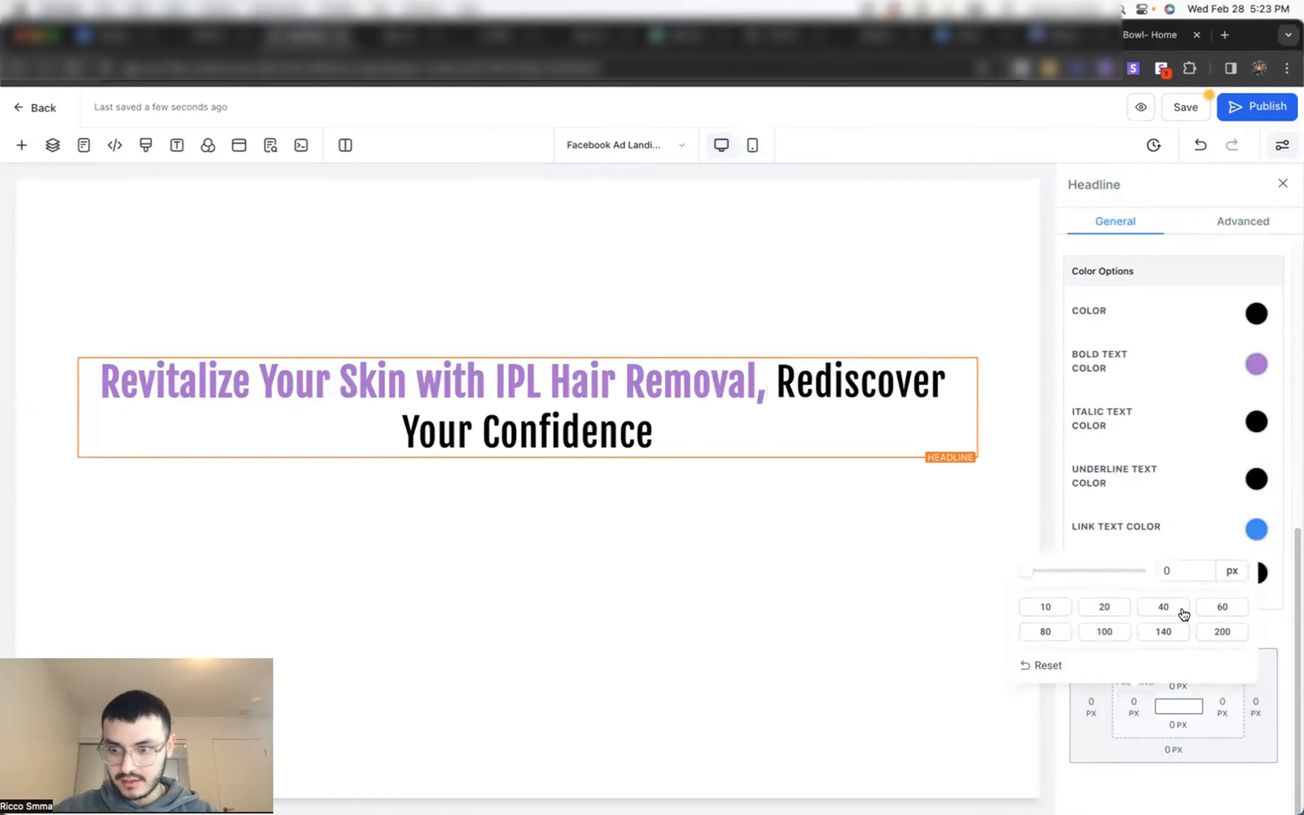
click(1214, 614)
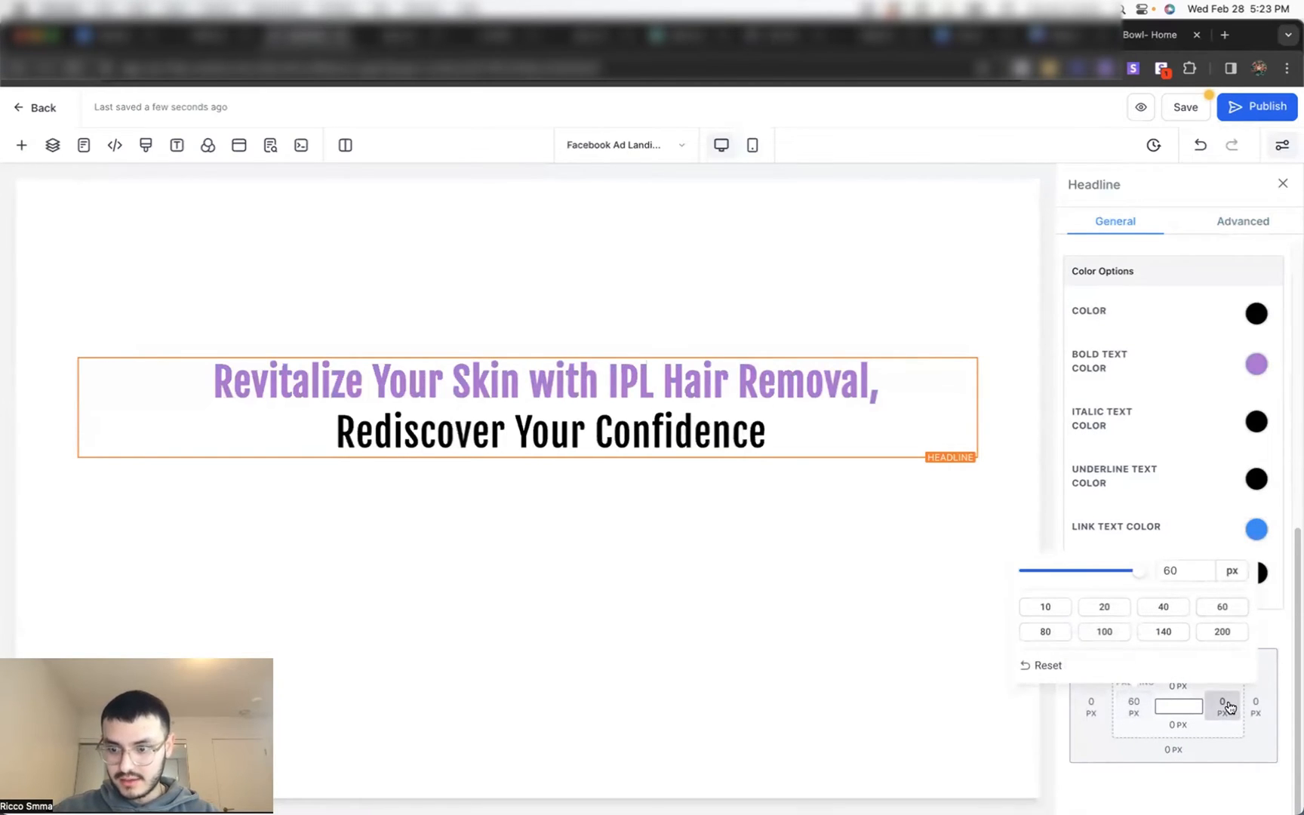
click(1223, 706)
click(1204, 606)
click(728, 289)
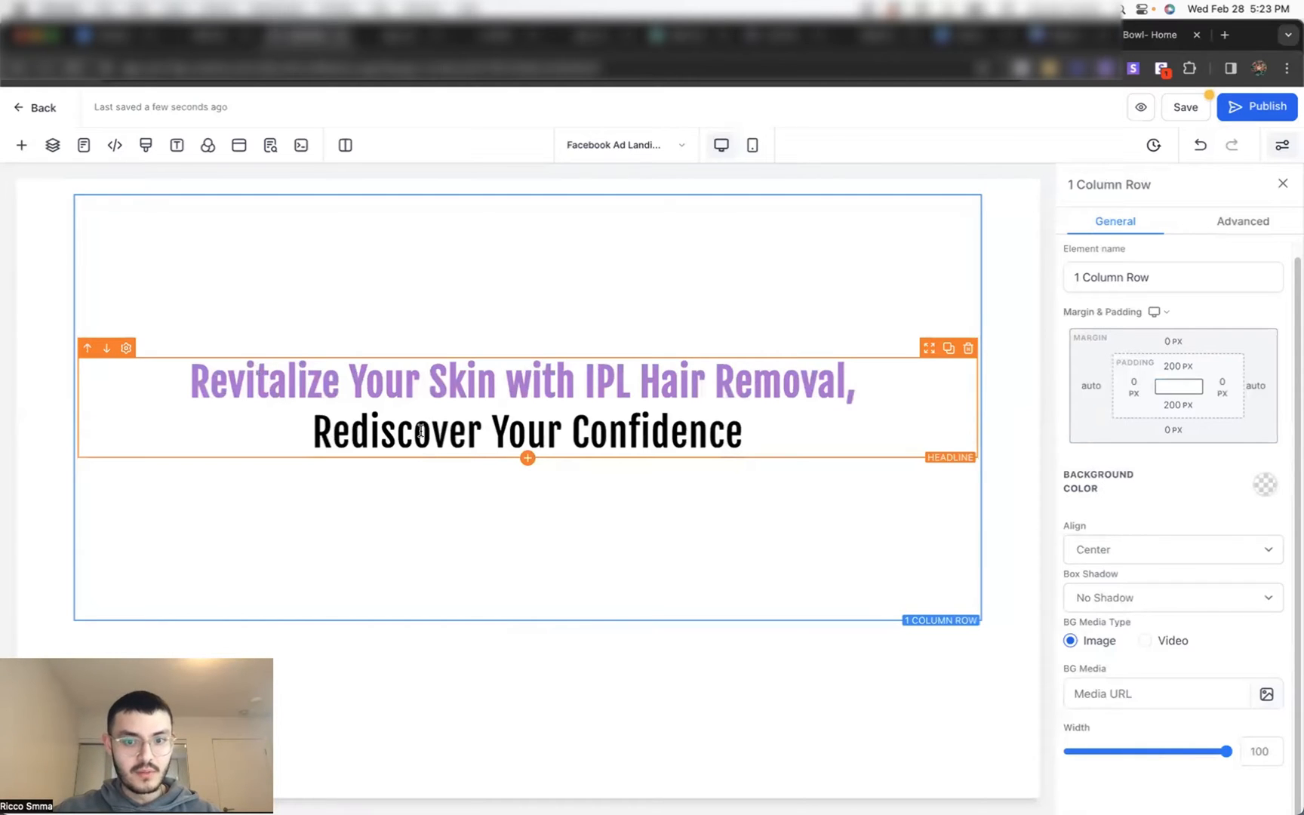
Step: Add a period at the end of the headline, after "Confidence"
click(748, 444)
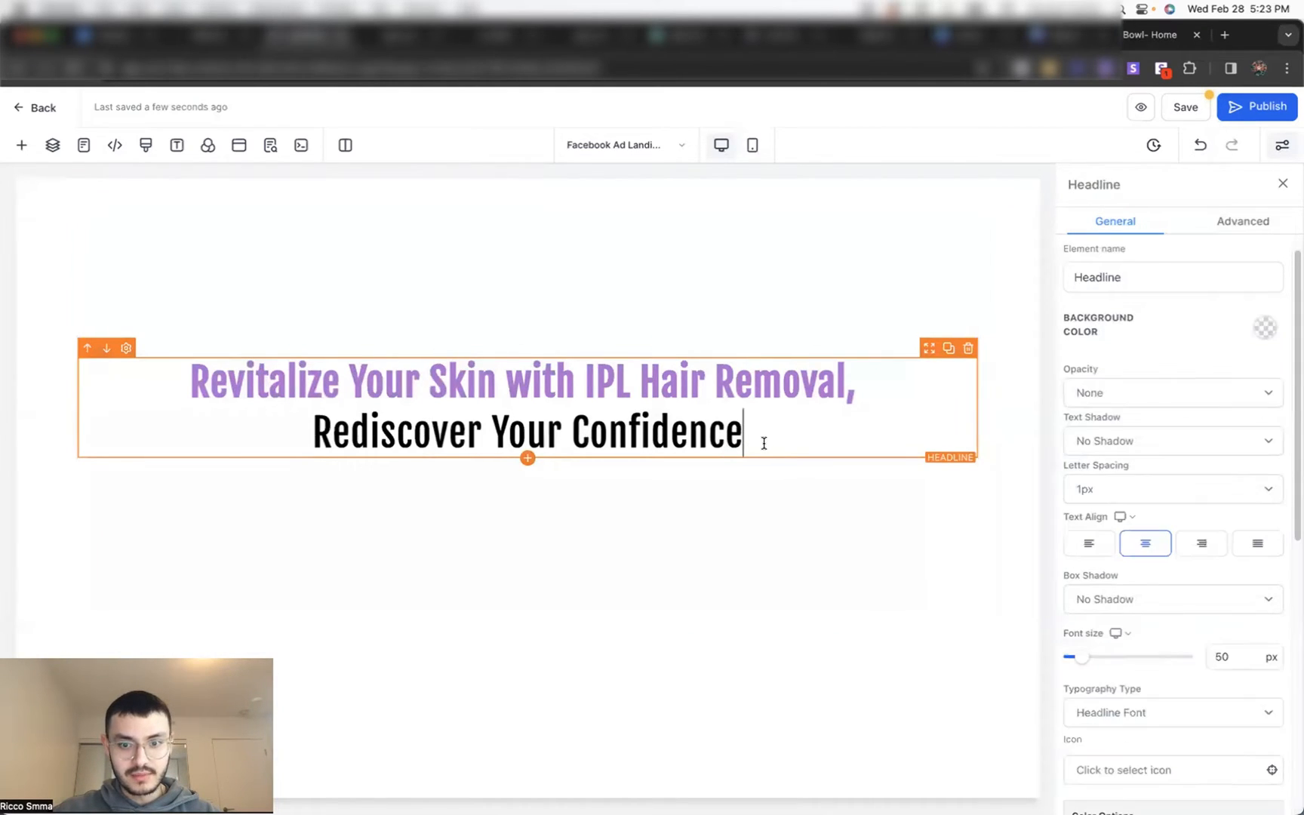
text(.)
click(759, 514)
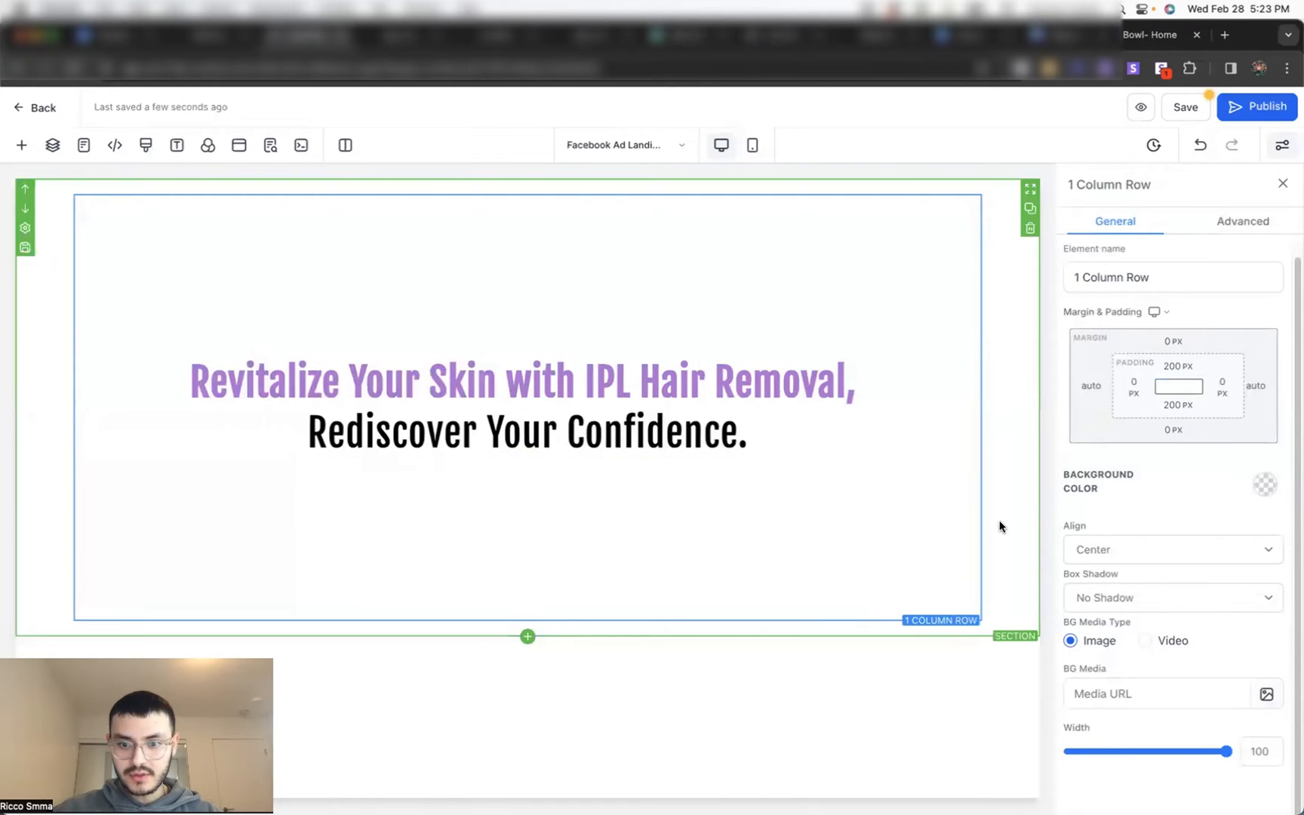
Step: Add a full-width section below the headline section and place a one-column row in it
click(528, 637)
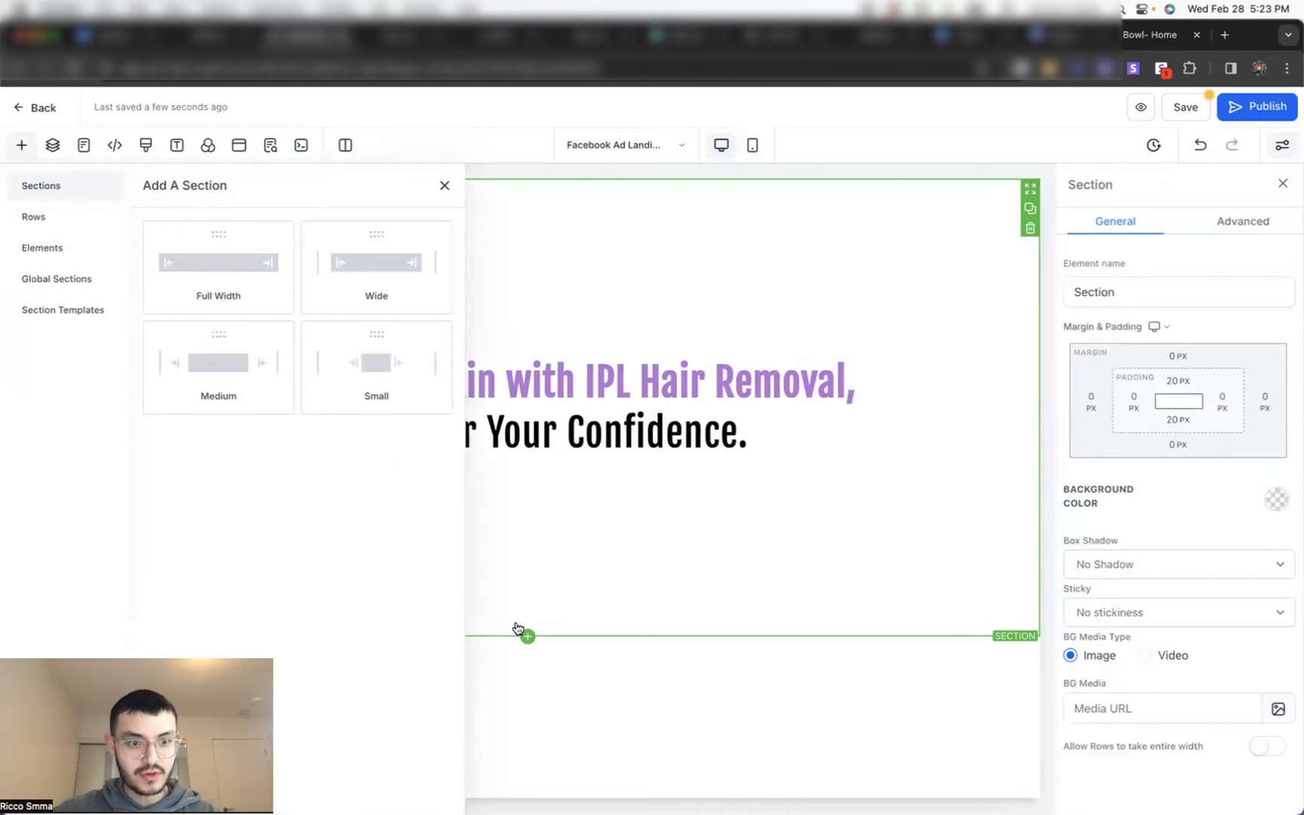
click(257, 279)
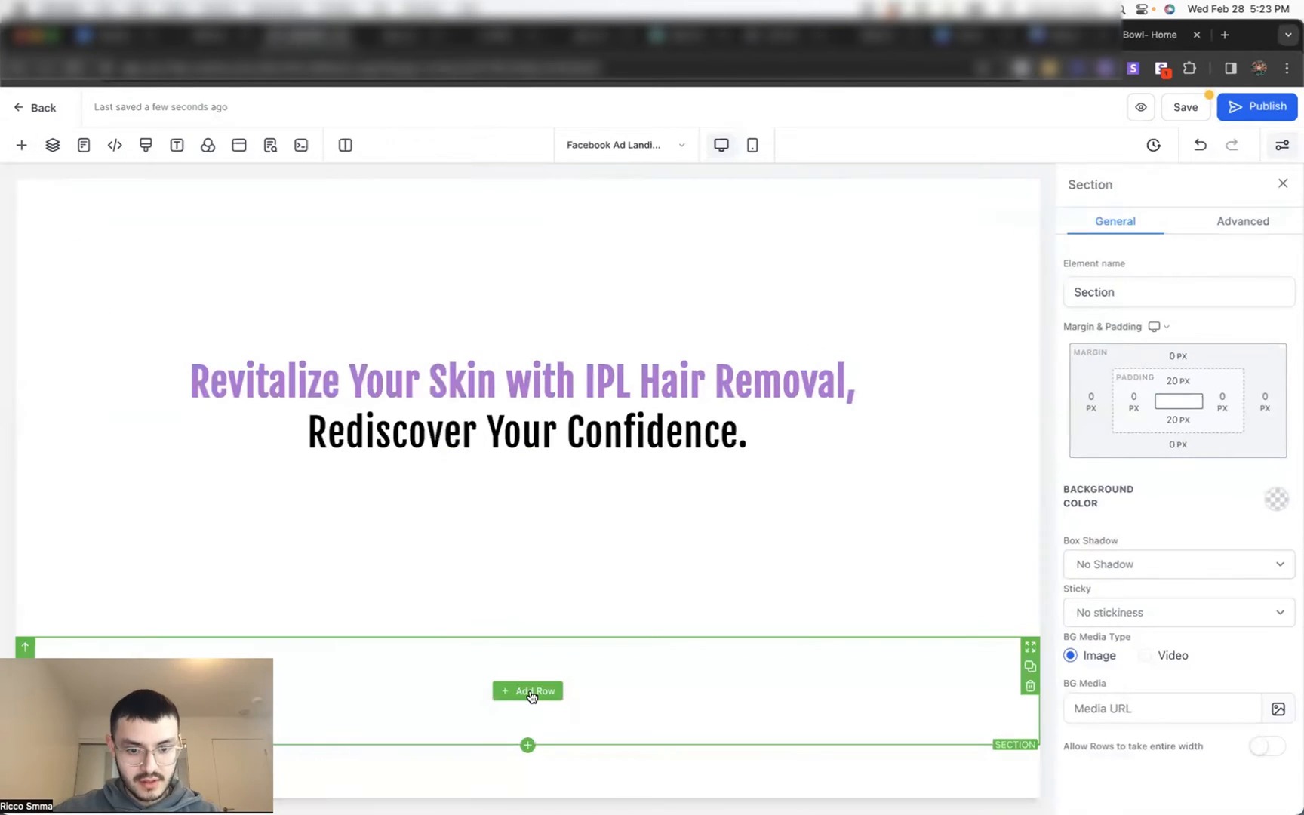
click(532, 695)
click(239, 271)
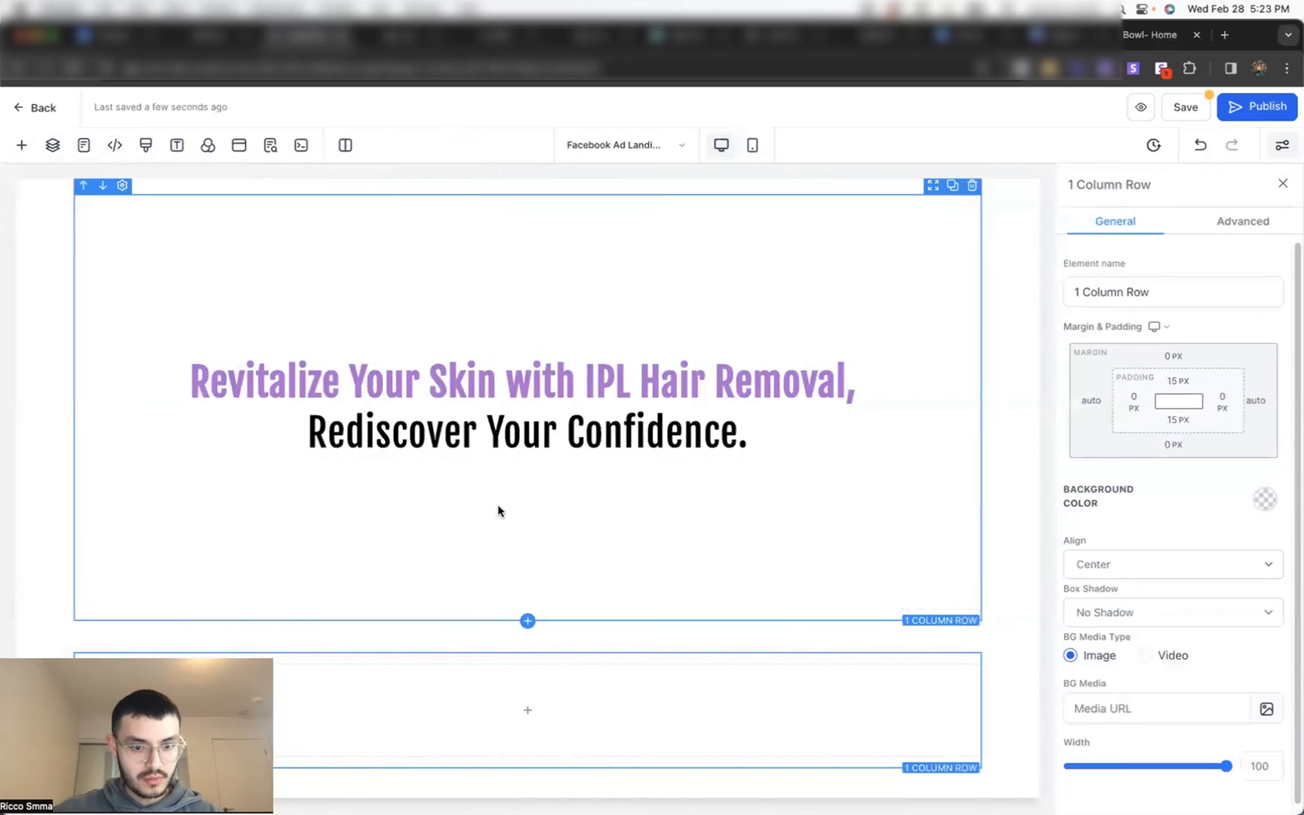
Step: Insert a Survey element into the new row's column and assign survey 0 to it
click(529, 710)
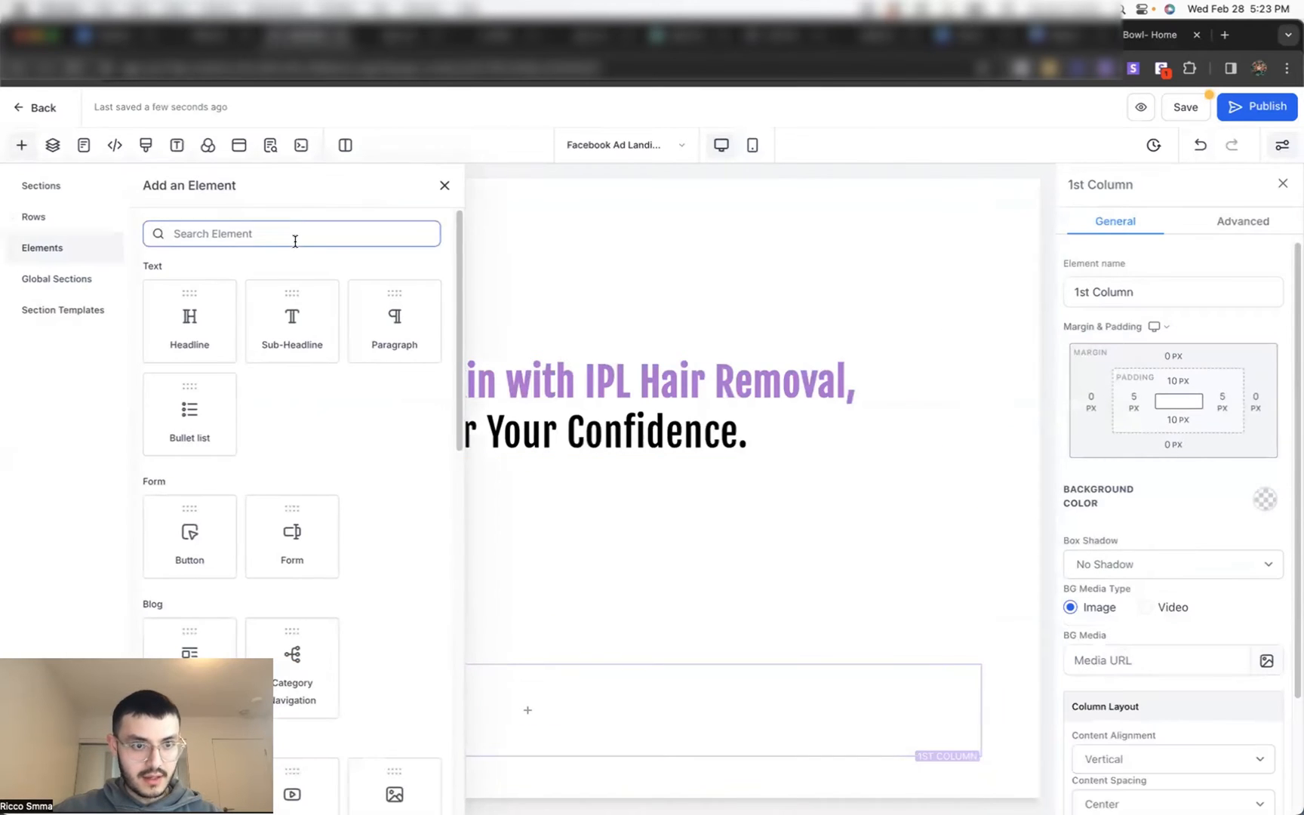
text(sur)
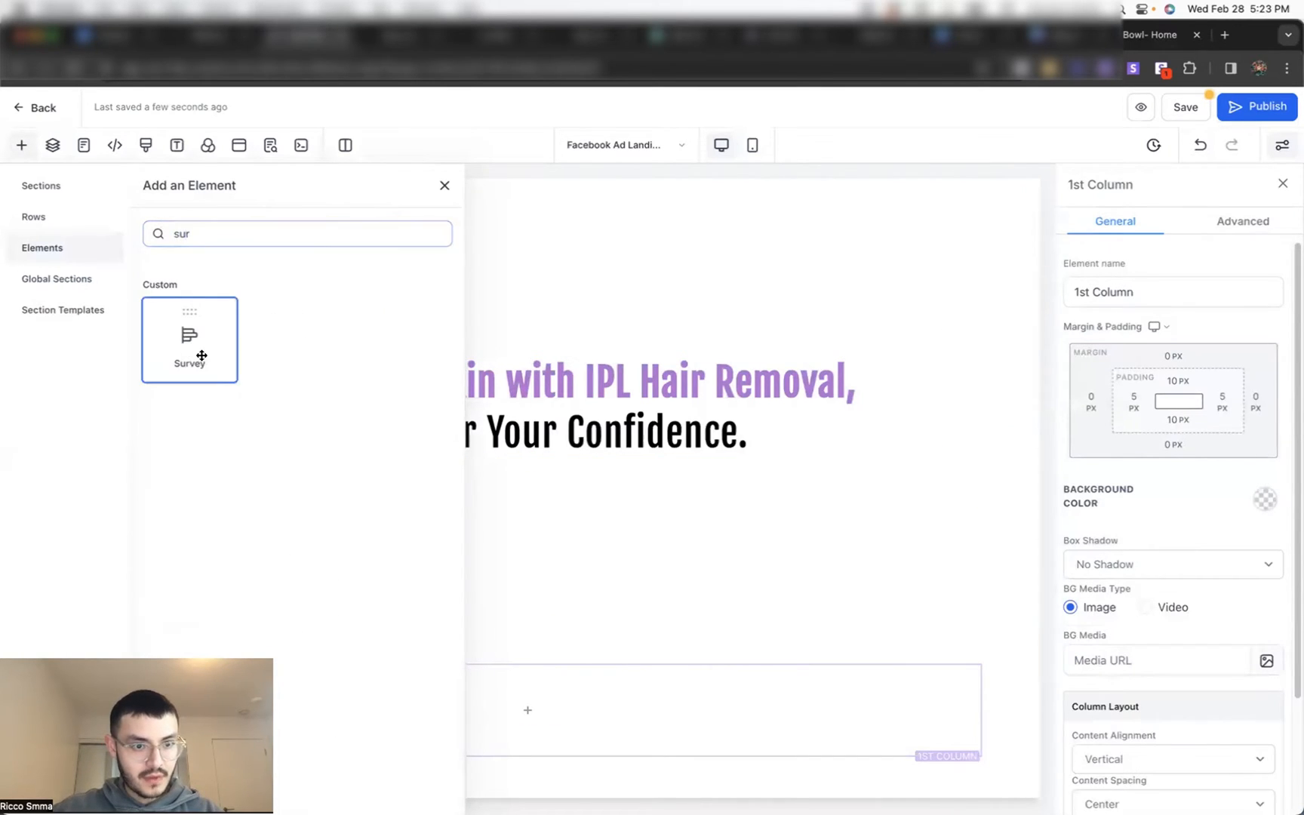
click(198, 351)
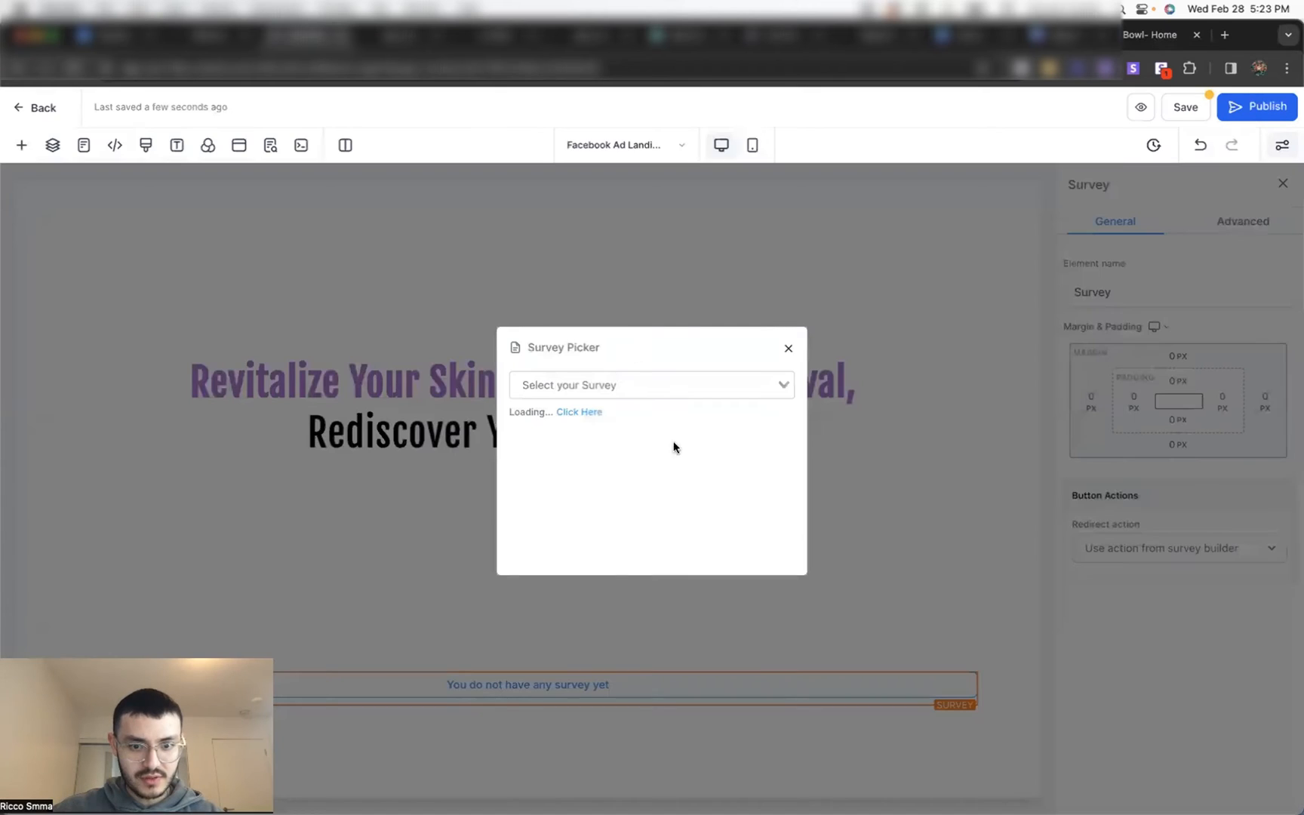
click(619, 392)
click(574, 412)
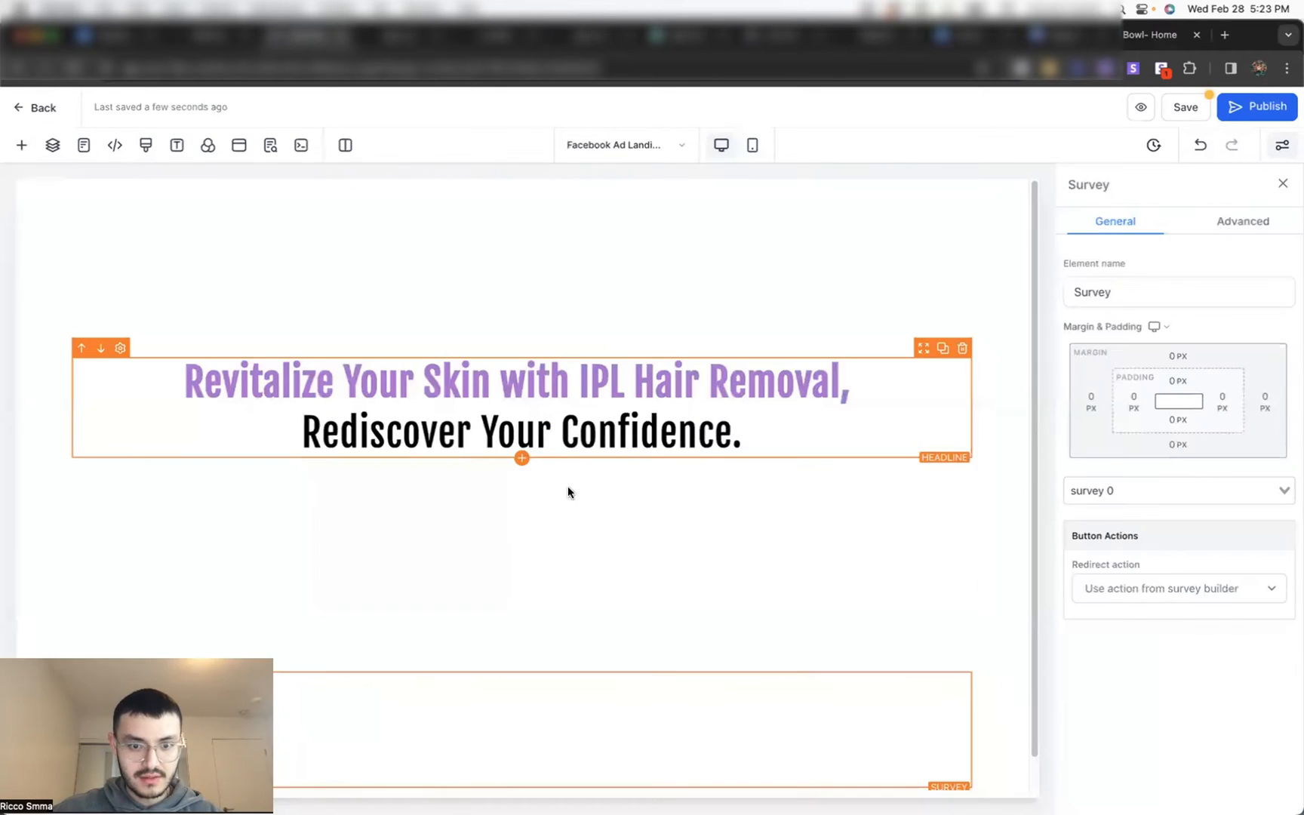
Step: Add another full-width section below the survey section
scroll(597, 658, down, 3)
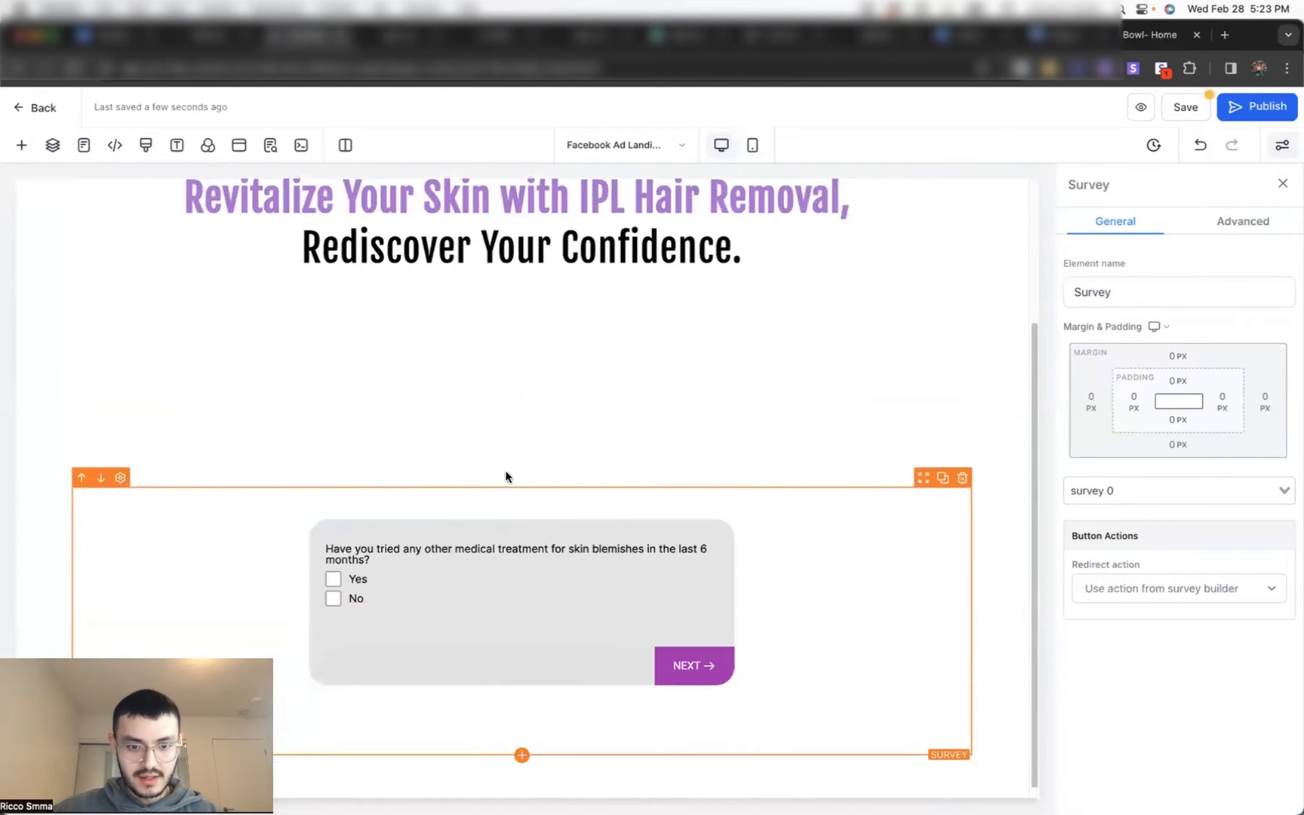
scroll(684, 503, up, 3)
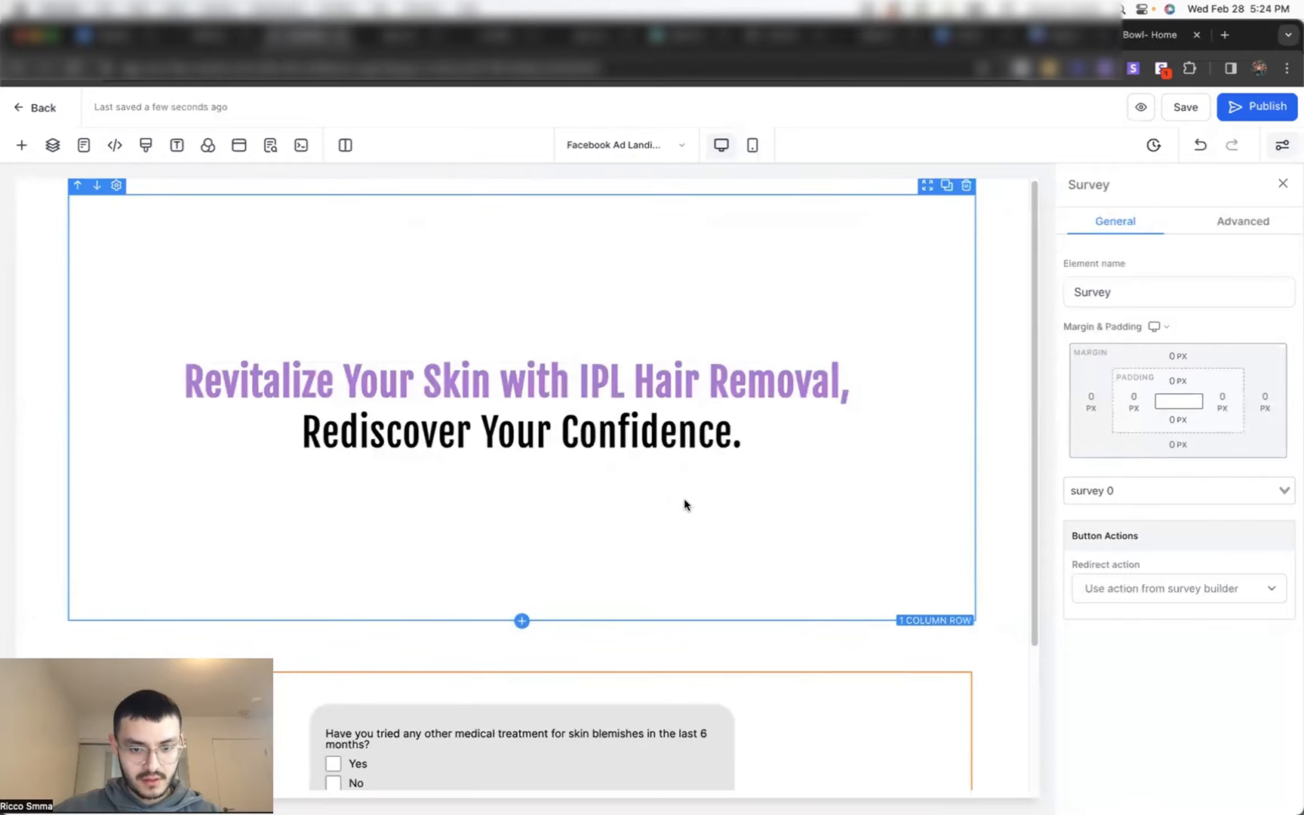
scroll(684, 503, down, 3)
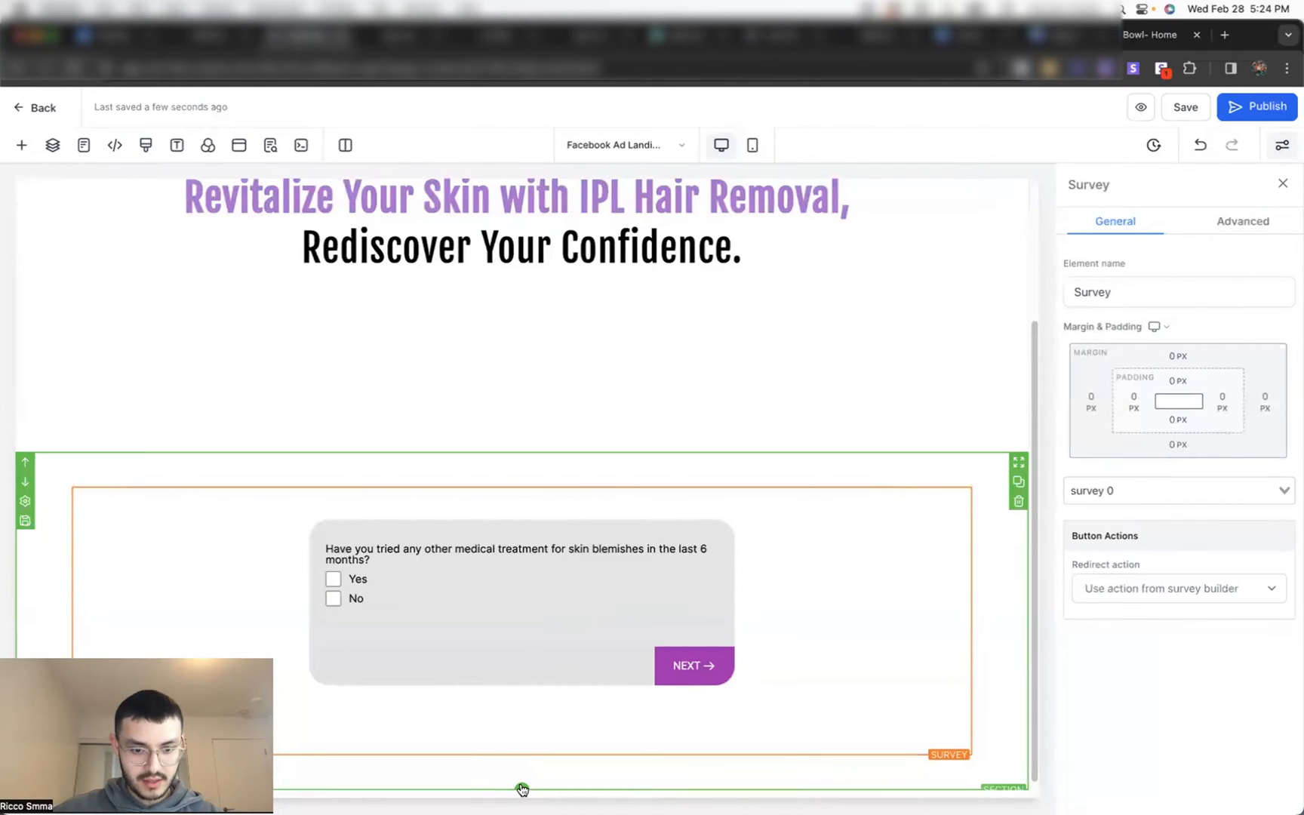
click(522, 789)
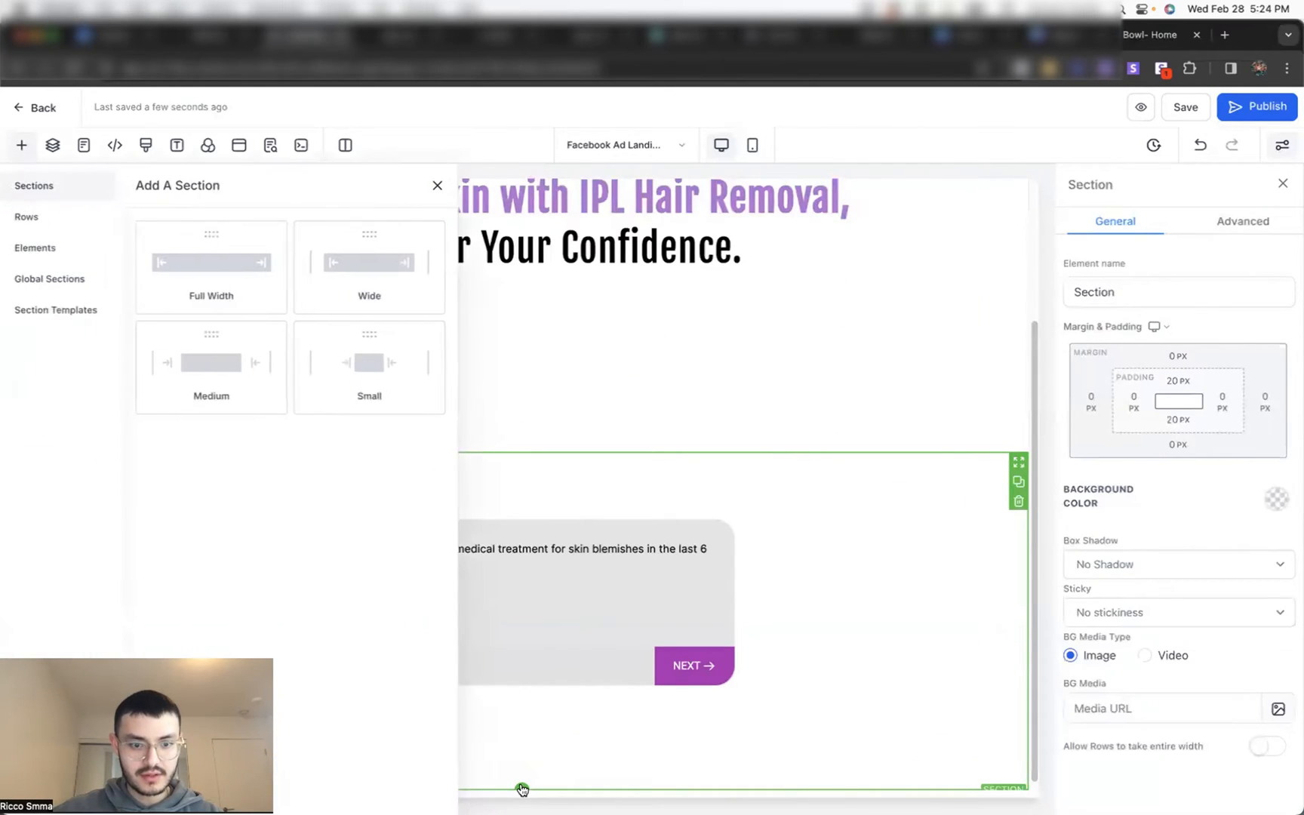
click(261, 267)
Step: Consult the "About the Treatment" layout on the Medi Spa La Bella reference page and add a two-column row to the new empty section
click(588, 35)
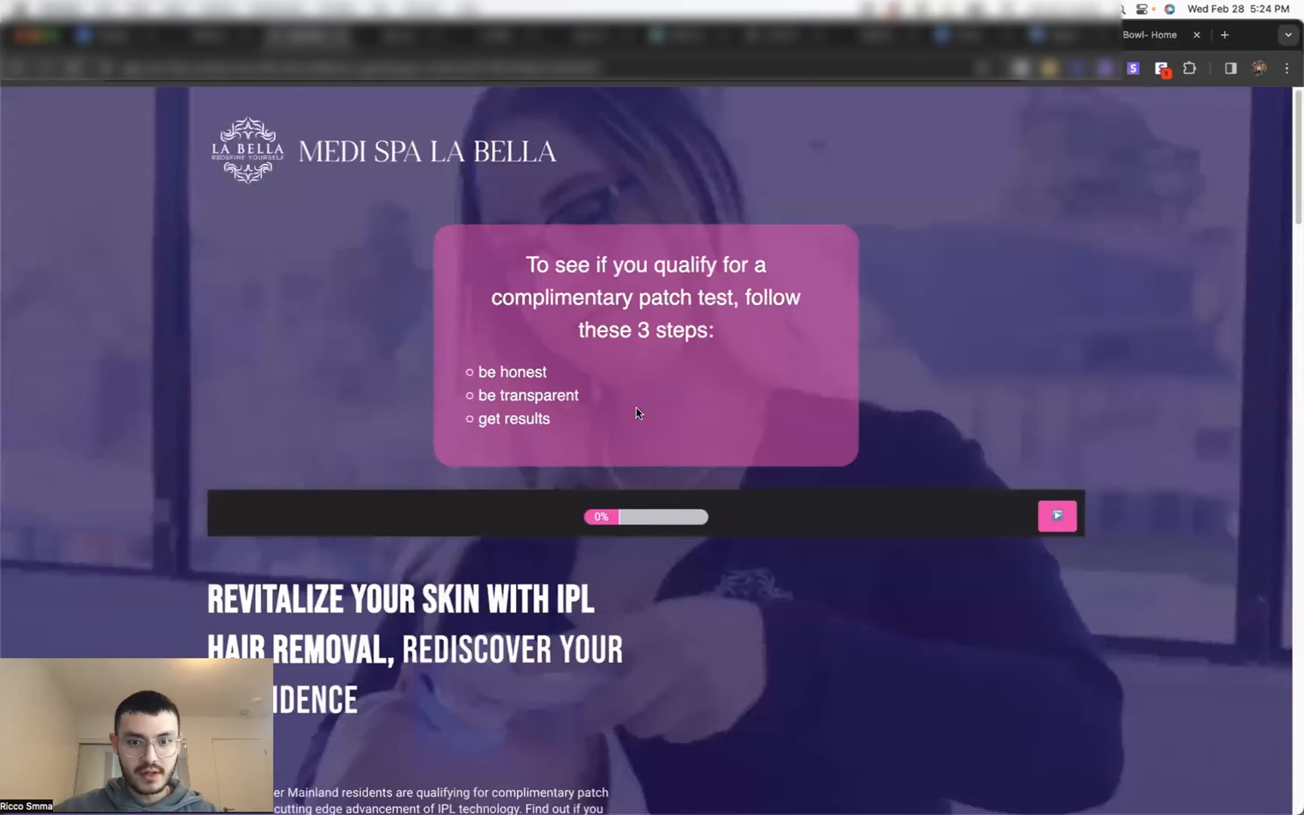
scroll(636, 546, down, 1)
scroll(636, 551, down, 10)
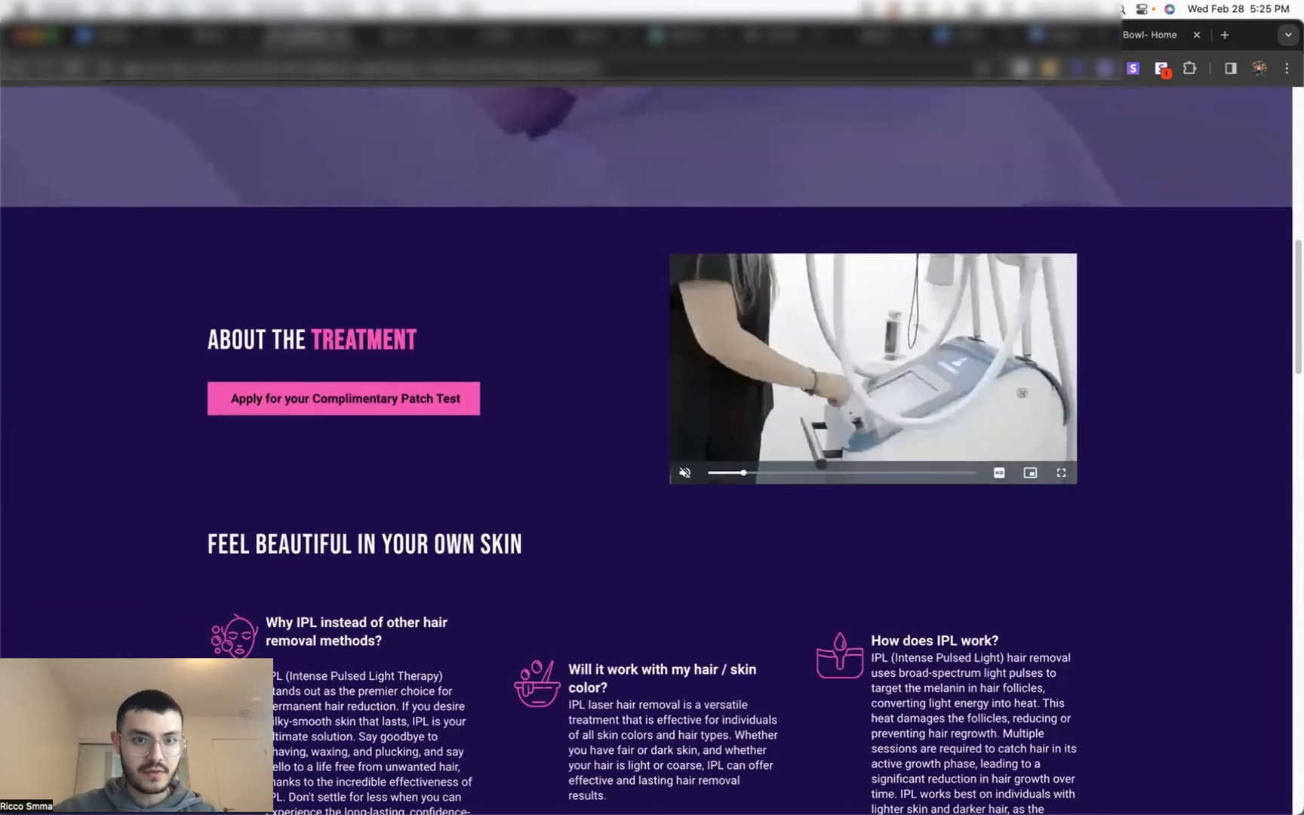
click(309, 35)
scroll(511, 487, down, 2)
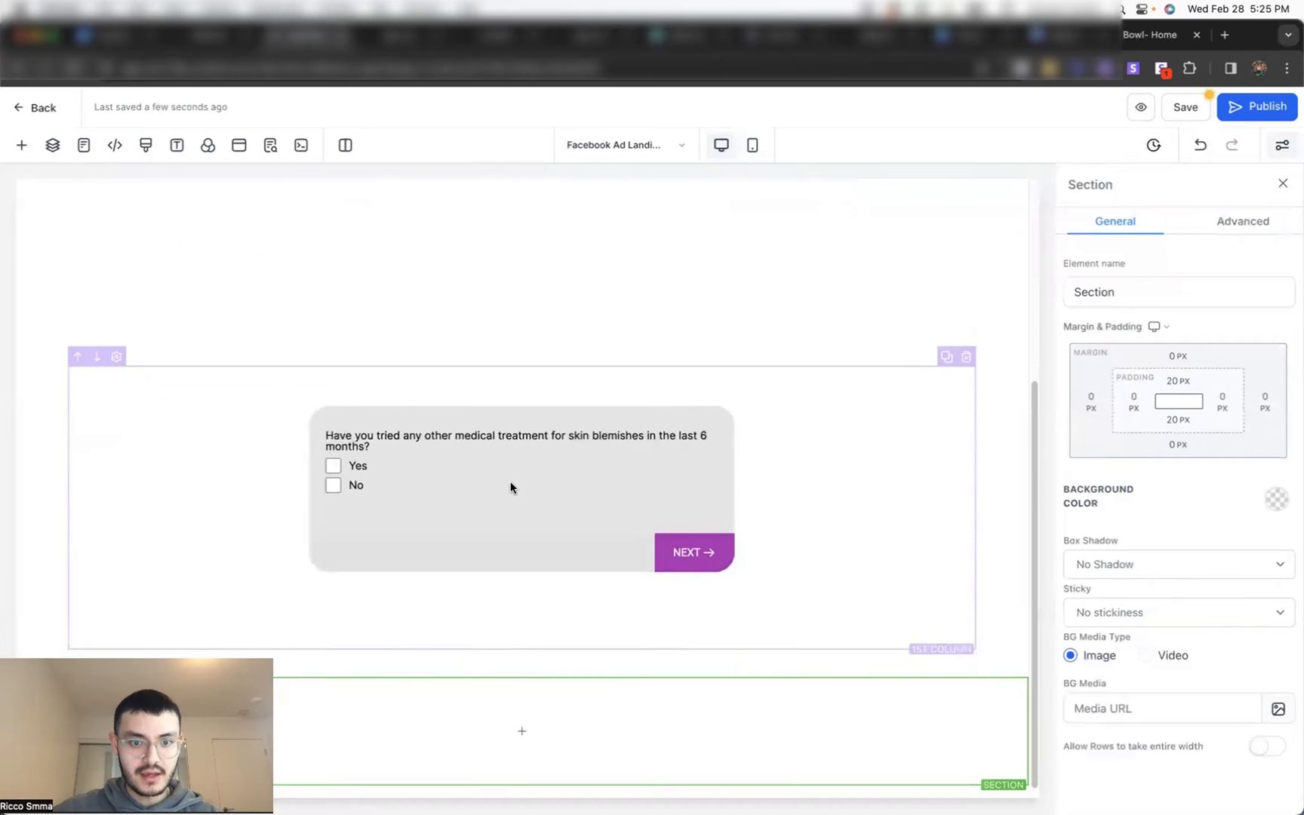
click(529, 731)
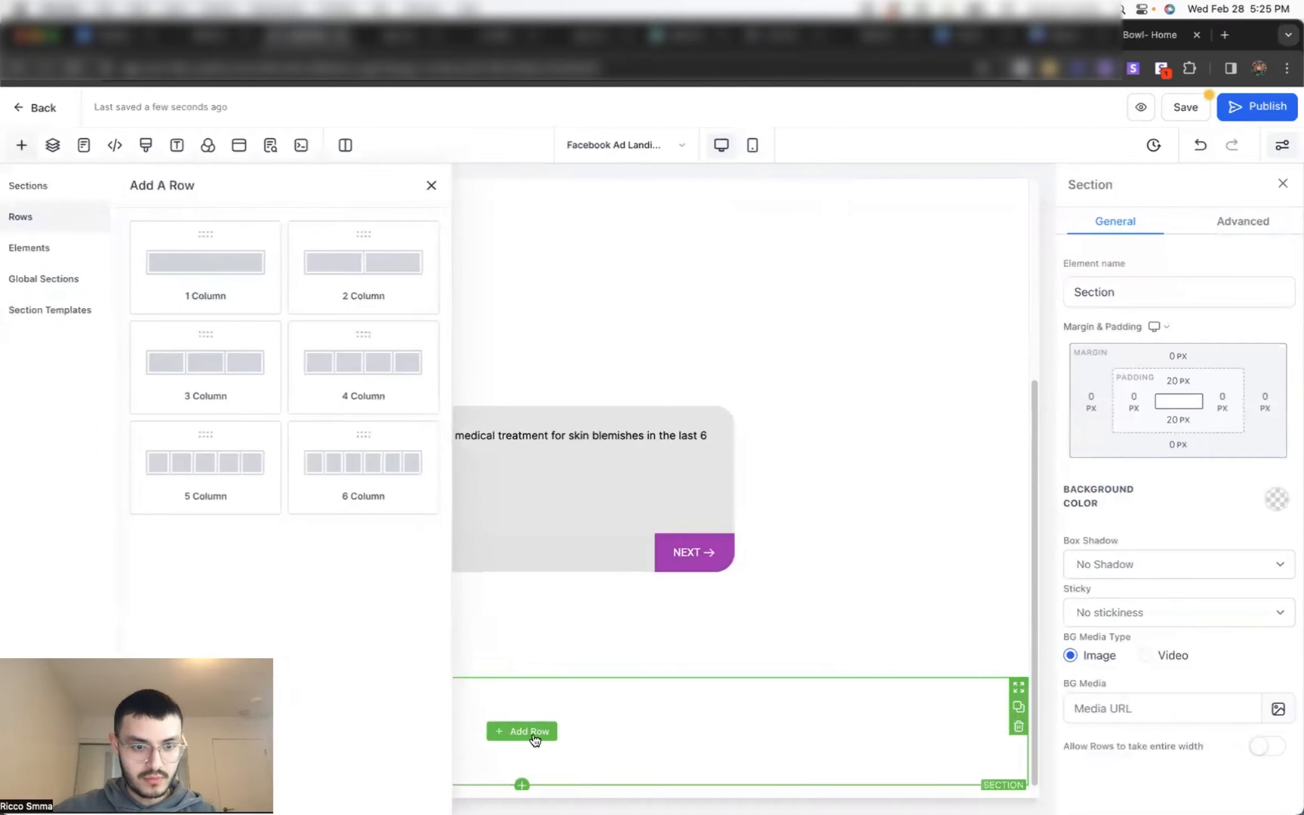
click(449, 407)
Step: Insert an Image element in the row's second column using the media library screenshot of two women standing, one holding a clipboard
click(748, 723)
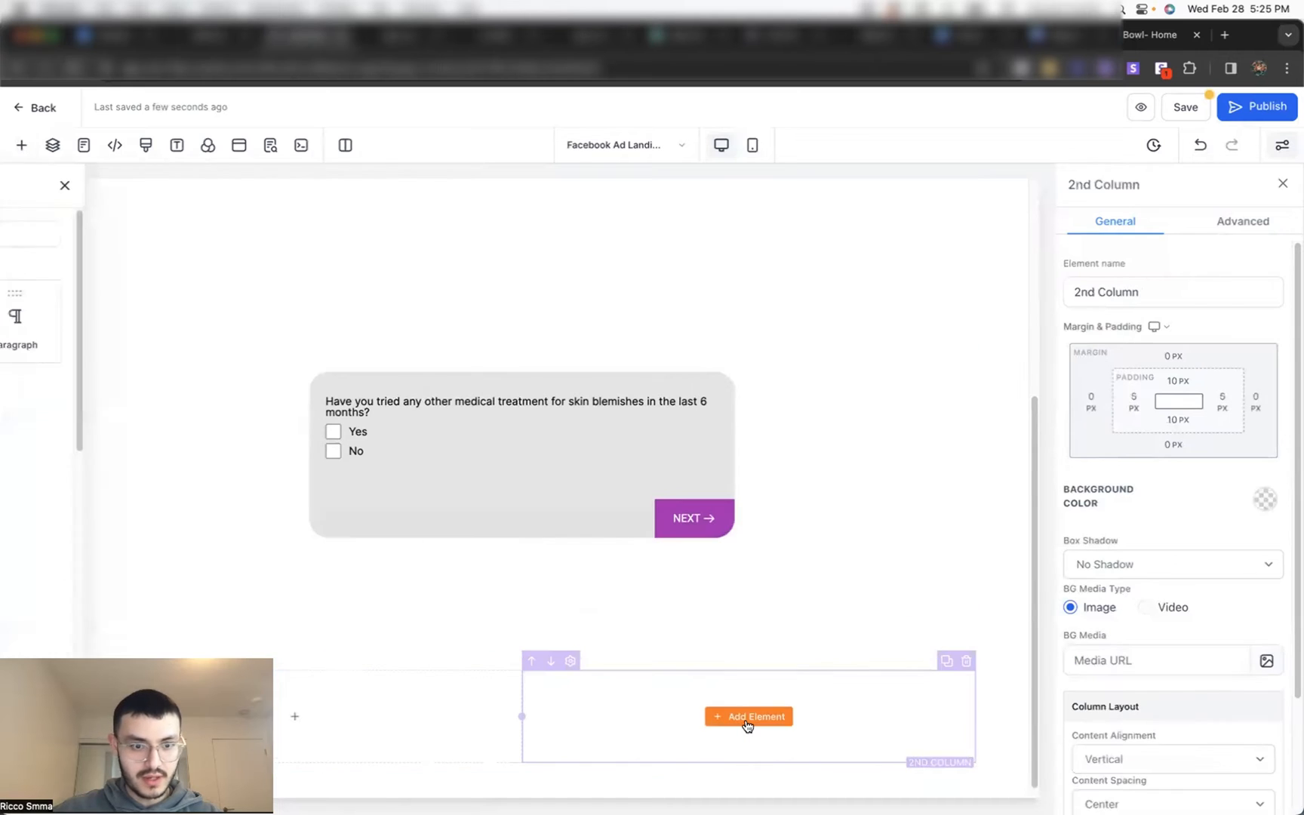
click(265, 233)
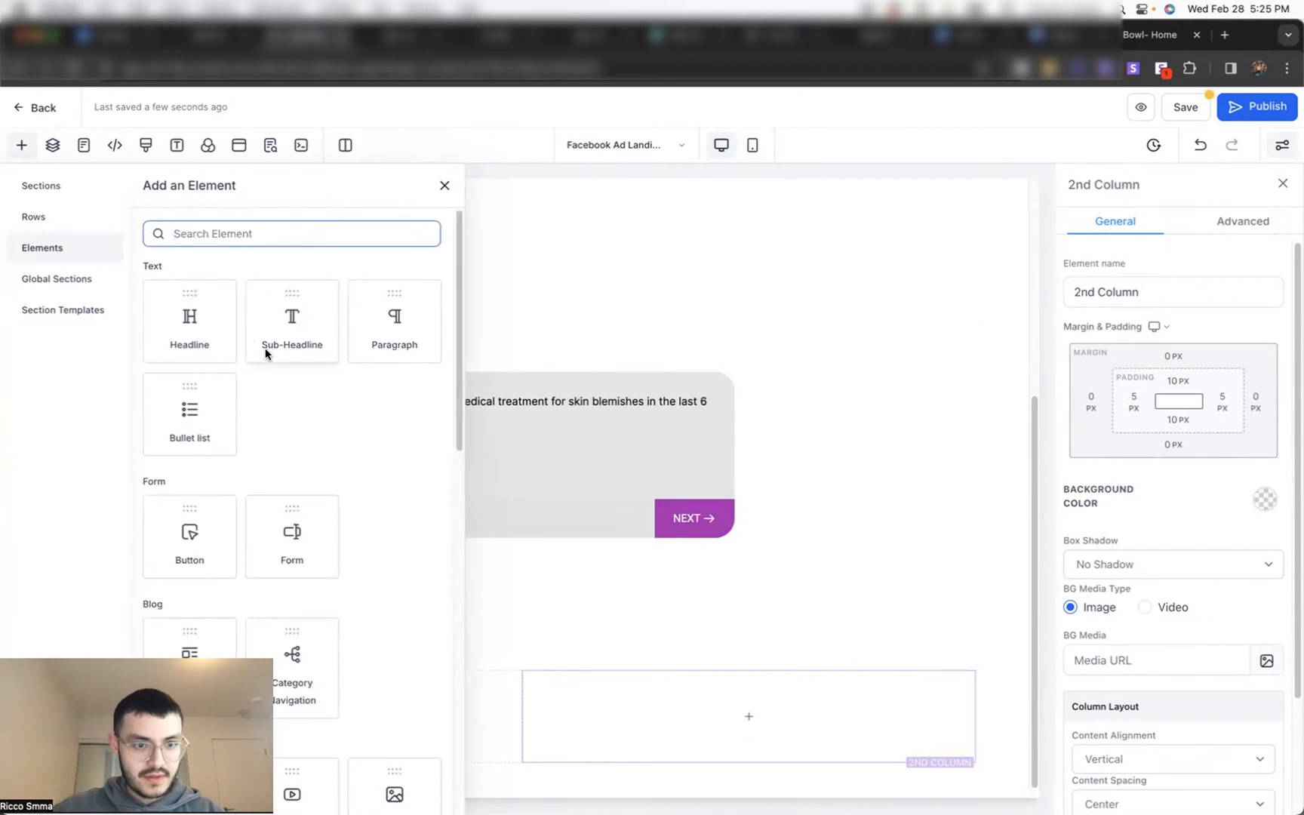
scroll(253, 343, down, 5)
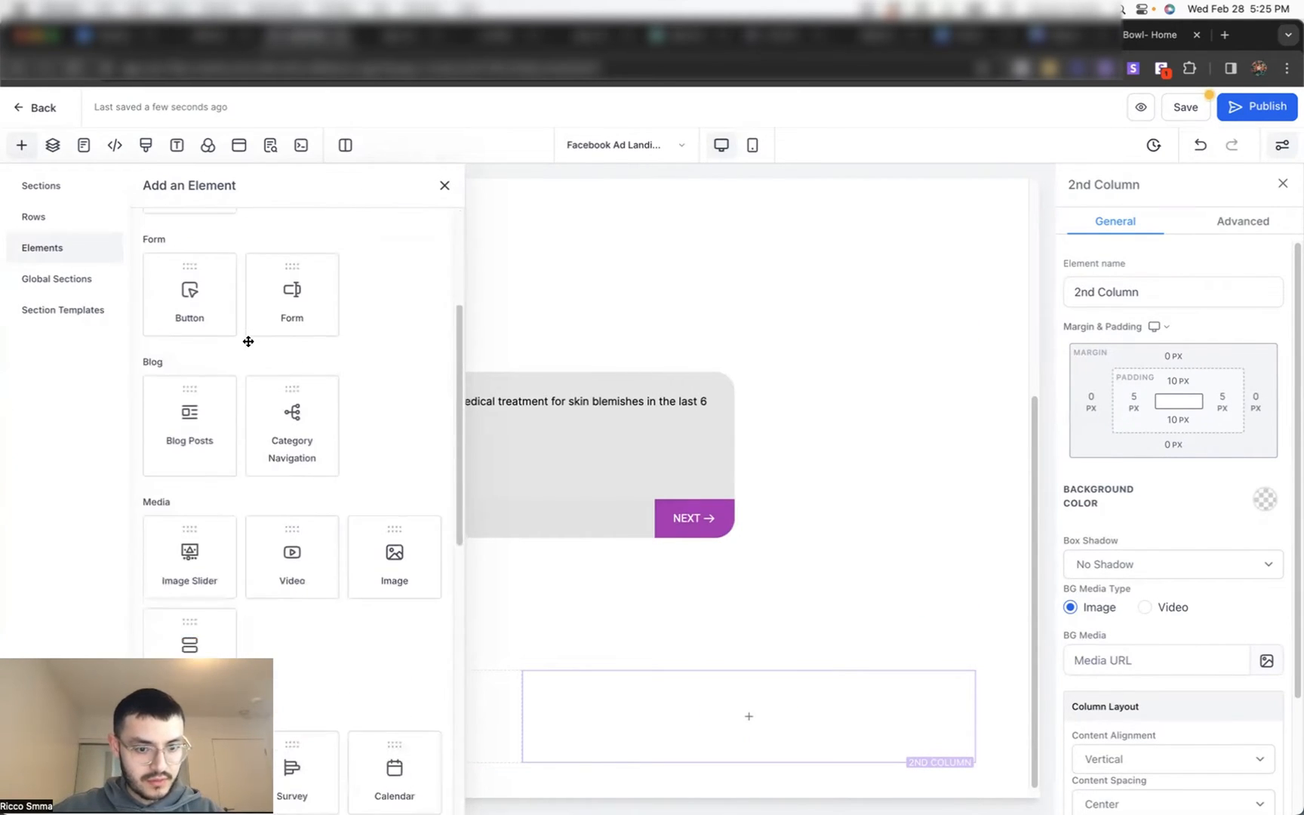
click(394, 555)
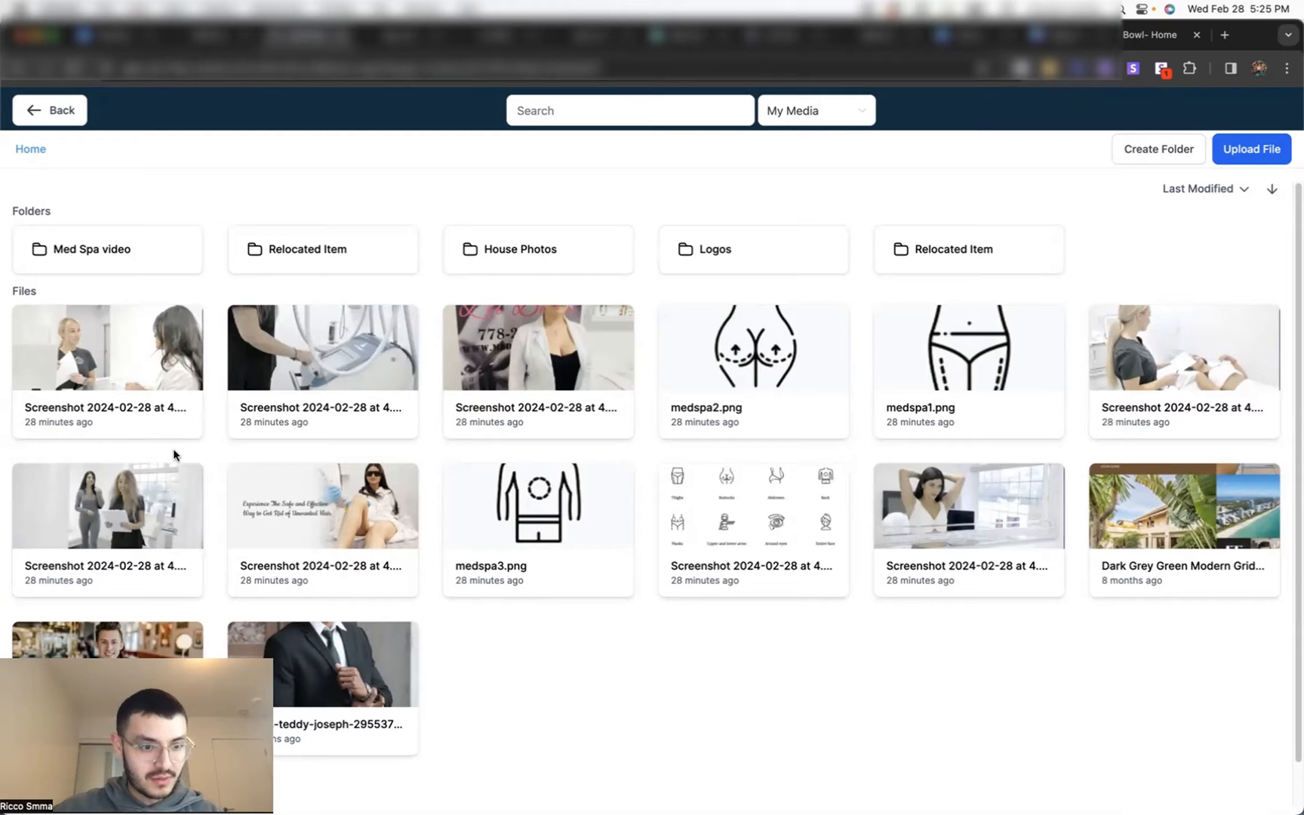
click(155, 499)
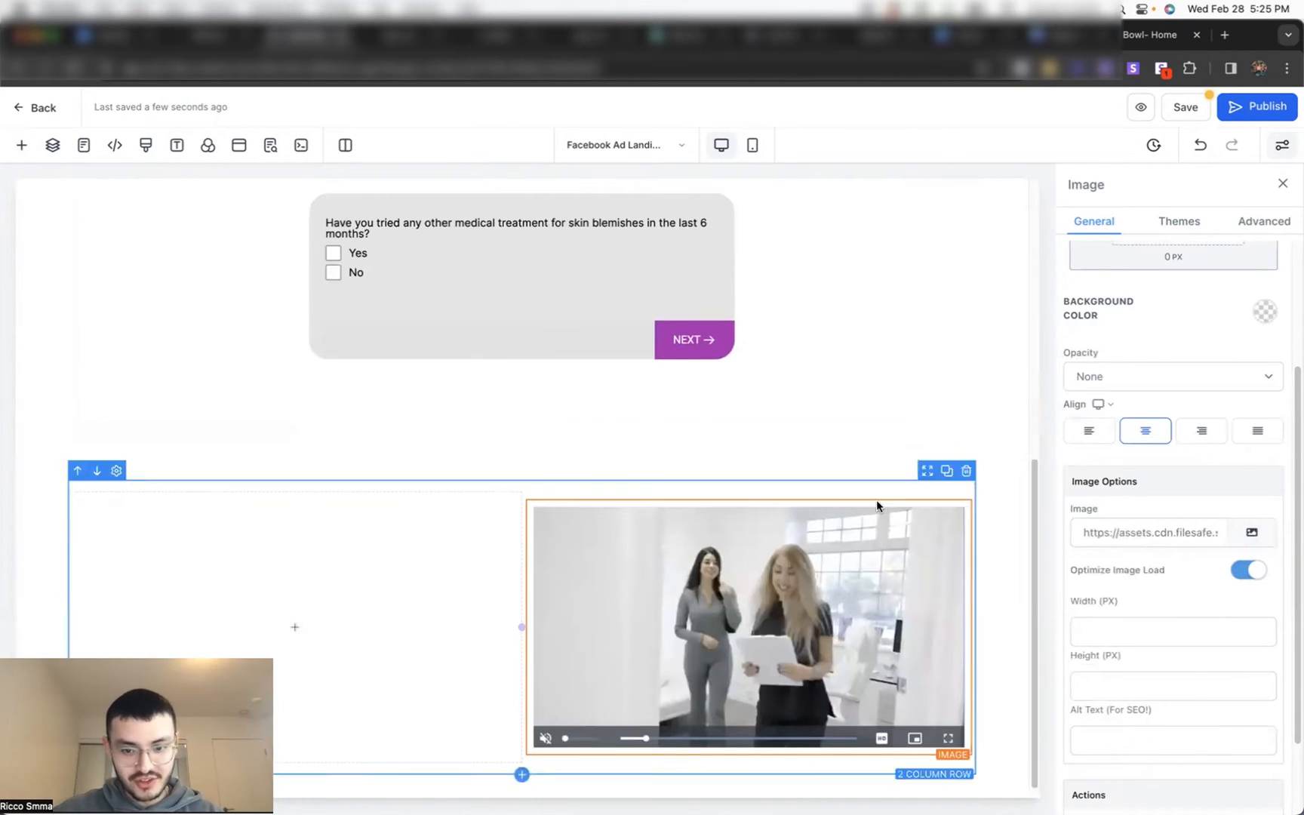
click(1008, 300)
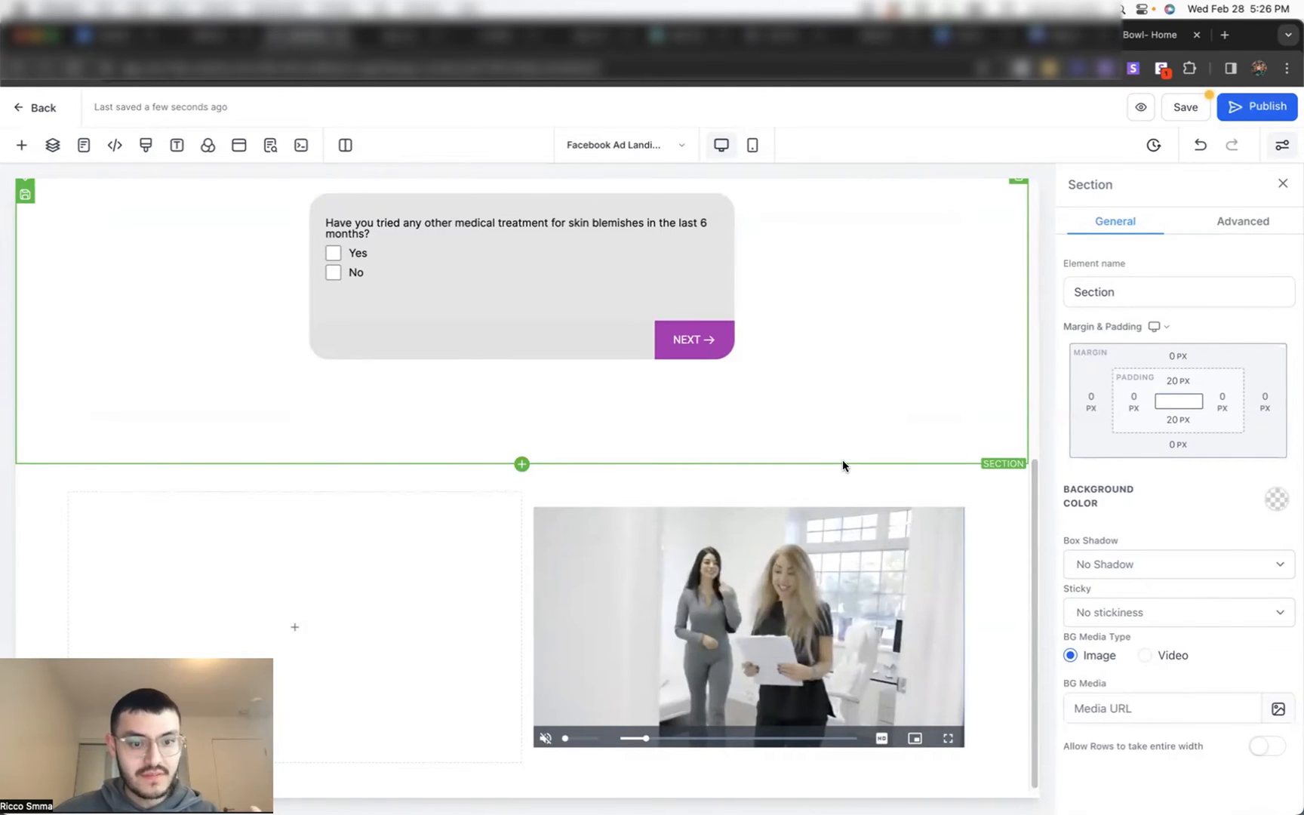
Step: Add a Button element to the row's first column and place a Headline element directly beneath it
click(287, 627)
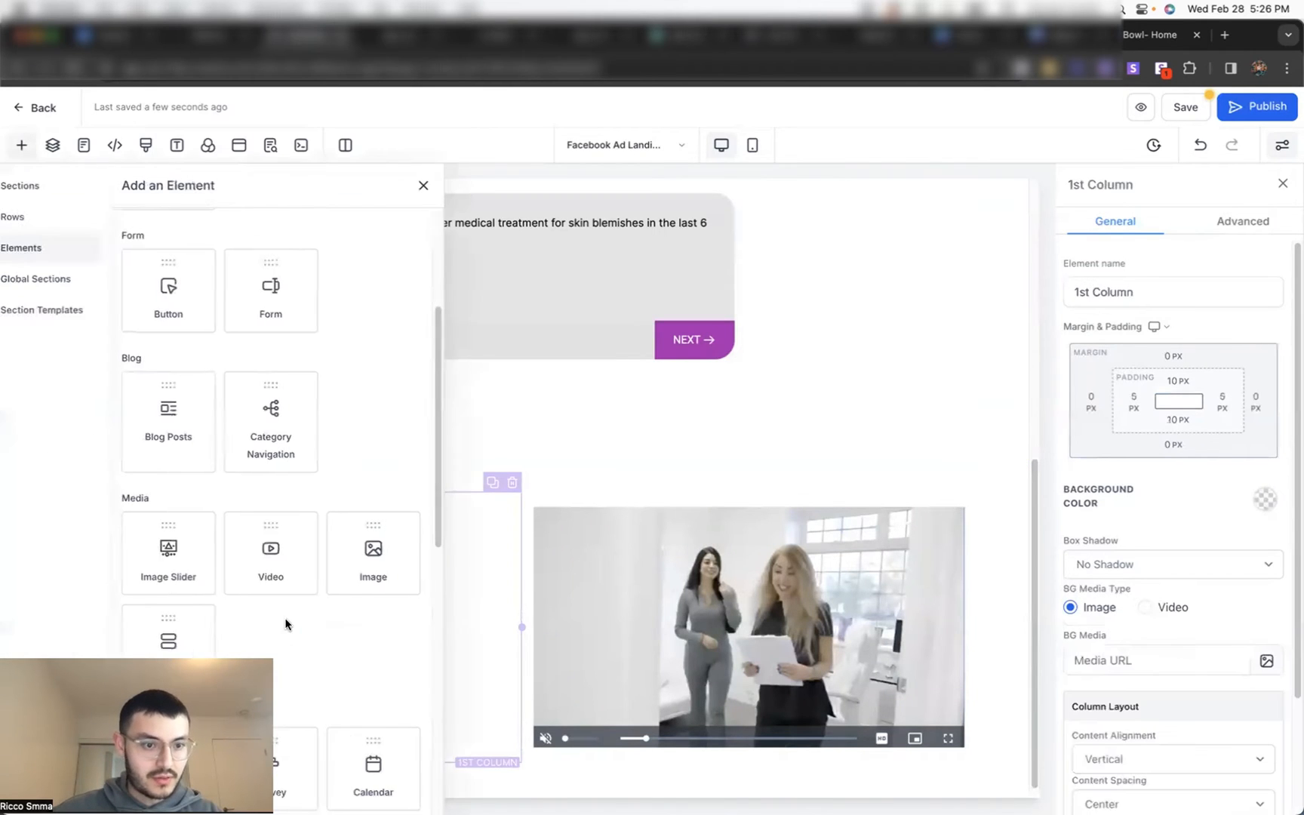
click(203, 298)
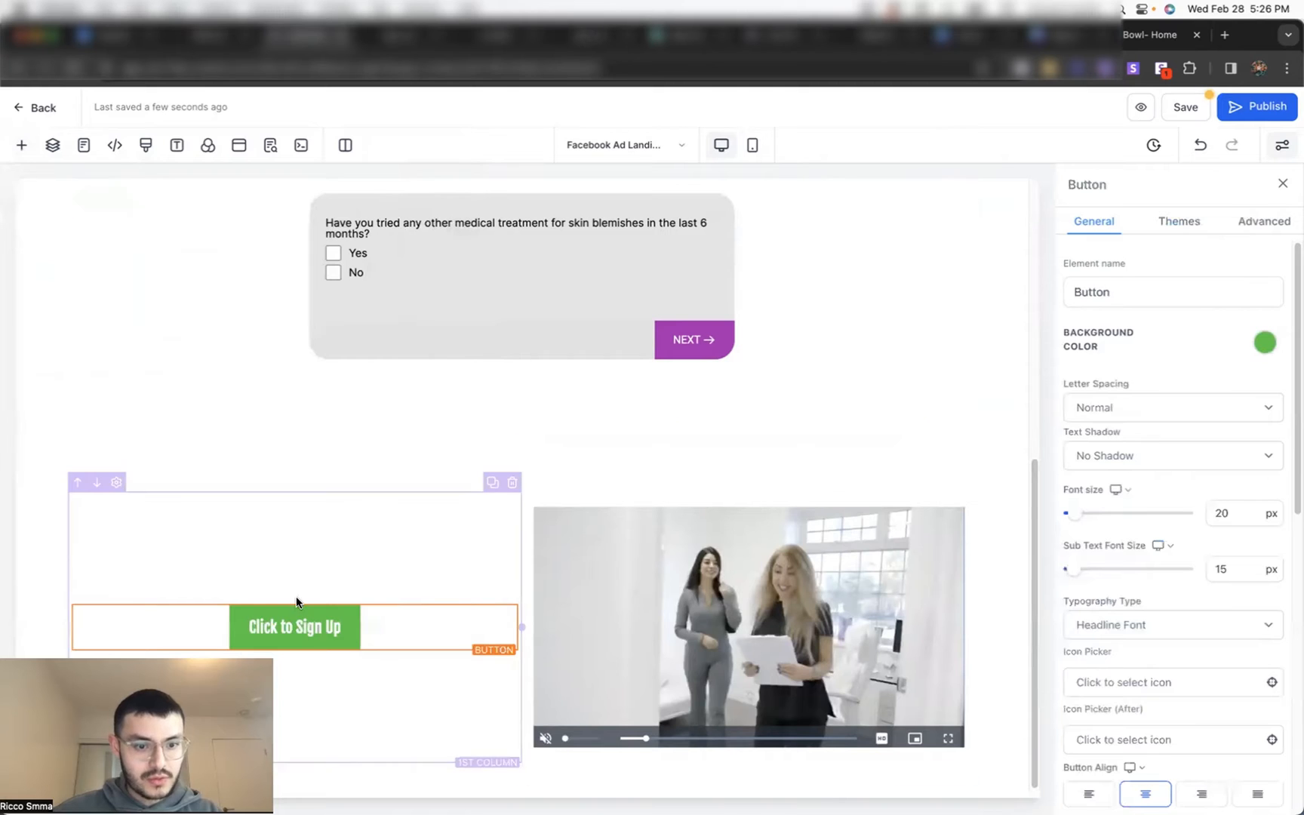
click(297, 649)
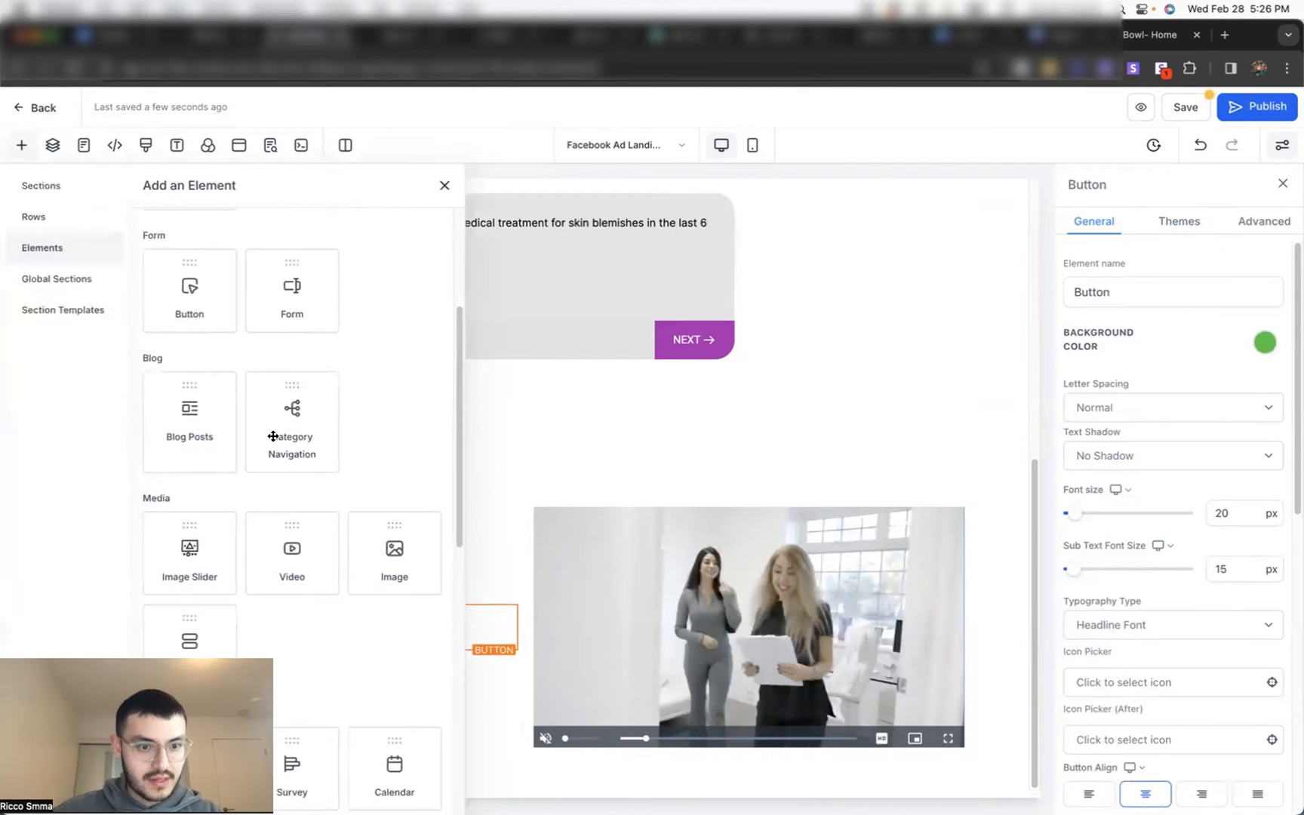
scroll(272, 436, up, 5)
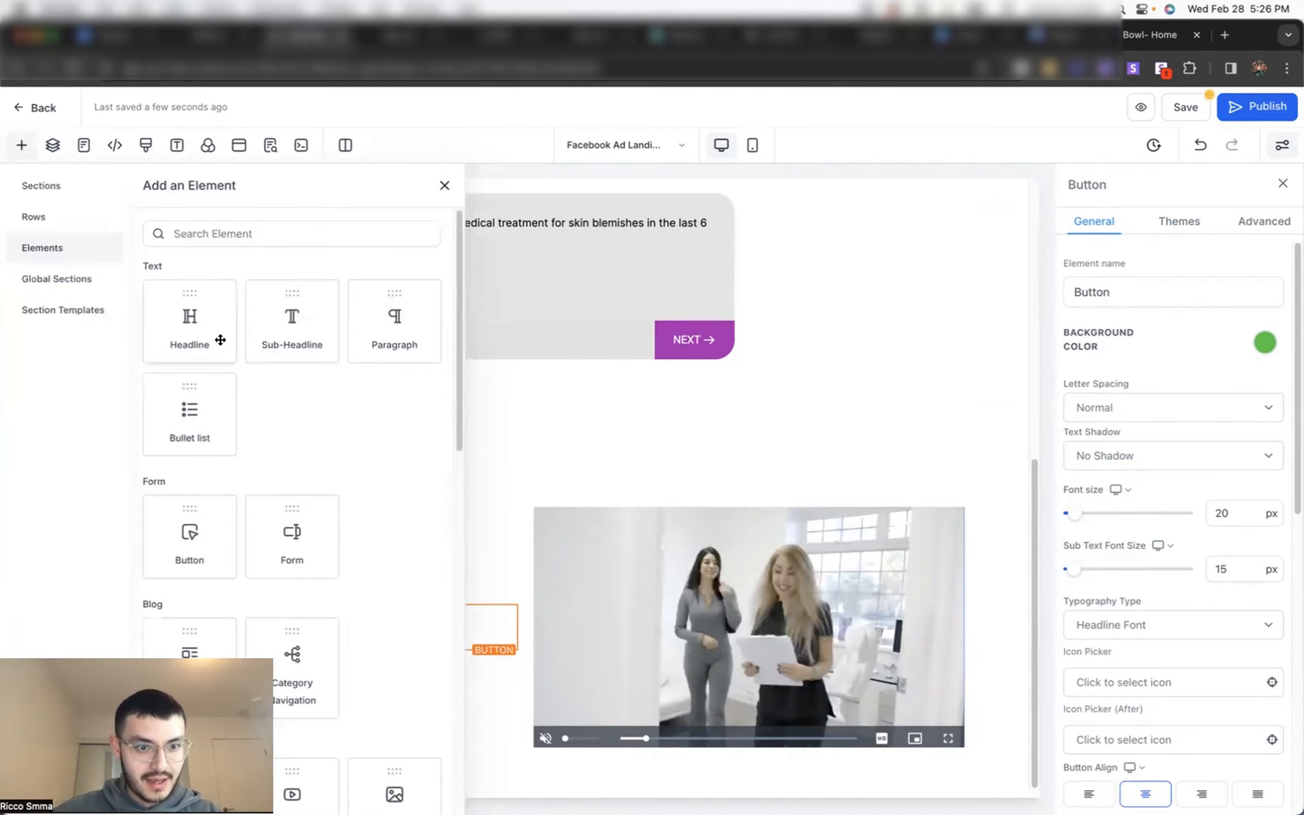
drag(317, 409, 424, 517)
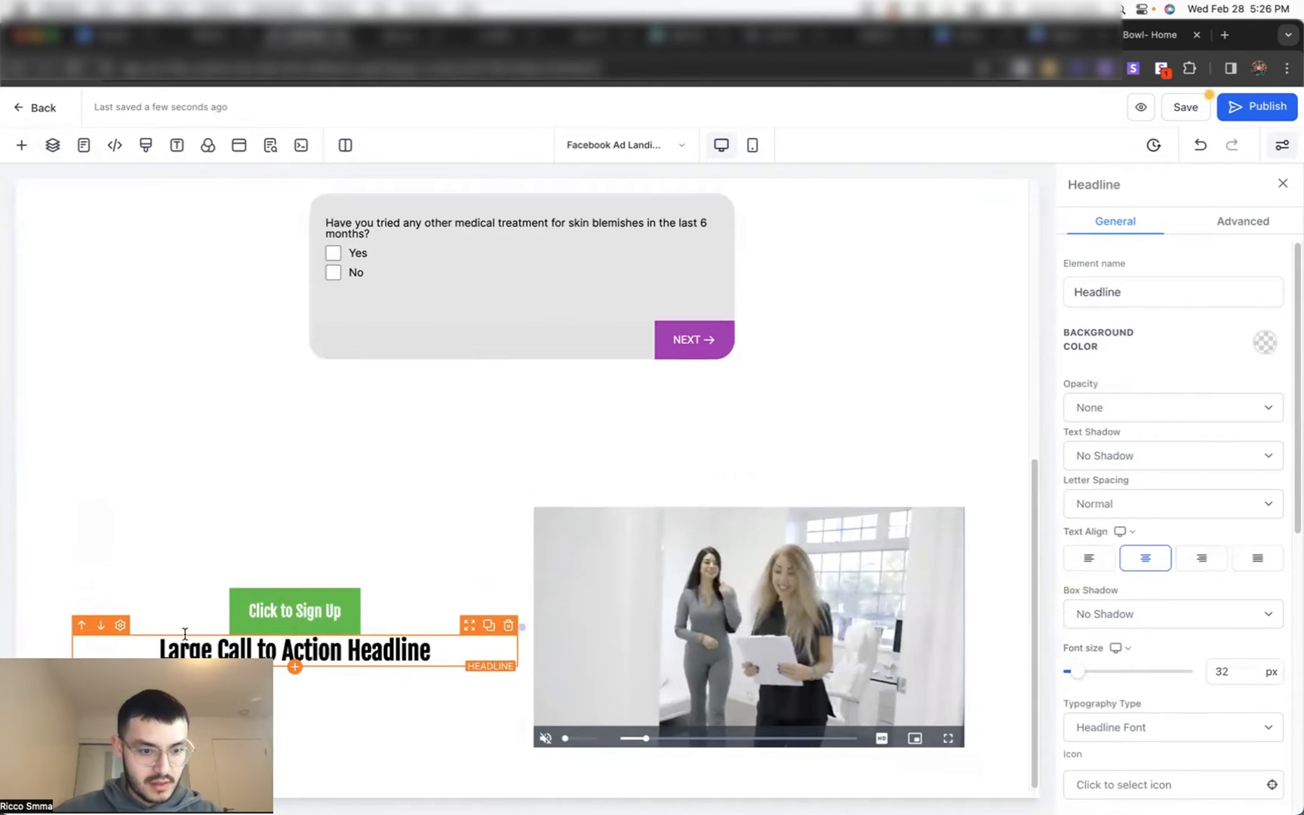
Step: Move the "Large Call to Action Headline" above the button in the two-column row's first column
click(99, 583)
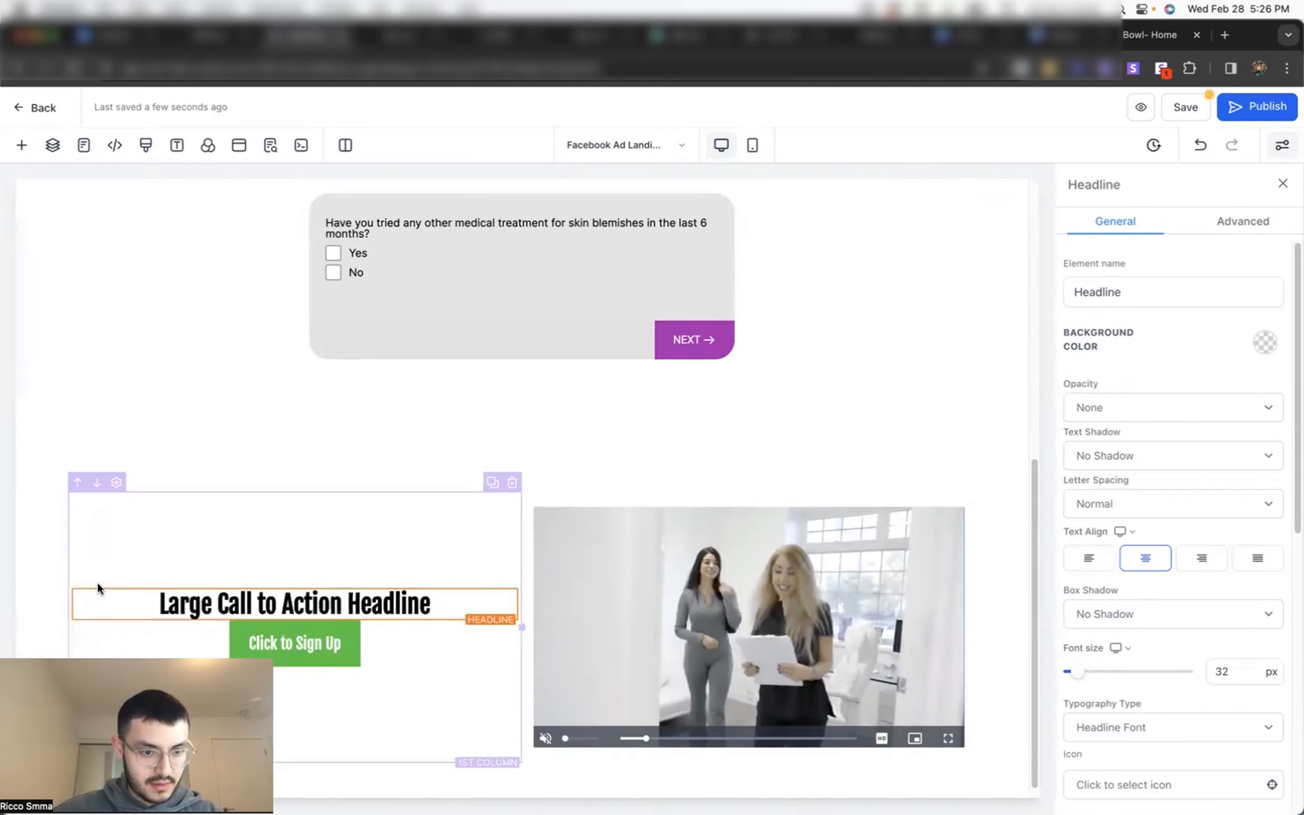
Step: Try a purple background on the survey's one-column row and return it to transparent
scroll(555, 778, down, 1)
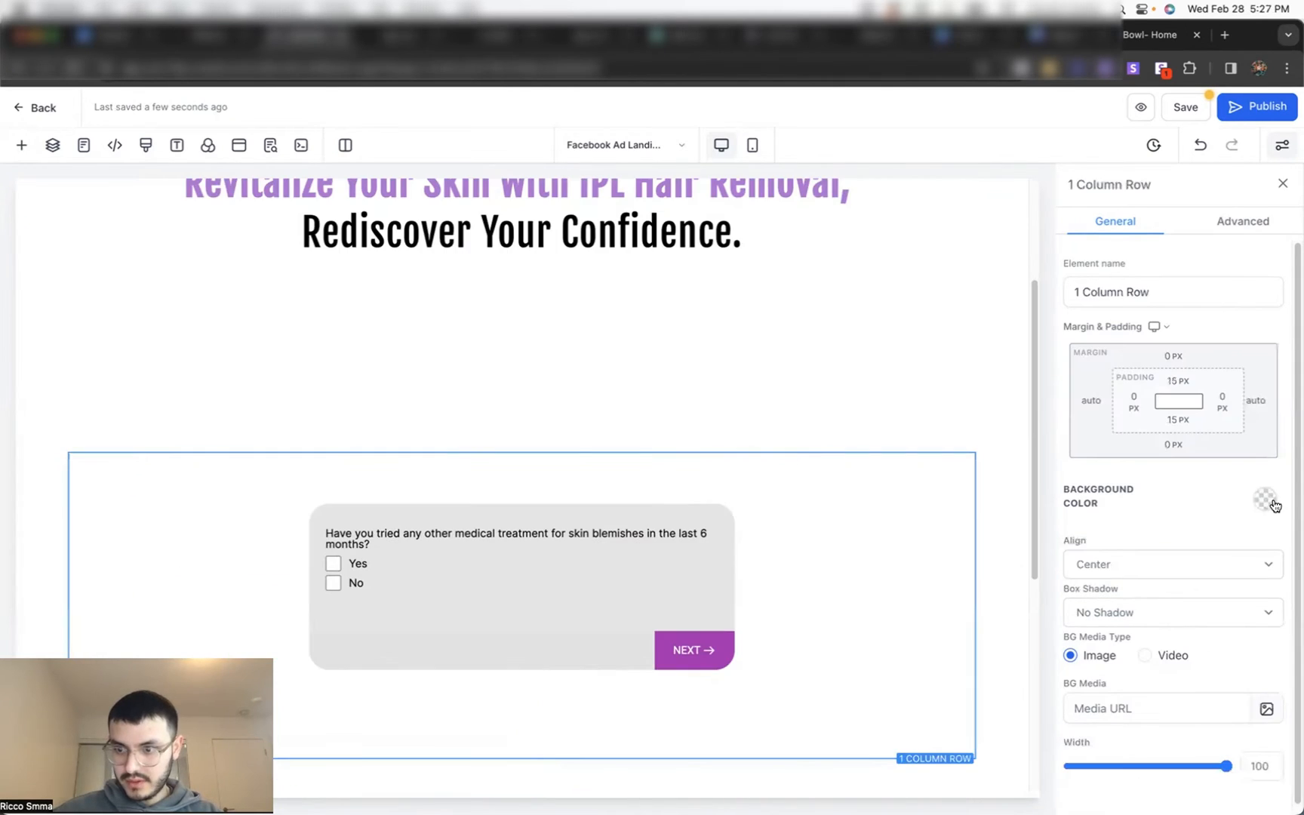
click(1266, 500)
click(1134, 600)
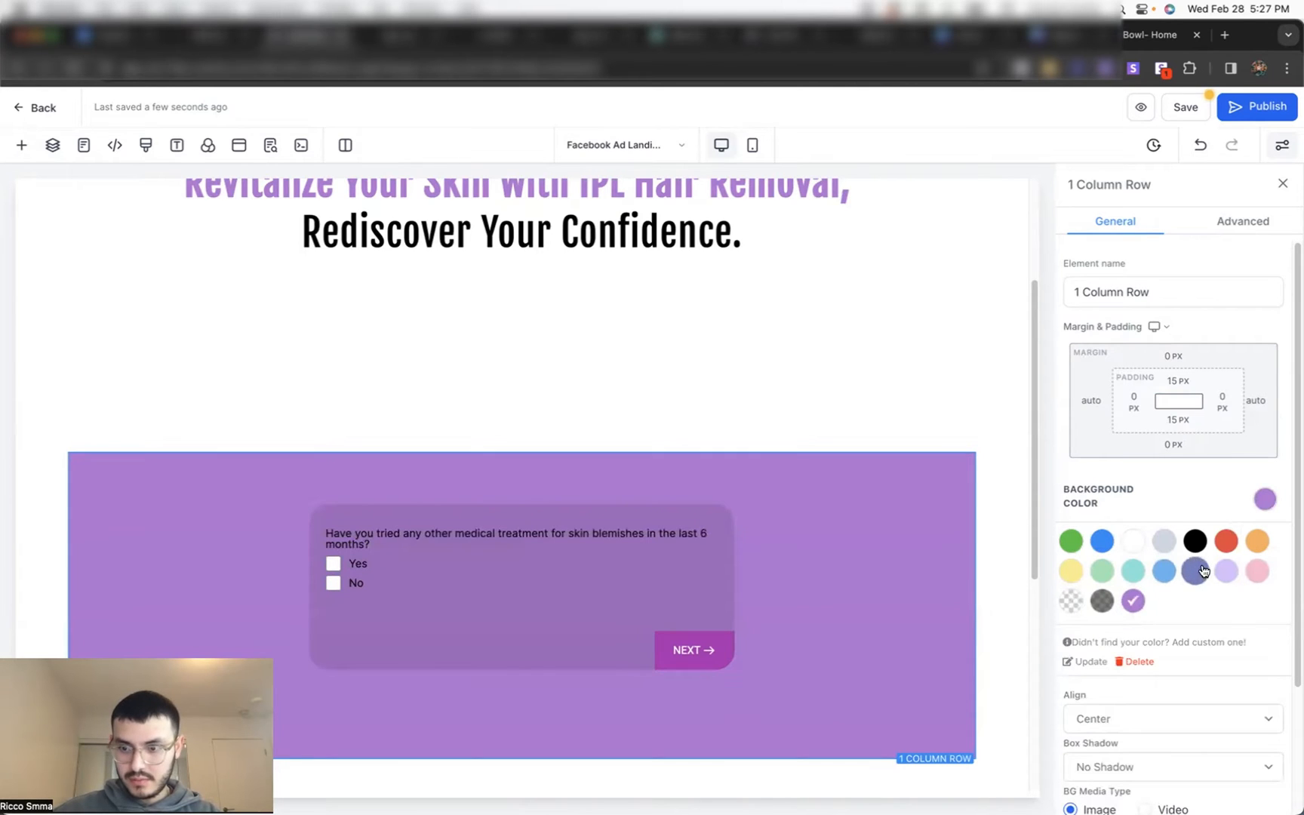
click(1073, 601)
Step: Add a Button element directly beneath the "Revitalize Your Skin with IPL Hair Removal" headline
scroll(524, 457, up, 3)
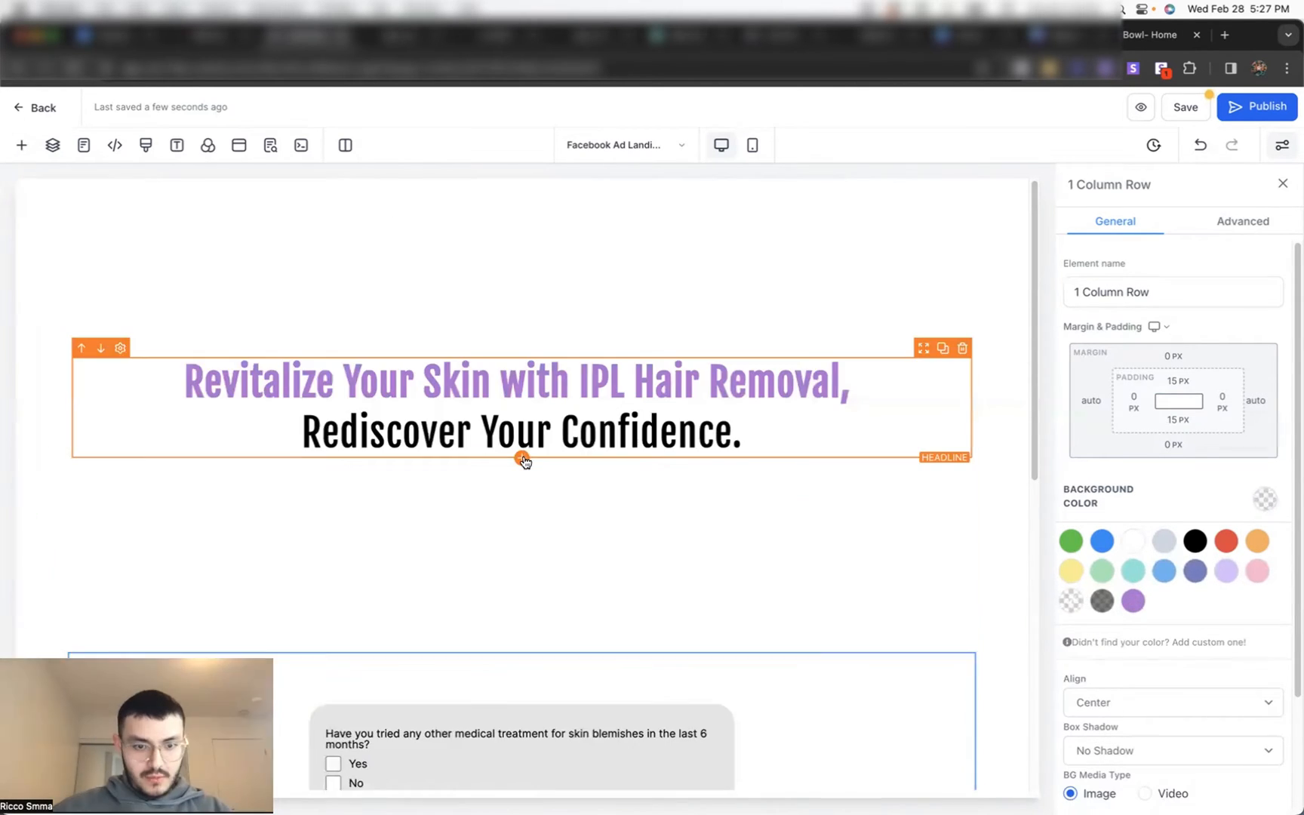
click(524, 456)
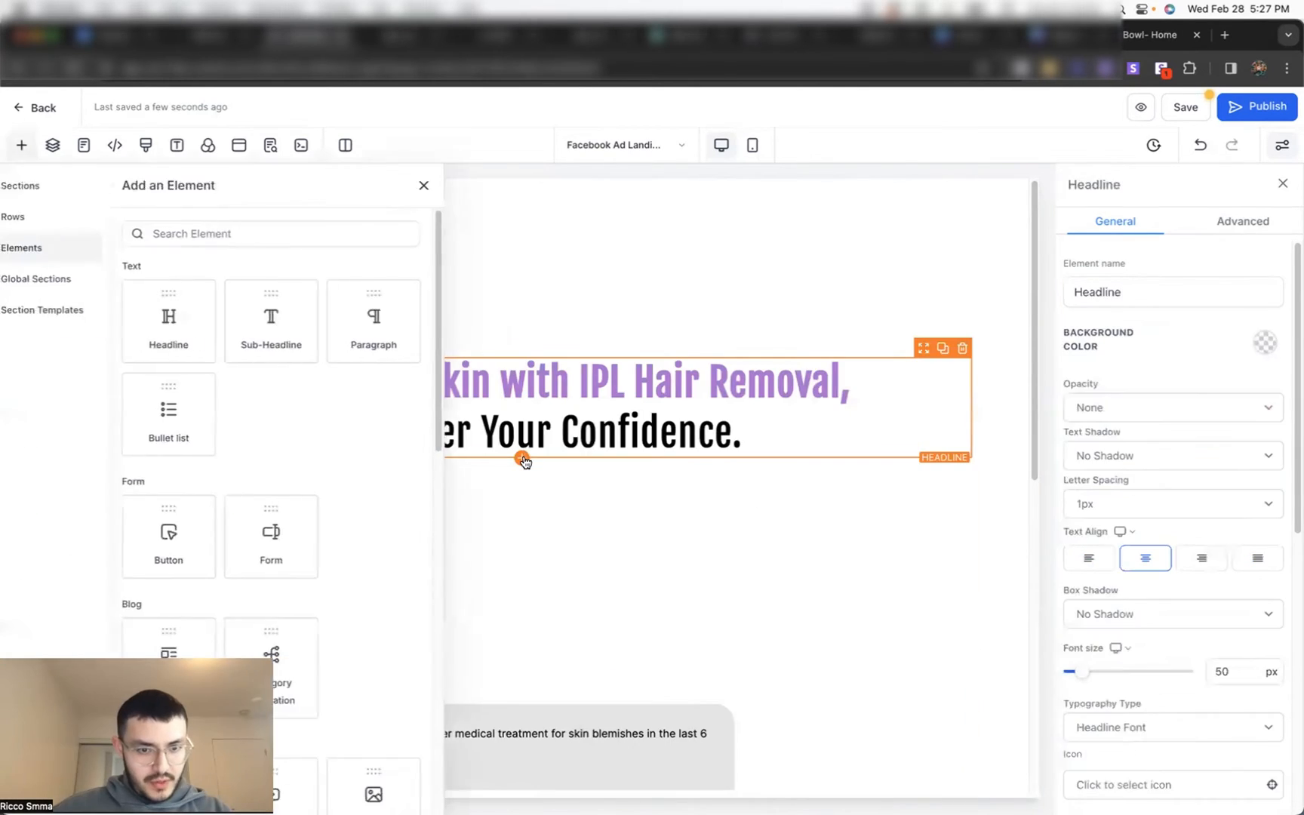
click(227, 237)
text(butt)
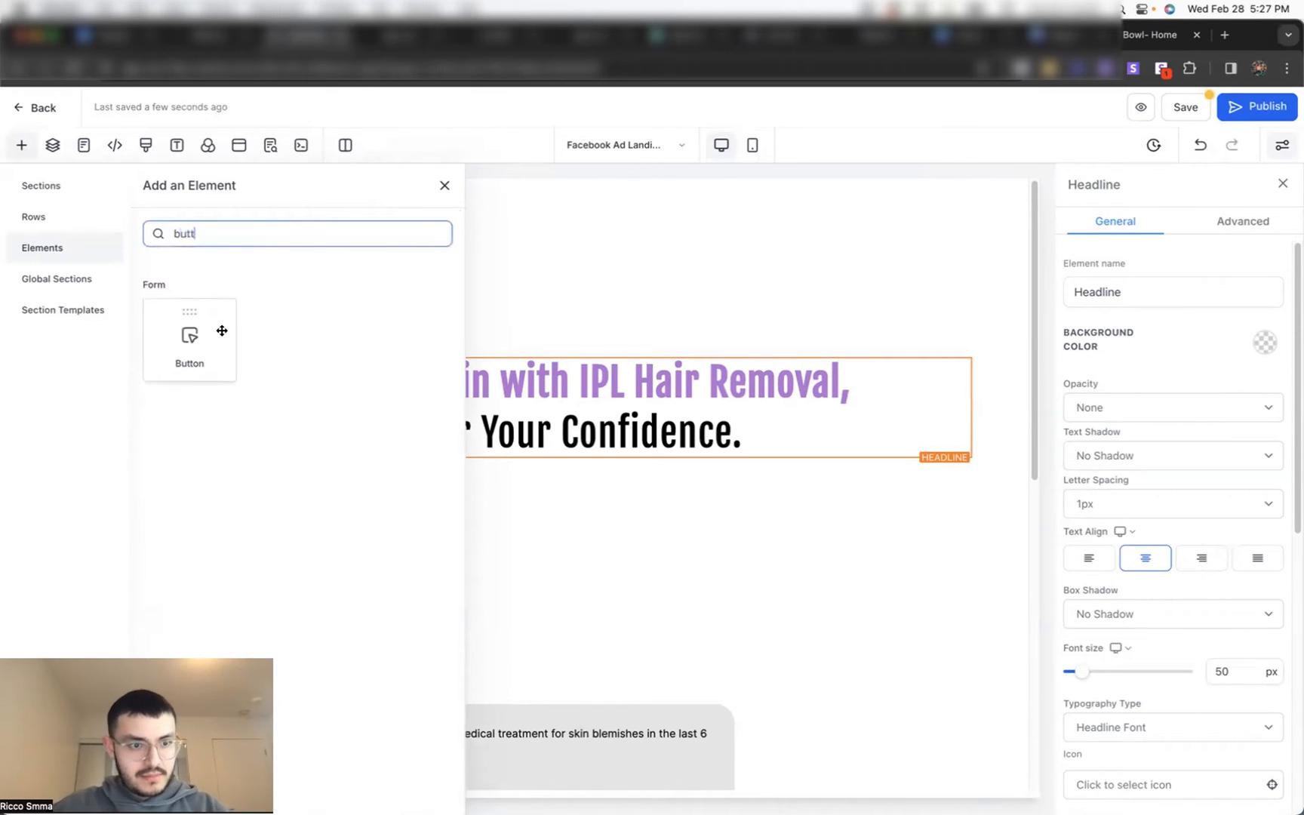
drag(189, 351, 560, 448)
drag(480, 435, 480, 438)
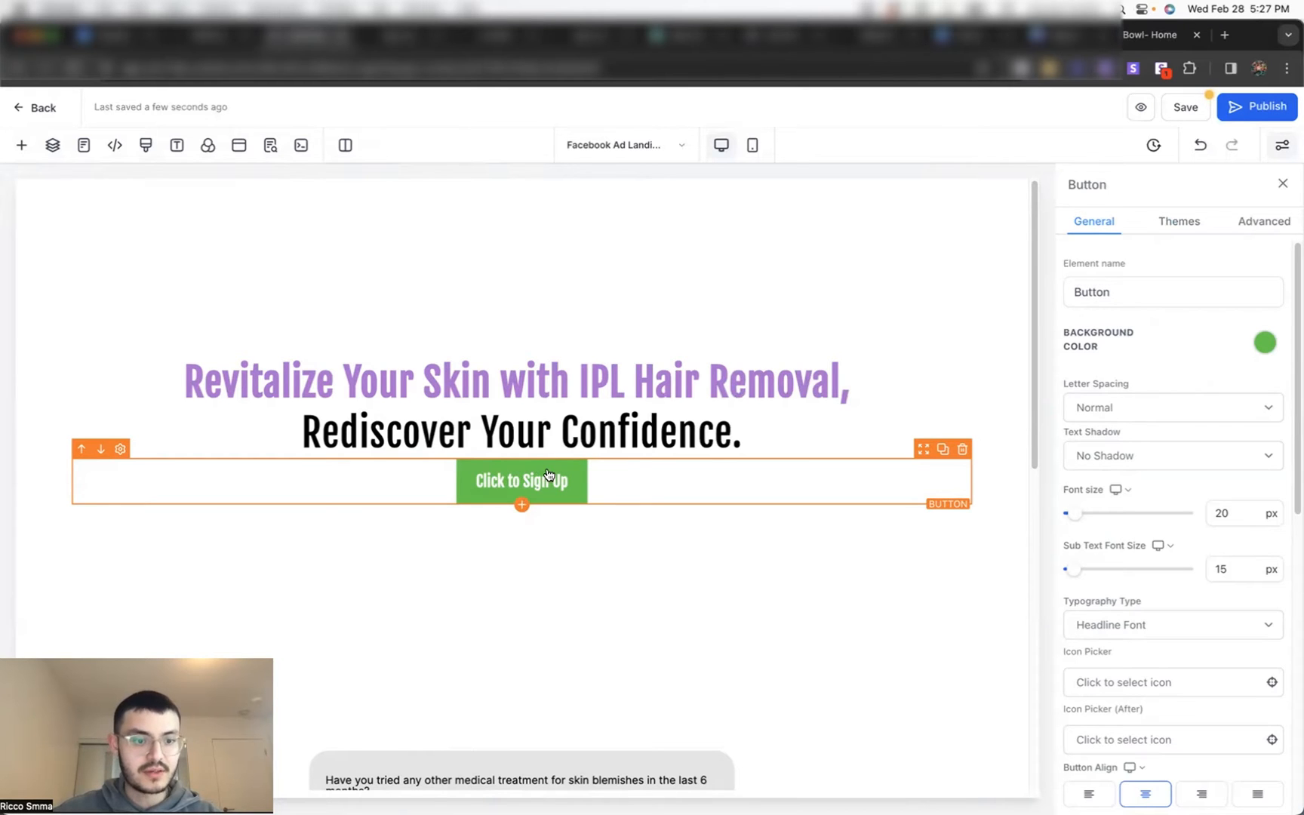
Step: Set the text of the button under the main headline to "Apply for Complimentary Test Now"
scroll(549, 474, down, 5)
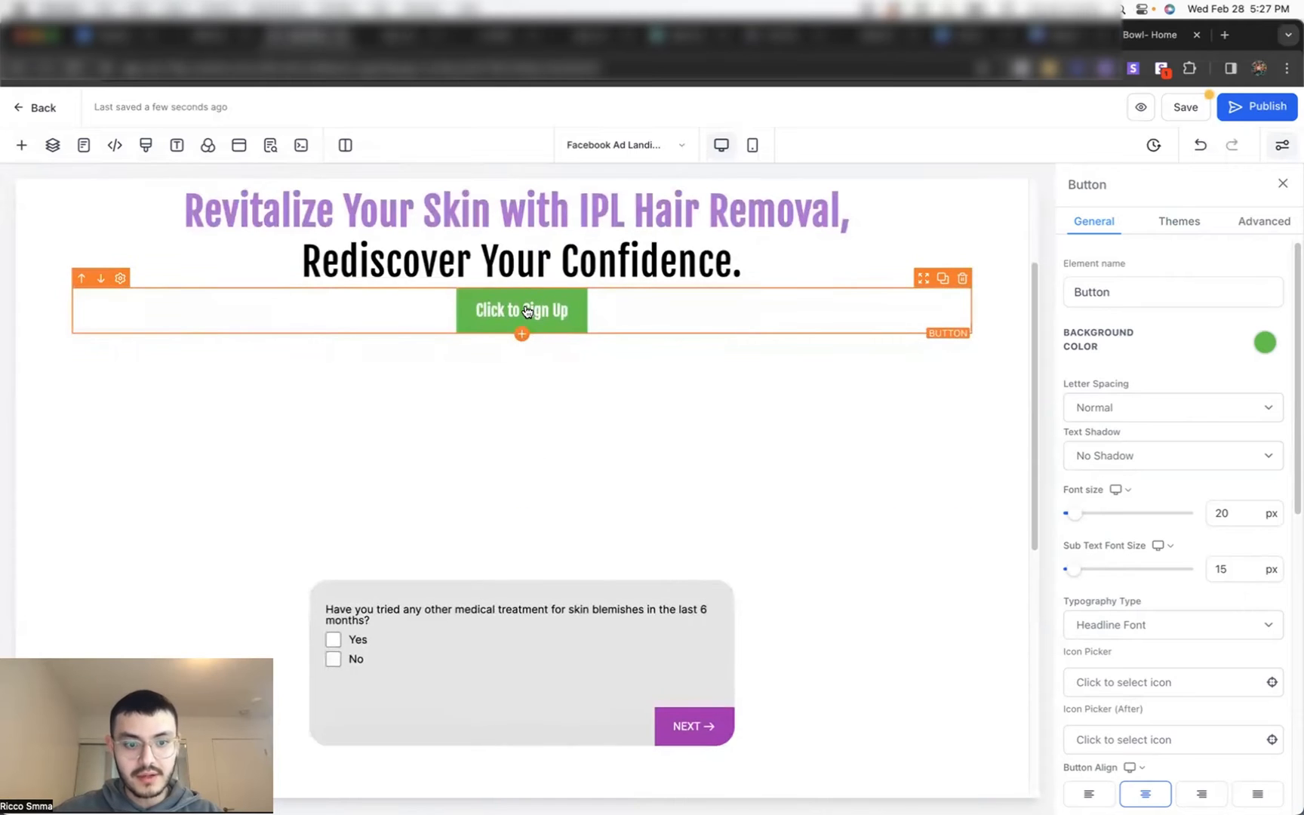
scroll(526, 313, up, 2)
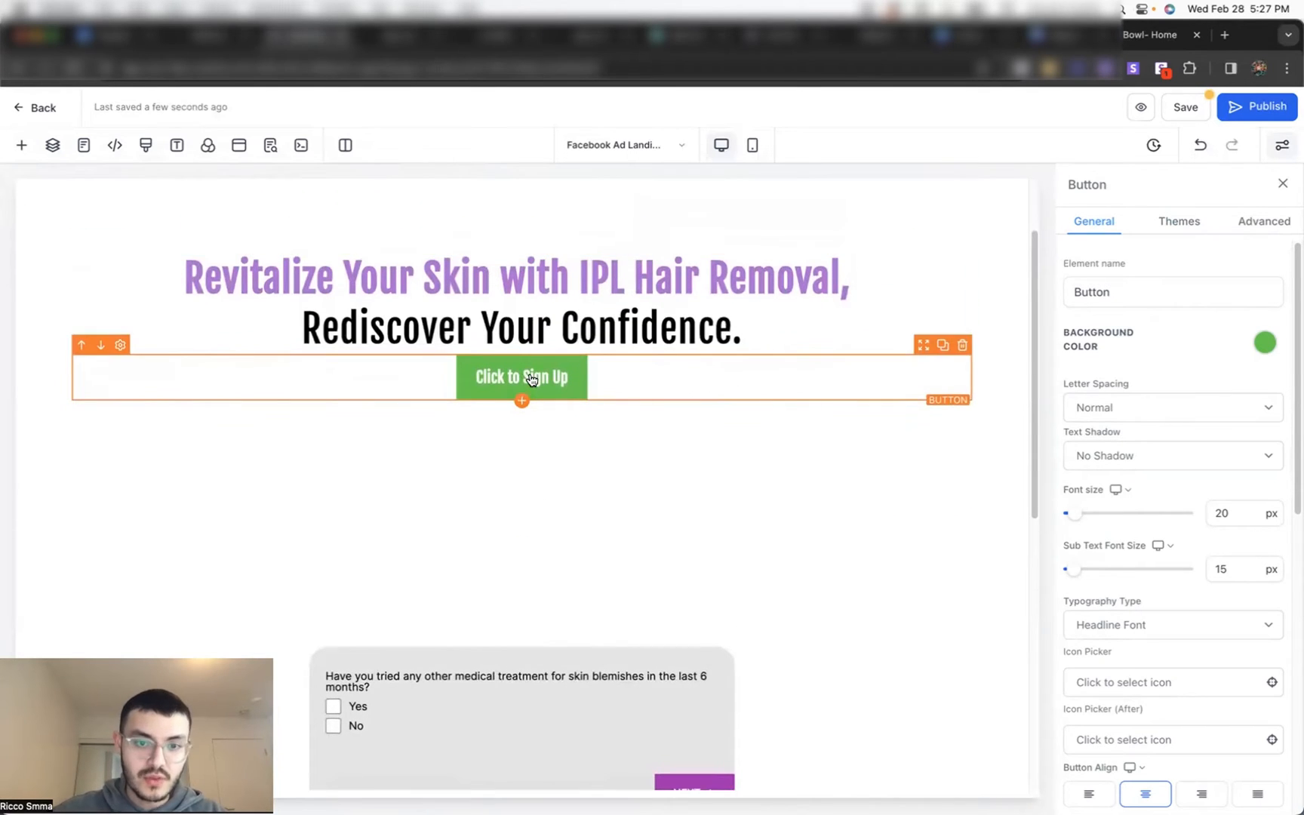
click(1214, 515)
scroll(1214, 515, down, 10)
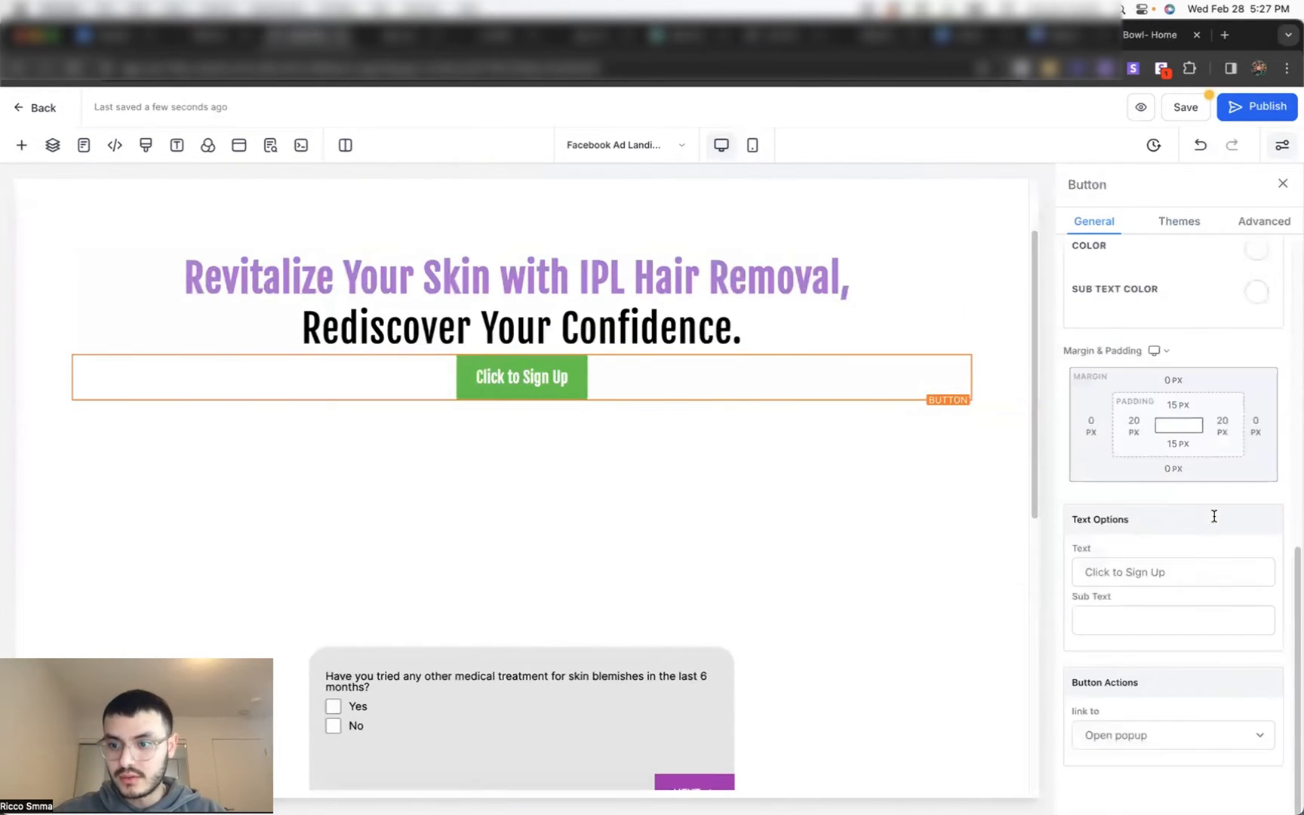
triple_click(1171, 575)
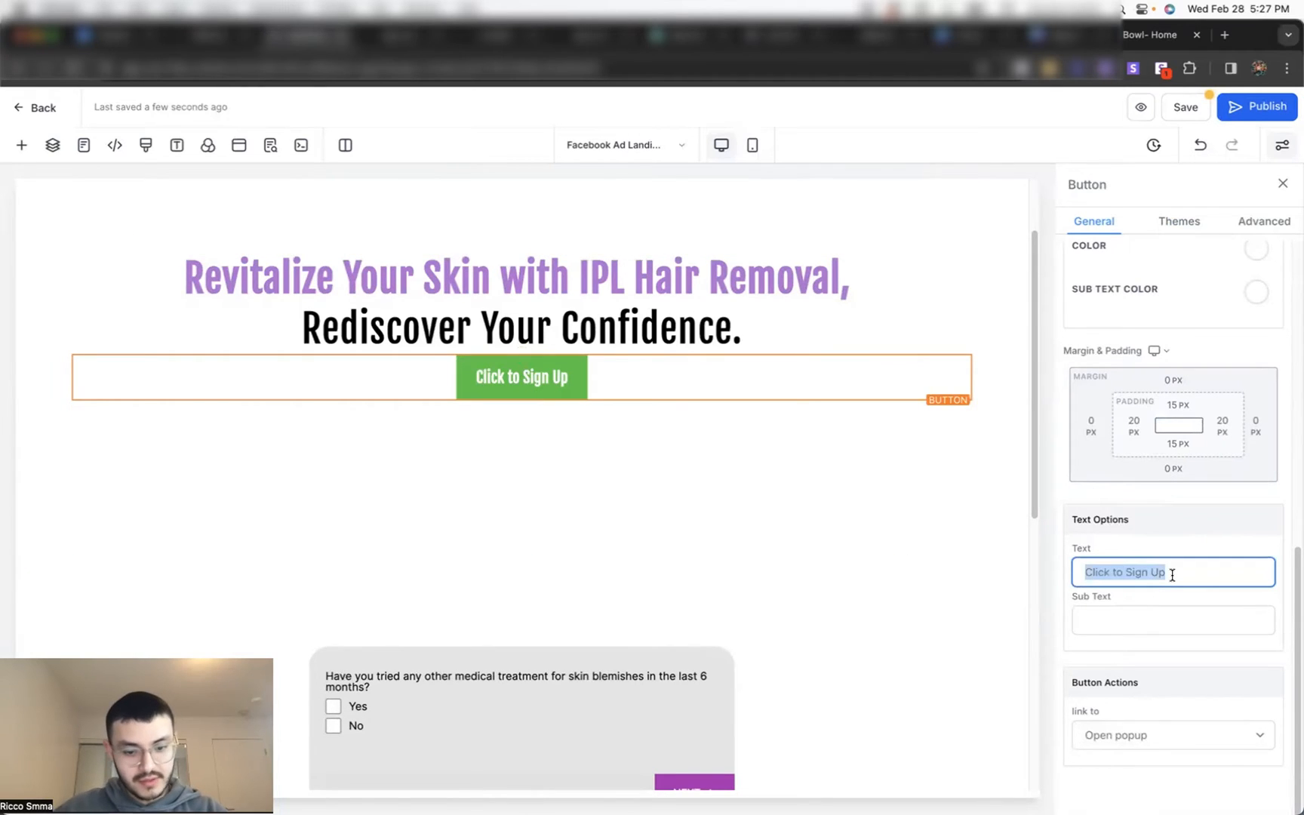
text(Apply )
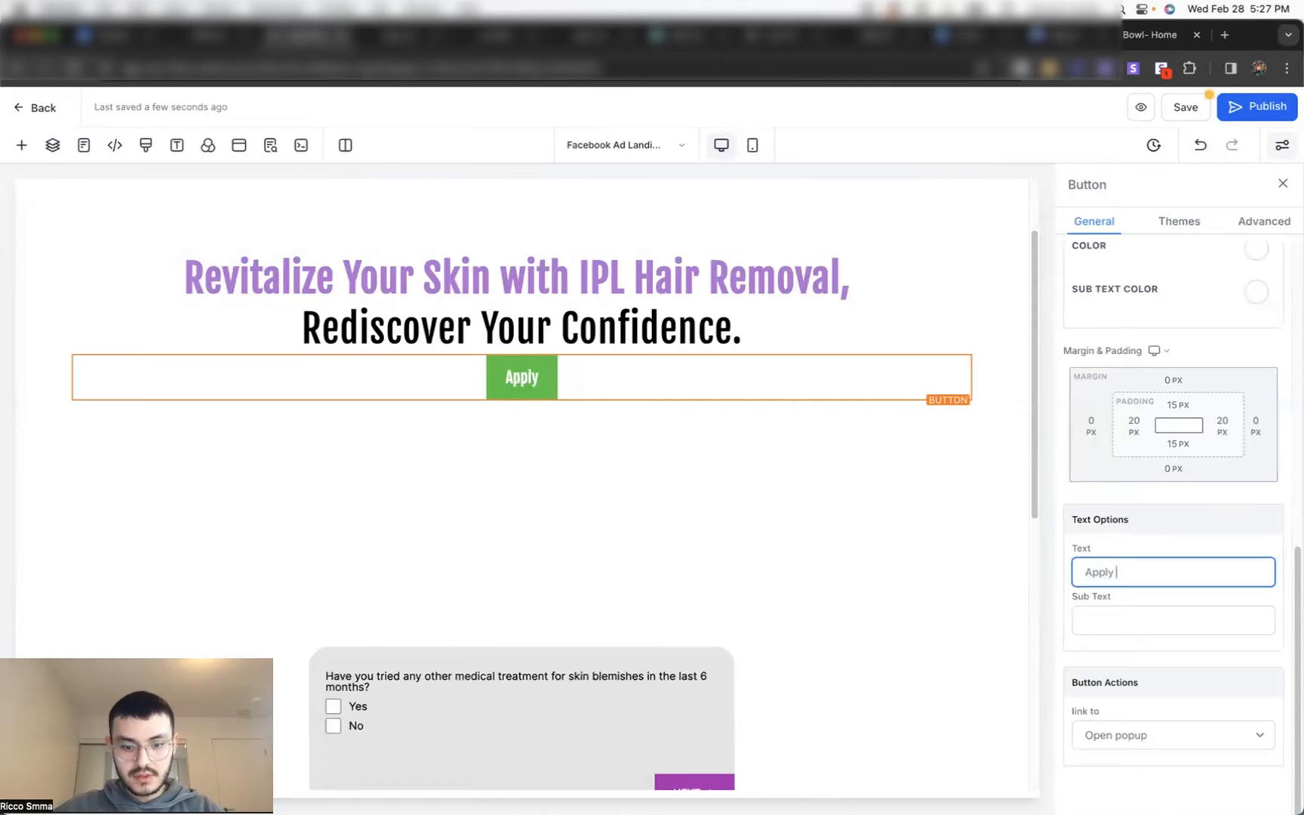
text(for Complimentary Test Now)
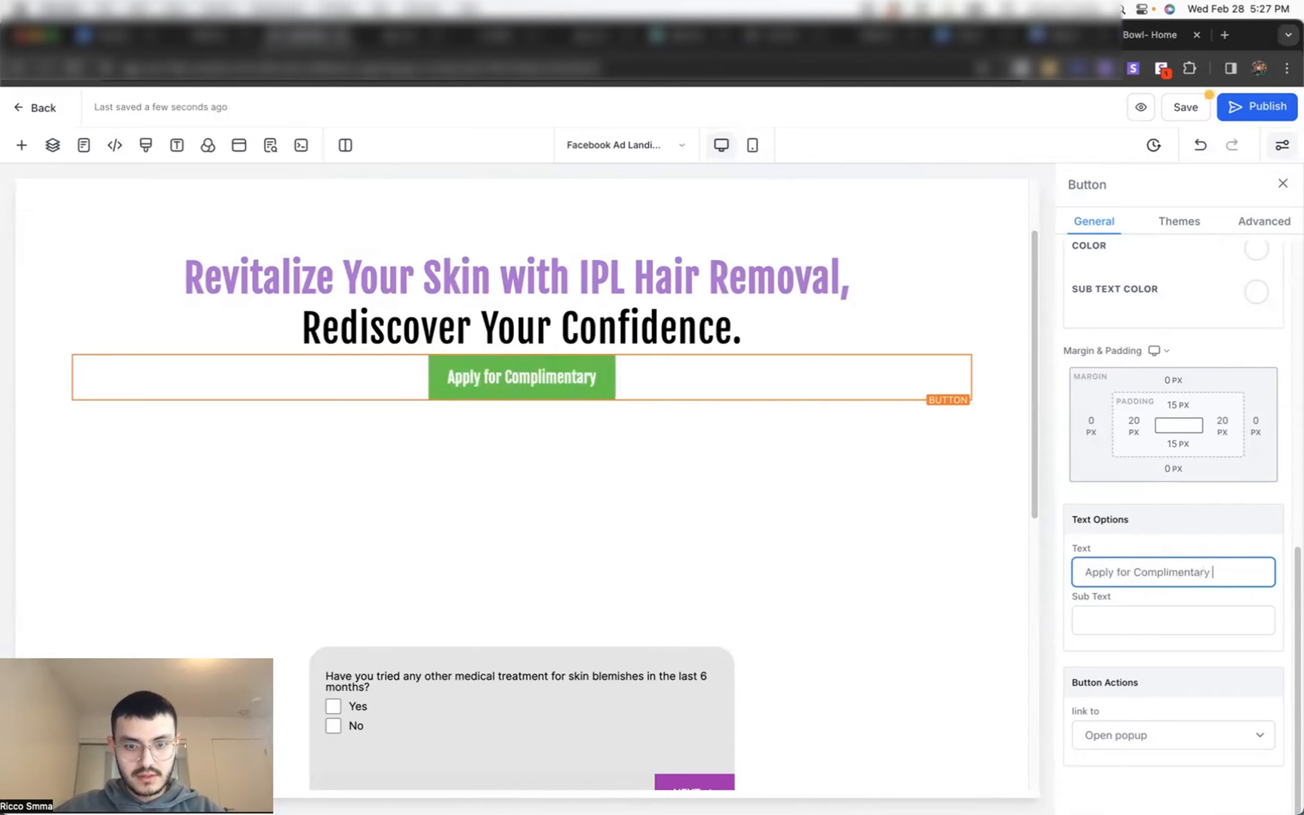
Step: Change the "Apply for Complimentary Test Now" button's background color to the custom purple
scroll(1249, 381, up, 2)
scroll(1167, 387, up, 5)
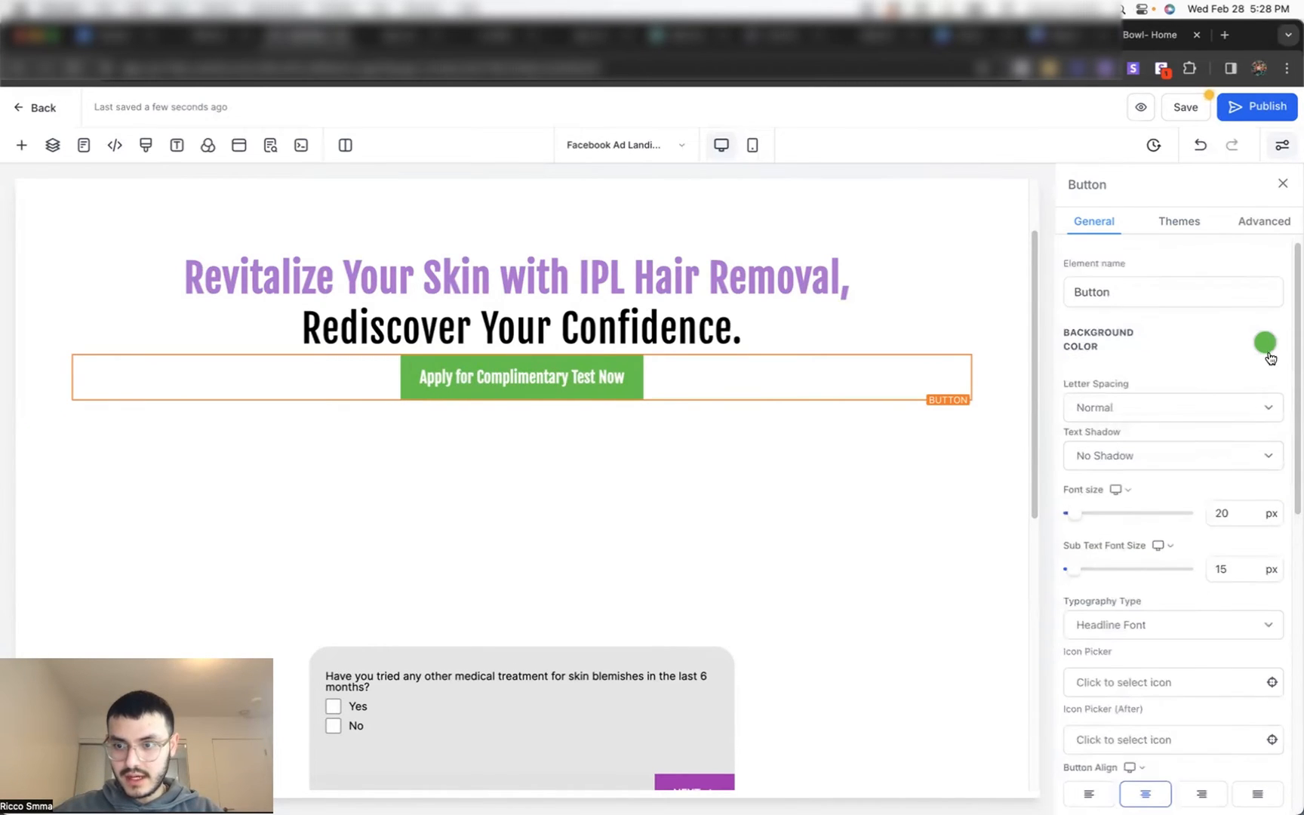
click(1265, 345)
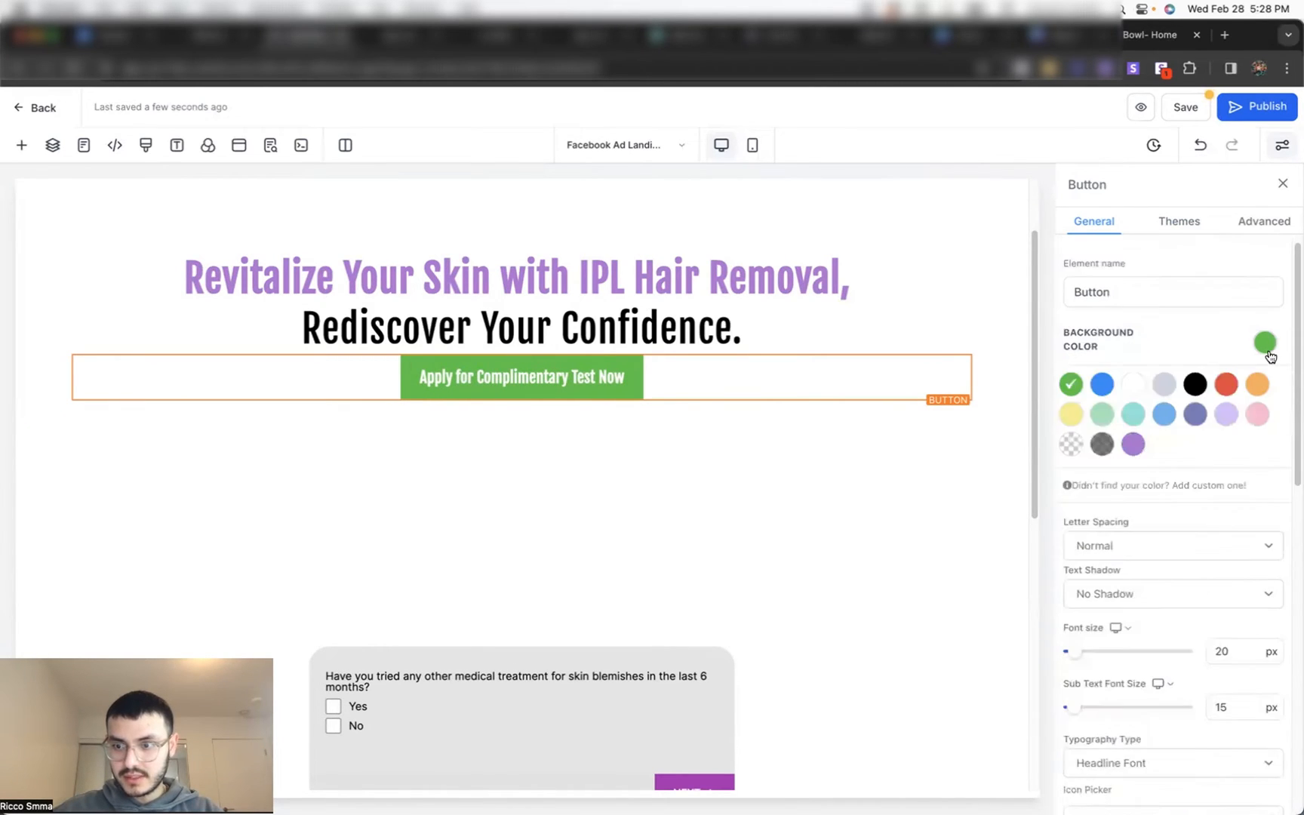
click(1134, 444)
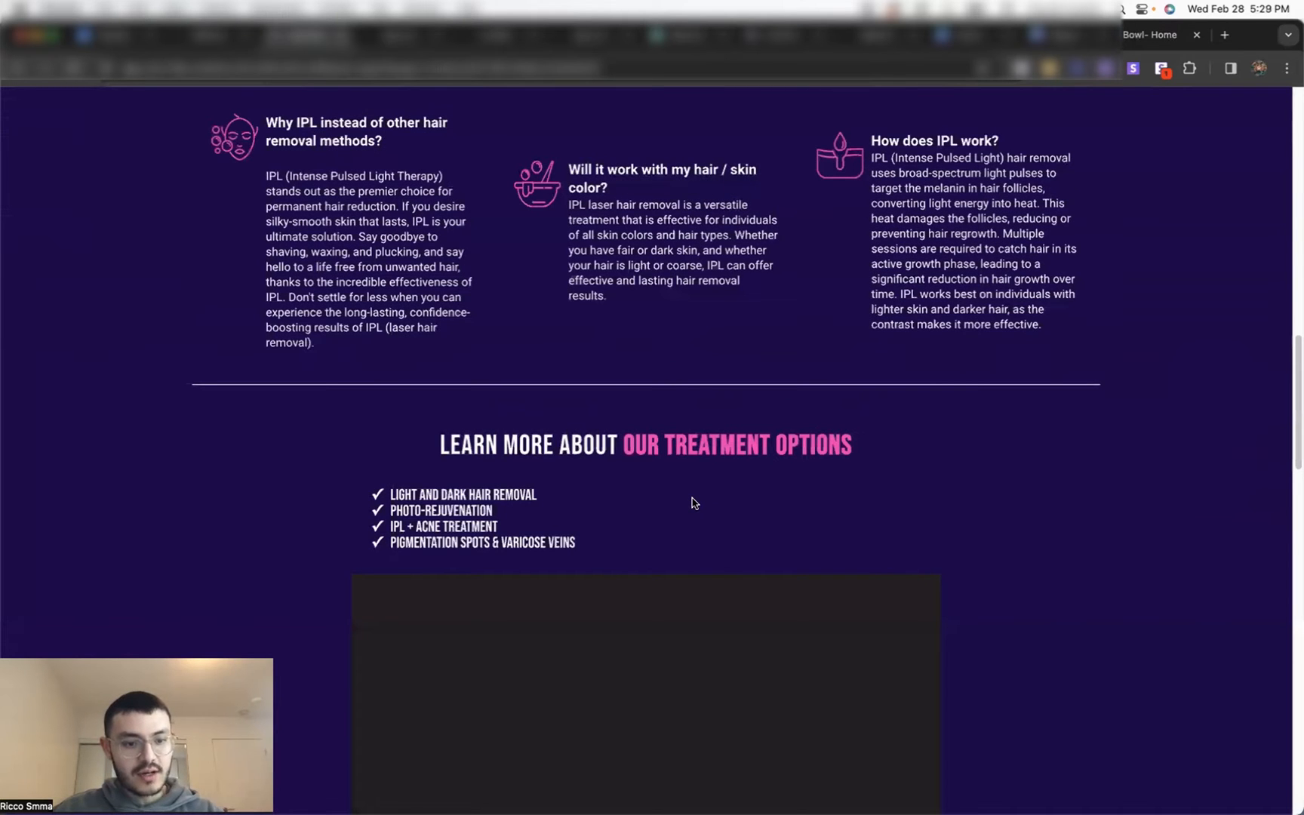
Step: Consult the reference page's styling and give the "Apply for Complimentary Test Now" button a Full Border in transparent color
scroll(694, 502, up, 2)
scroll(692, 503, up, 5)
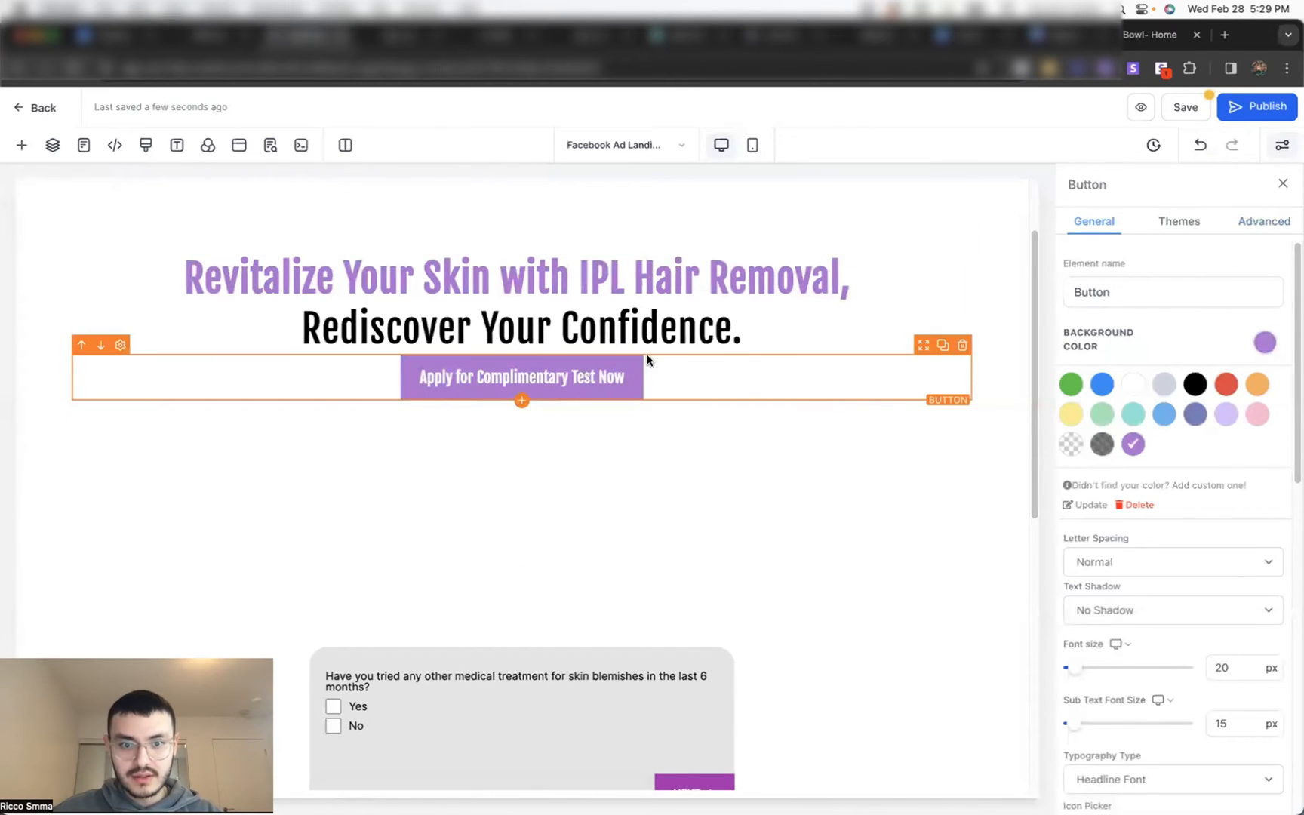
click(1267, 222)
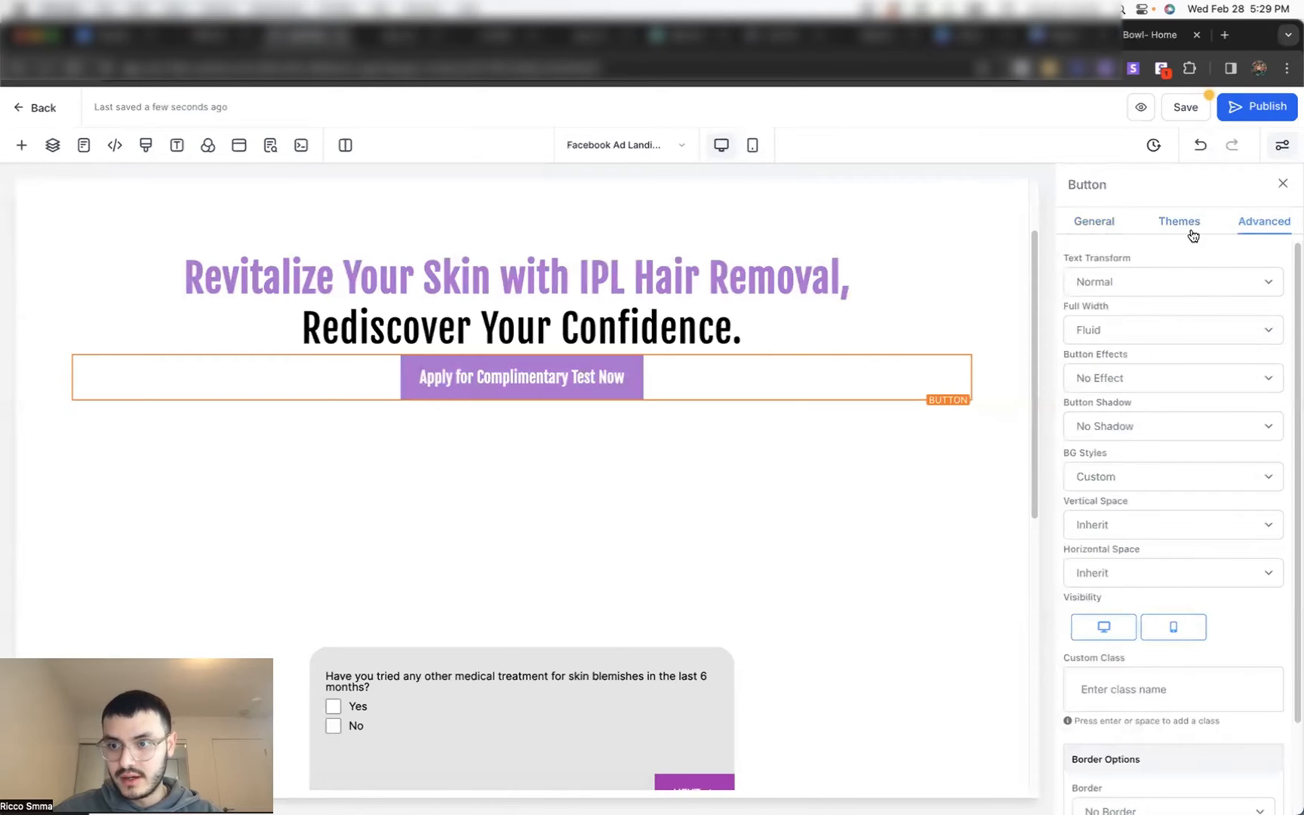
click(1179, 221)
click(1246, 222)
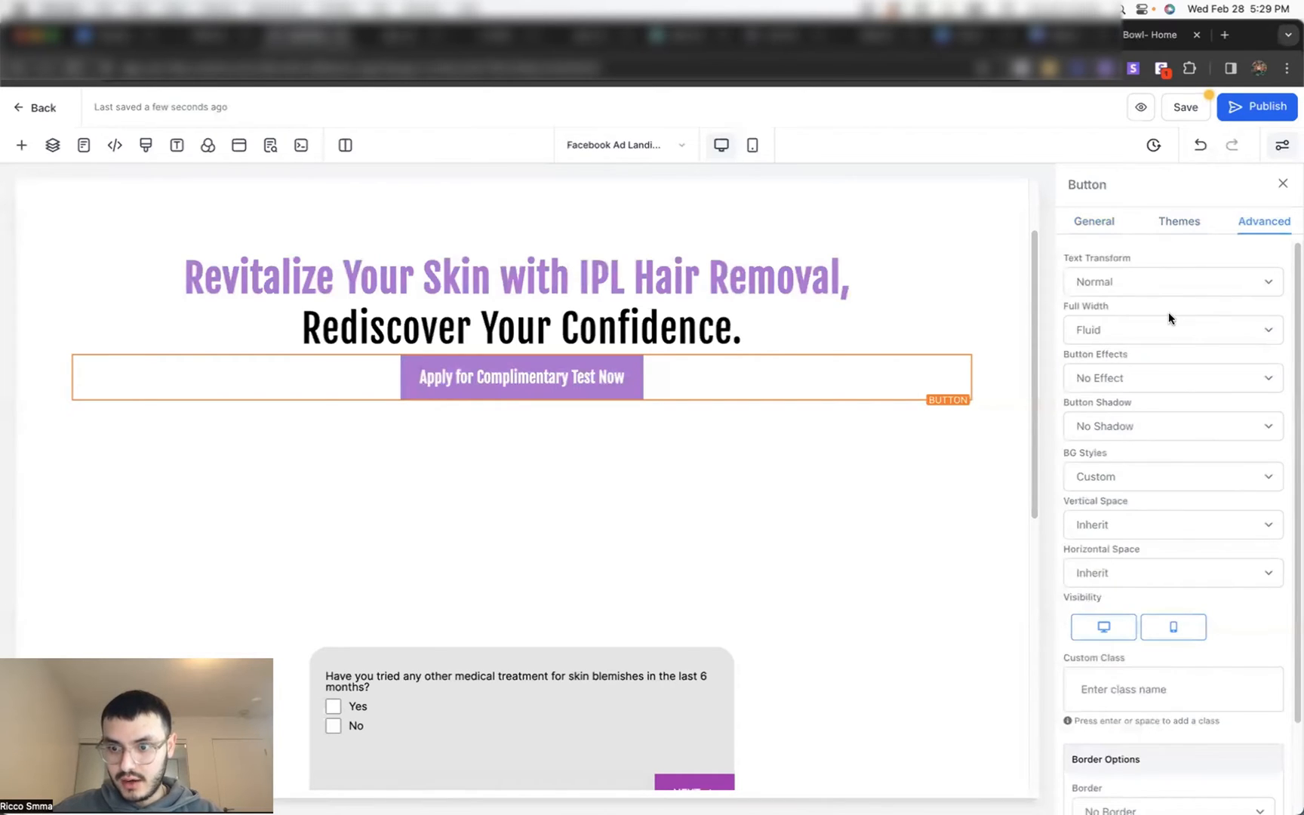
scroll(1166, 451, down, 3)
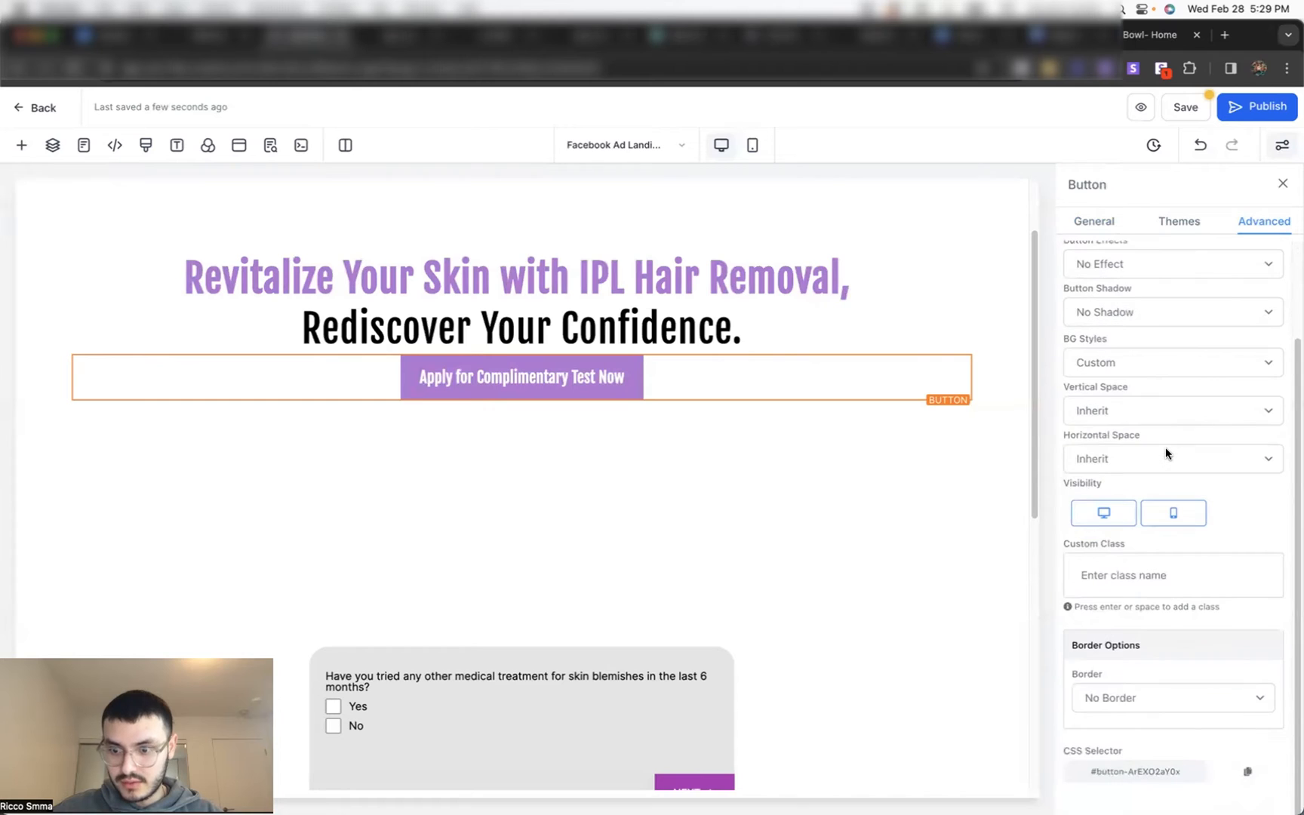
click(1144, 695)
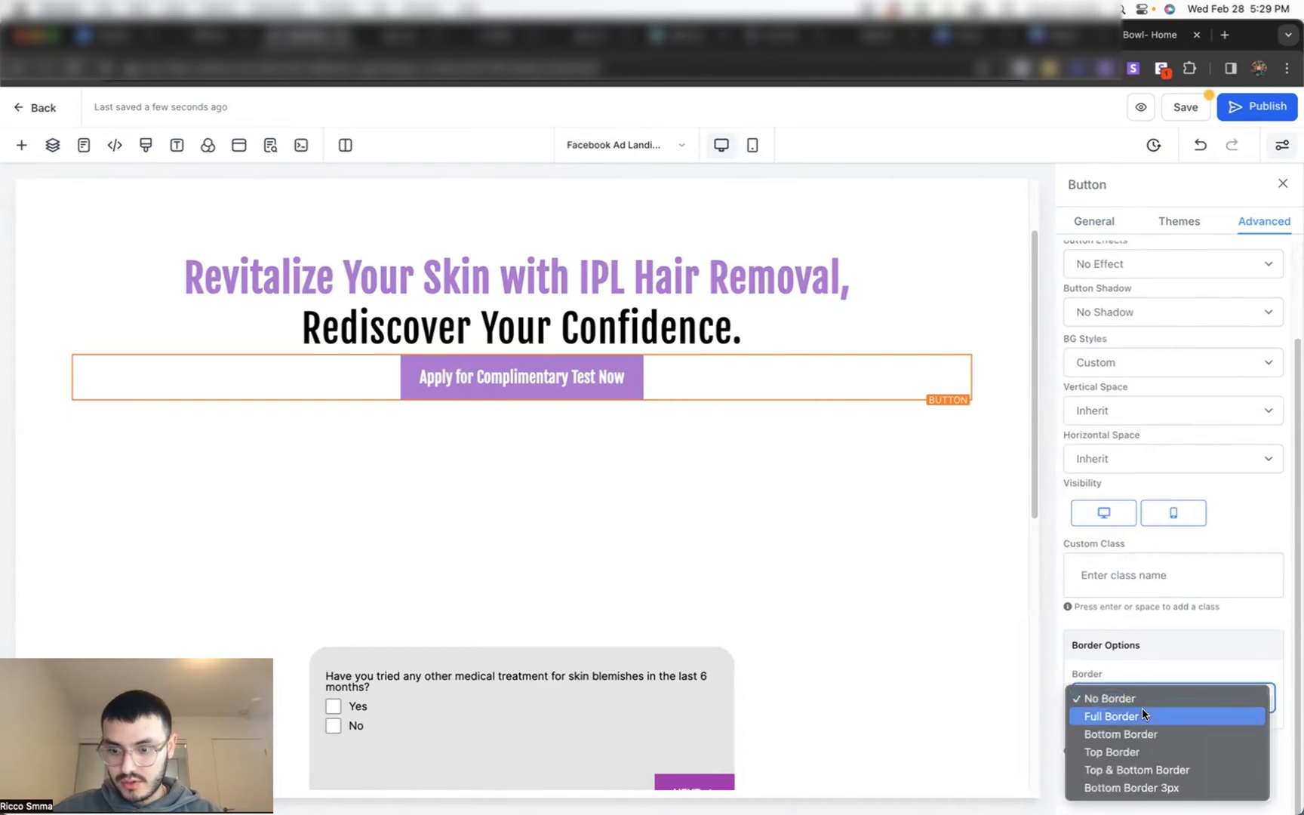
click(1142, 709)
scroll(1185, 564, down, 3)
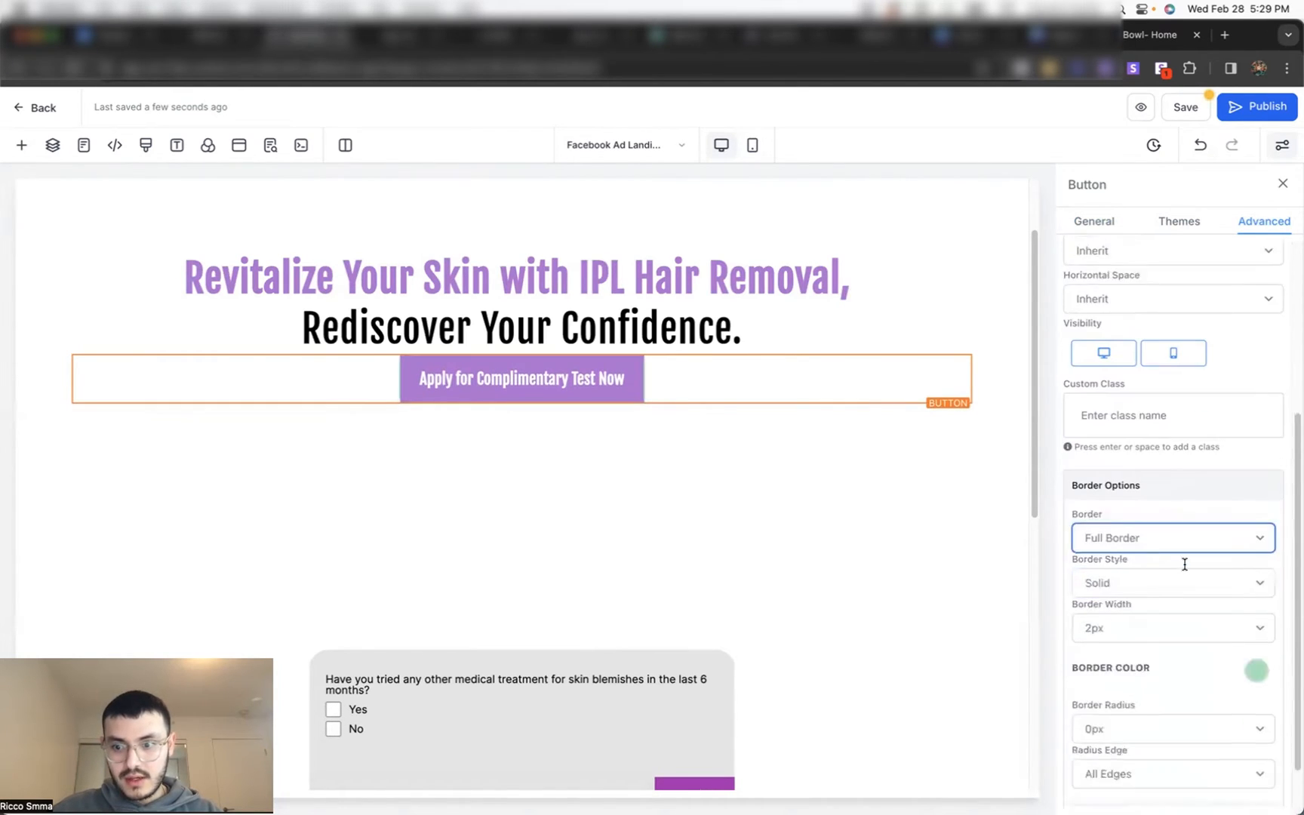
click(1256, 594)
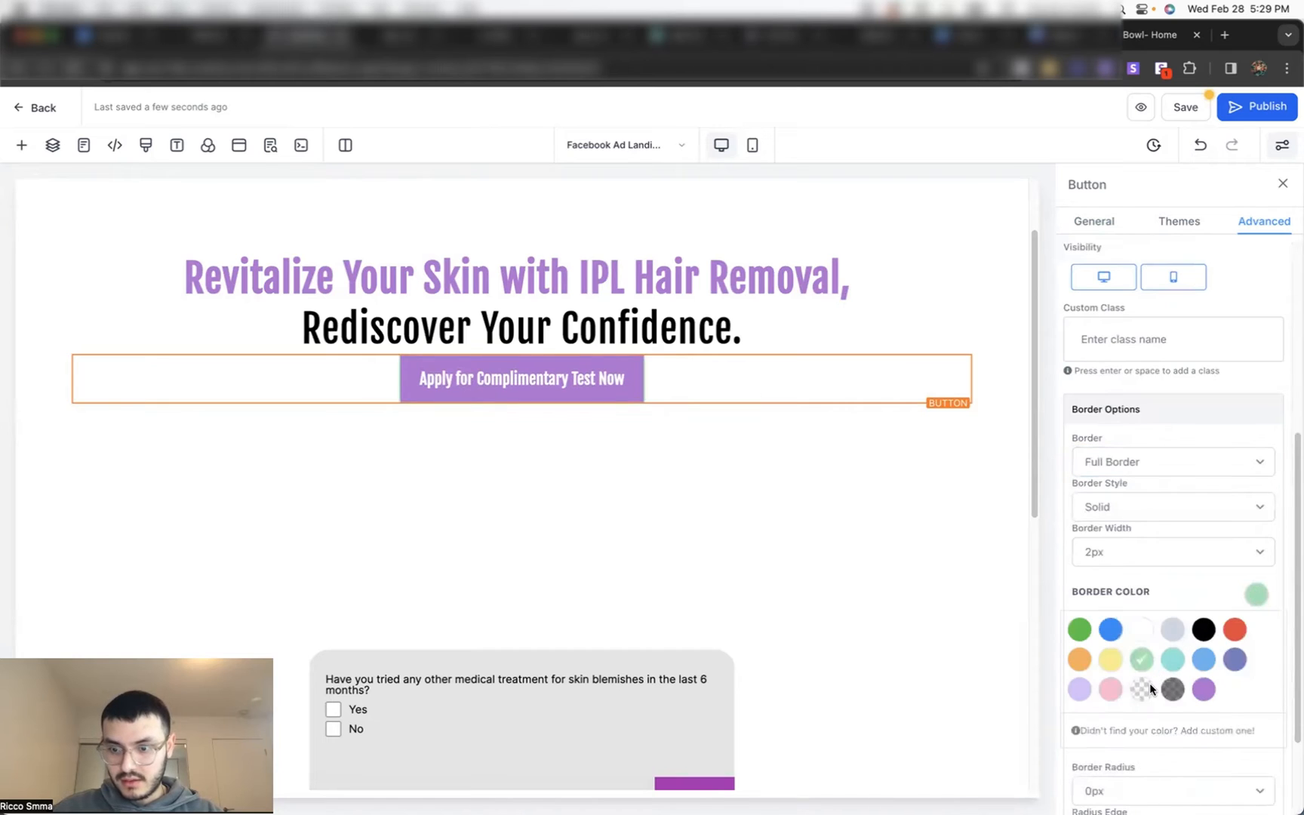
click(1147, 687)
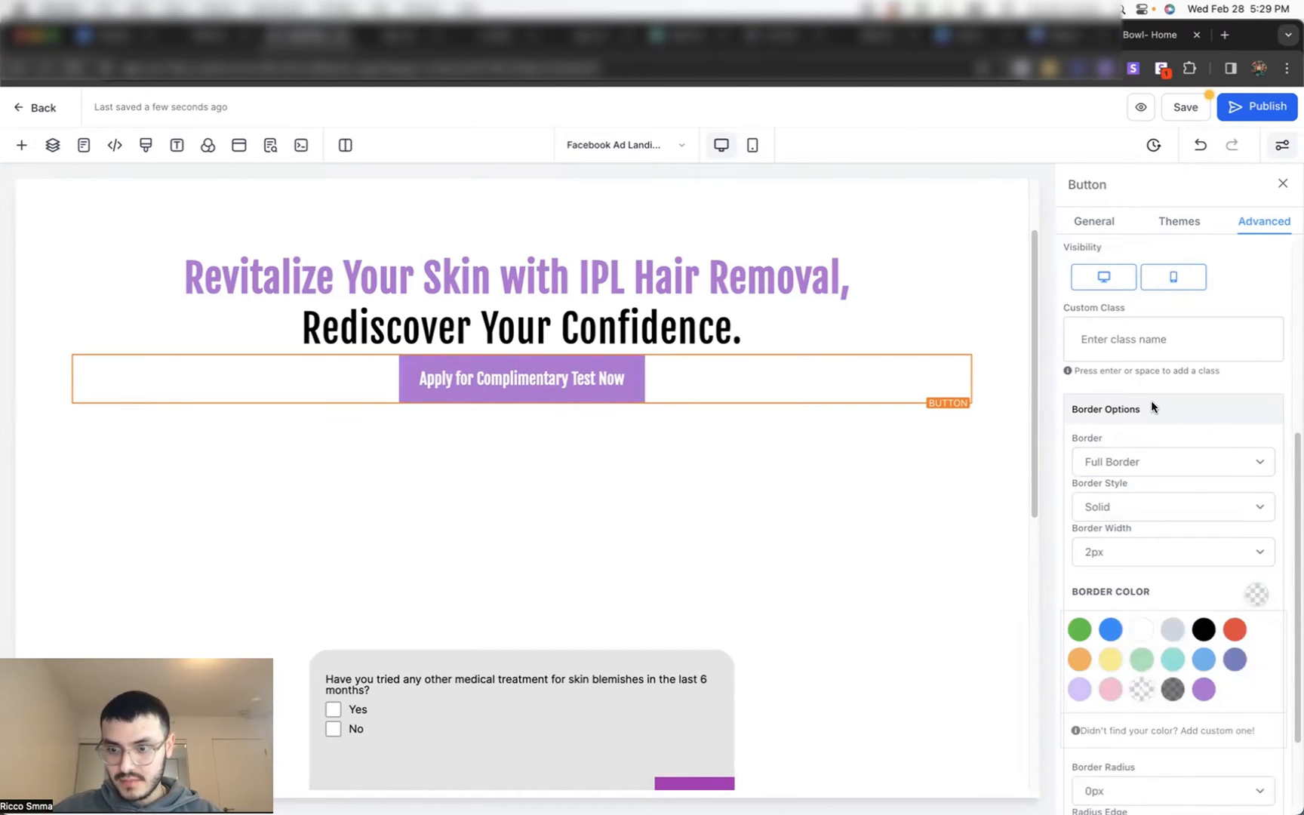
Step: Round the button's corners, trying a 15px border radius and settling on 25px
scroll(1095, 569, down, 2)
click(1117, 653)
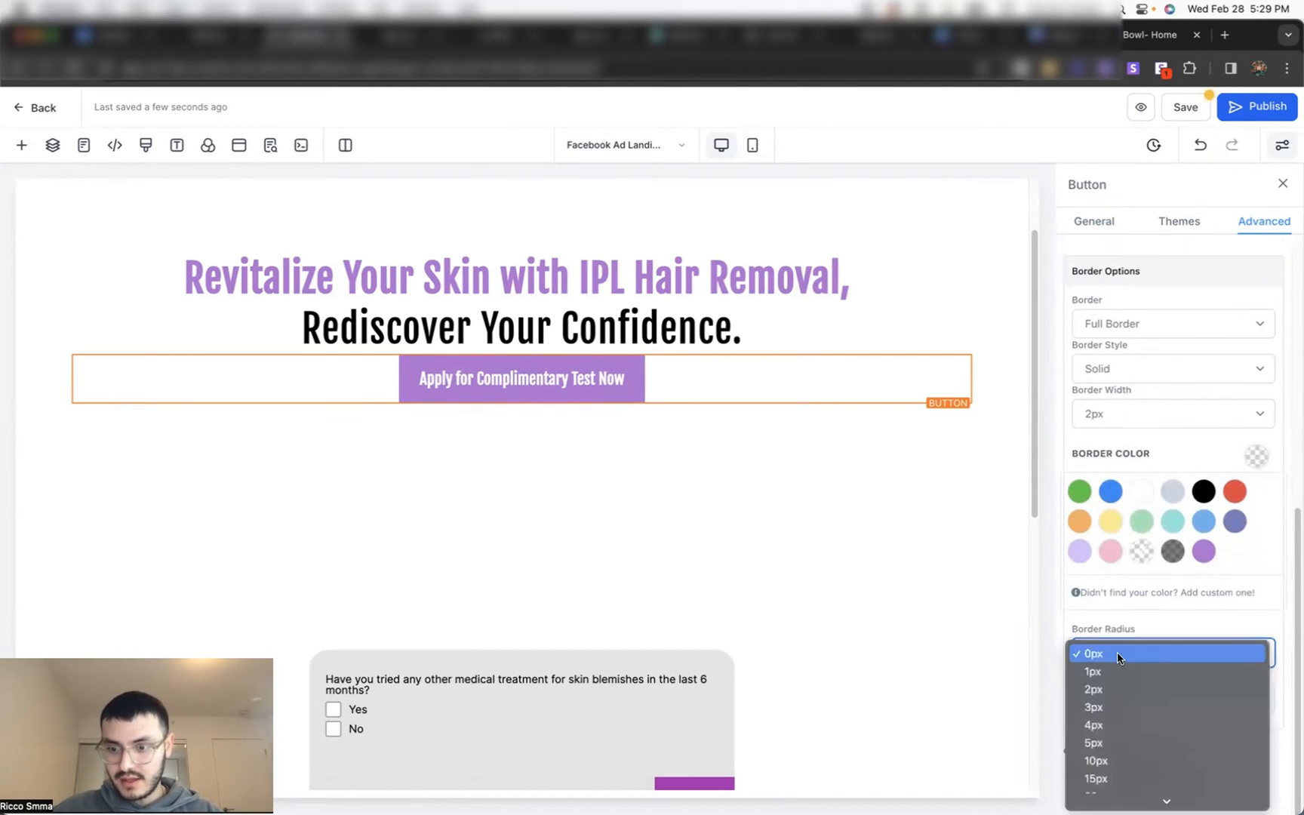
scroll(1130, 755, down, 3)
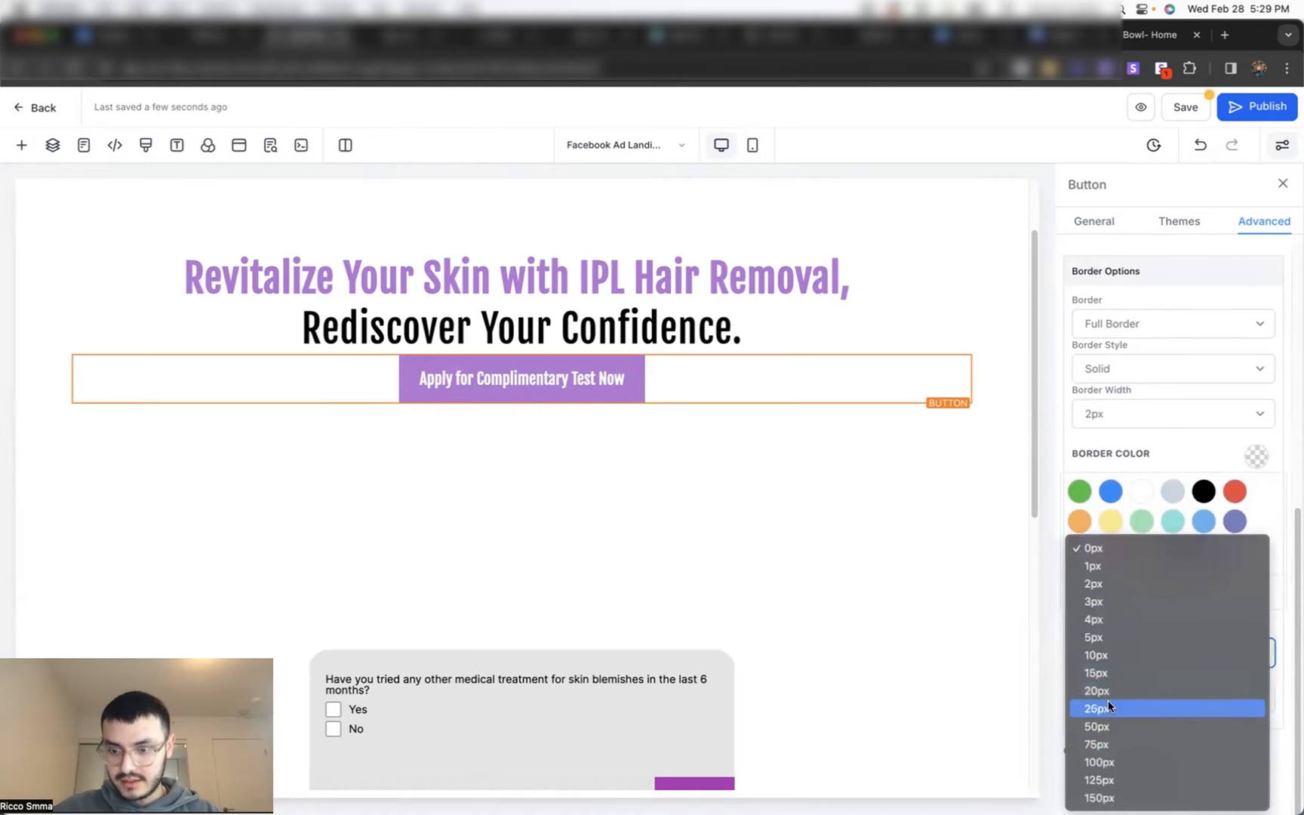
click(1103, 674)
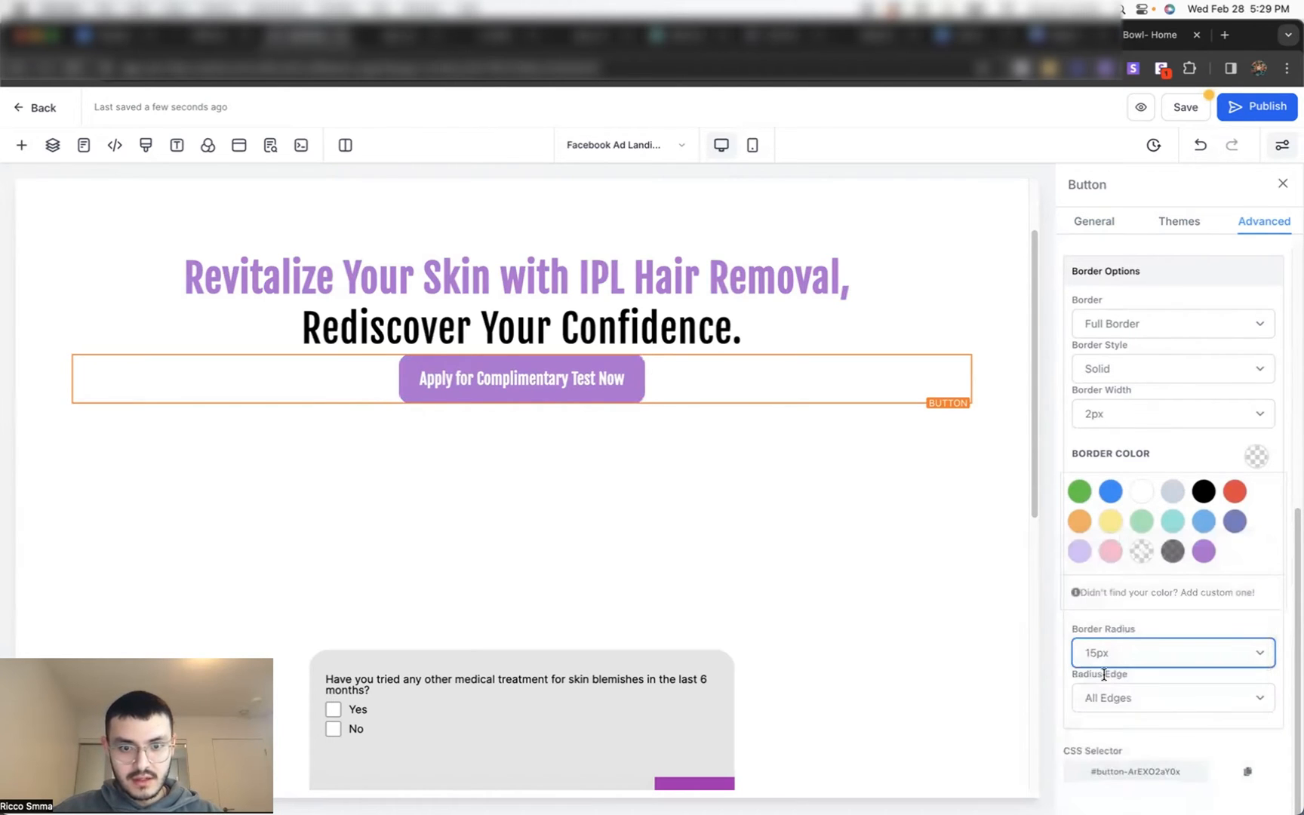
click(1120, 664)
click(1122, 685)
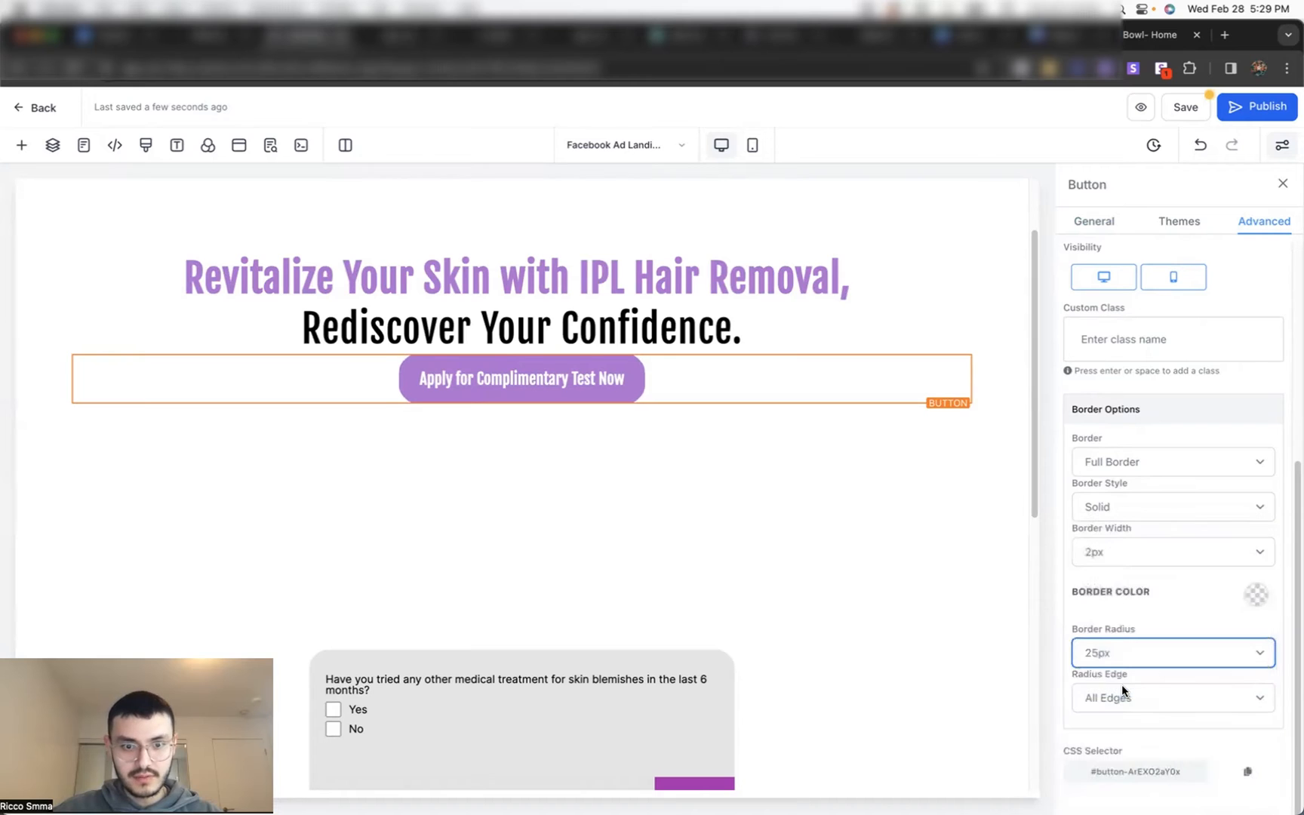
click(828, 526)
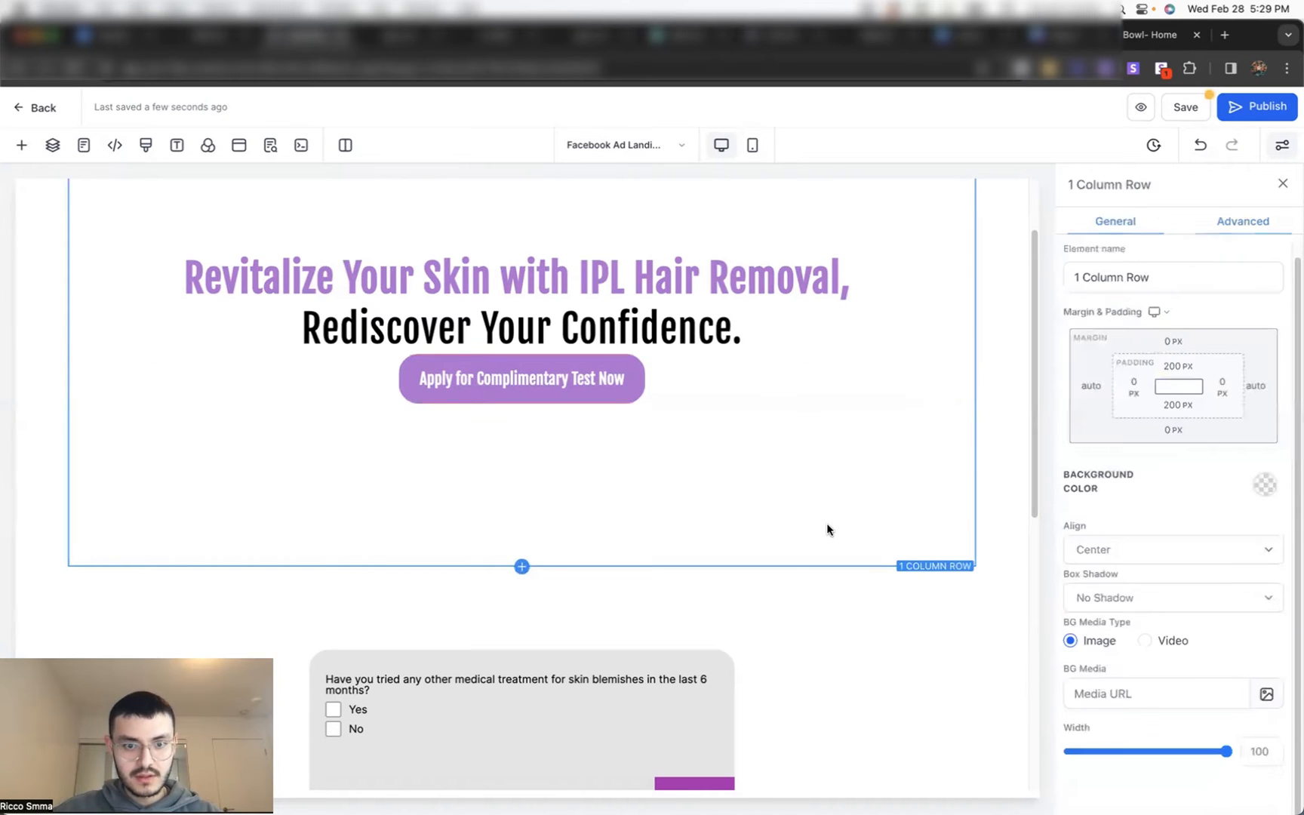
Step: Set the main headline's bottom padding to 20 px to space it from the button
click(576, 339)
scroll(1188, 473, down, 3)
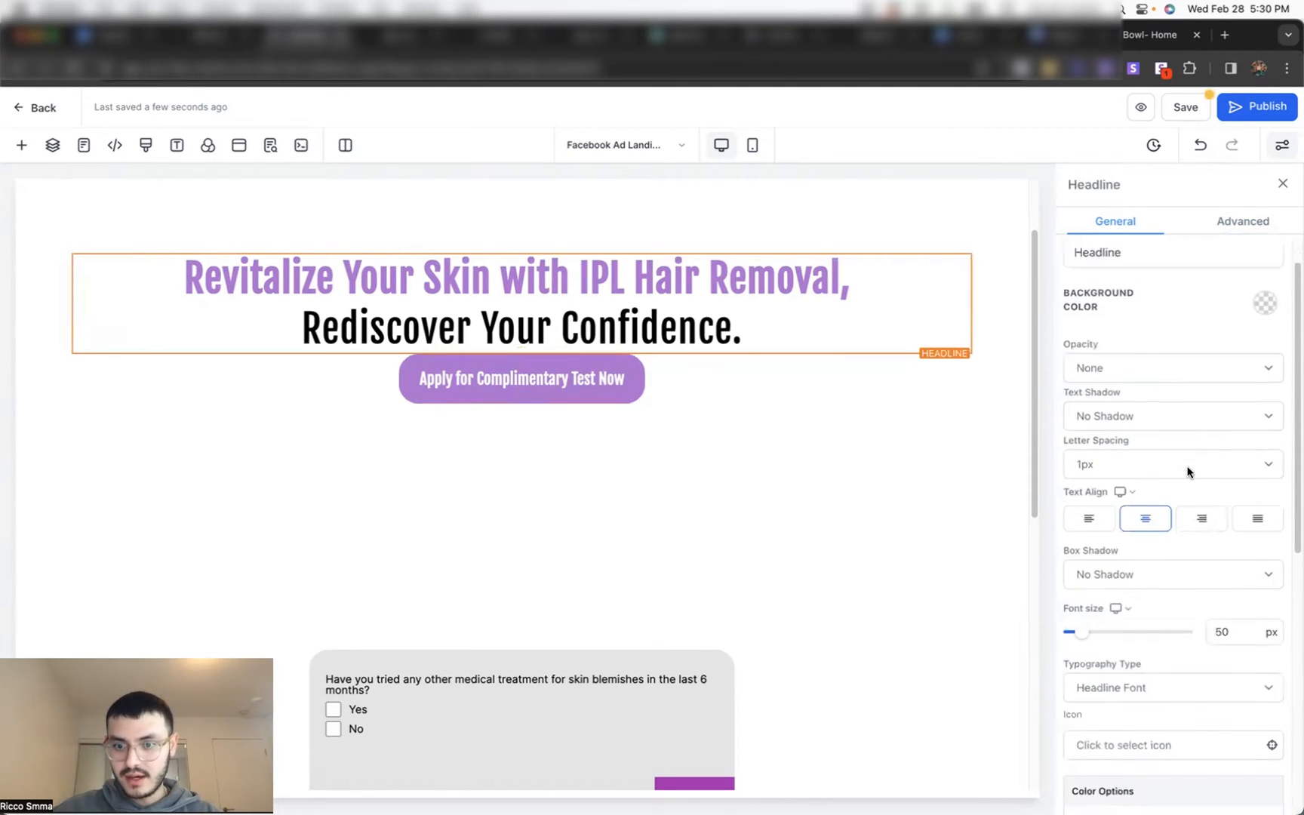
scroll(1188, 473, down, 5)
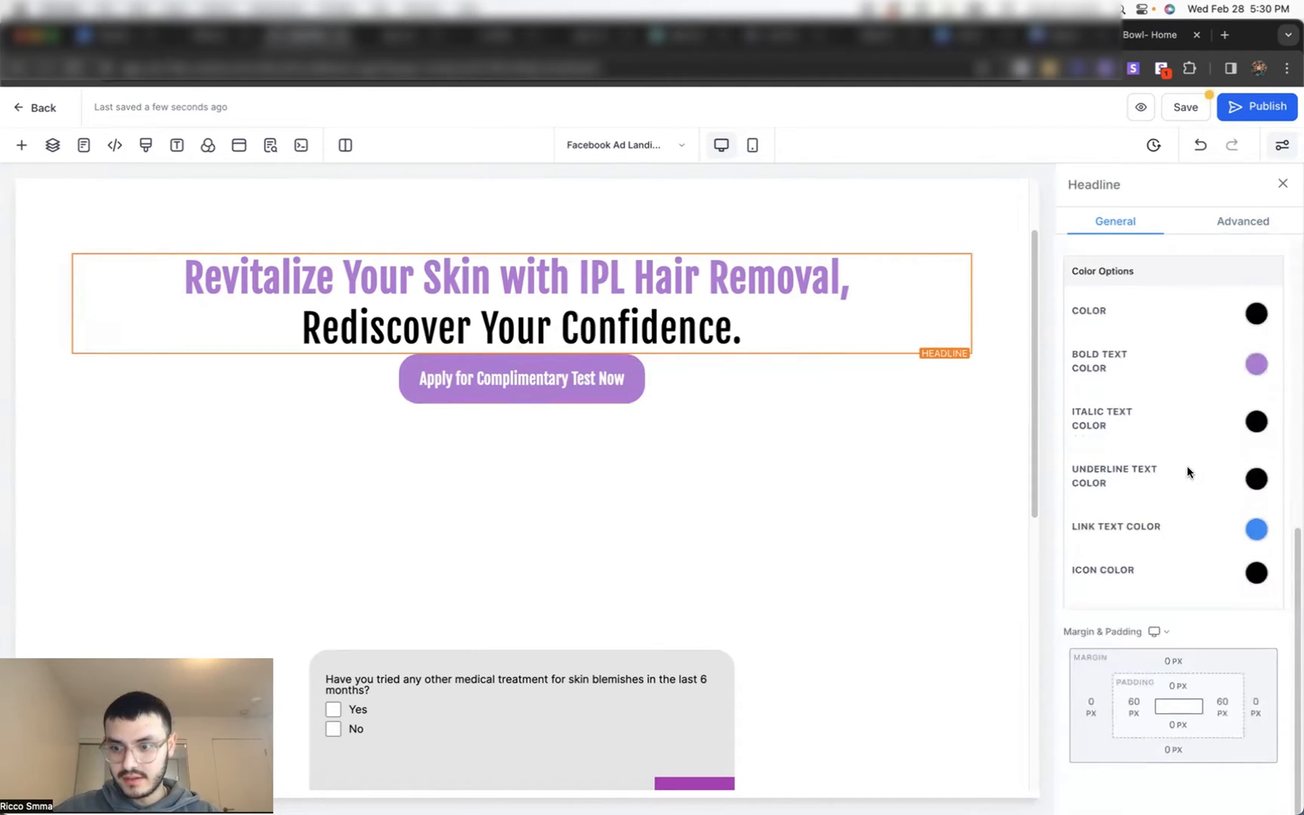
click(1188, 728)
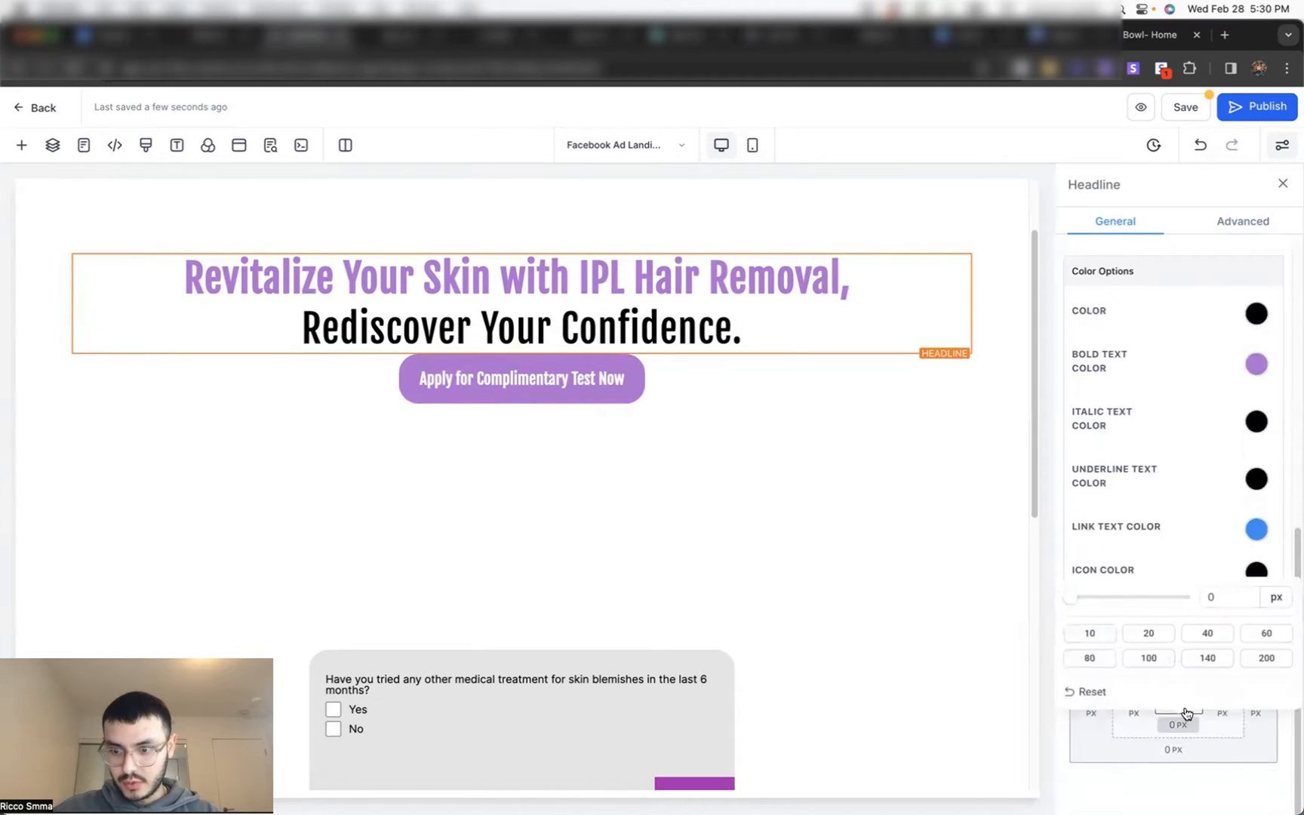
click(1159, 635)
click(822, 516)
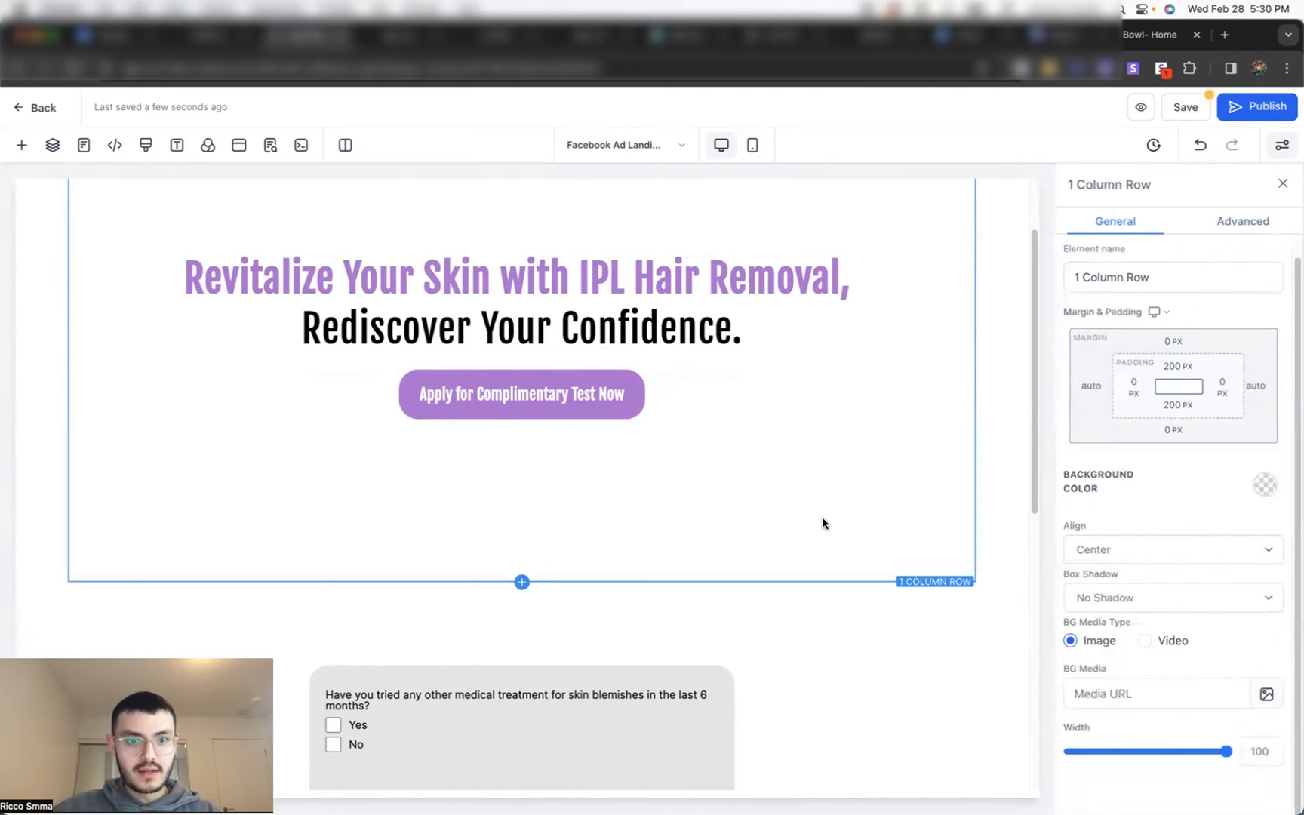
Step: Insert a Sub-Headline element between the main headline and the "Apply for Complimentary Test Now" button
scroll(702, 480, up, 1)
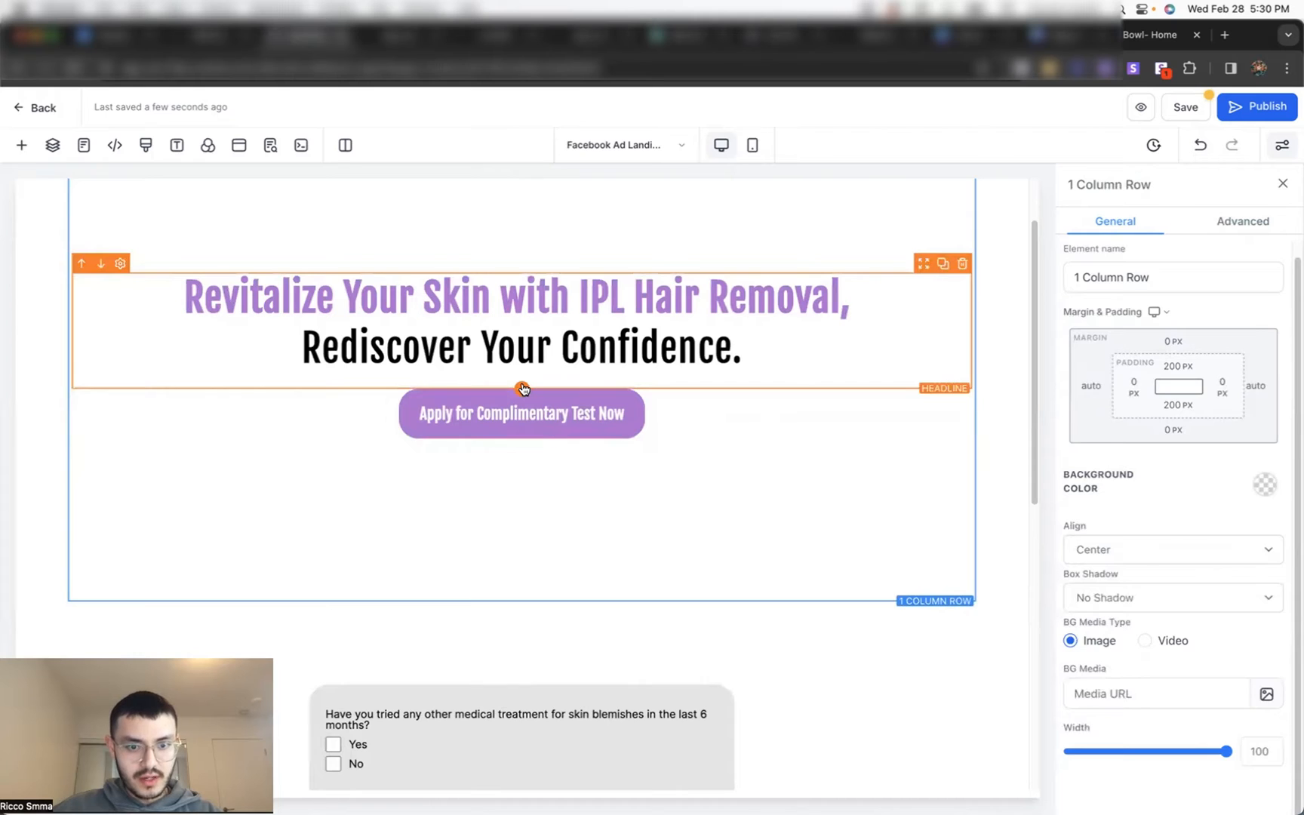
click(523, 389)
click(415, 235)
double_click(414, 235)
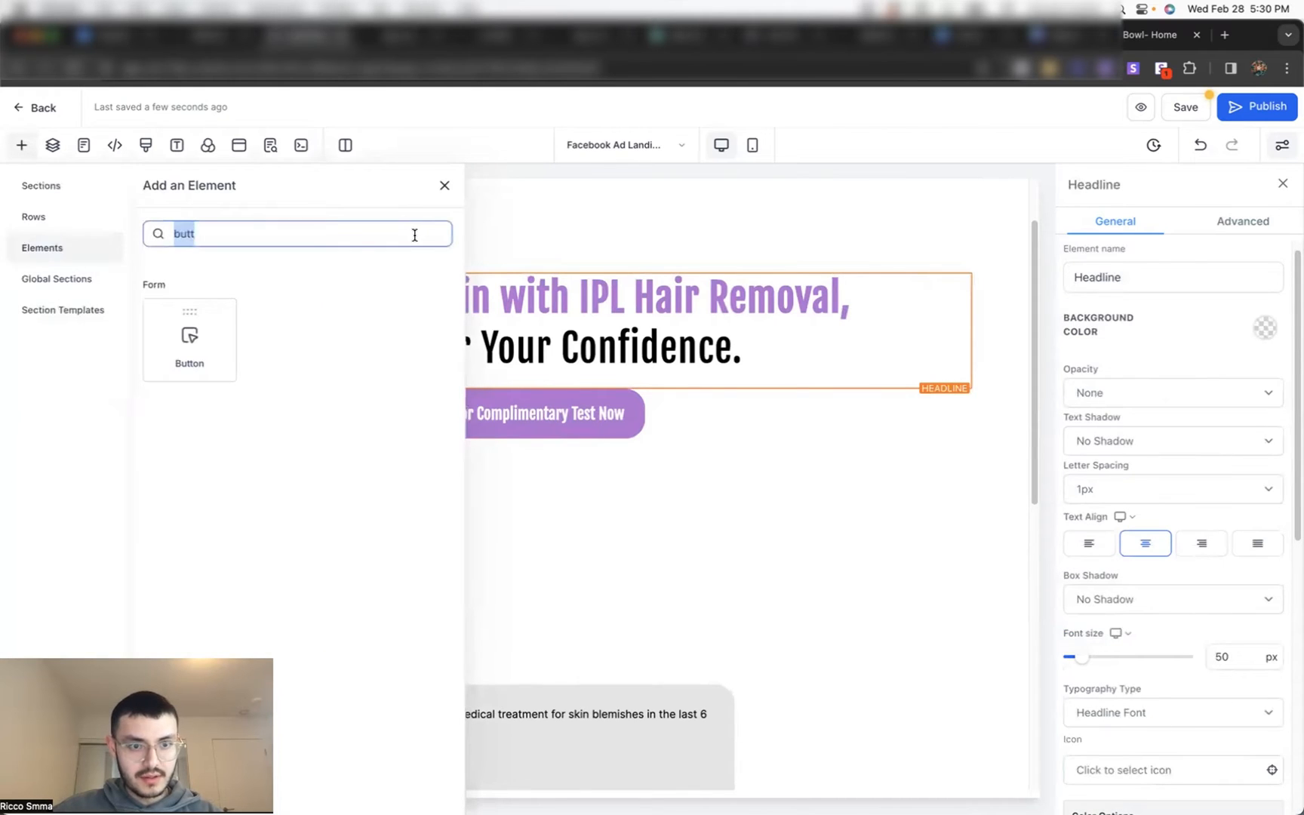
key(BackSpace)
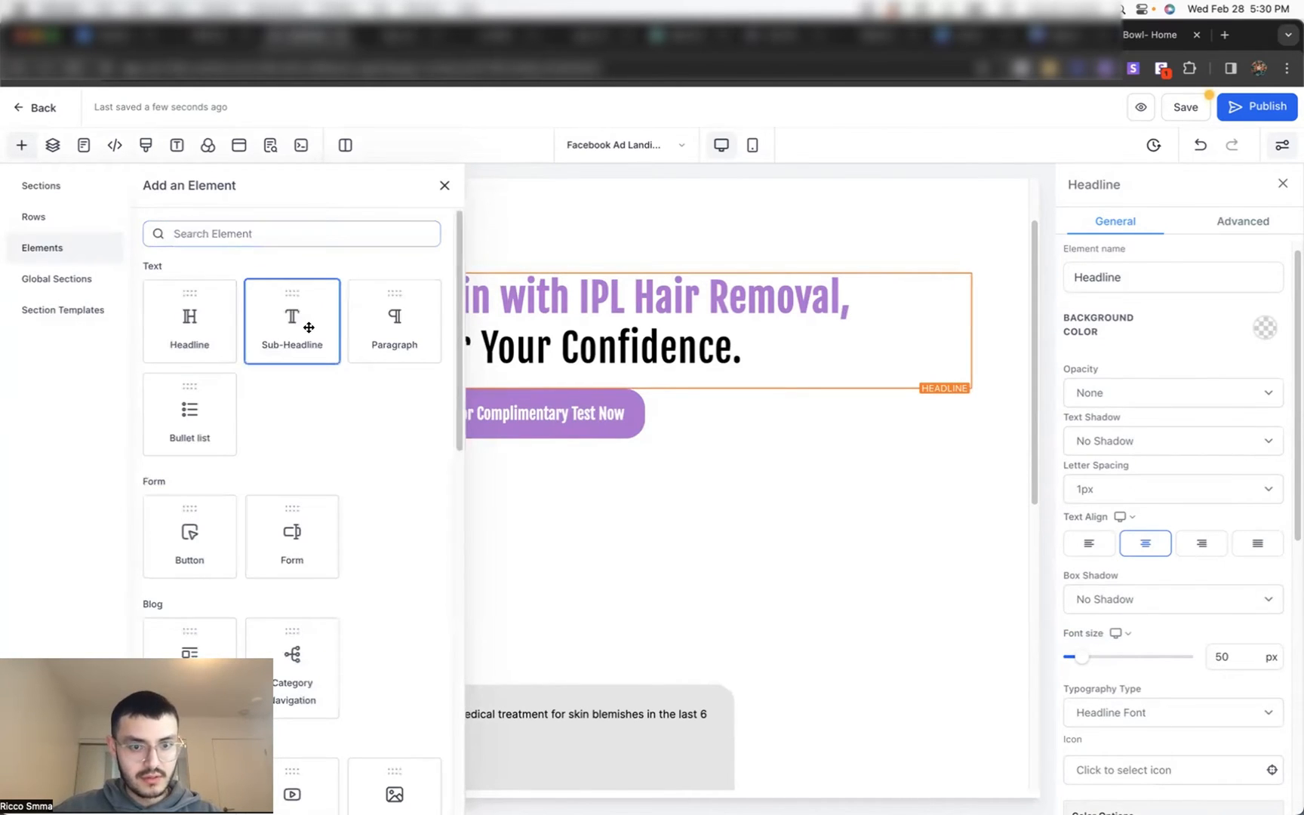
click(308, 327)
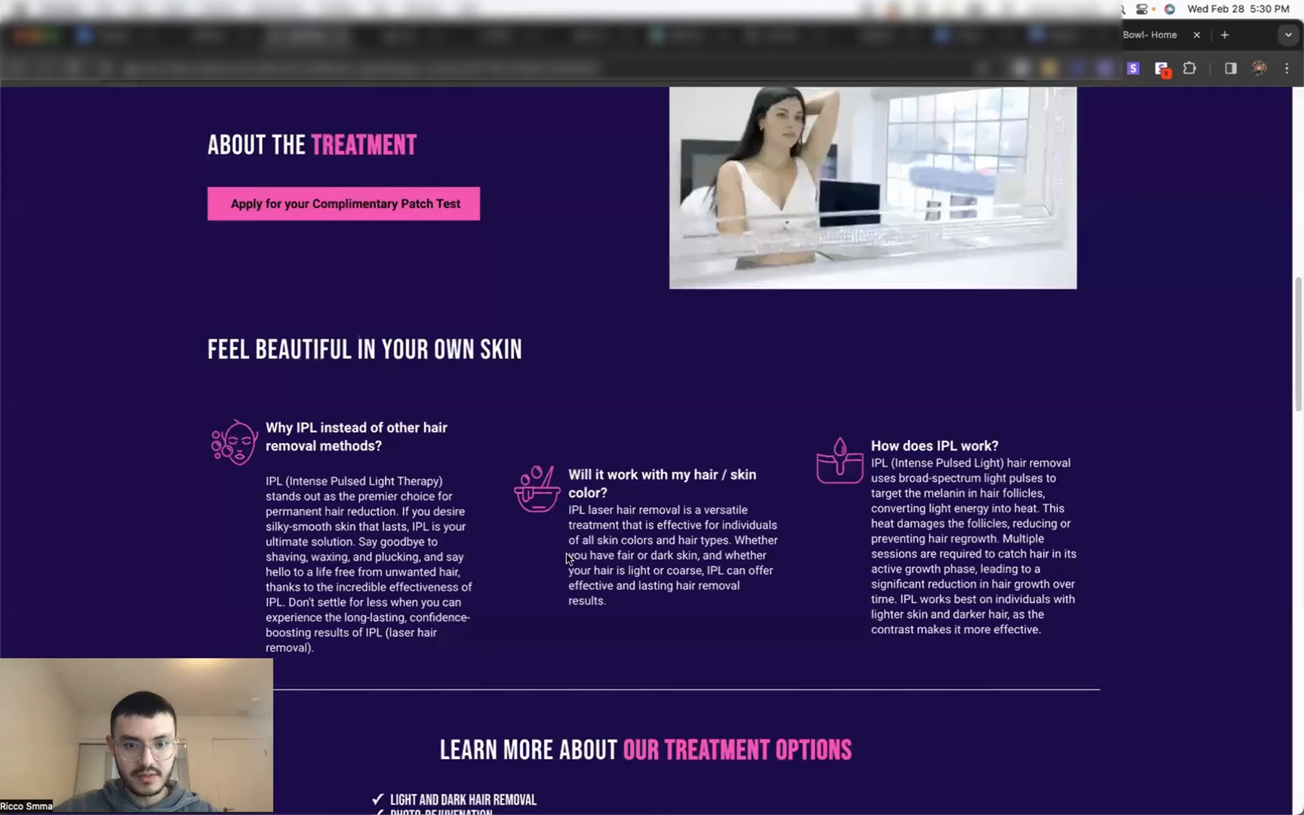
Step: Set the sub-headline to "Certain Lower Mainland residents are qualifying for complimentary patch test for this cutting edge advancement of IPL technology. Find out if you qualify below!"
scroll(567, 559, up, 15)
scroll(571, 558, down, 6)
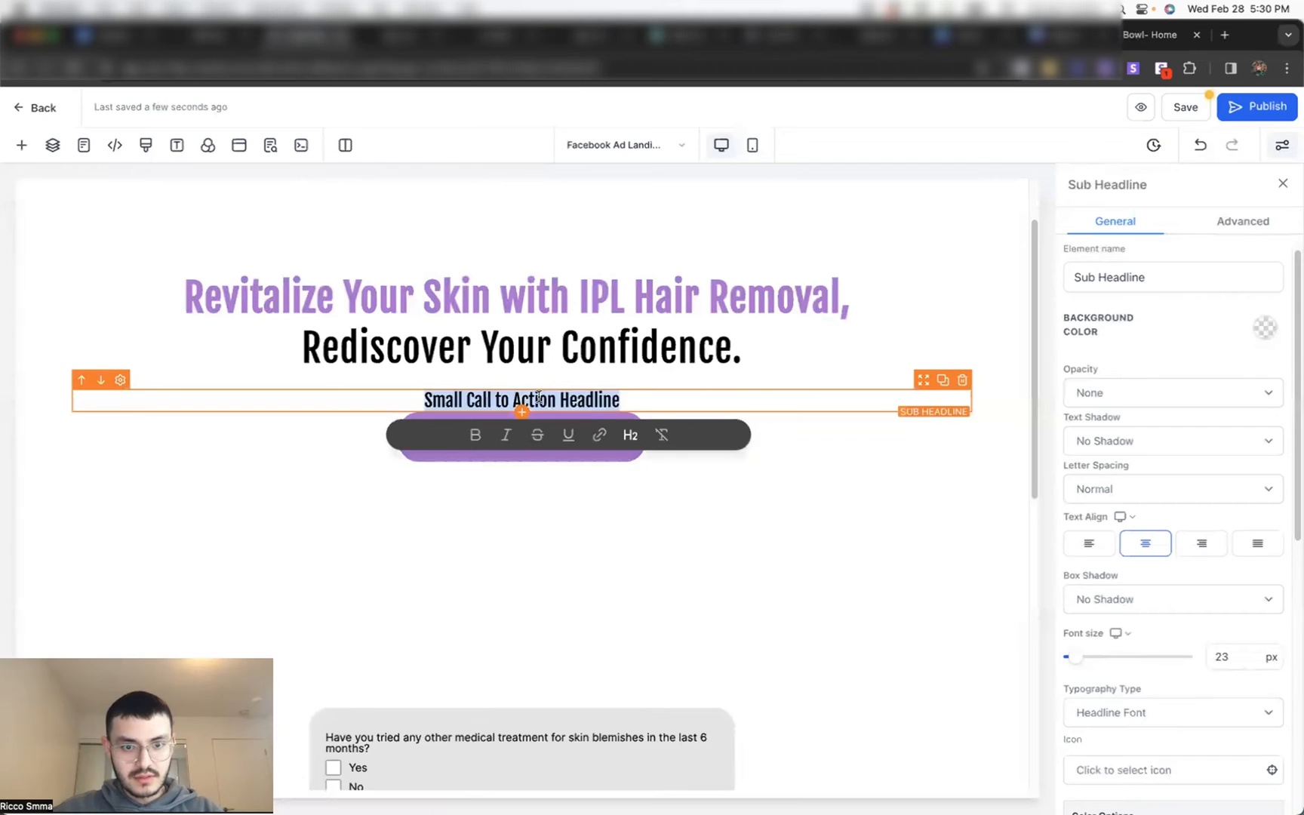
text(Certain Lower Mainland residents are qualifying for complimentary patch test for this cutting edge advancement of IPL technology. Find out if you qualify below!)
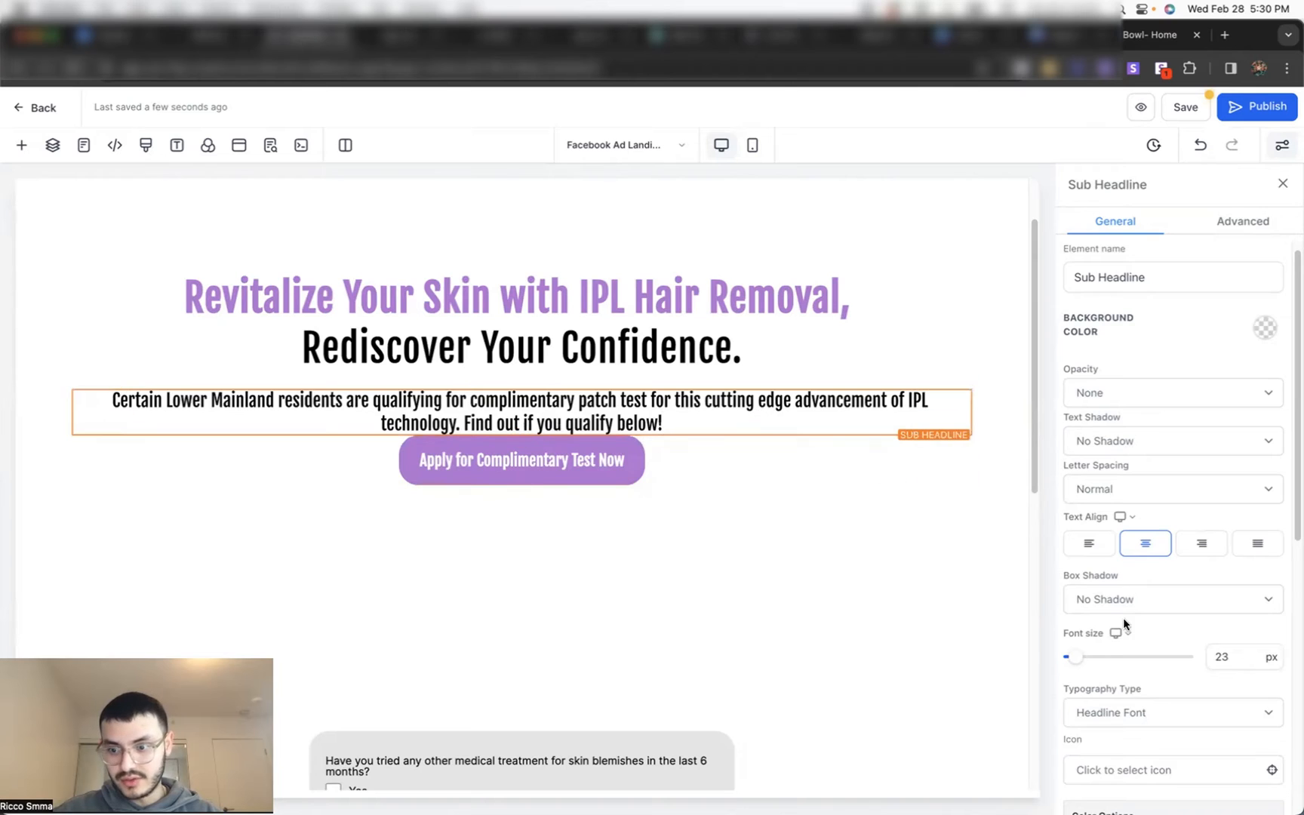
Step: Switch the sub-headline's typography type to Content Font and check the page's typography settings for the headline and content fonts
scroll(1122, 613, down, 3)
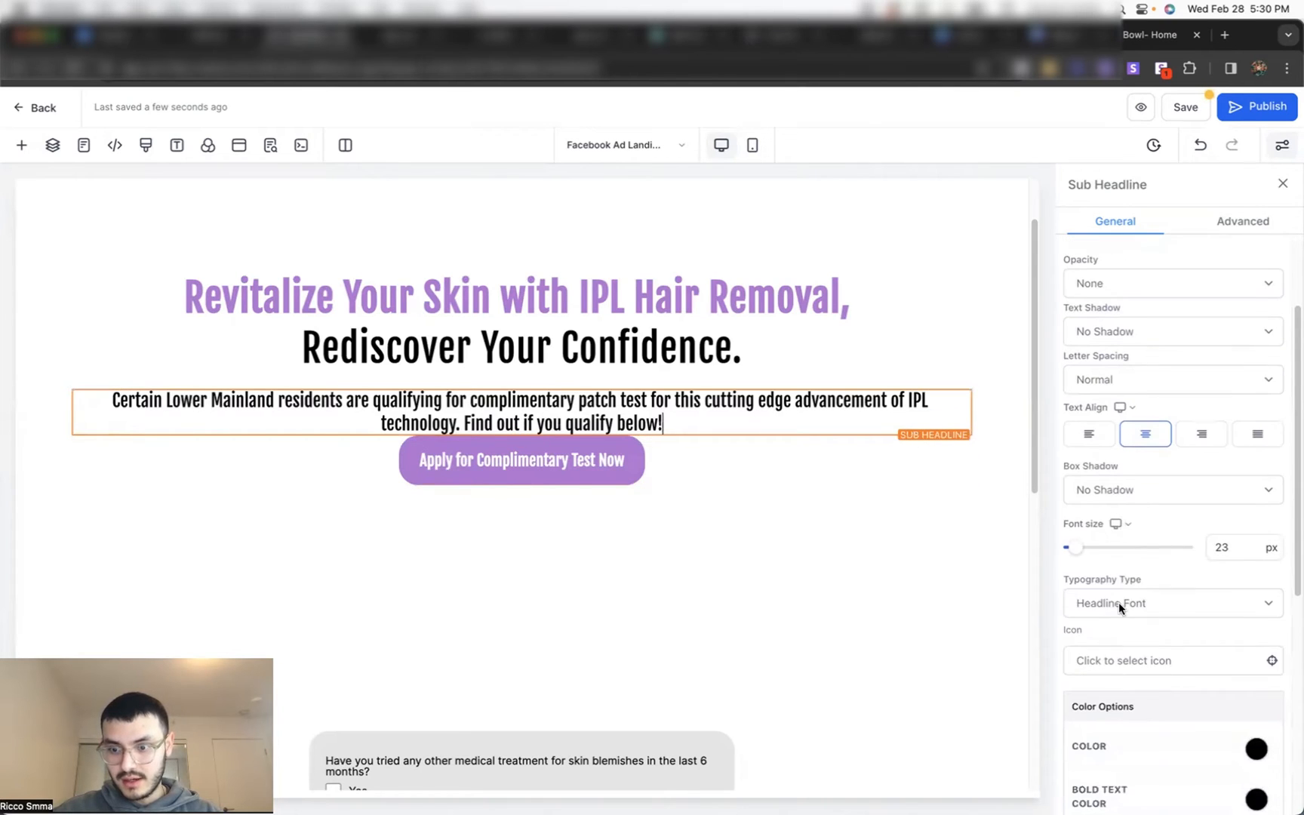
click(1118, 603)
click(1125, 624)
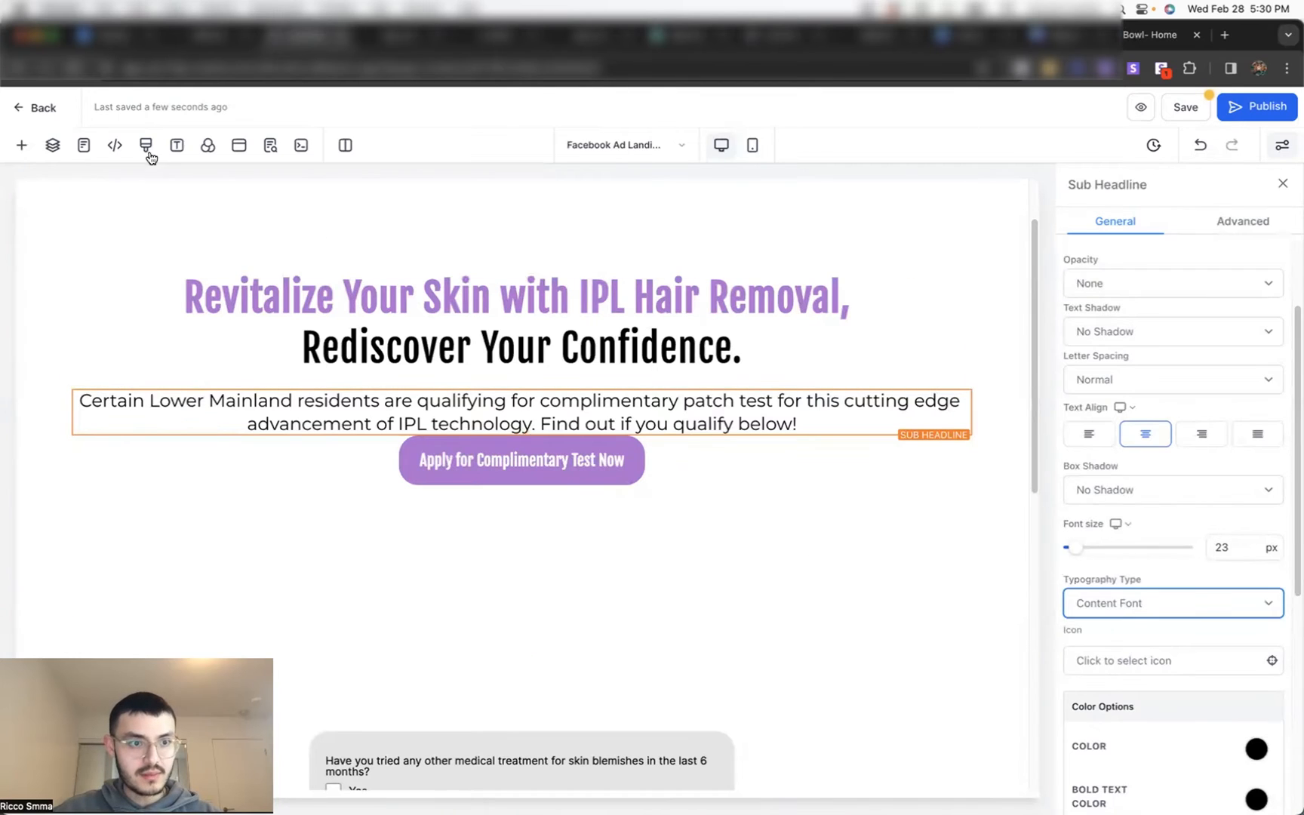
click(177, 145)
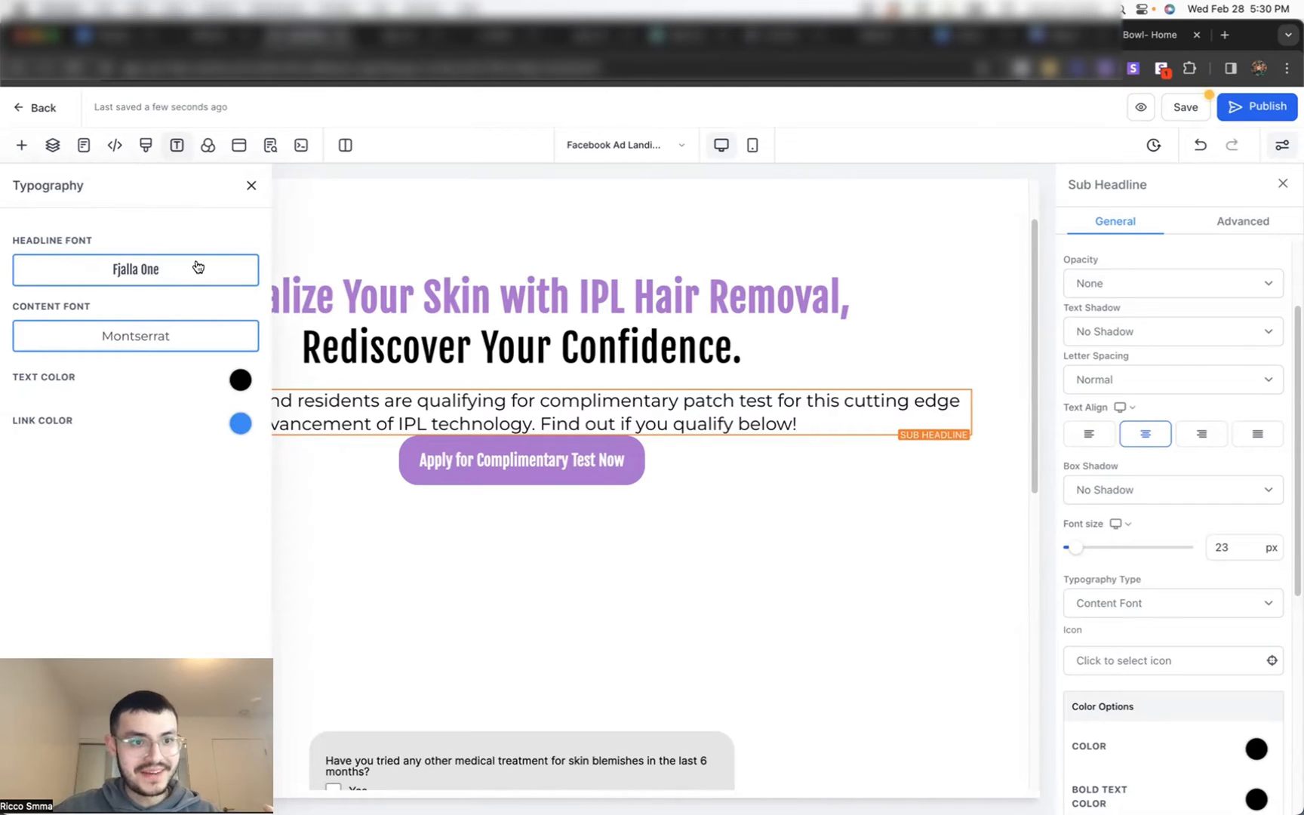
click(251, 185)
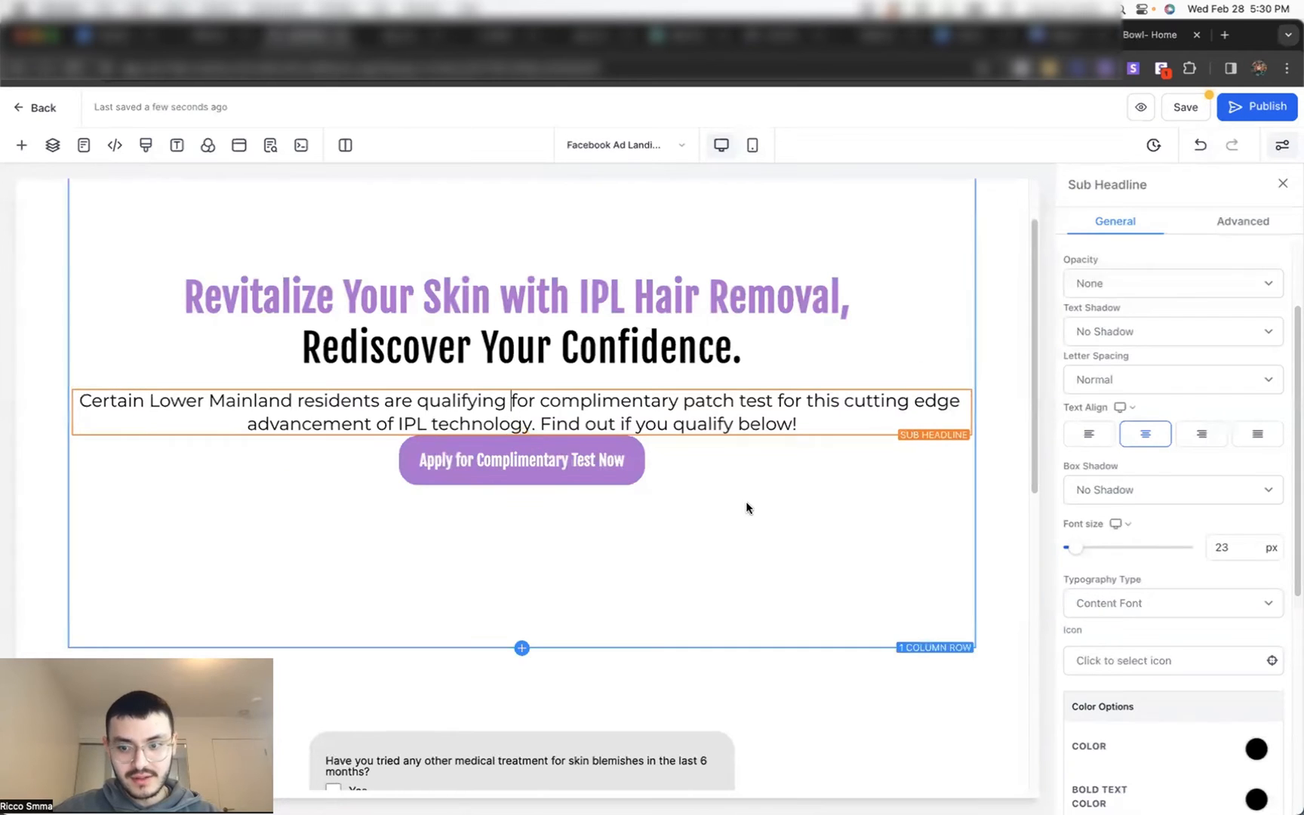
Step: Set the sub-headline's bottom padding to 20 px to space it from the button
scroll(1243, 588, down, 5)
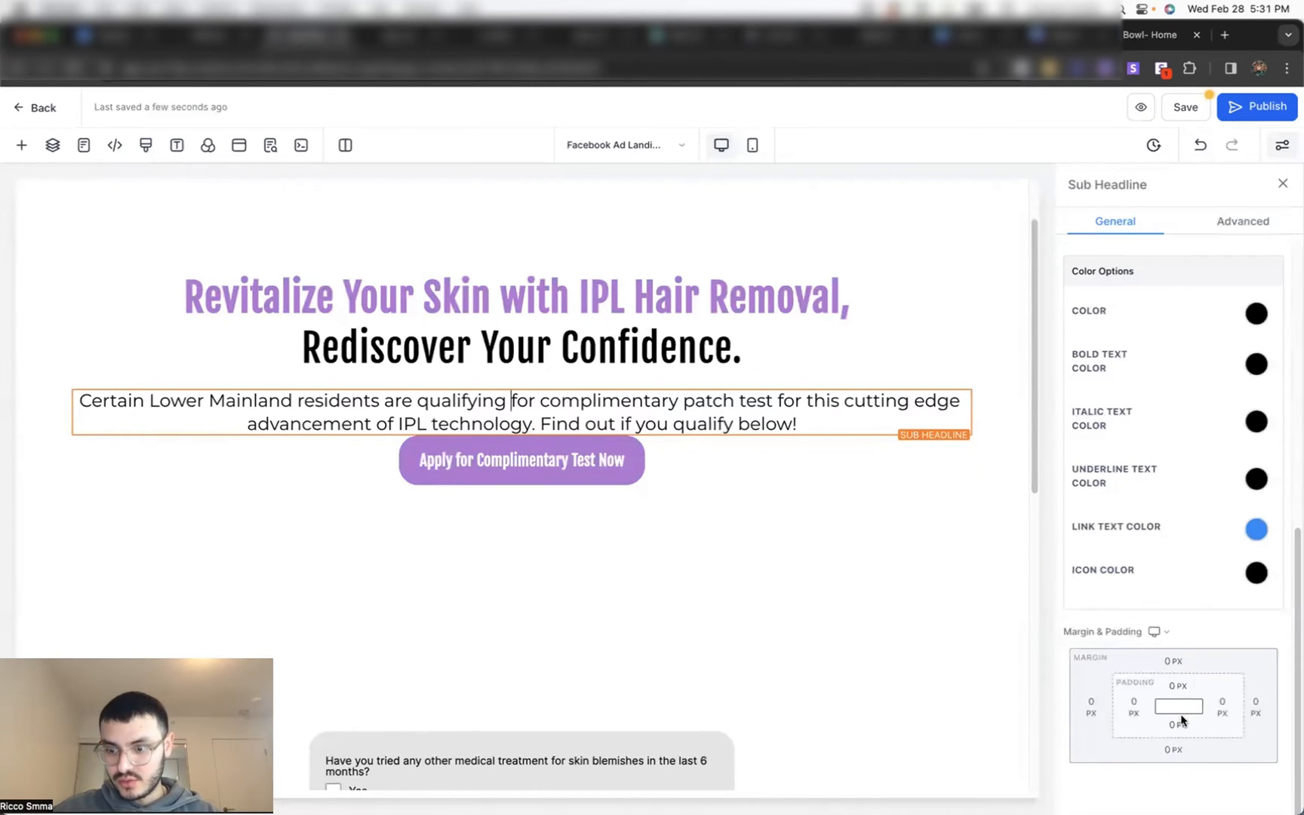
click(1153, 639)
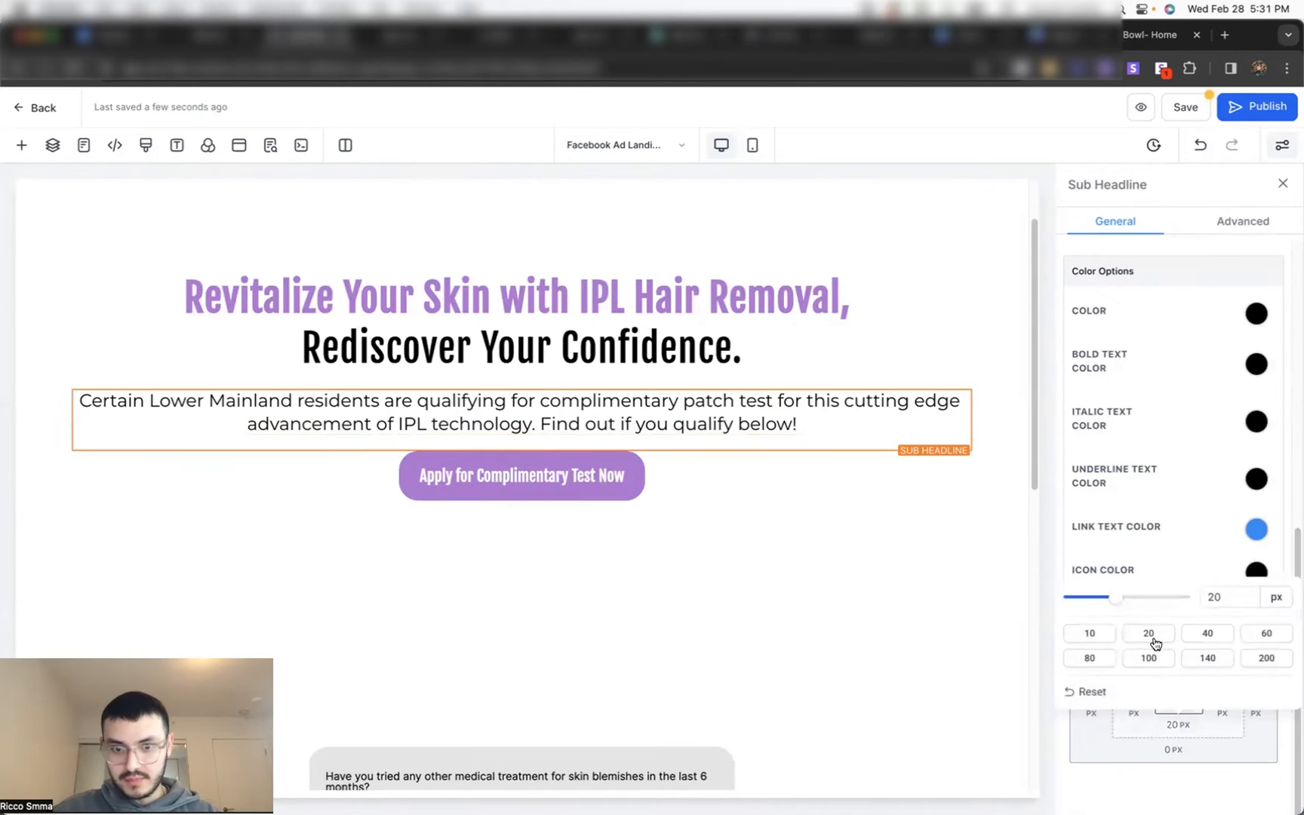
click(877, 598)
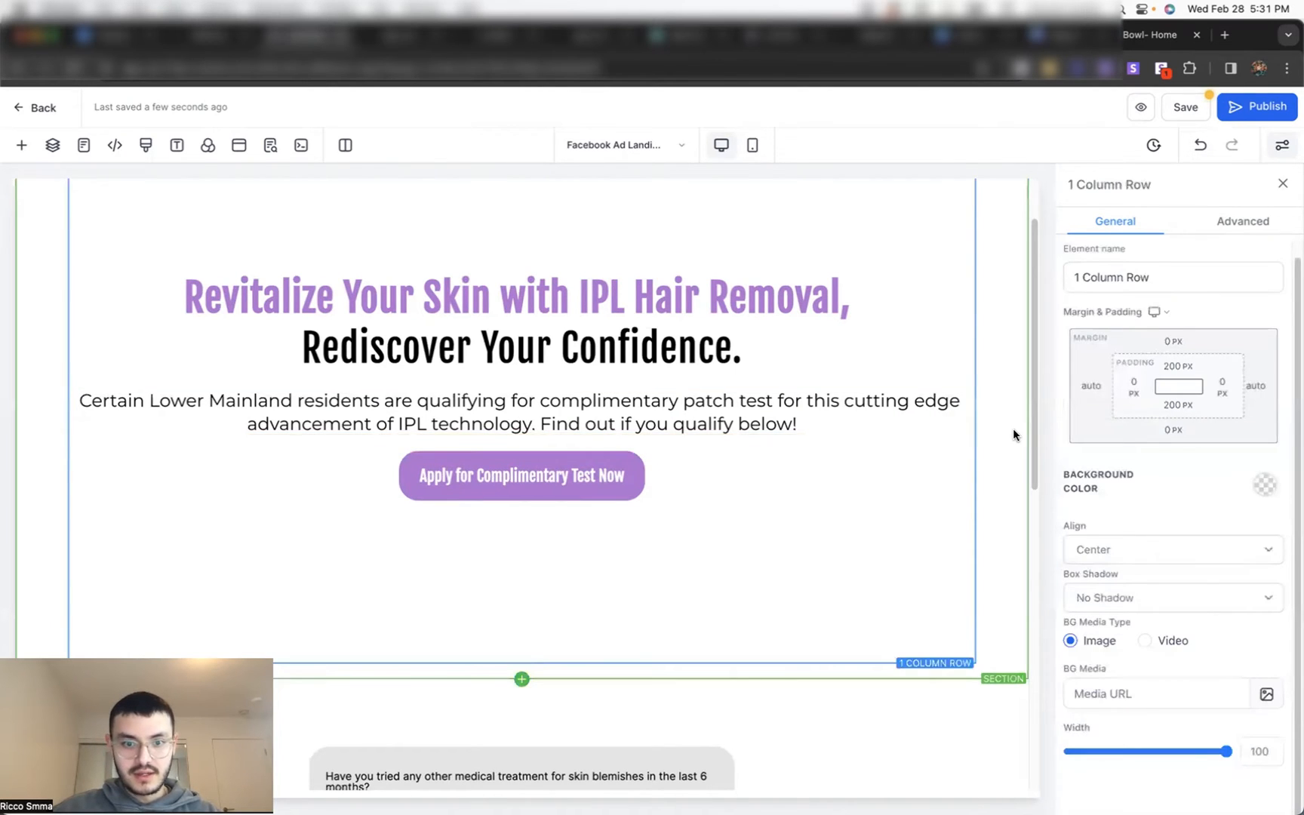
Step: Set the sub-headline's left and right padding to 60 px each
click(1013, 428)
scroll(1013, 429, up, 1)
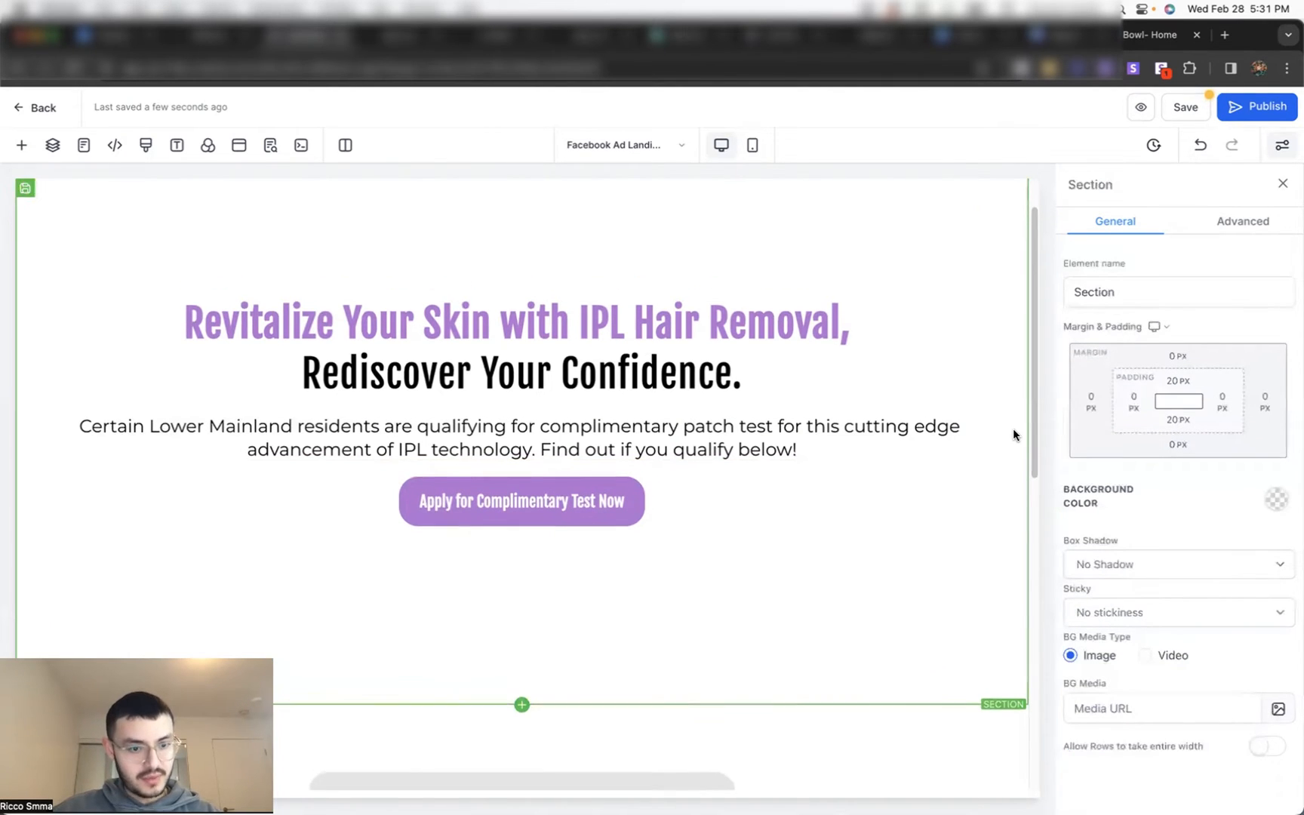
click(908, 432)
click(853, 428)
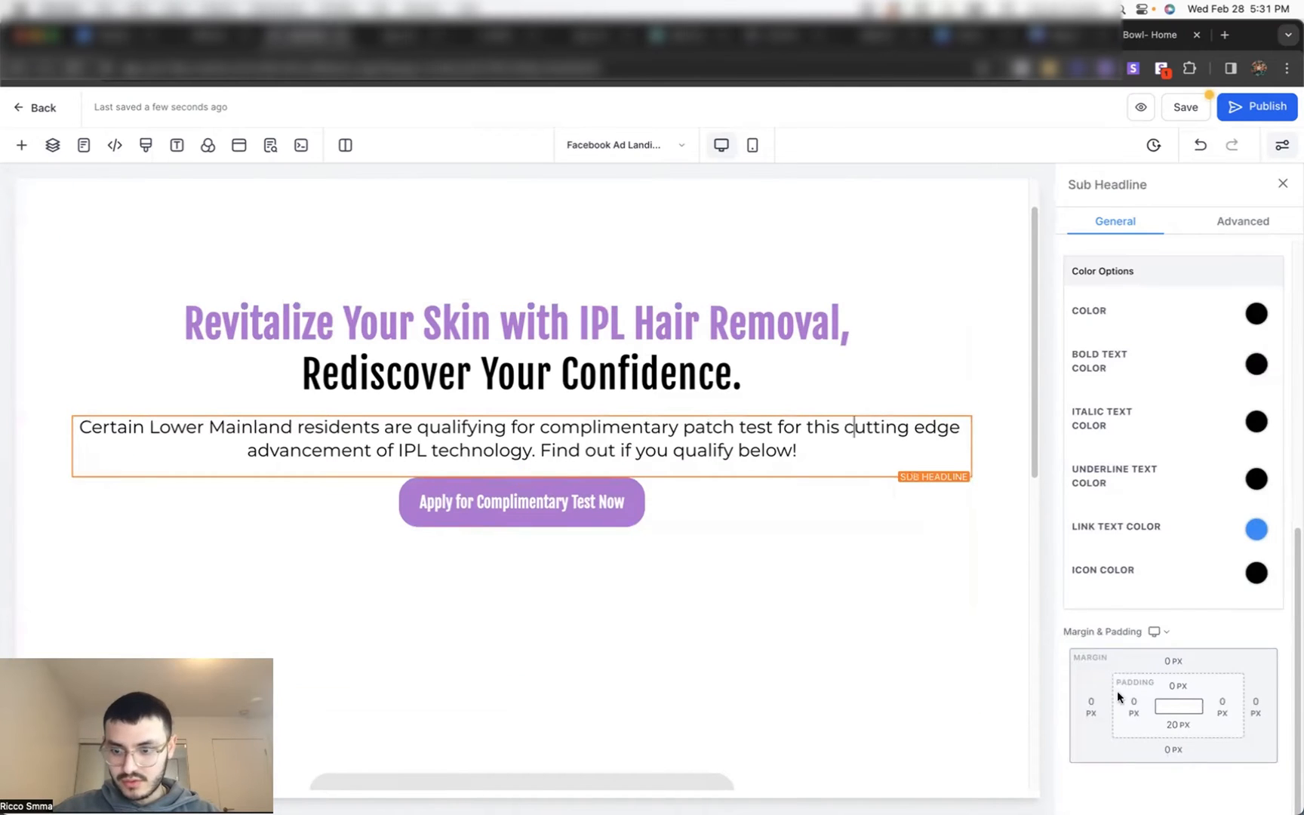
click(1134, 706)
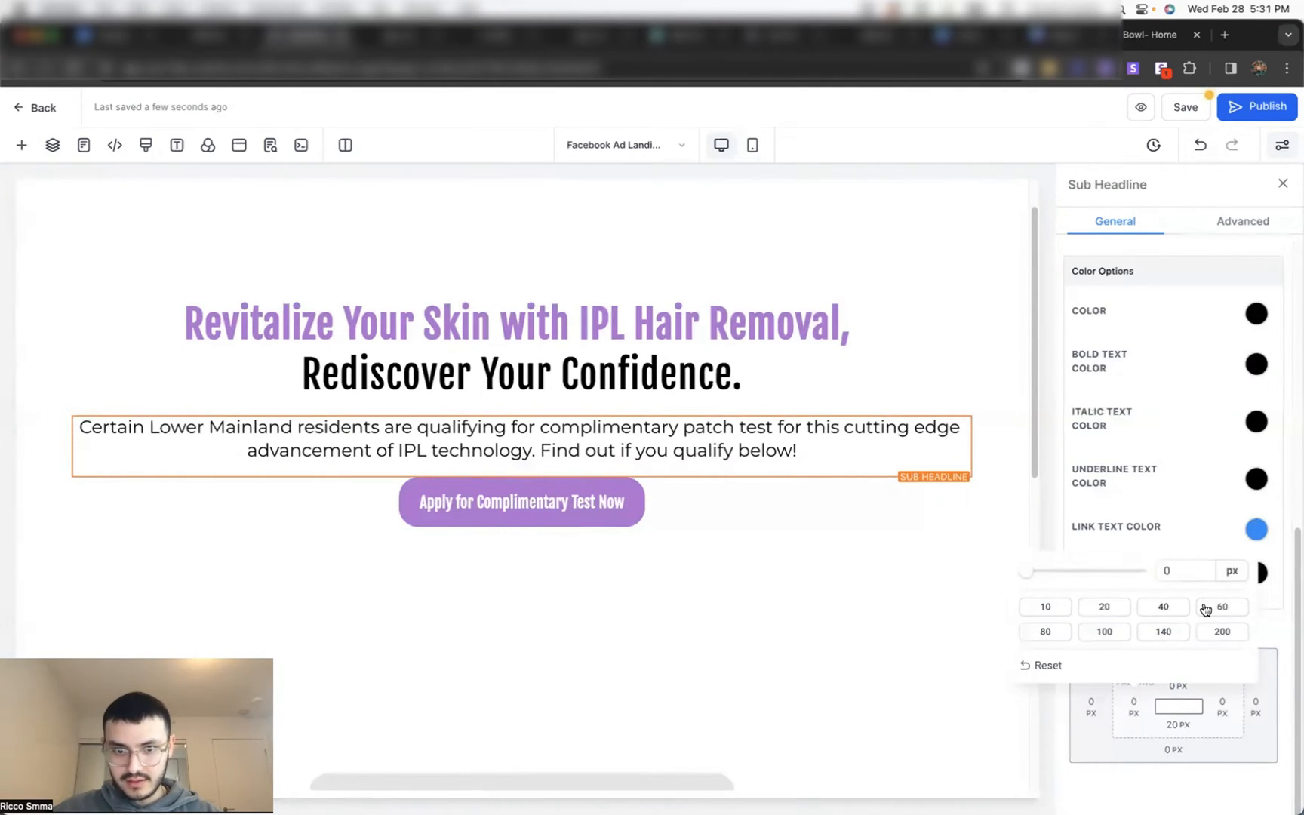
click(1211, 608)
click(1222, 706)
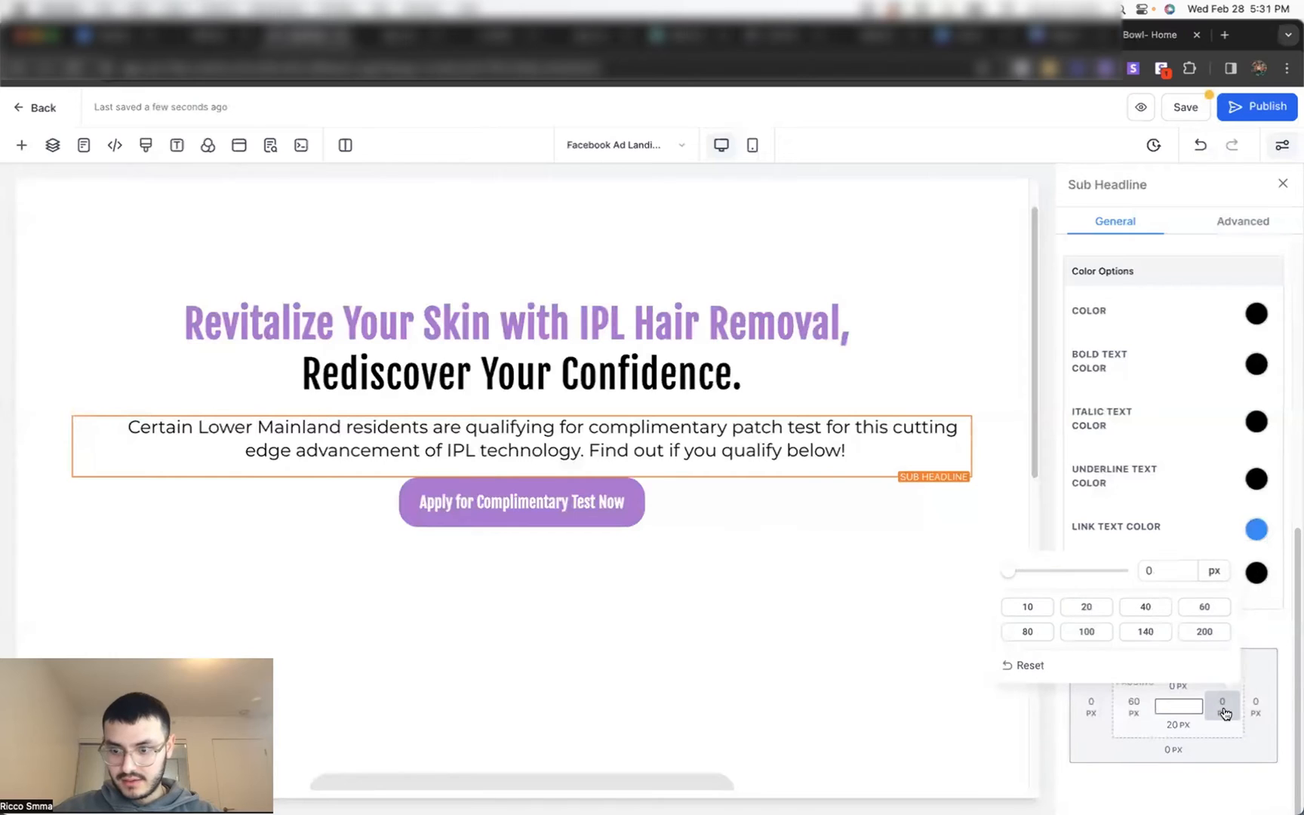
click(1205, 609)
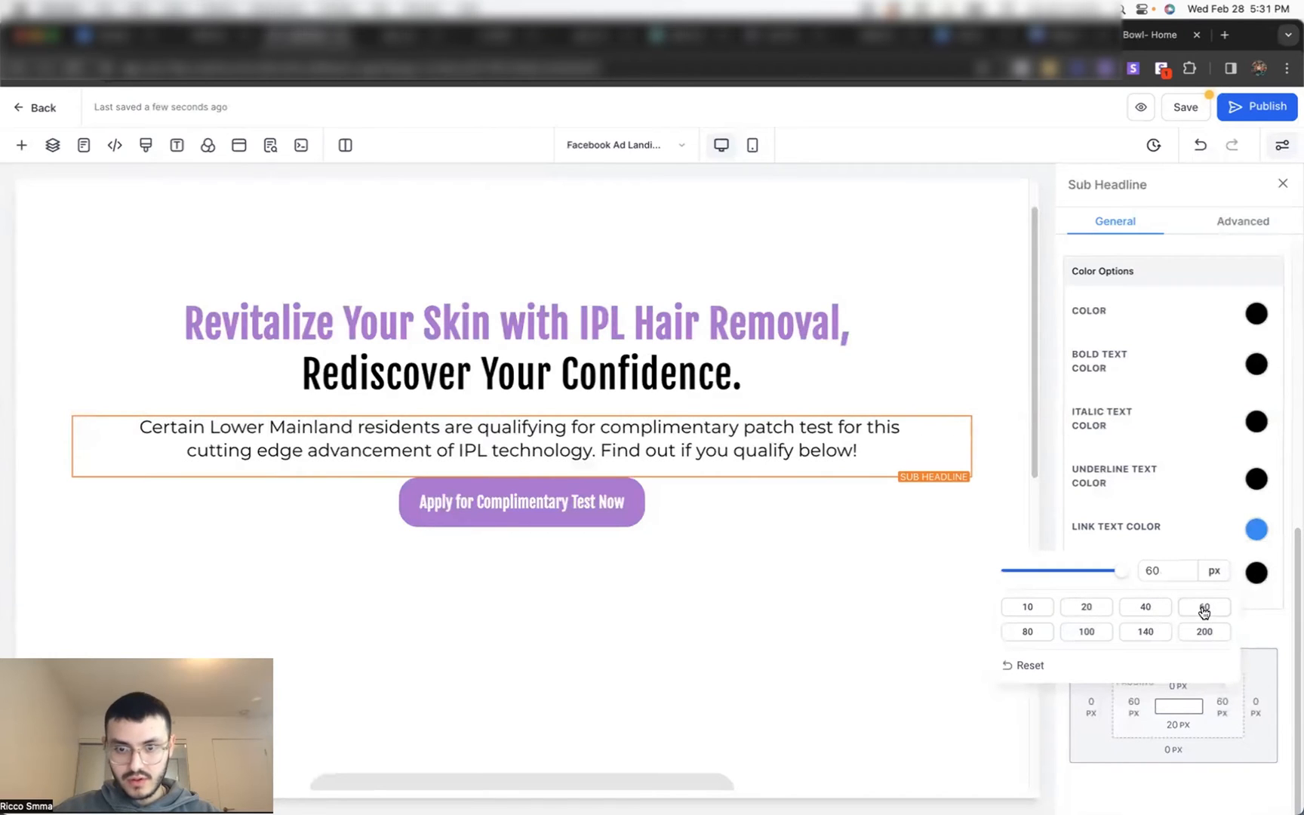
click(1006, 340)
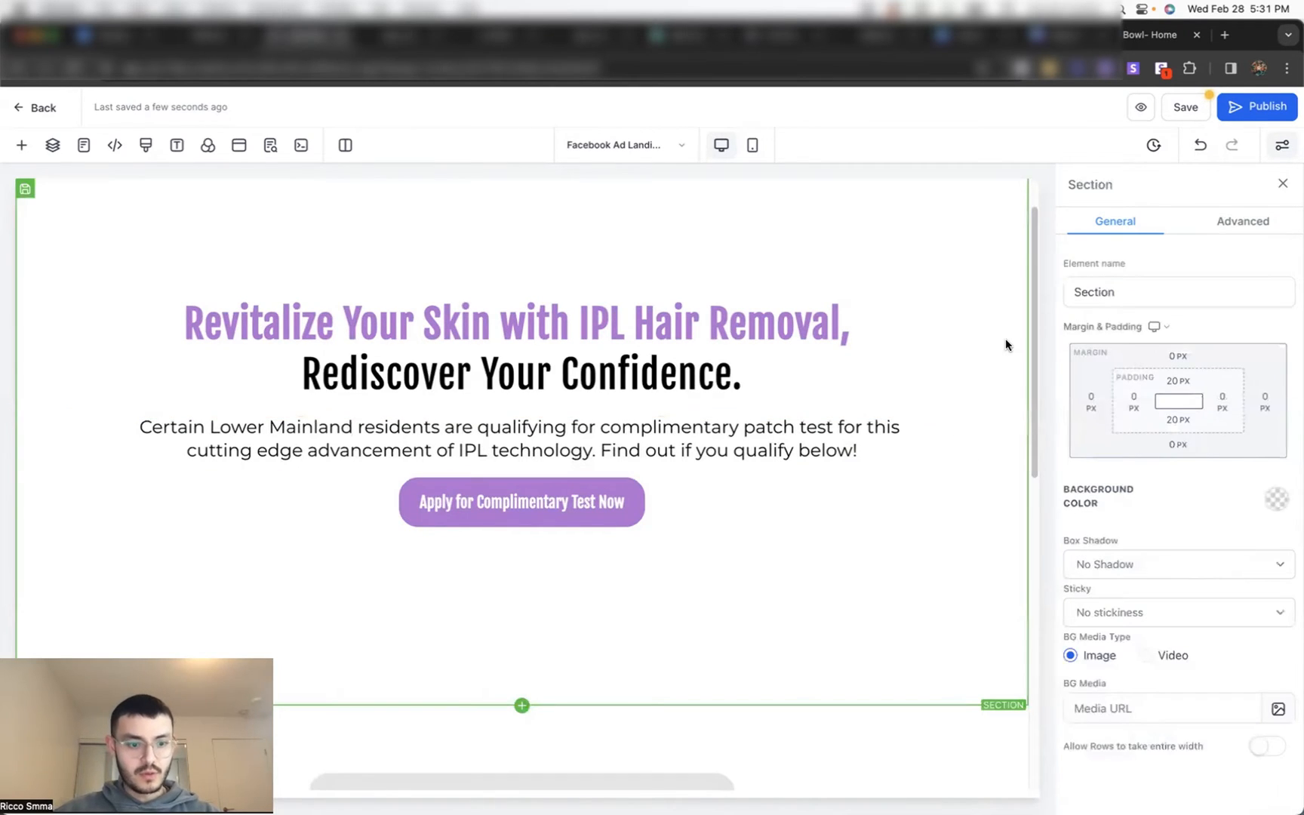
Step: Save the page, review its preview from the headline down to the survey, and return to the editor
click(1179, 111)
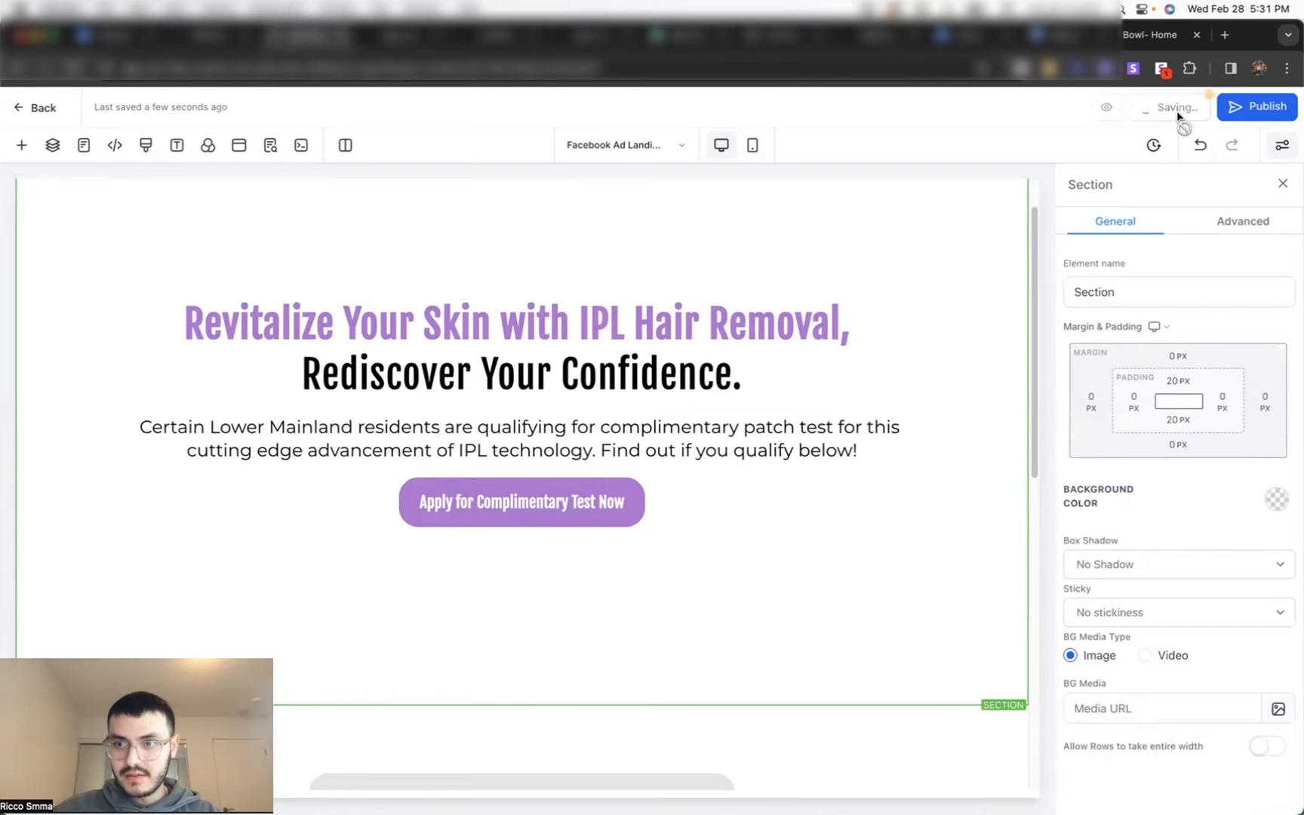
click(1146, 108)
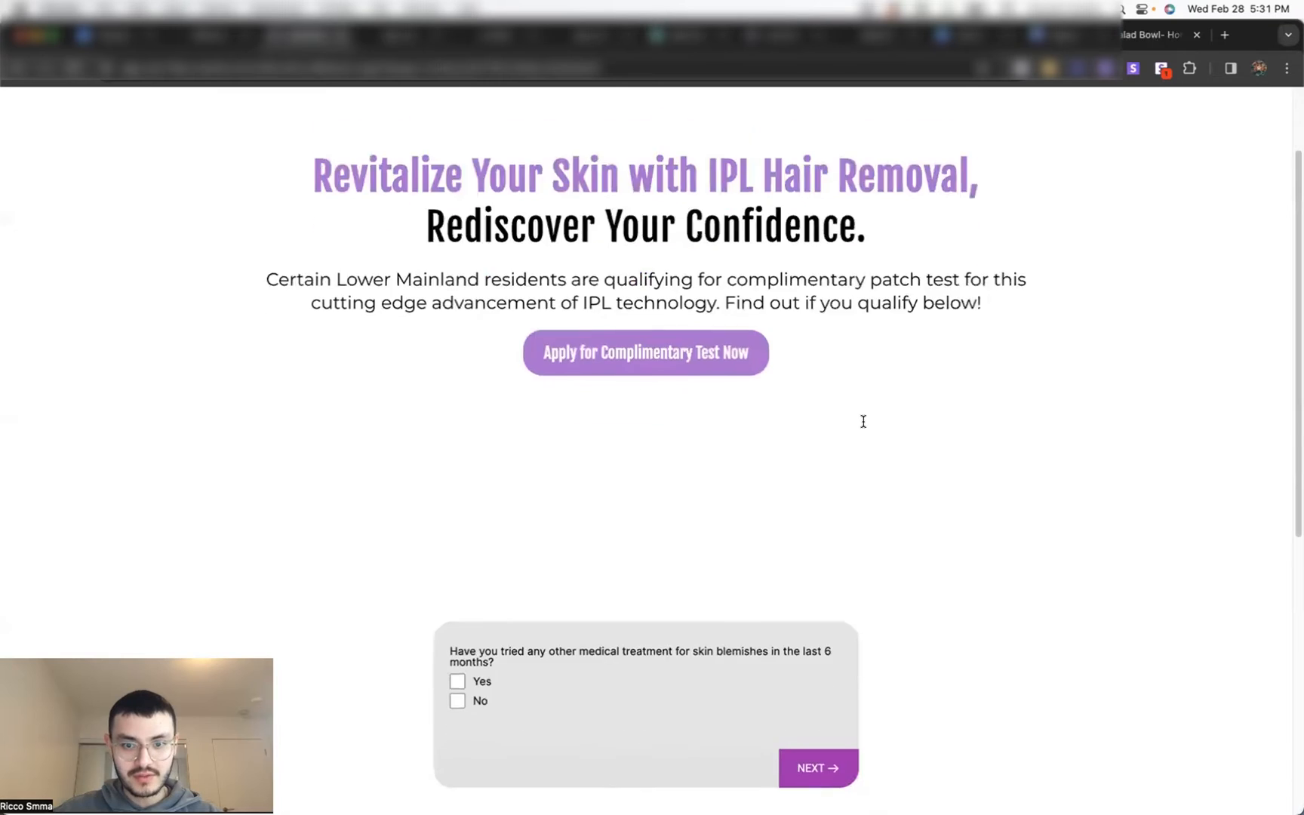
scroll(862, 427, down, 6)
scroll(864, 428, up, 8)
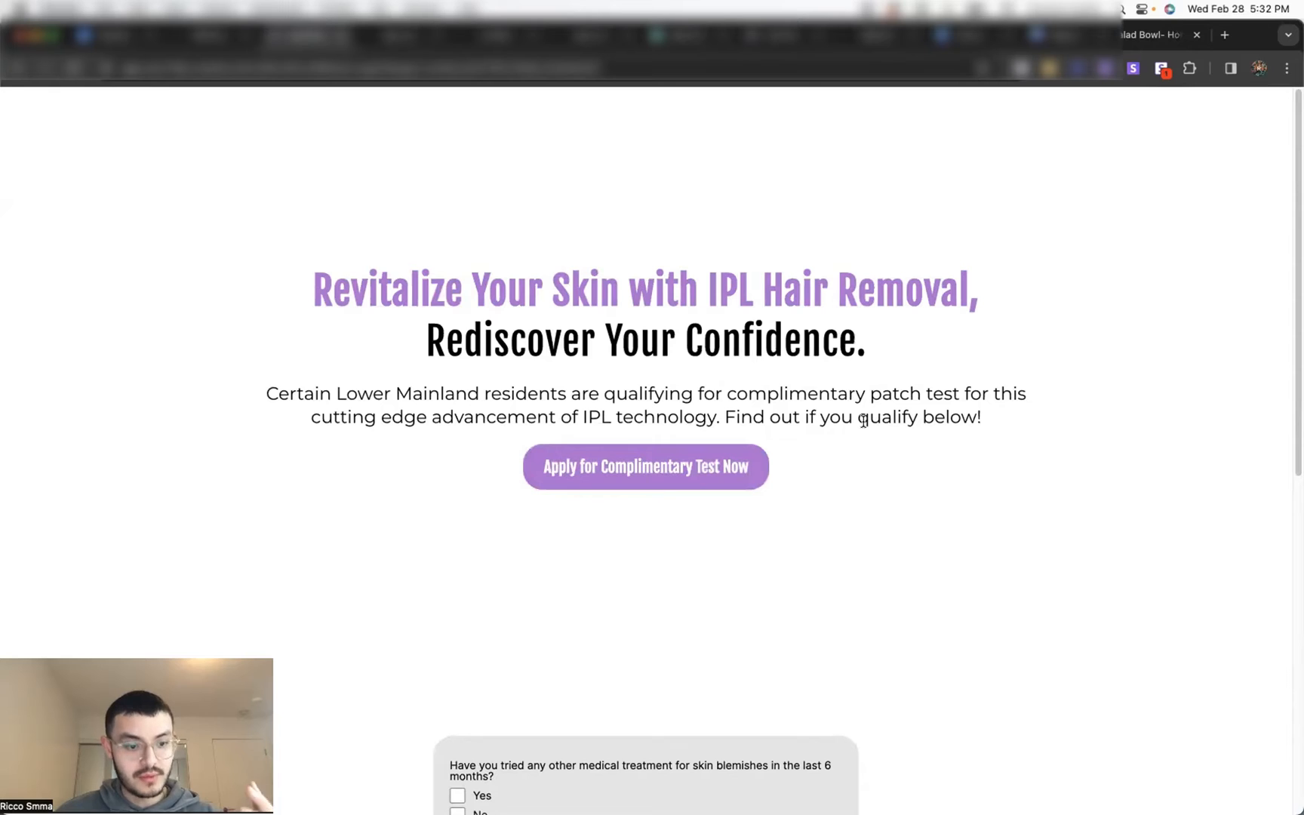
key(ctrl+shift+Tab)
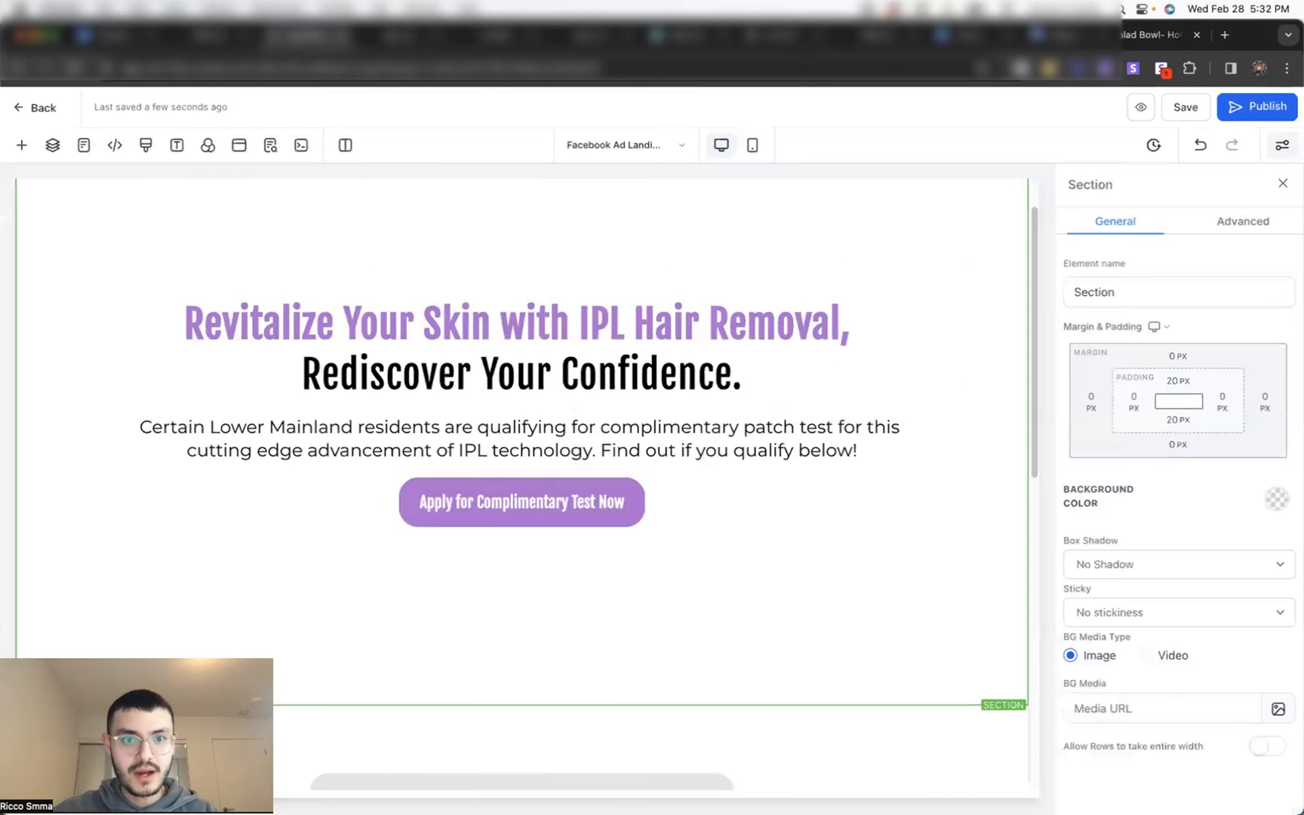
Step: Replace the green "Click to Sign Up" button beside the video with a duplicate of the "Apply for Complimentary Test Now" button
scroll(511, 468, down, 10)
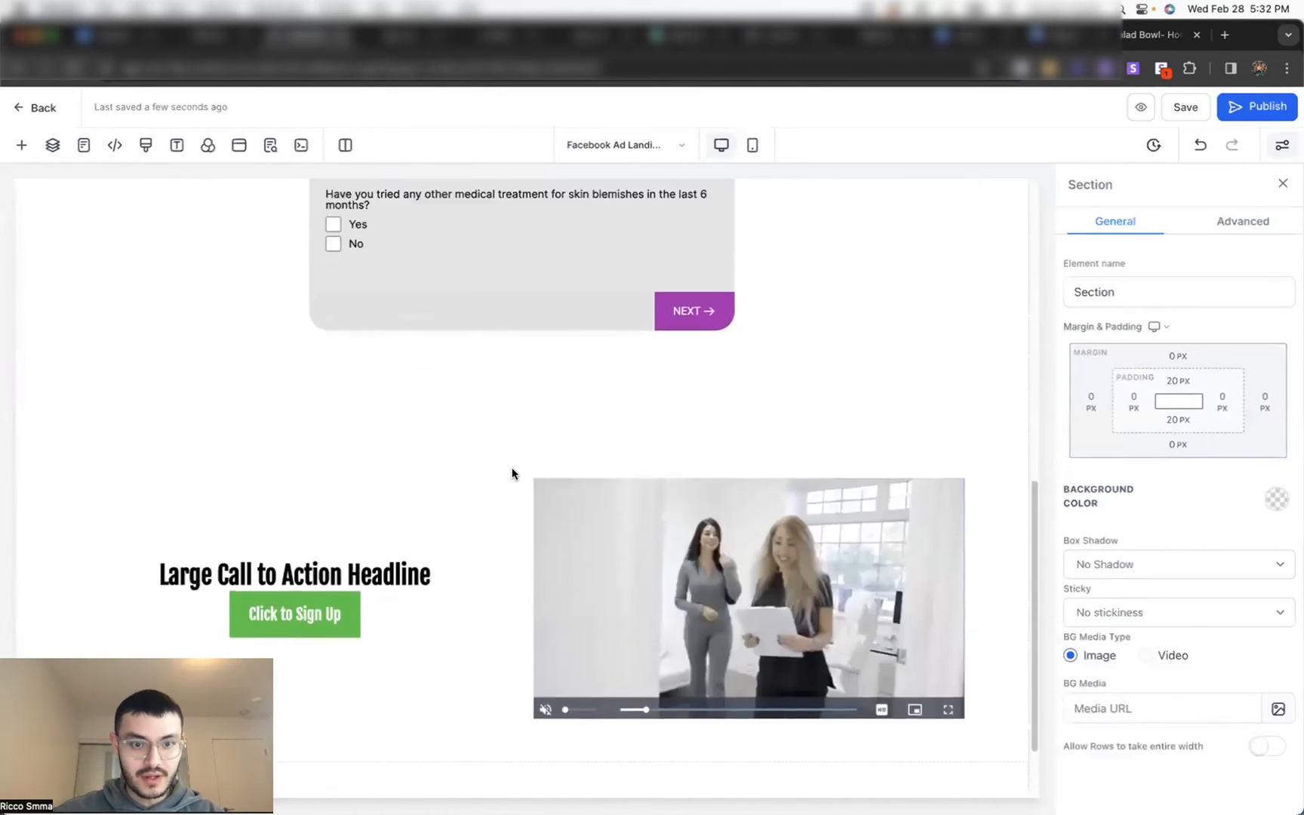
scroll(512, 468, up, 5)
scroll(519, 465, up, 2)
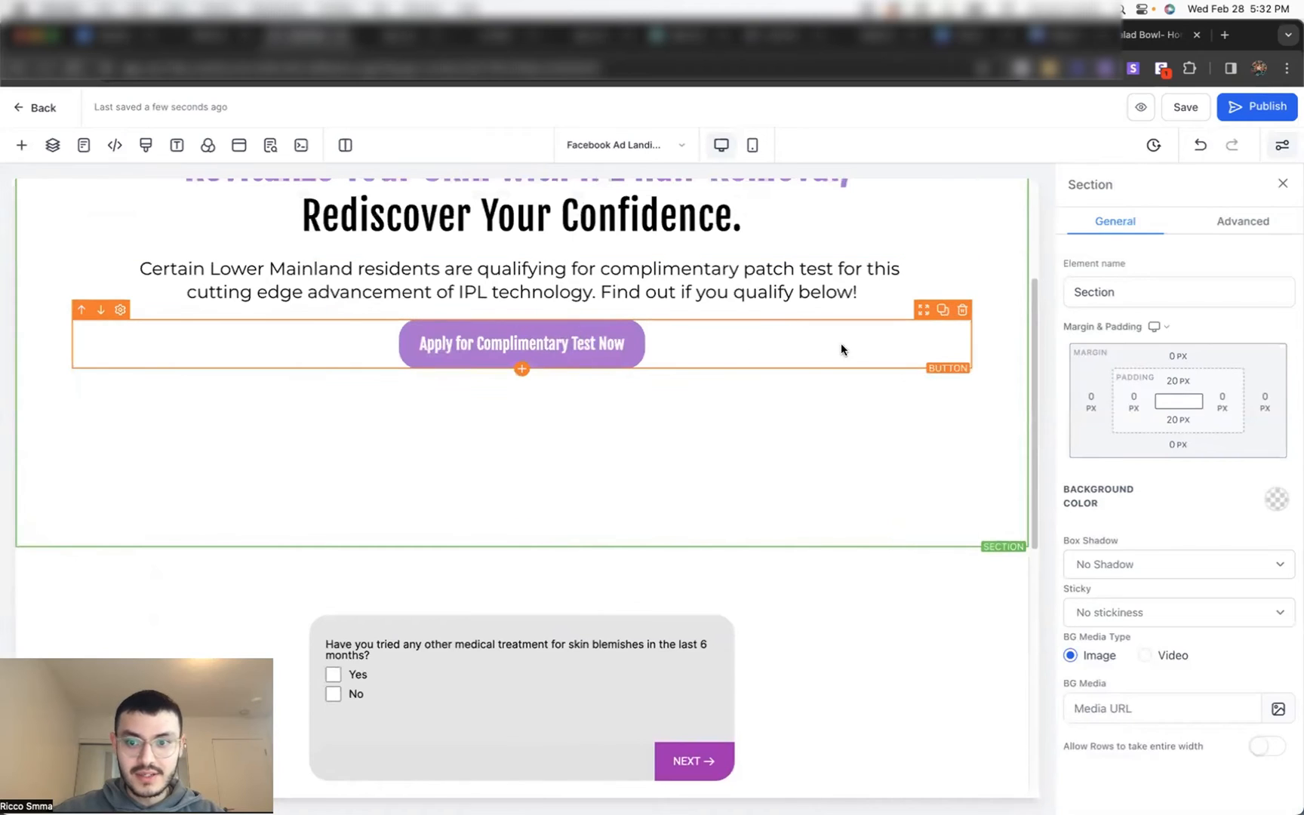
click(942, 311)
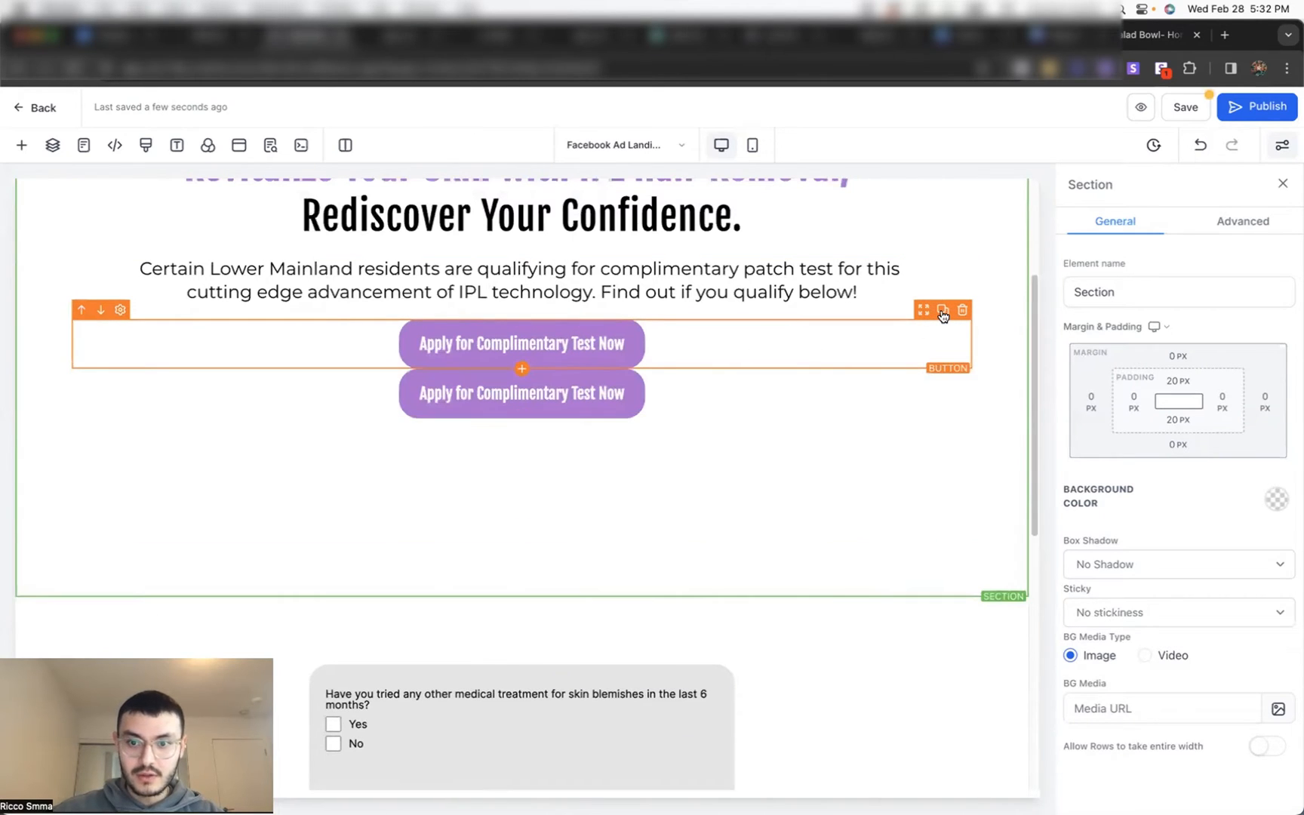
scroll(764, 422, down, 1)
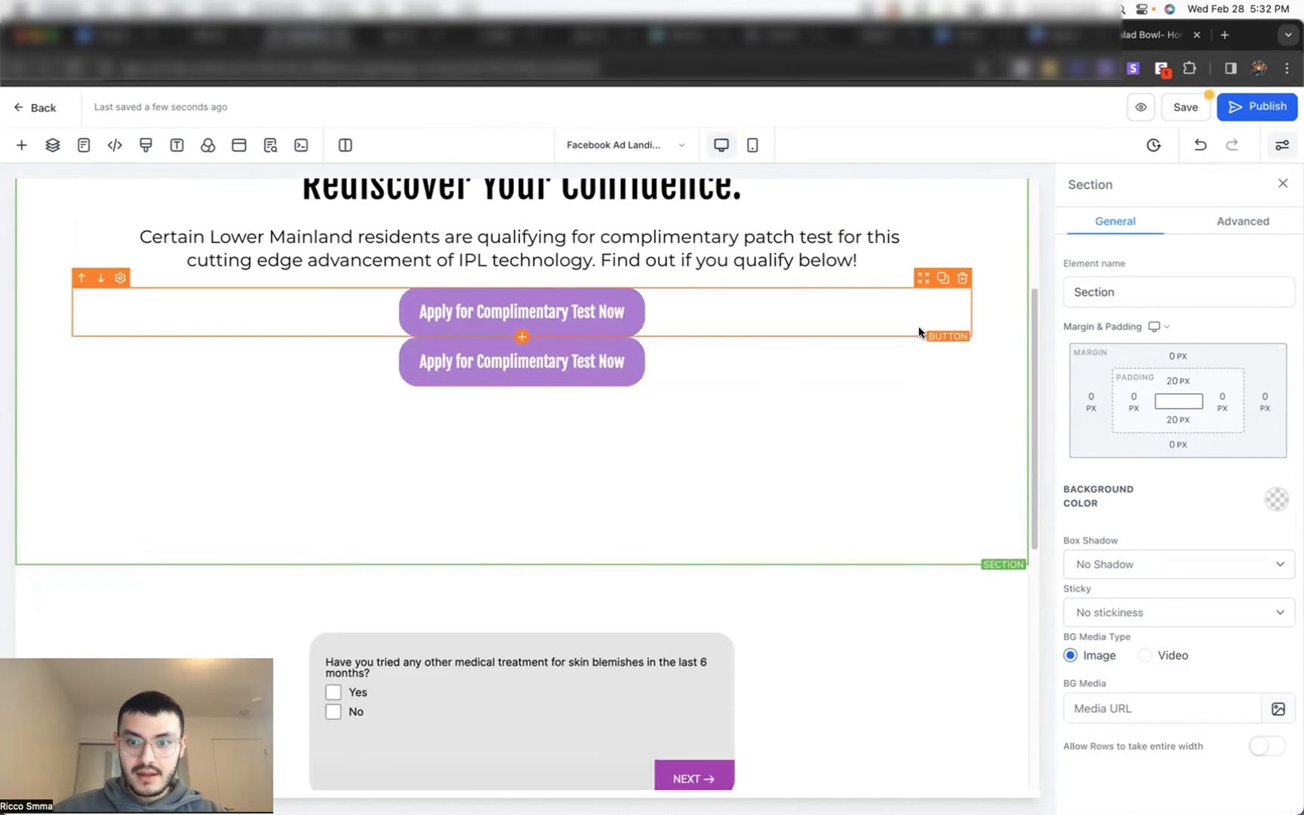
drag(924, 337, 355, 499)
click(342, 568)
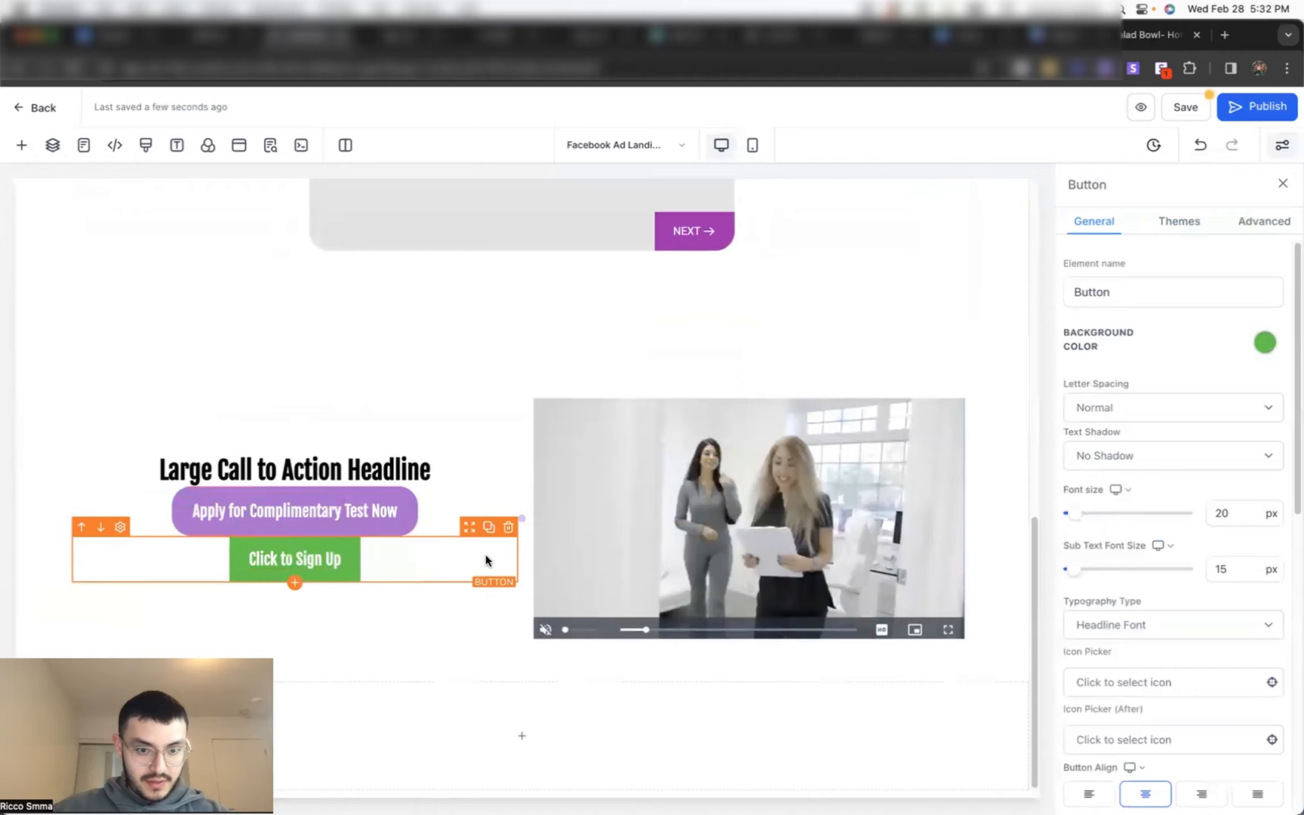
click(508, 528)
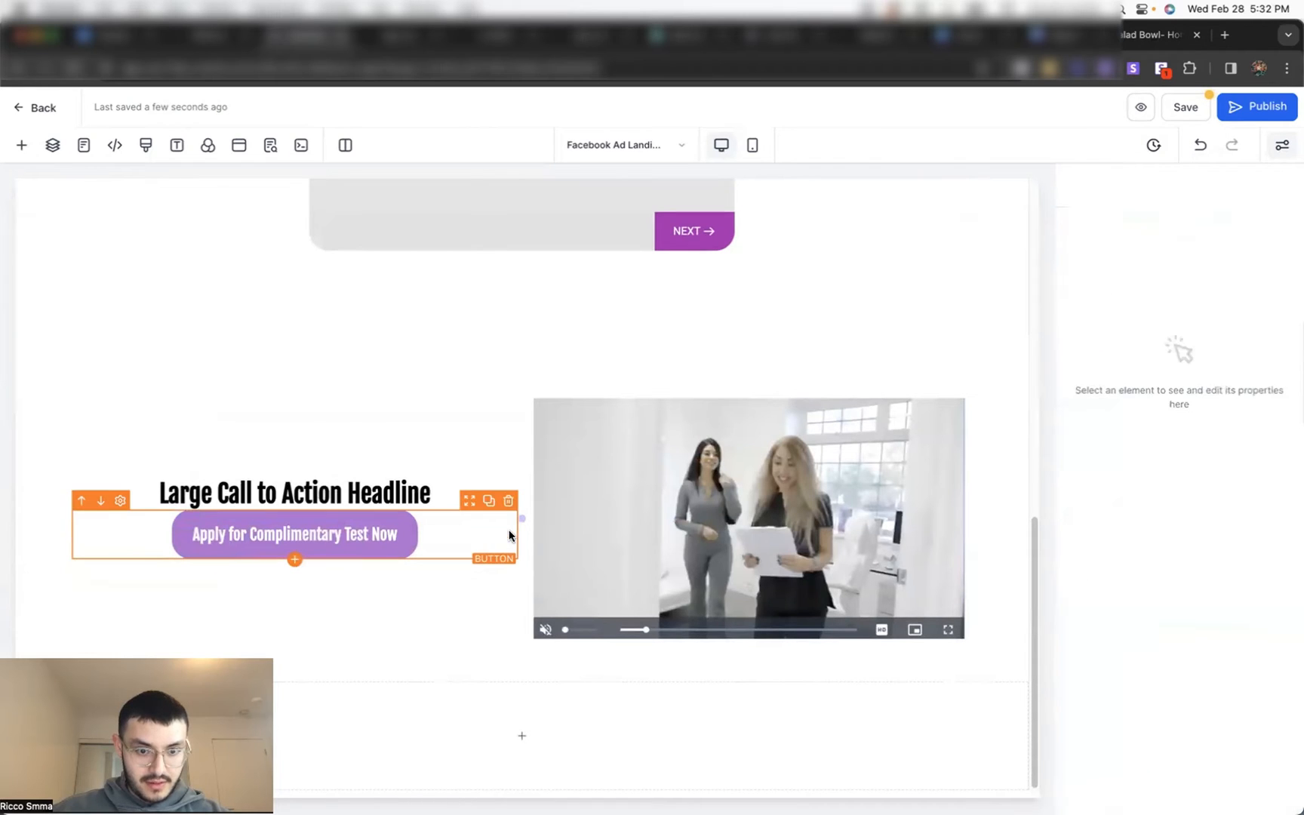
Step: Set the bottom padding of the "Large Call to Action Headline" beside the video to 20 px
click(362, 528)
click(386, 494)
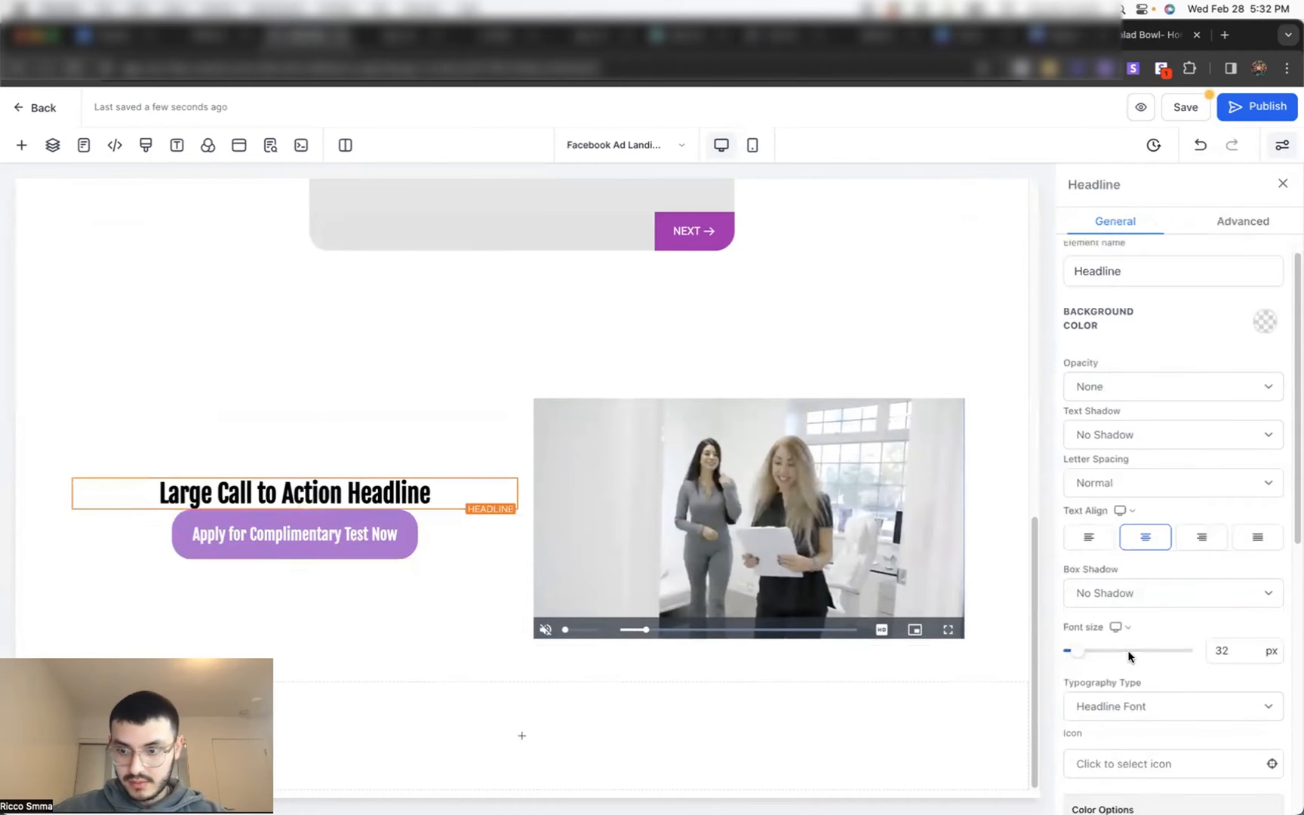
scroll(1128, 679, down, 10)
click(1167, 728)
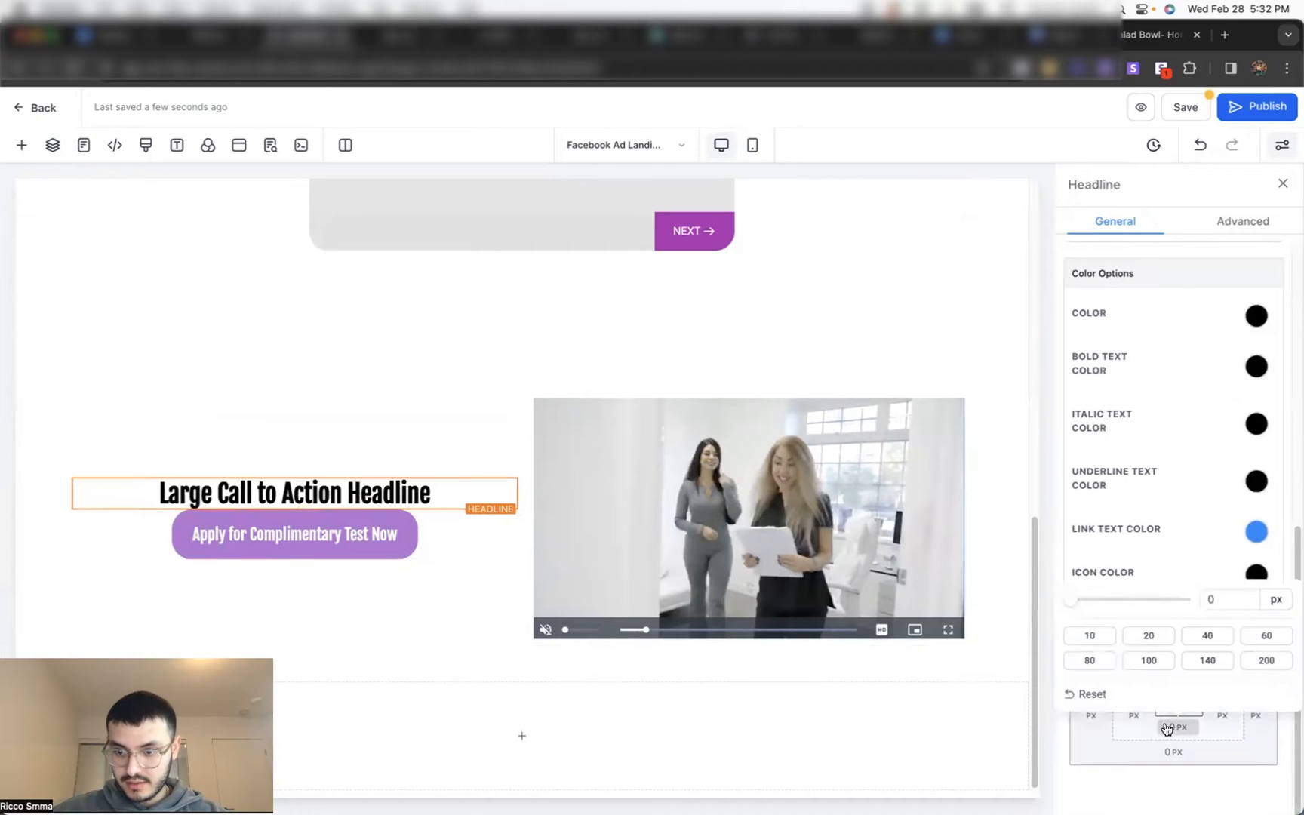
click(1148, 636)
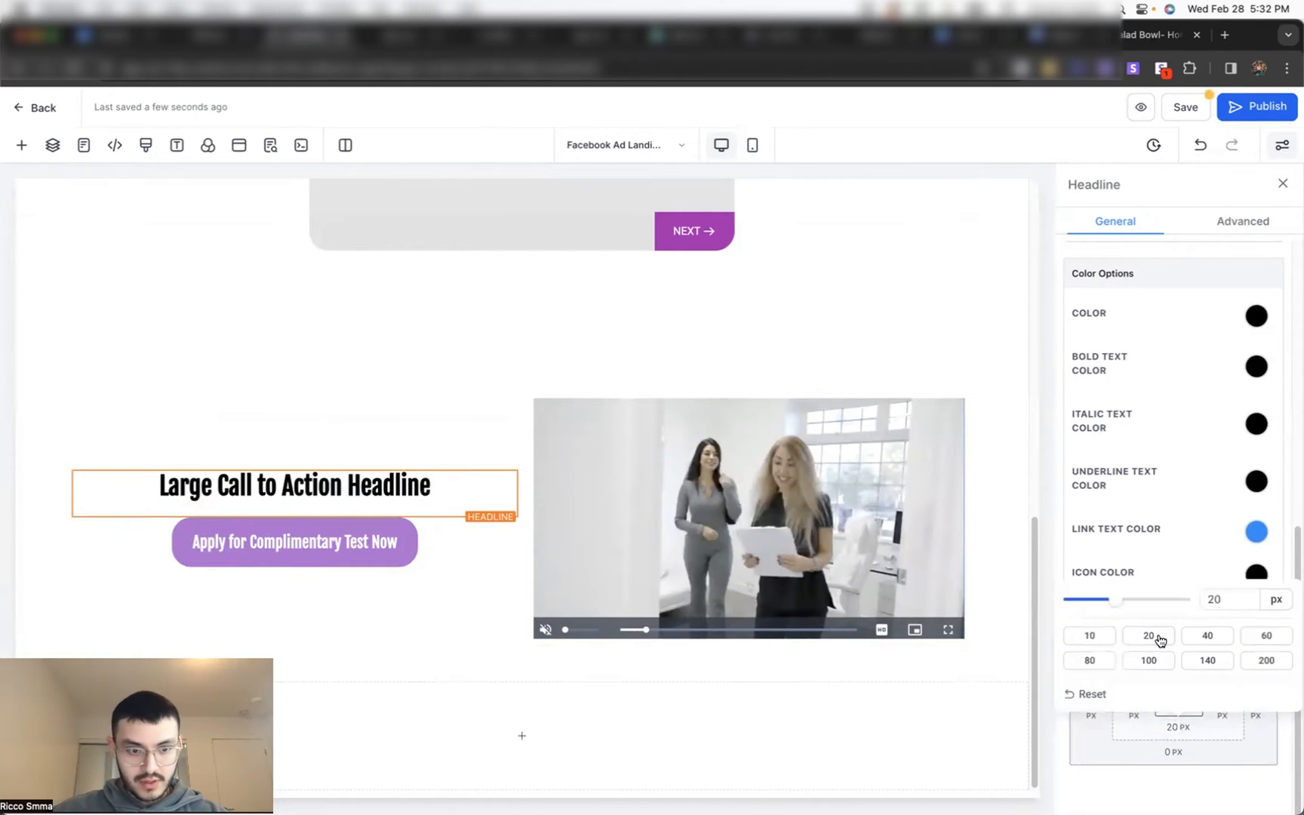
Step: Change the text of the duplicated button beside the video to "Apply Now"
click(272, 548)
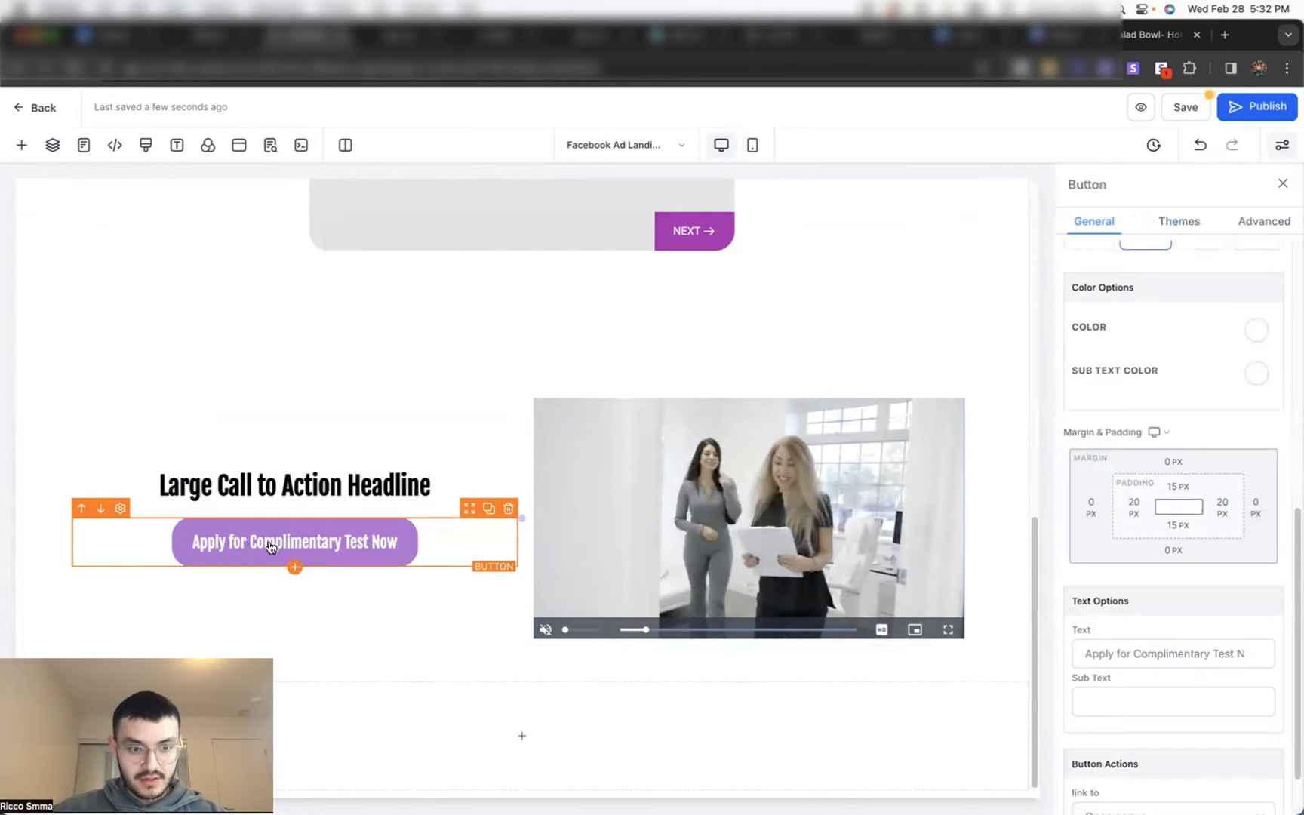
scroll(1102, 614, down, 2)
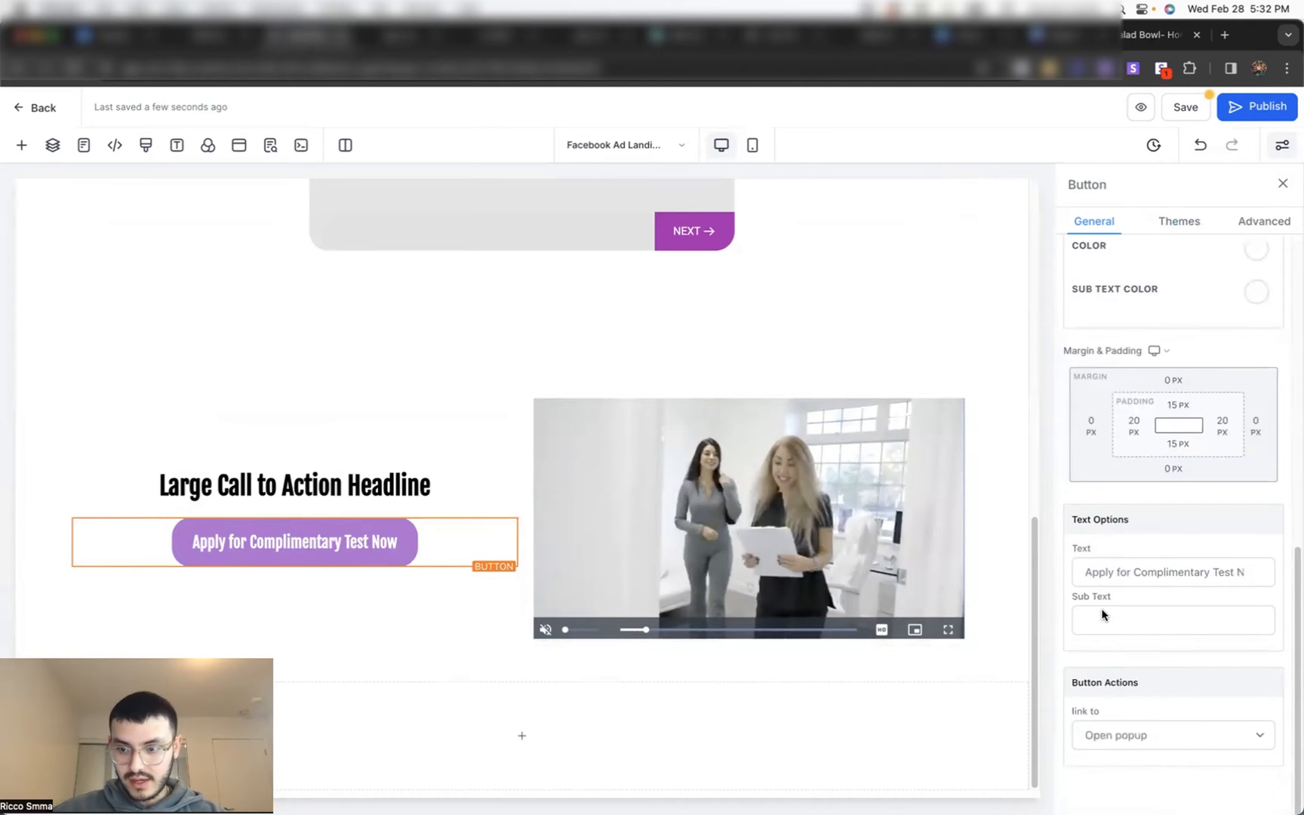
triple_click(1129, 572)
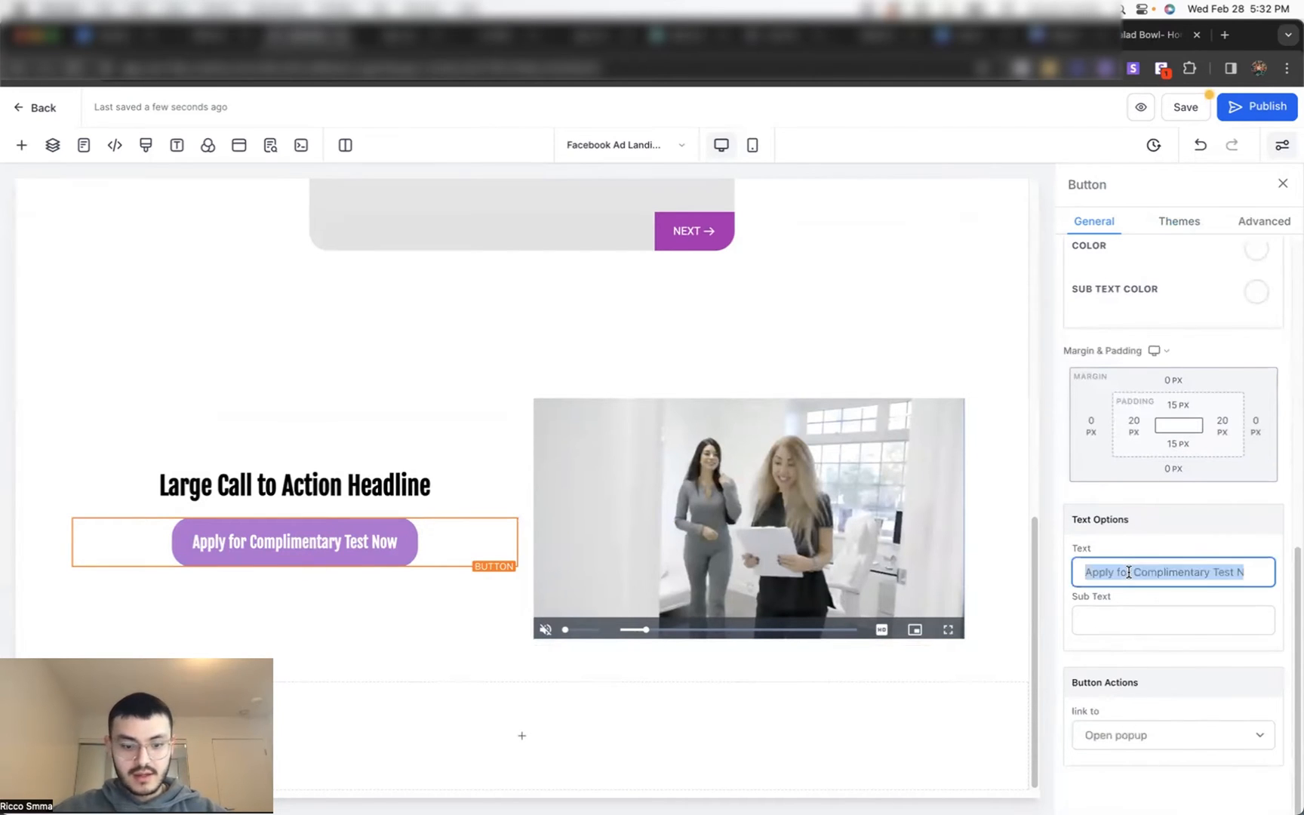
text(Clai)
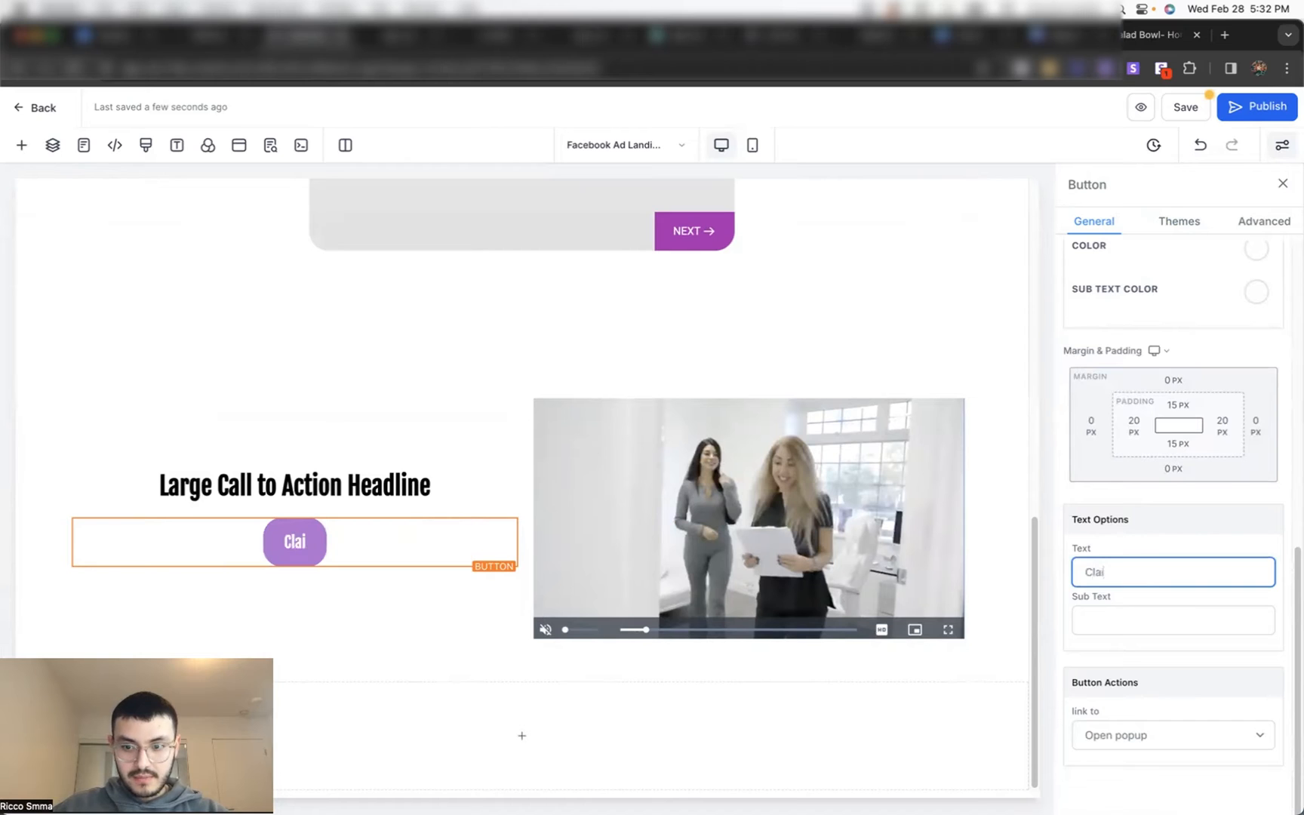
key(BackSpace)
key(BackSpace)
key(BackSpace)
key(BackSpace)
text(Ap)
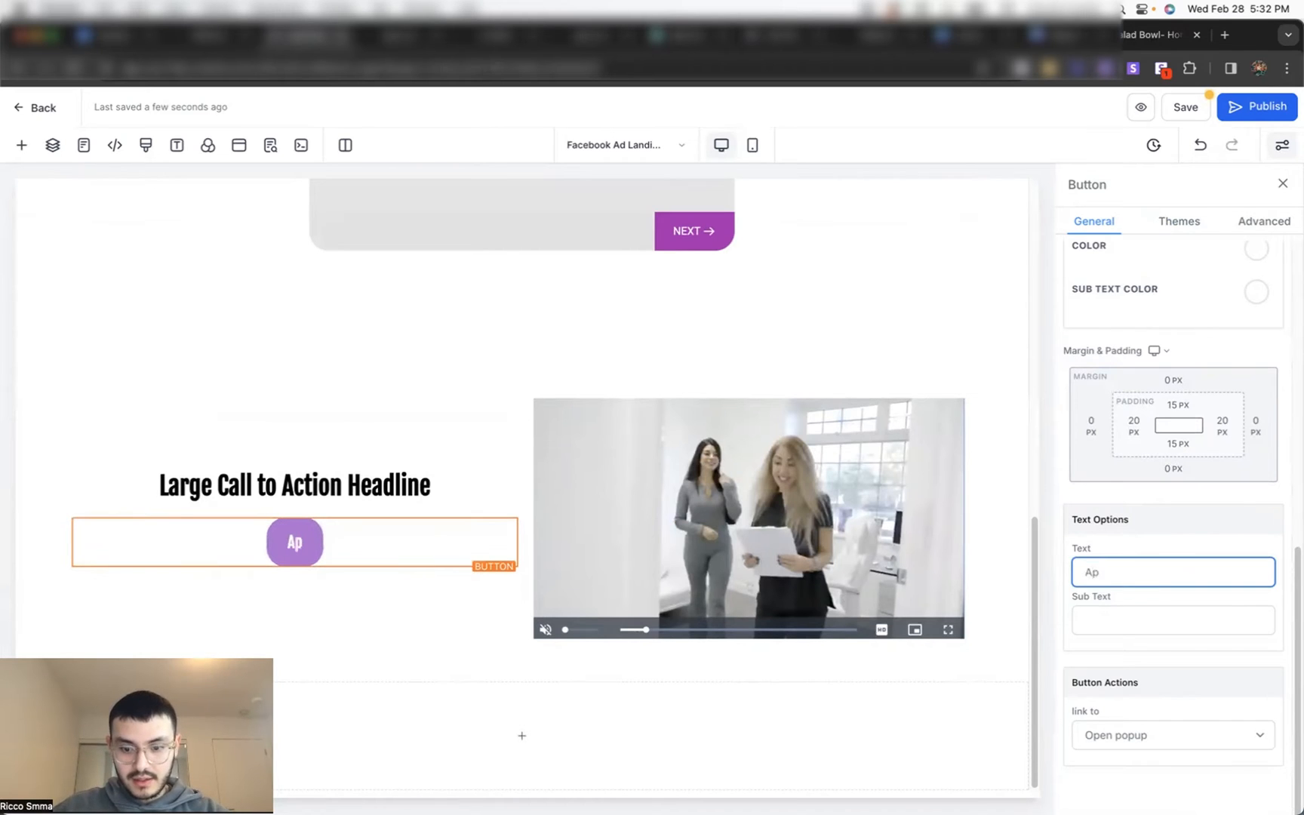
text(ply Now)
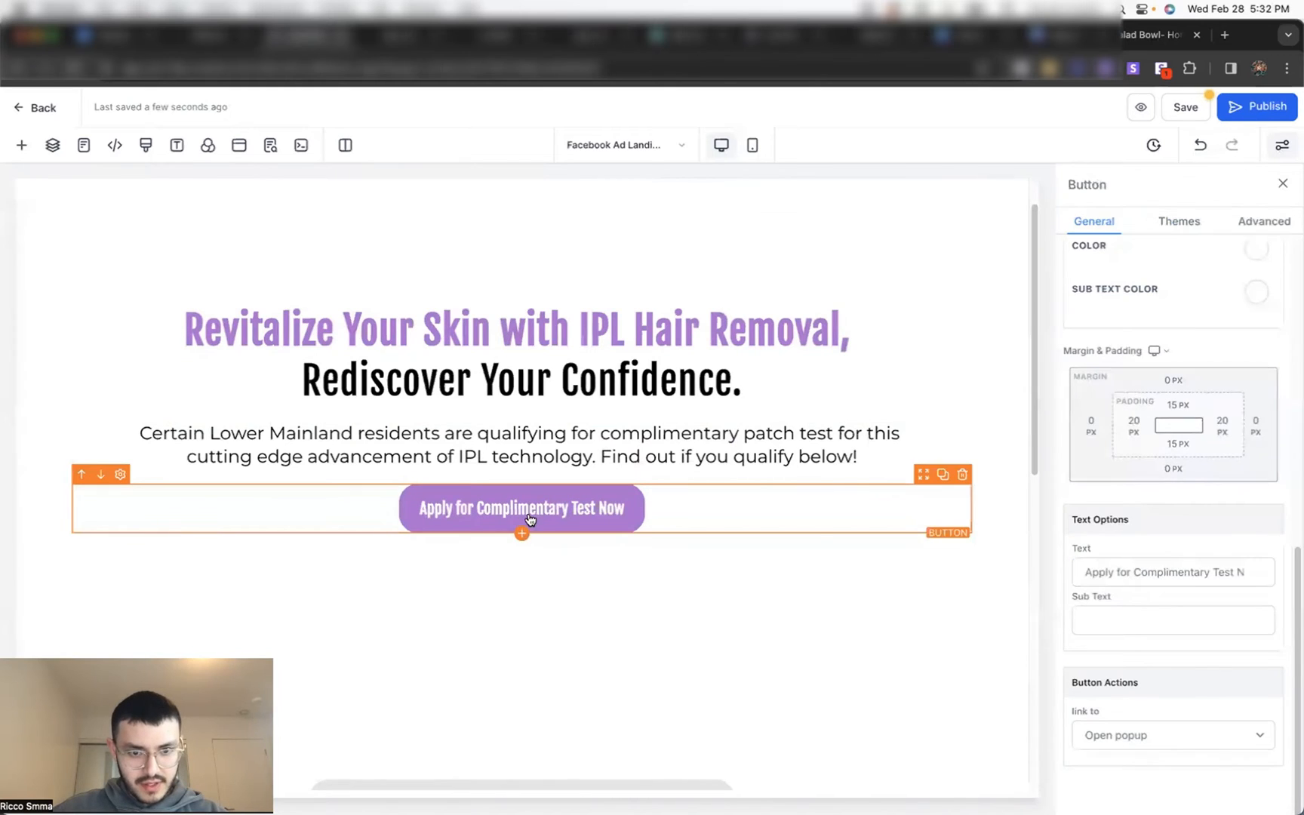
Step: Set the typography type of the "Apply for Complimentary Test Now" button under the sub-headline to Content Font
scroll(1108, 600, up, 10)
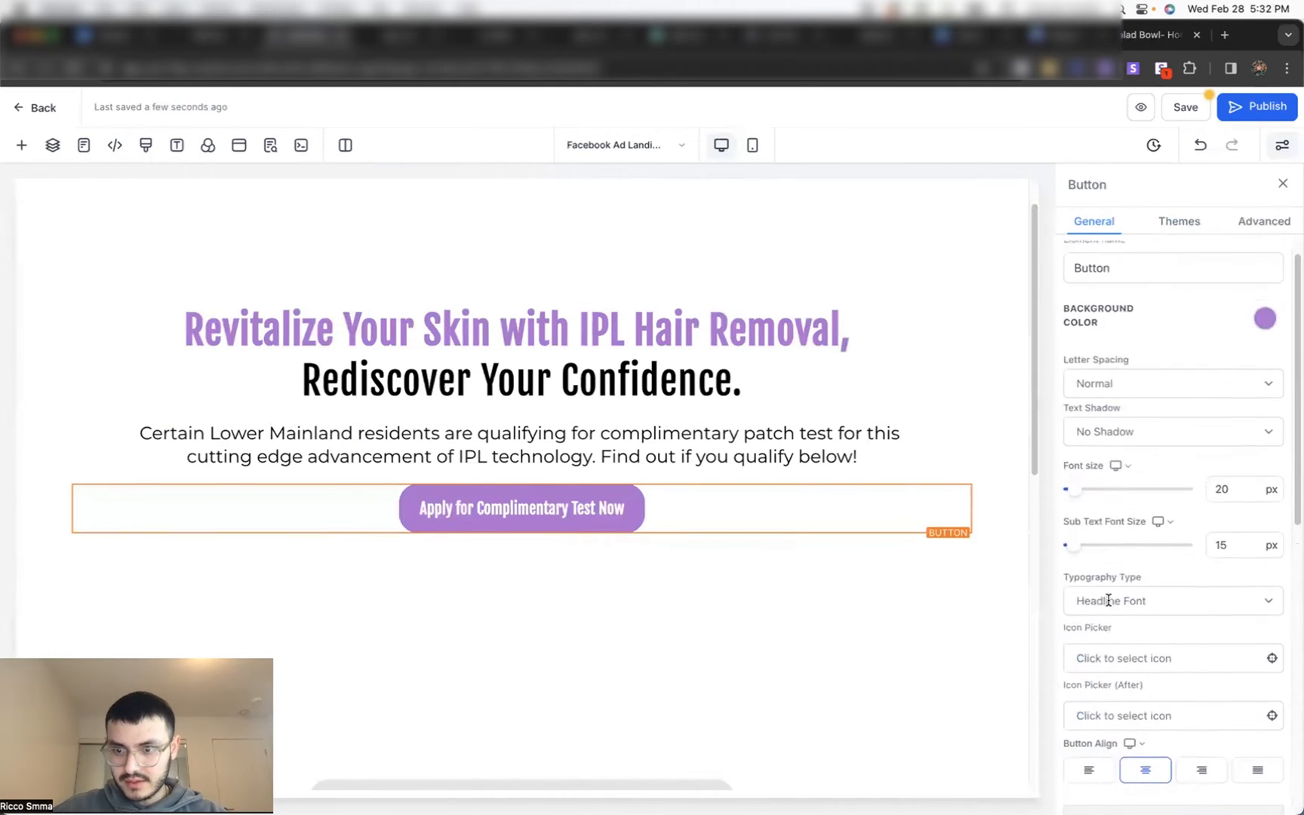
click(1109, 613)
click(1110, 619)
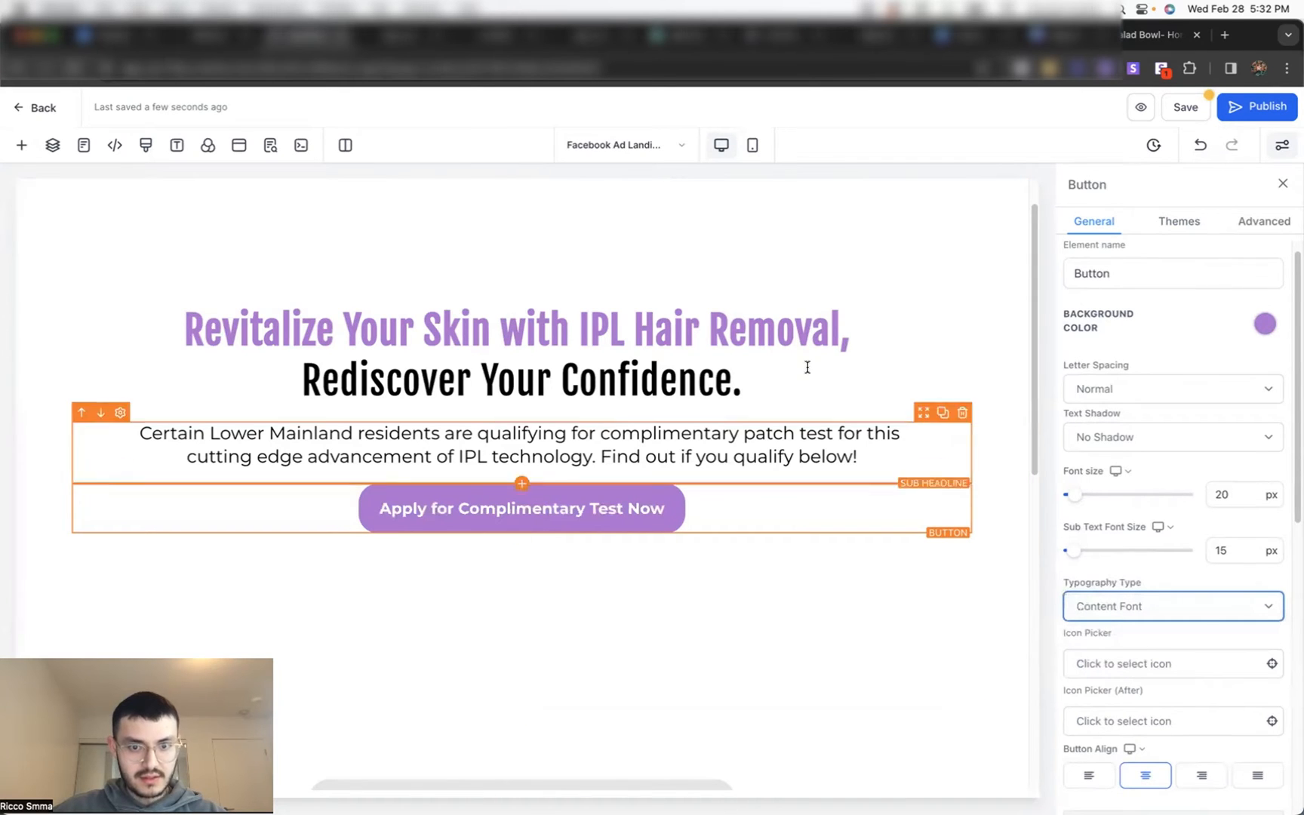
click(810, 259)
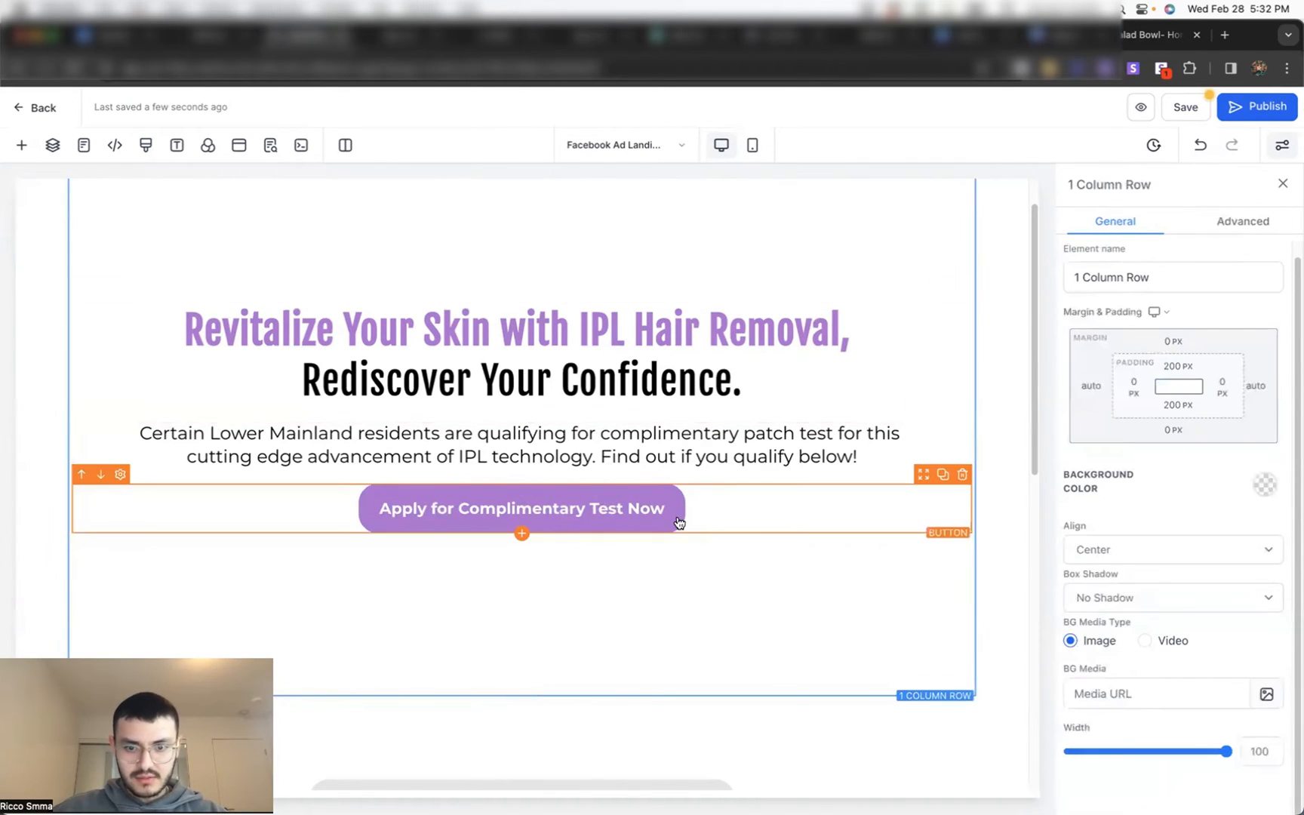
Step: Set the typography type of the "Apply Now" button beside the video to Content Font
scroll(636, 522, down, 1)
scroll(636, 522, down, 10)
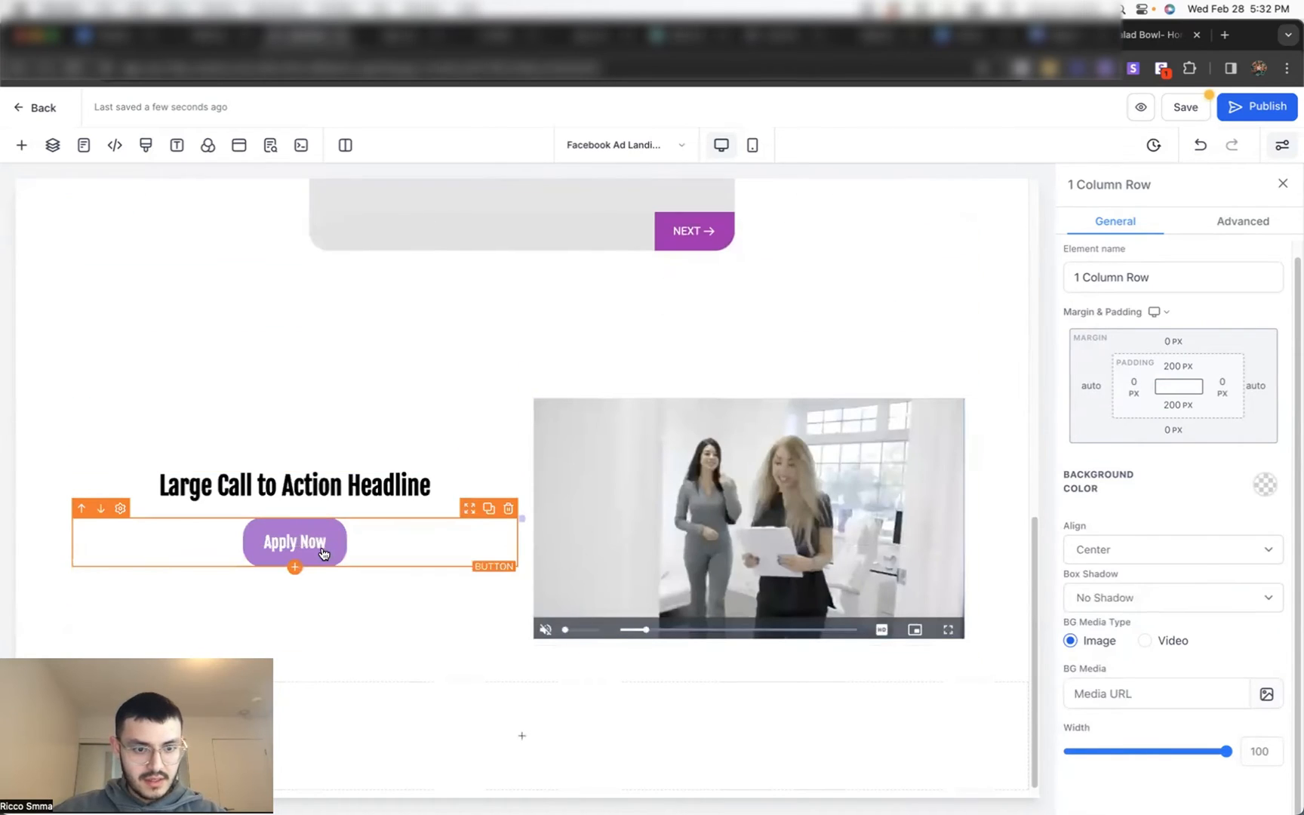
click(323, 555)
click(1098, 606)
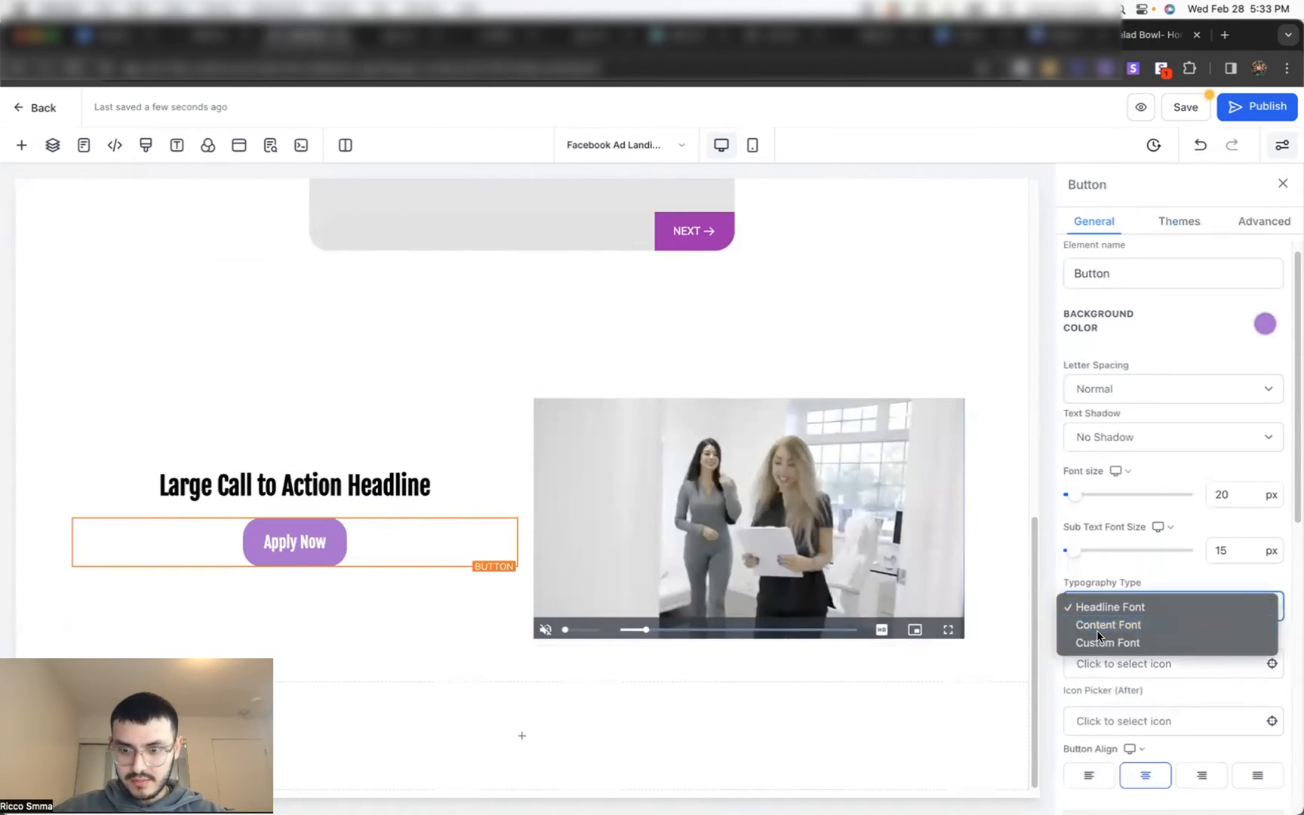
click(952, 655)
Step: Set the text transform of the main "Revitalize Your Skin with IPL Hair Removal" headline to Uppercase
click(487, 407)
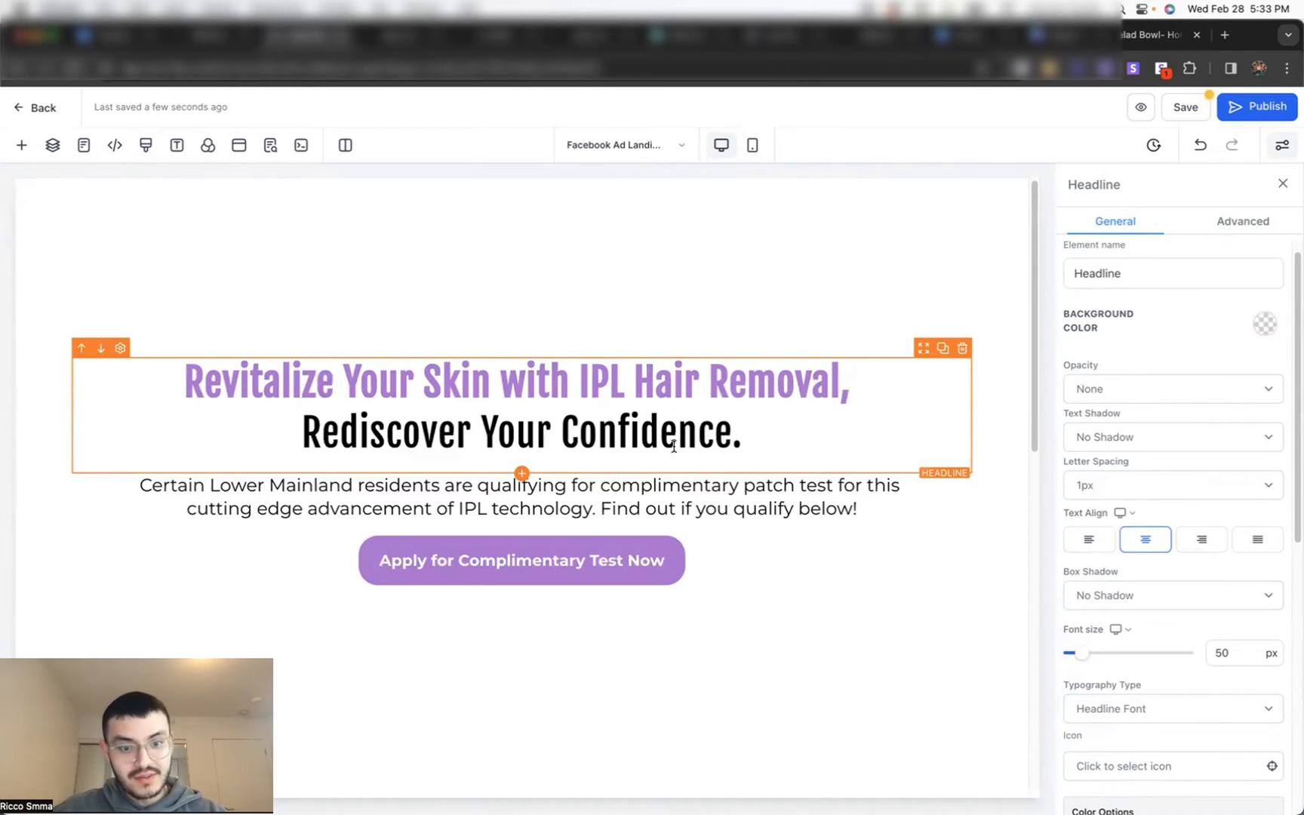
click(1227, 224)
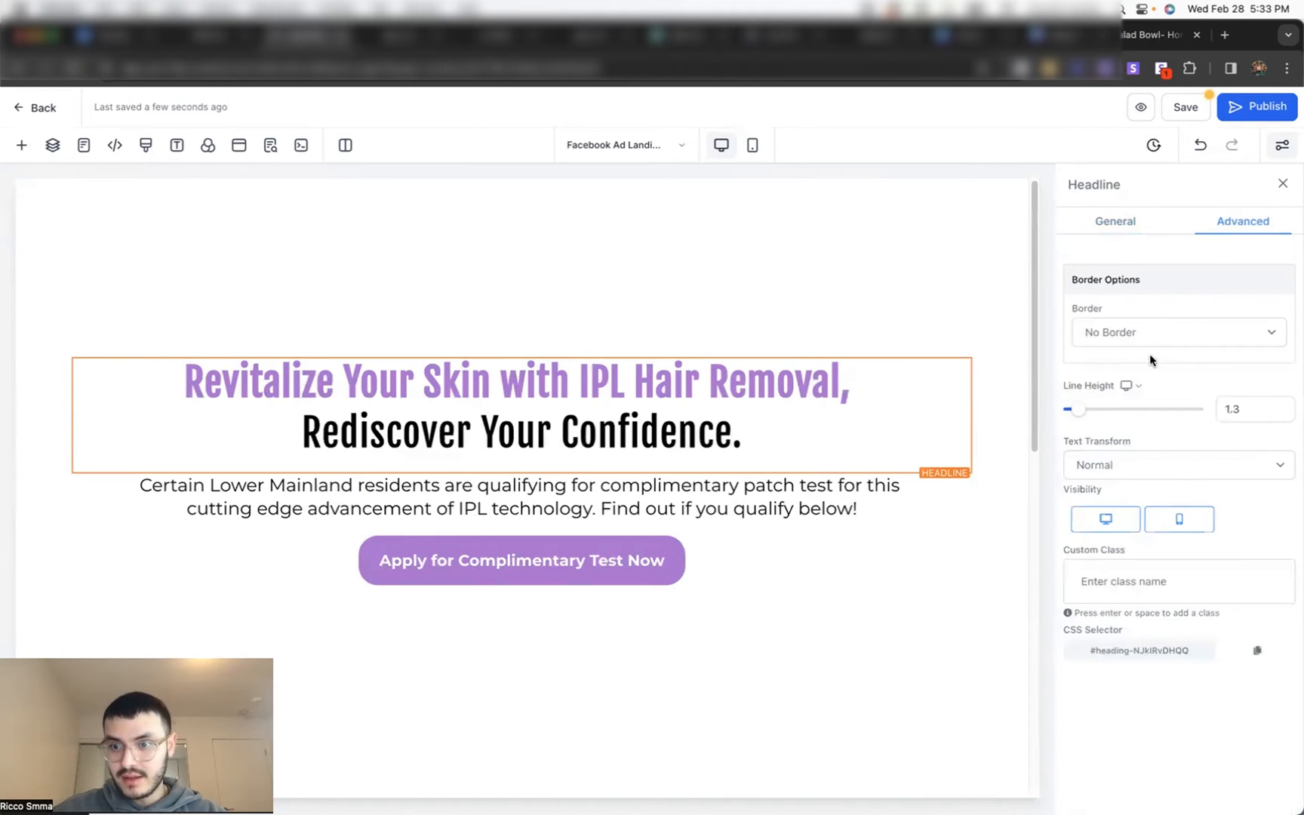
click(1136, 464)
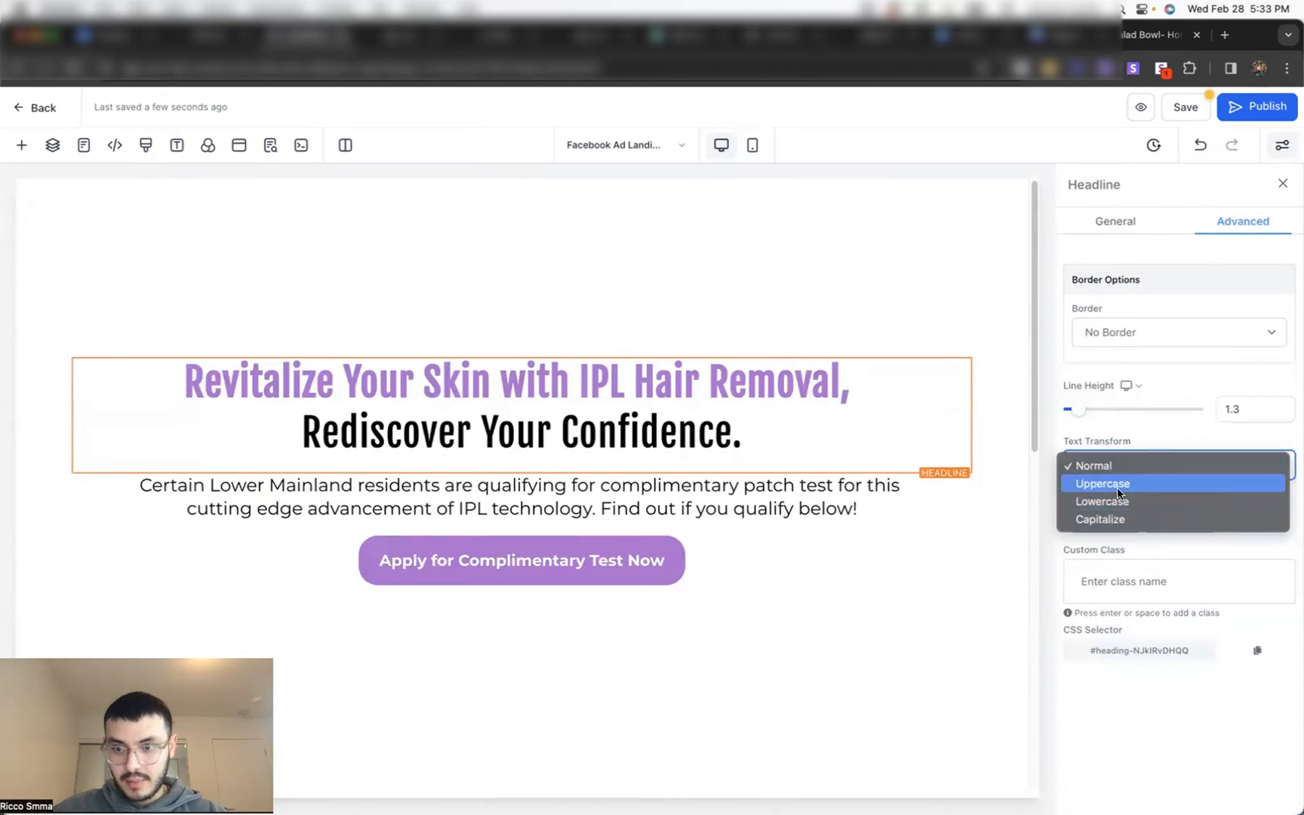
click(1117, 487)
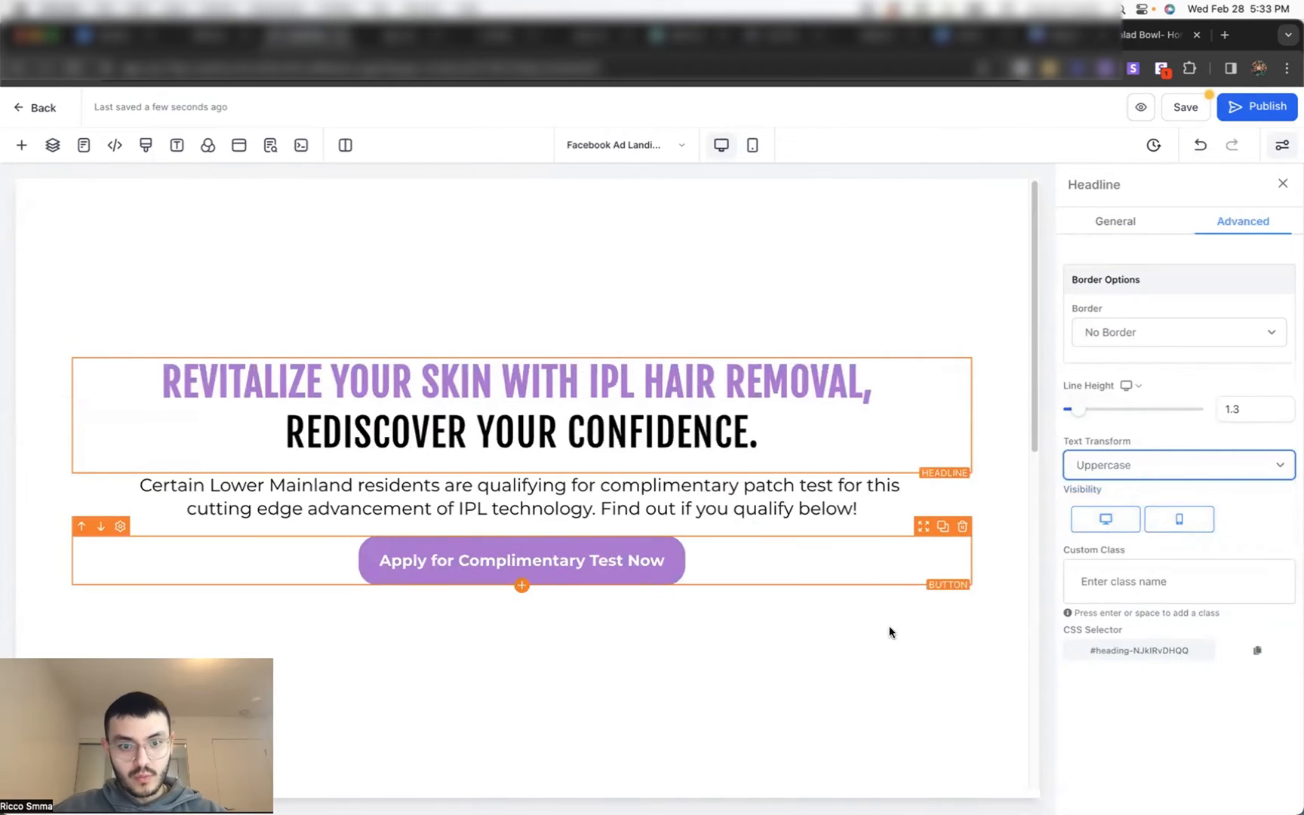
Step: Check the page's headline and content fonts, then save the page
click(985, 593)
click(176, 145)
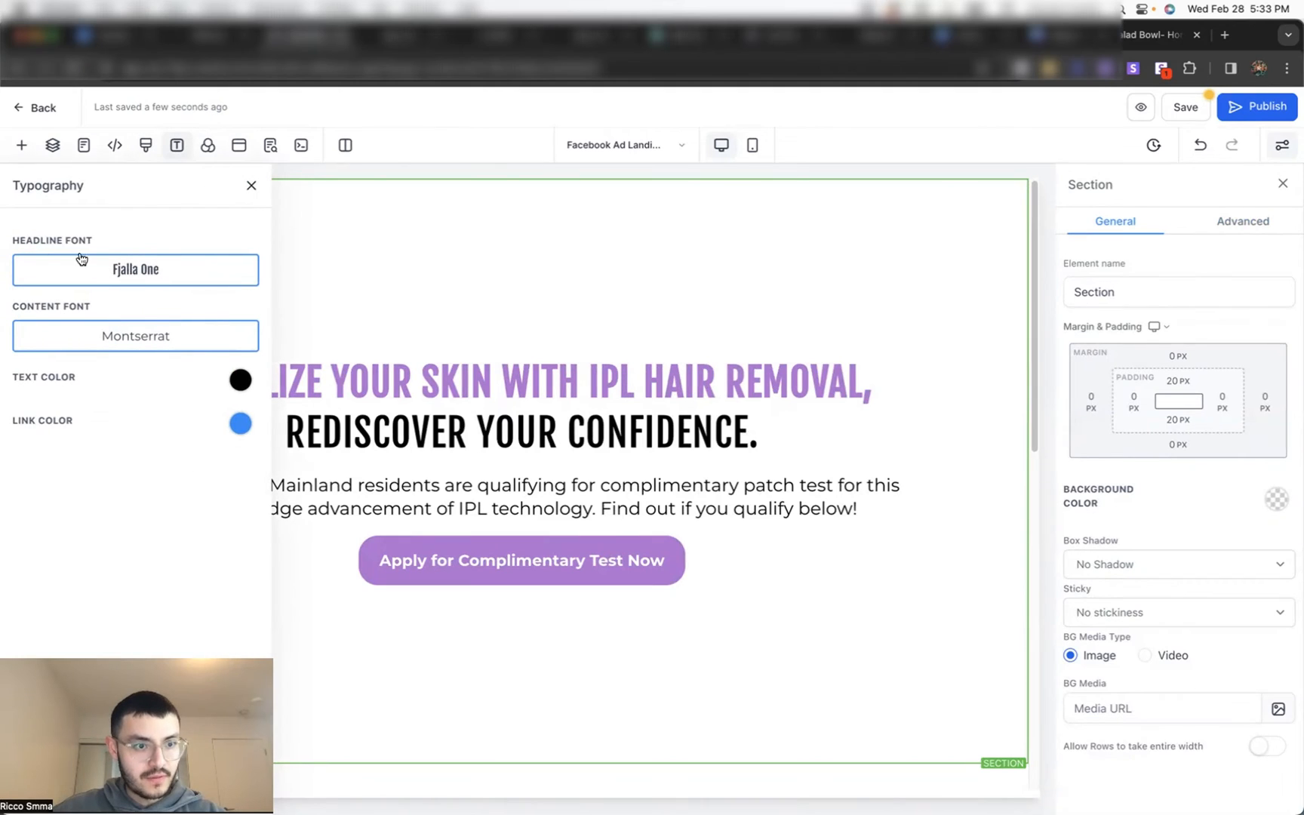
click(252, 186)
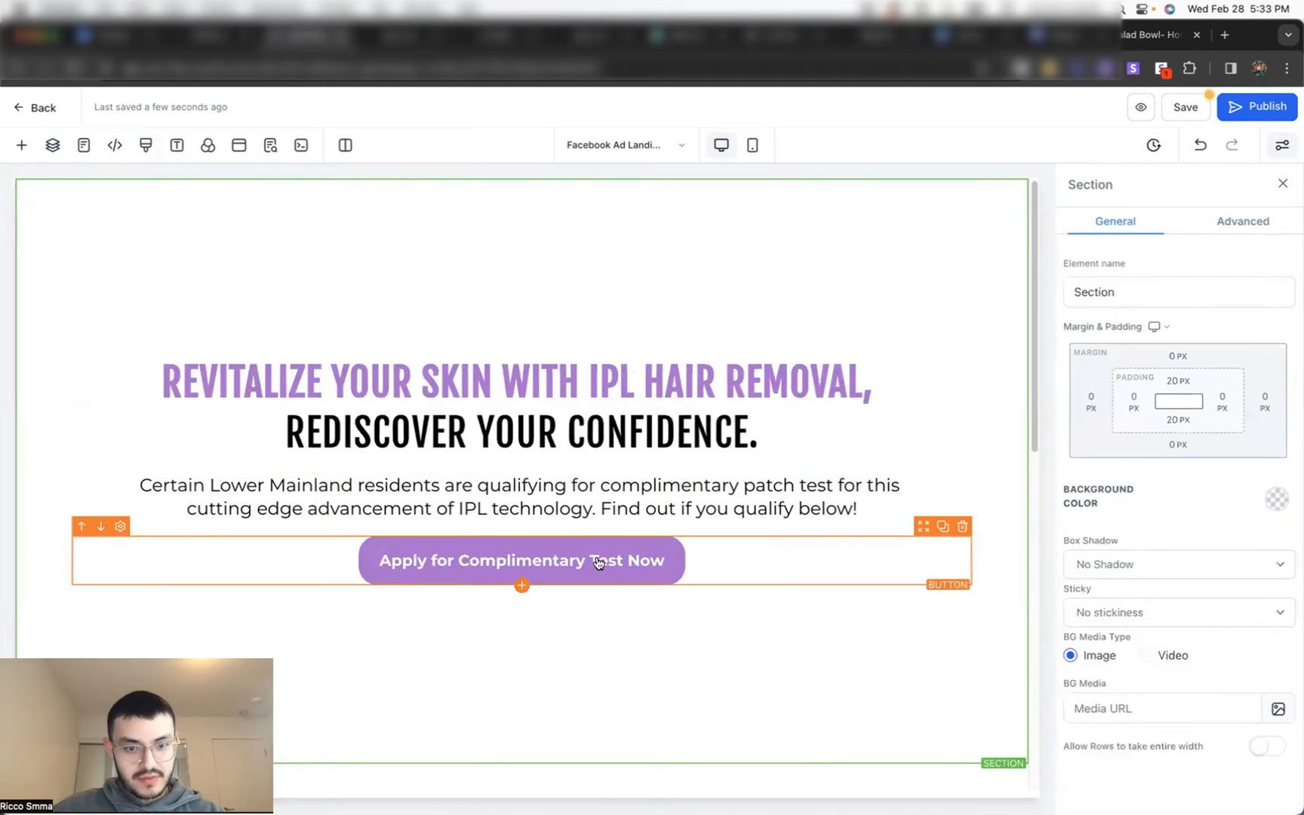
click(1189, 110)
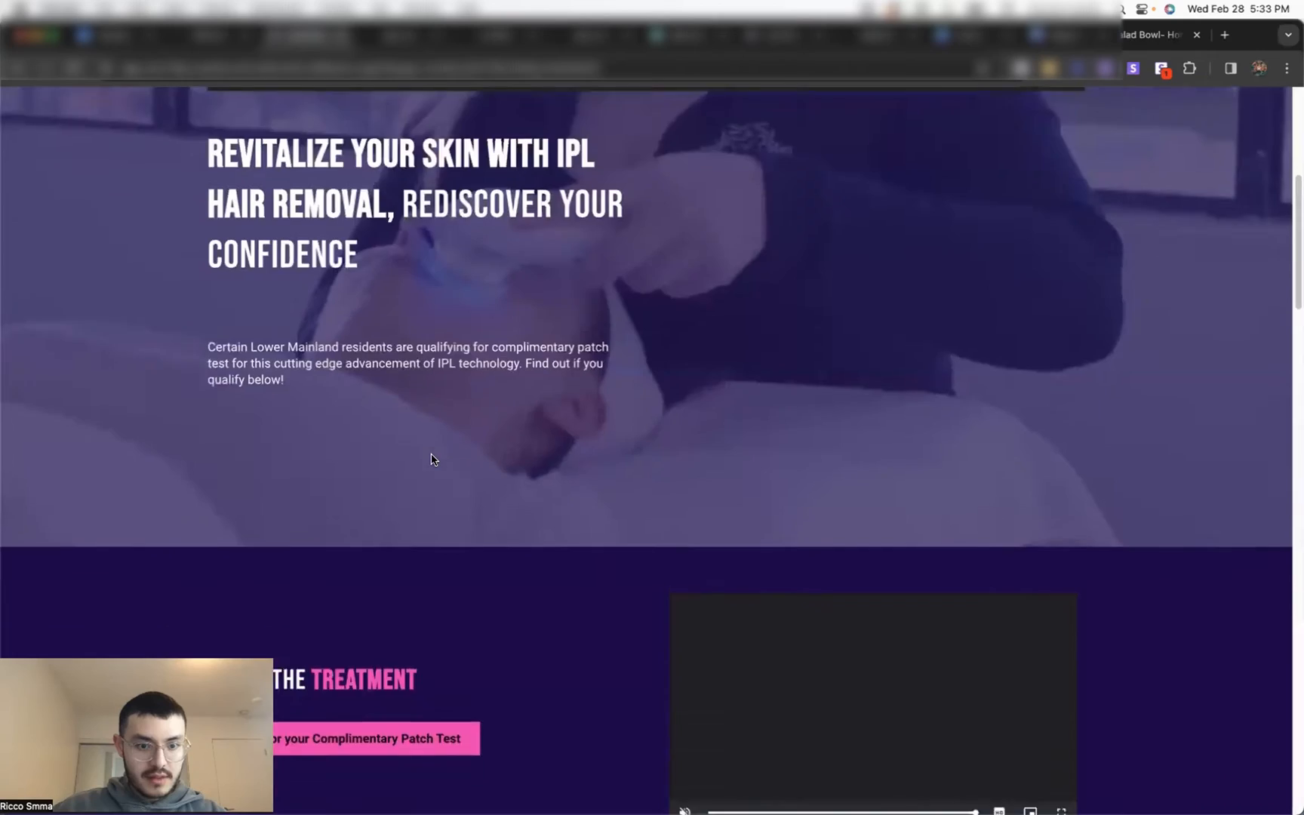
Step: Take the treatment section heading from the reference page and replace the headline beside the video with "ABOUT The Treatment"
scroll(431, 457, down, 5)
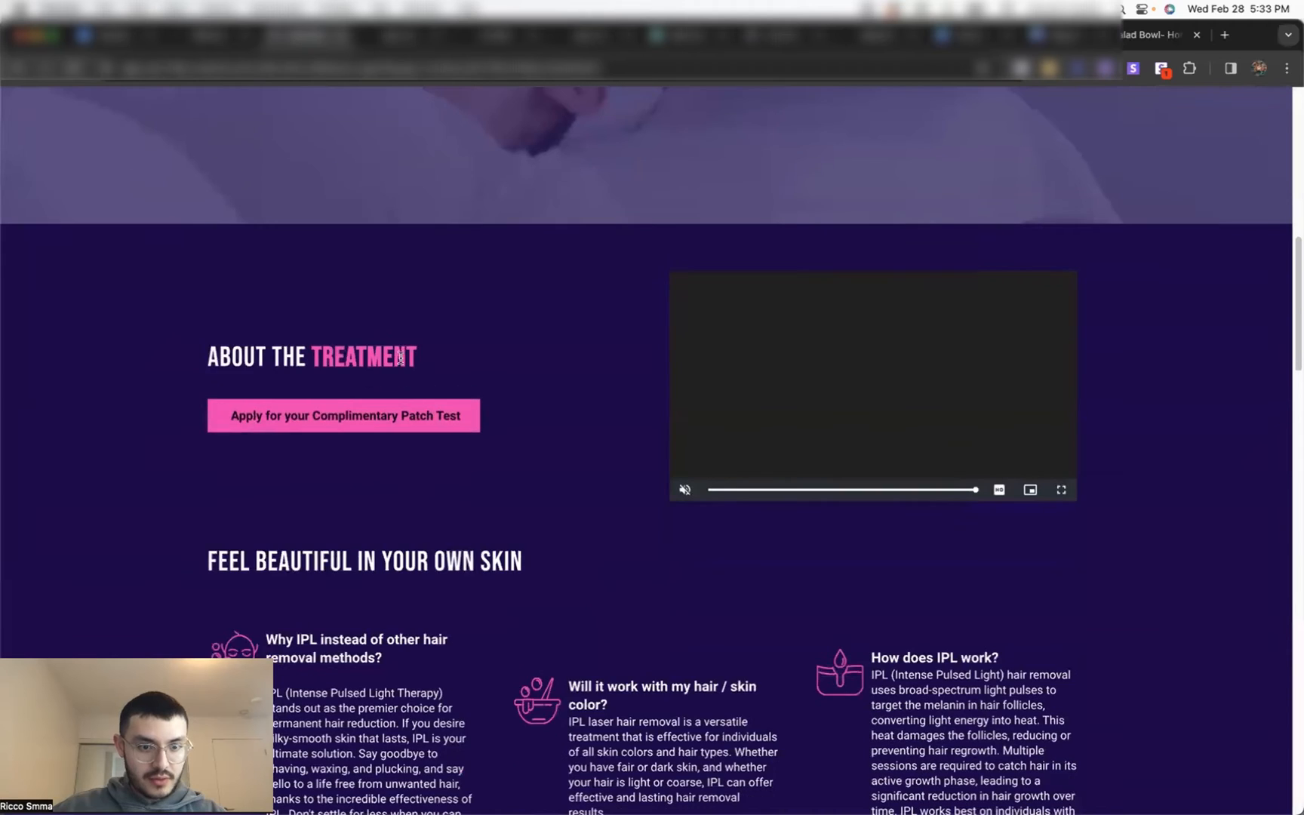
drag(419, 357, 212, 365)
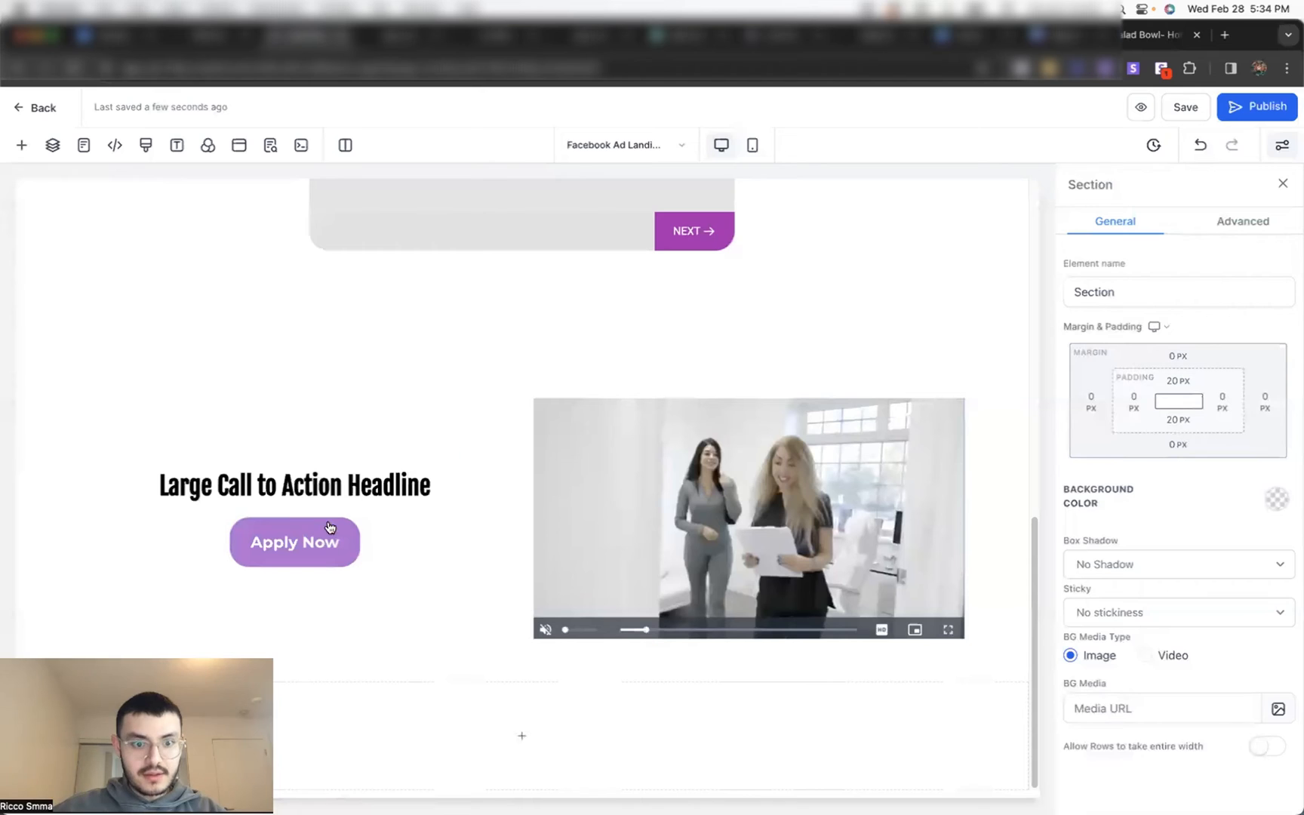
triple_click(331, 481)
text(ABOUT The Treatment)
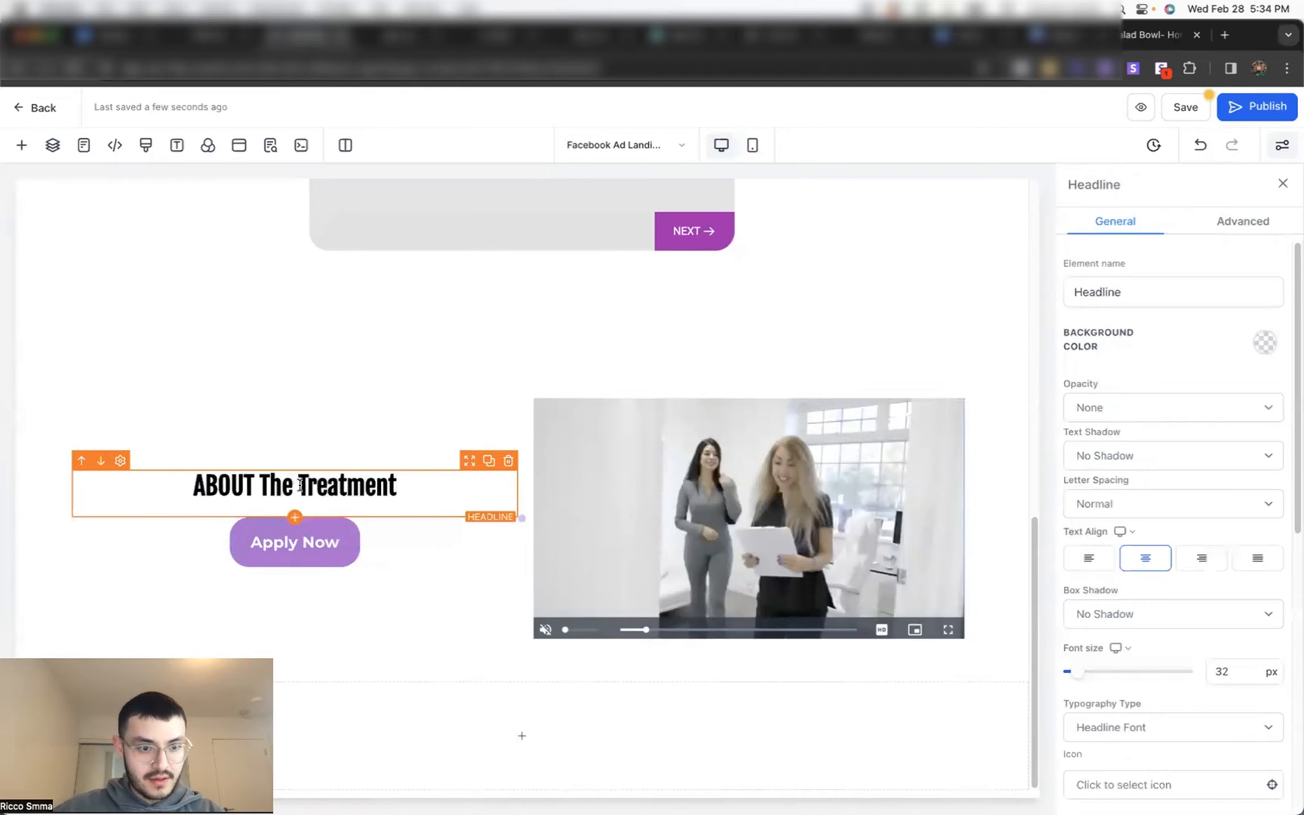
Step: Set the text transform of the "About The Treatment" headline to Uppercase
triple_click(356, 489)
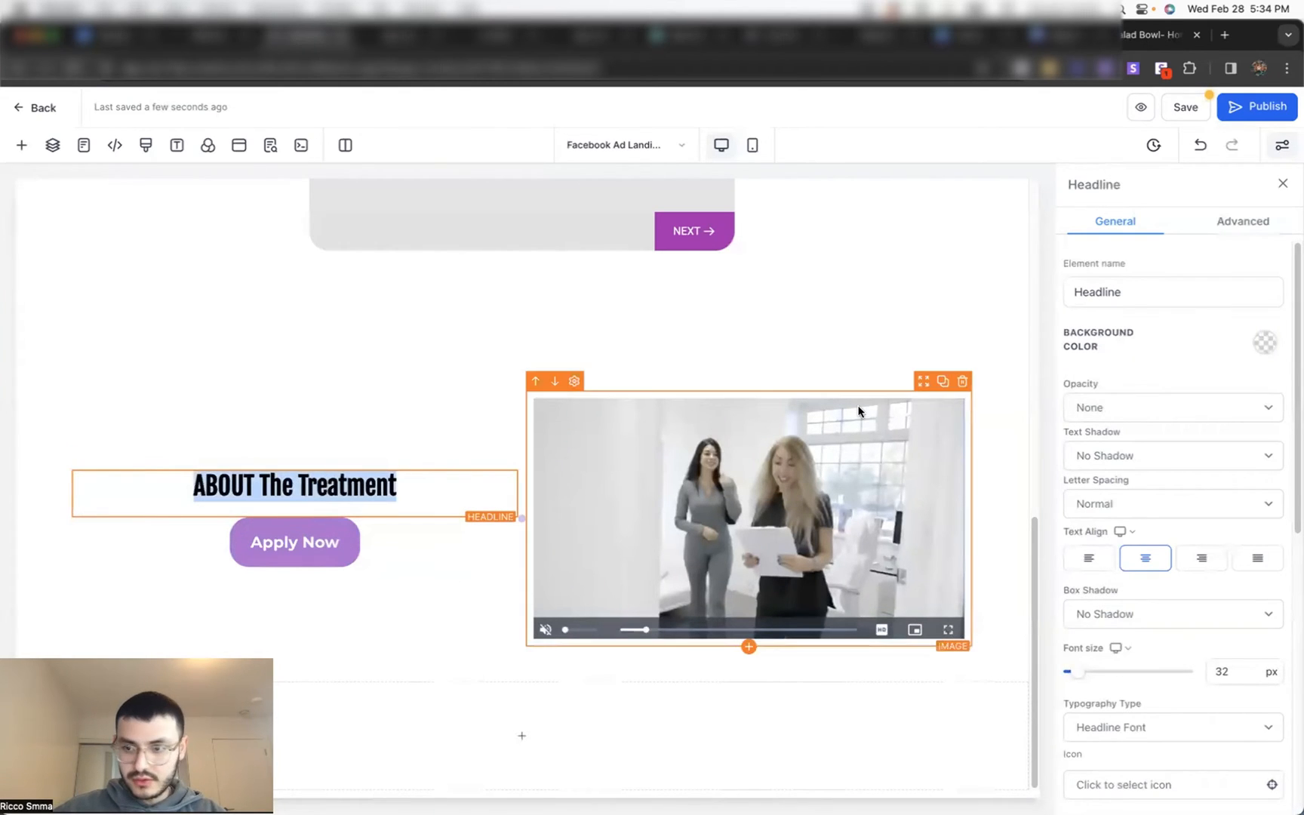
click(1231, 220)
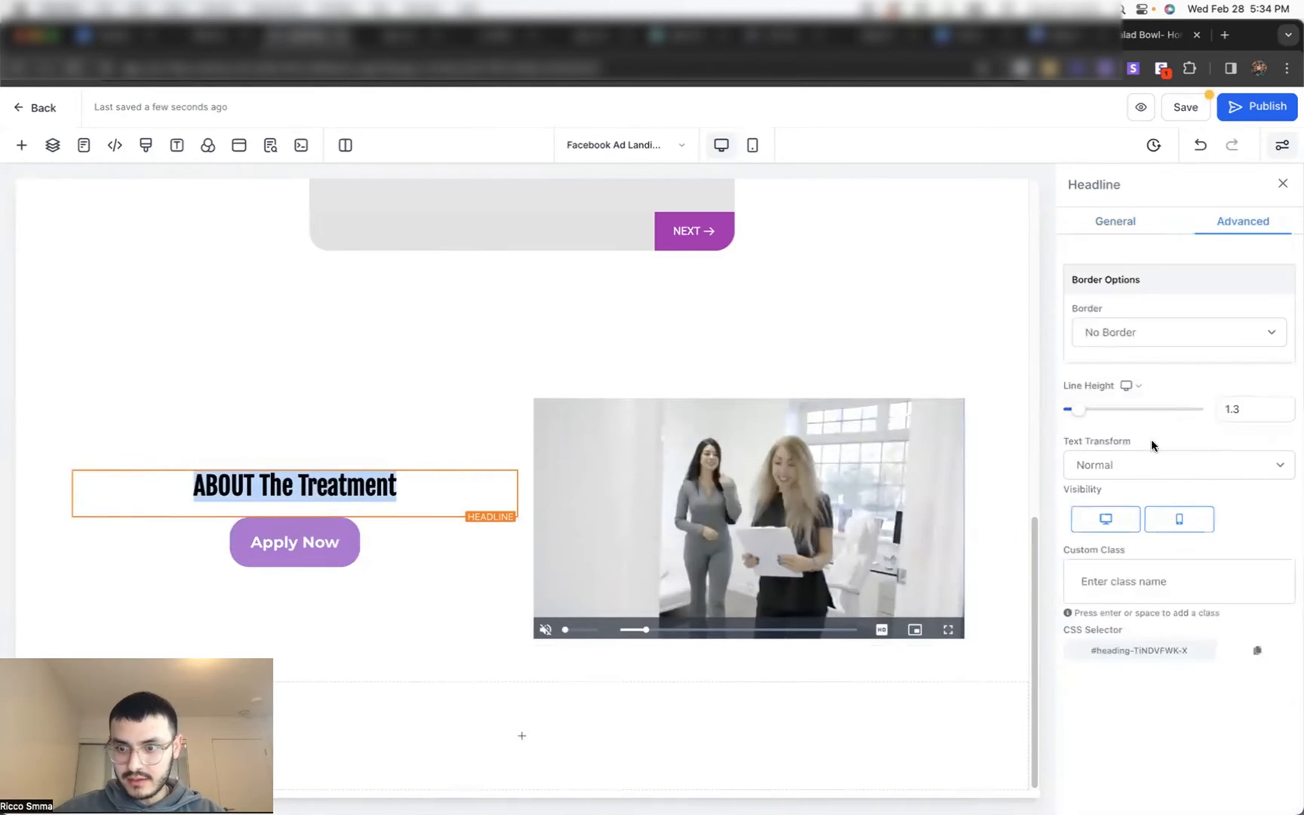
click(1149, 464)
click(1109, 430)
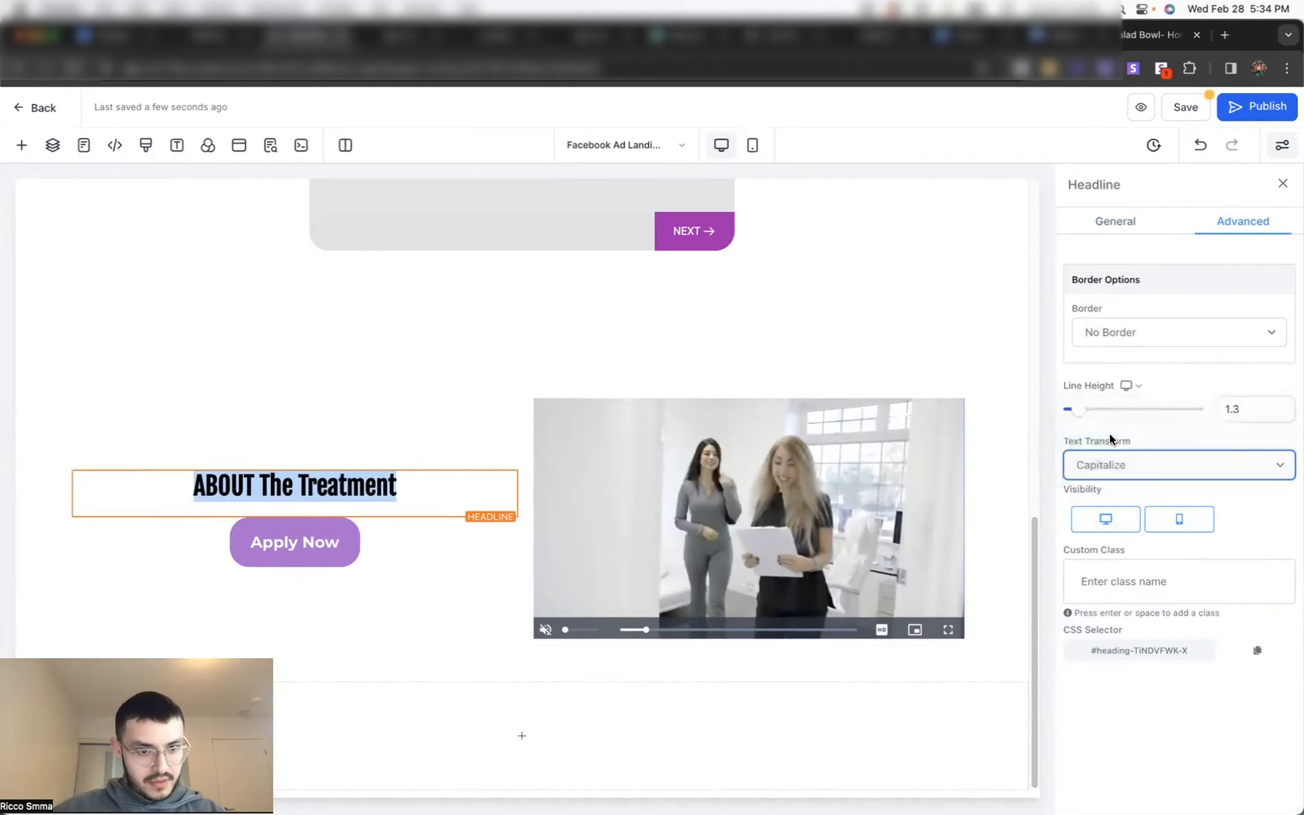
Step: Remove bold from the "About The Treatment" headline and make only the word "ABOUT" bold
click(253, 487)
mouse_move(400, 487)
mouse_down()
mouse_move(255, 487)
mouse_move(400, 486)
mouse_up()
click(189, 487)
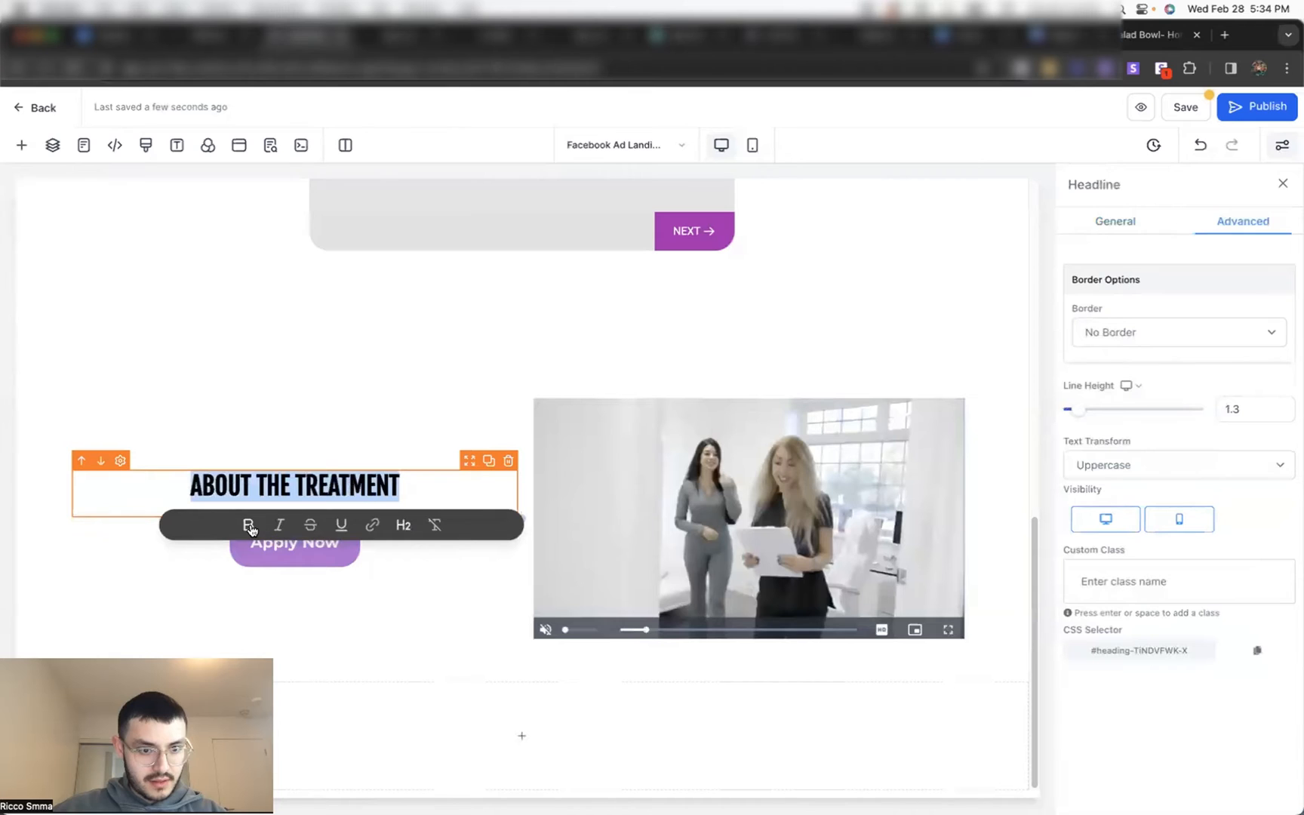
click(264, 491)
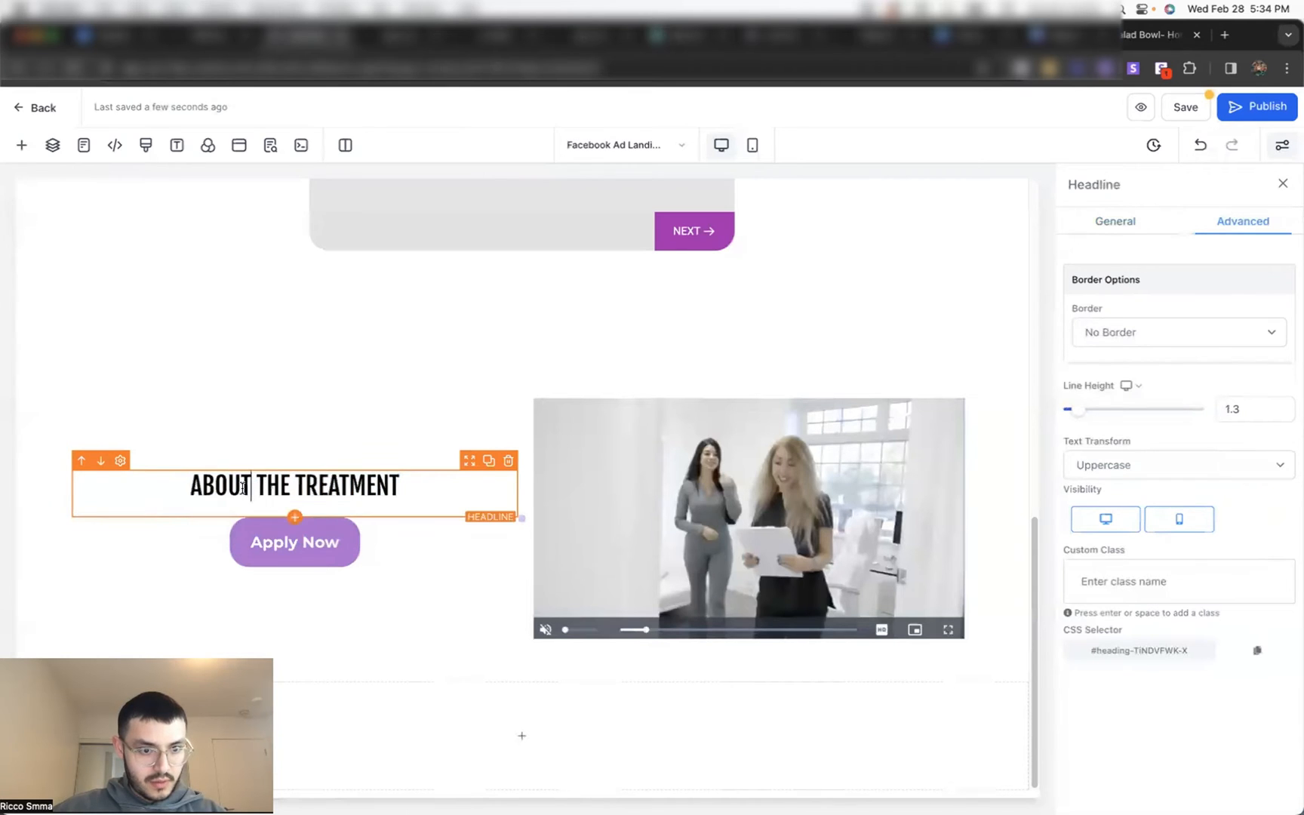
drag(243, 488, 190, 487)
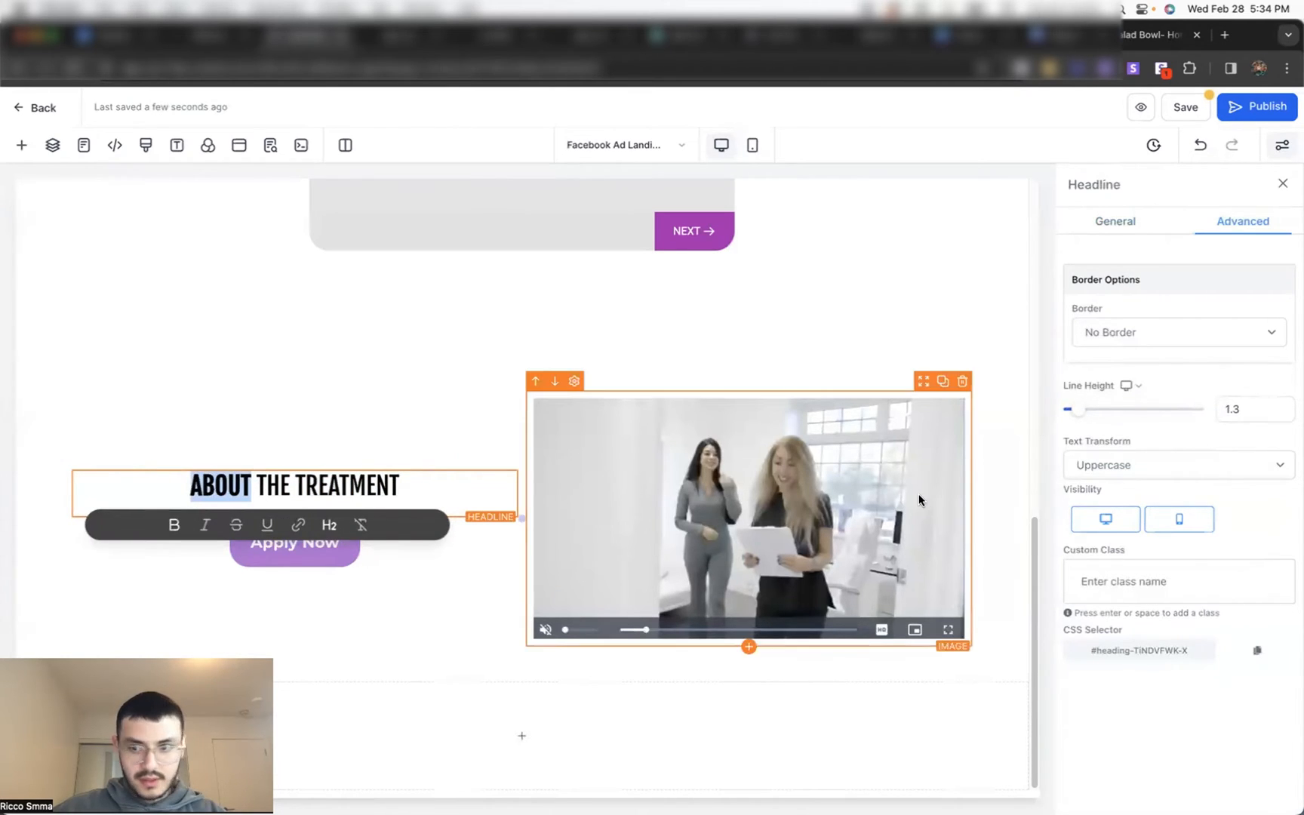
Step: Set the treatment headline's bold text color to the custom purple and save the page
click(1132, 221)
scroll(1208, 483, down, 3)
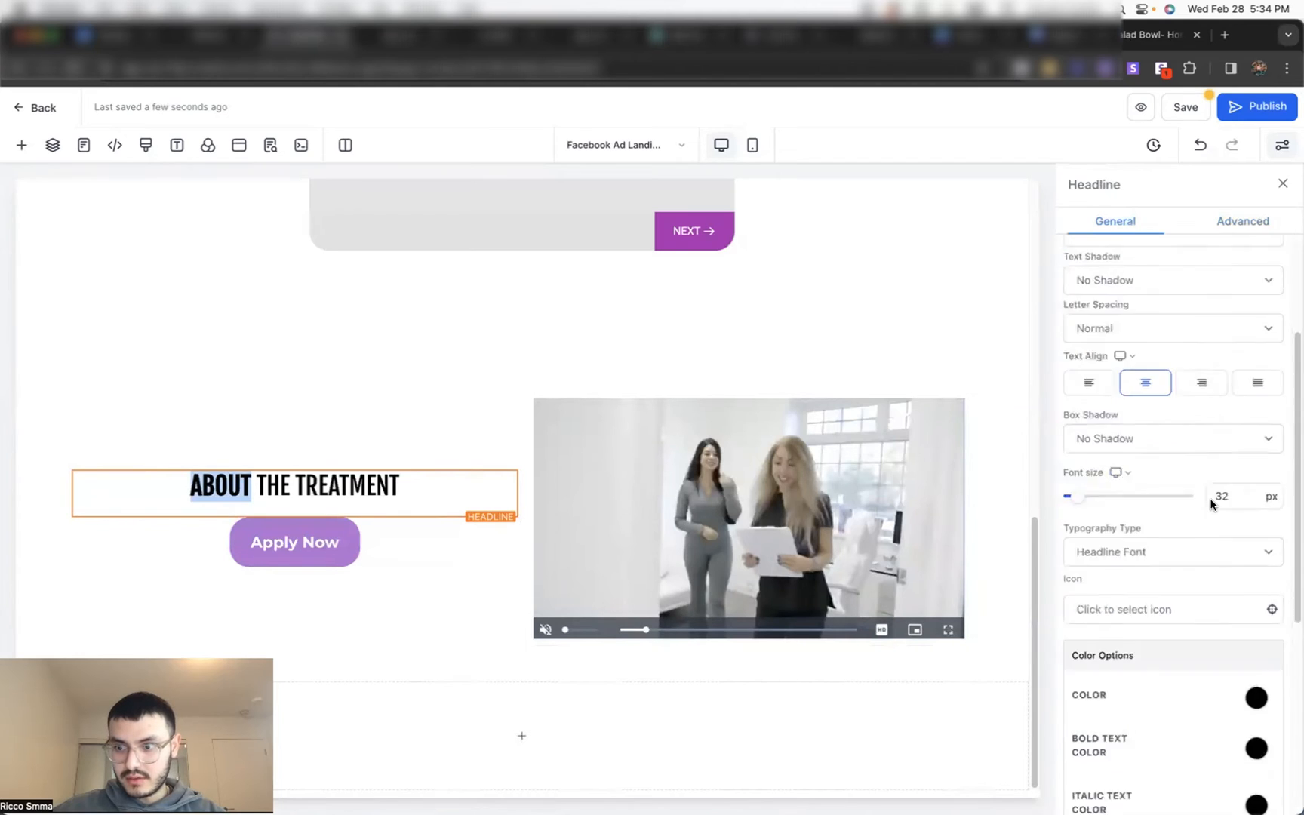
scroll(1210, 501, down, 5)
click(1257, 496)
click(1203, 598)
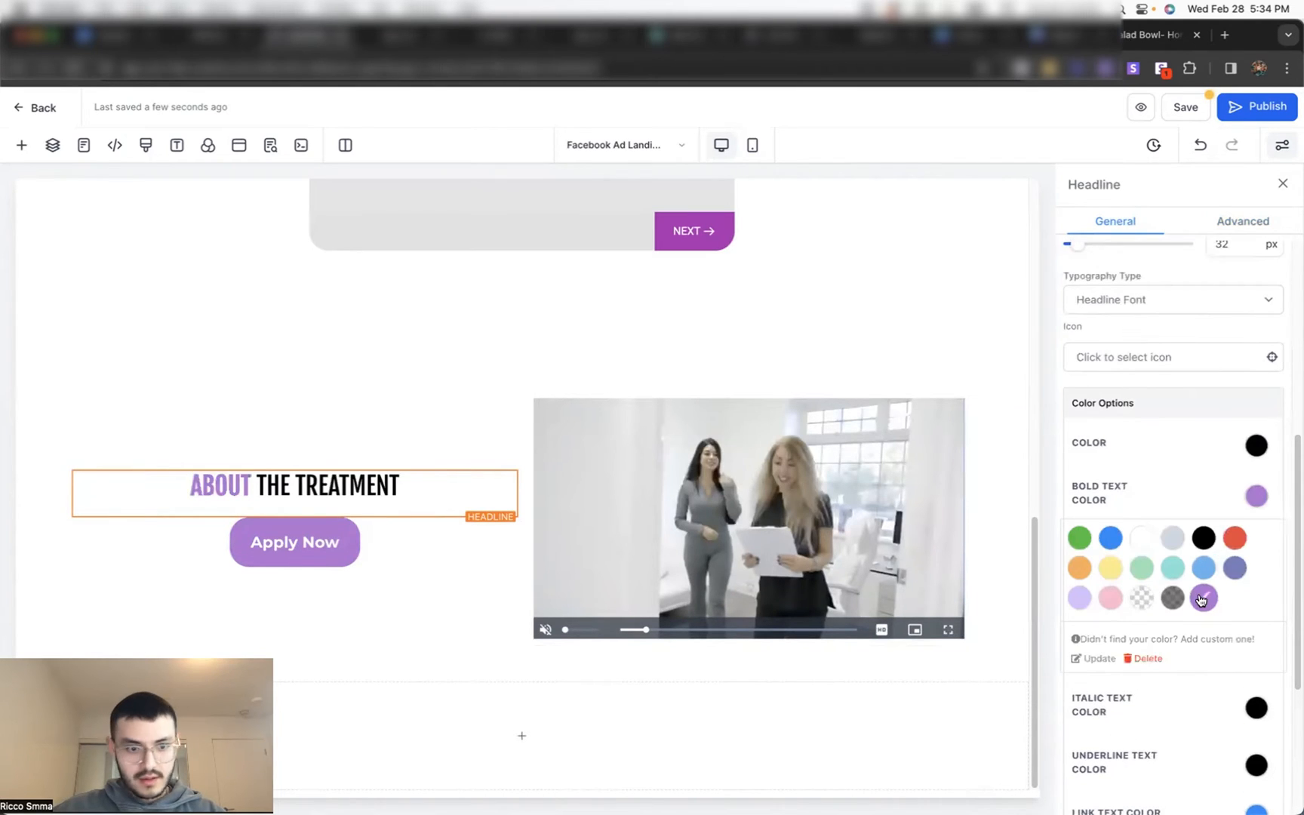
click(271, 379)
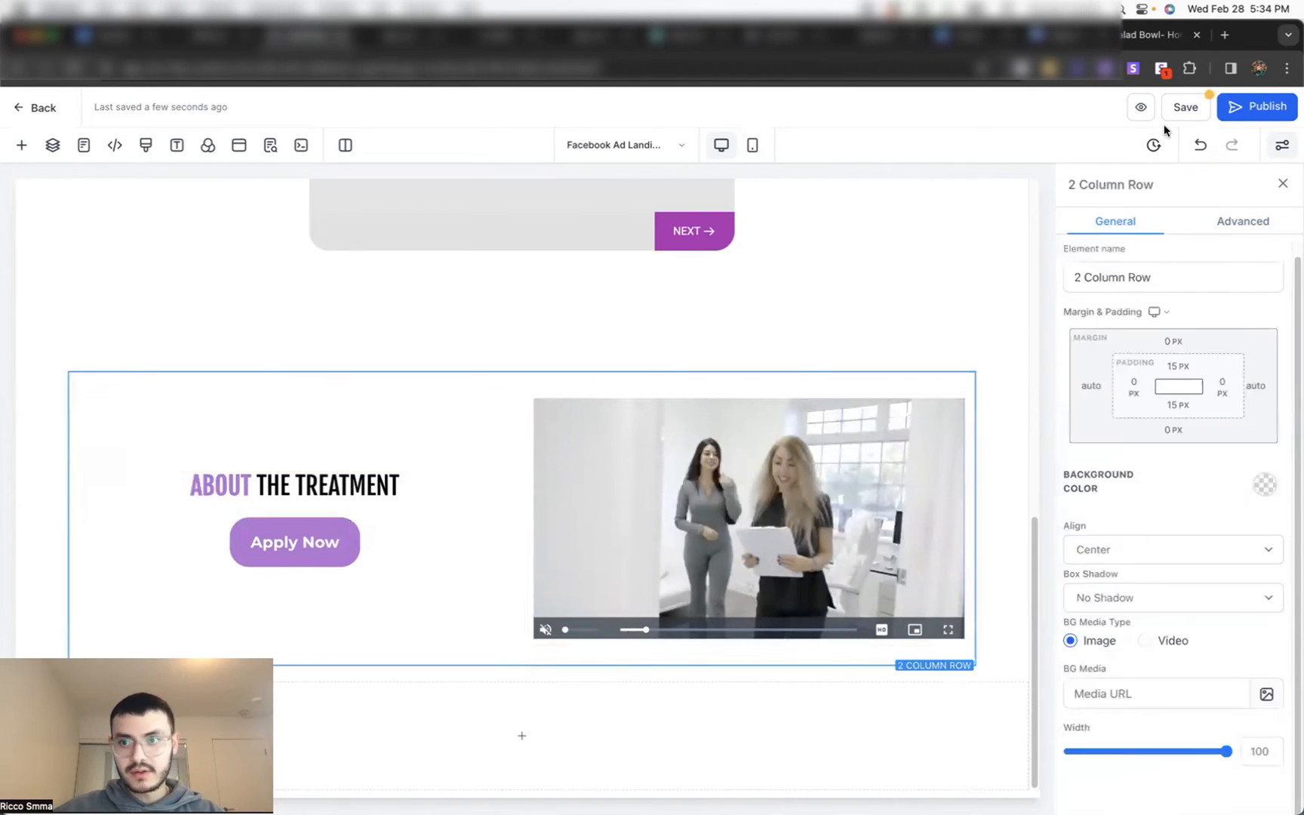
click(1186, 107)
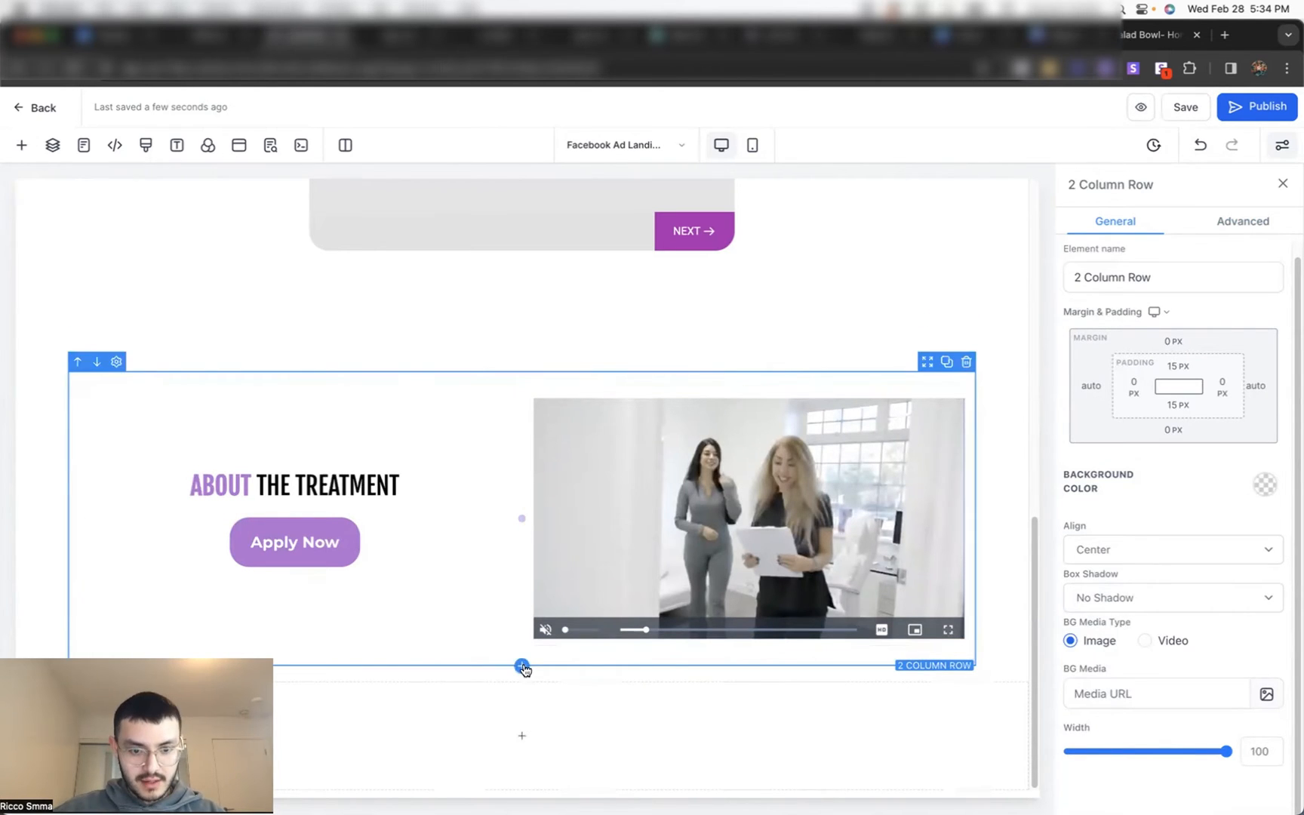
Step: Add a 3 Column row below the row with the treatment headline and video
click(522, 664)
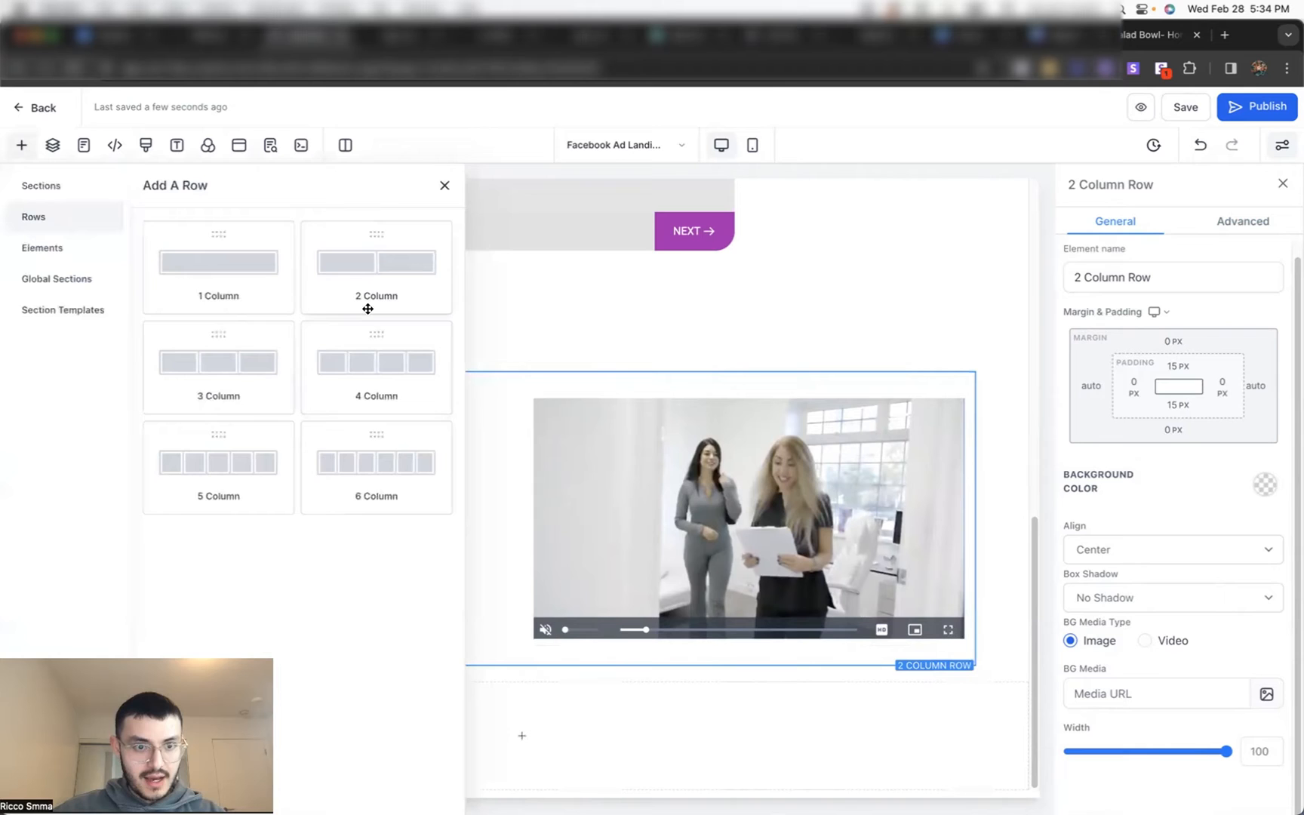
click(250, 373)
Step: Copy the heading "Why IPL instead of other hair removal methods?" from the reference landing page and return to the page builder
scroll(442, 577, down, 1)
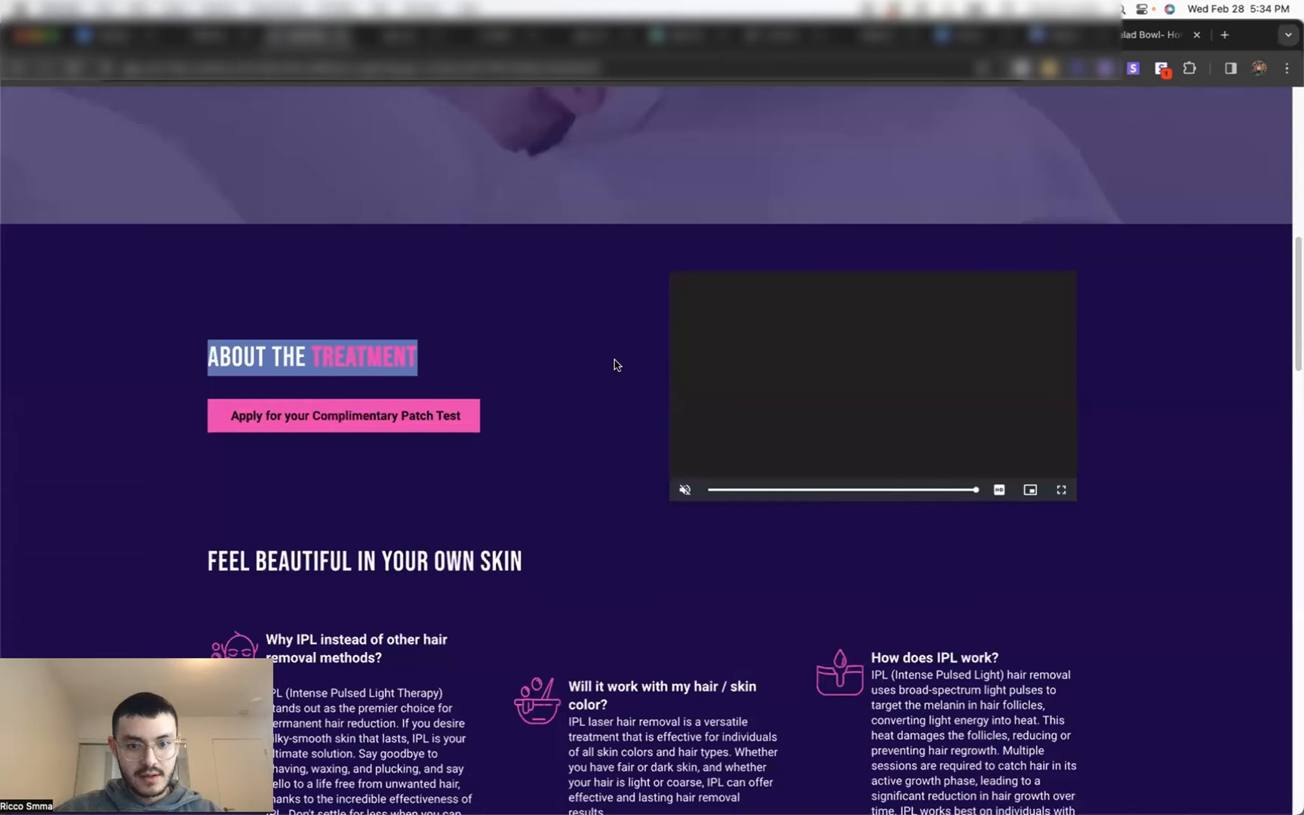
scroll(612, 367, down, 5)
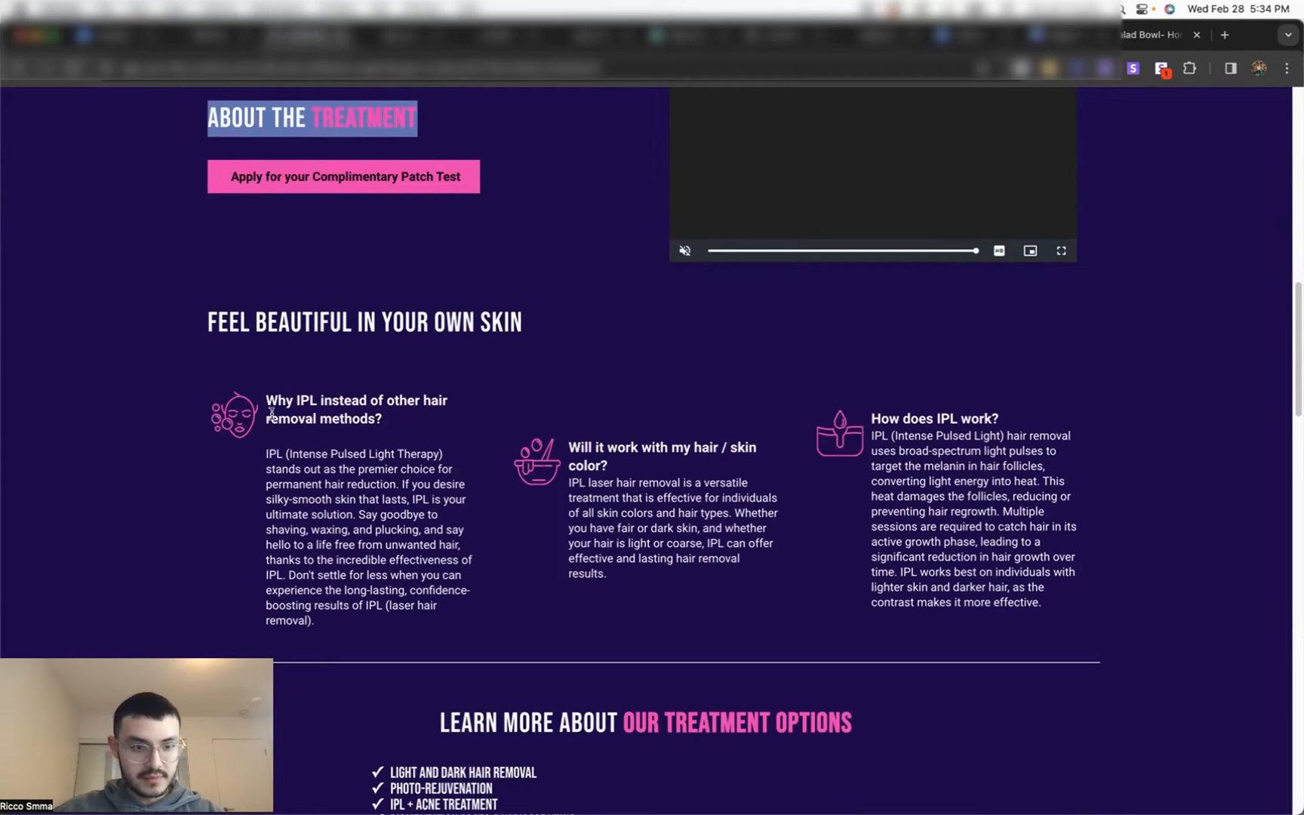
drag(266, 401, 386, 422)
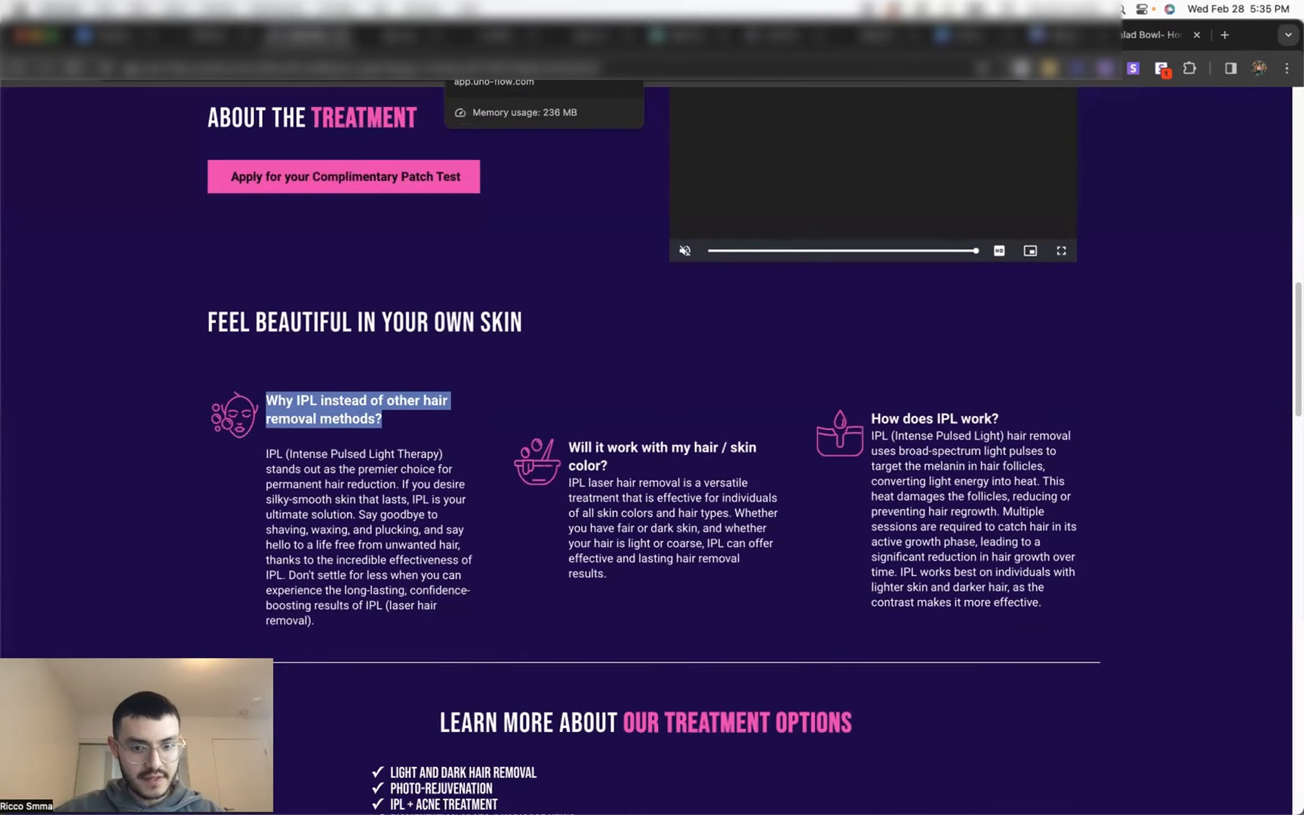
click(493, 35)
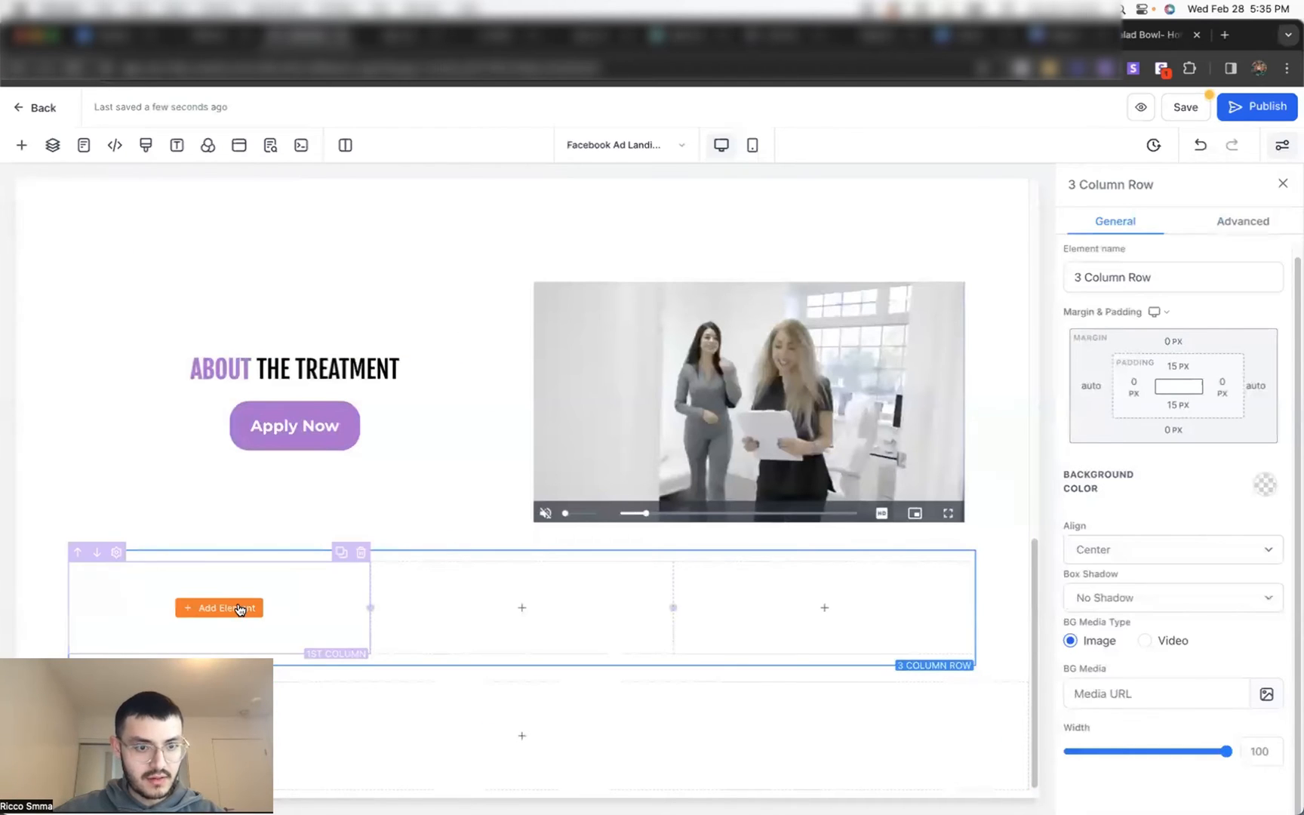
Step: Add an Image Feature element to the first column of the new three-column row
click(239, 609)
click(241, 234)
text(image)
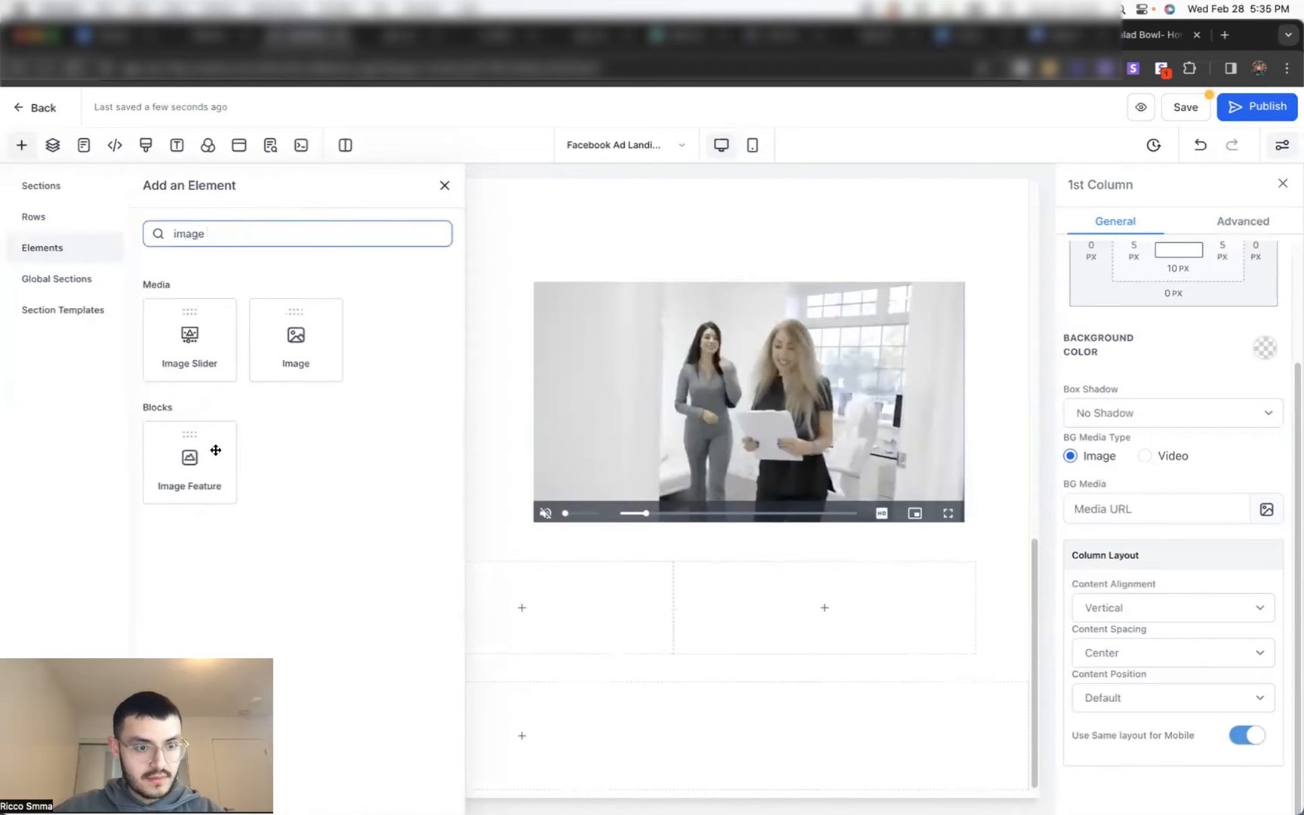
click(216, 451)
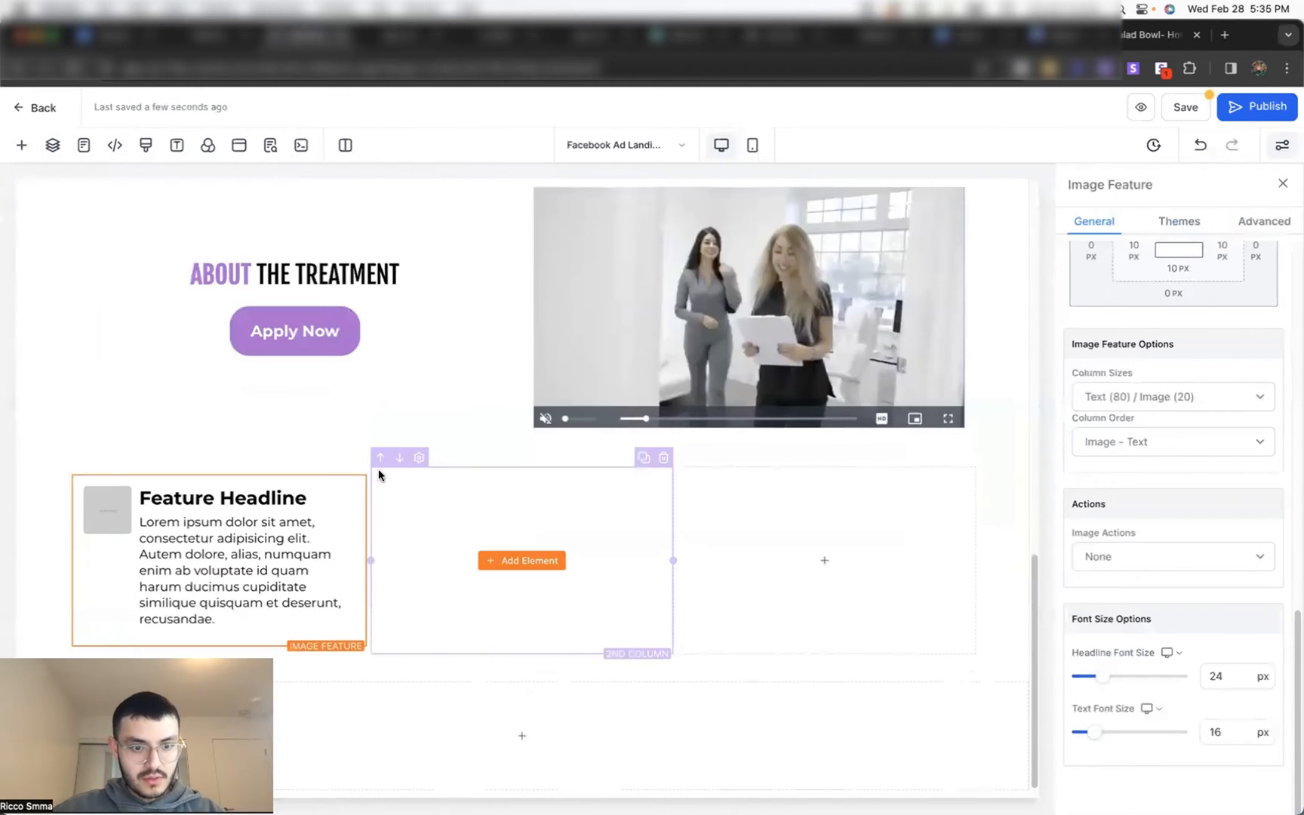
Step: Delete the two empty columns and duplicate the Image Feature column twice to fill the row with three
click(663, 458)
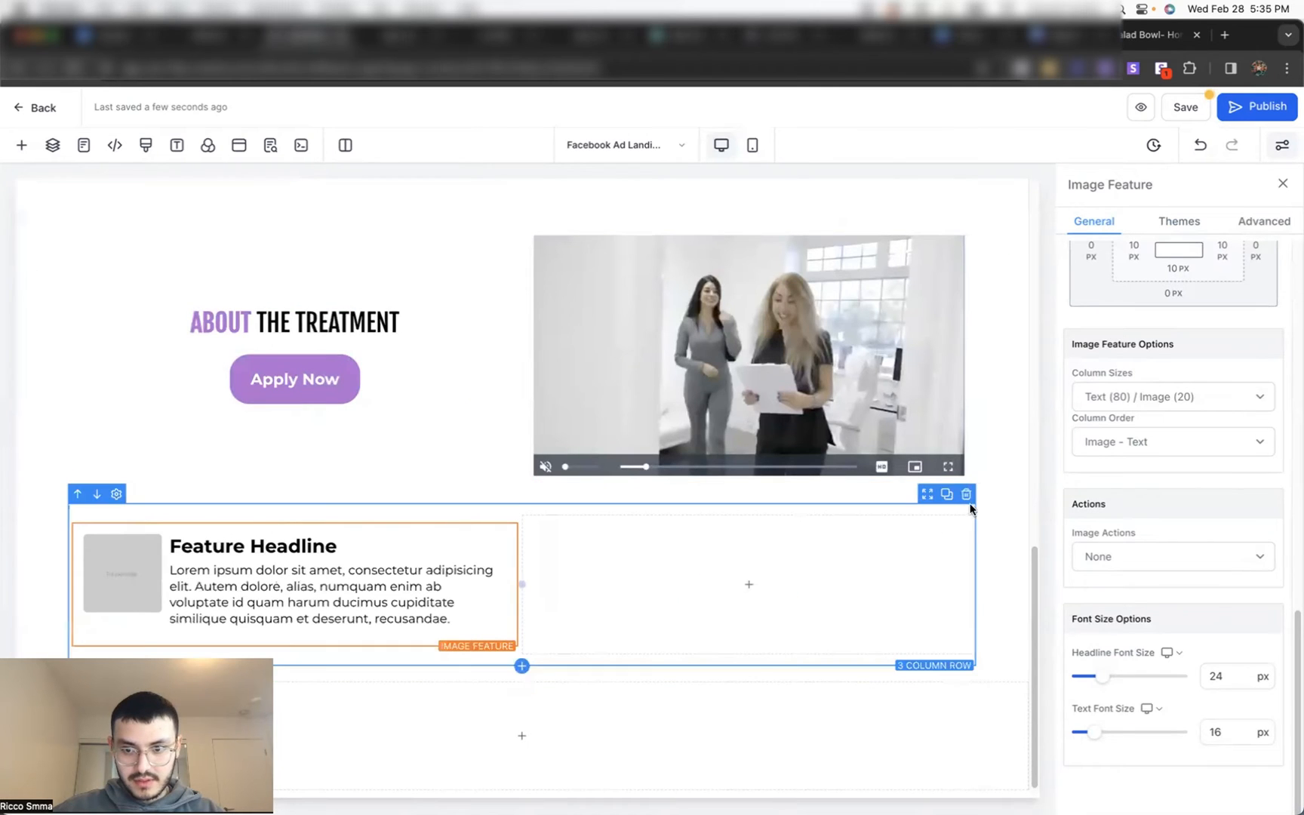
click(966, 505)
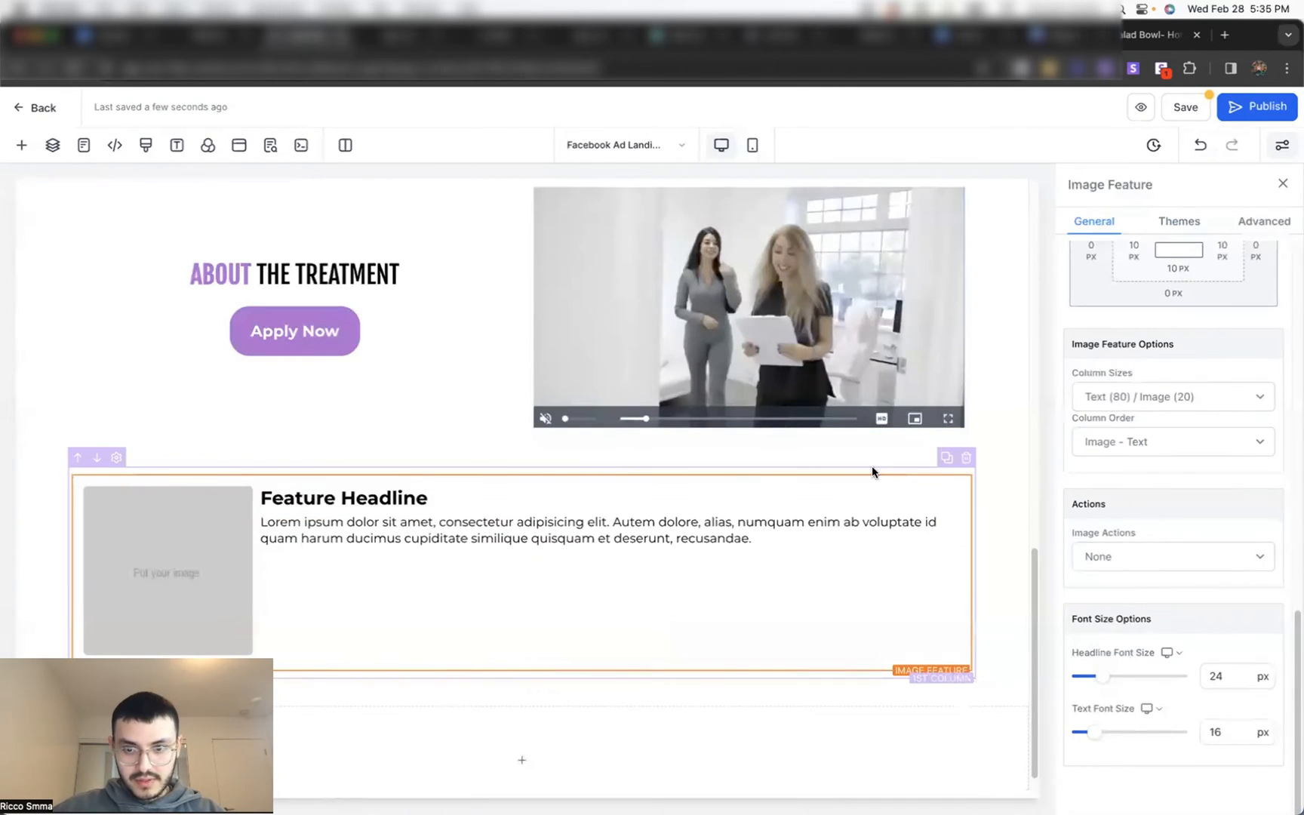
click(946, 460)
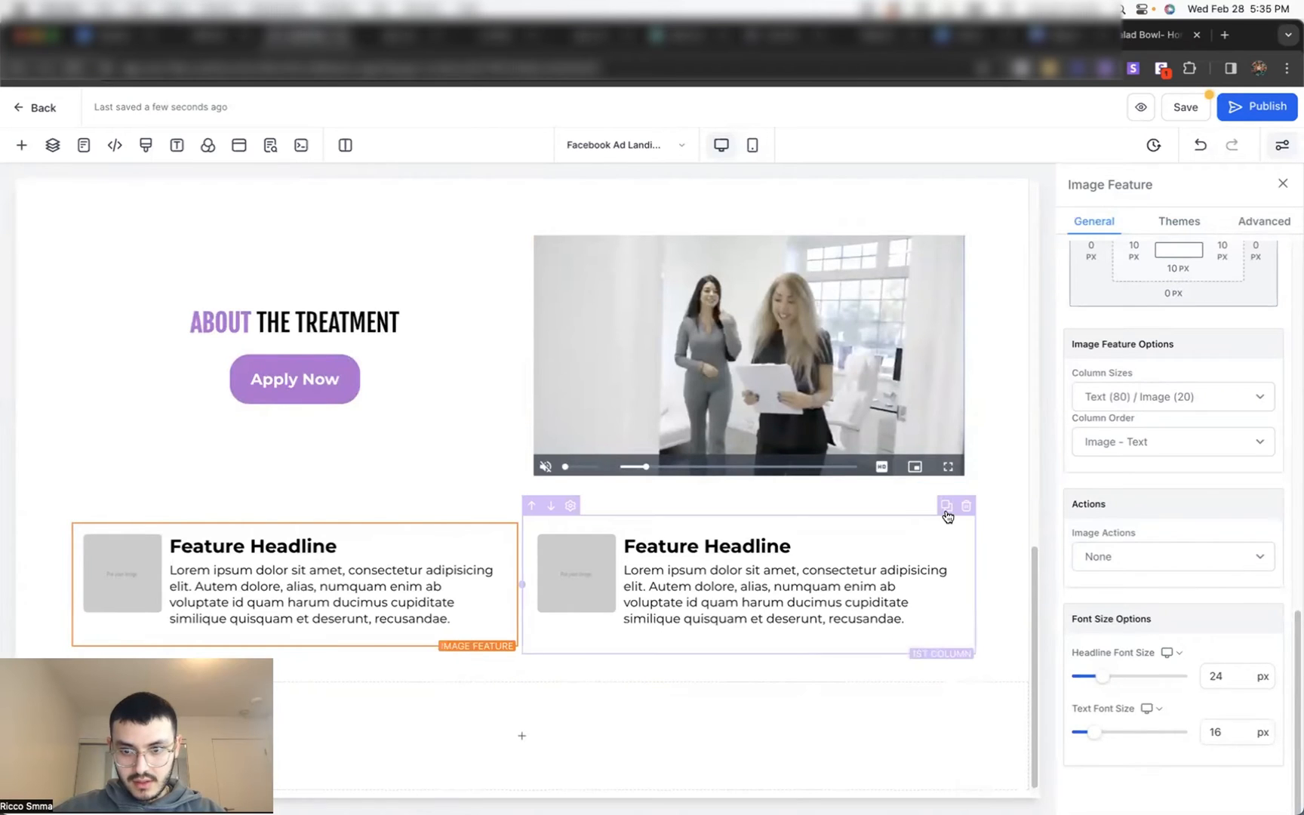
click(947, 510)
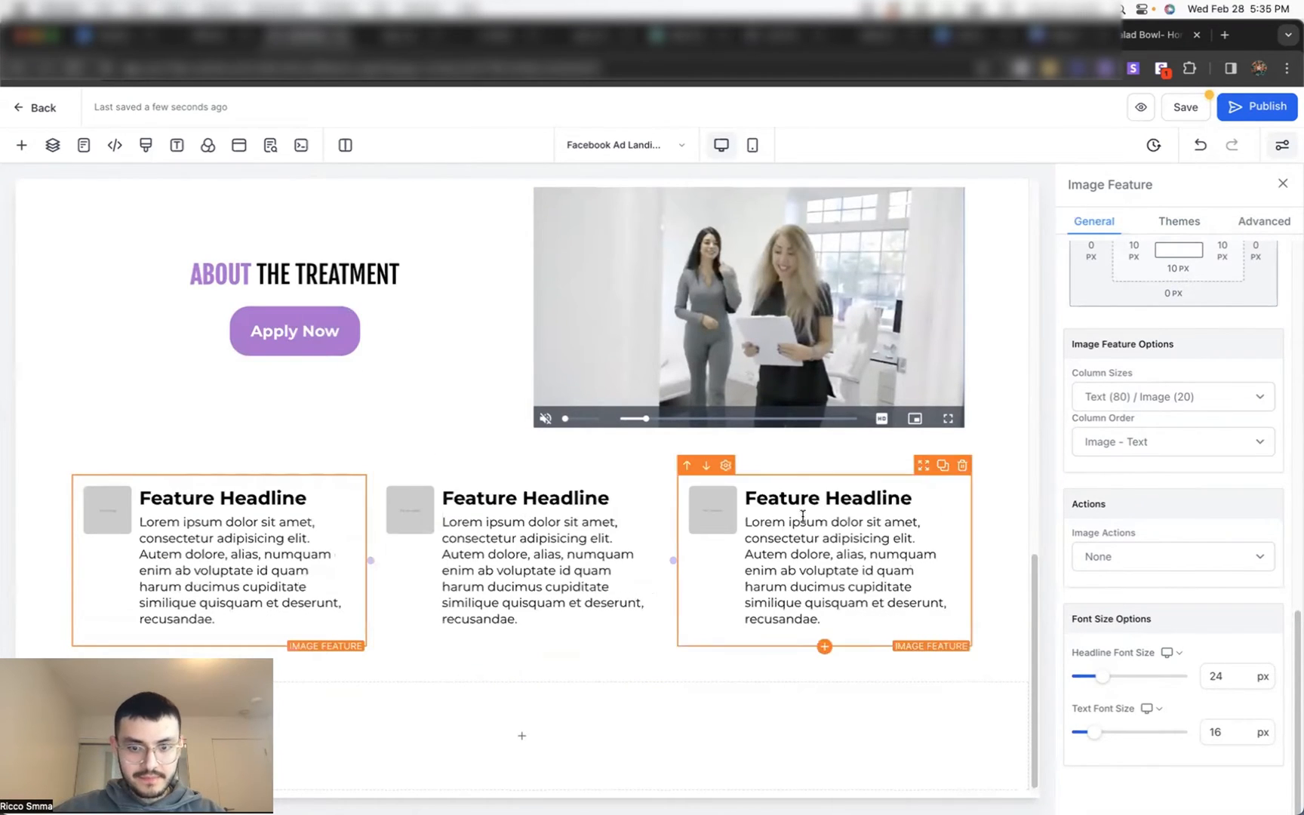
Step: Replace the first feature's placeholder text with the "IPL (Intense Pulsed Light Therapy)" paragraph copied from the reference page
key(ctrl+Tab)
drag(323, 632, 264, 447)
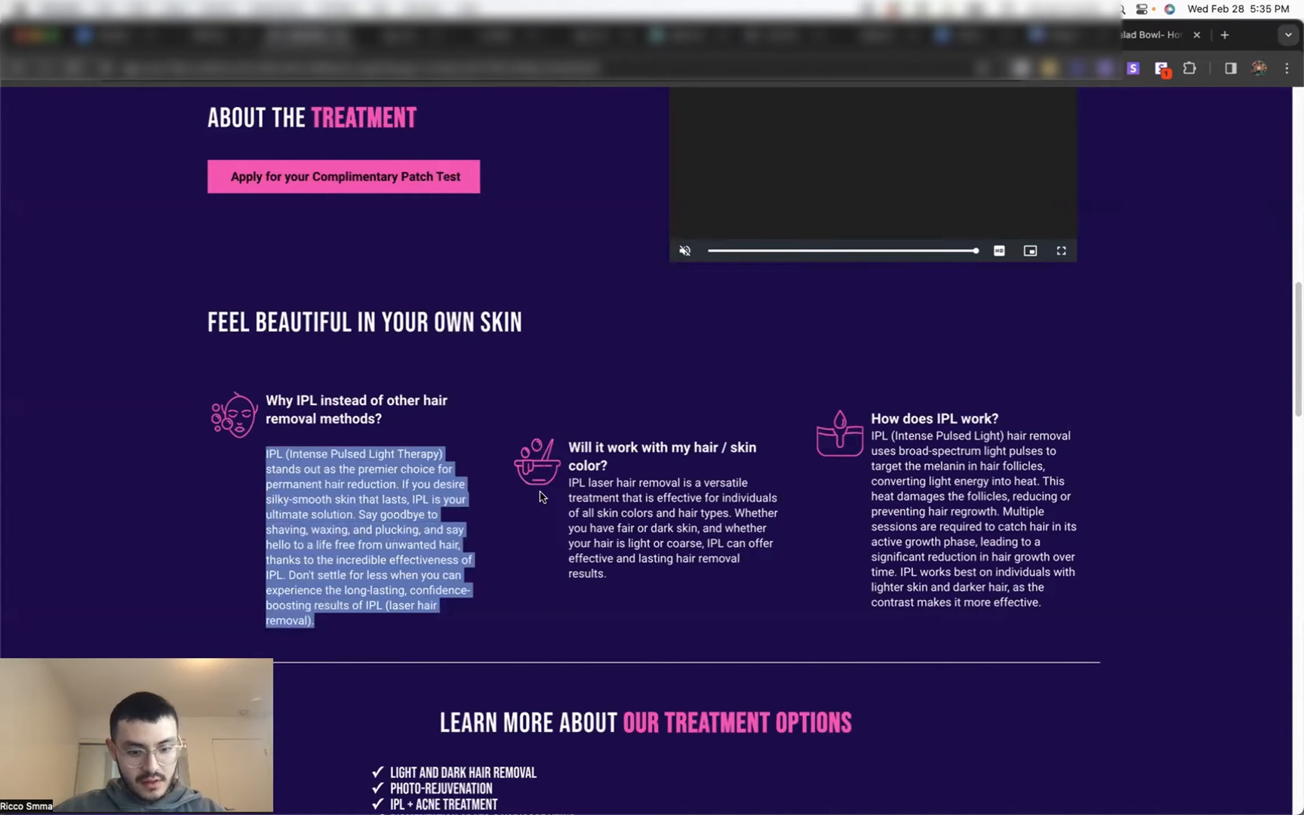
key(ctrl+c)
key(ctrl+shift+Tab)
key(ctrl+v)
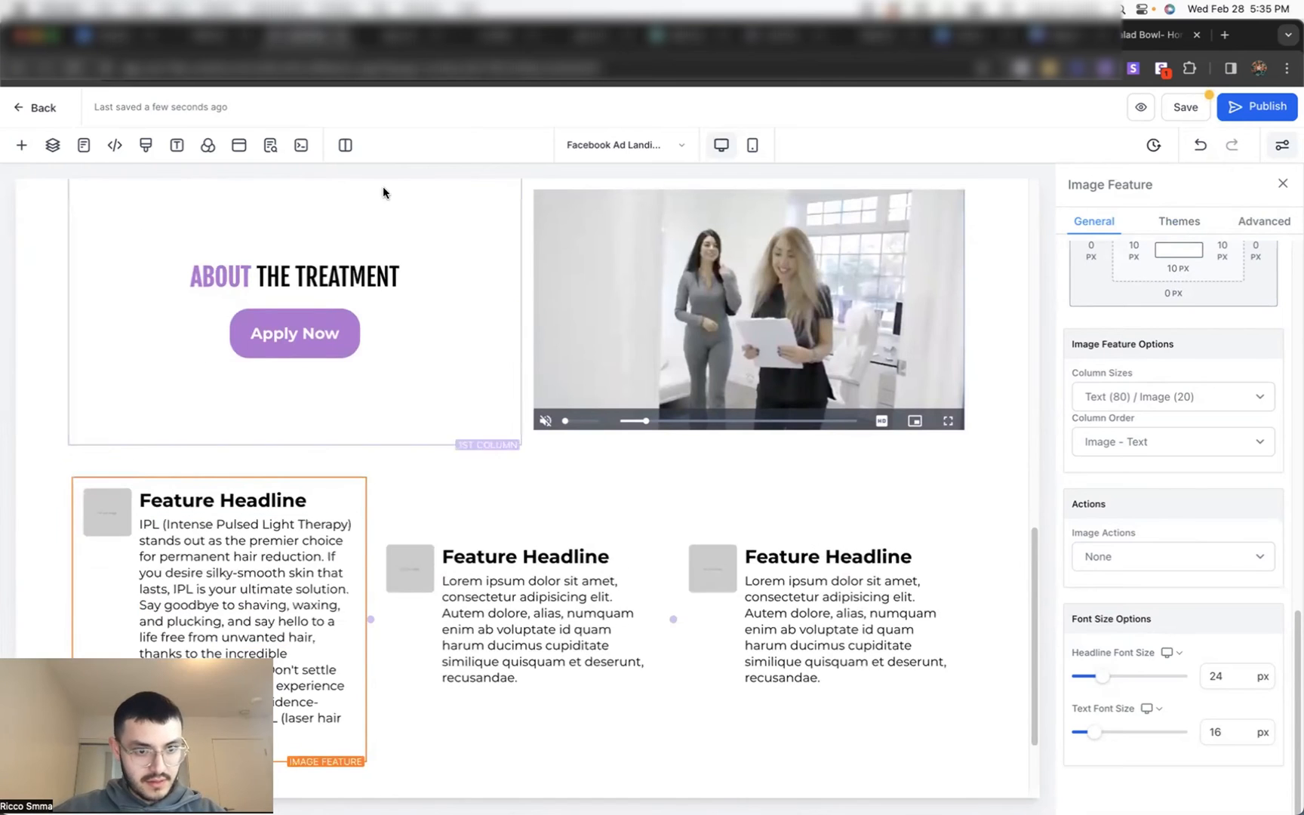
Step: Take the paragraph under "Will it work with my hair / skin color?" from the reference page for the second feature's text
key(ctrl+Tab)
click(616, 564)
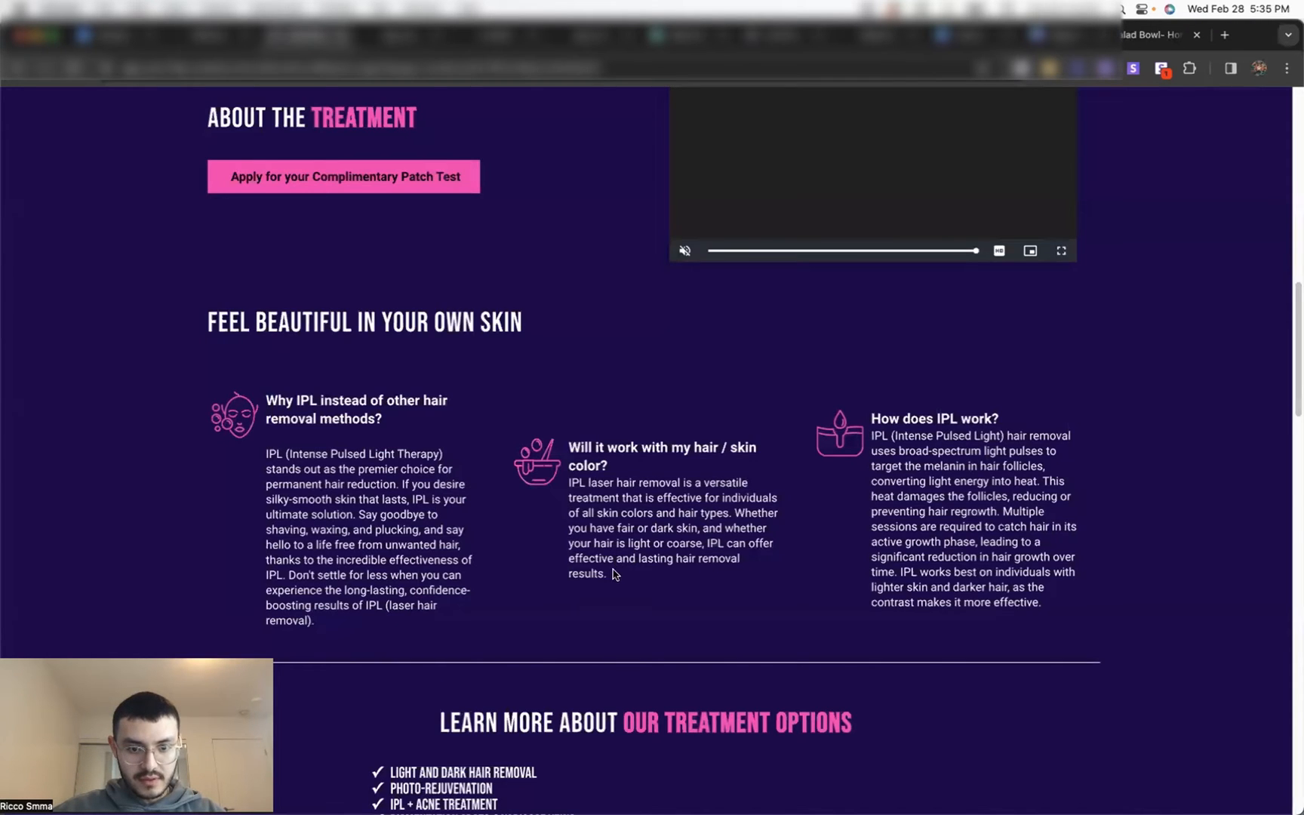
drag(614, 571, 569, 487)
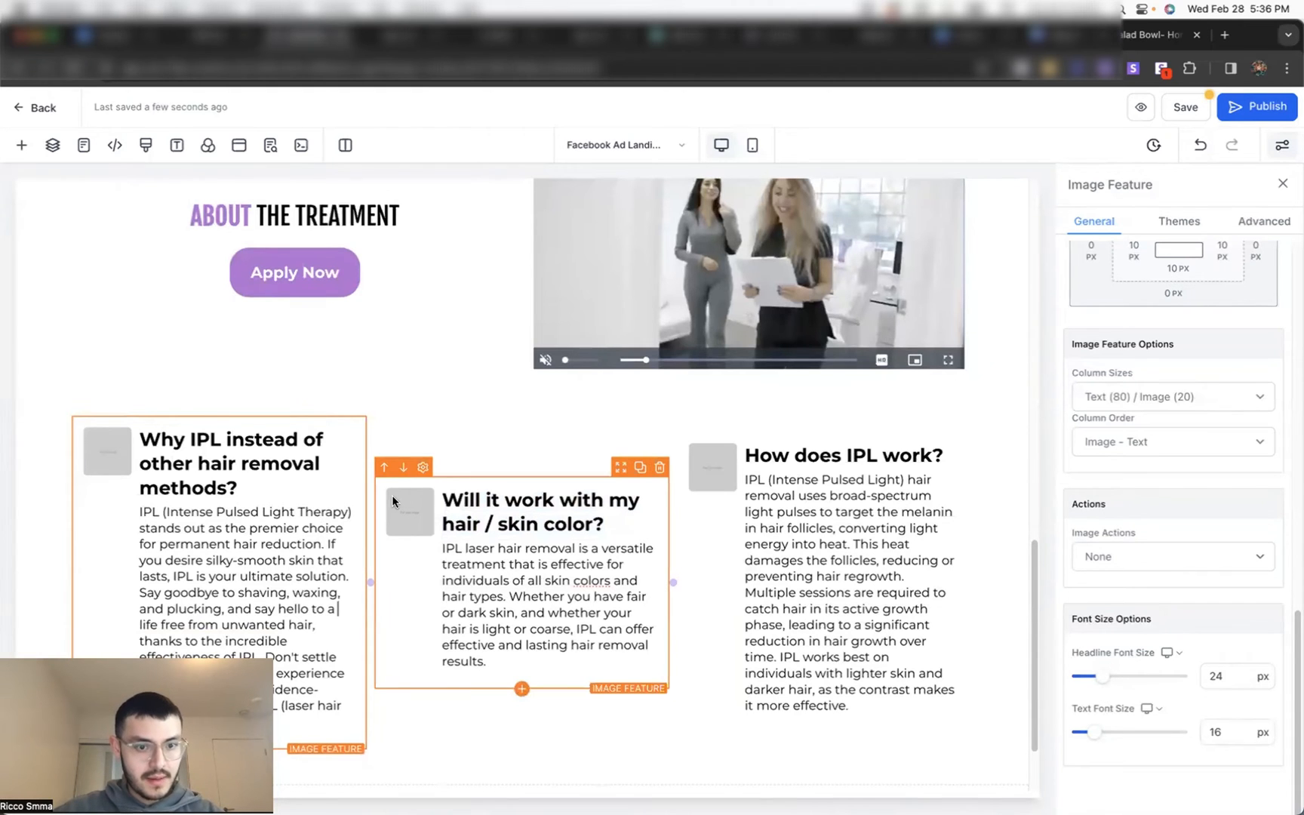
Step: Set the headline color of the "Why IPL instead of other hair removal methods?" feature to the custom purple
scroll(391, 495, down, 1)
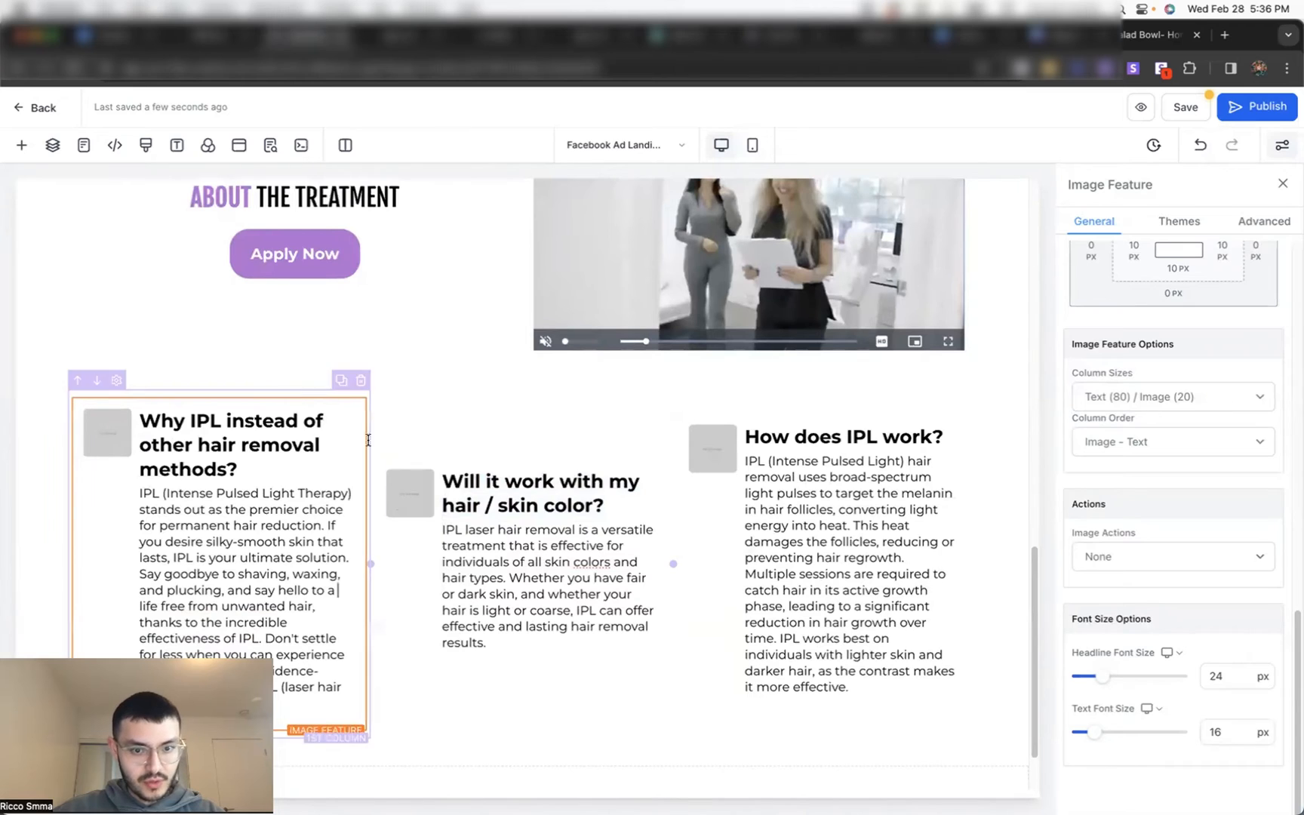
scroll(1178, 619, down, 10)
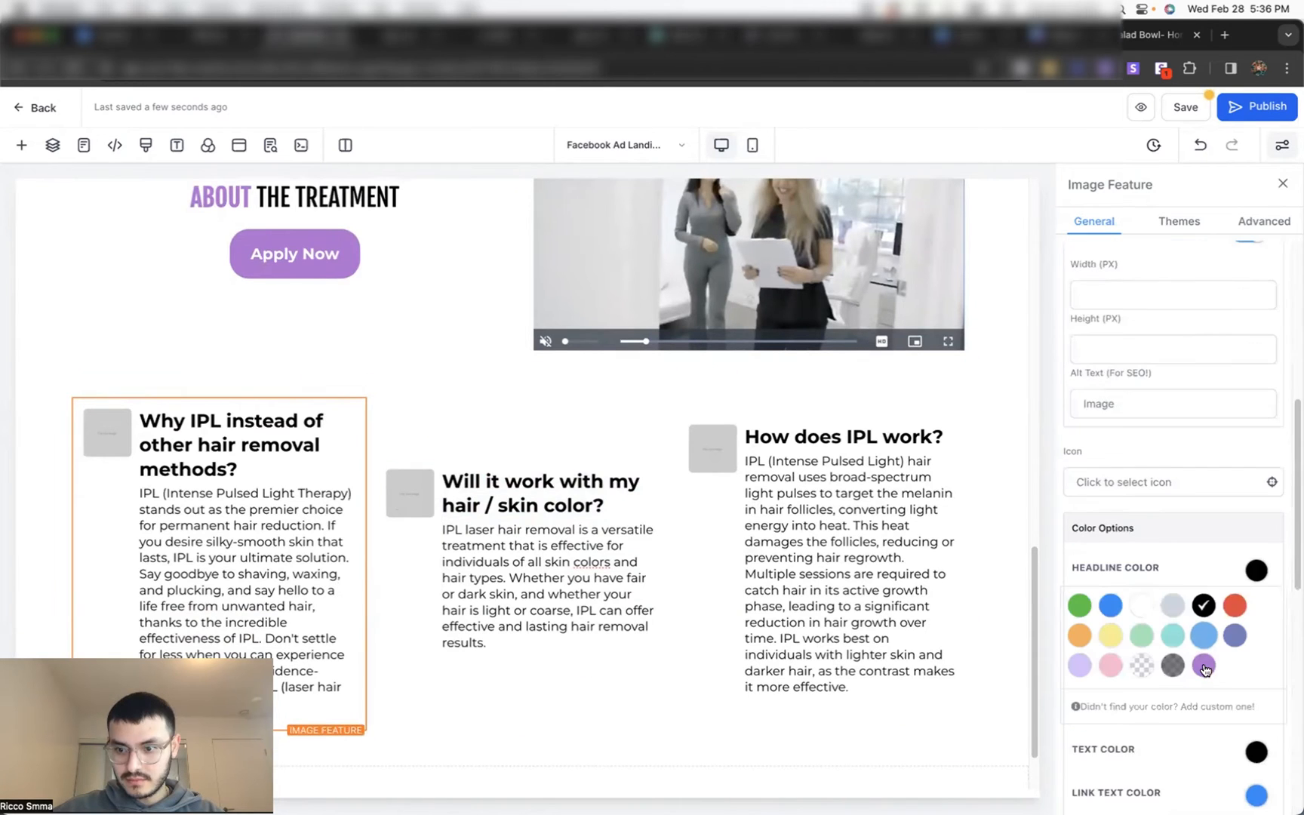
click(1205, 666)
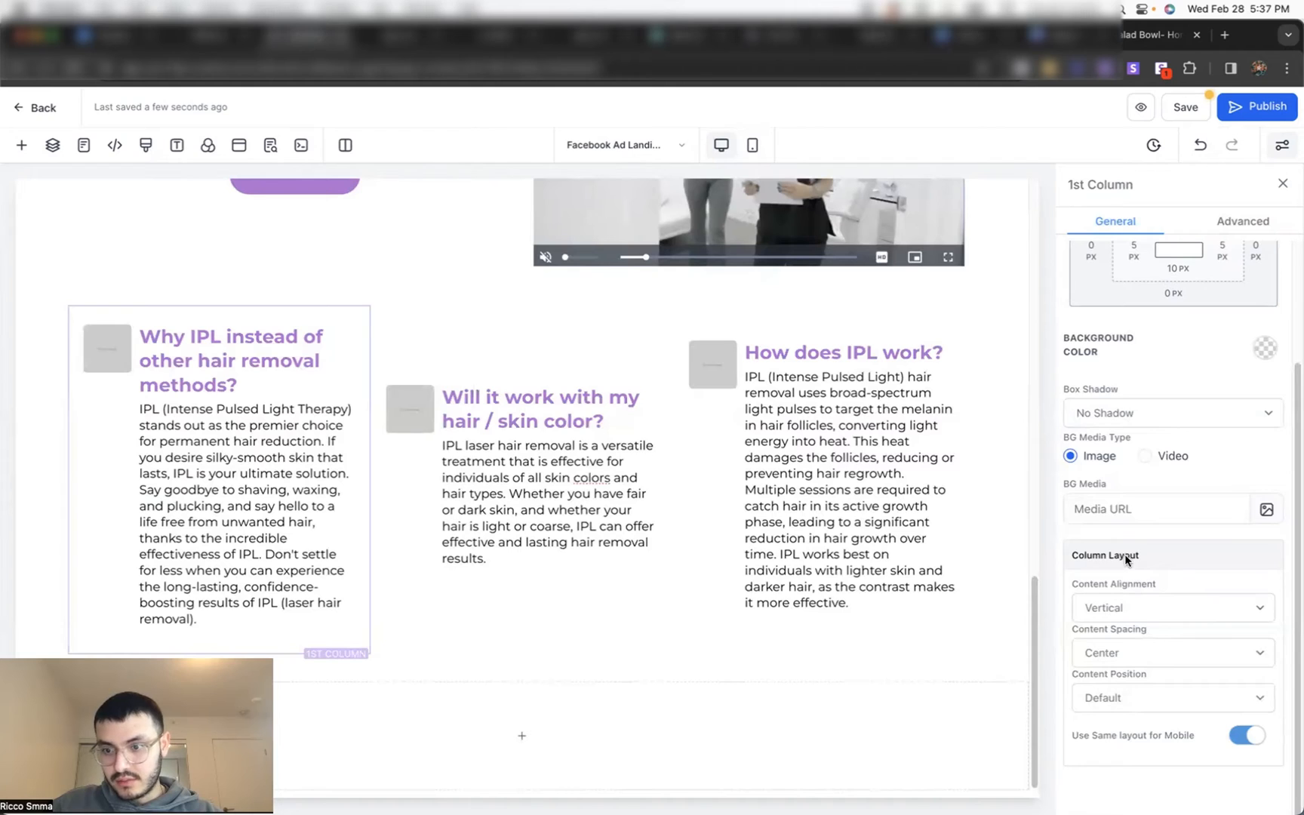
Step: Set the Content Spacing of all three feature columns to Left
click(1137, 652)
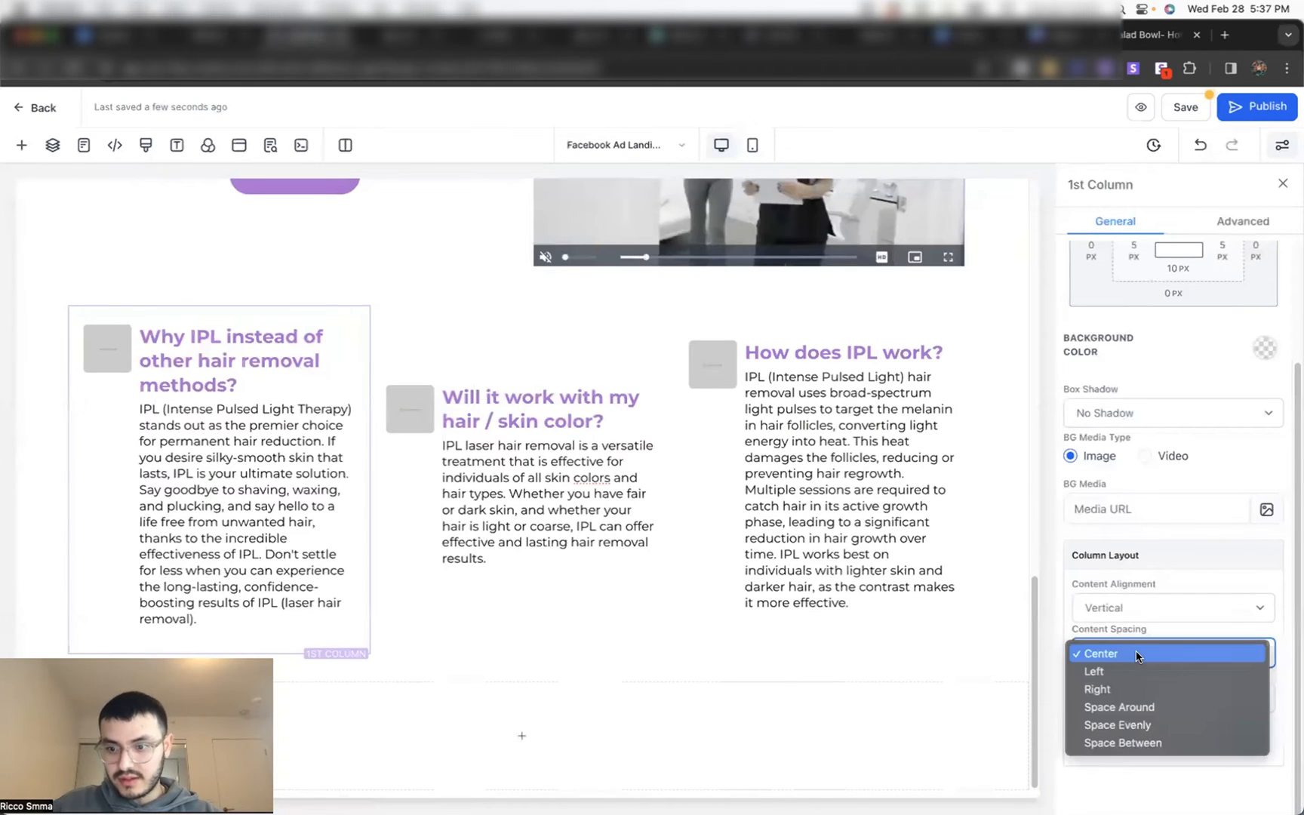
click(1127, 672)
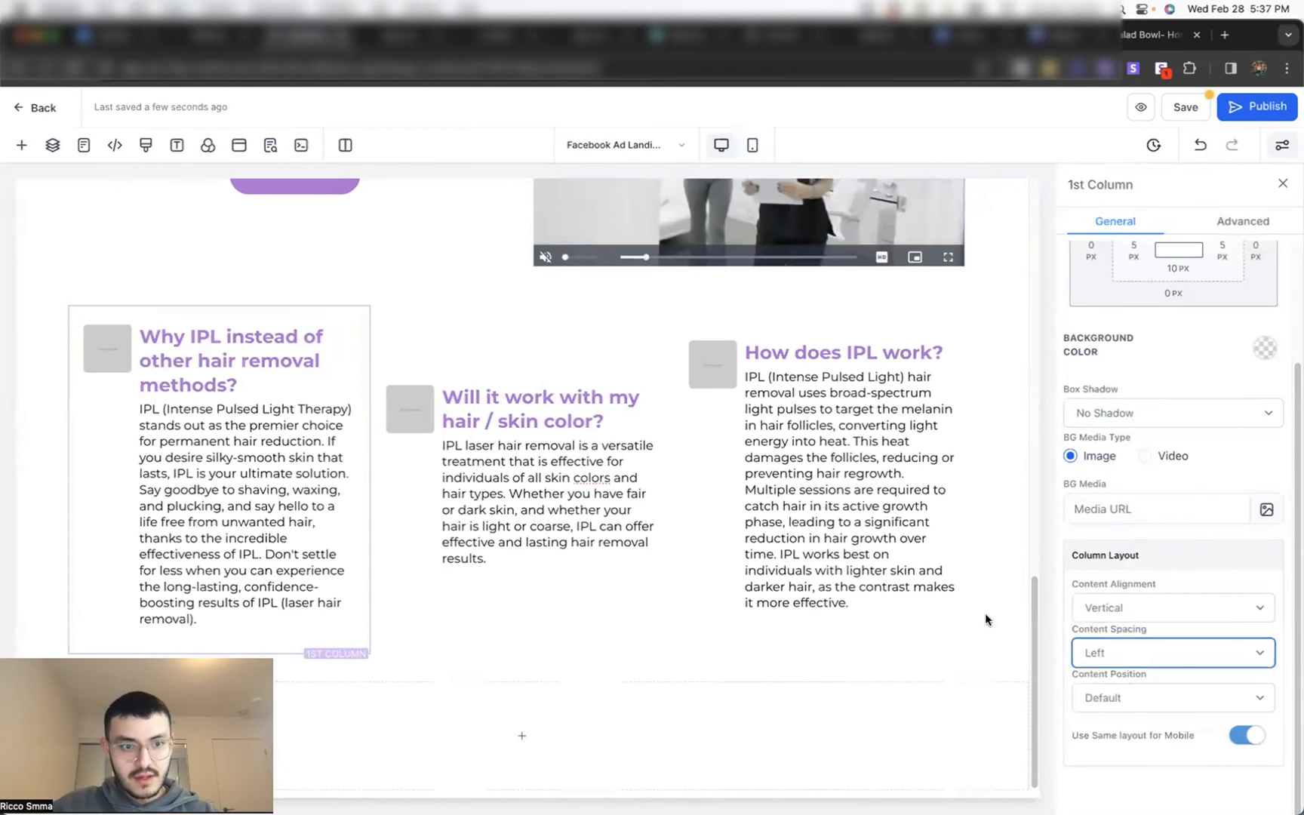
click(547, 345)
click(1117, 655)
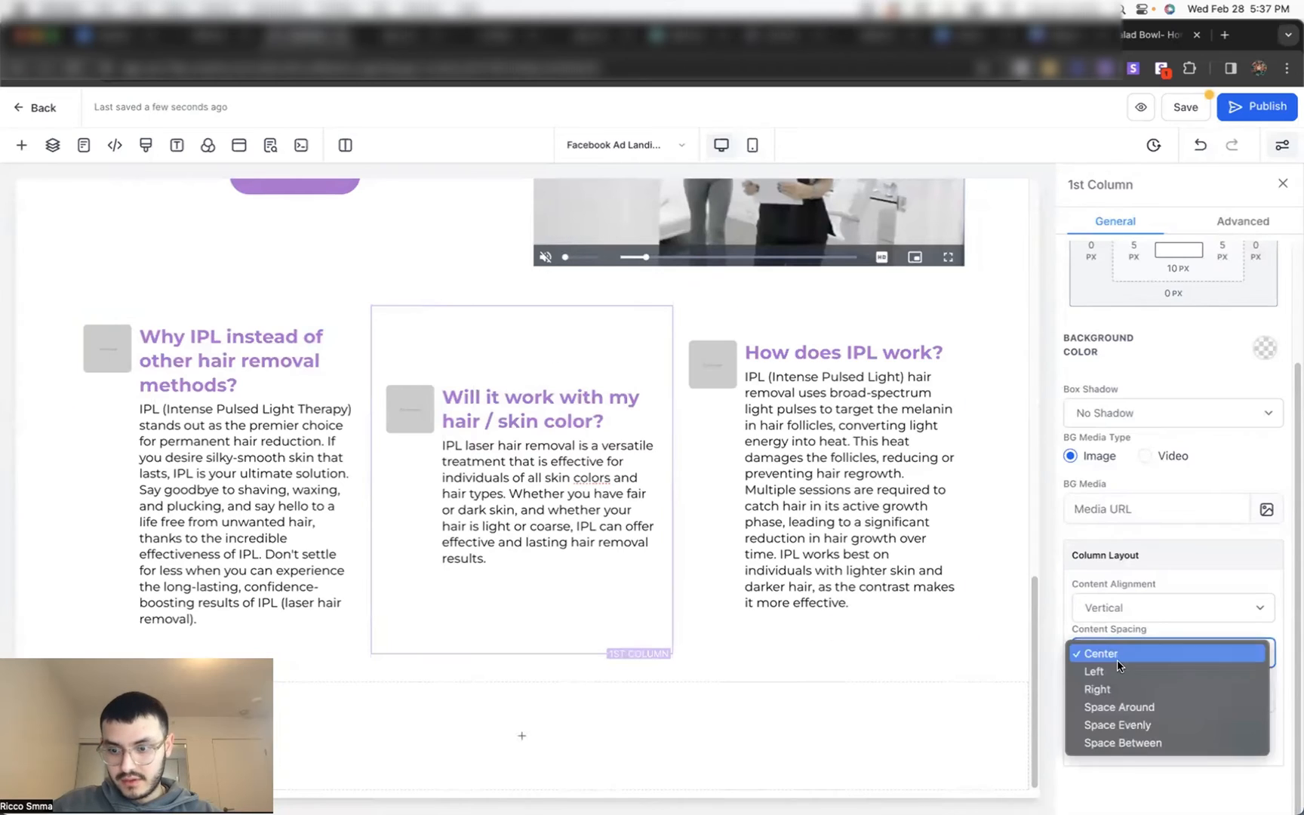
click(1100, 675)
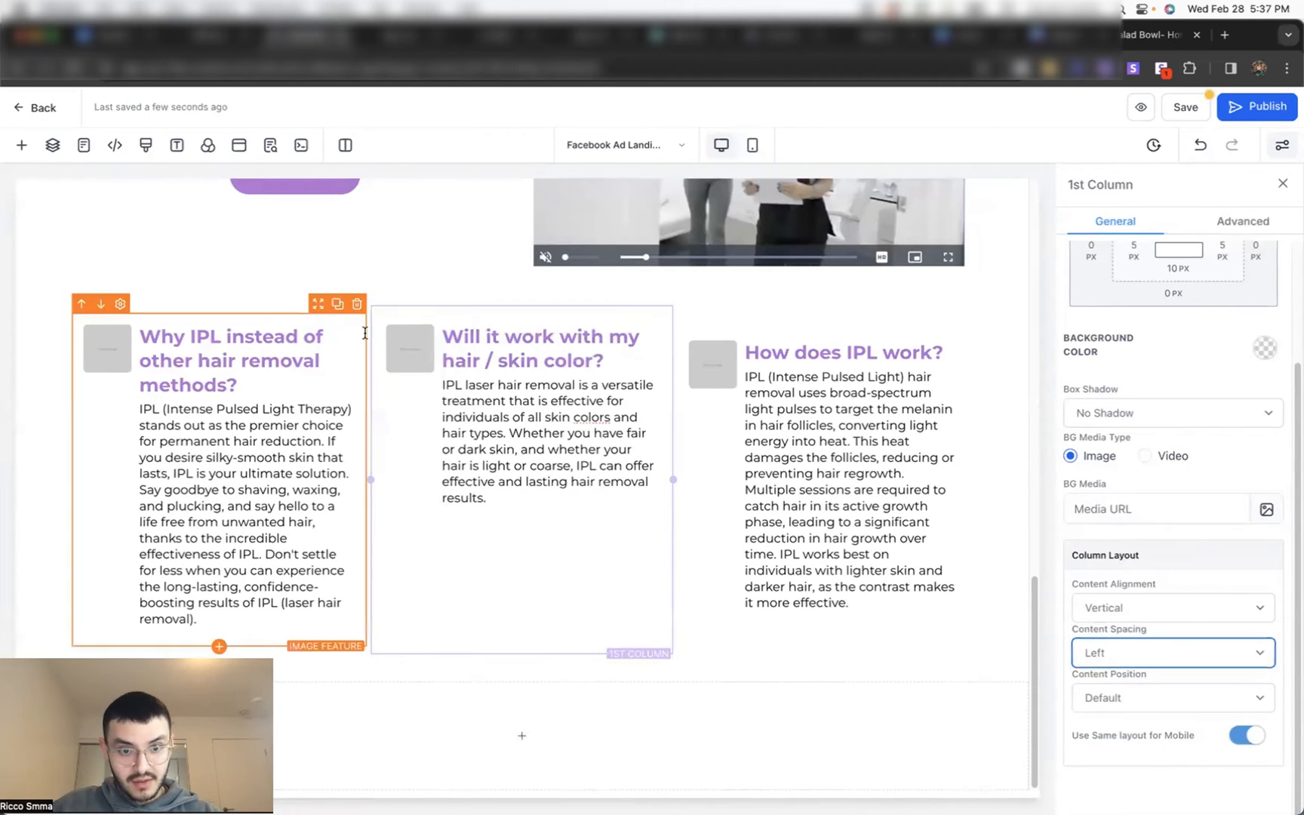
click(764, 320)
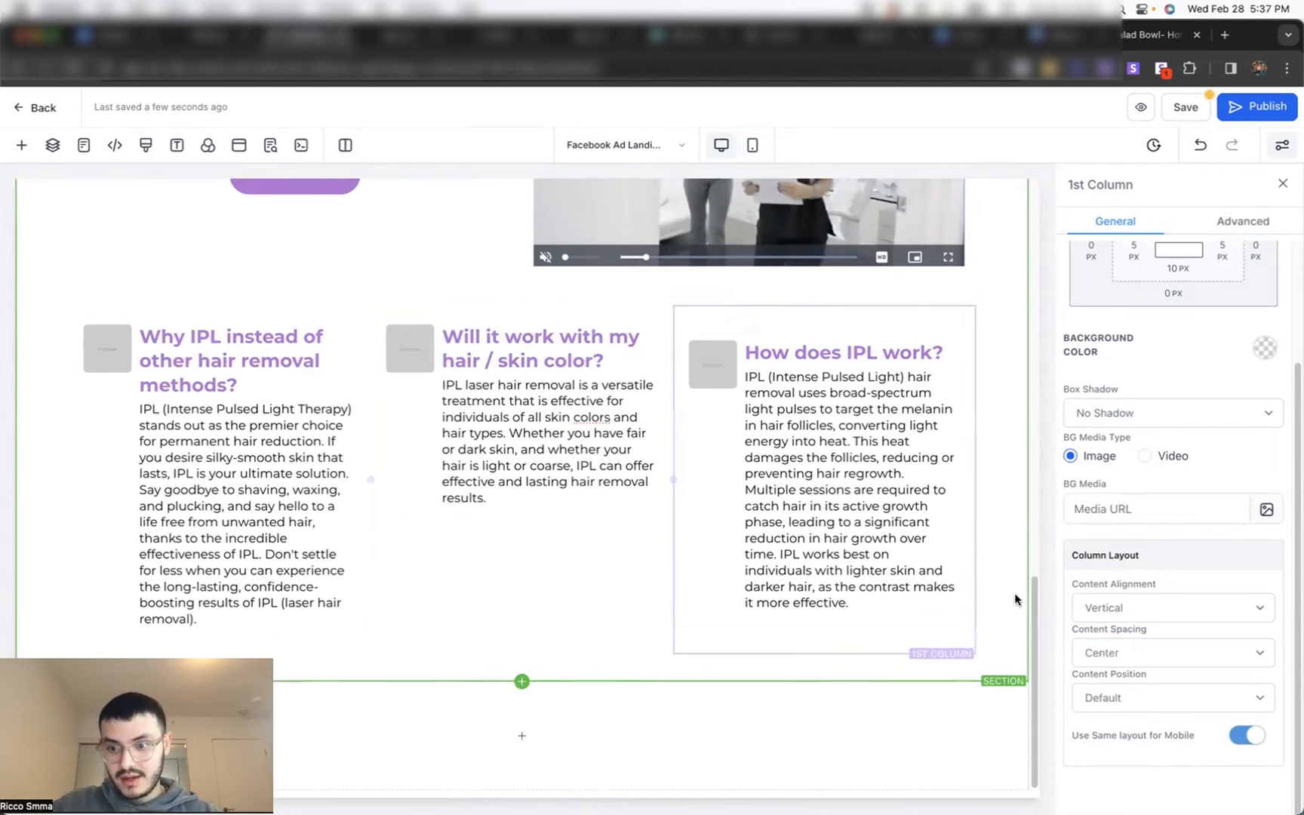
click(1089, 653)
click(1091, 671)
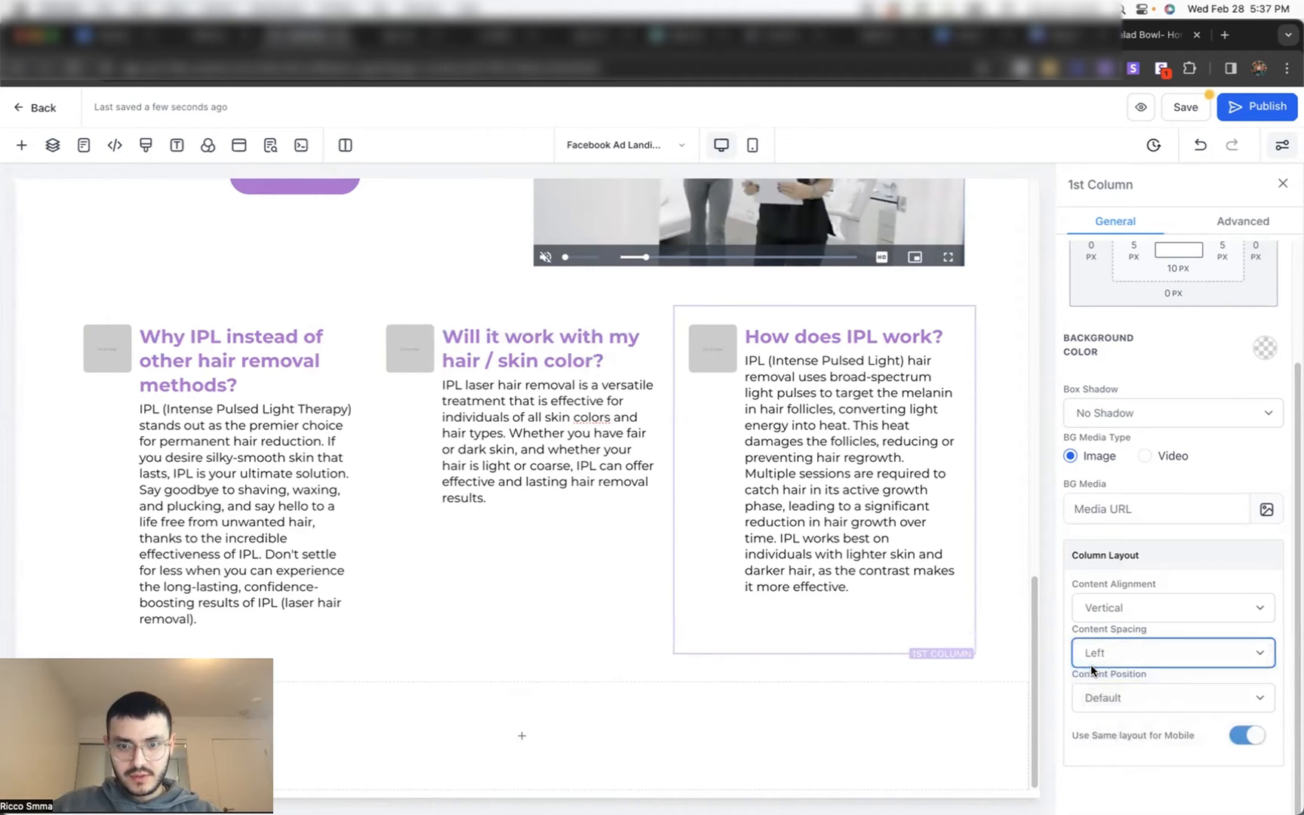
Step: In Canva, search the elements for "paint brush" and add a brush graphic in color B16DD3 to the blank page 7
click(816, 285)
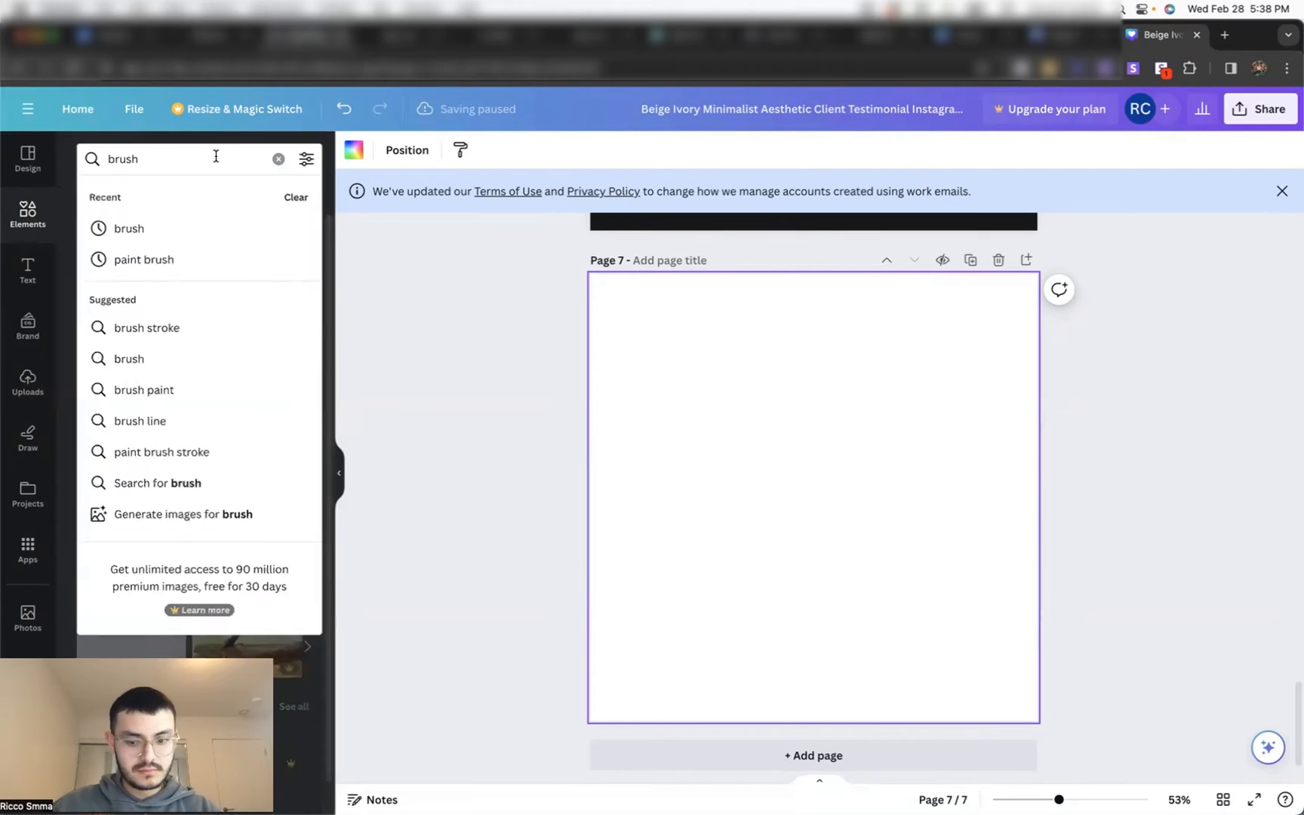
text(paint brush)
key(Return)
click(277, 371)
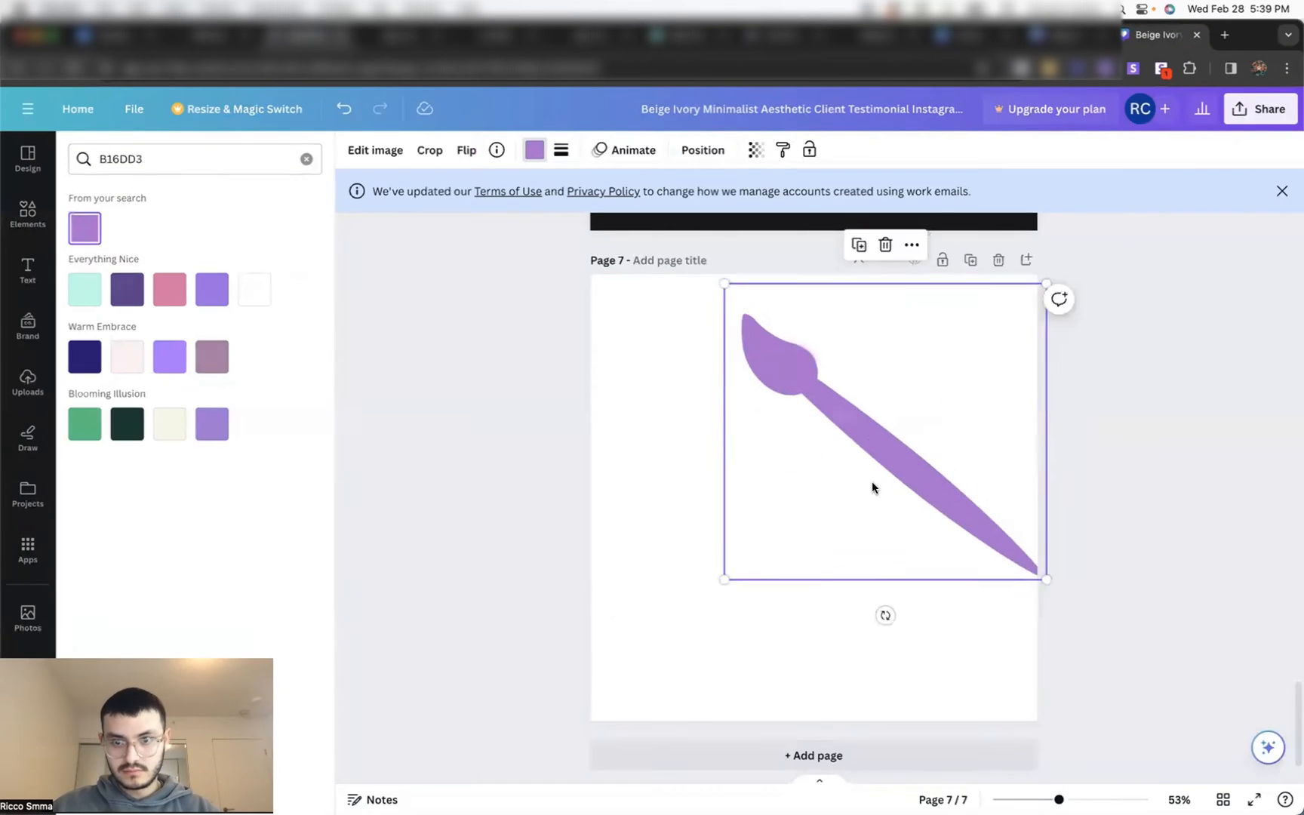
Step: Move and enlarge the purple brush so it fills page 7, and download the design
drag(873, 486, 792, 547)
drag(1010, 677, 1034, 702)
click(1260, 109)
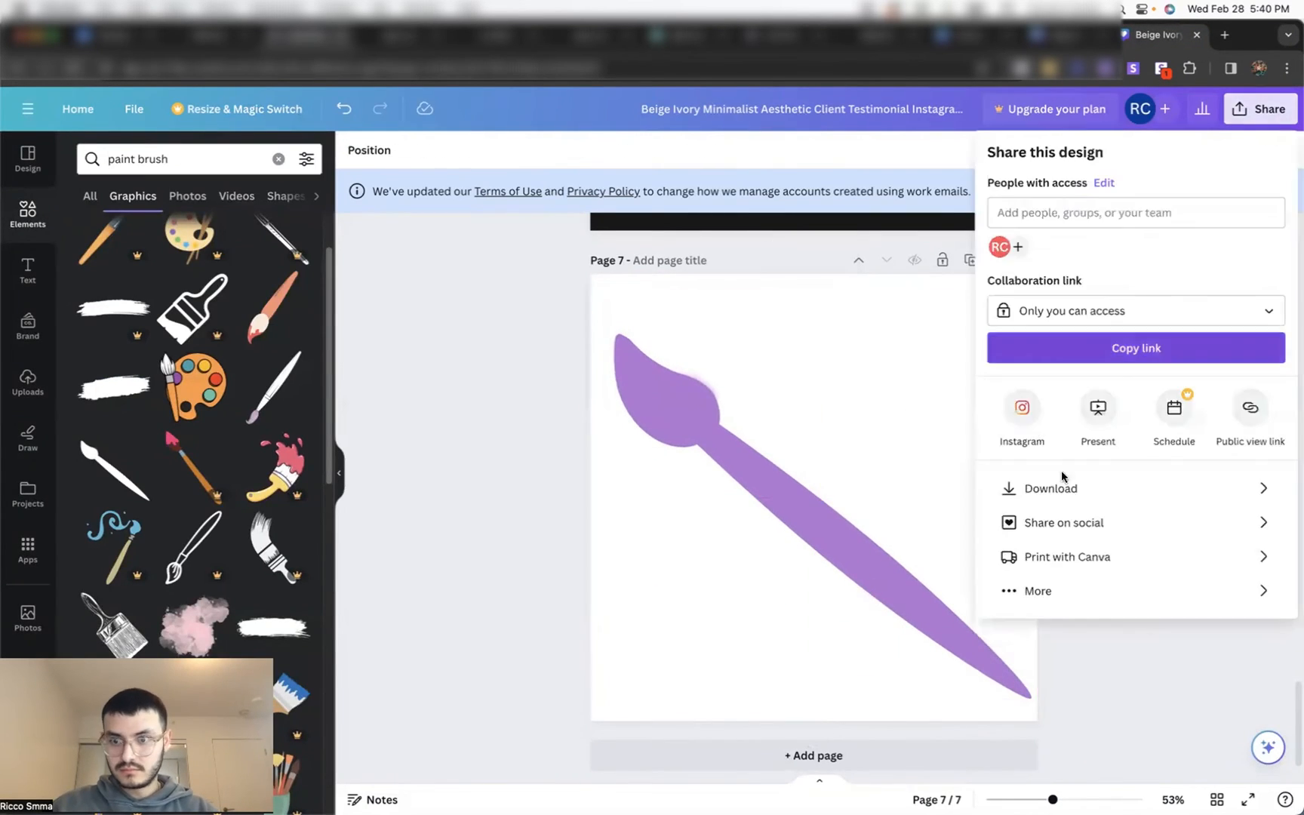
click(1051, 486)
click(1135, 460)
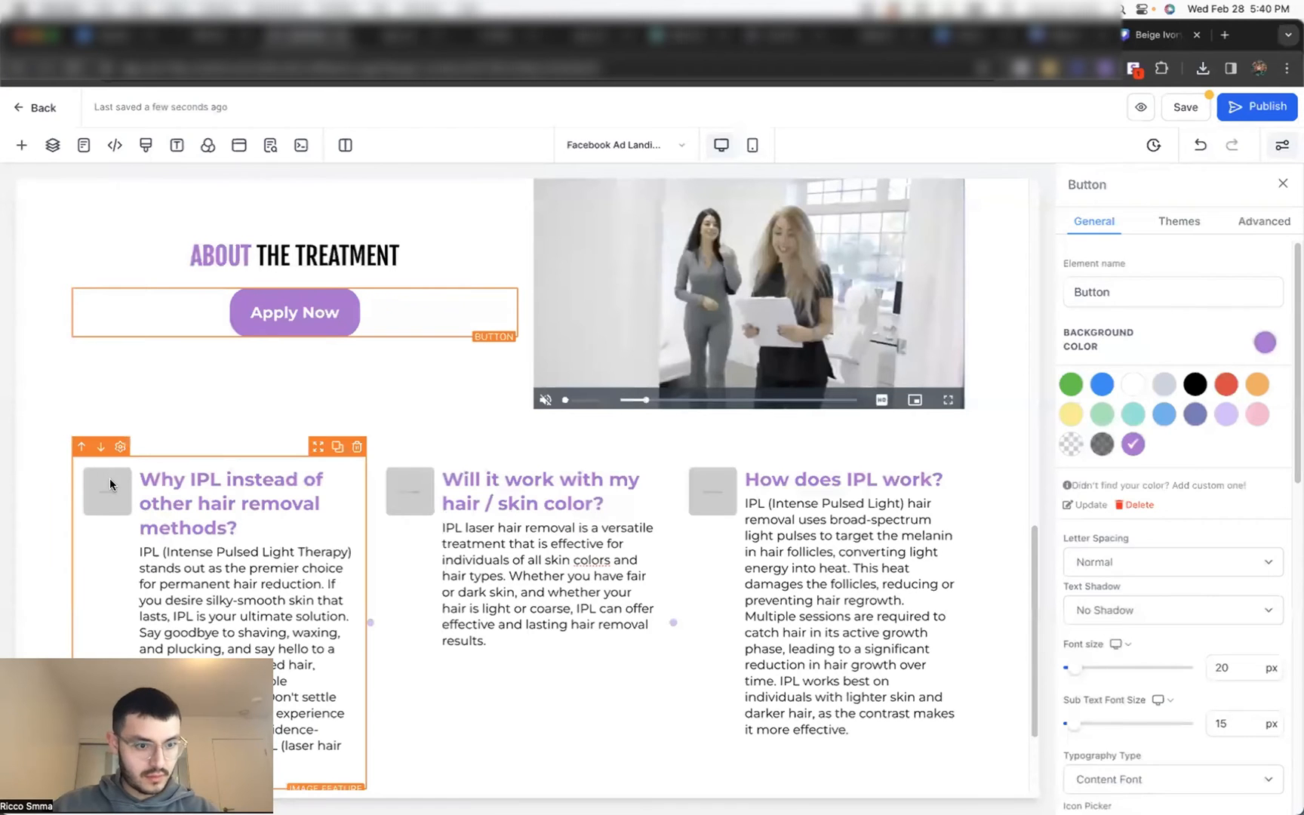
Step: In the page builder, upload the downloaded brush image to the media library and use it as the first feature's image
click(108, 478)
scroll(1222, 562, down, 1)
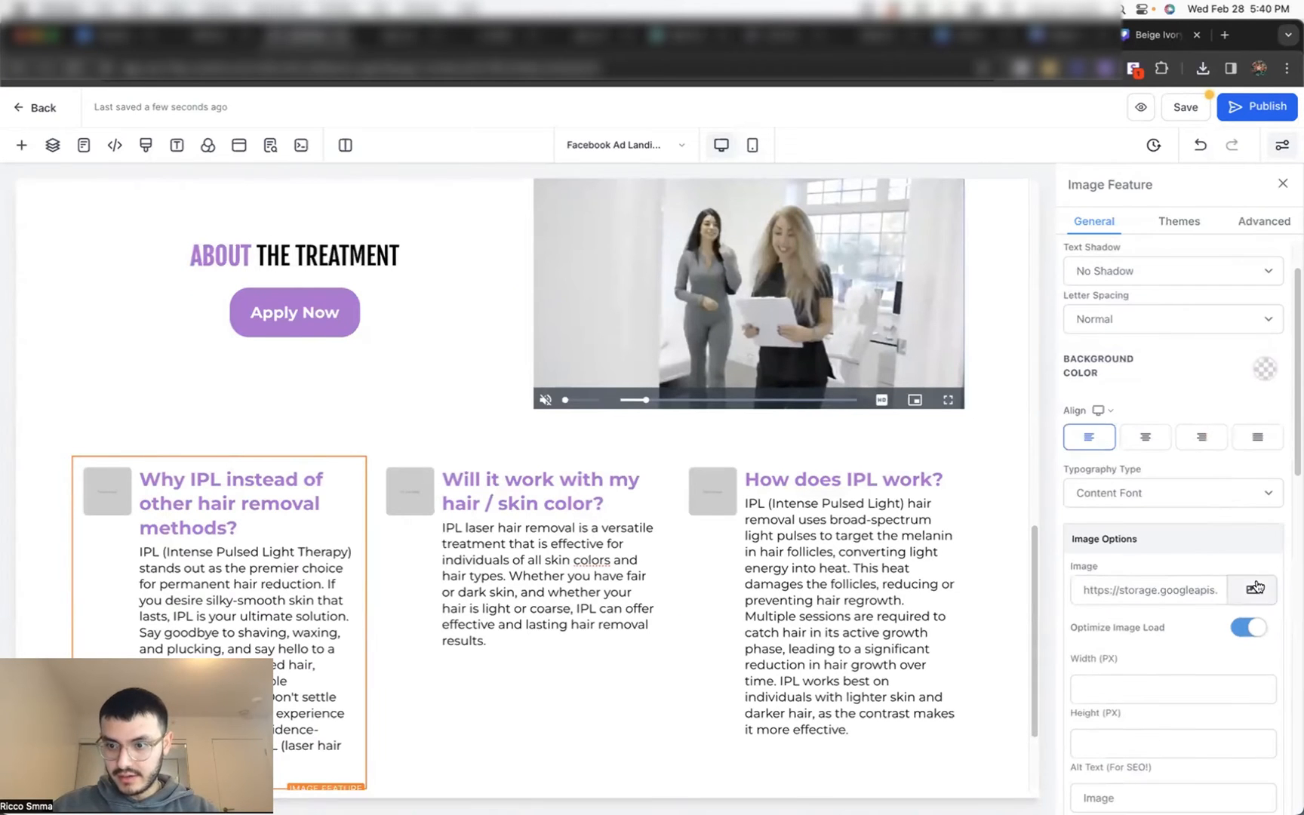
click(1256, 587)
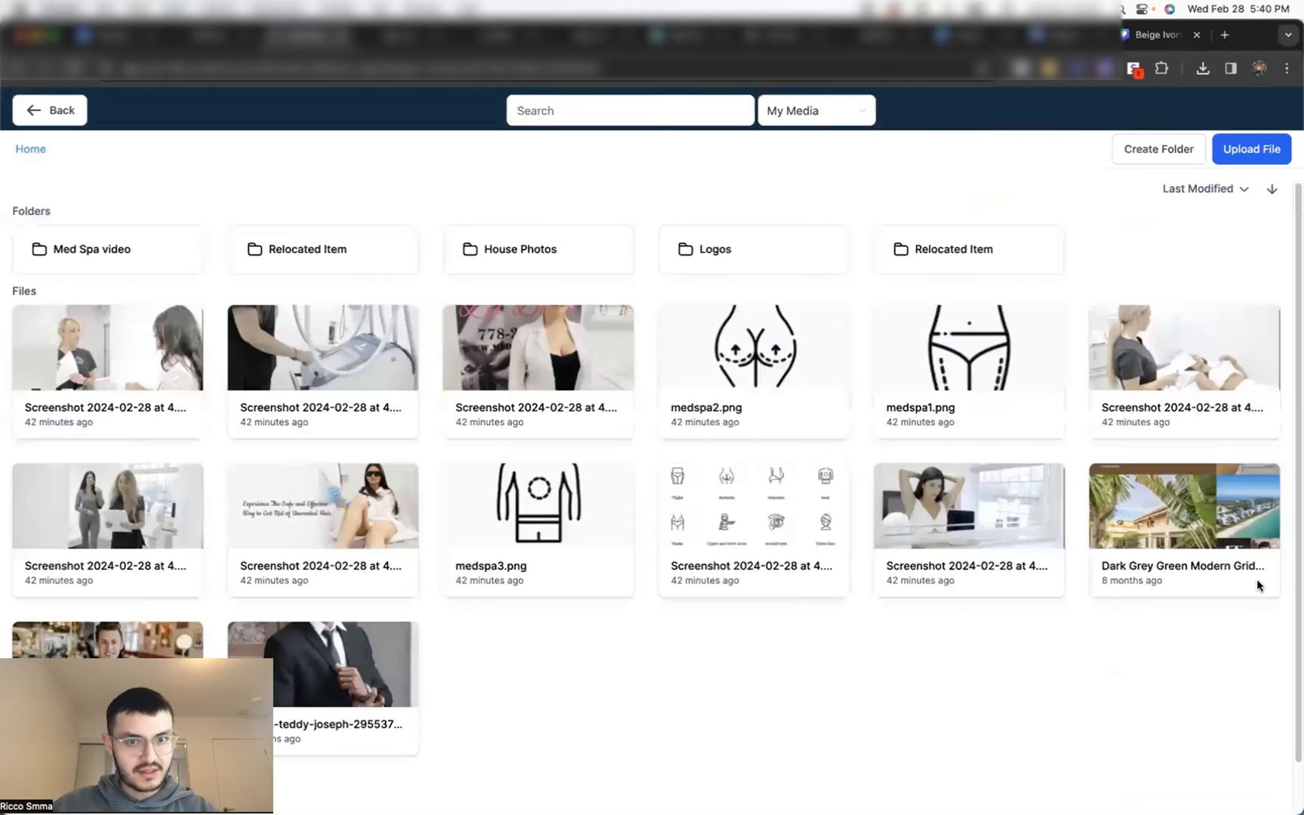
click(1232, 150)
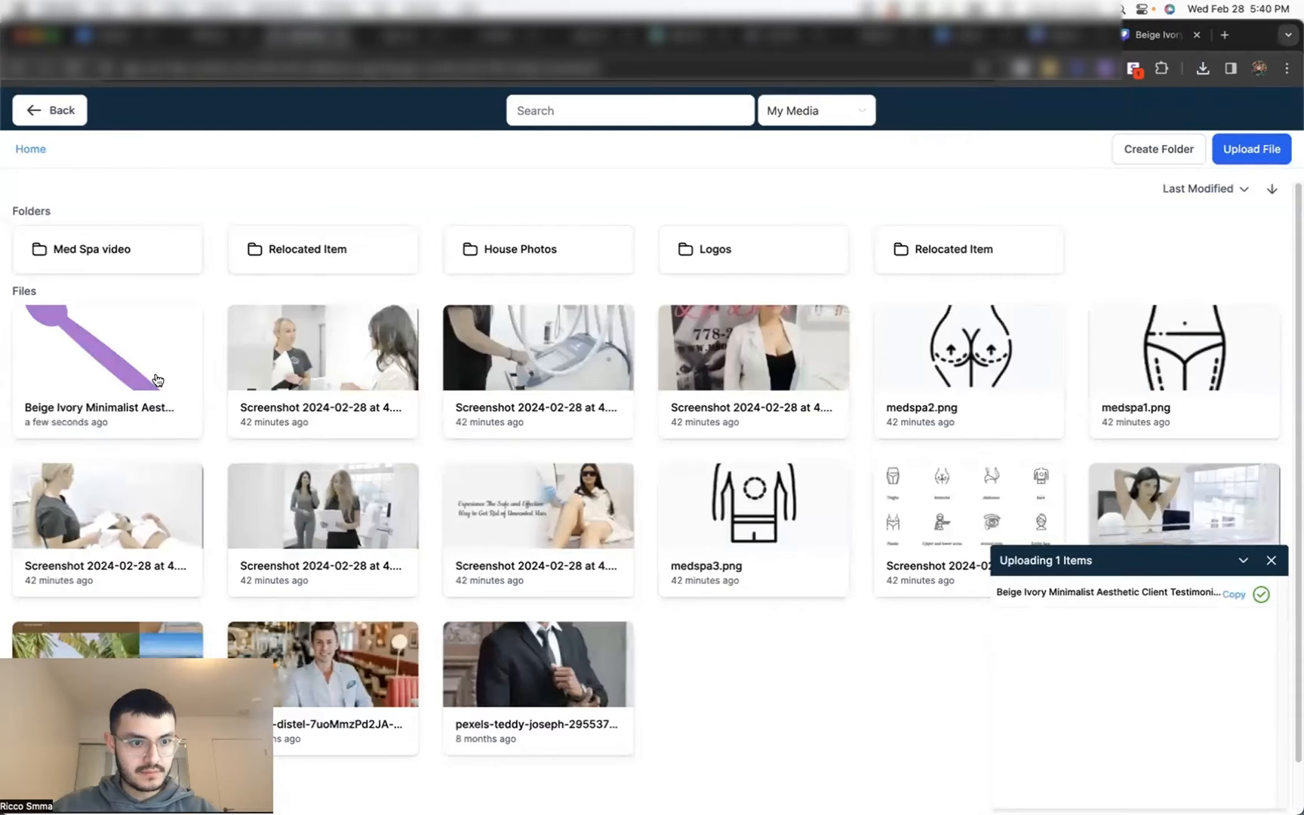
click(159, 377)
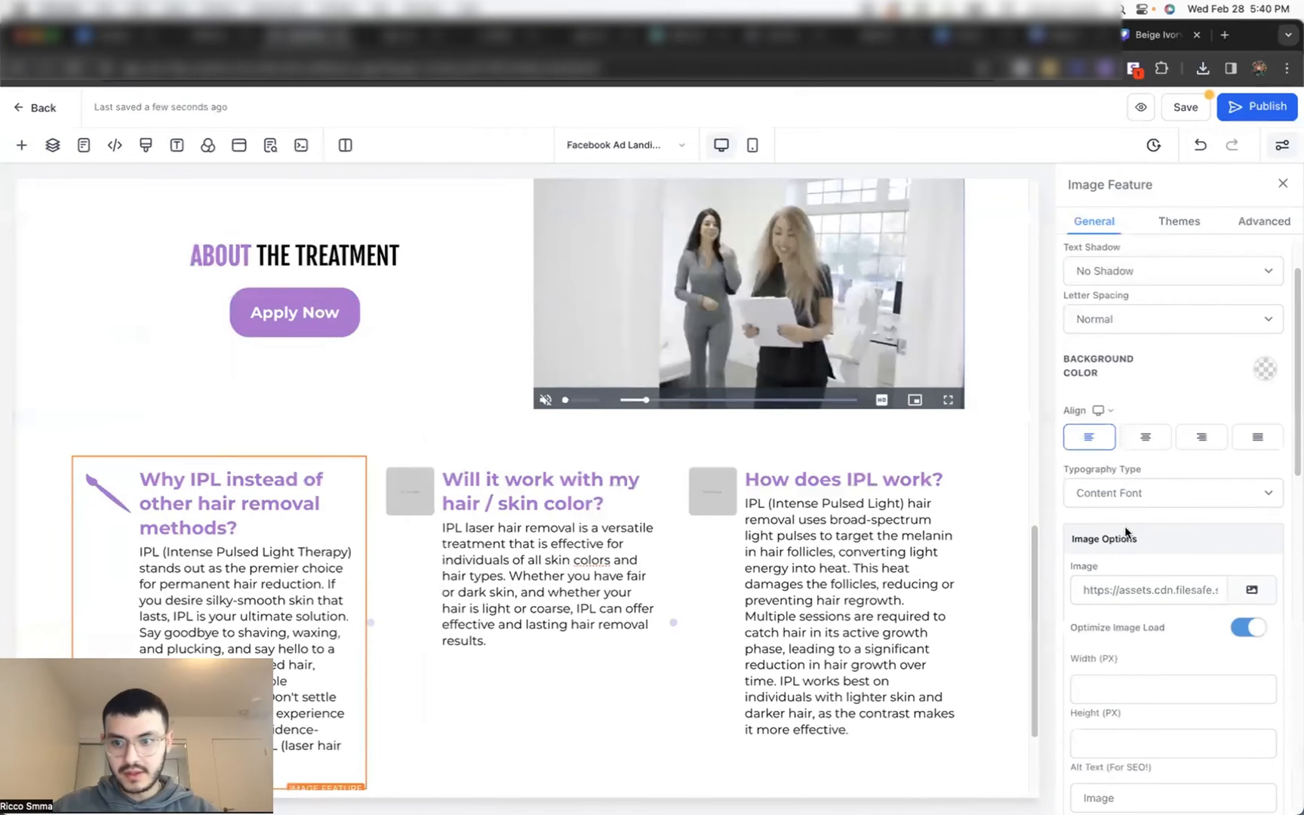
Step: Copy the first feature's image URL and use it as the image of the second and third features
triple_click(1138, 597)
key(super+c)
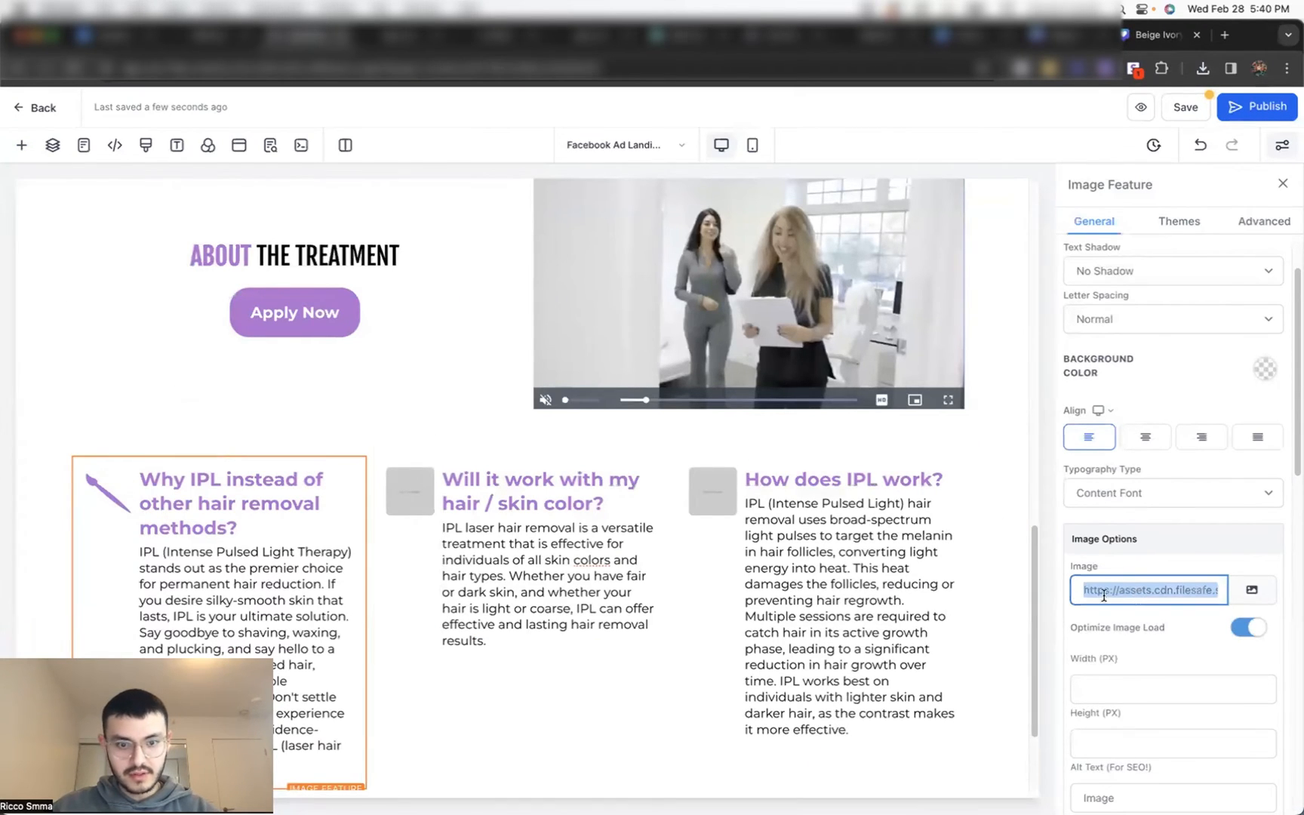
click(404, 483)
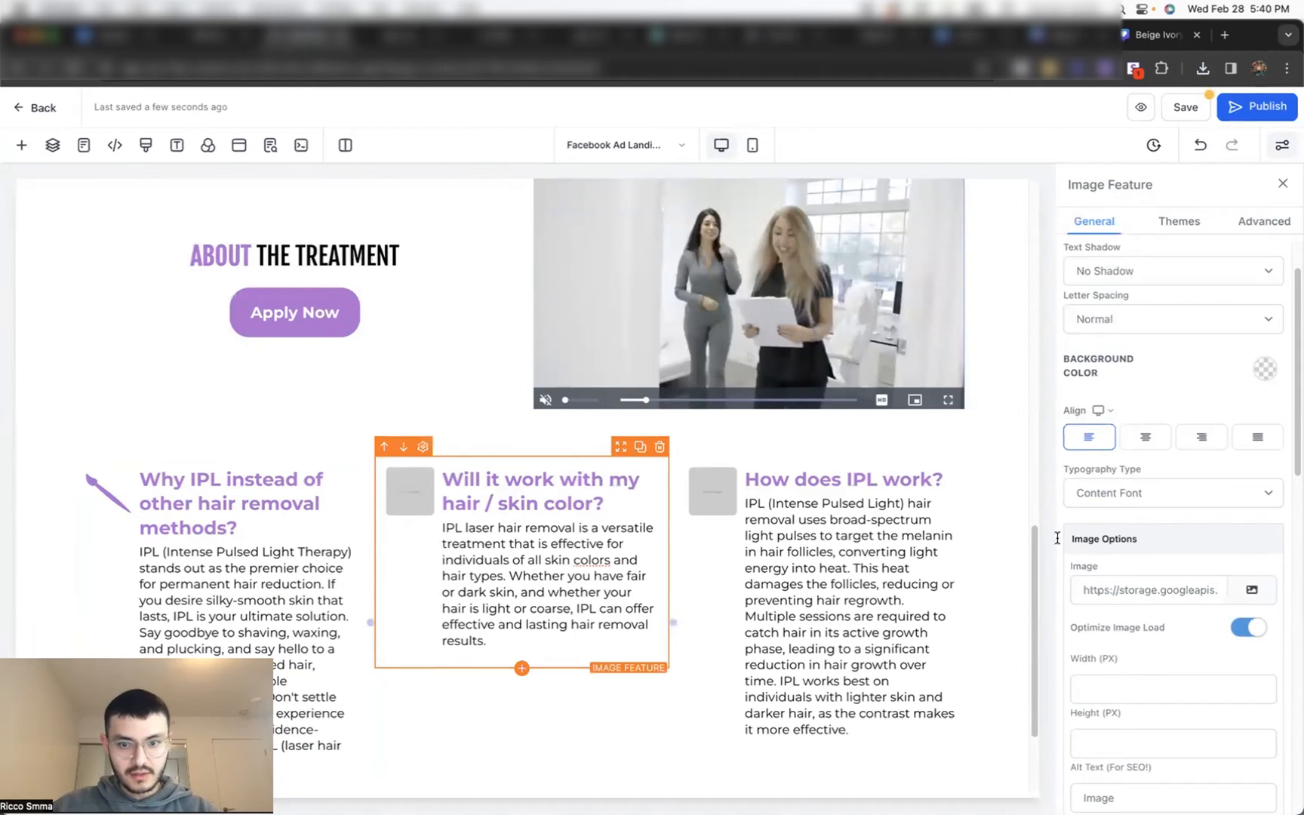
triple_click(1127, 597)
key(super+v)
click(713, 491)
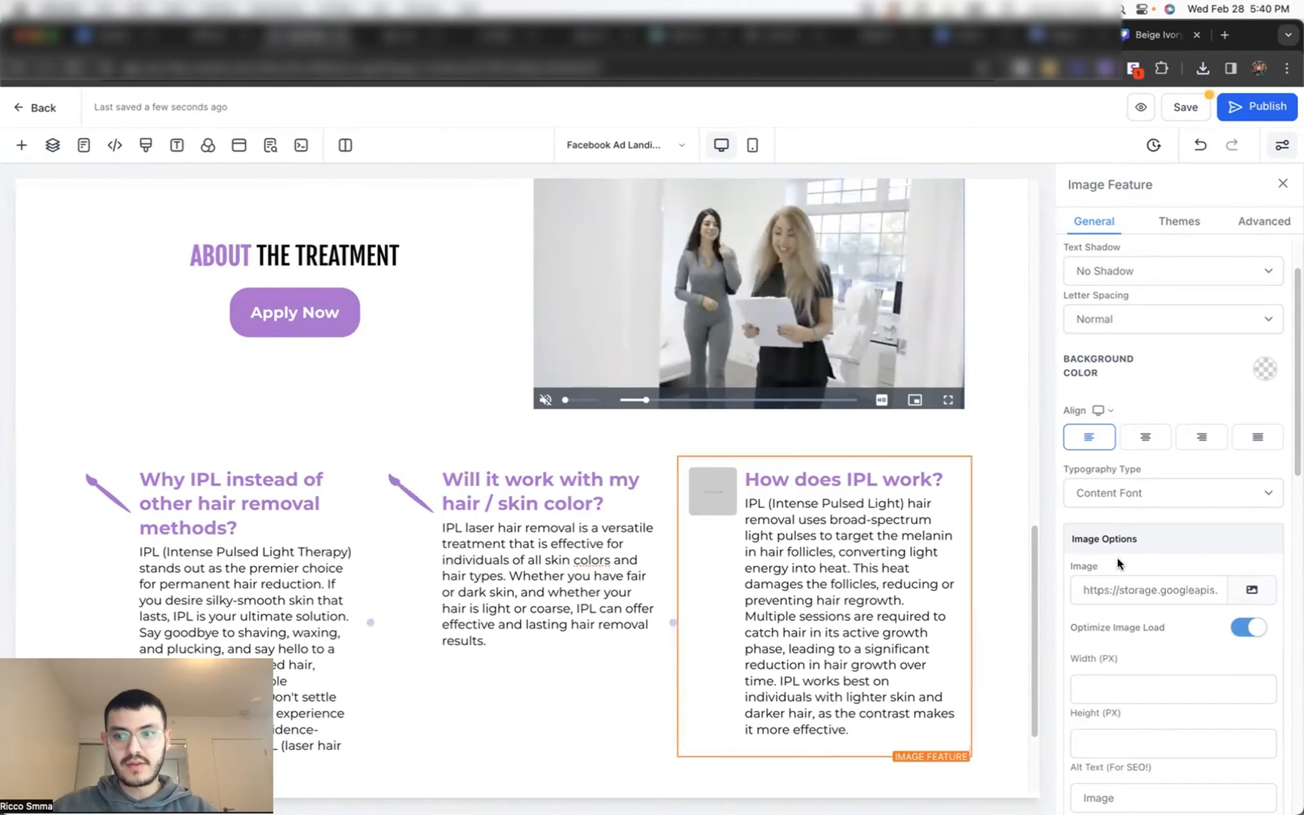
triple_click(1137, 593)
key(super+v)
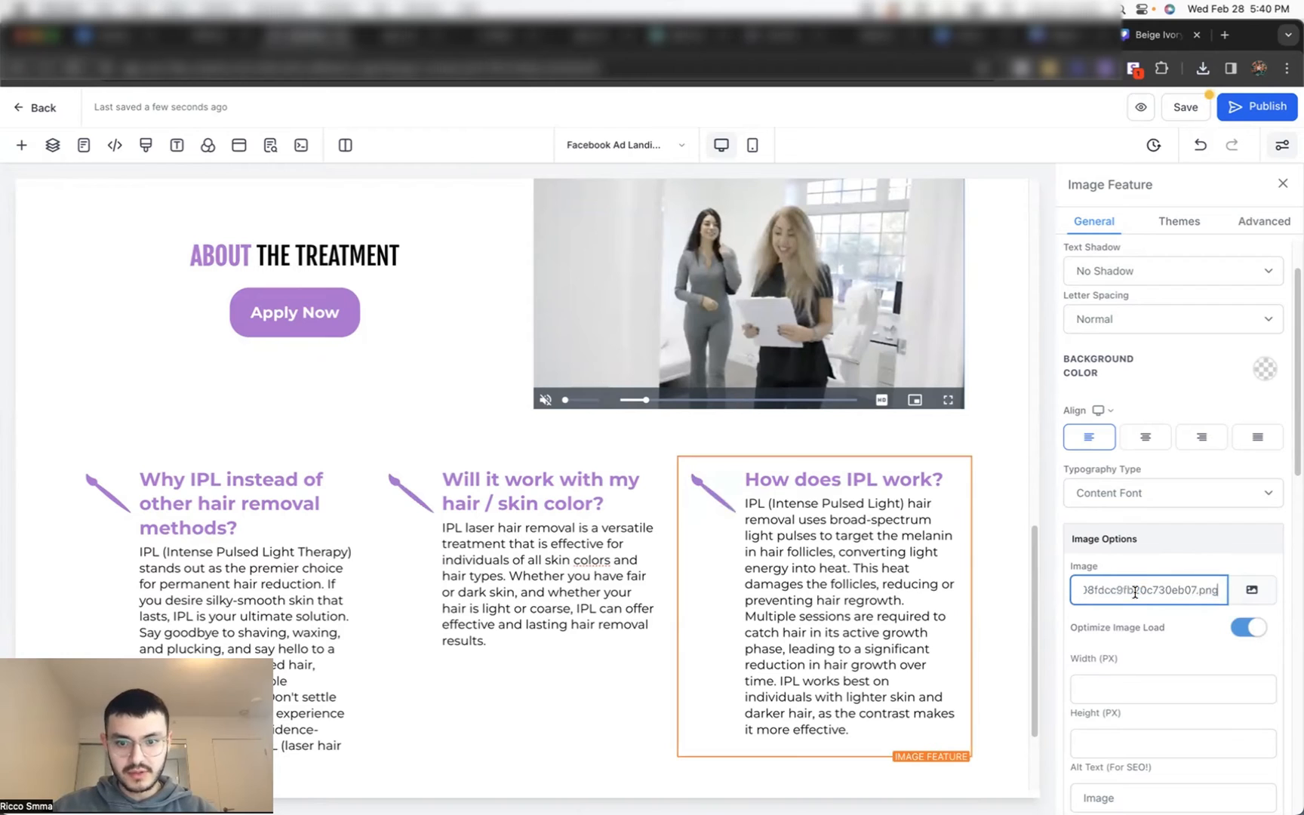
Step: Review the page layout from the survey through the treatment video to the three IPL features
scroll(550, 300, up, 5)
scroll(550, 300, down, 3)
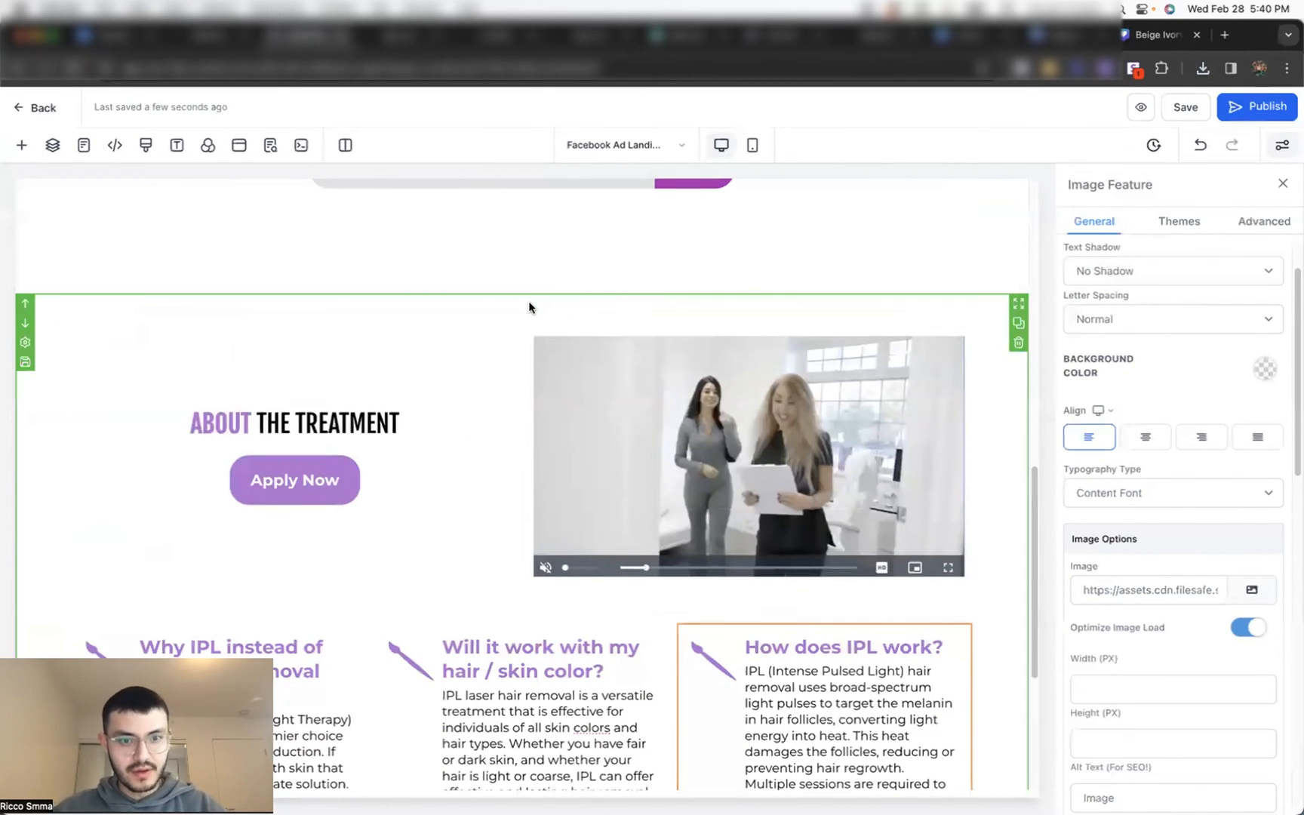
scroll(529, 306, up, 3)
scroll(529, 300, up, 5)
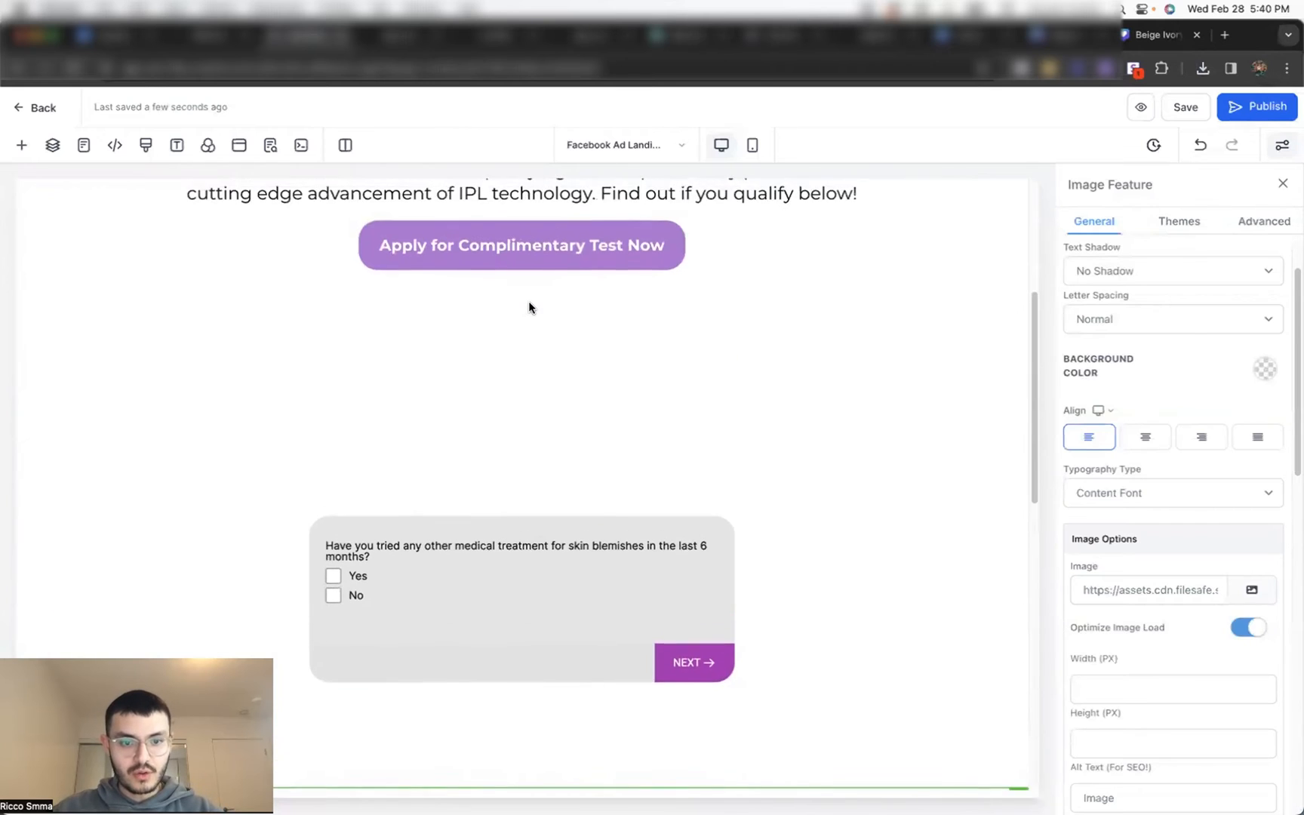
scroll(529, 301, down, 5)
scroll(529, 301, down, 5)
scroll(529, 301, up, 1)
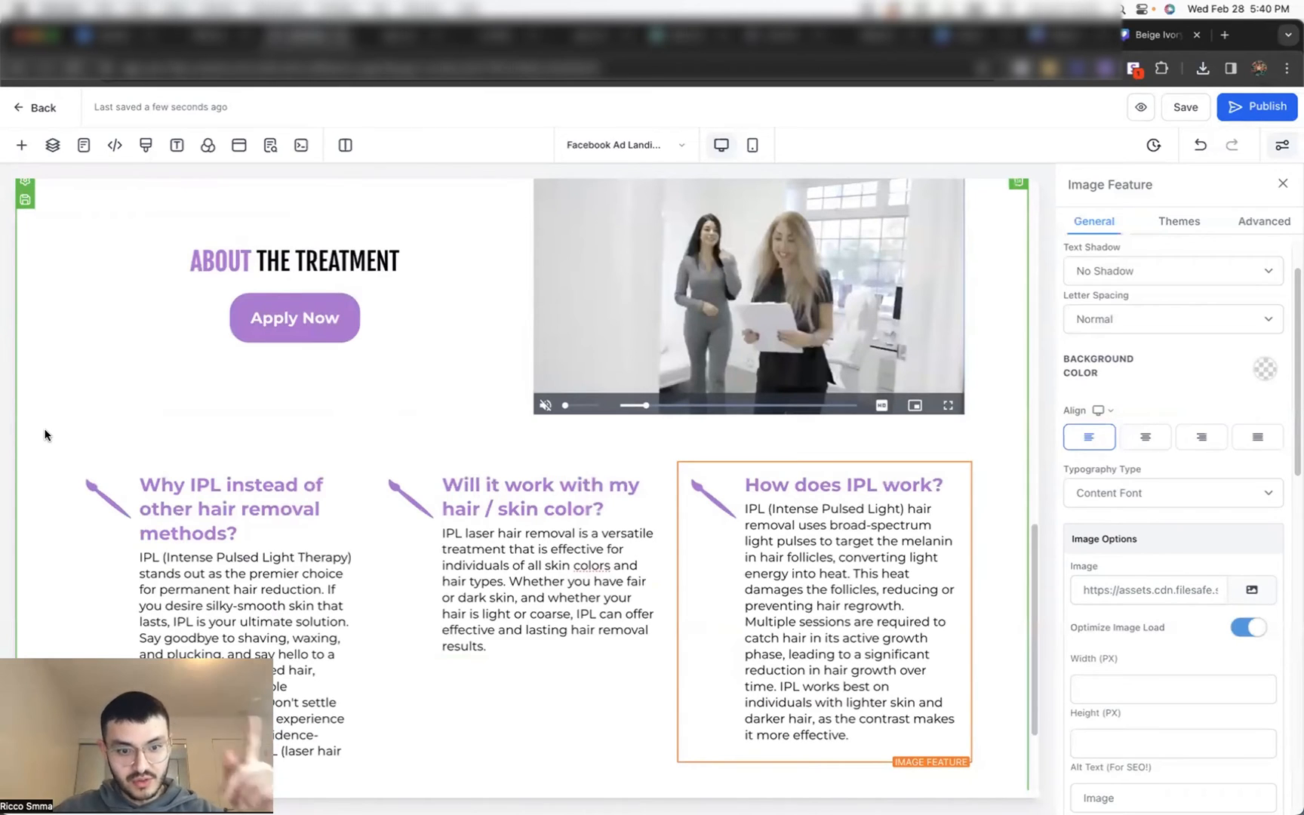
Step: Move the three-column IPL features row out of the treatment section into the empty section below it
scroll(44, 435, down, 1)
scroll(45, 435, down, 4)
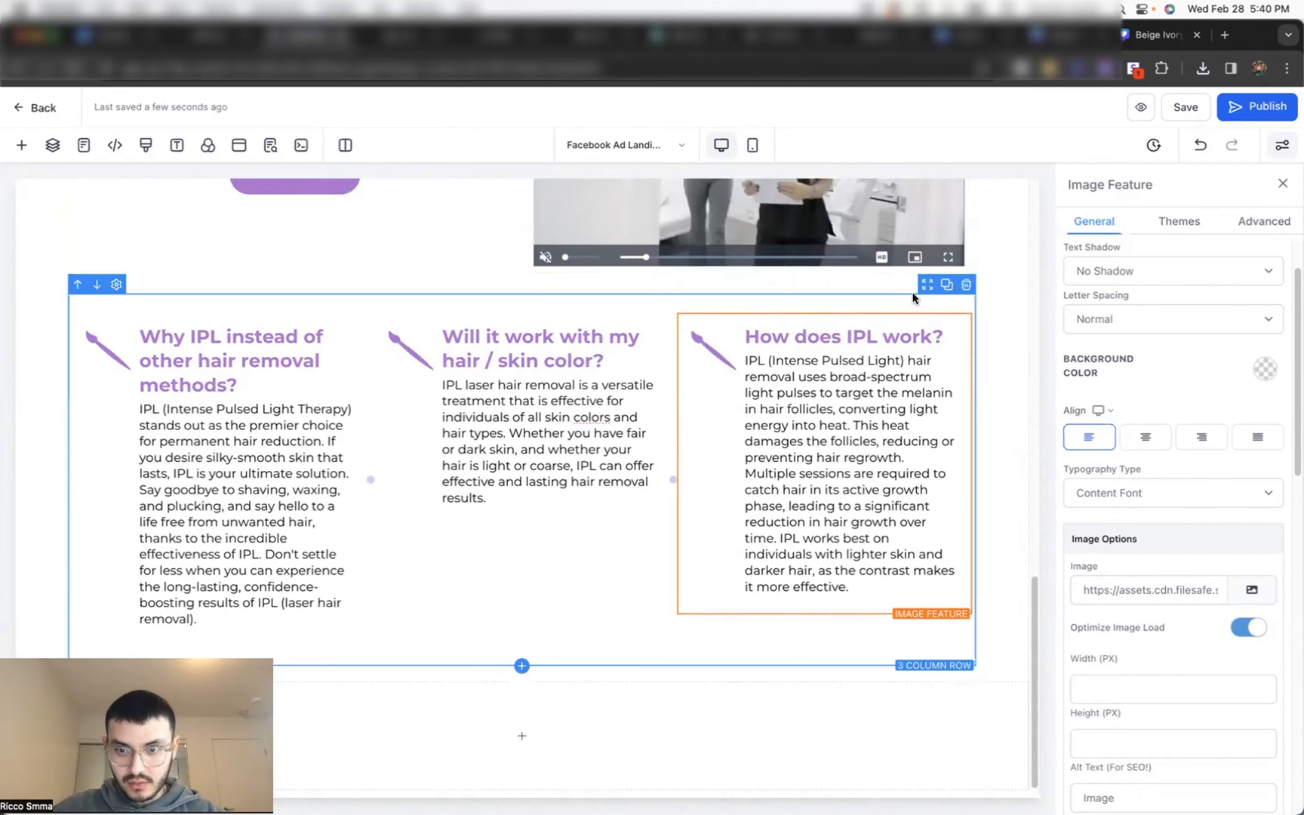
drag(927, 293, 554, 732)
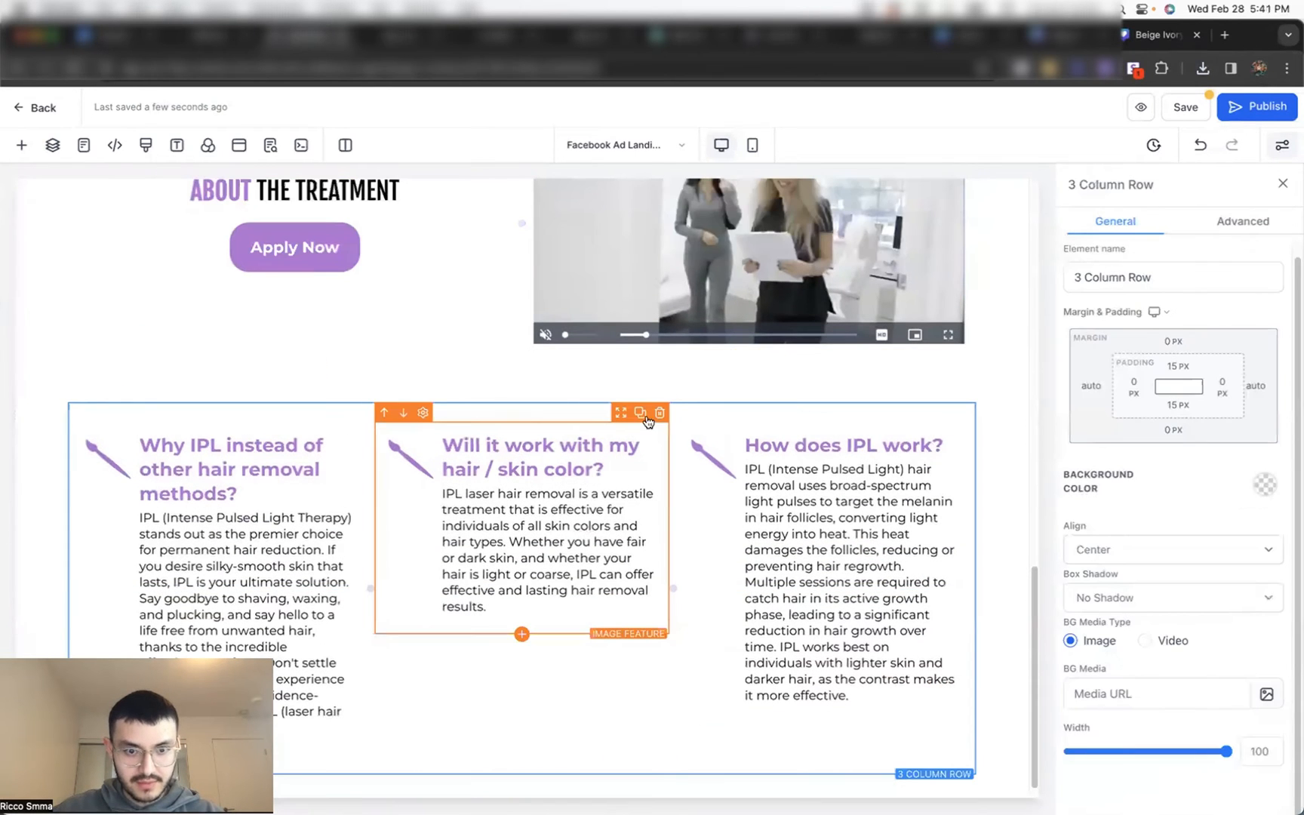
Step: Set the background color of the About the Treatment section to the saved brand purple
click(644, 385)
scroll(657, 369, up, 4)
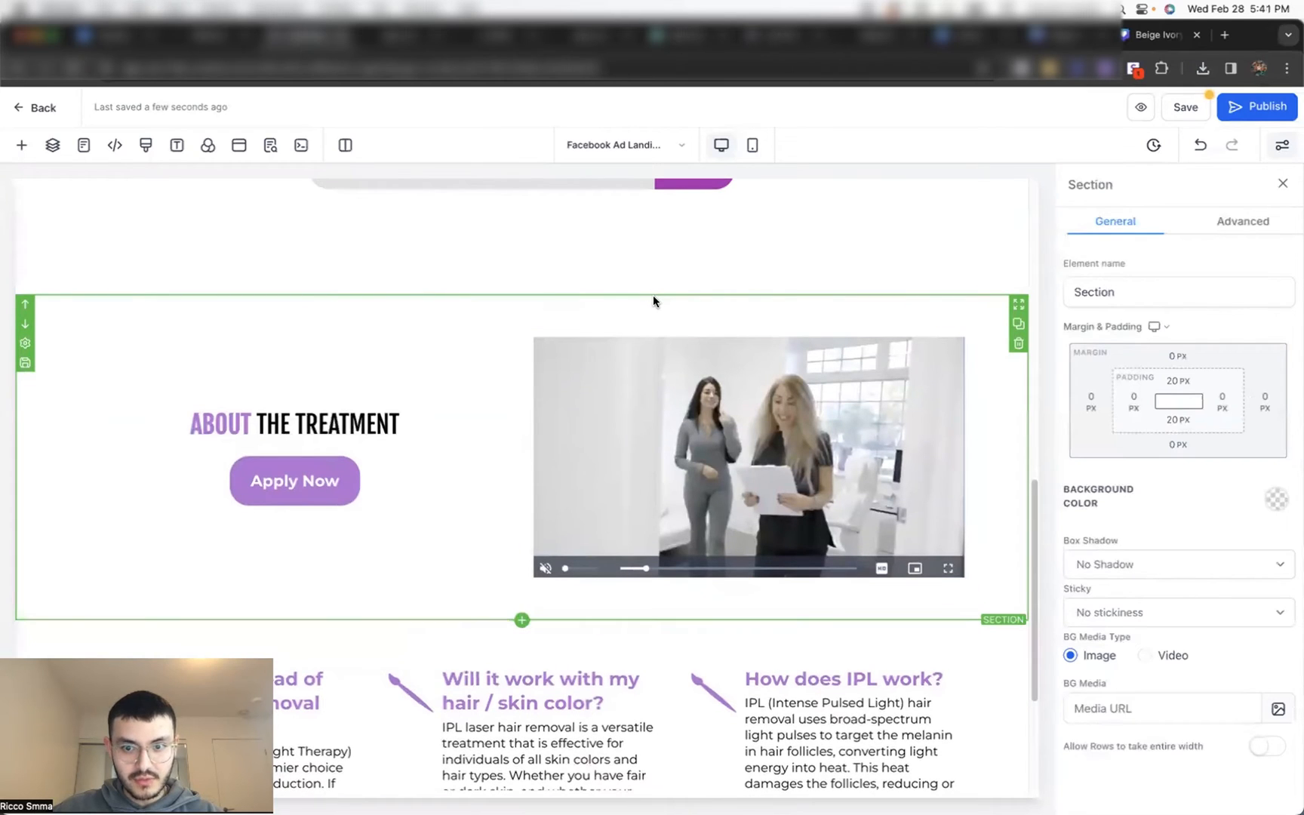
click(1277, 499)
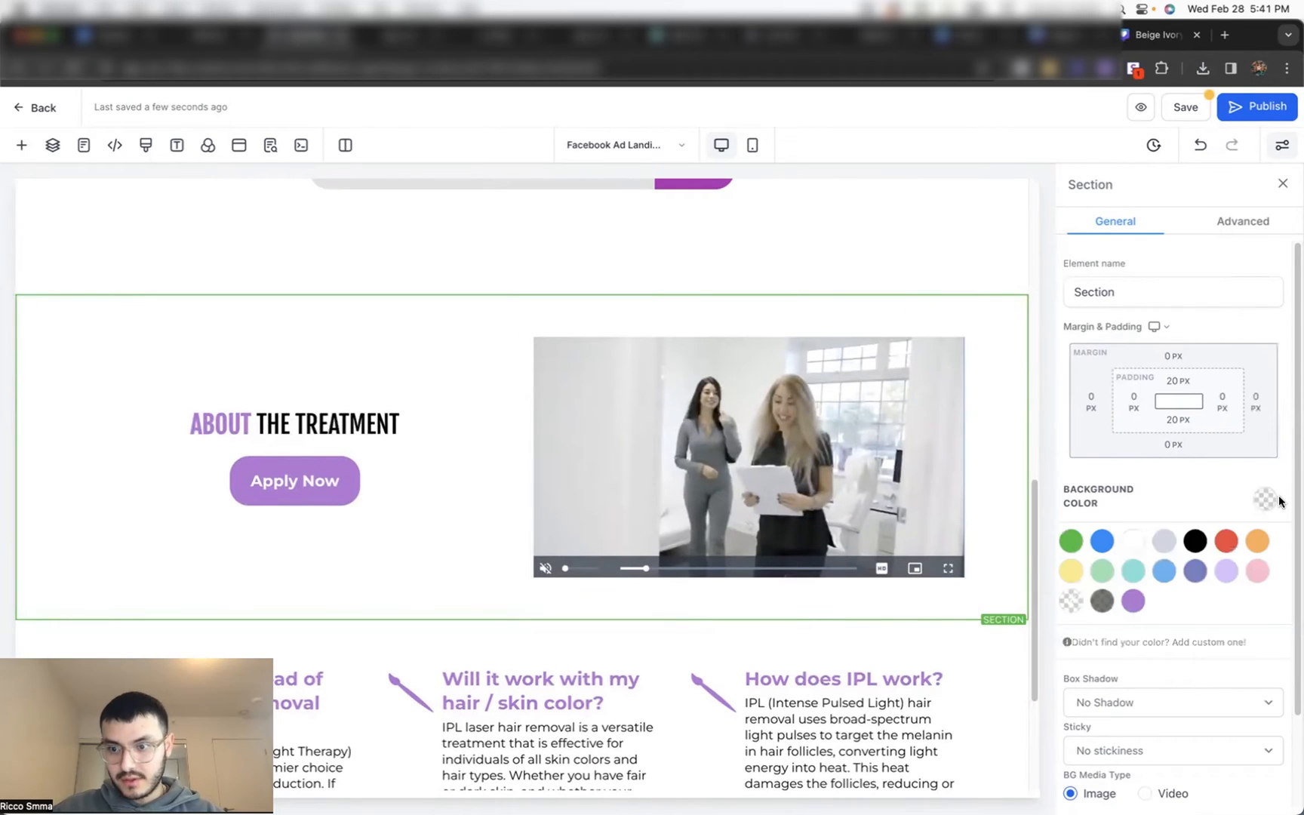
click(1134, 602)
Step: Set the bold text color of the About the Treatment headline to white
click(245, 428)
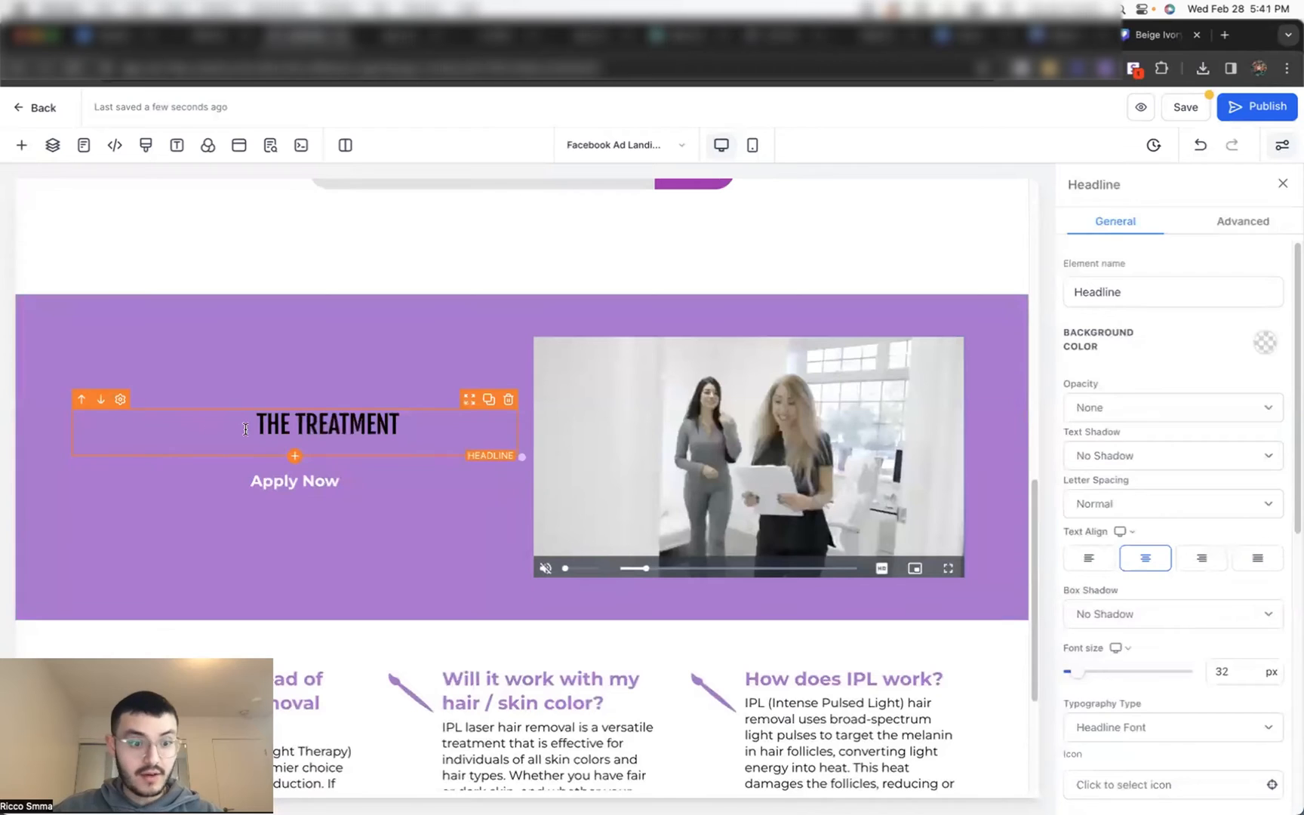
scroll(1165, 520, down, 5)
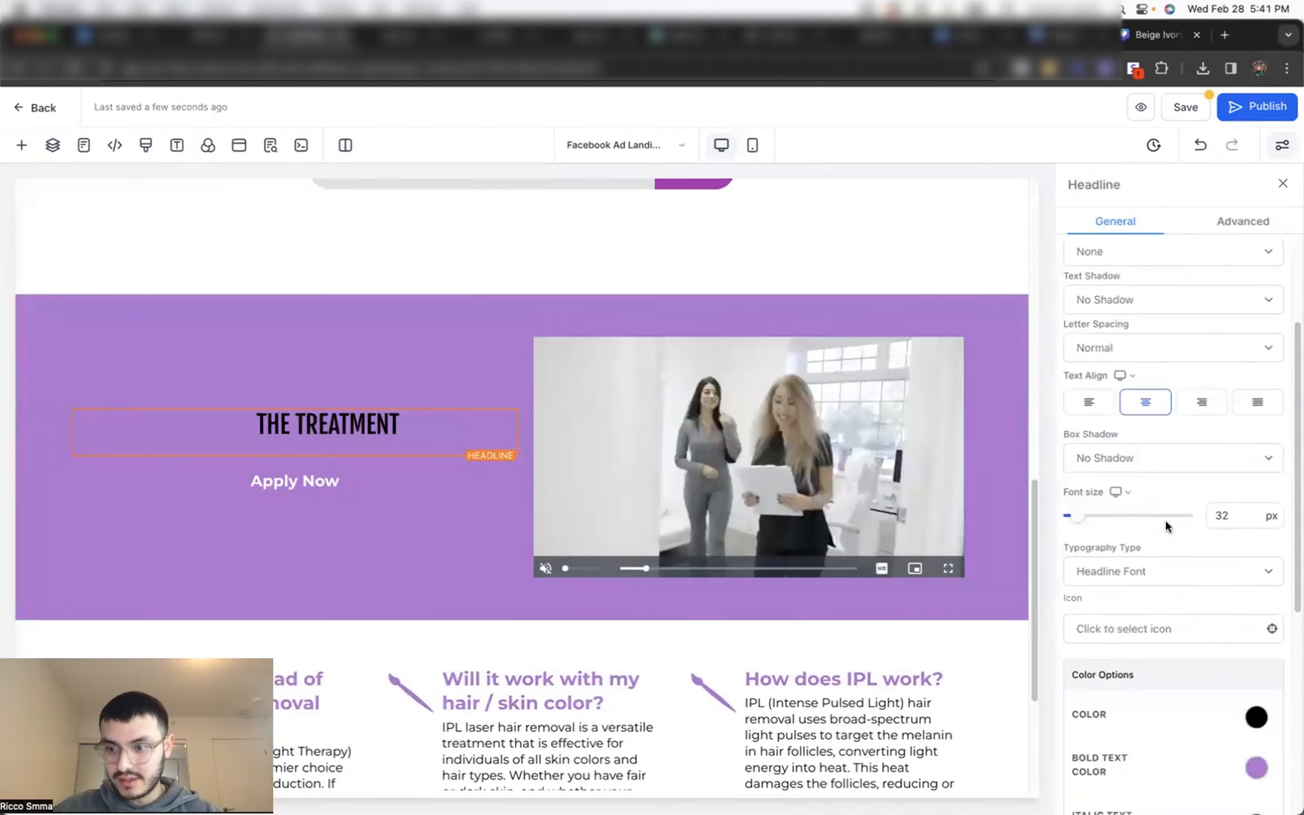
click(1257, 544)
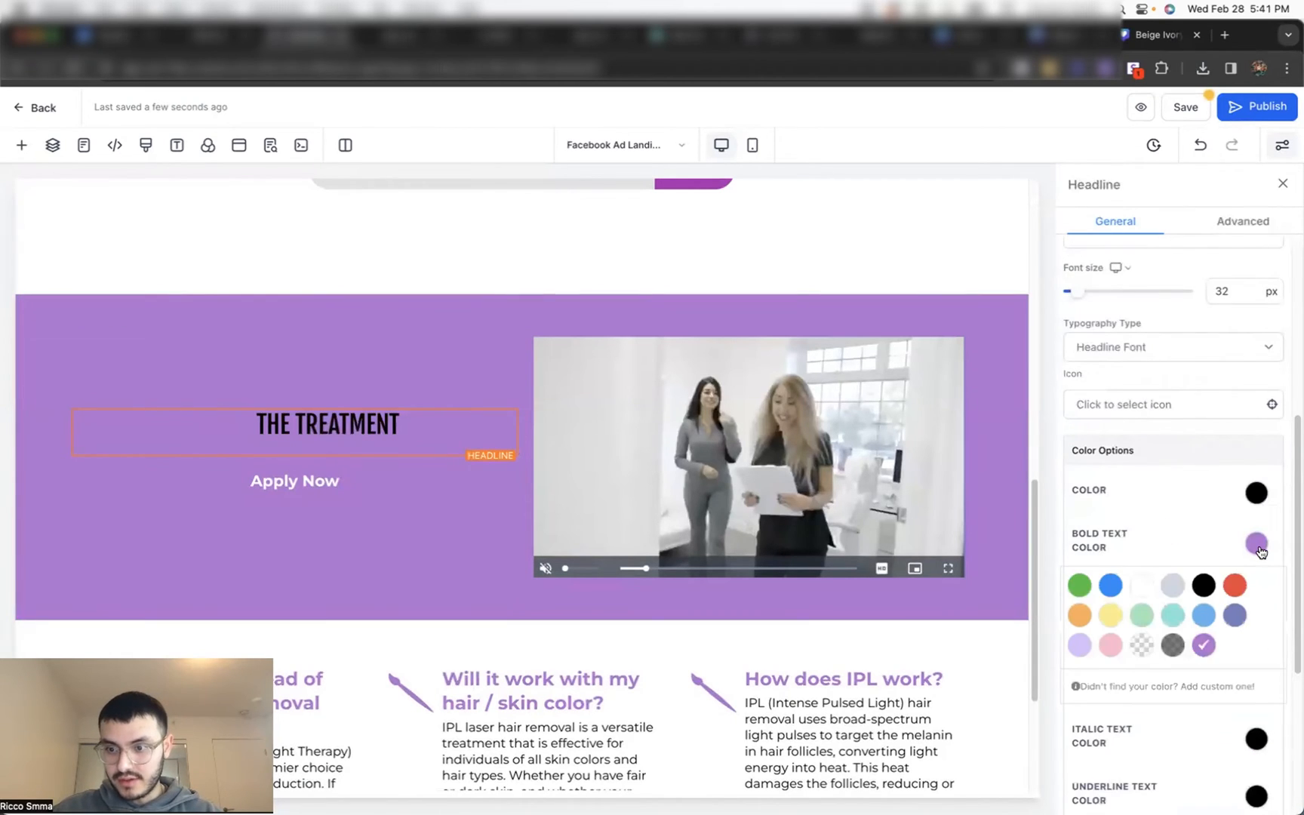
click(1143, 586)
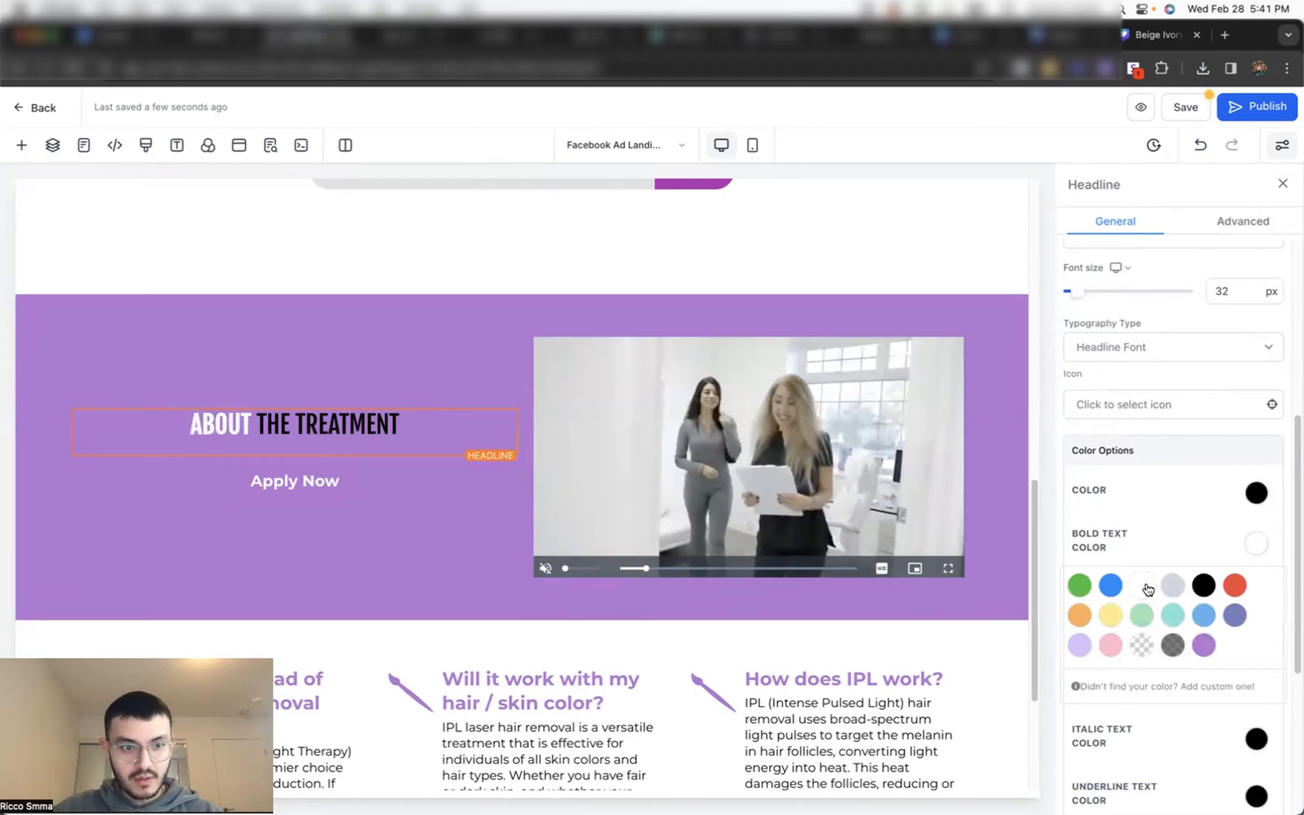
Step: Give the Apply Now button in the treatment section a white background and purple text
click(315, 491)
scroll(1227, 473, up, 7)
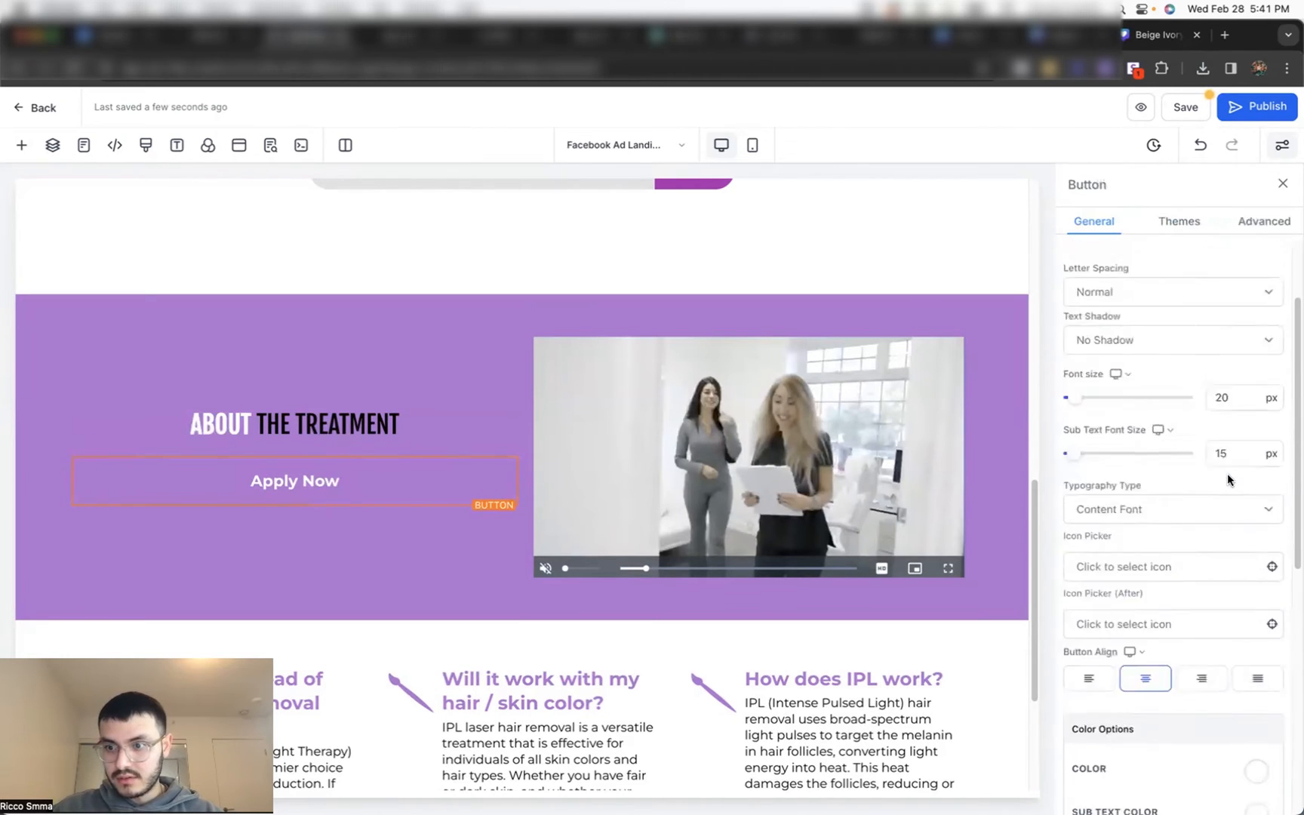
click(1264, 343)
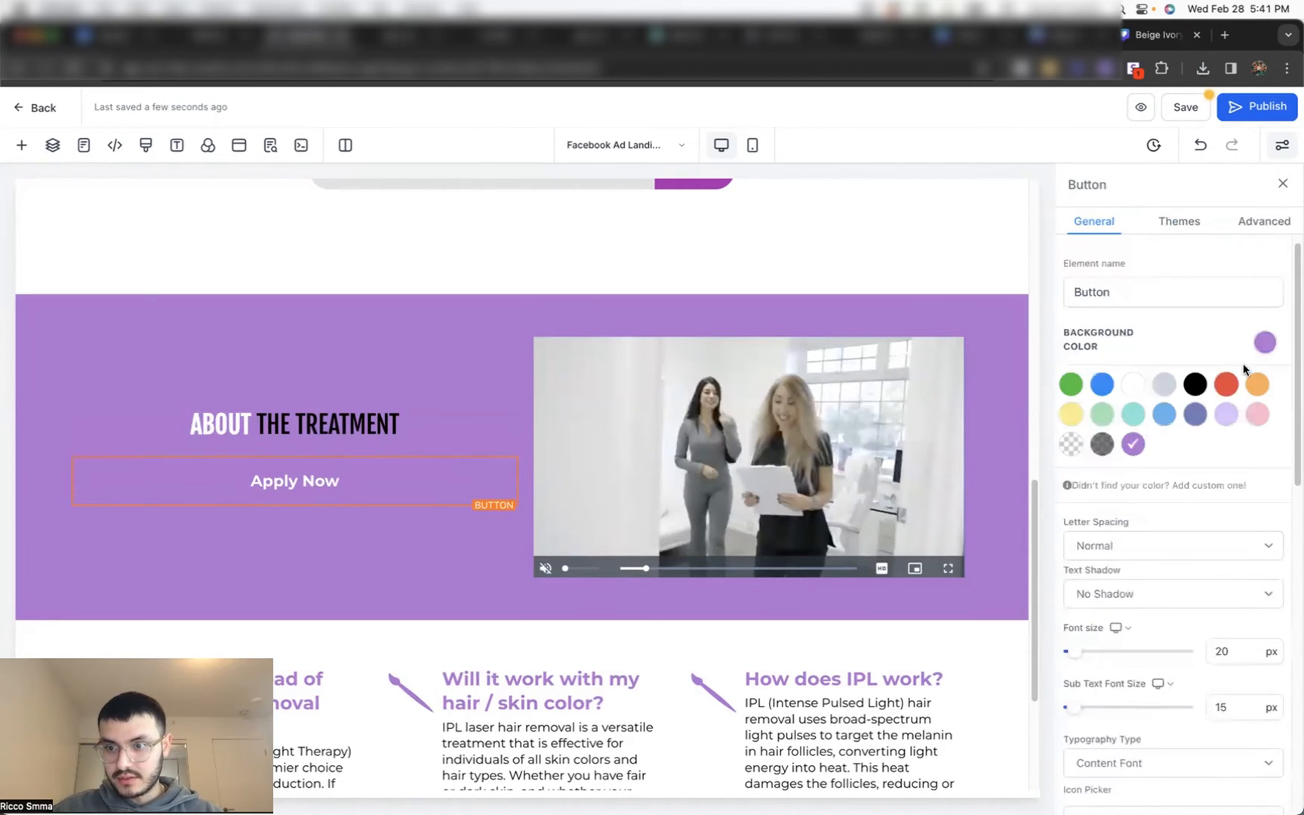
click(1134, 383)
scroll(1155, 635, down, 10)
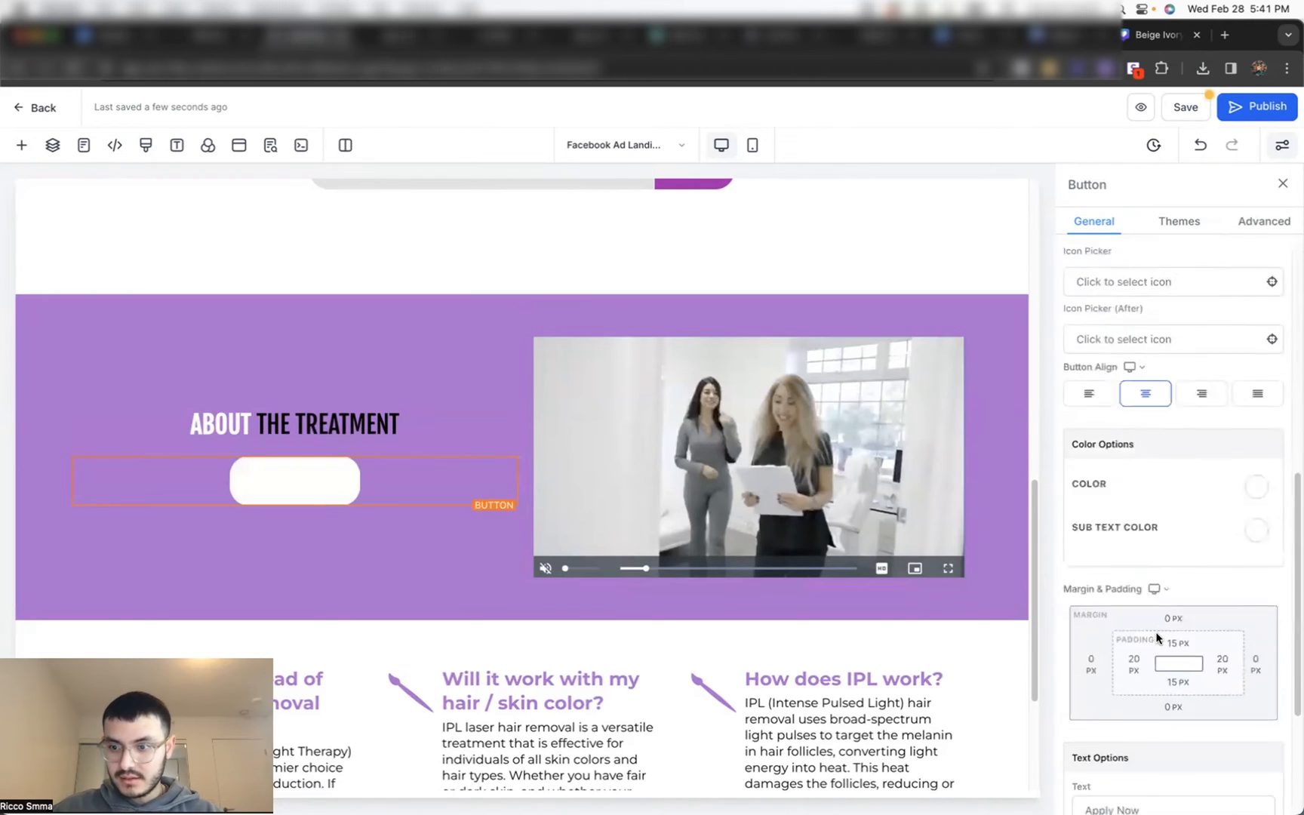
scroll(1215, 427, up, 3)
click(1257, 499)
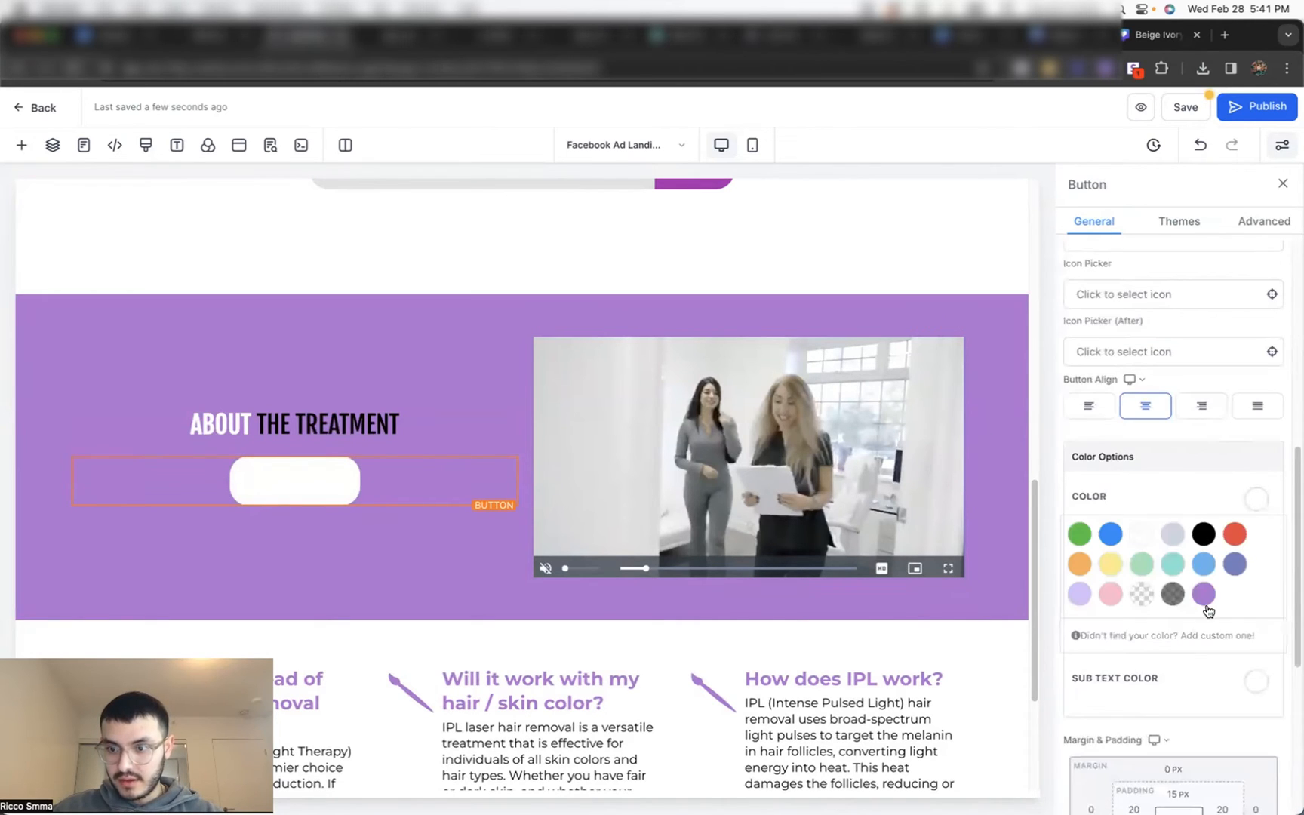
click(1204, 594)
Step: Set the treatment section's top and bottom padding to 140 px
click(621, 305)
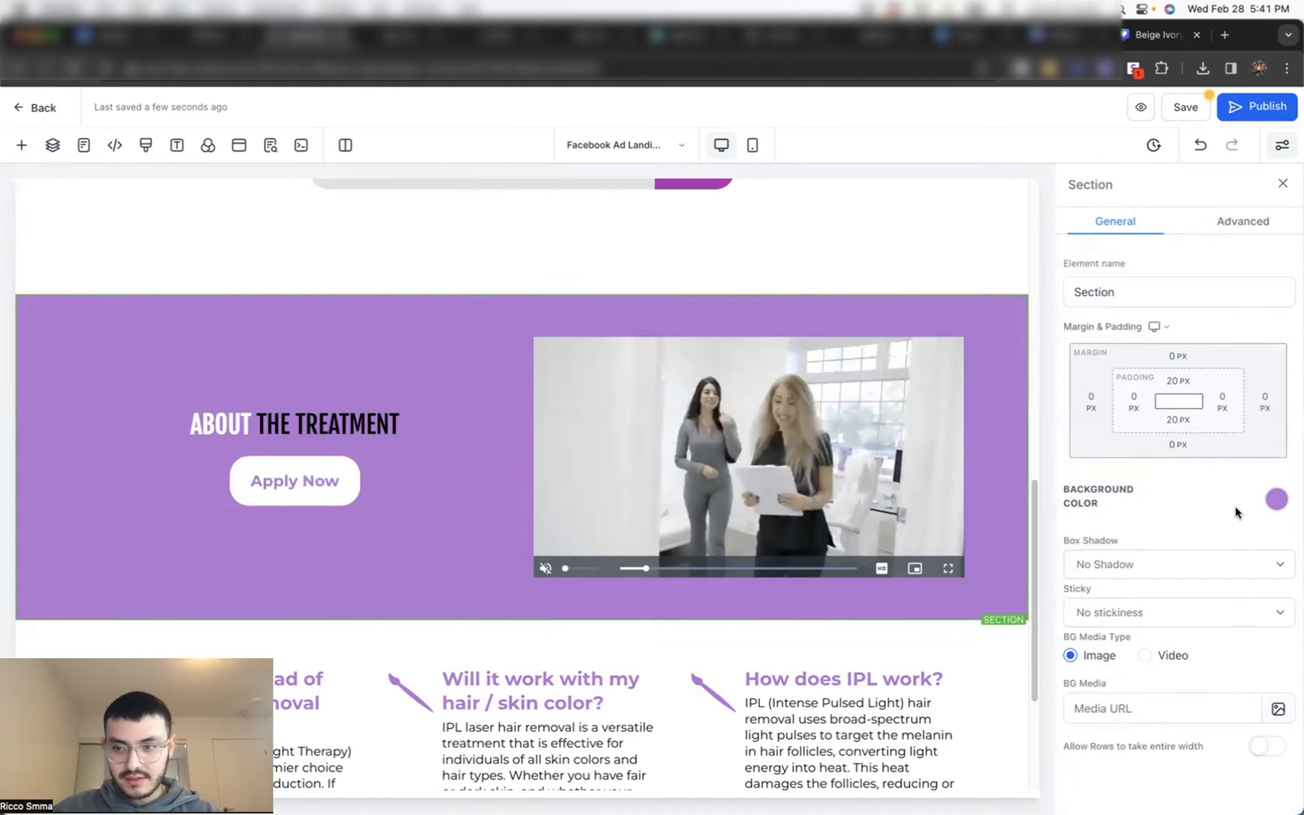
click(1177, 381)
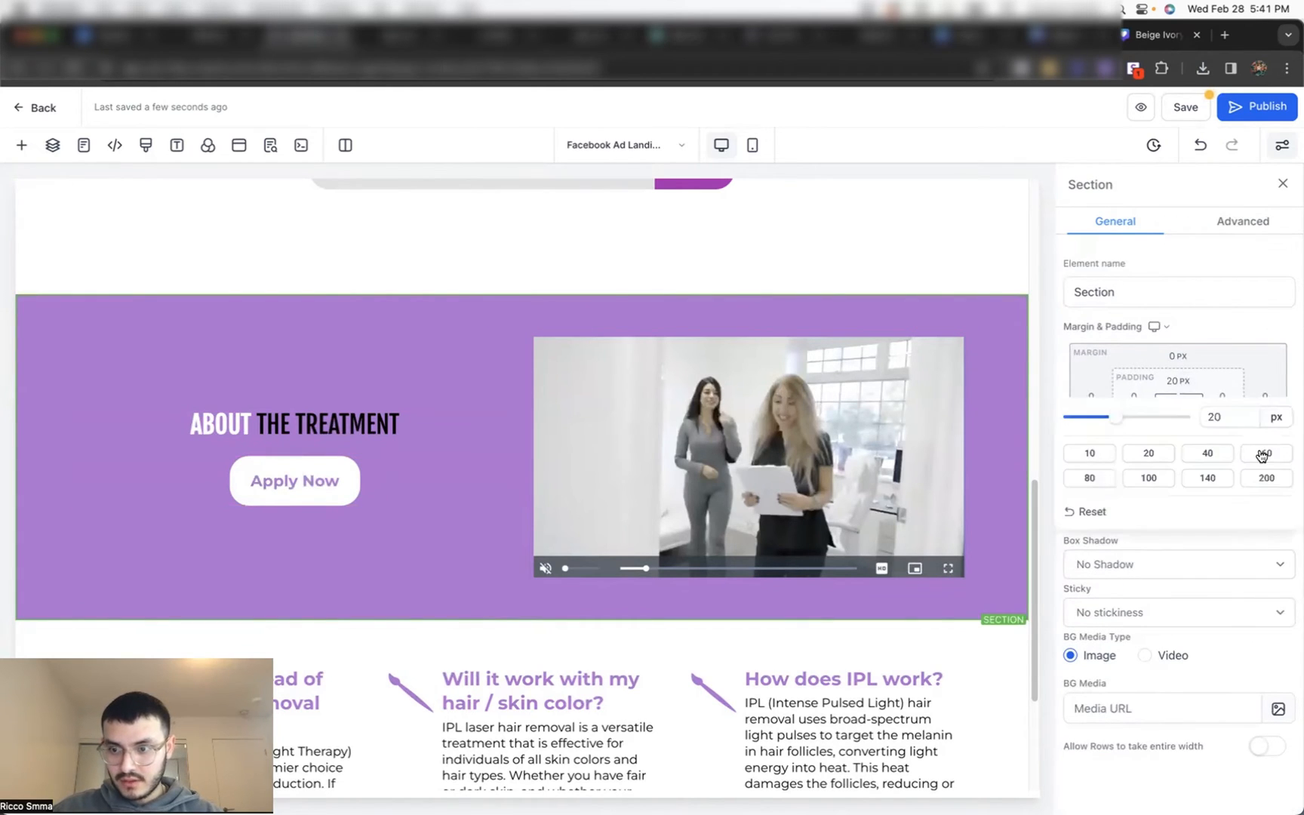
click(1265, 453)
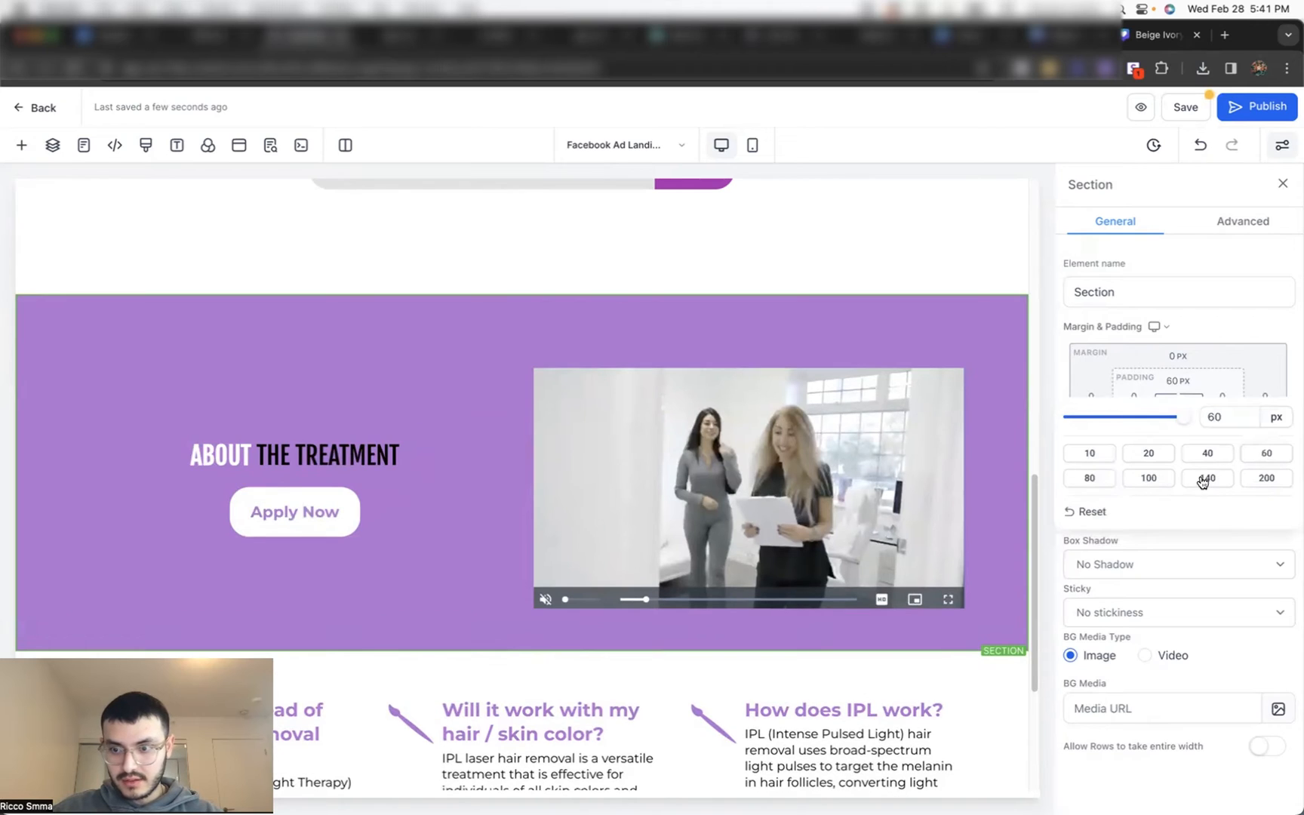
click(1206, 480)
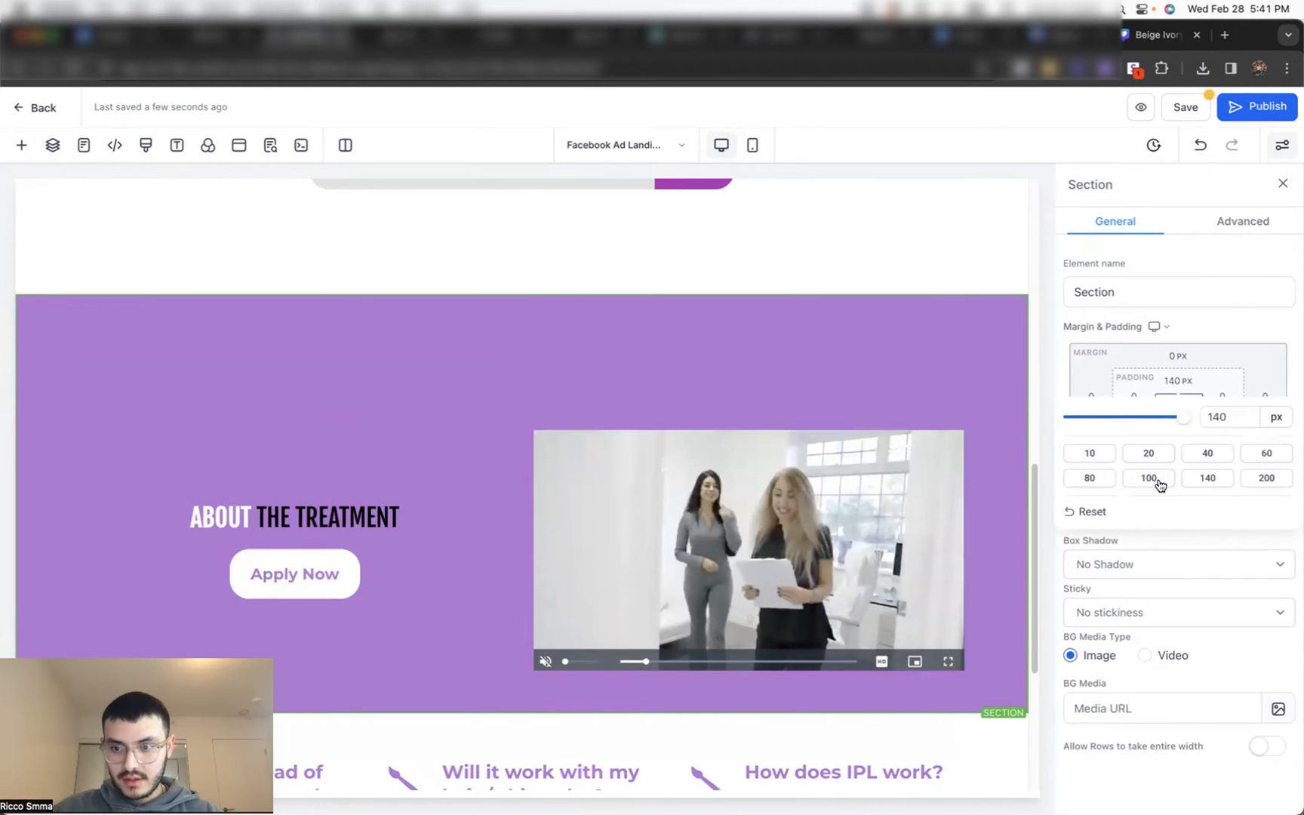
click(1246, 314)
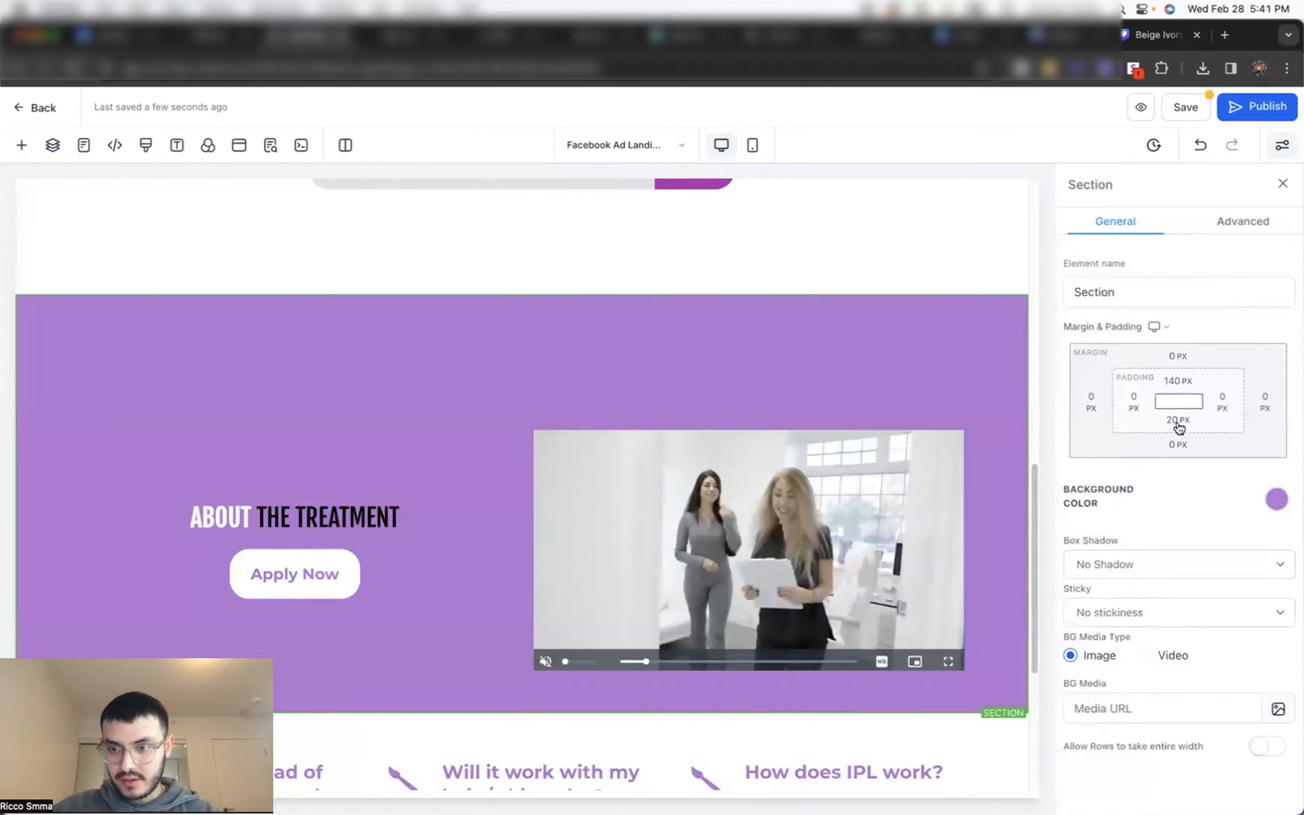
click(1179, 424)
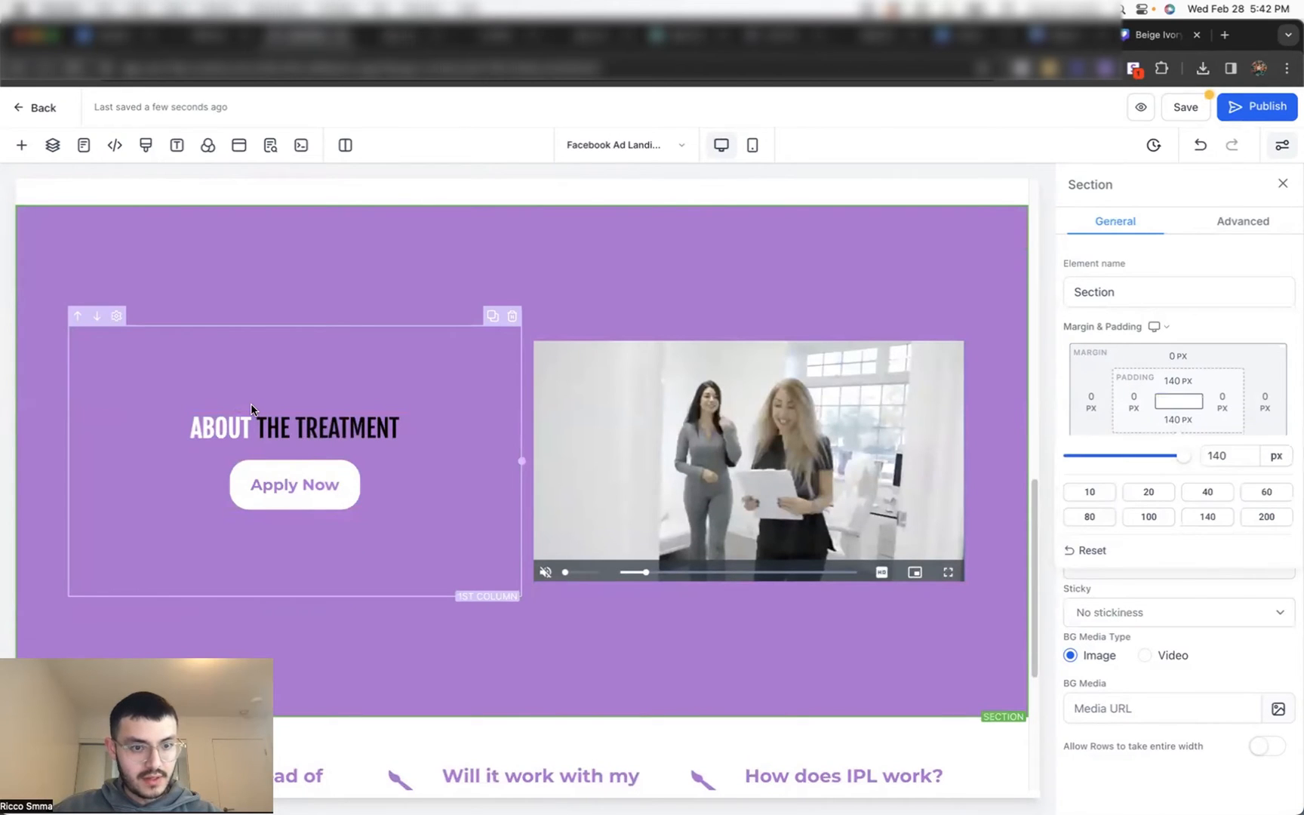
Step: Try the Start content position on the treatment section's first column and restore it to Default
click(246, 363)
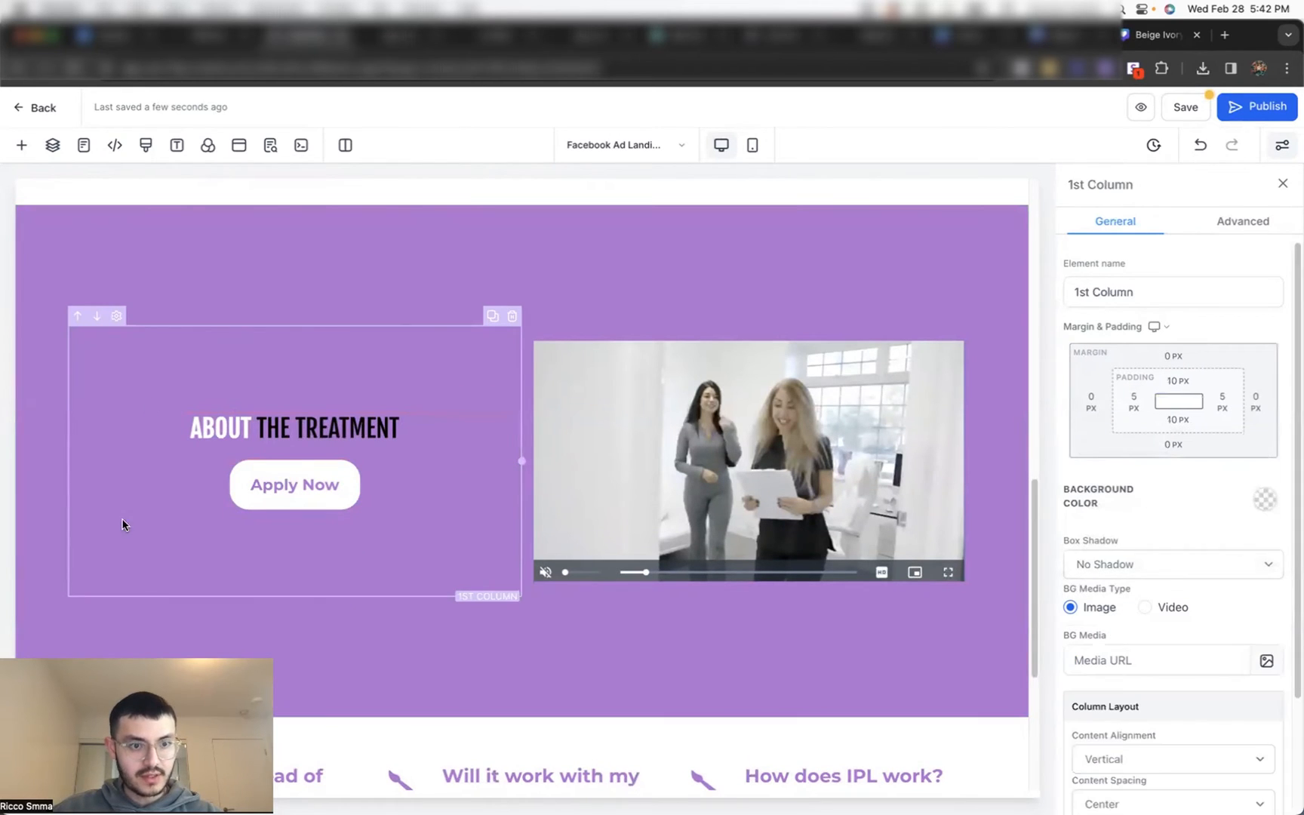
scroll(1138, 643, down, 3)
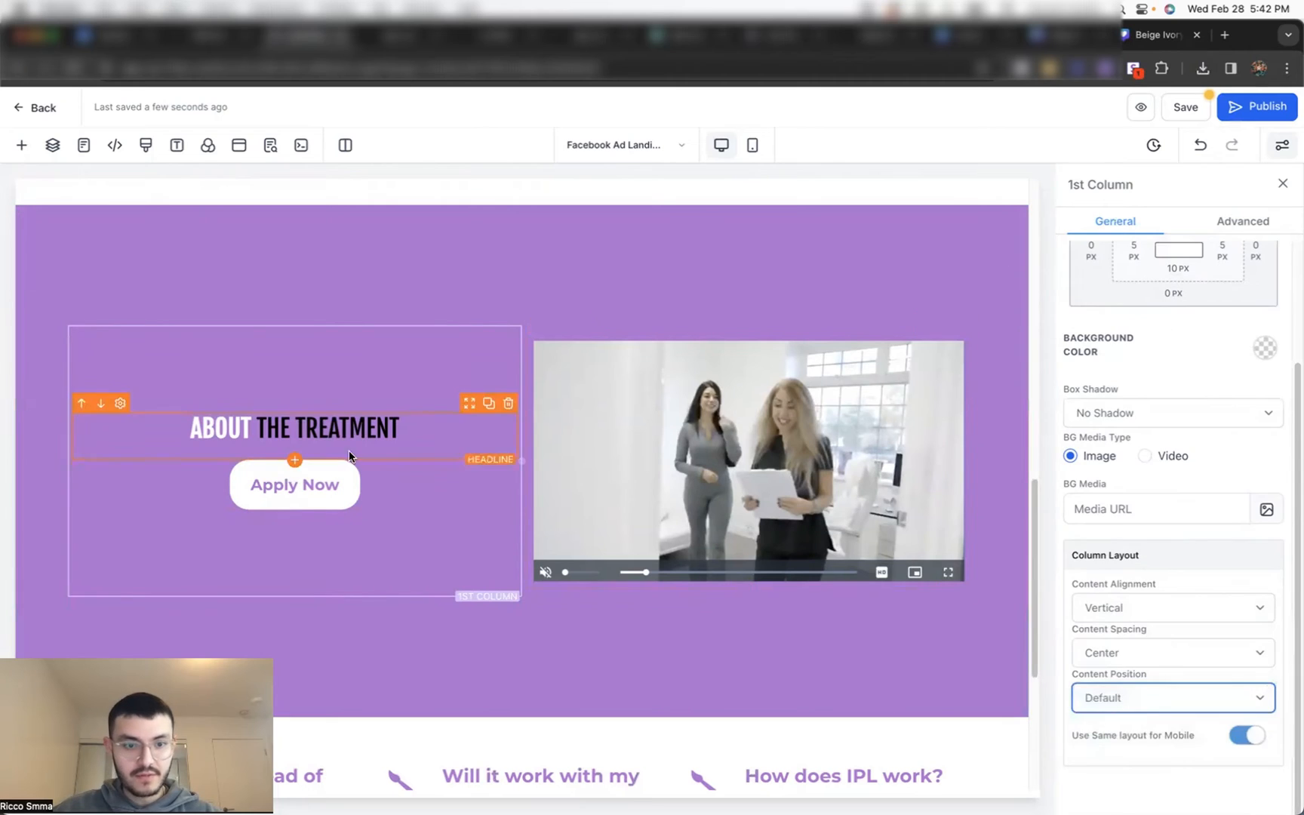
click(1098, 698)
click(1107, 715)
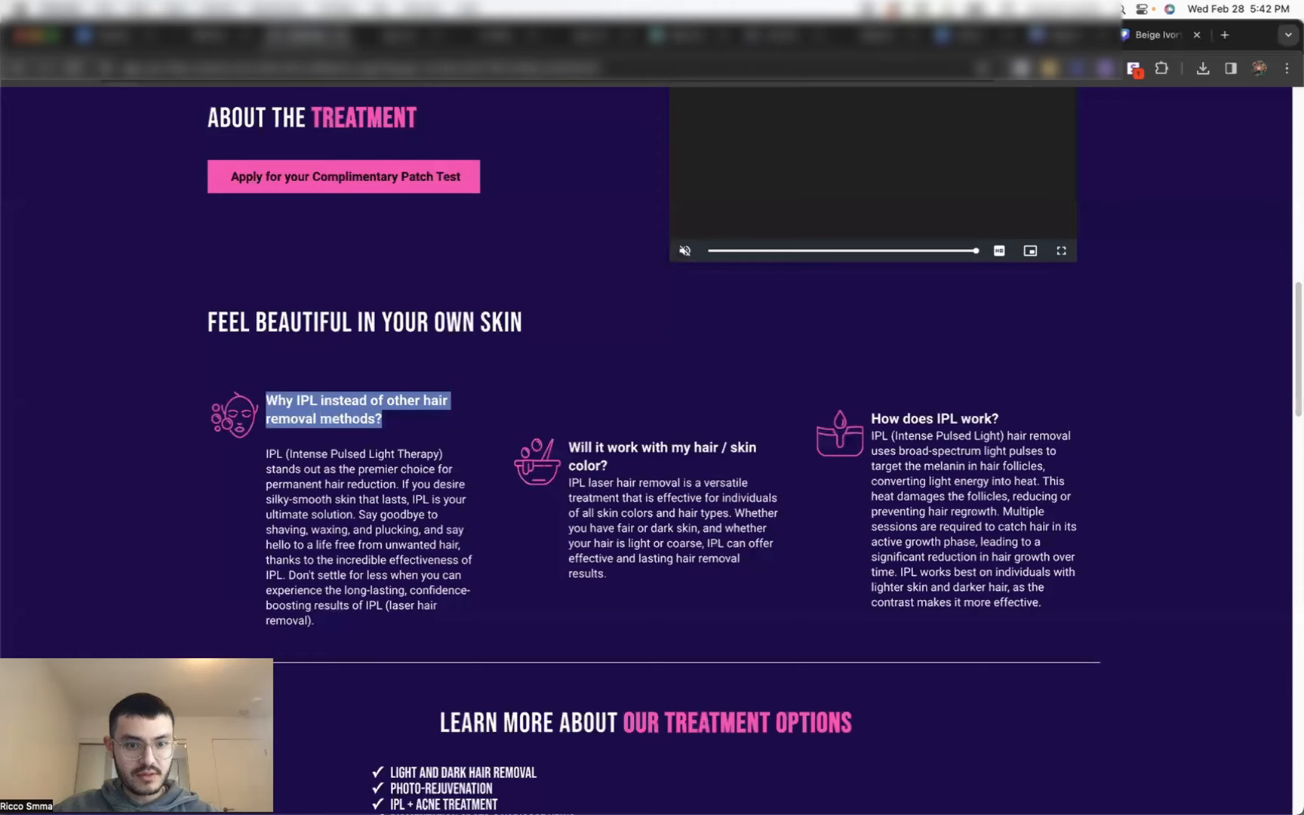
scroll(526, 363, up, 3)
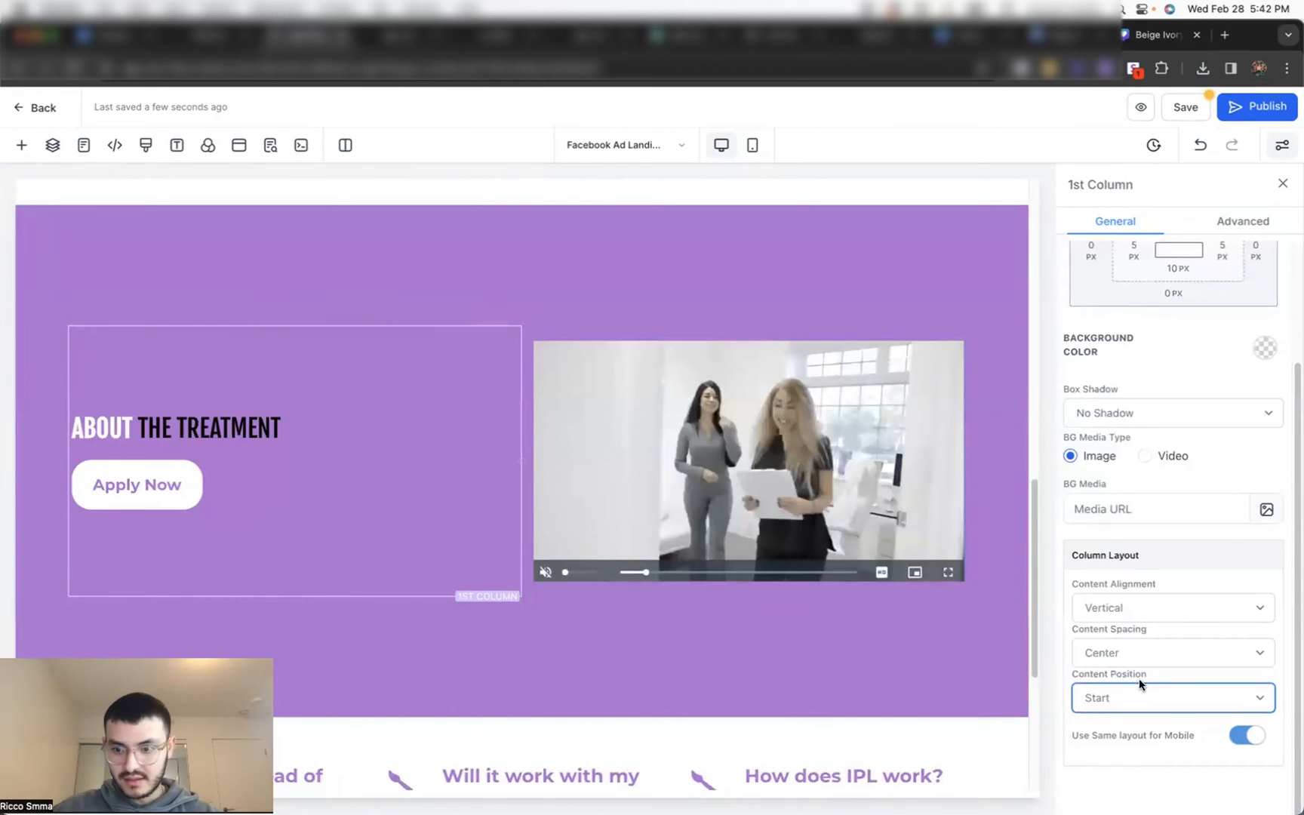
click(1139, 678)
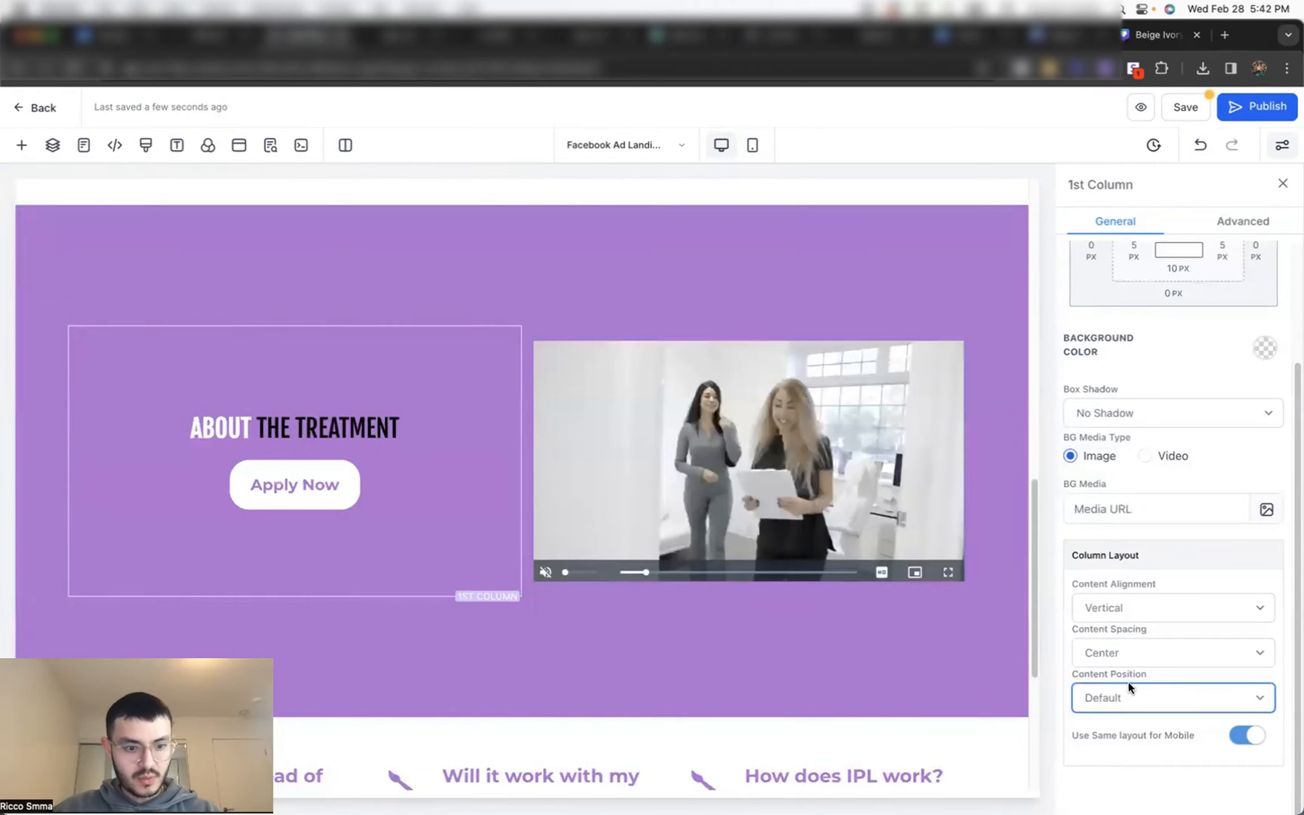
Step: Set the font size of the About the Treatment headline to 40 px
click(339, 423)
scroll(1255, 566, up, 4)
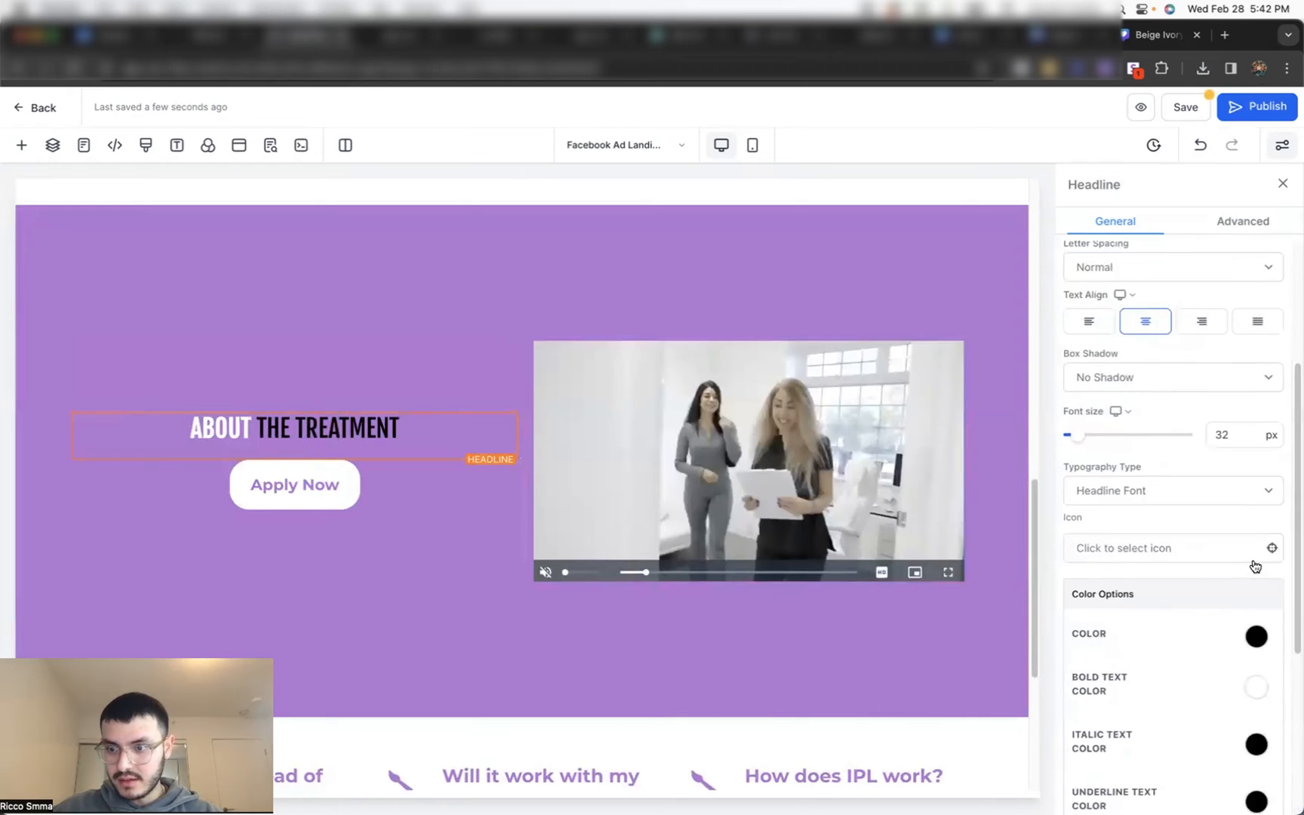
scroll(1255, 566, up, 1)
double_click(1232, 482)
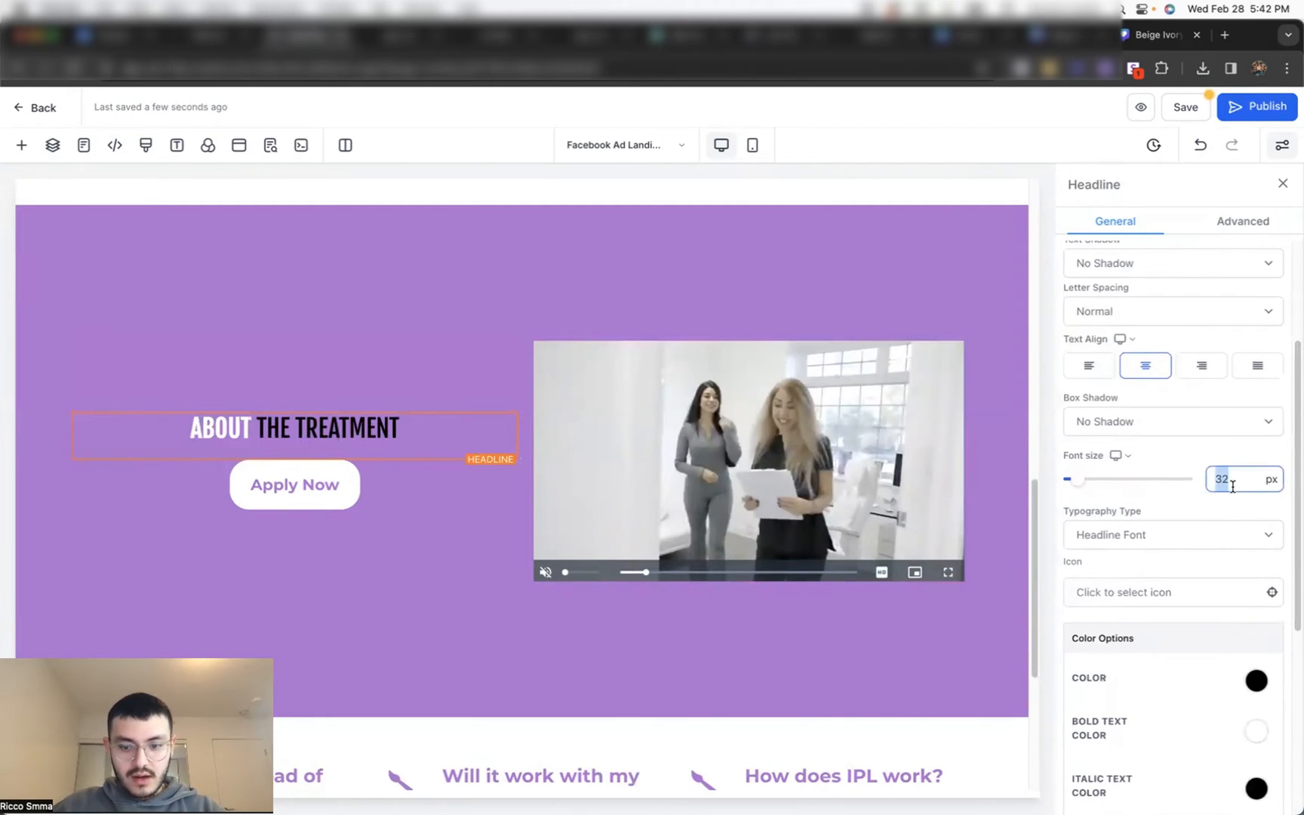
text(40)
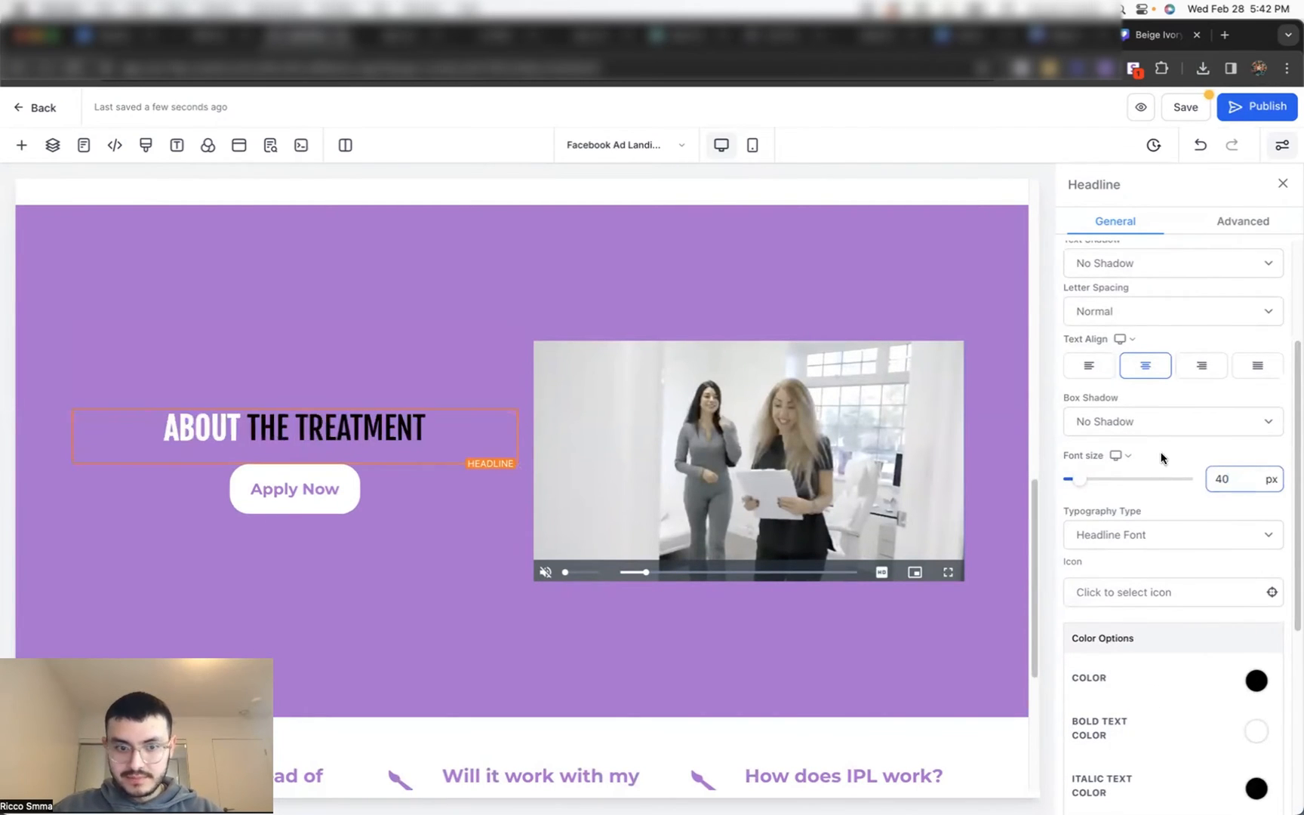
Step: Apply the Rocking (loop) button effect to the Apply Now button in the treatment section
click(317, 475)
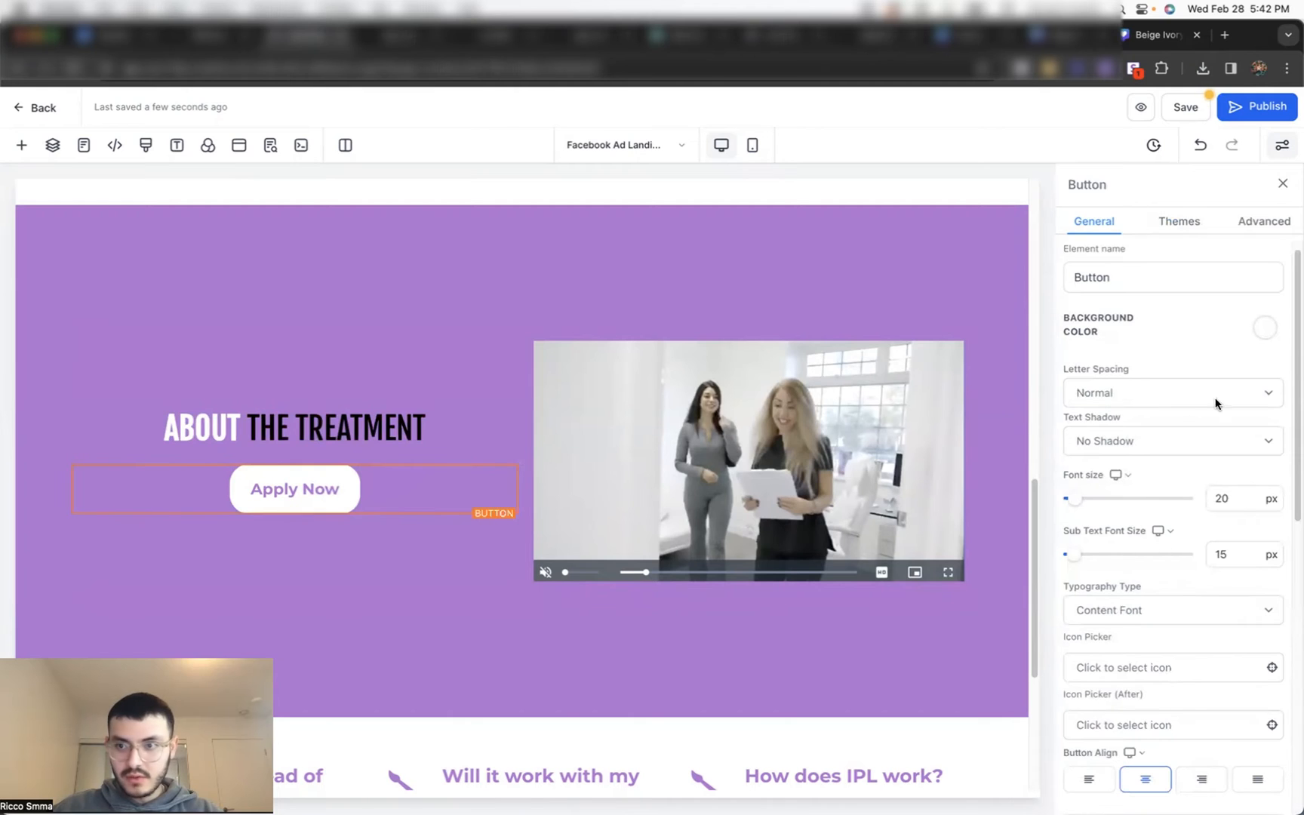
click(1275, 222)
click(1149, 338)
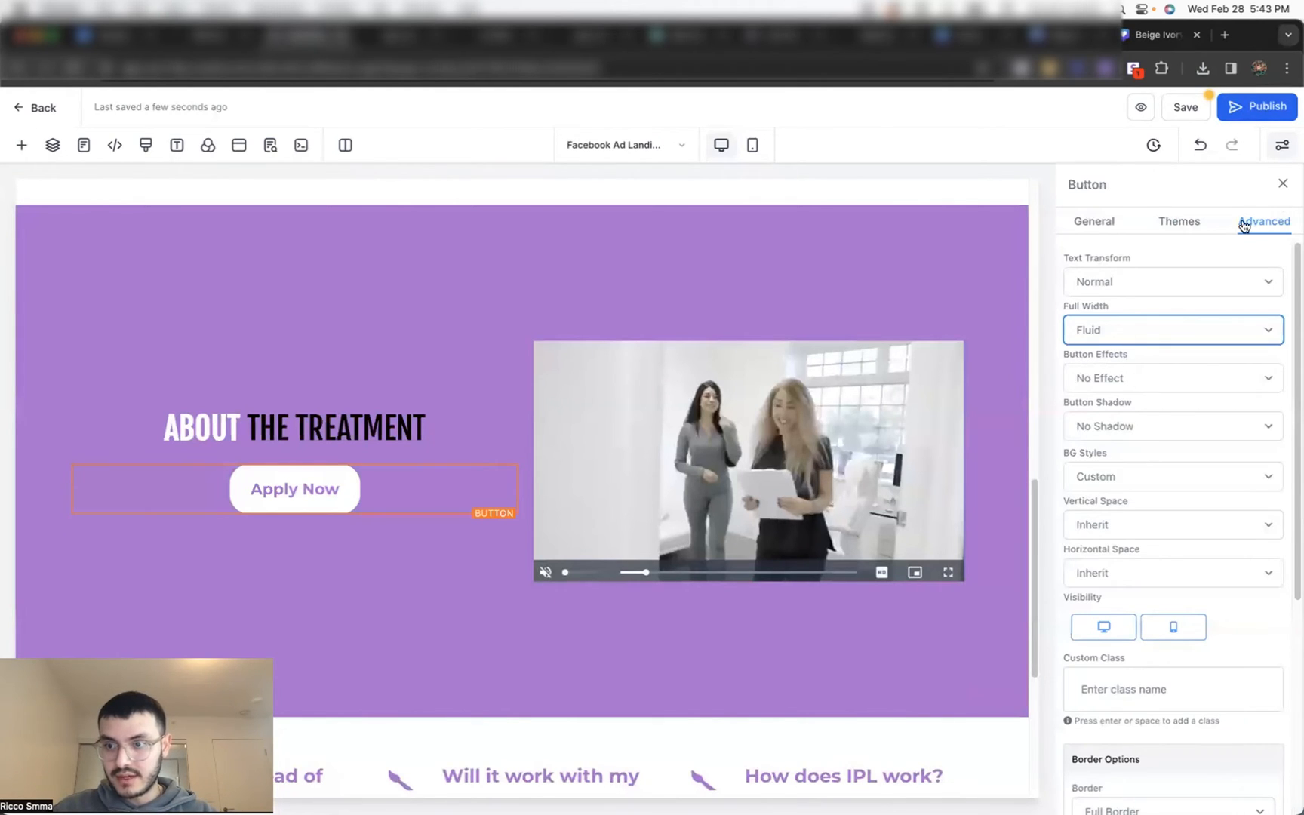
click(1114, 374)
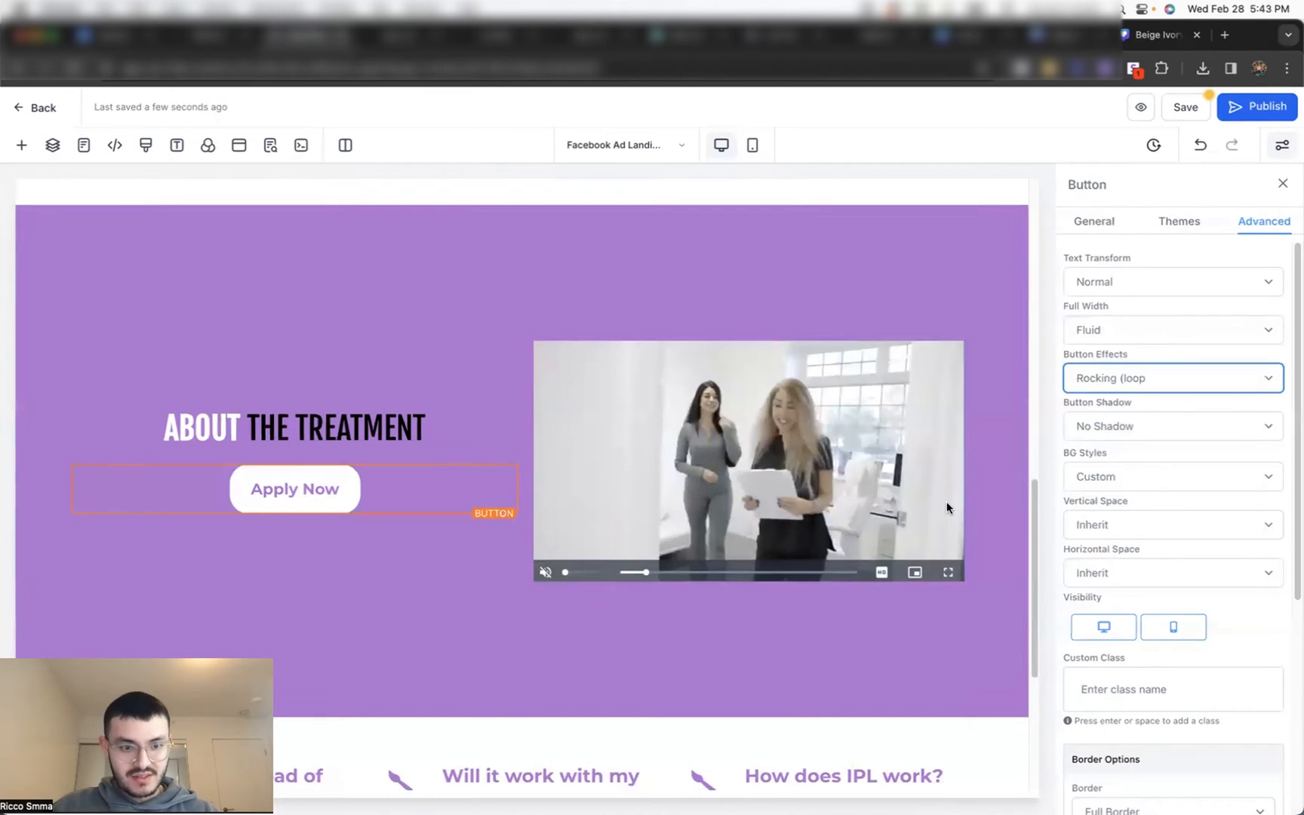
click(1143, 416)
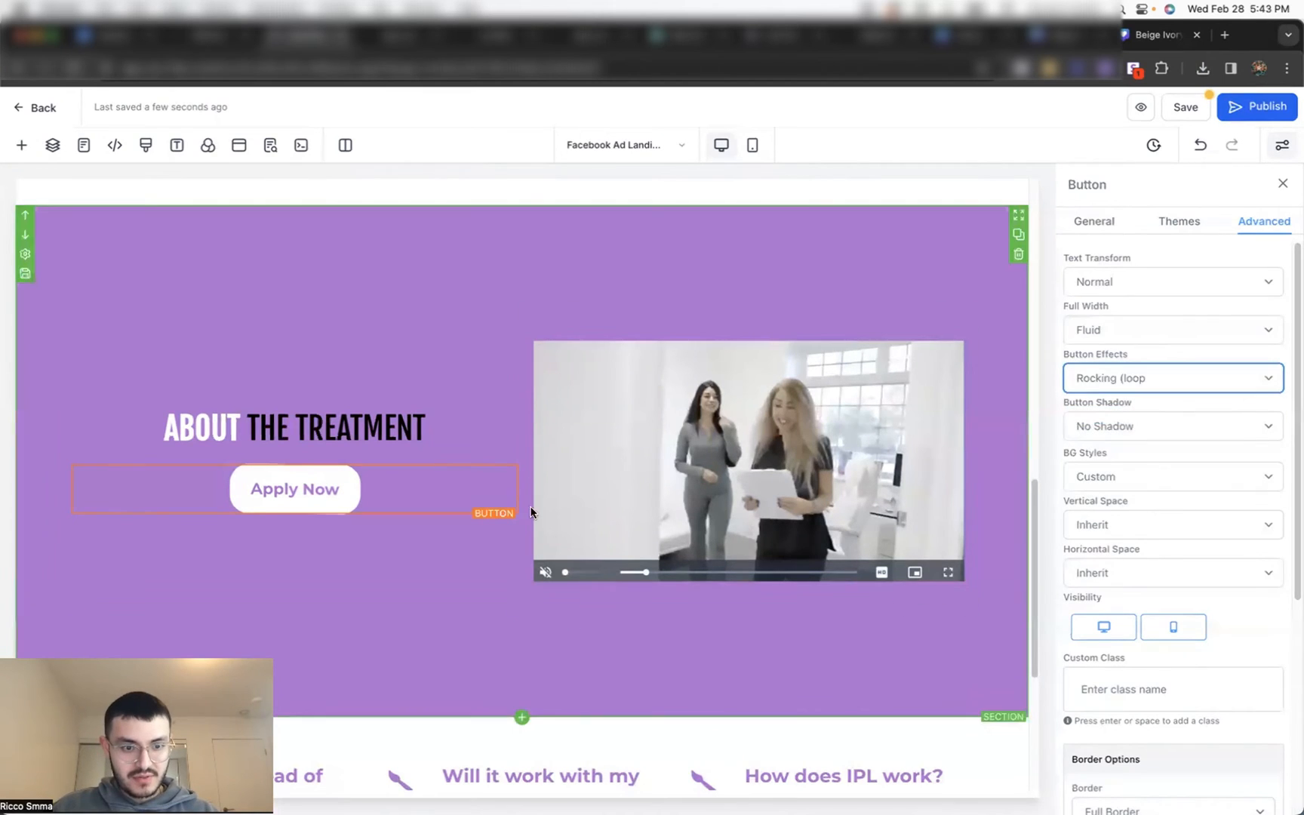
Step: Change the button effect of the treatment section's Apply Now button to Elevate (hover)
click(639, 613)
click(317, 507)
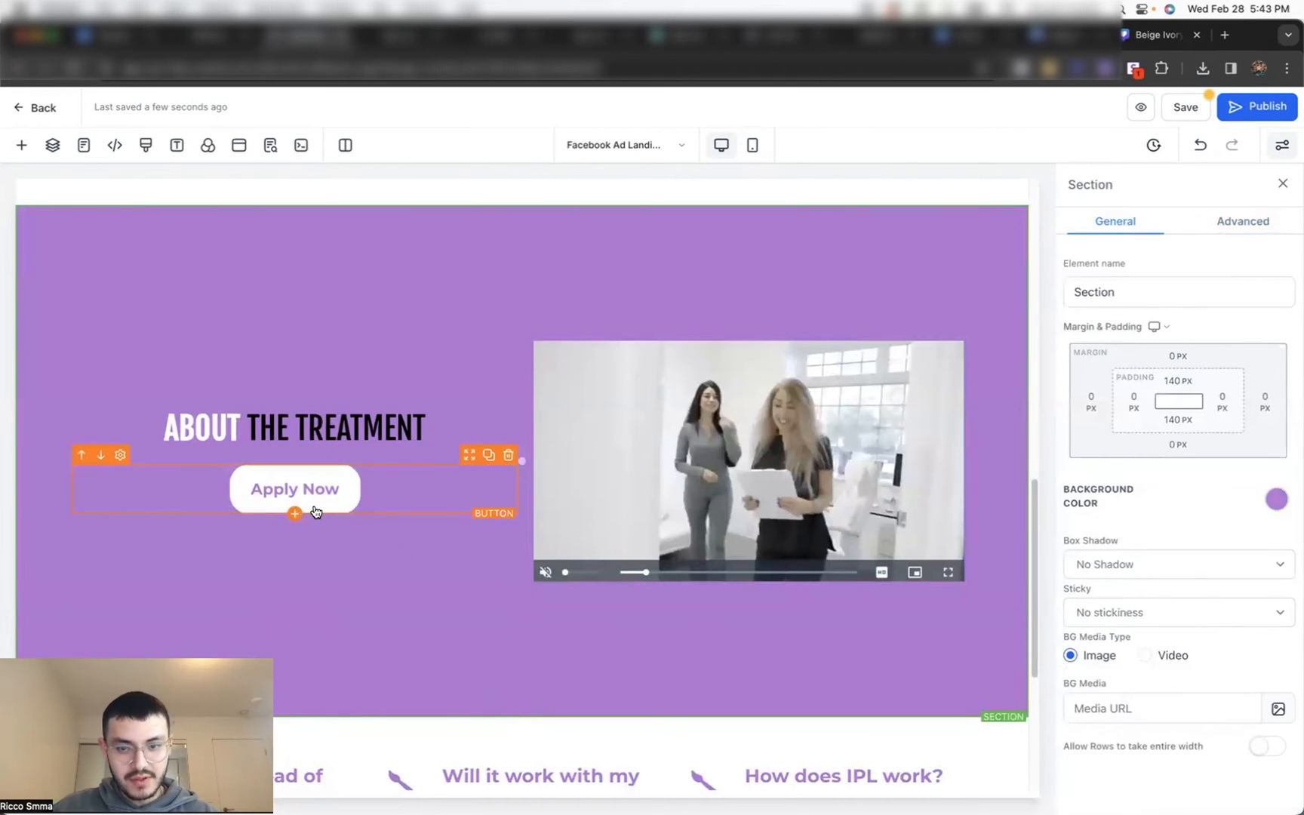
click(1145, 379)
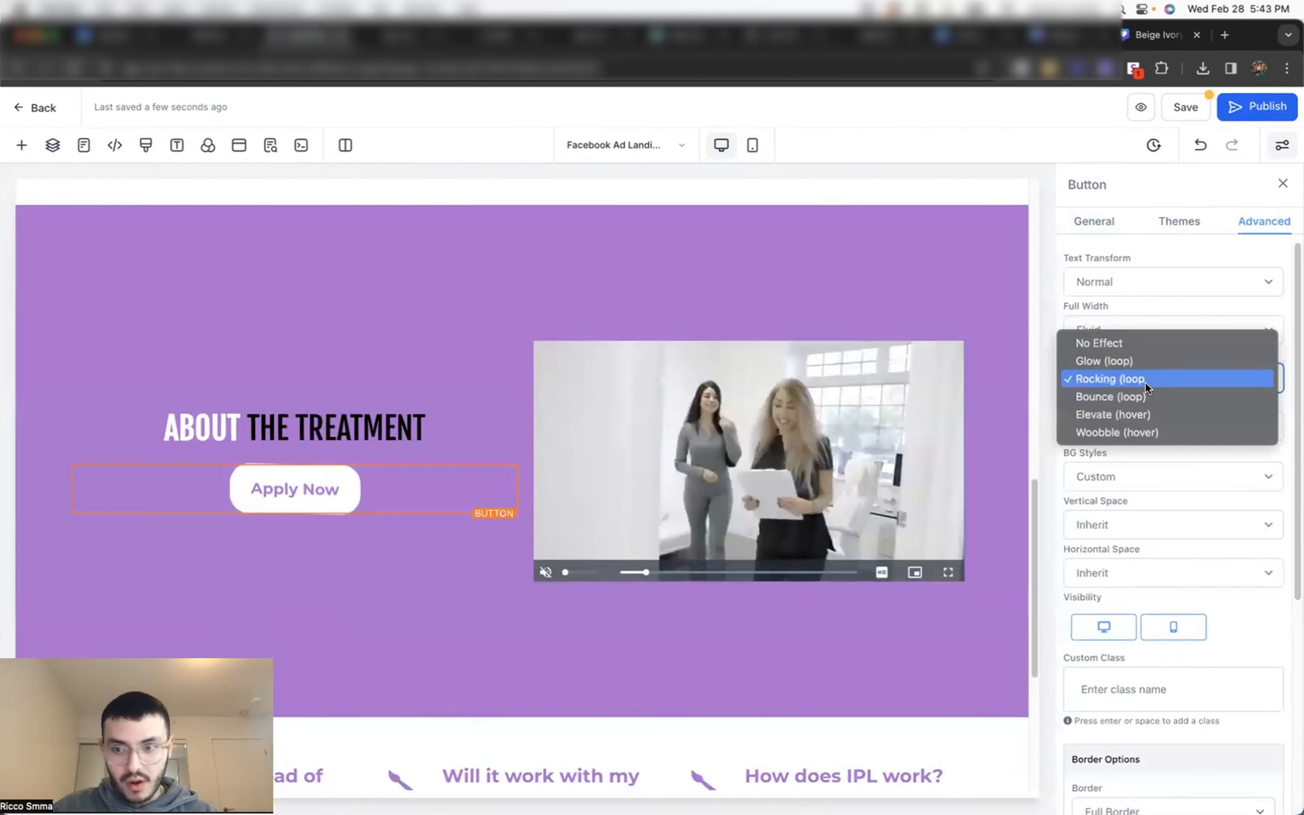
click(1111, 415)
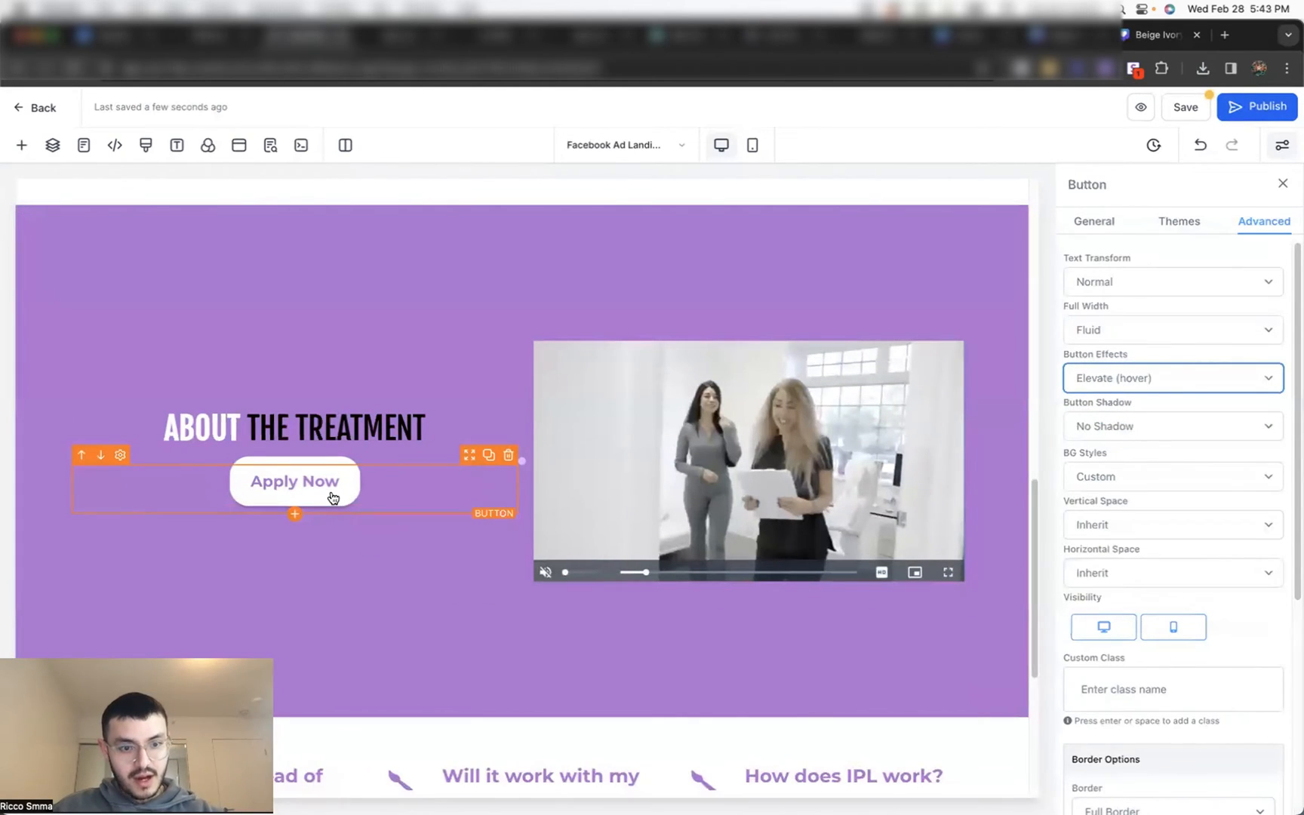
scroll(466, 566, up, 10)
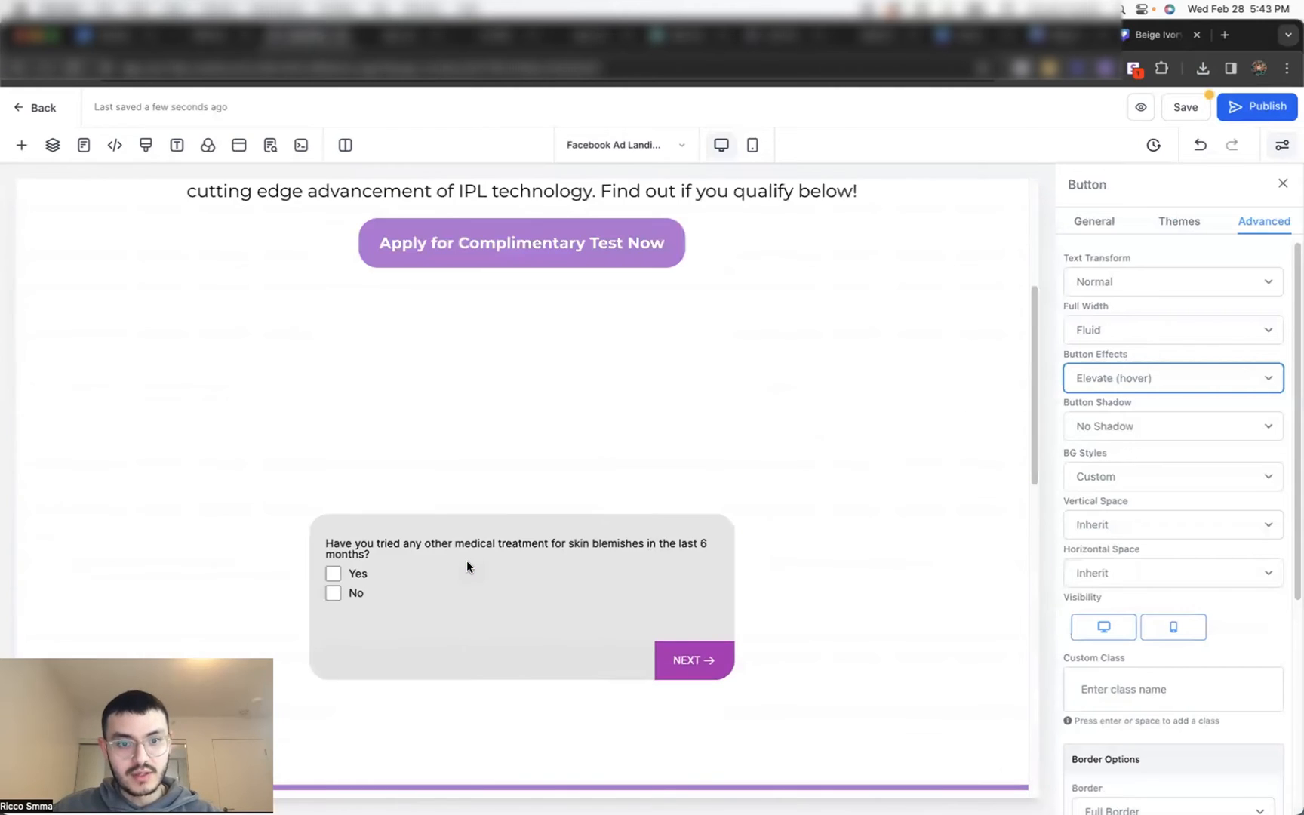
click(483, 534)
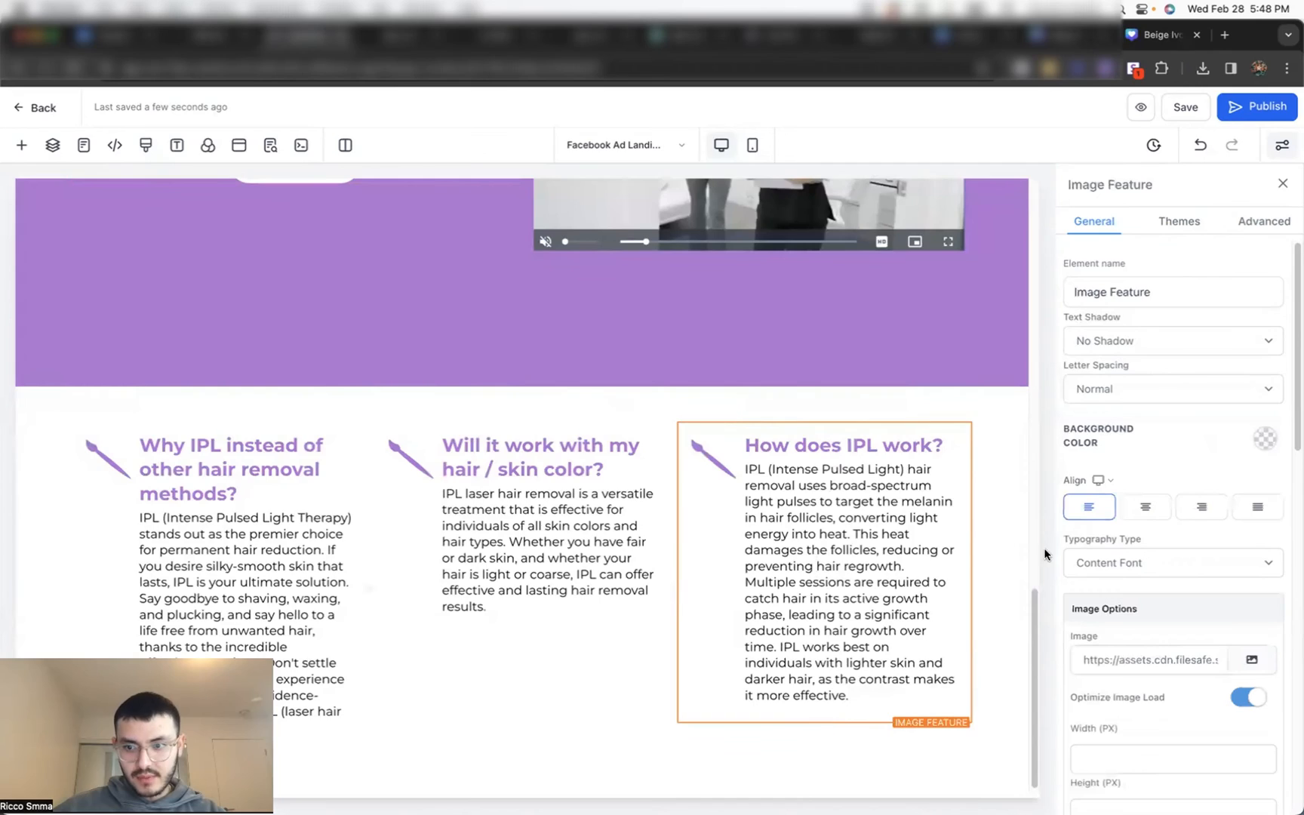
Step: Check the font size options of the "How does IPL work?" image feature and close its settings
scroll(1217, 611, down, 10)
scroll(1218, 616, down, 5)
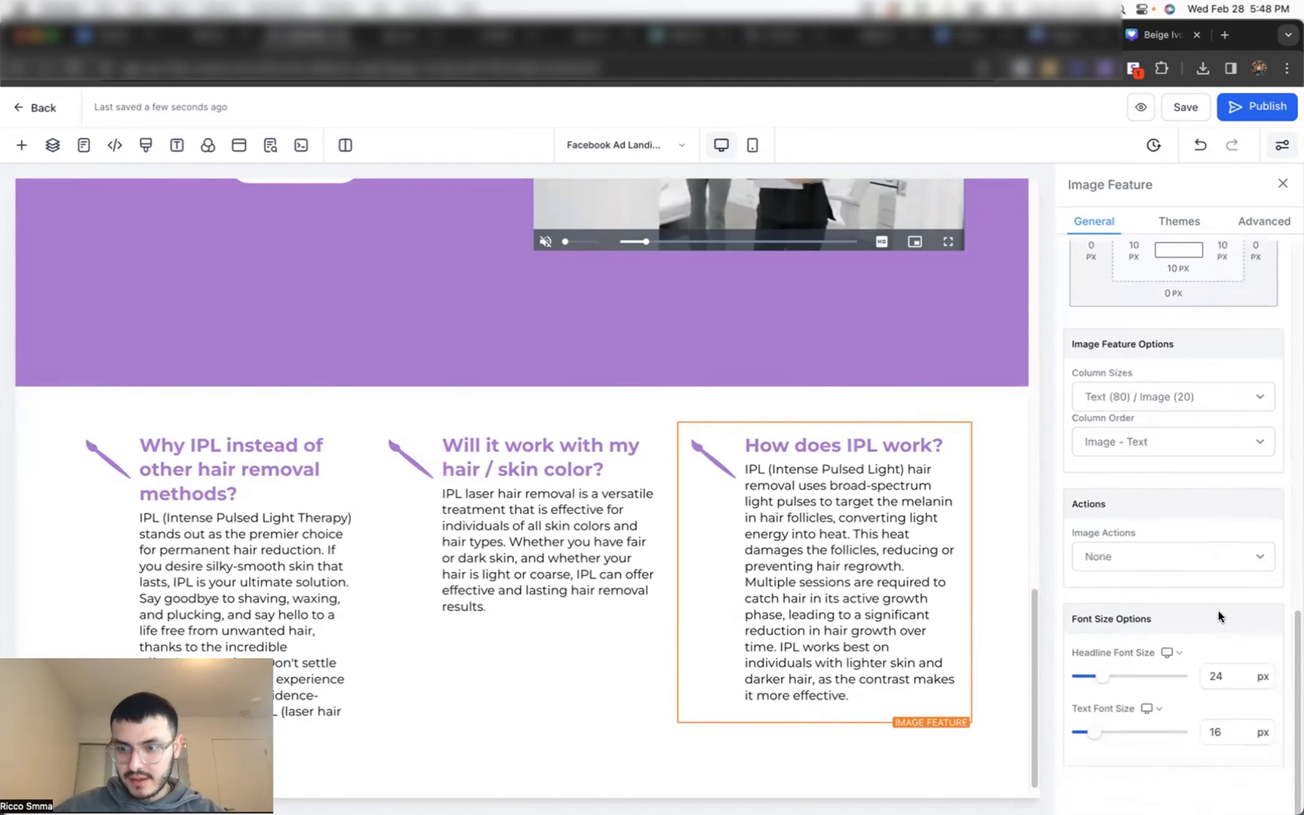
click(1222, 677)
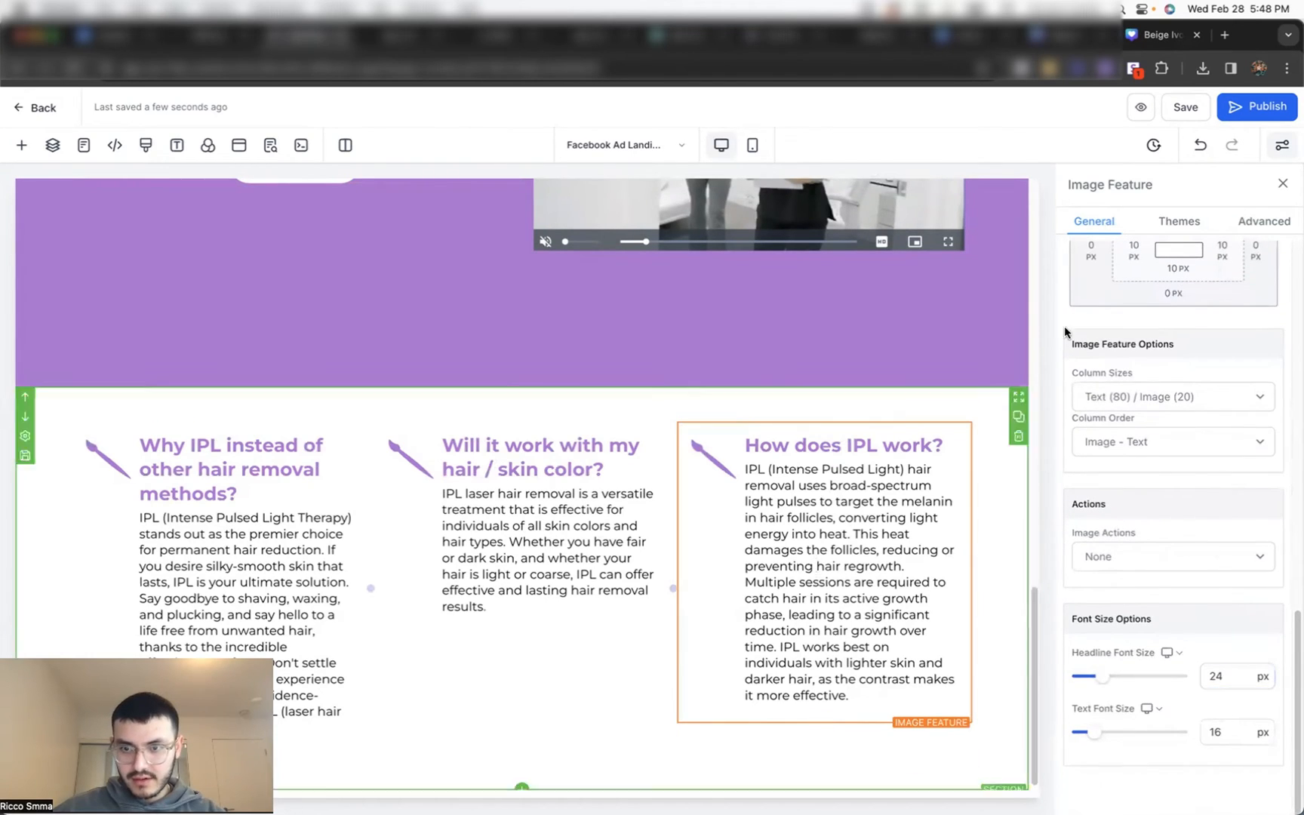
click(1284, 185)
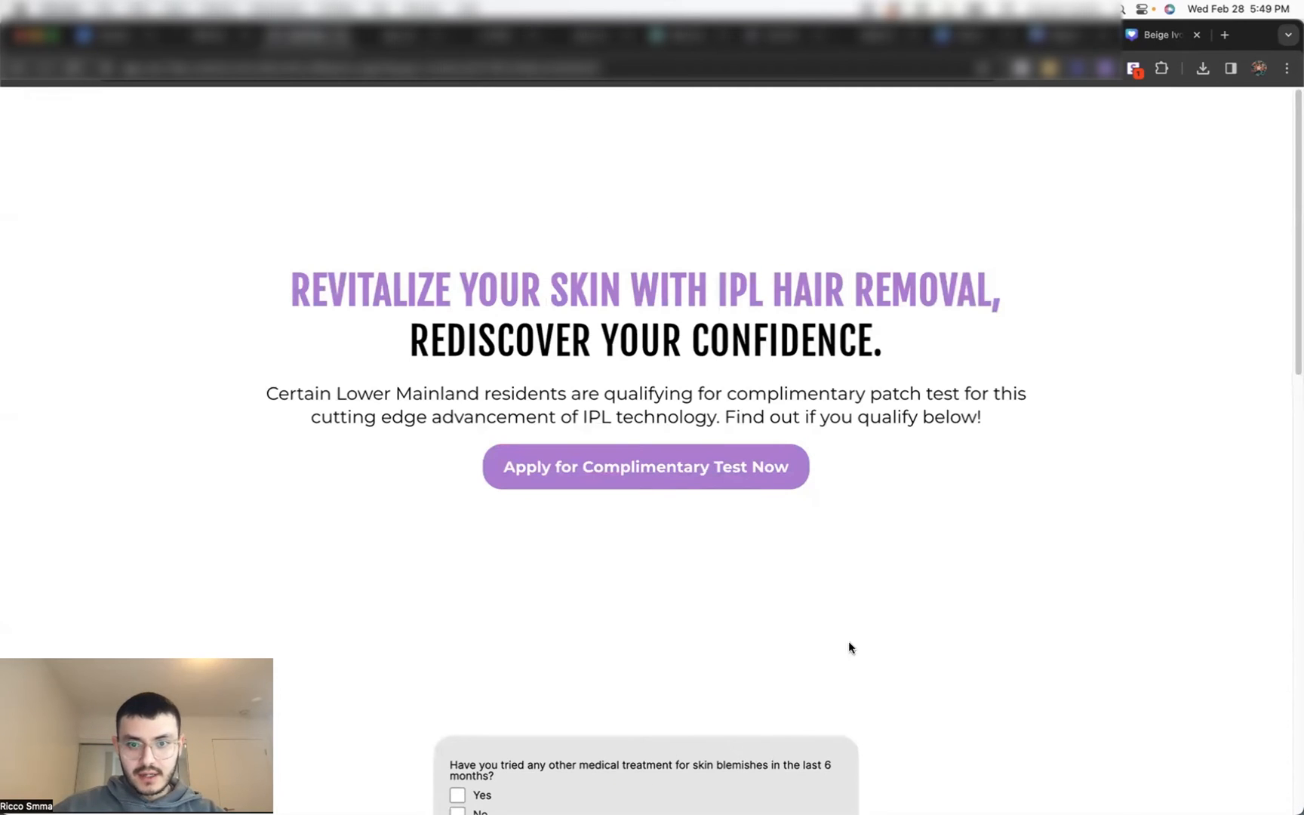
Step: Review the previewed landing page from the hero headline through the survey and treatment section, and return to the page editor
scroll(909, 595, down, 5)
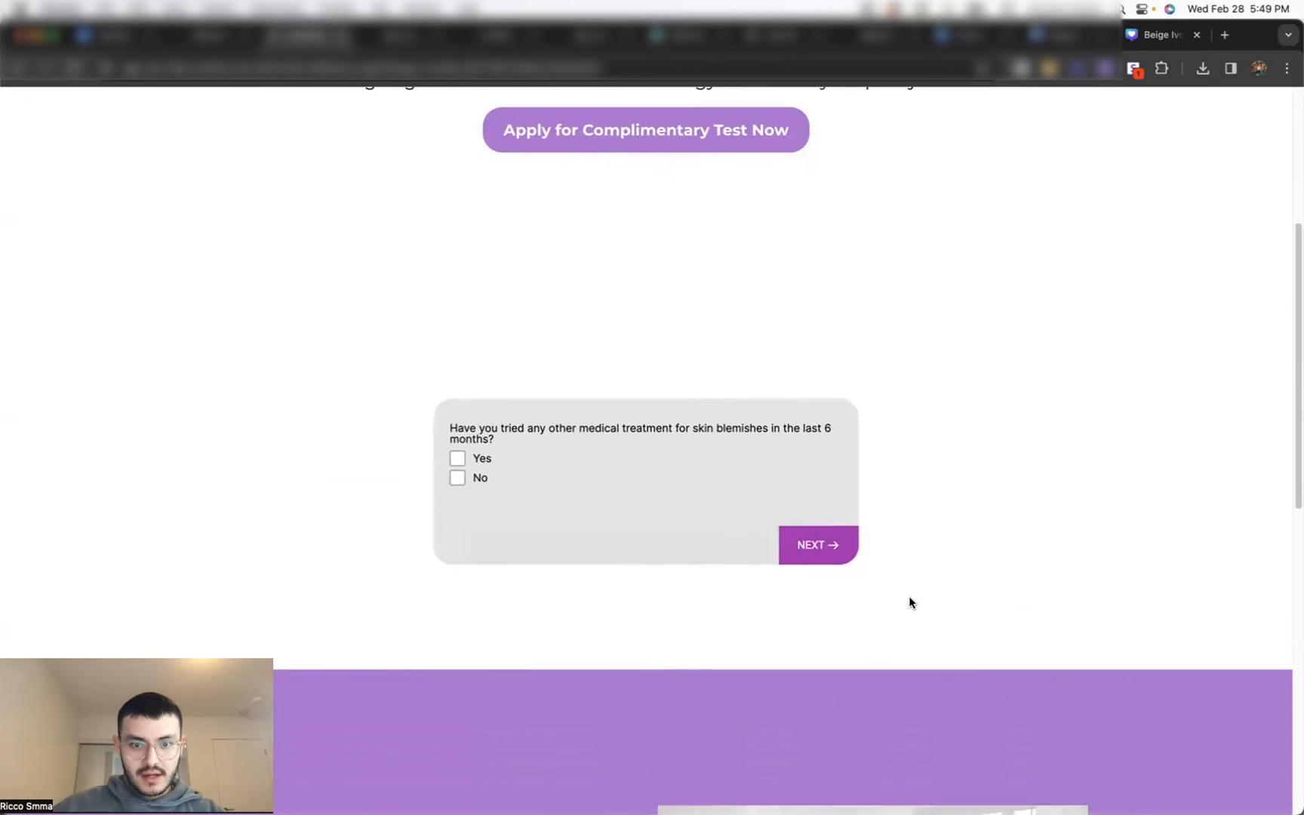
scroll(713, 538, down, 6)
scroll(536, 271, up, 4)
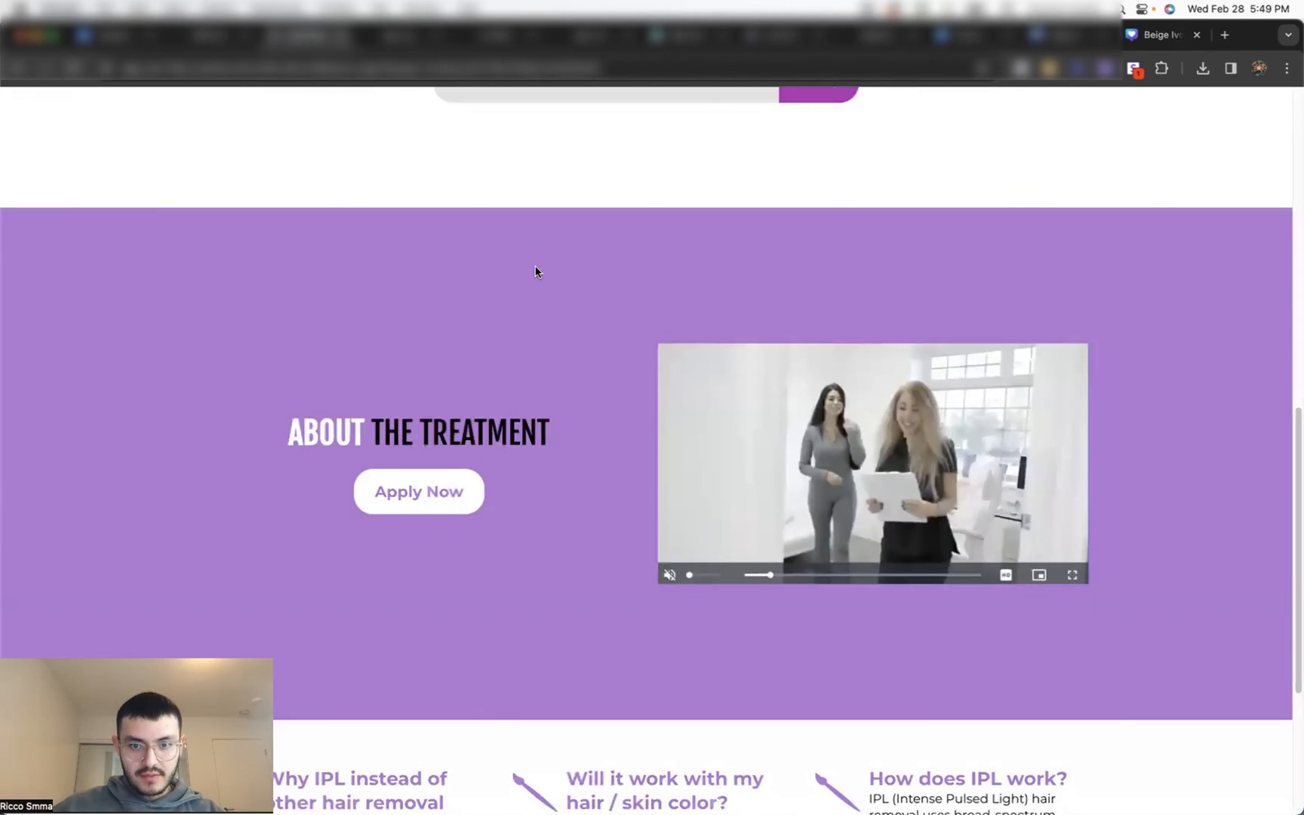
scroll(535, 271, up, 8)
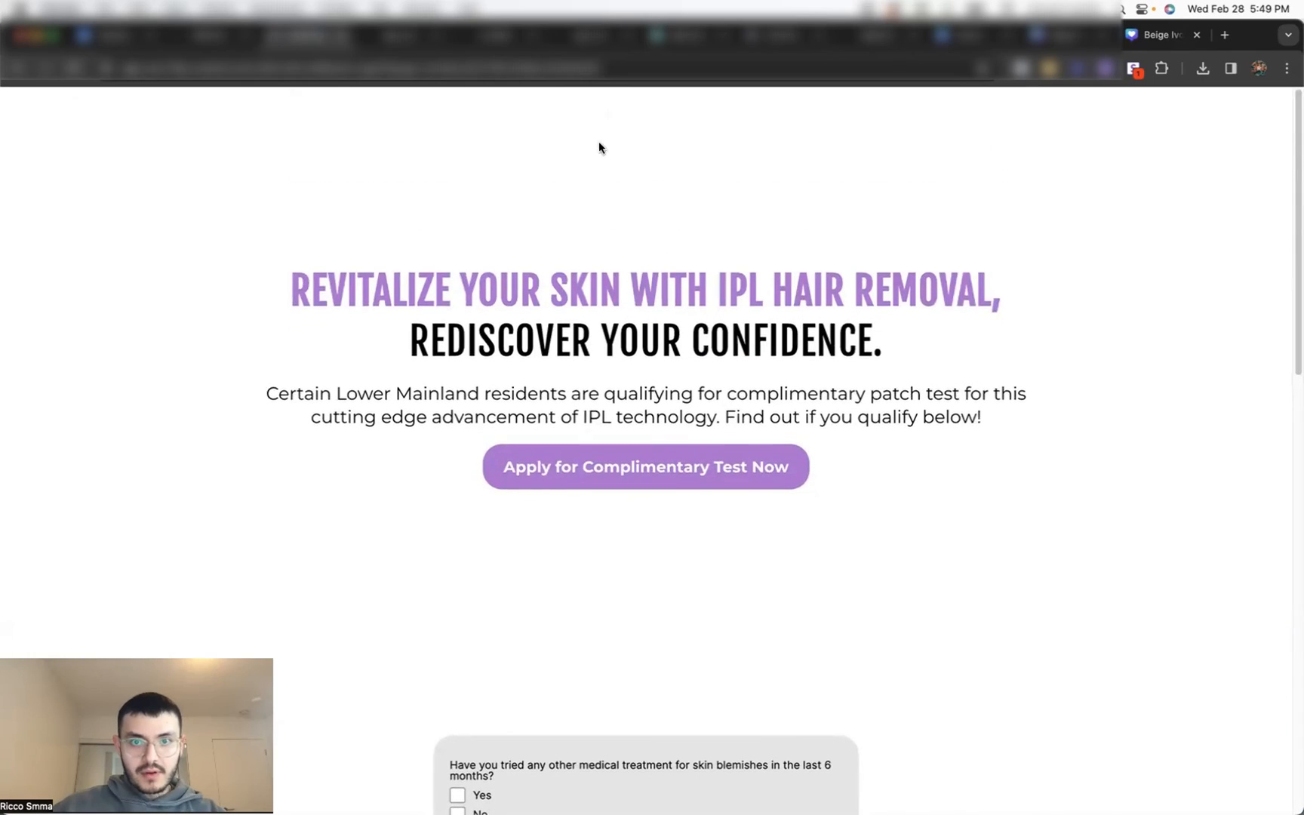
click(308, 36)
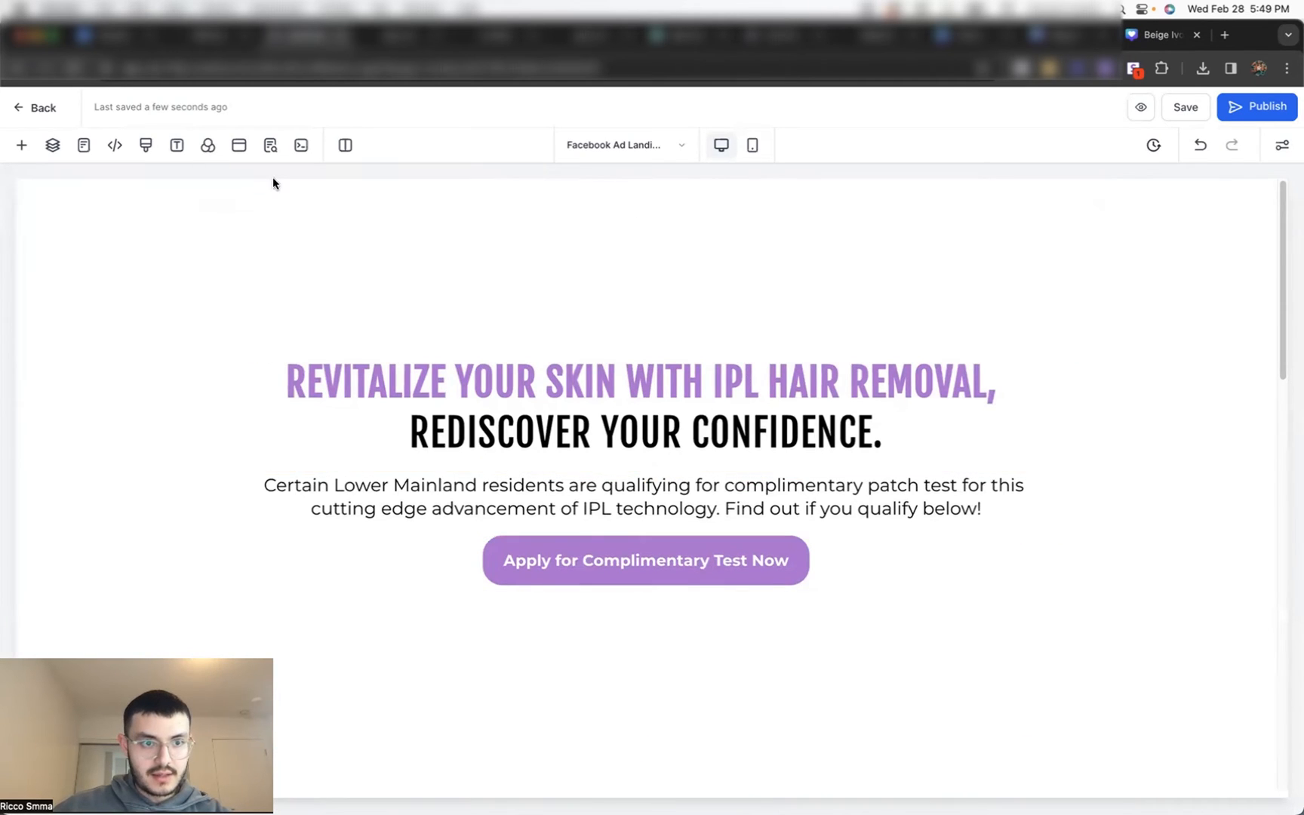
Step: Add a new section below the hero section and move it up to the top of the page
scroll(618, 631, down, 3)
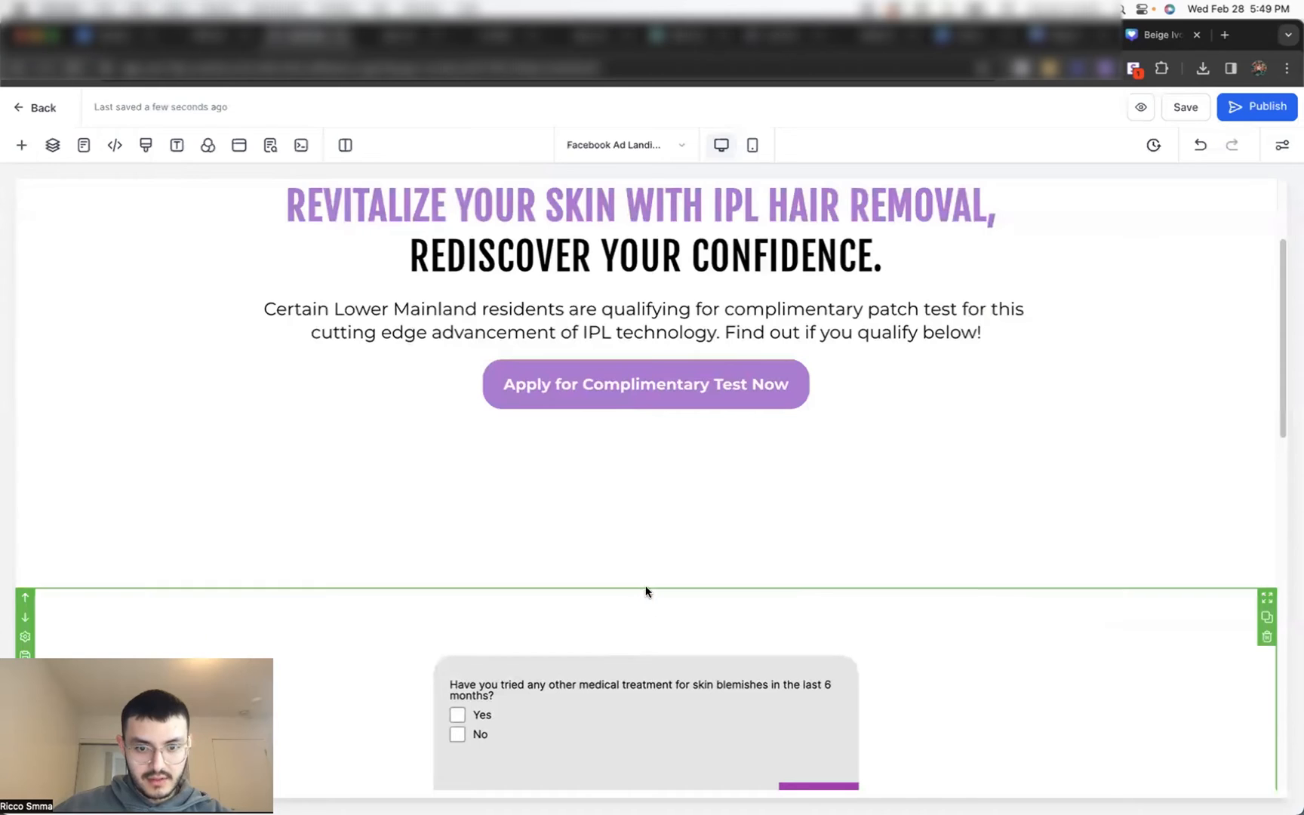
click(646, 587)
click(210, 276)
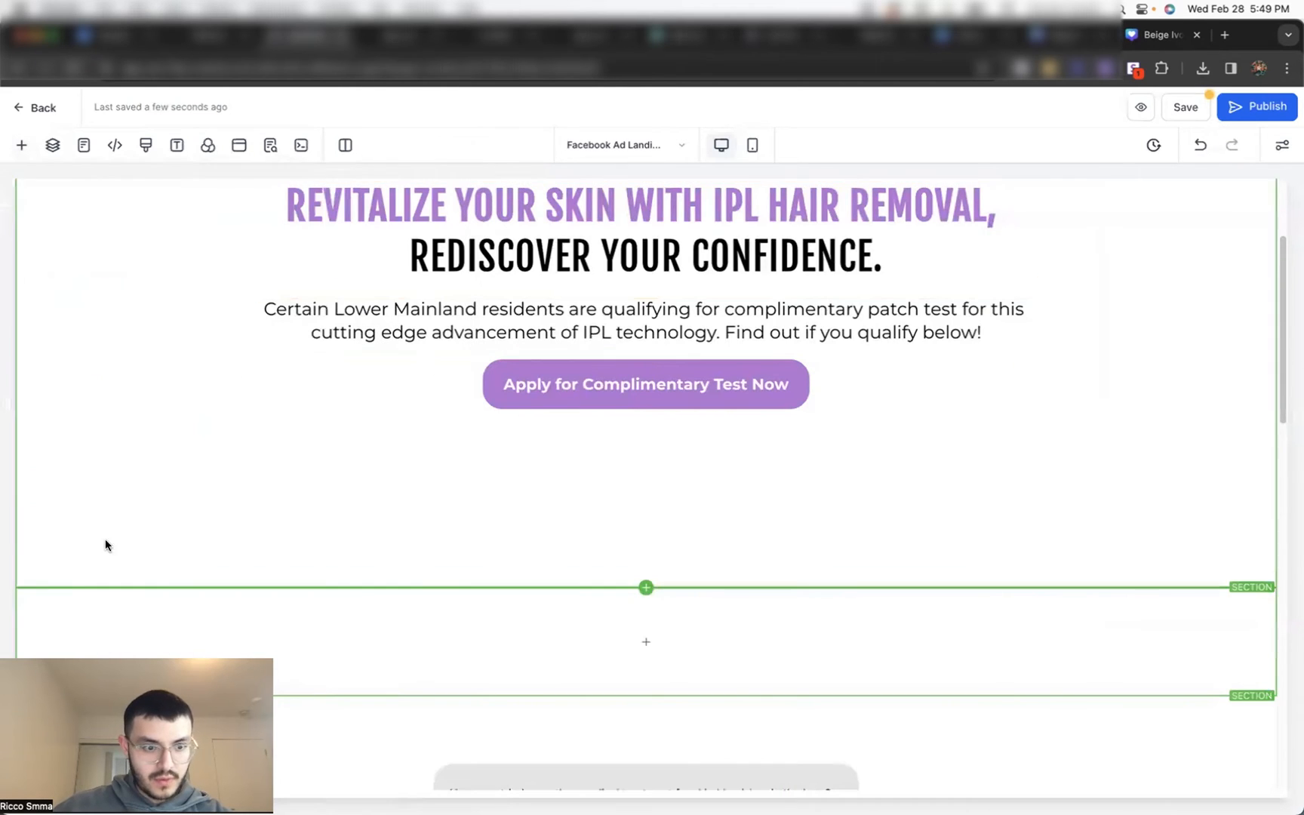
click(28, 599)
scroll(362, 429, up, 2)
scroll(360, 425, up, 3)
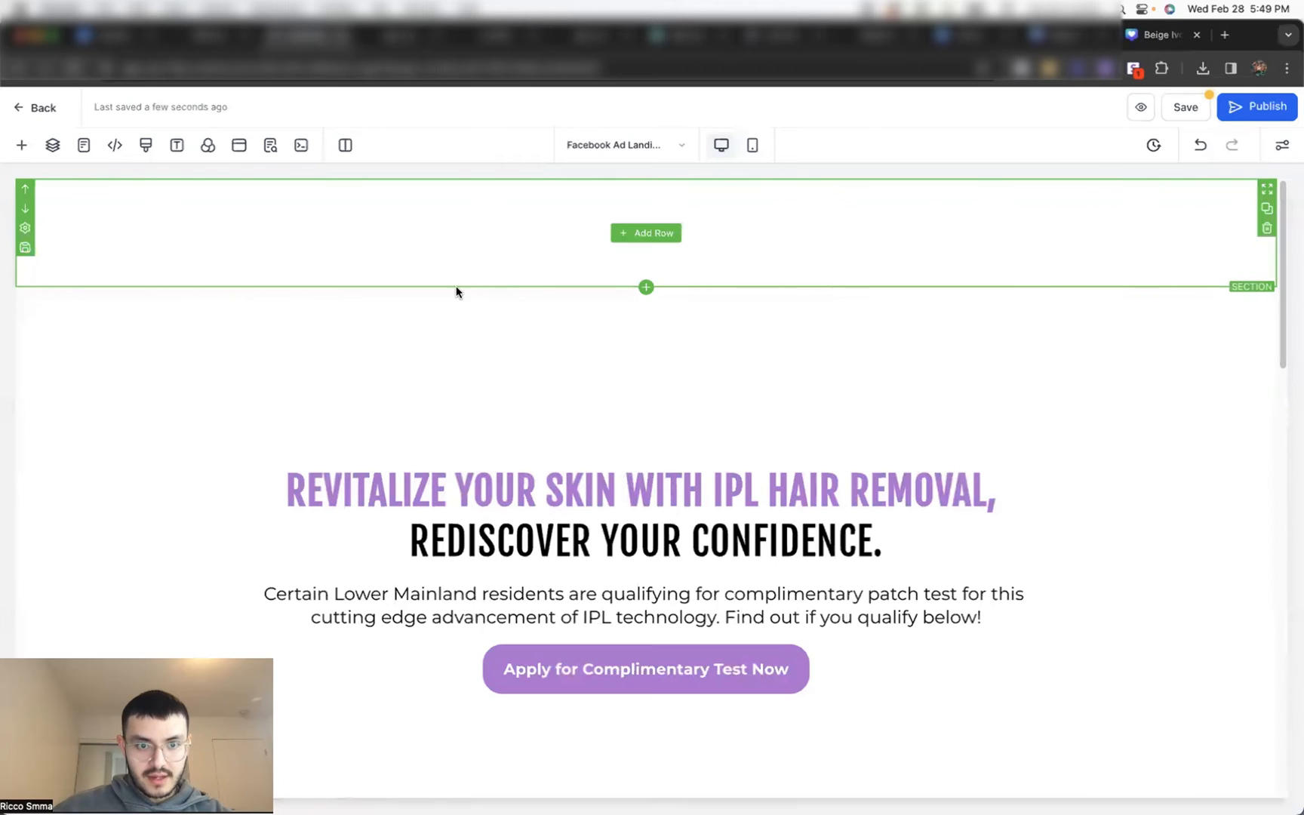
Step: Add a one-column row to the new top section and place an Image element in it
click(644, 230)
click(215, 291)
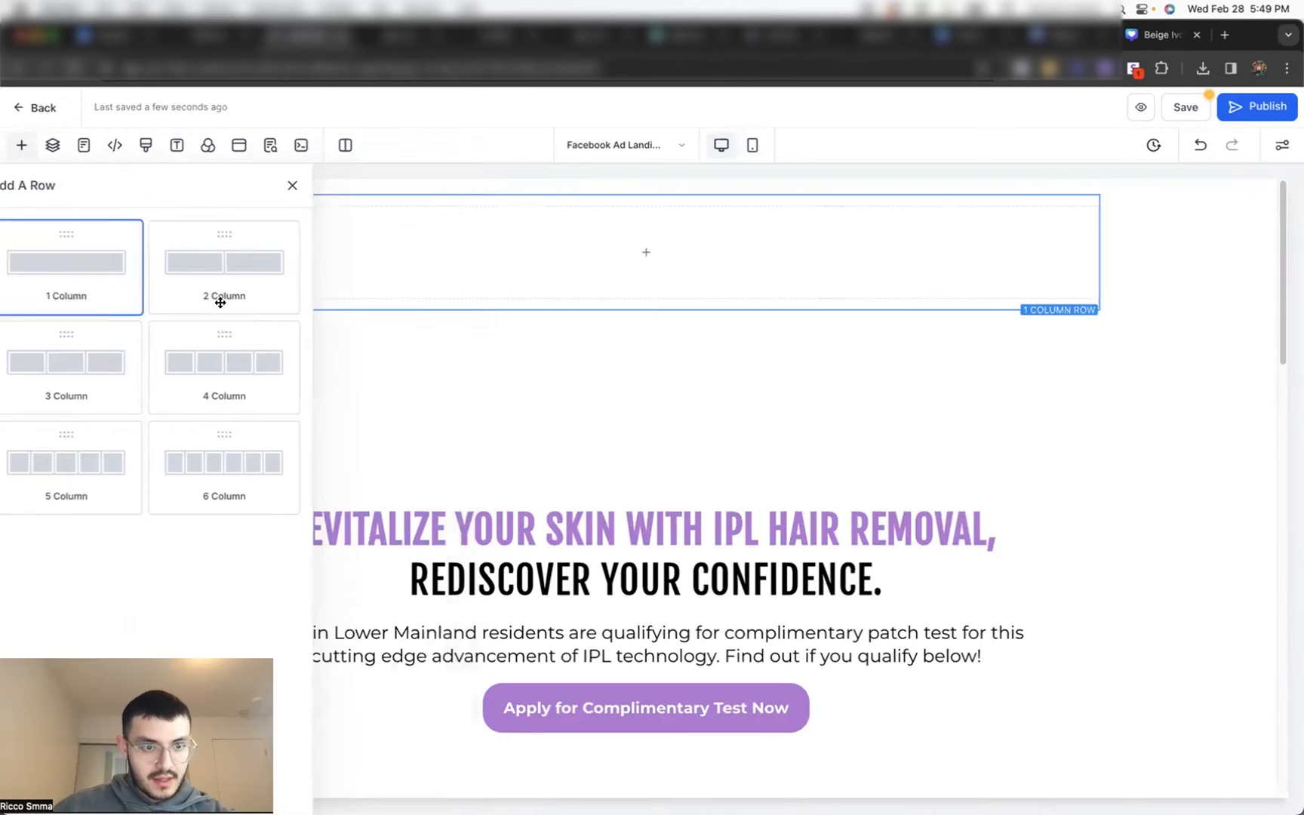
click(666, 254)
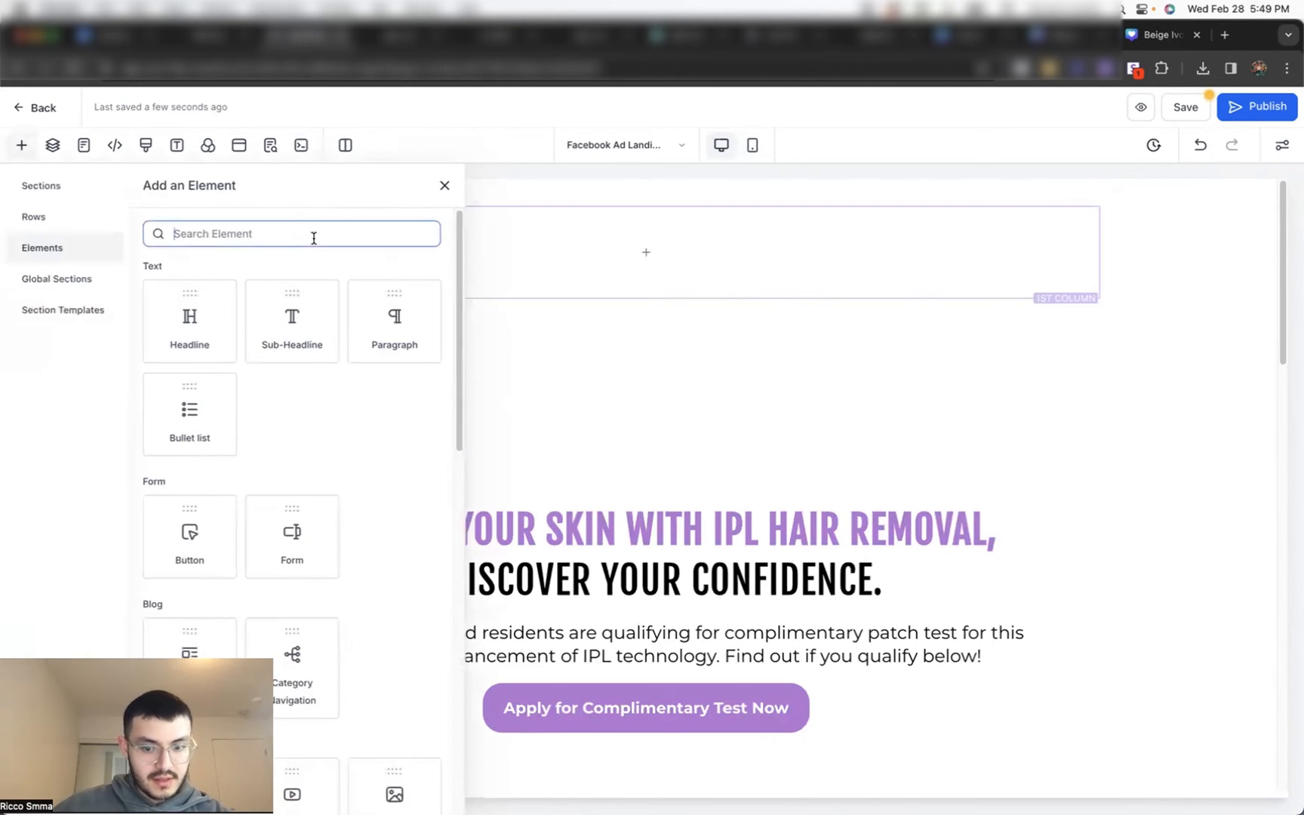
text(p)
key(BackSpace)
text(im)
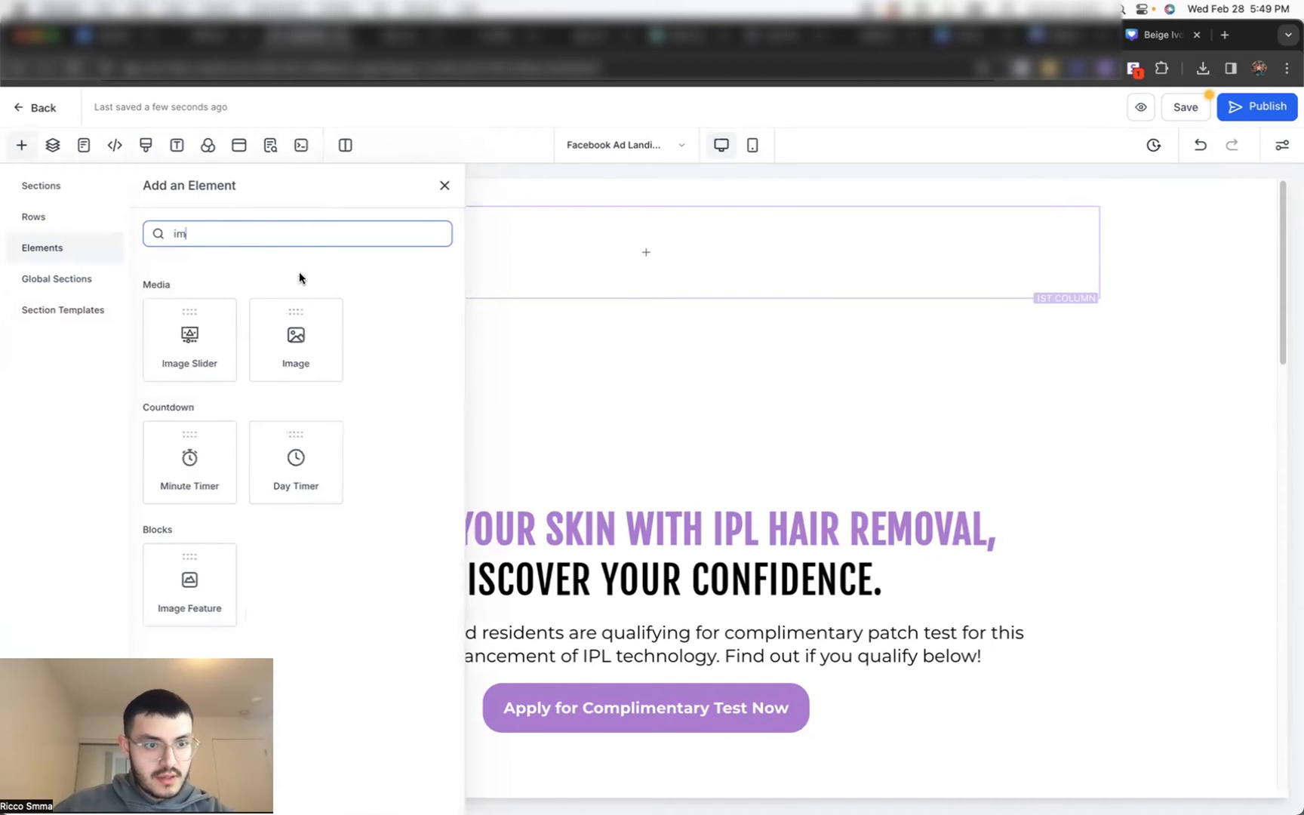
click(302, 344)
Step: Replace the placeholder image with the La Bella logo file "Screenshot 2024-02-28 at 5.49.29 PM.png" from the media library
scroll(1270, 568, down, 3)
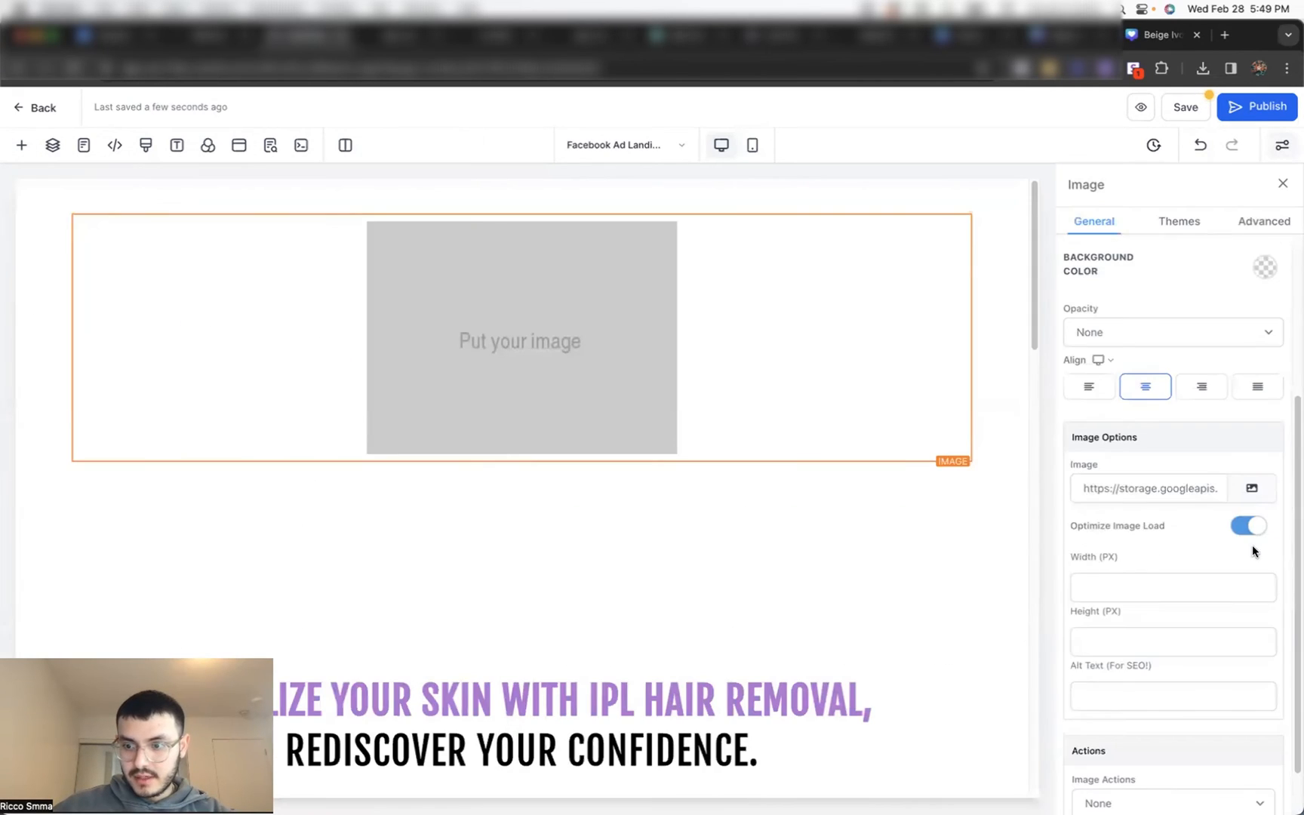
click(1259, 498)
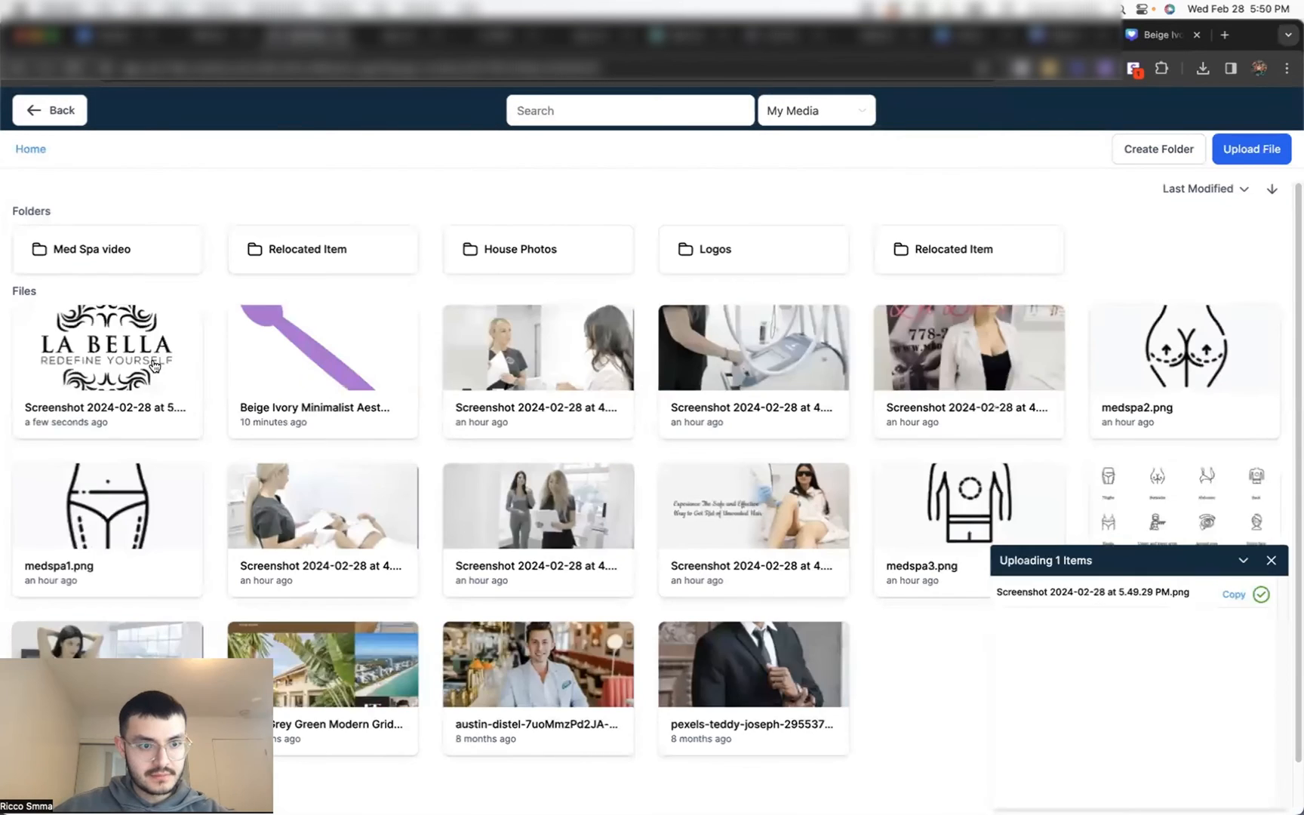
double_click(154, 366)
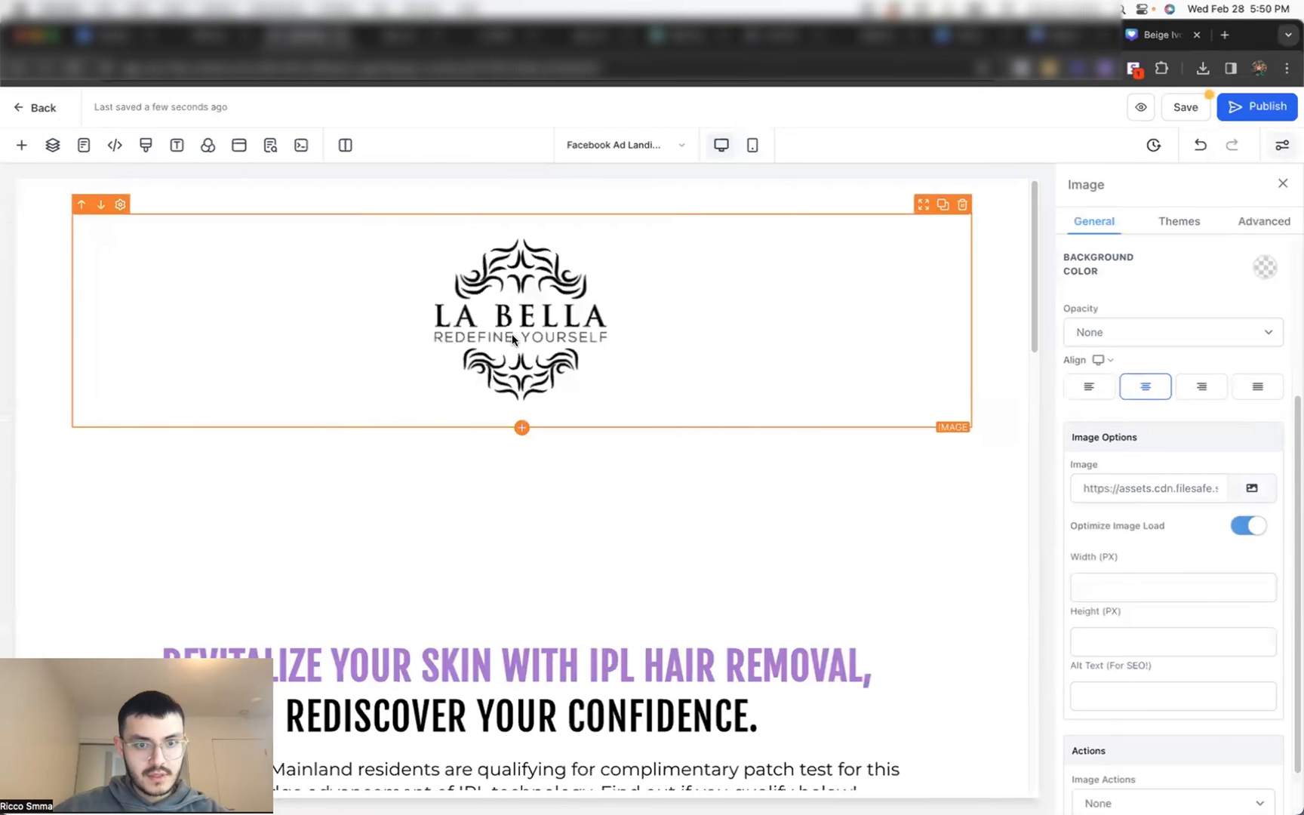
Step: Set the width of the La Bella logo image to 150 px
scroll(1118, 578, down, 1)
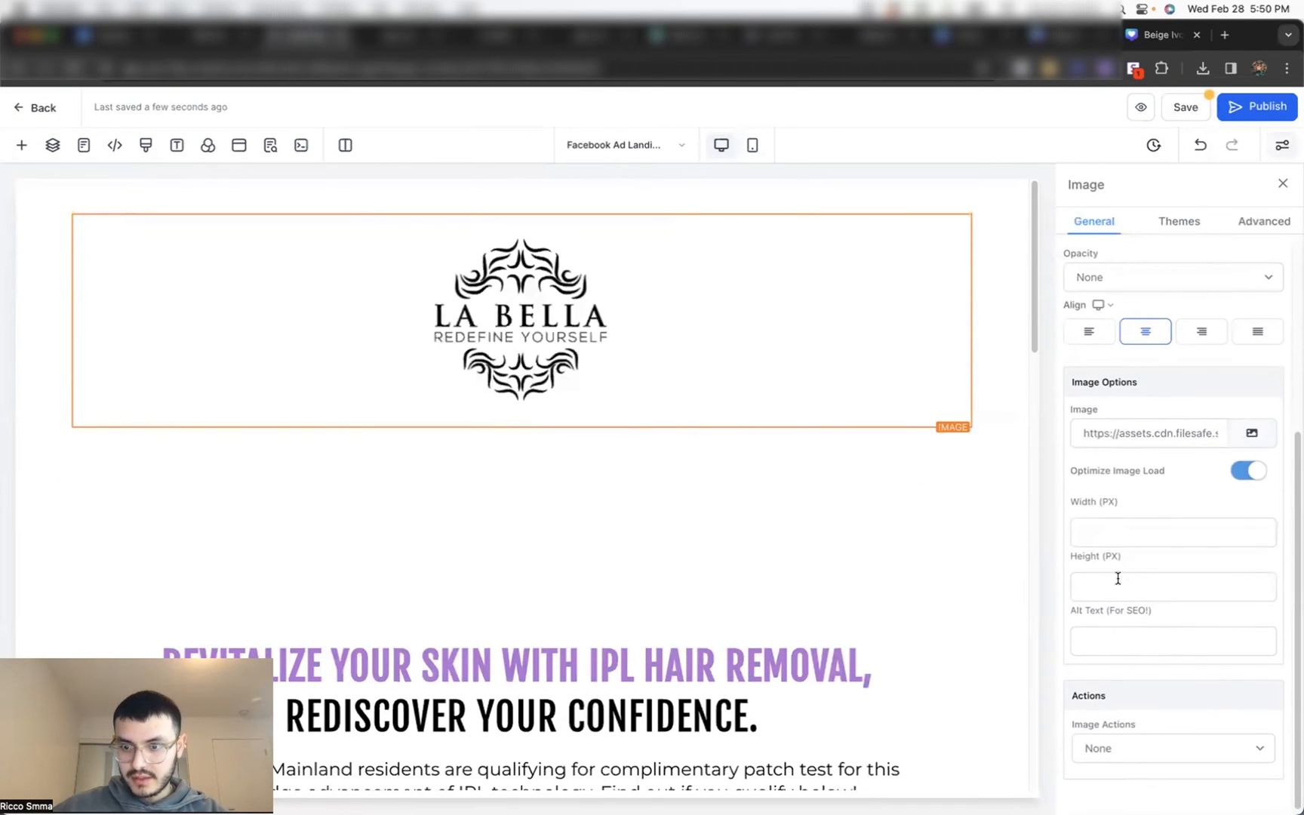
click(1113, 526)
text(1)
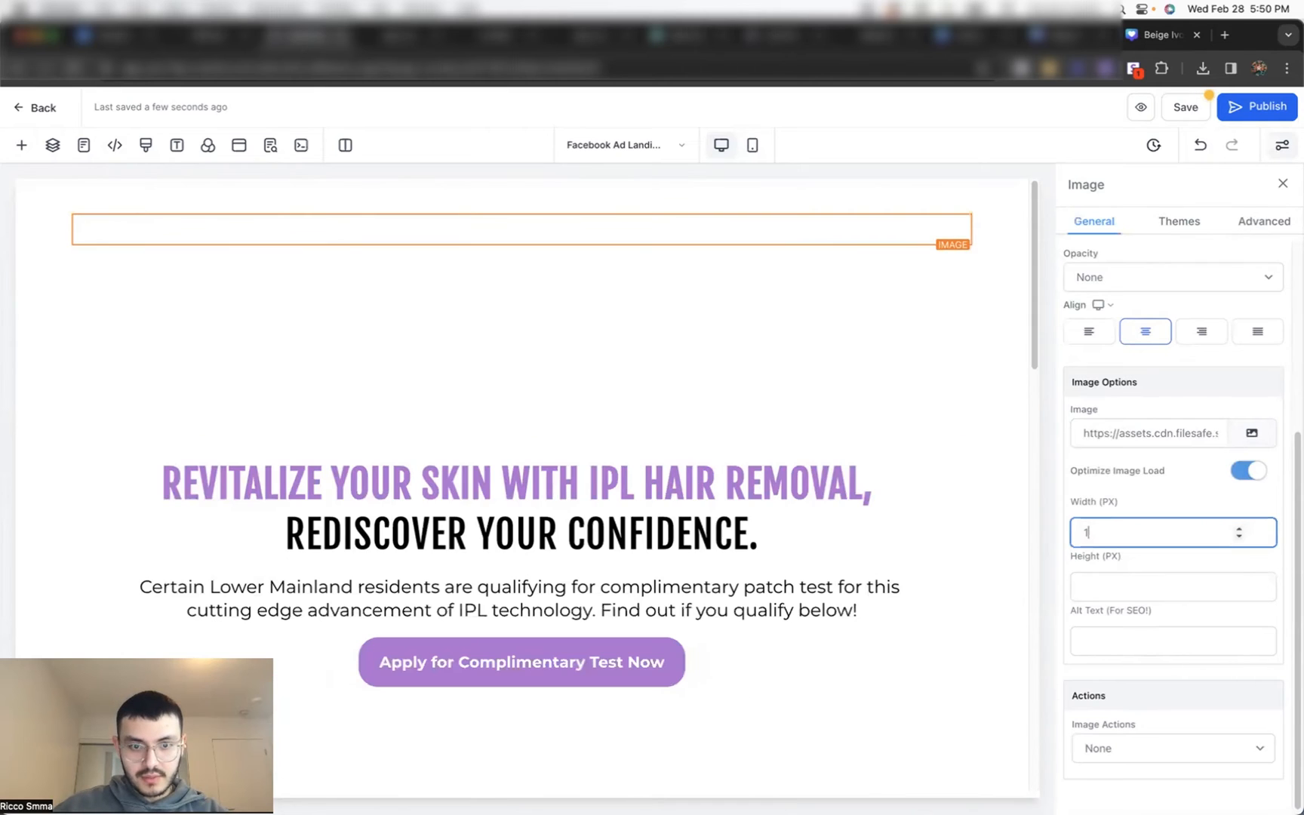
text(00)
key(BackSpace)
key(BackSpace)
key(BackSpace)
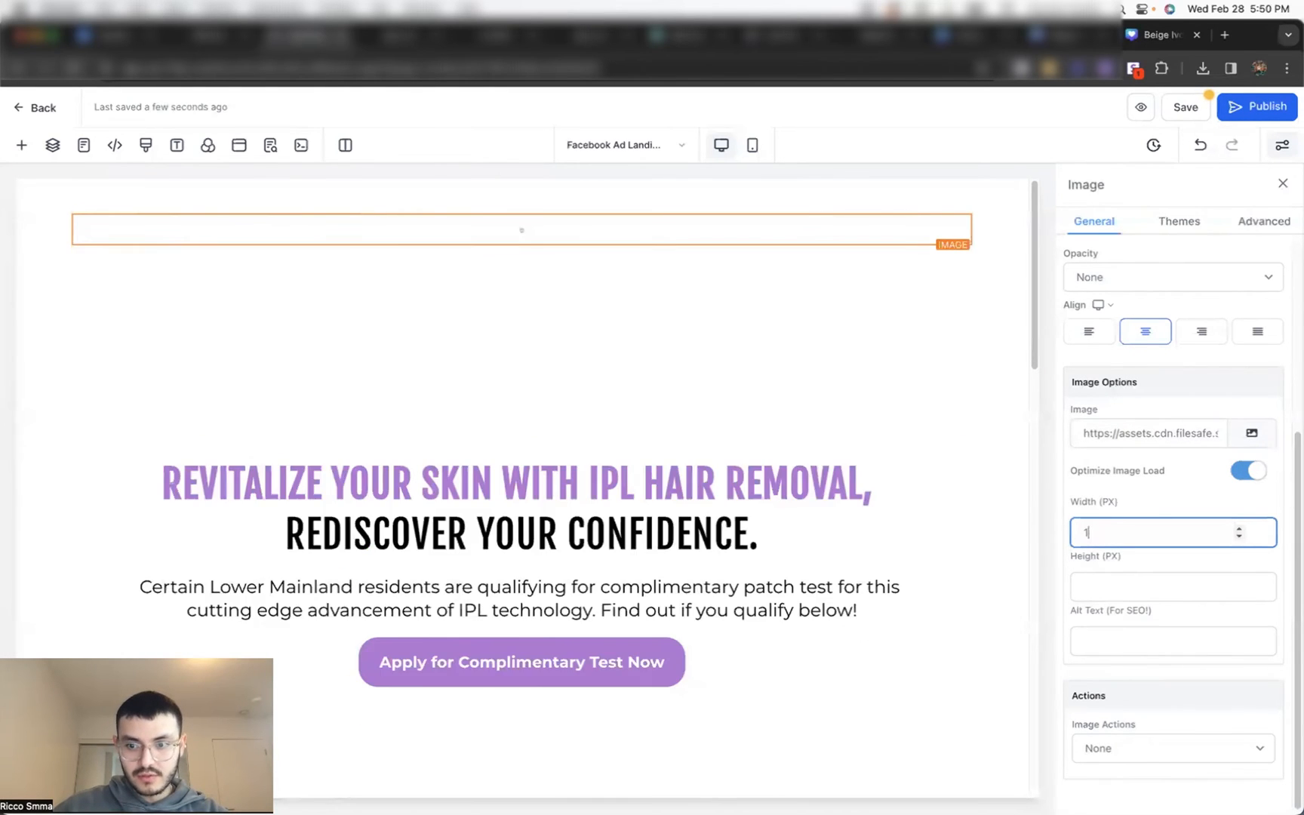
text(200)
key(BackSpace)
key(BackSpace)
key(BackSpace)
text(1)
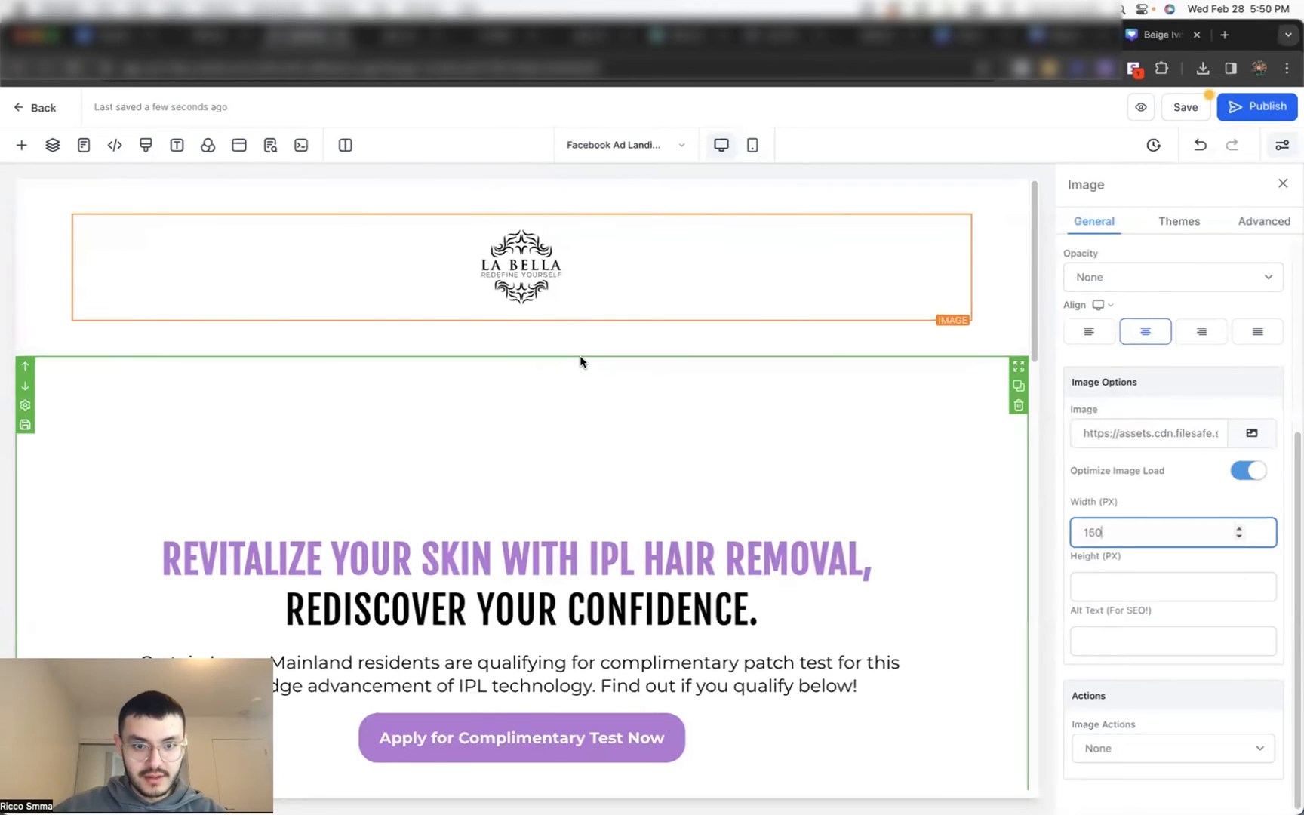
click(581, 353)
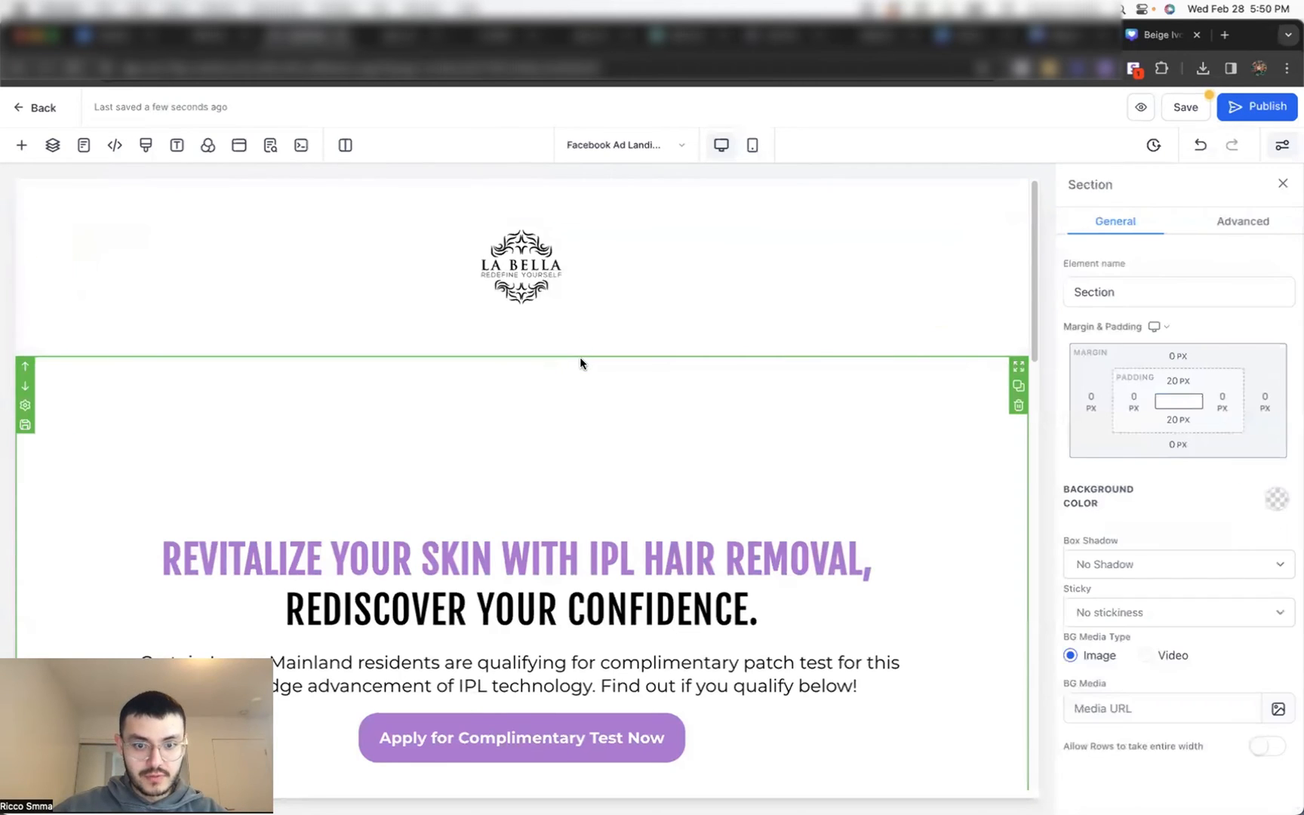
Step: Set the top padding of the row holding the hero headline to 100 px and save the page
click(1185, 405)
click(1148, 478)
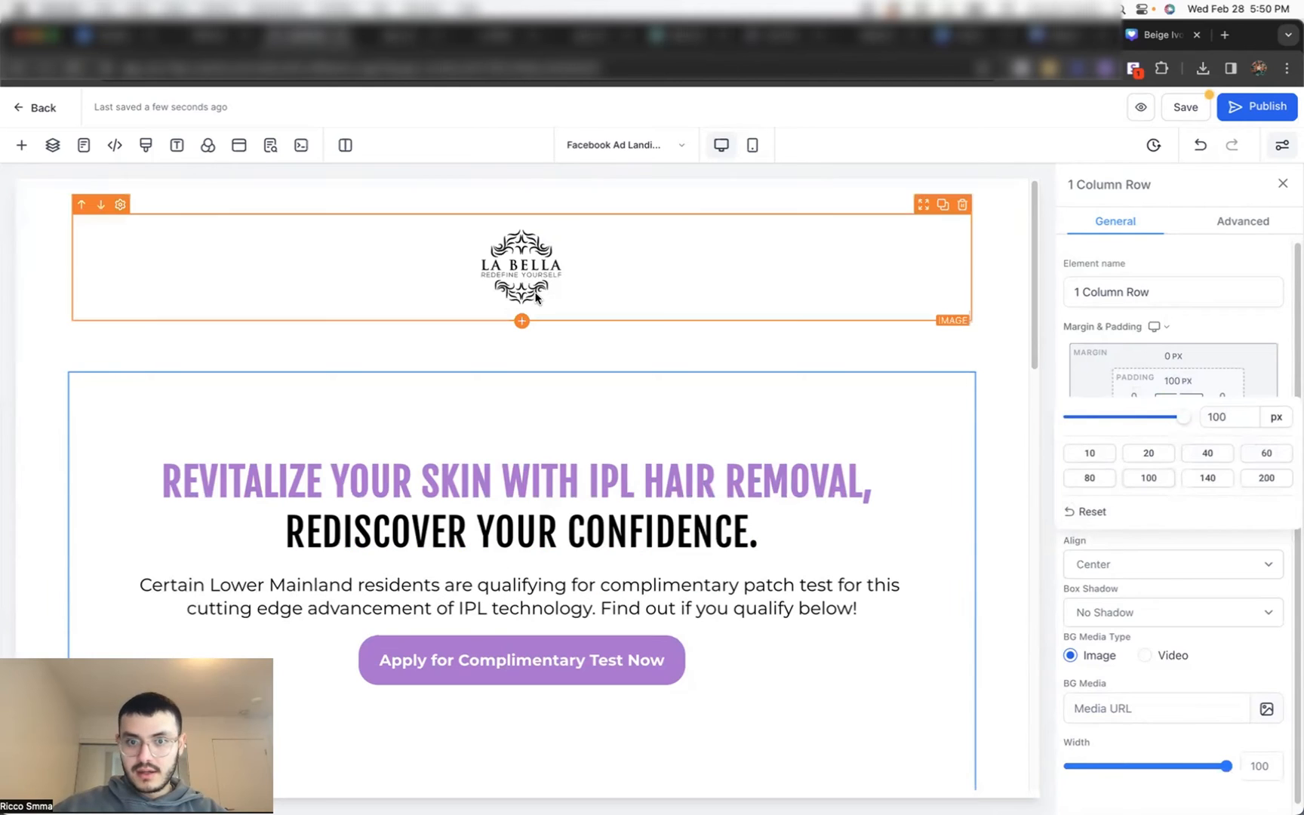
click(1186, 107)
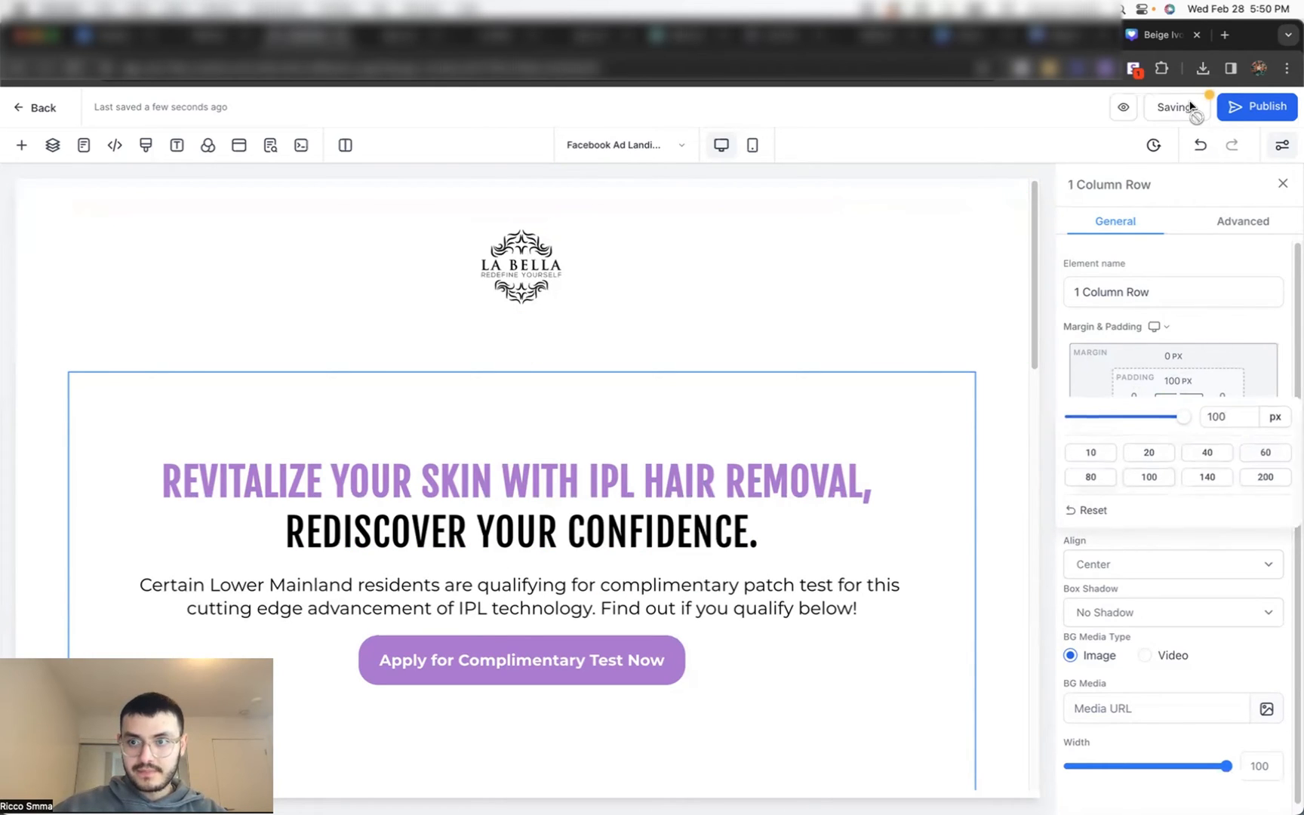
Step: Review the spacing and headline of the hero area on the page preview, and return to the editor
click(404, 35)
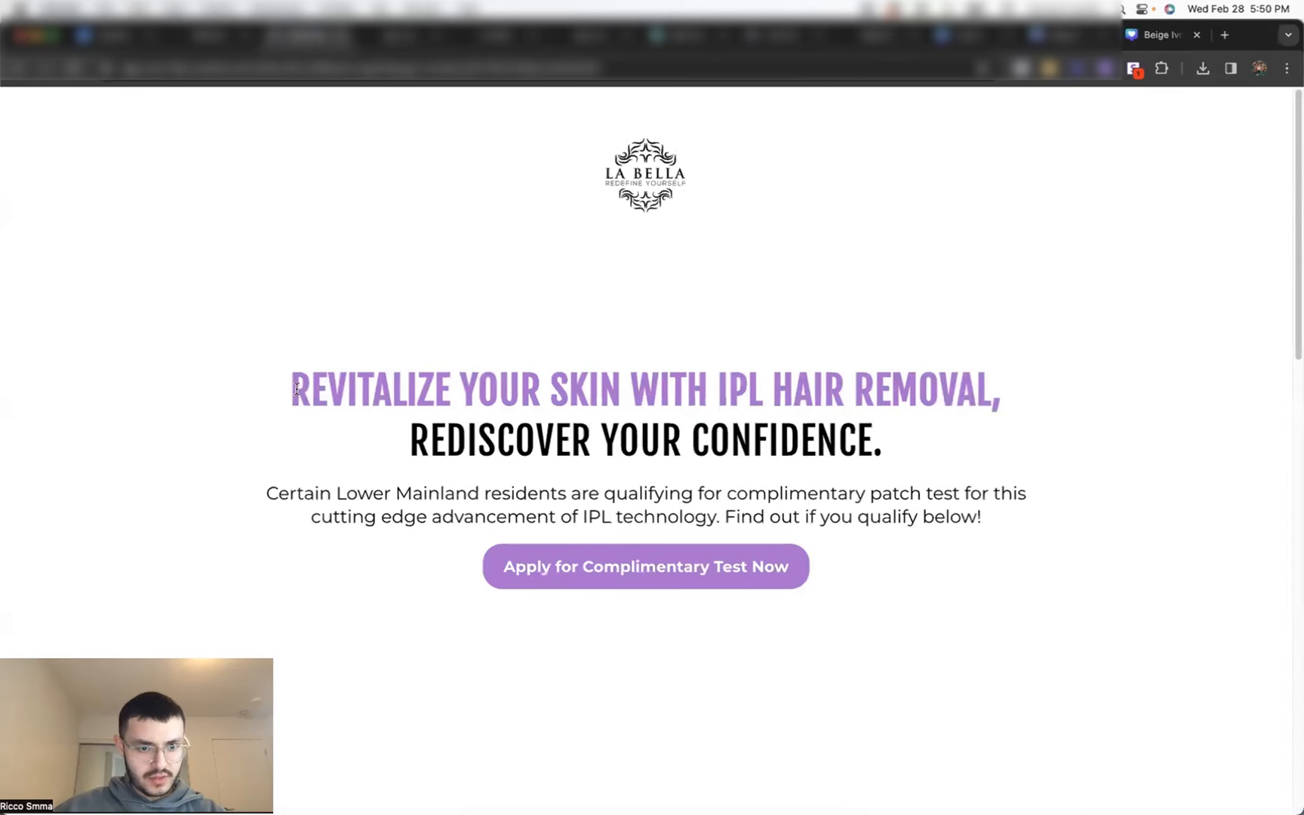
drag(297, 389, 910, 442)
click(310, 36)
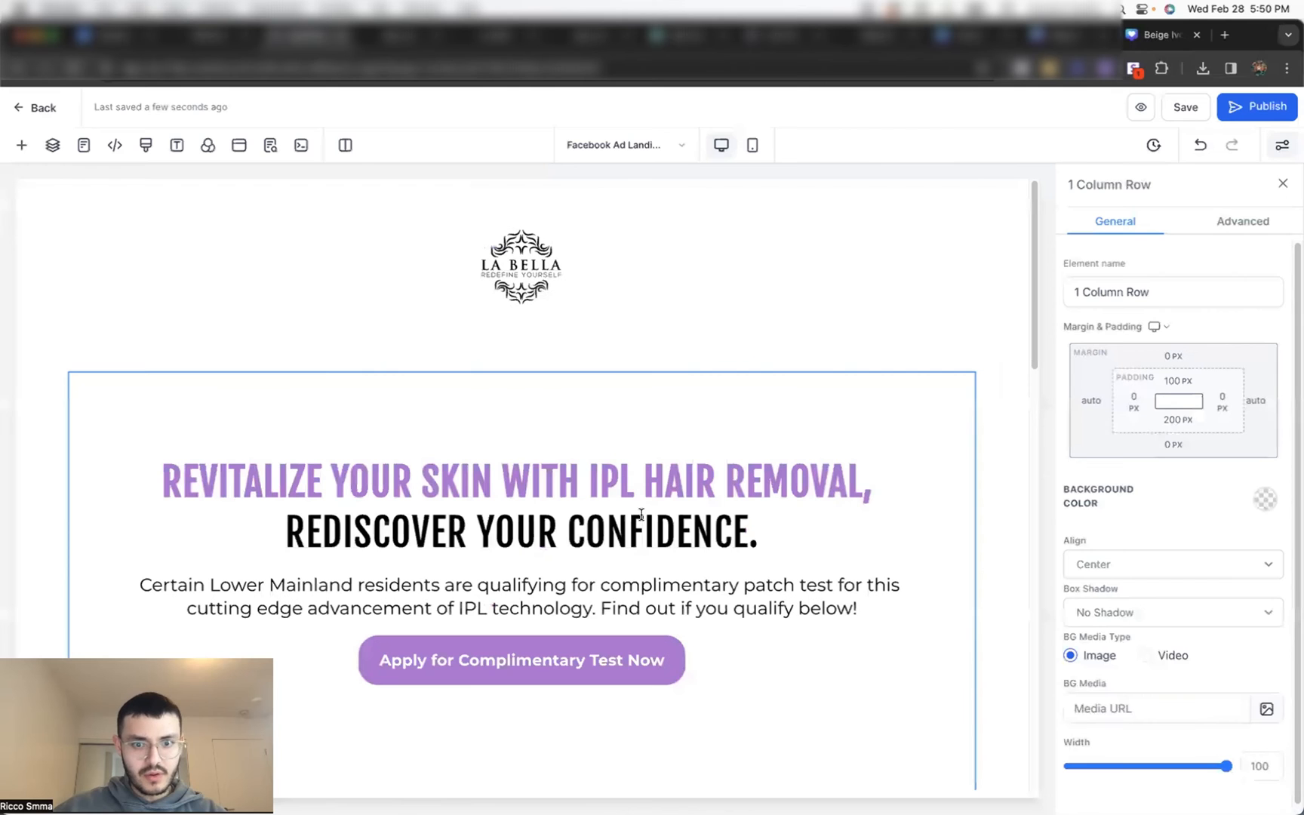
Step: Set the font size of the hero headline about IPL hair removal to 55 px
click(632, 504)
scroll(1250, 475, down, 3)
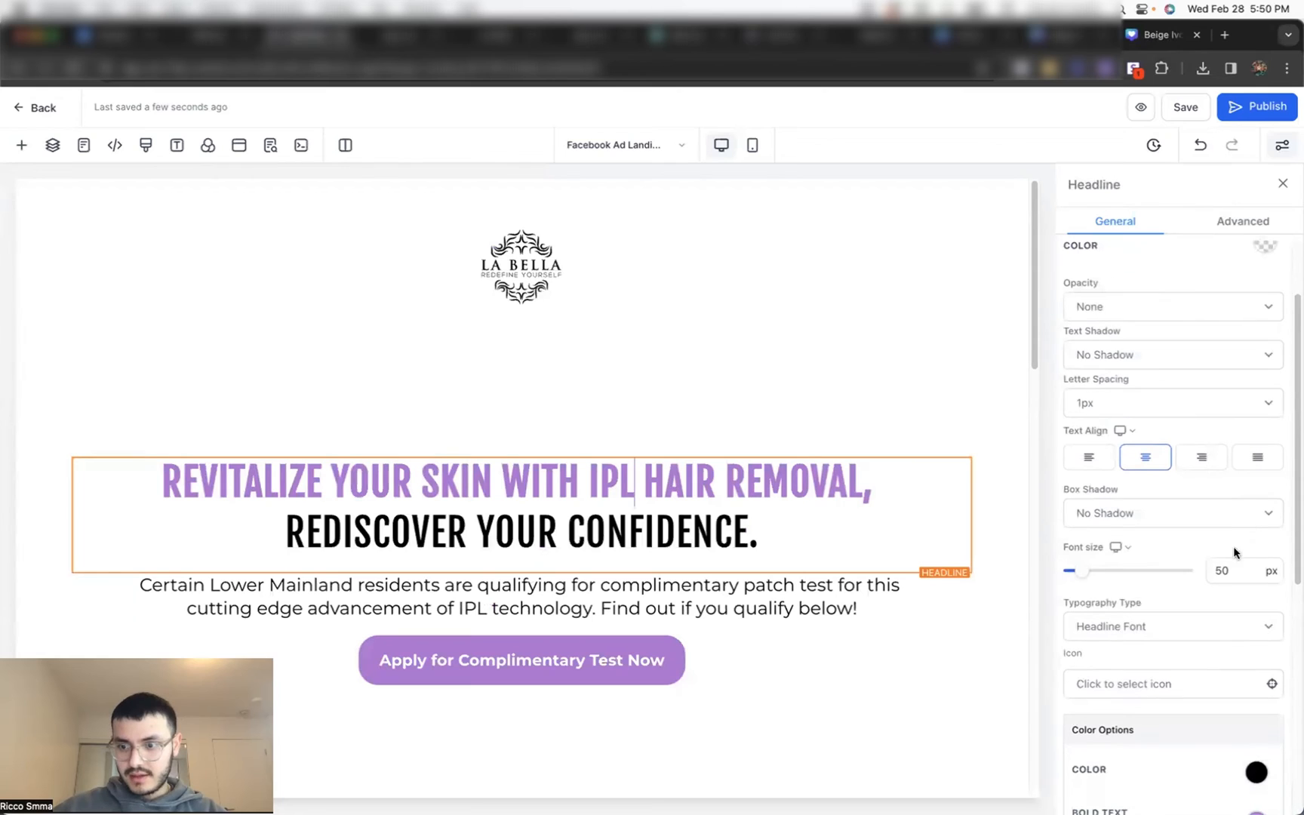
click(1230, 568)
double_click(1229, 566)
text(55)
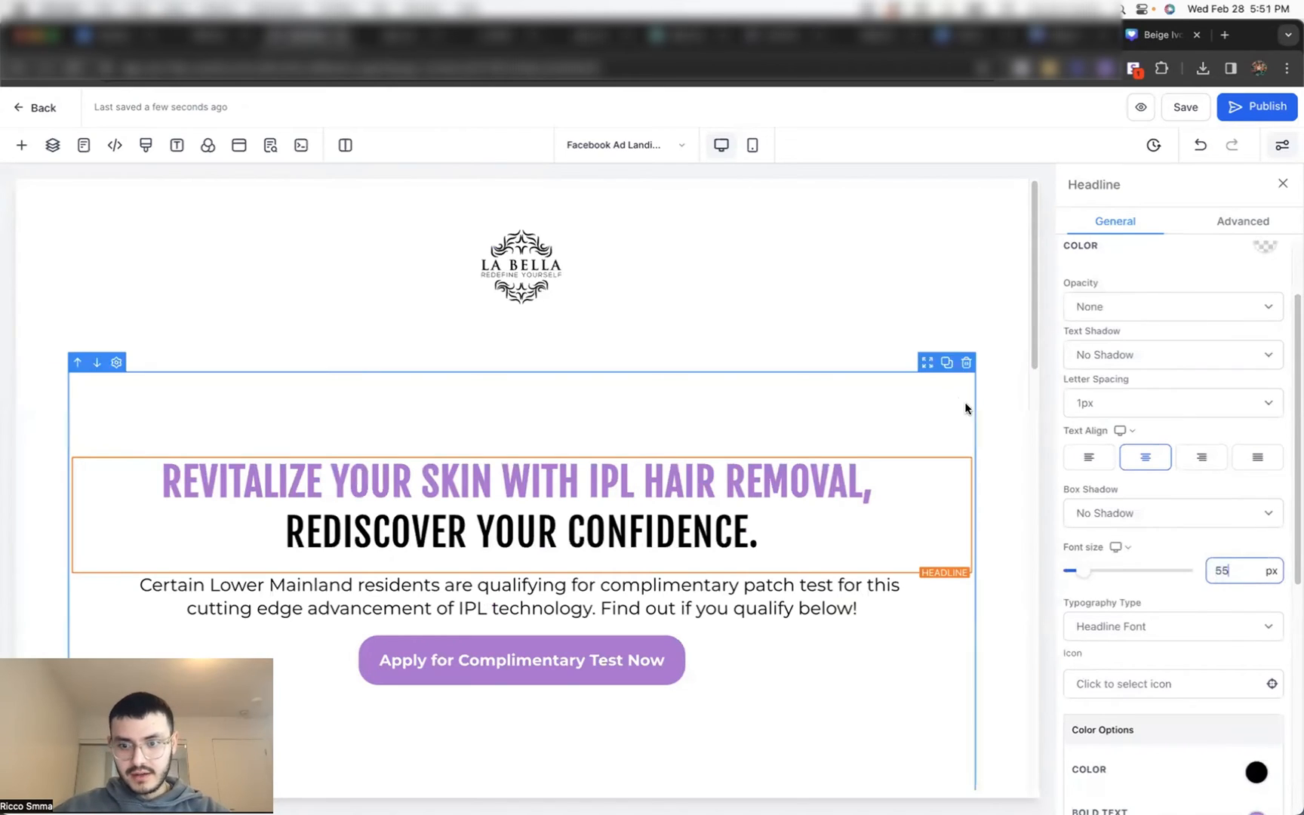
Step: Set the font size of the hero sub-headline about the complimentary patch test to 22 px
click(695, 615)
click(1230, 660)
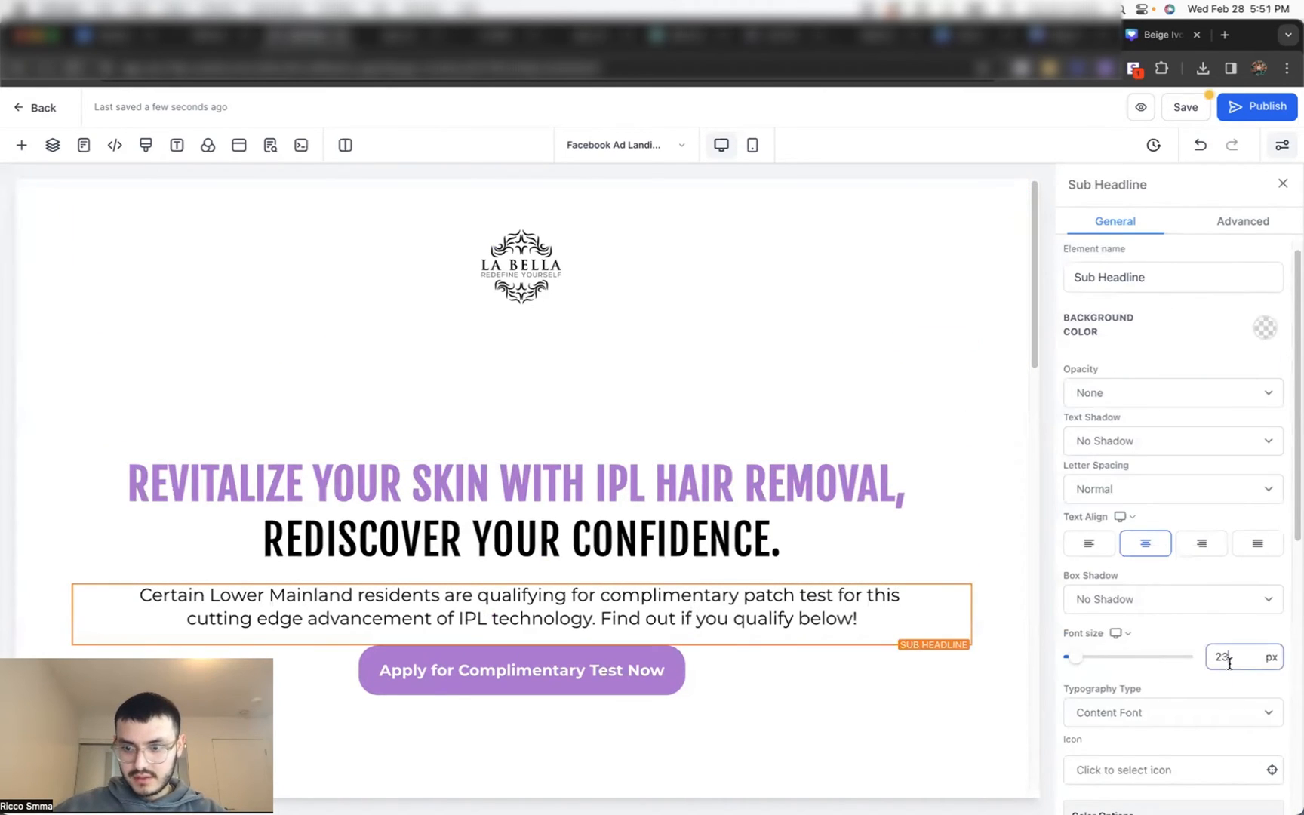
text(2)
click(625, 674)
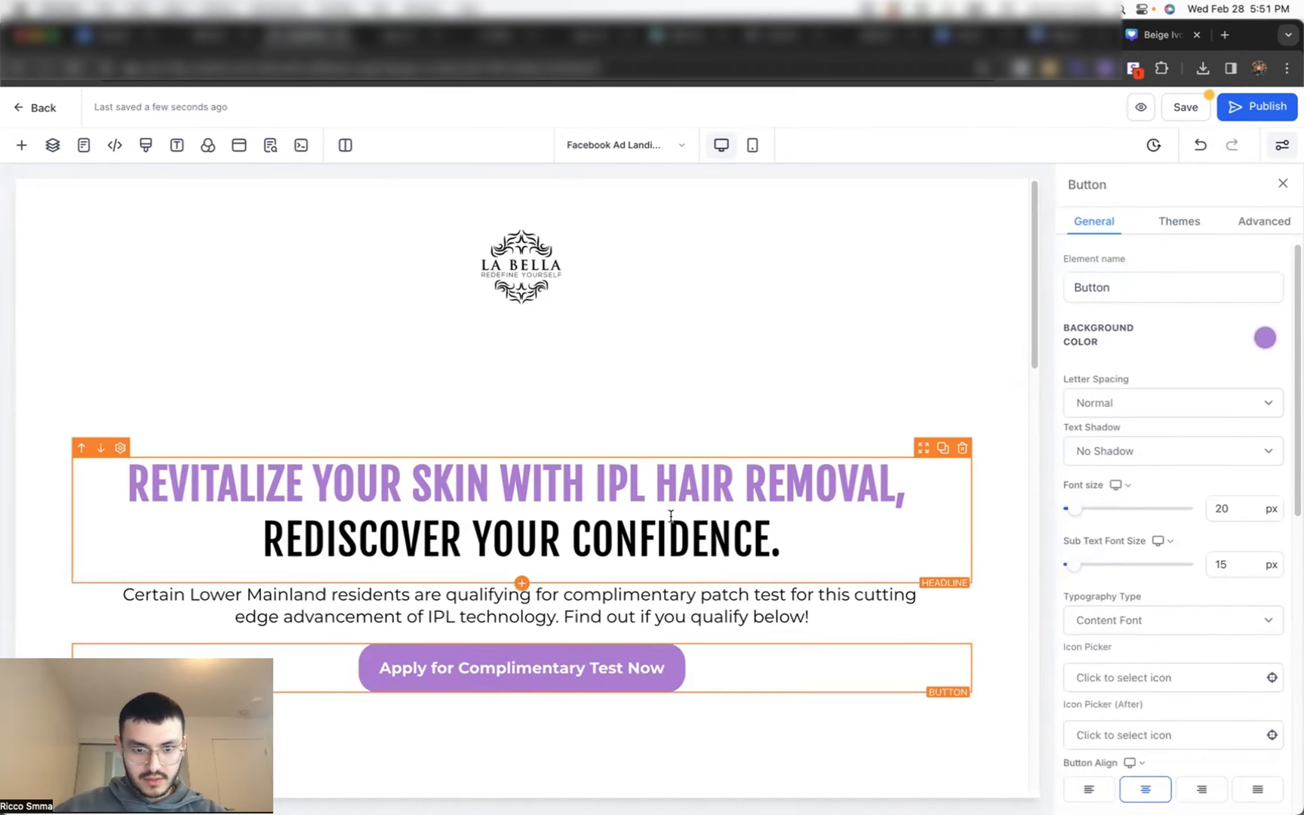
Step: Set the font size of the "About the Treatment" headline in the purple section to 45 px
scroll(670, 518, down, 14)
click(351, 396)
double_click(1233, 667)
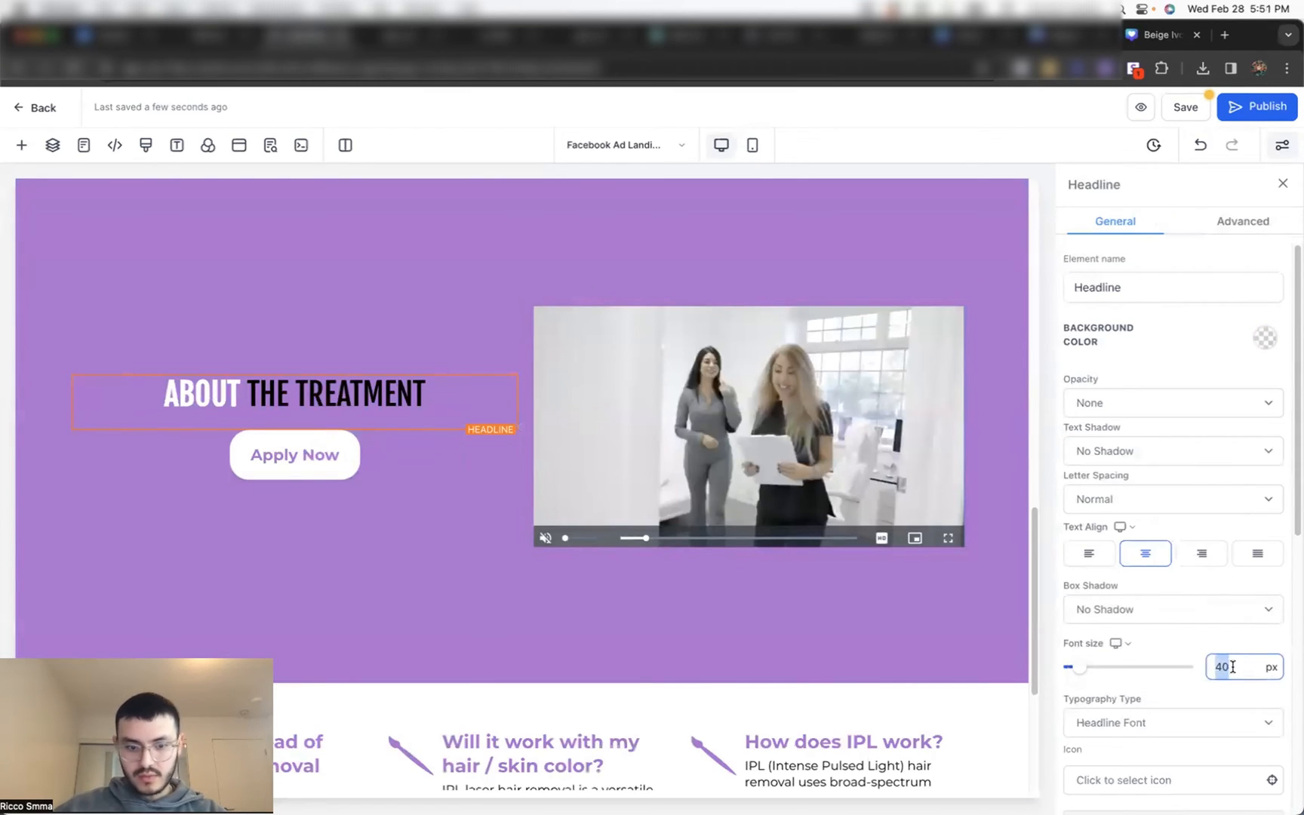
text(45)
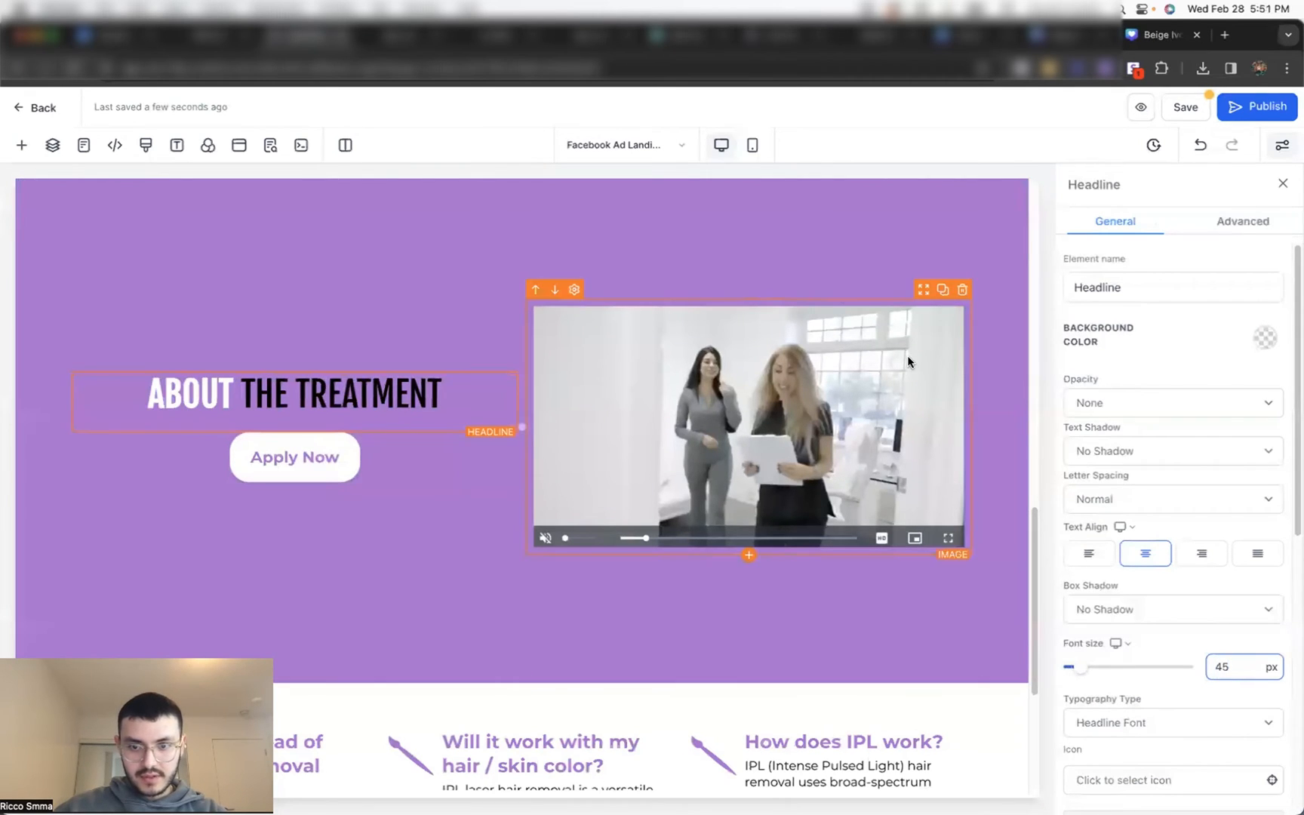
click(975, 348)
Step: Duplicate the survey section and move the copy down below the three-column IPL questions section
scroll(974, 348, up, 8)
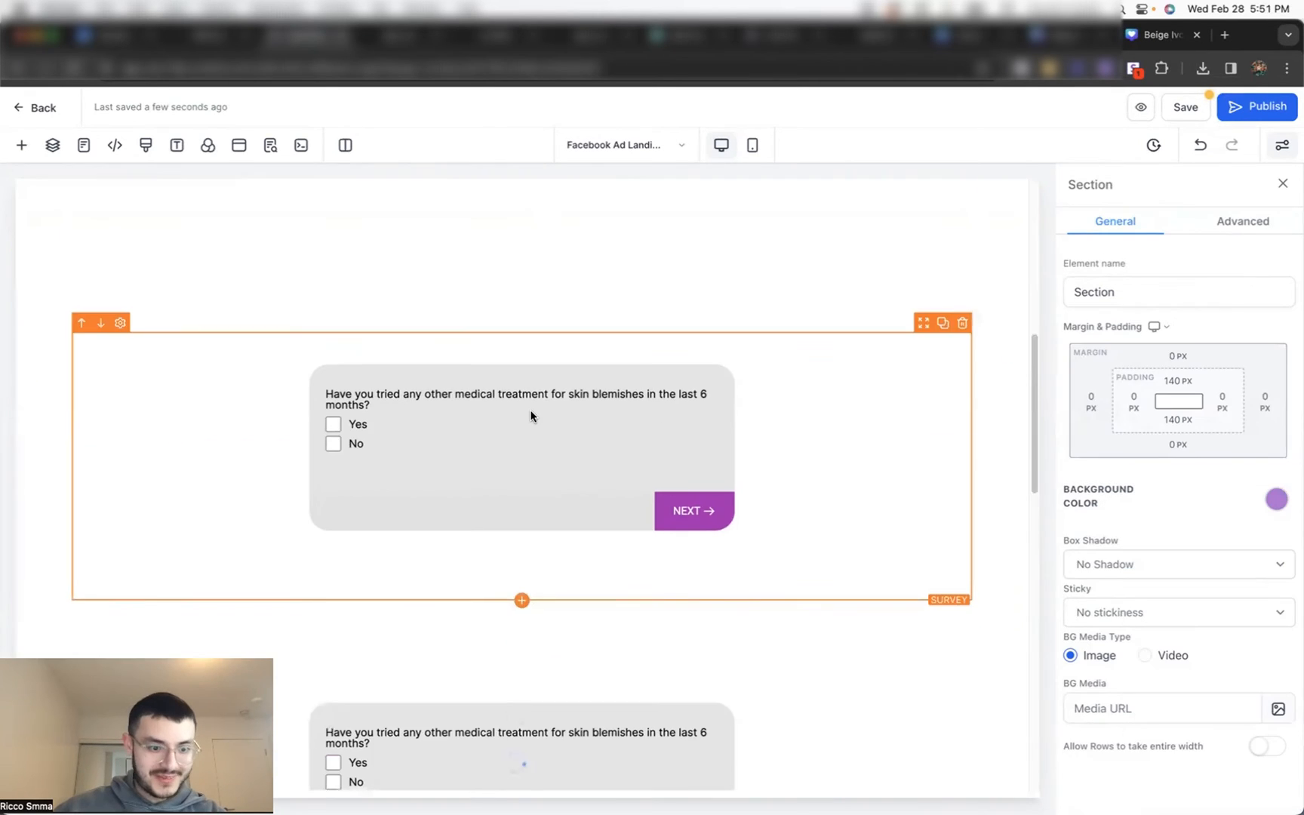
scroll(530, 408, down, 7)
scroll(530, 408, up, 5)
scroll(159, 390, down, 2)
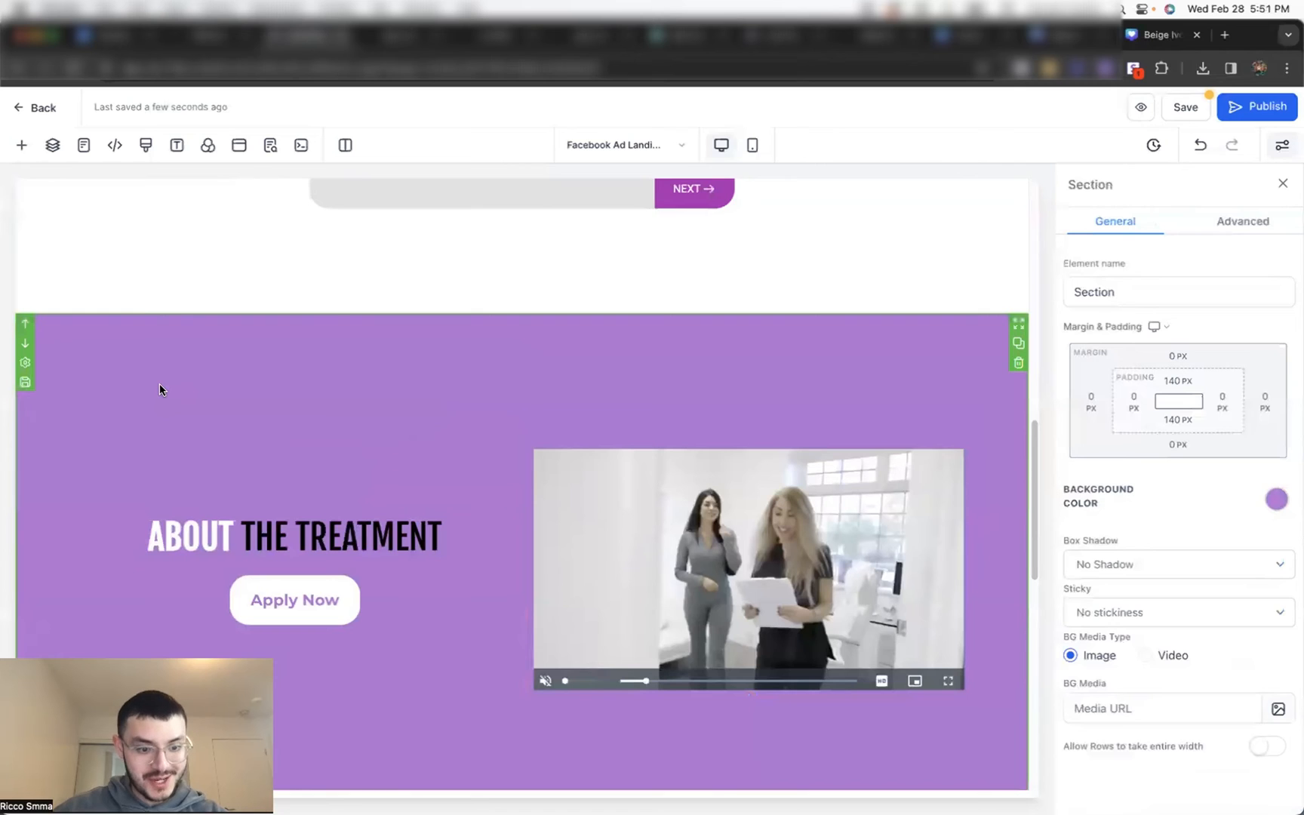
scroll(160, 390, down, 8)
scroll(181, 387, up, 1)
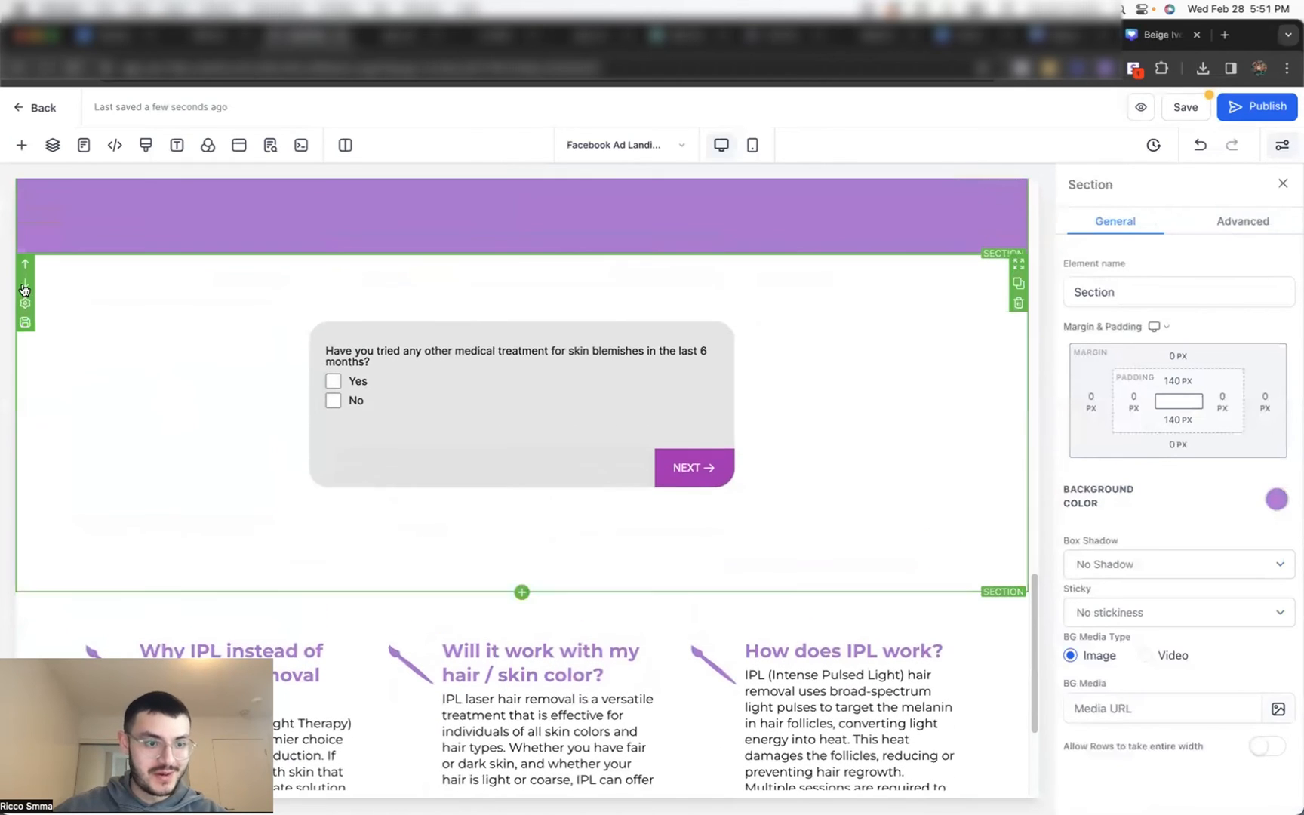
click(25, 290)
scroll(361, 527, down, 3)
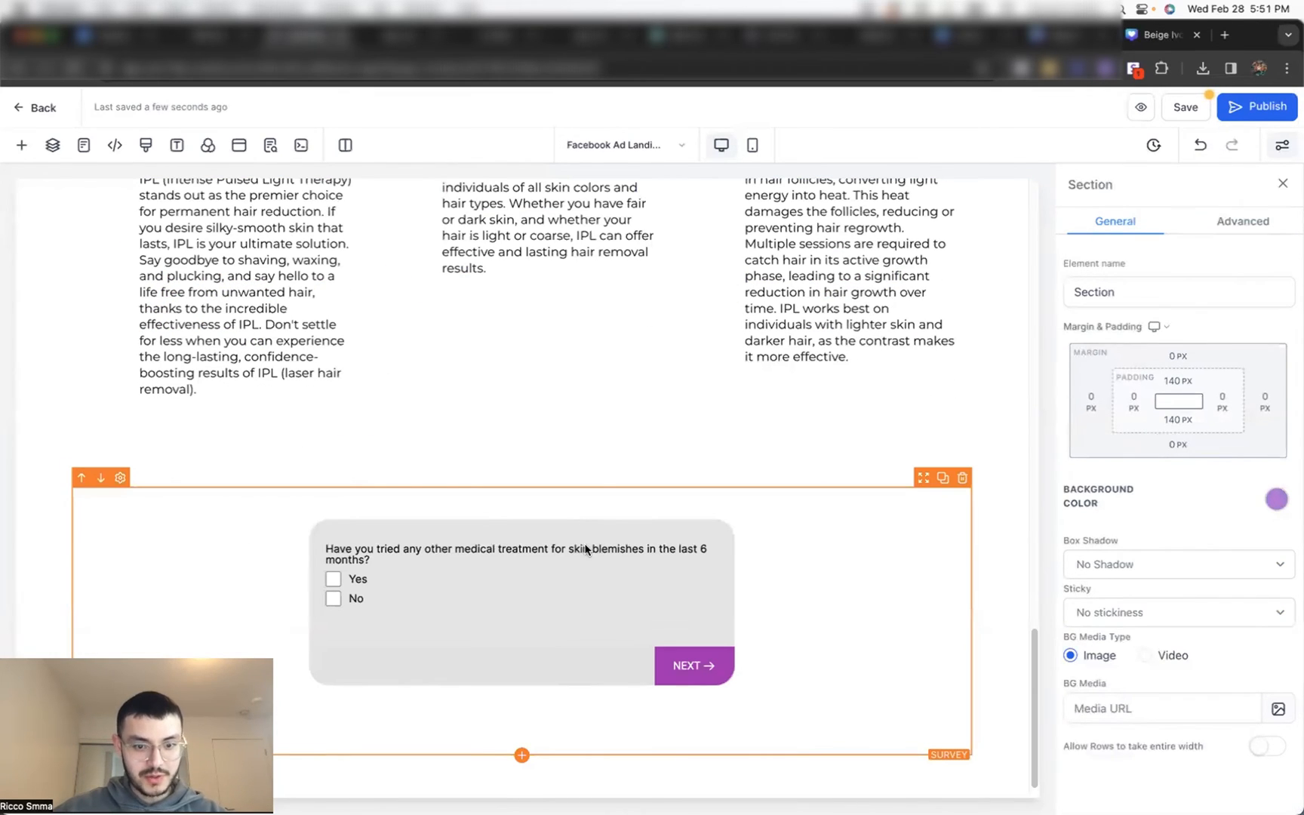
Step: Add a full-width section with a three-column row between the IPL questions and the lower survey
click(521, 452)
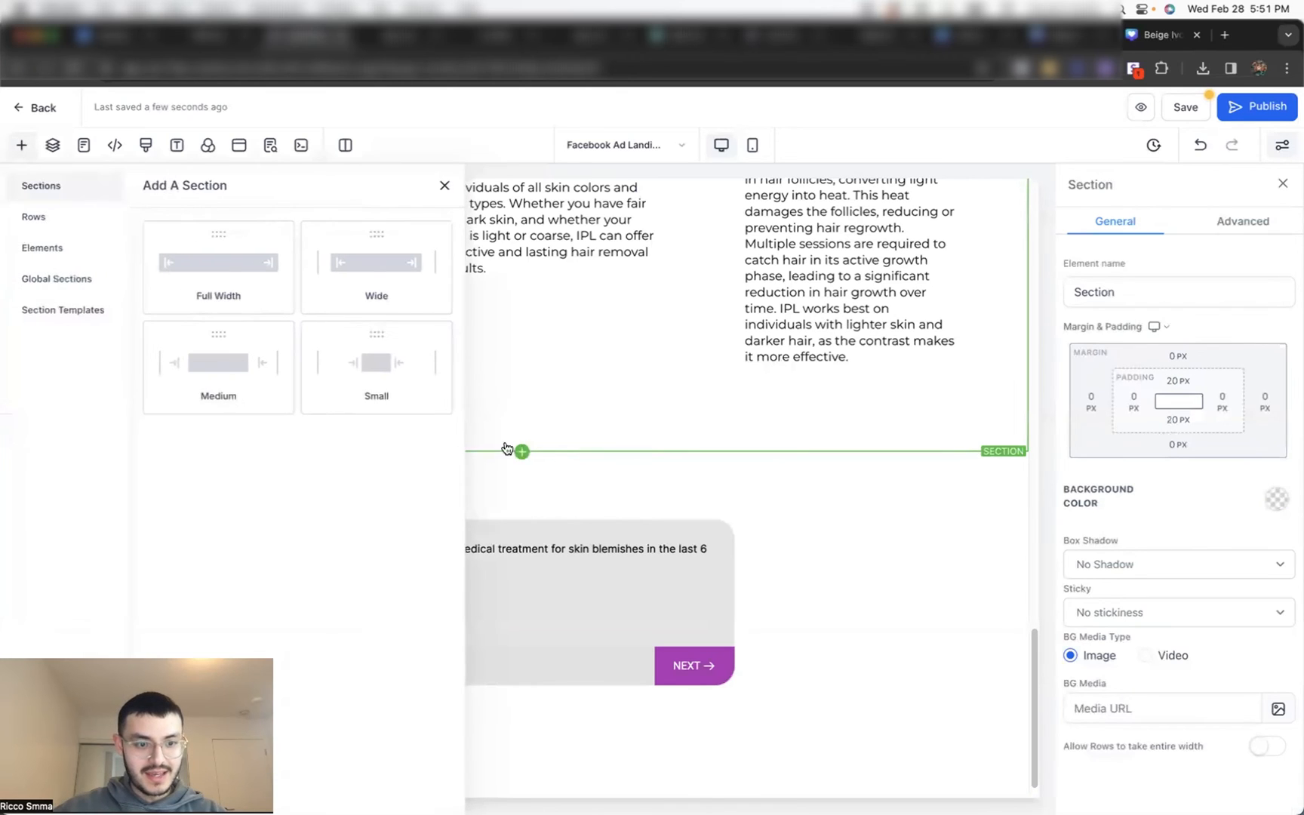
click(243, 270)
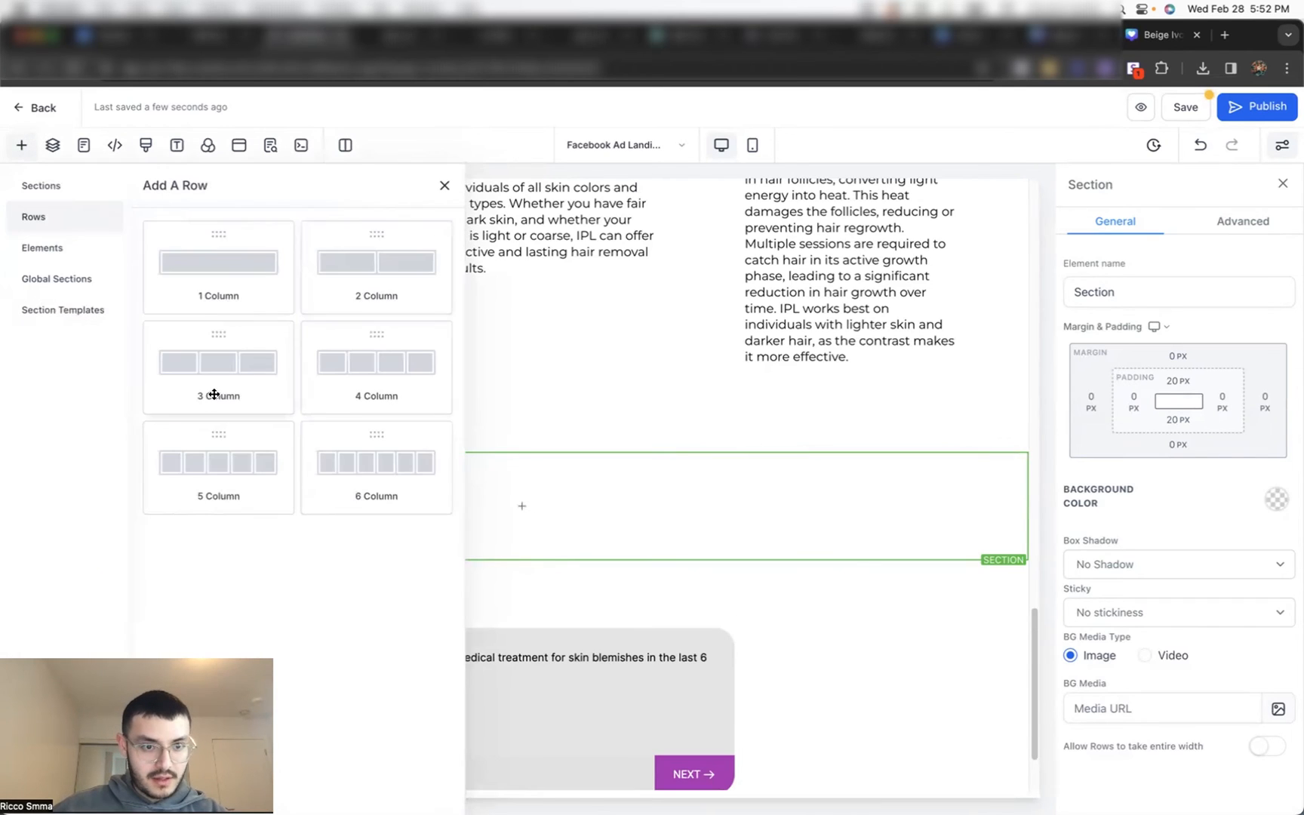
click(230, 378)
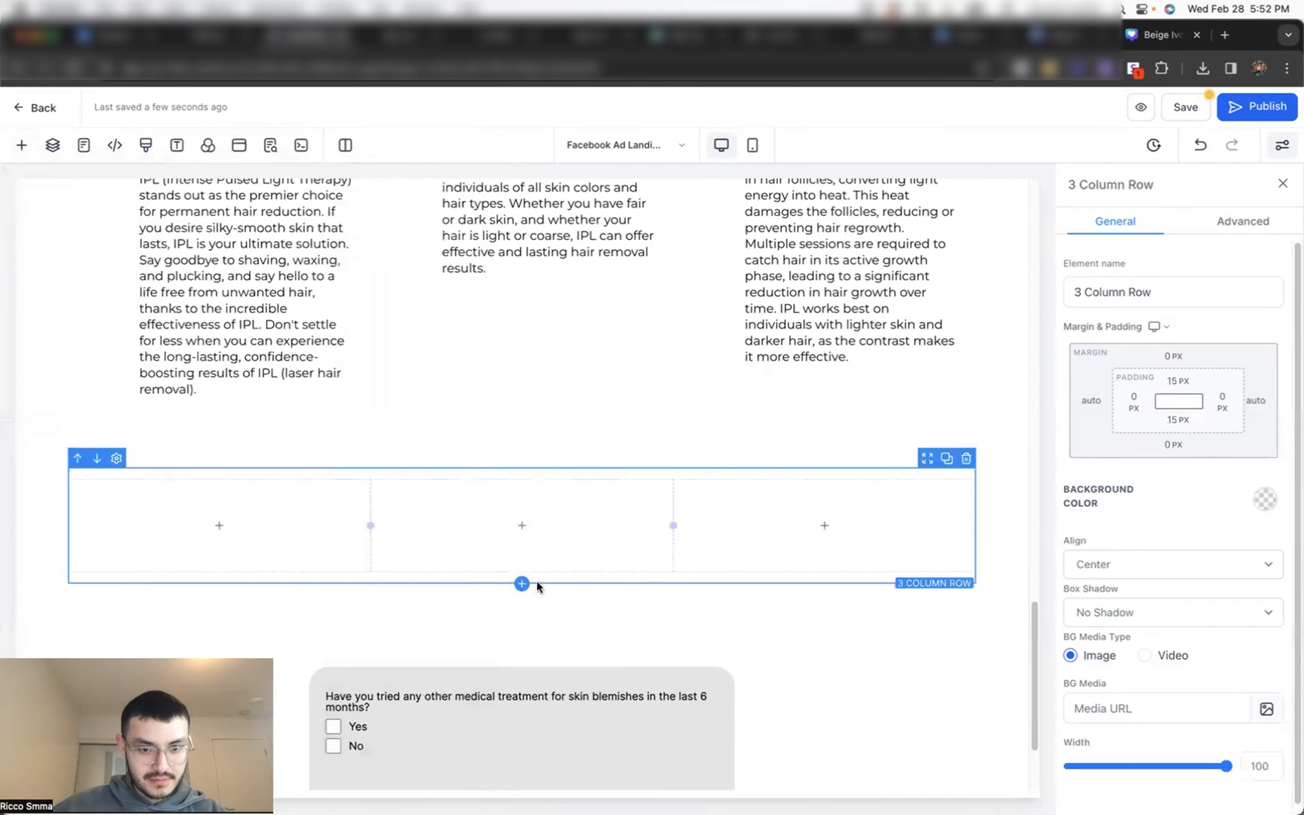
Step: Add a one-column row to the new section and move it above the three-column row
click(521, 584)
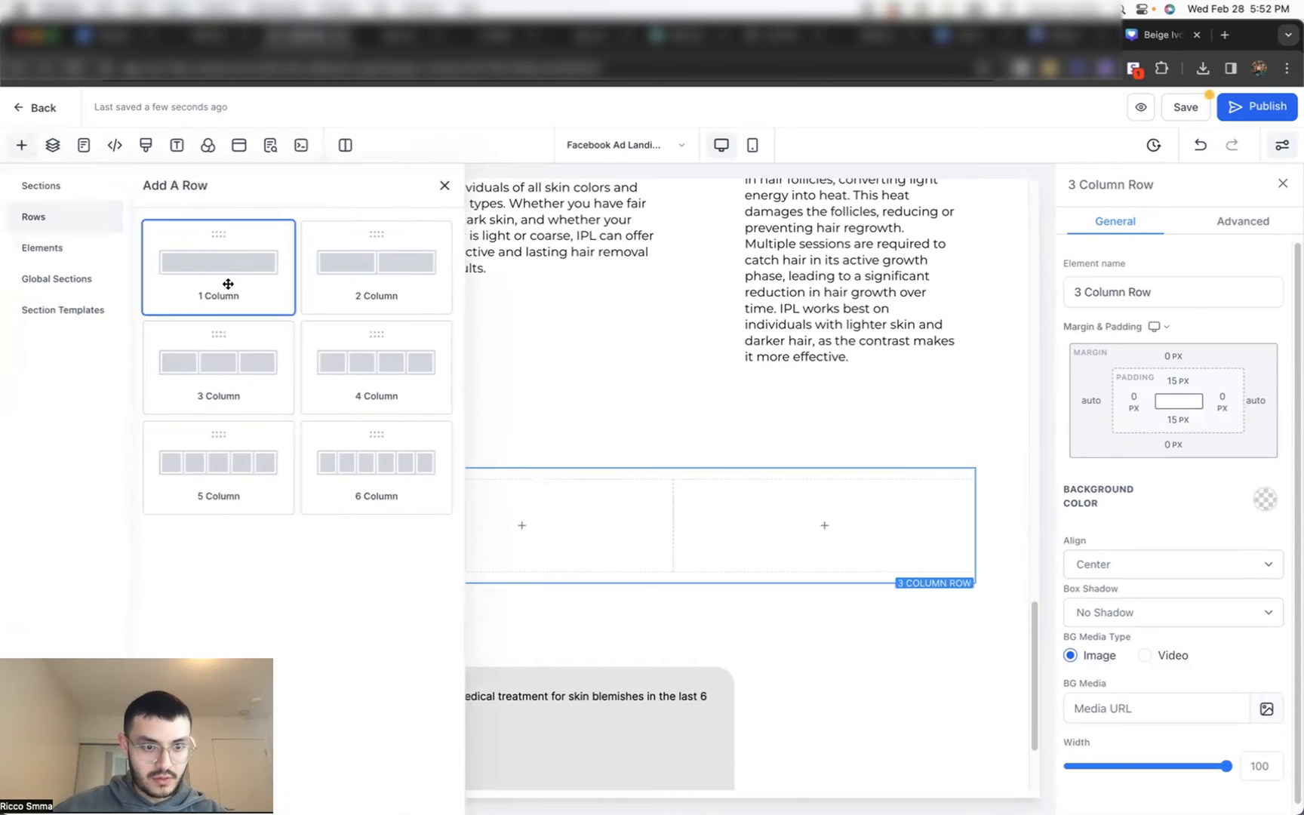
click(226, 281)
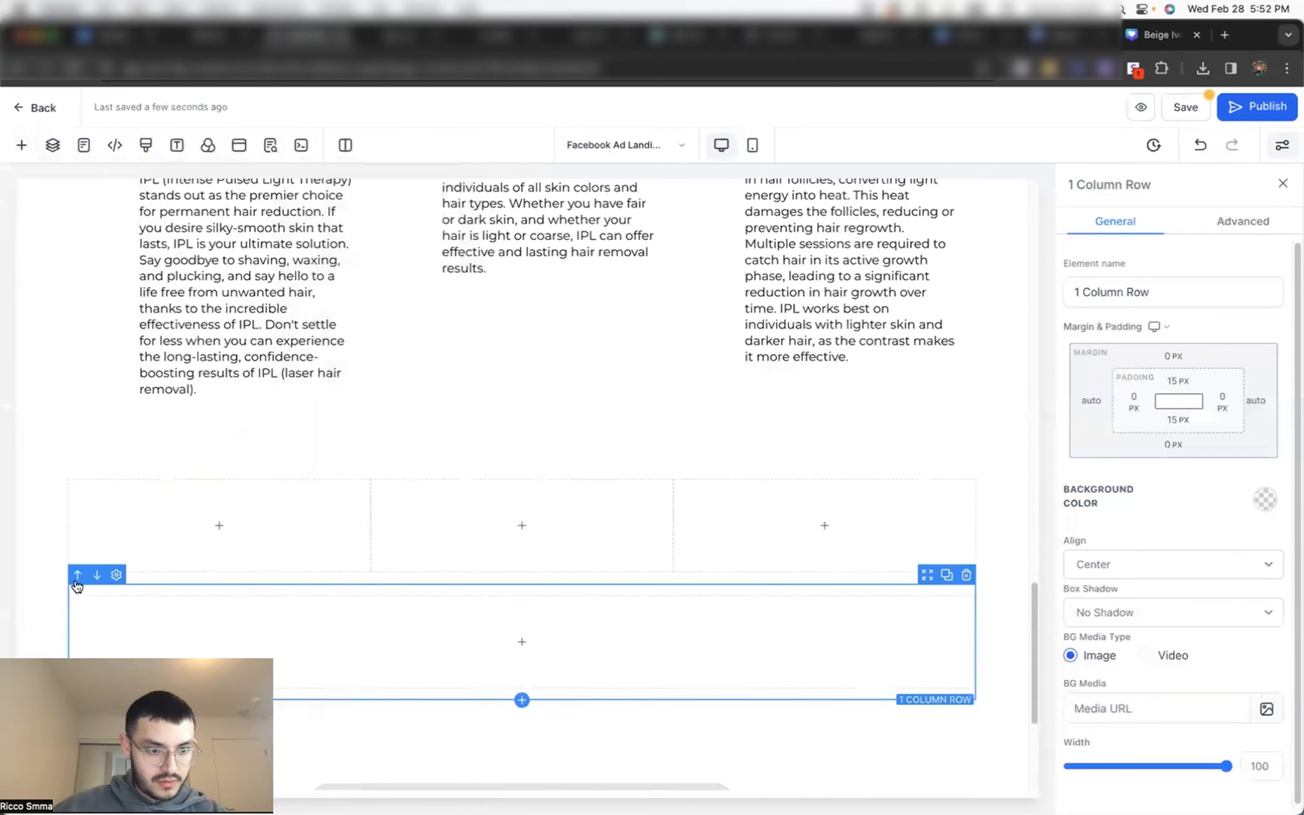
click(77, 587)
Step: Add a headline to the one-column row and match its font size to the "About the Treatment" headline at 45 px
click(509, 527)
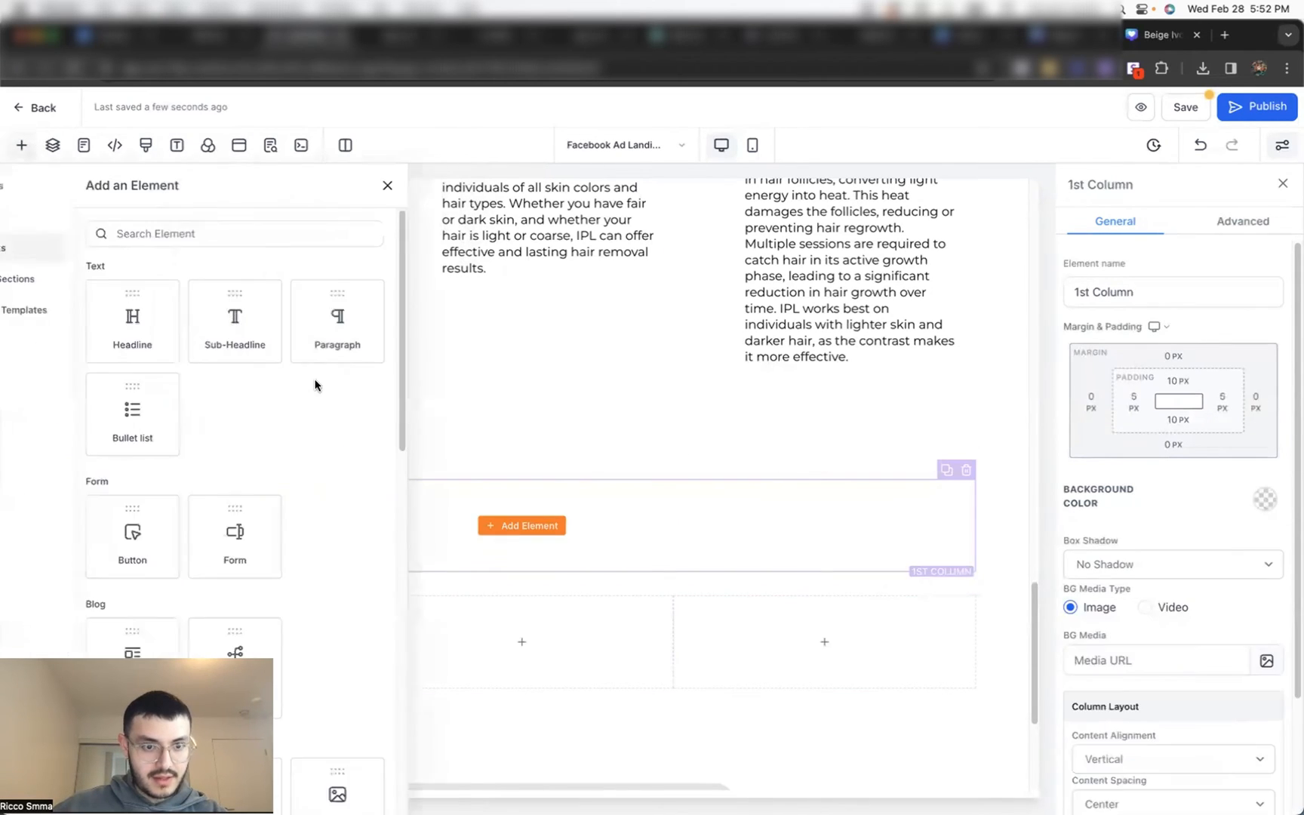
scroll(400, 400, up, 8)
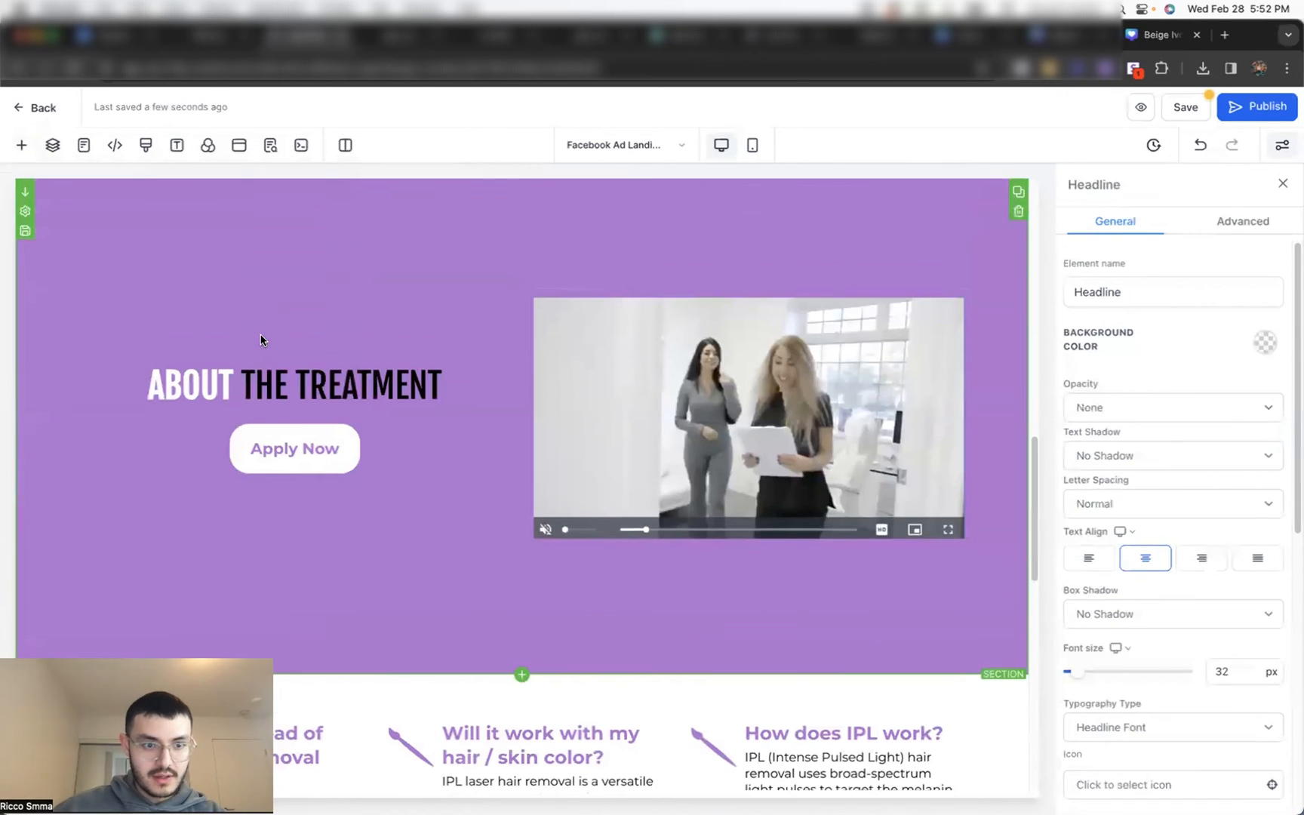
click(278, 380)
scroll(609, 539, down, 7)
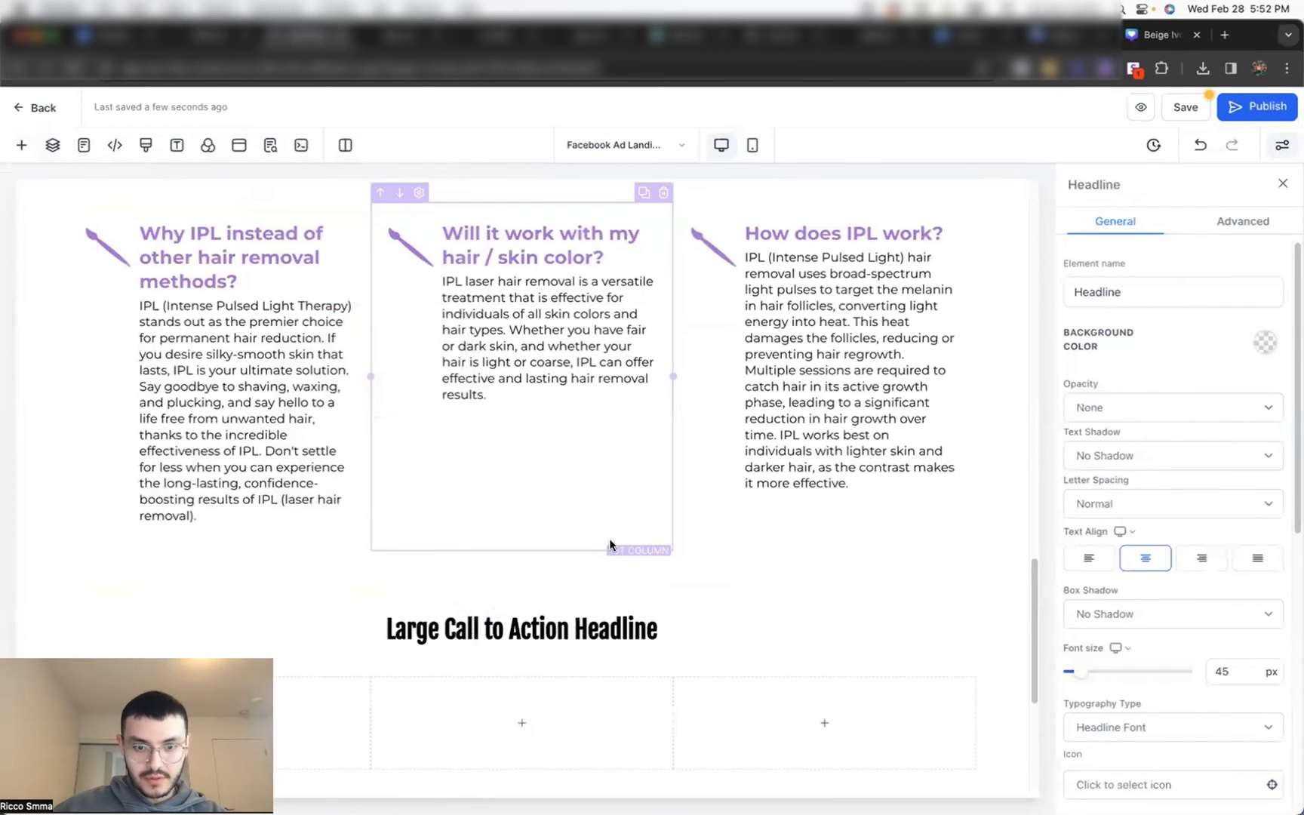
click(560, 529)
click(1240, 673)
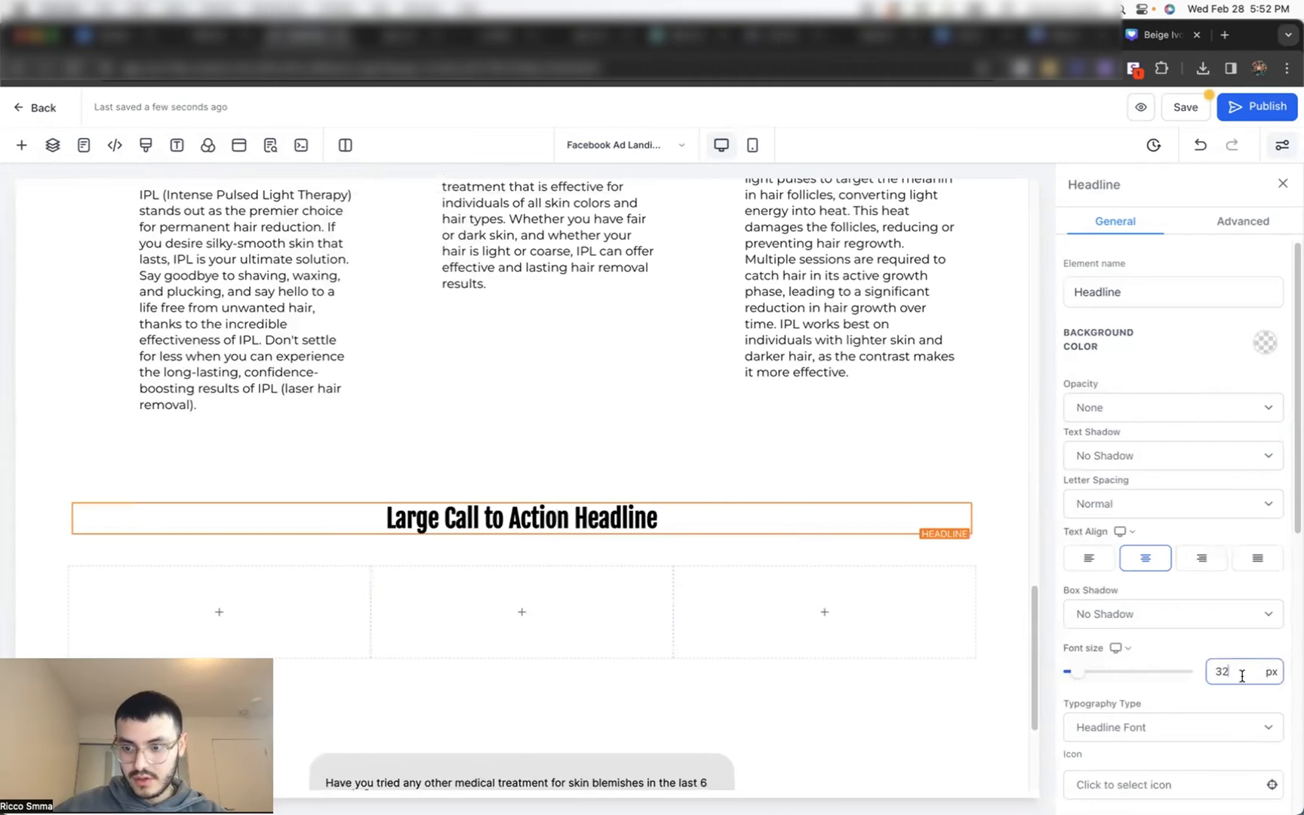
double_click(1240, 674)
text(45)
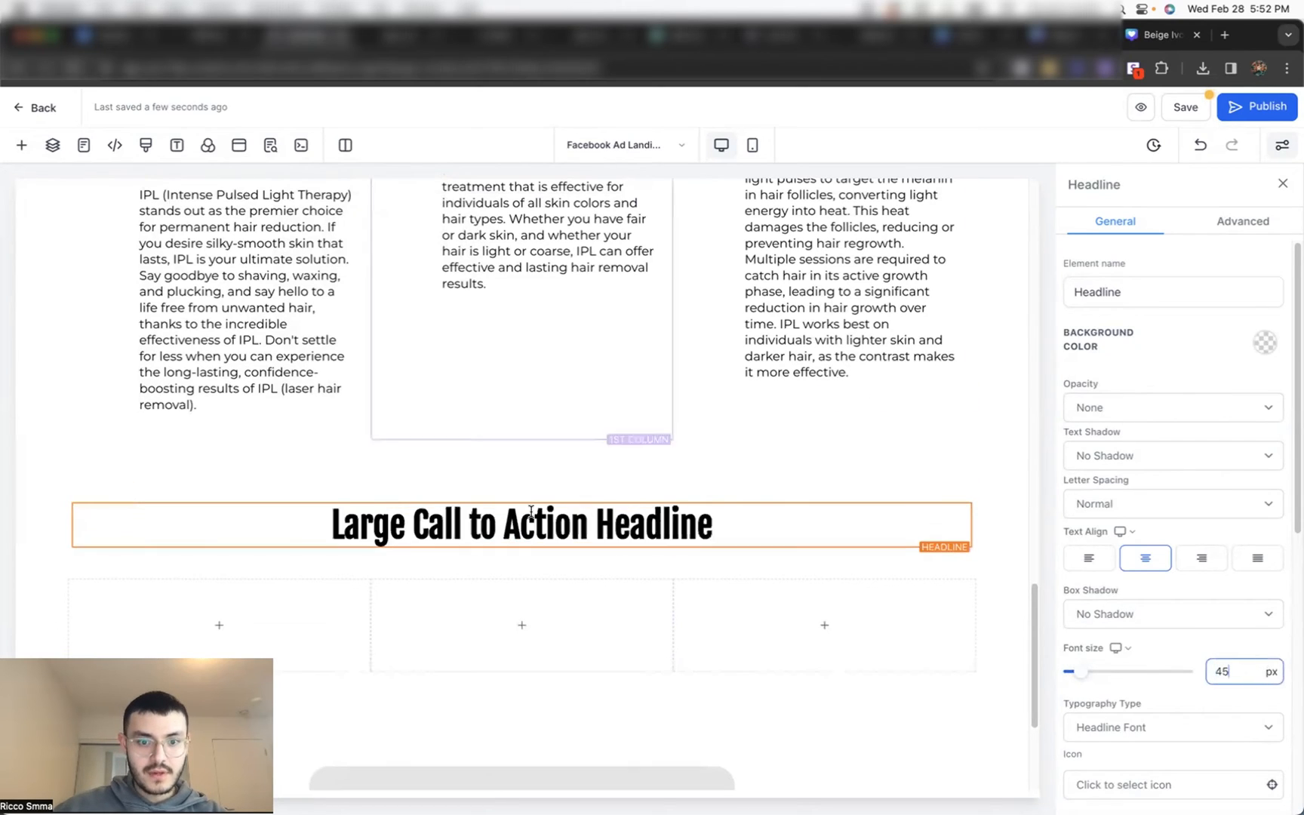
Step: Replace the new headline's placeholder text with "AREAS WE TREAT:"
click(534, 519)
triple_click(534, 519)
text(AREAS WE TREAT:)
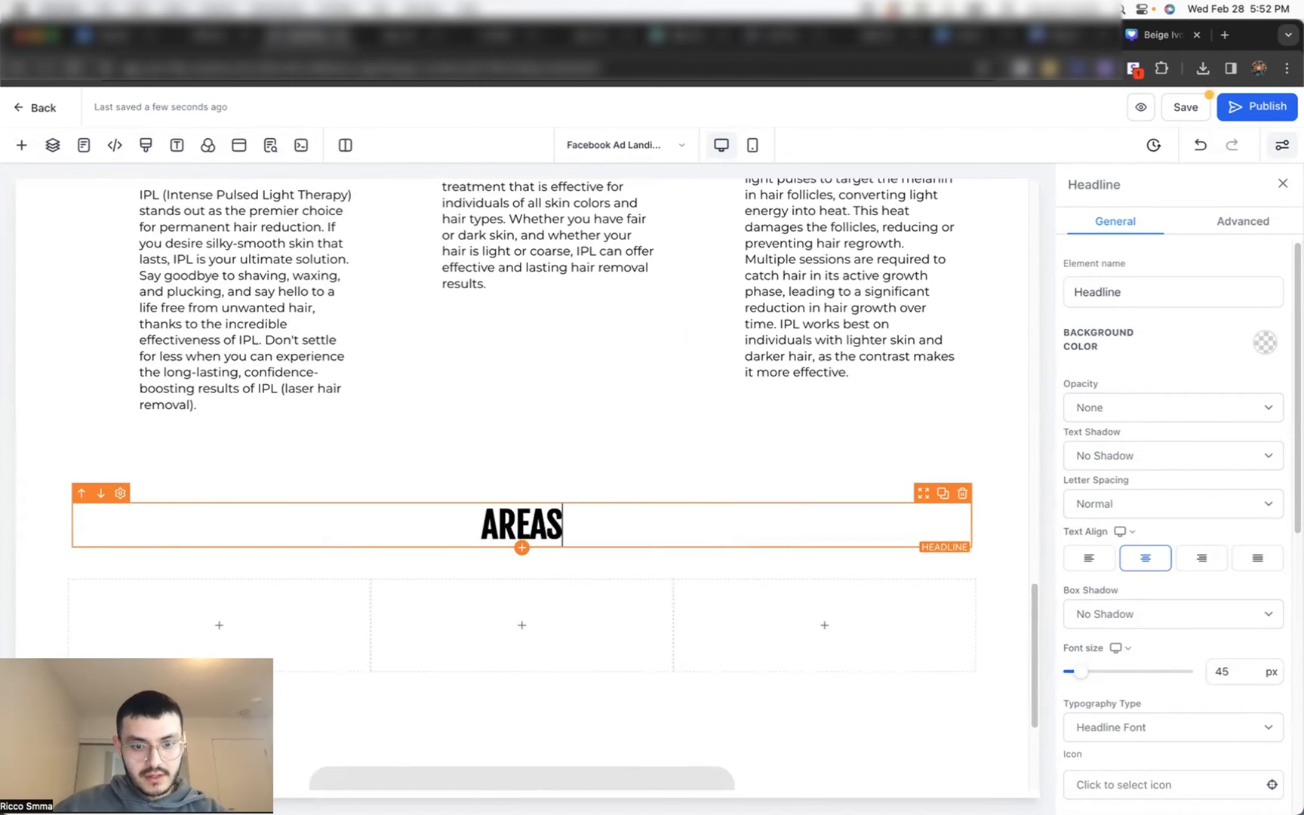
Step: Delete two of the three empty columns in the row below the "AREAS WE TREAT:" headline
scroll(657, 455, down, 2)
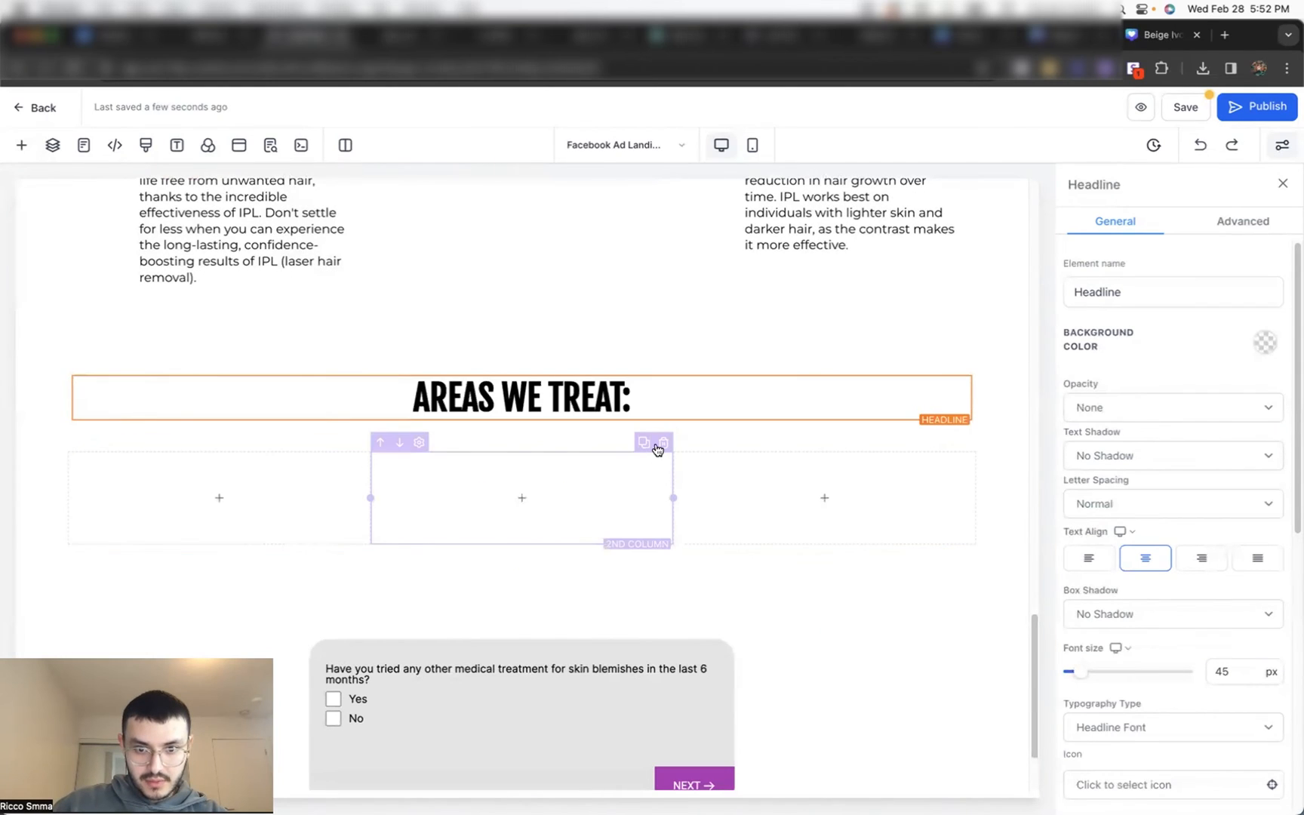
click(664, 442)
click(967, 445)
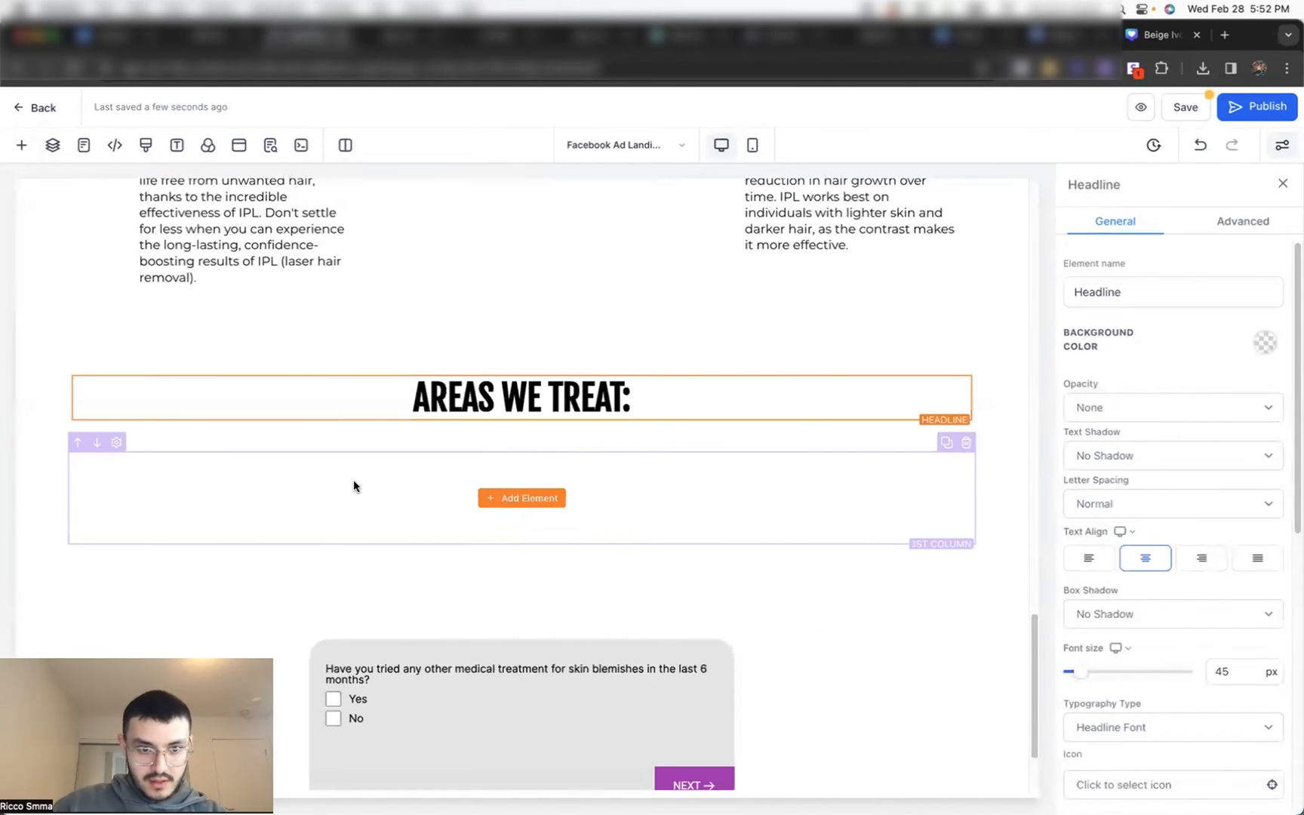
Step: Add an image element to the remaining empty column below the "AREAS WE TREAT:" headline
click(521, 499)
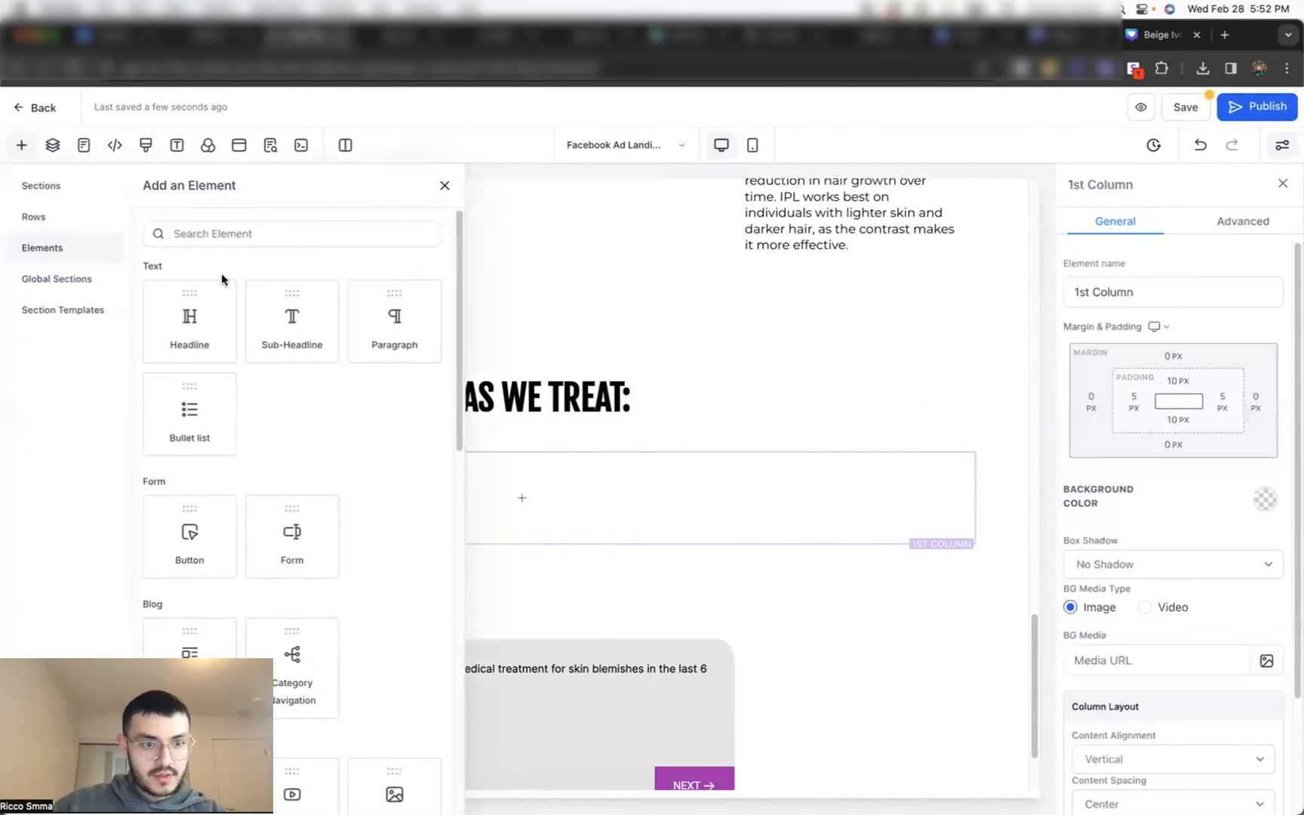
text(IM)
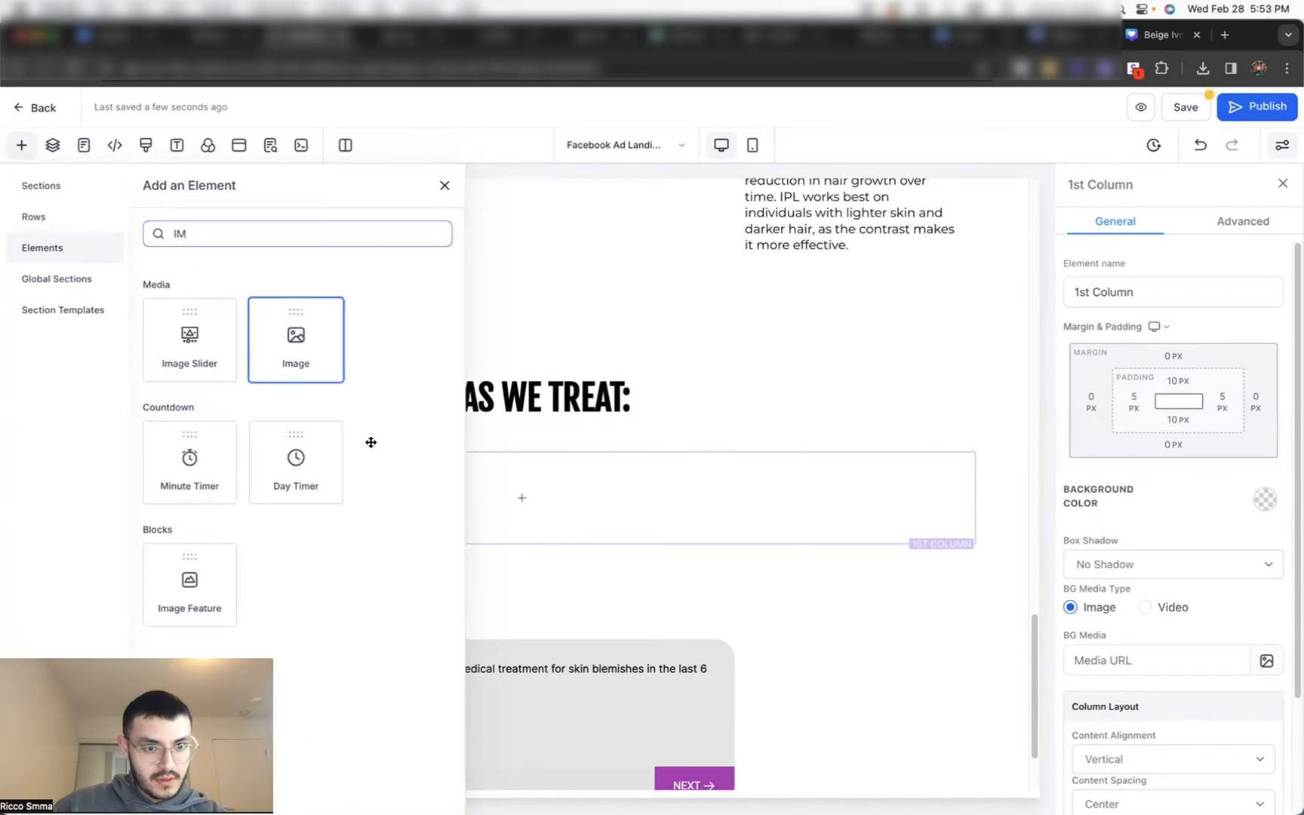
drag(370, 443, 353, 422)
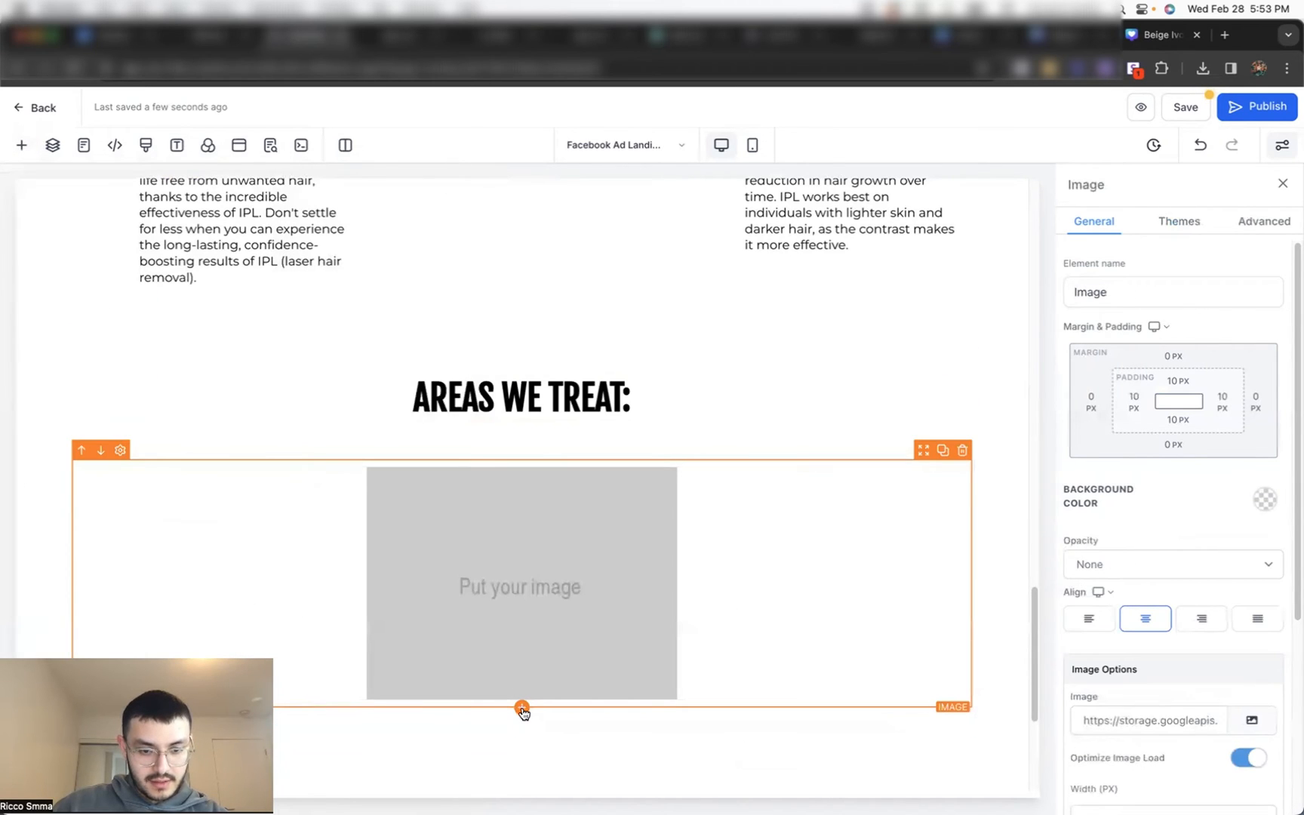
Step: Add a sub-headline element directly below the image placeholder
click(522, 710)
click(273, 233)
key(BackSpace)
key(BackSpace)
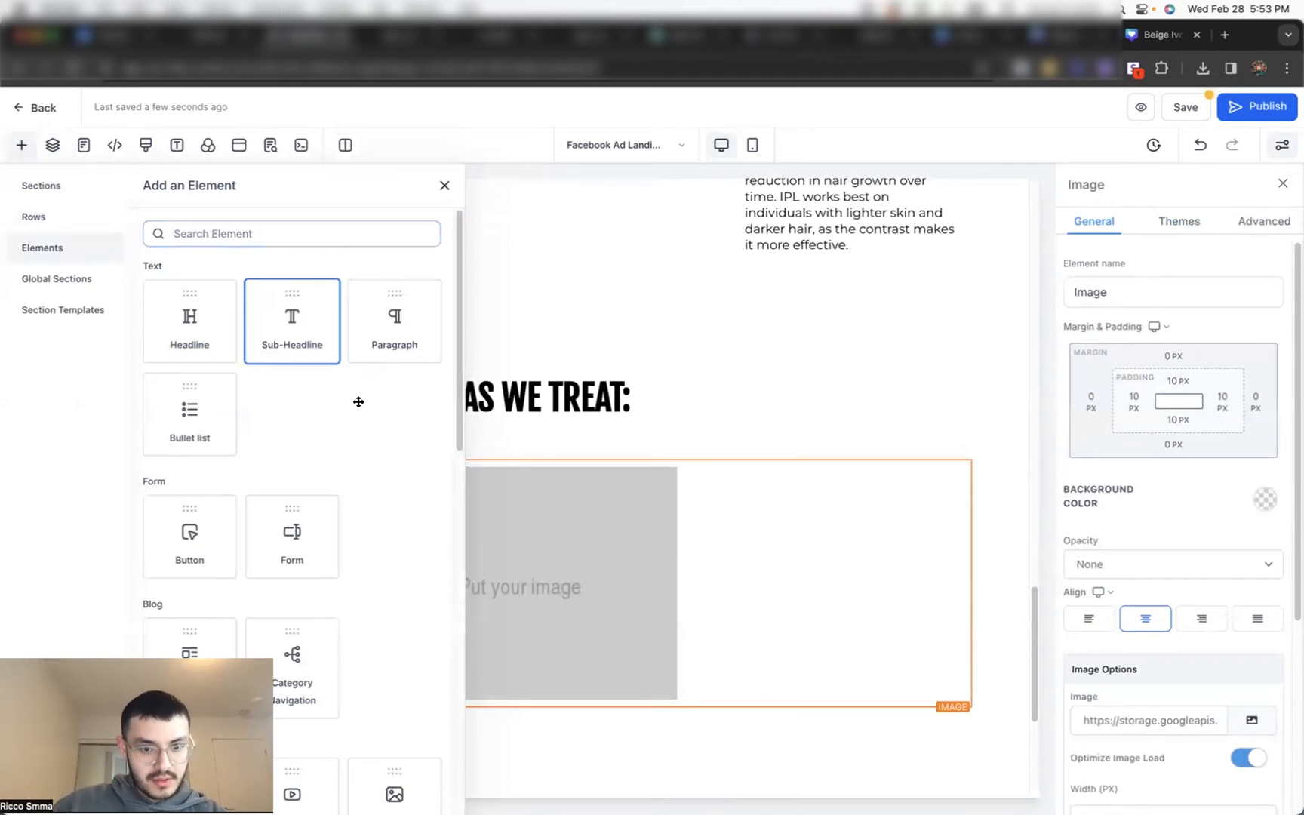
click(299, 323)
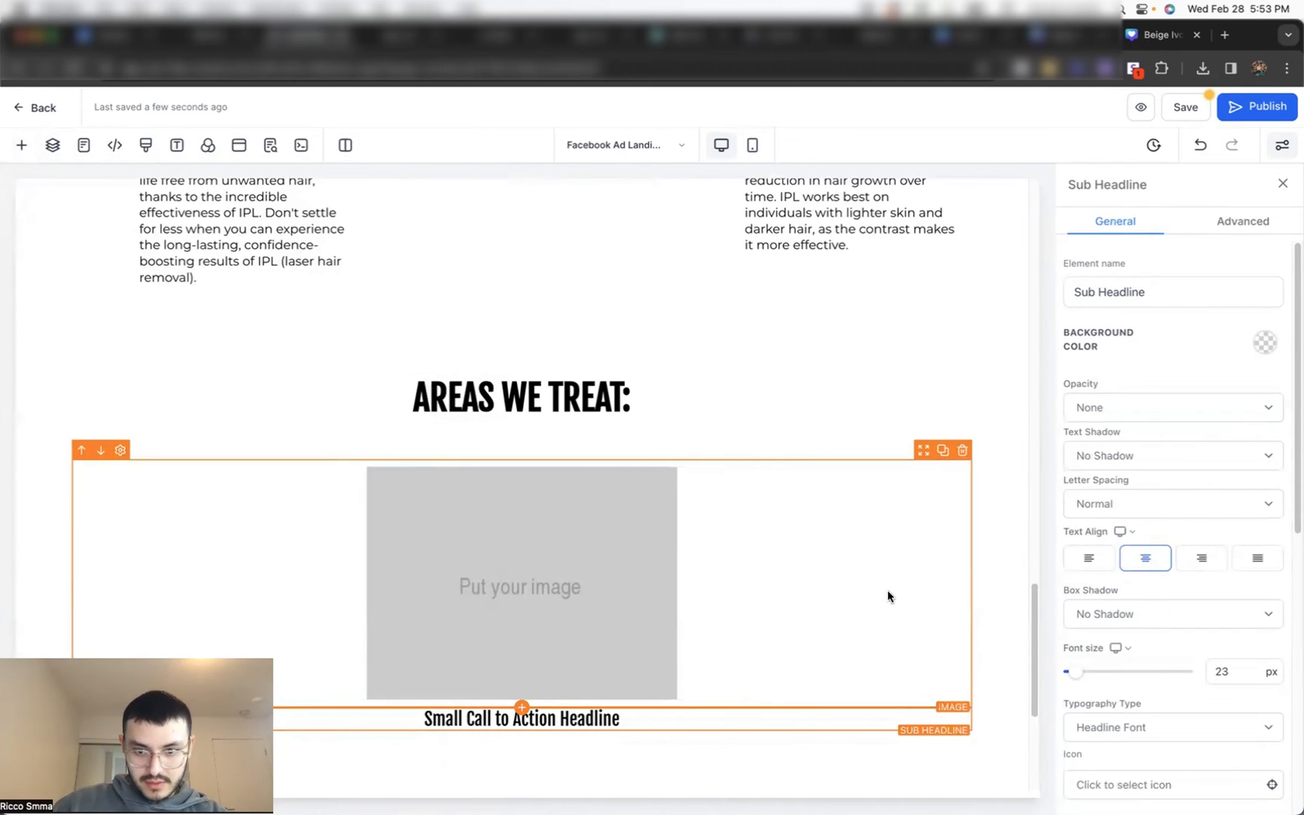
Step: Duplicate the column with the image and sub-headline twice to make three matching columns
click(927, 453)
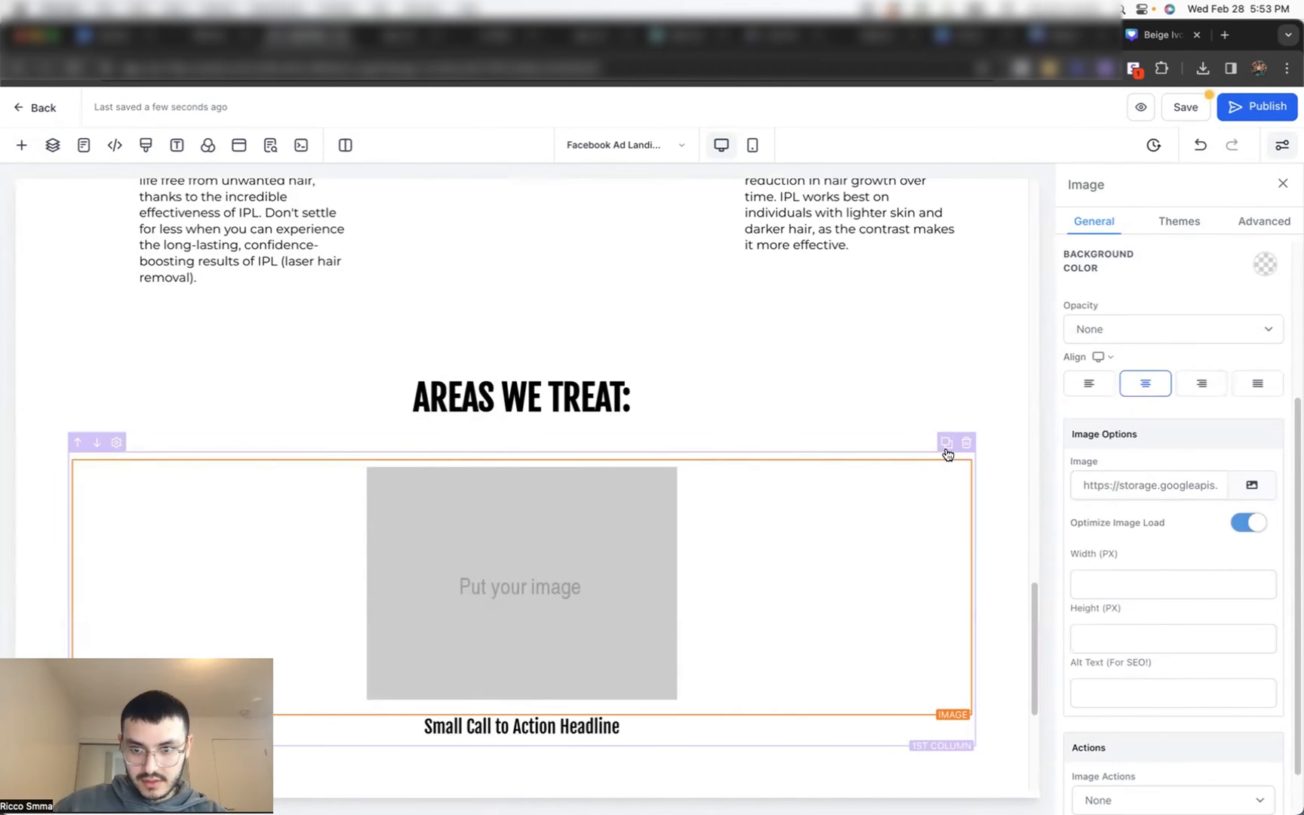
click(943, 452)
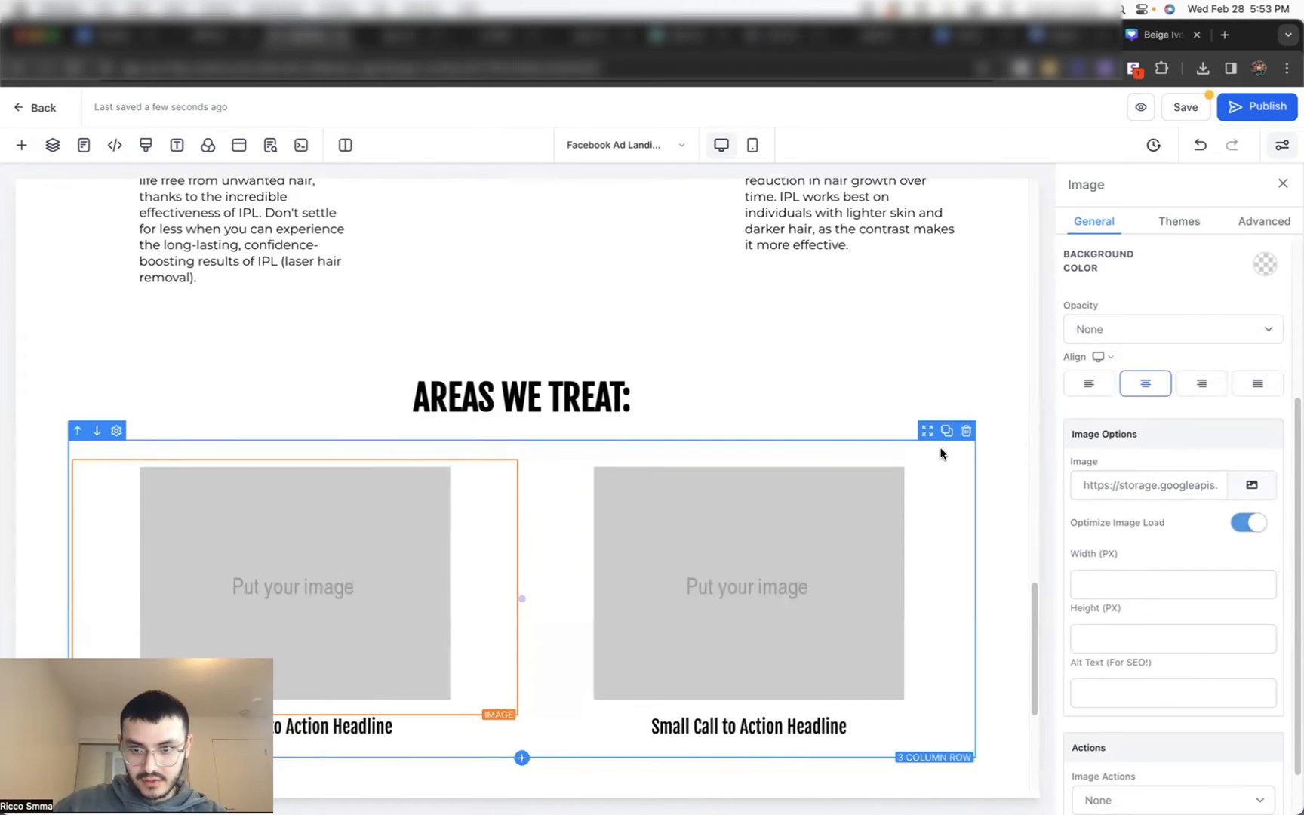
click(944, 450)
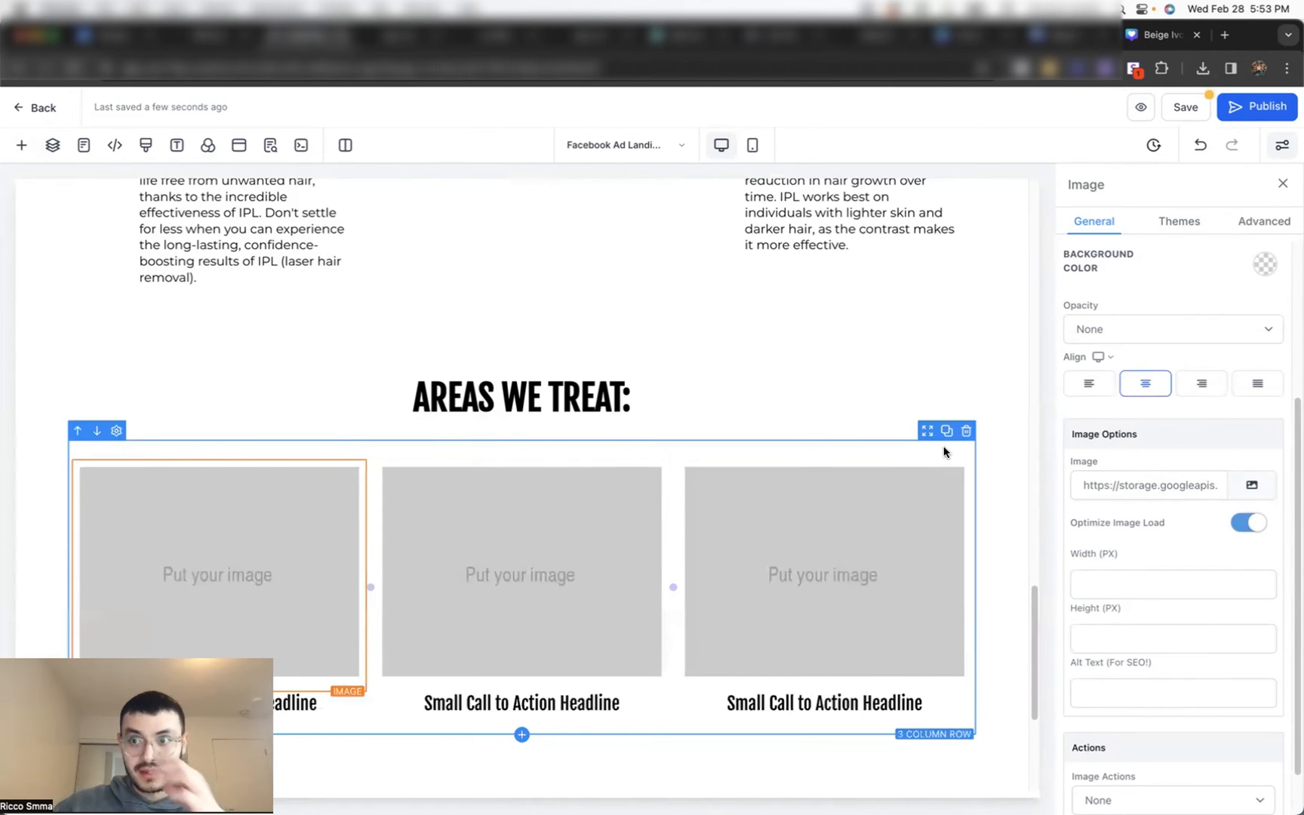
Step: Use medspa1.png as the first column's image in the treatment areas row and change its sub-headline to THIGHS
scroll(943, 452, down, 5)
click(1253, 485)
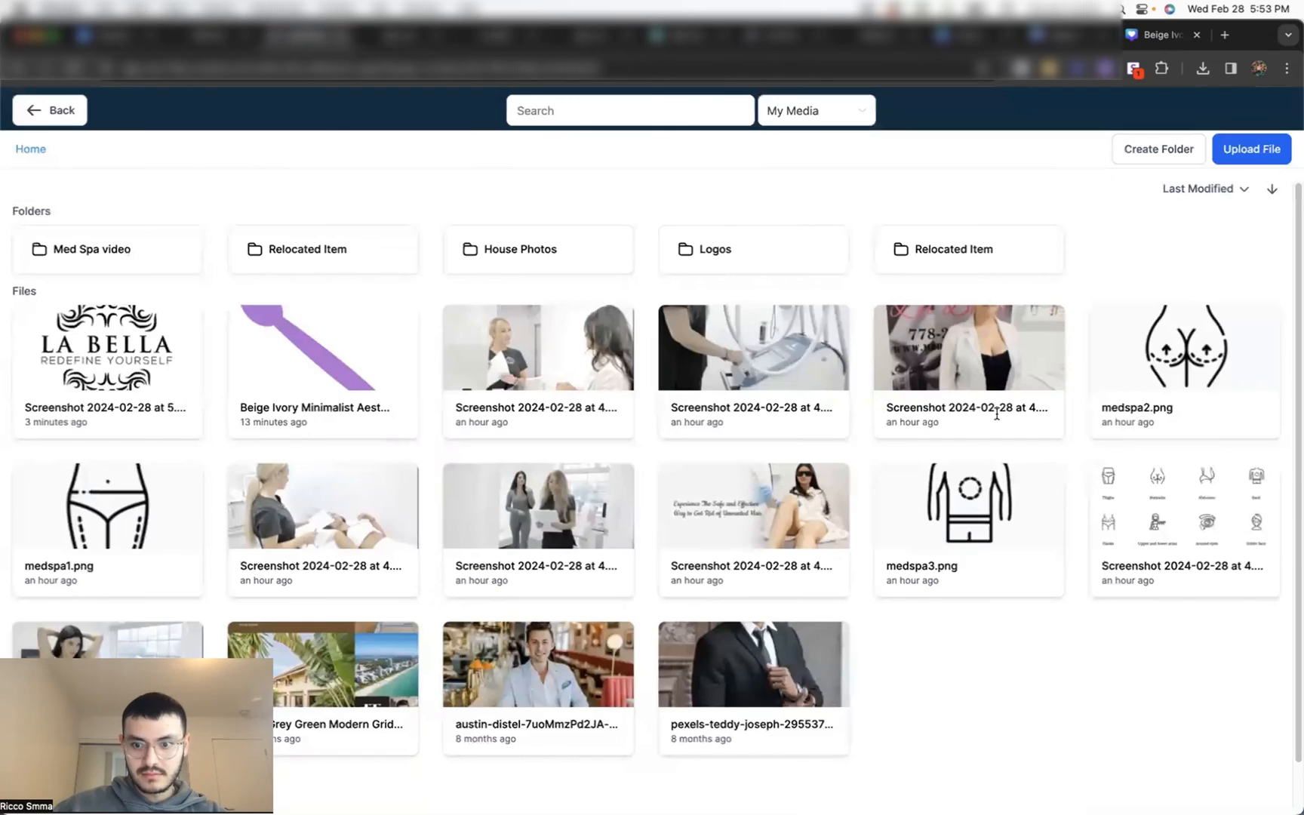
click(128, 522)
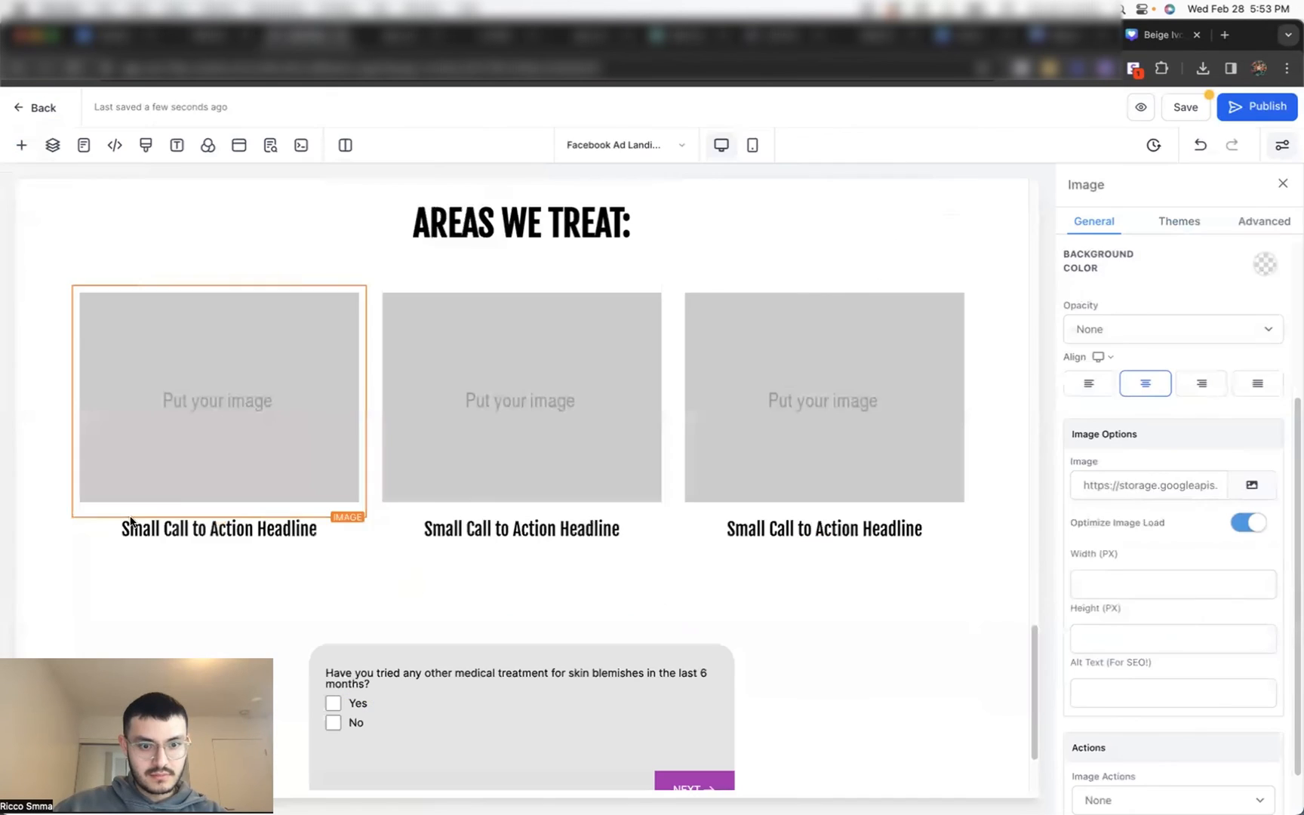
click(554, 434)
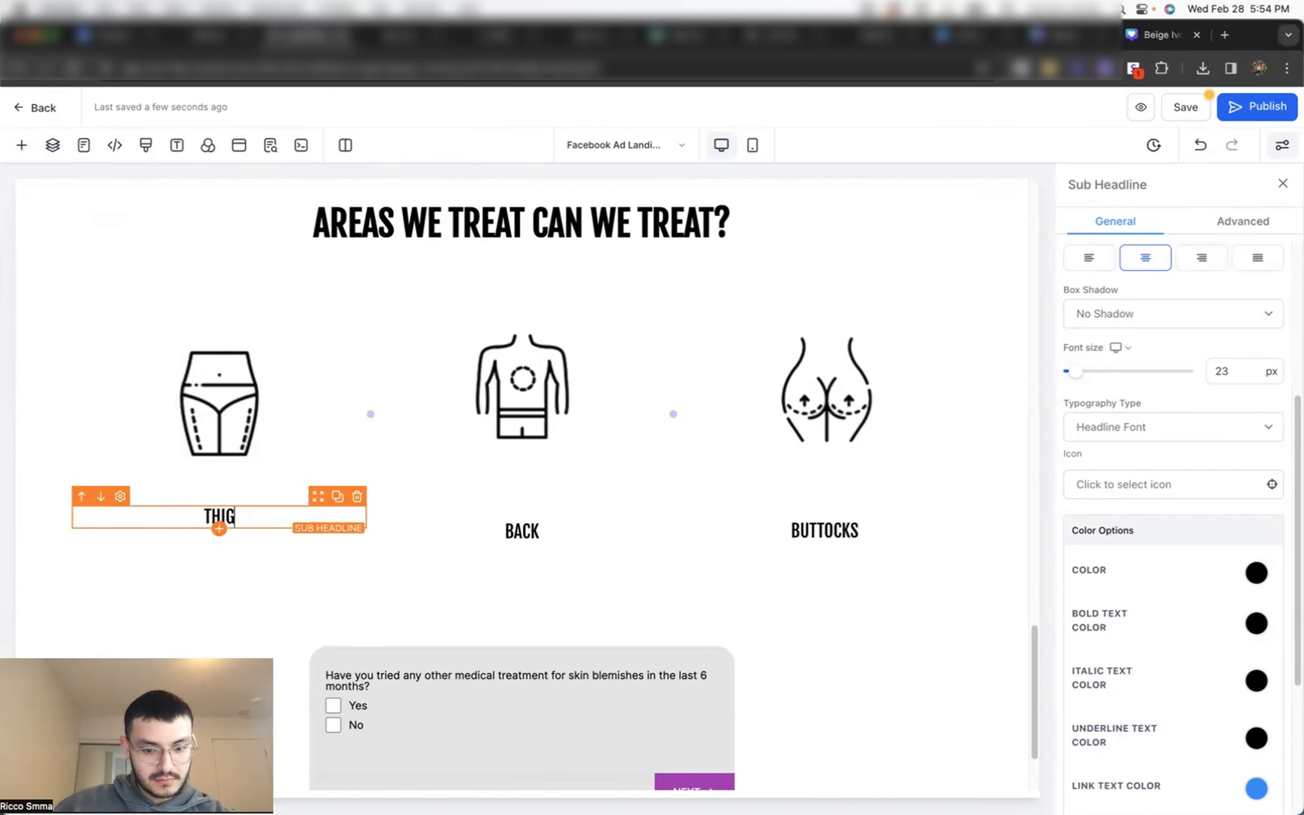
key(BackSpace)
text(G)
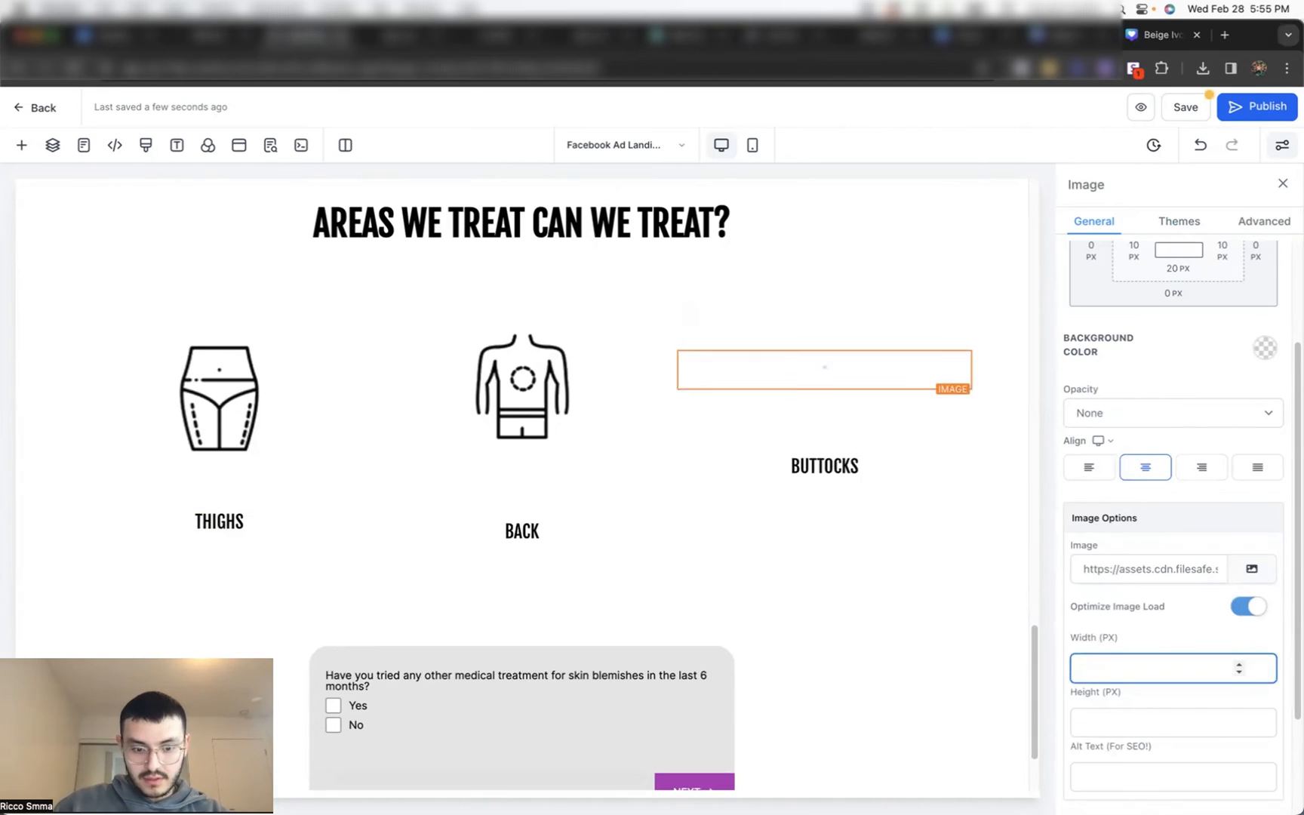
Step: Set the width of the buttocks image and the thighs image to 200 px each
text(200)
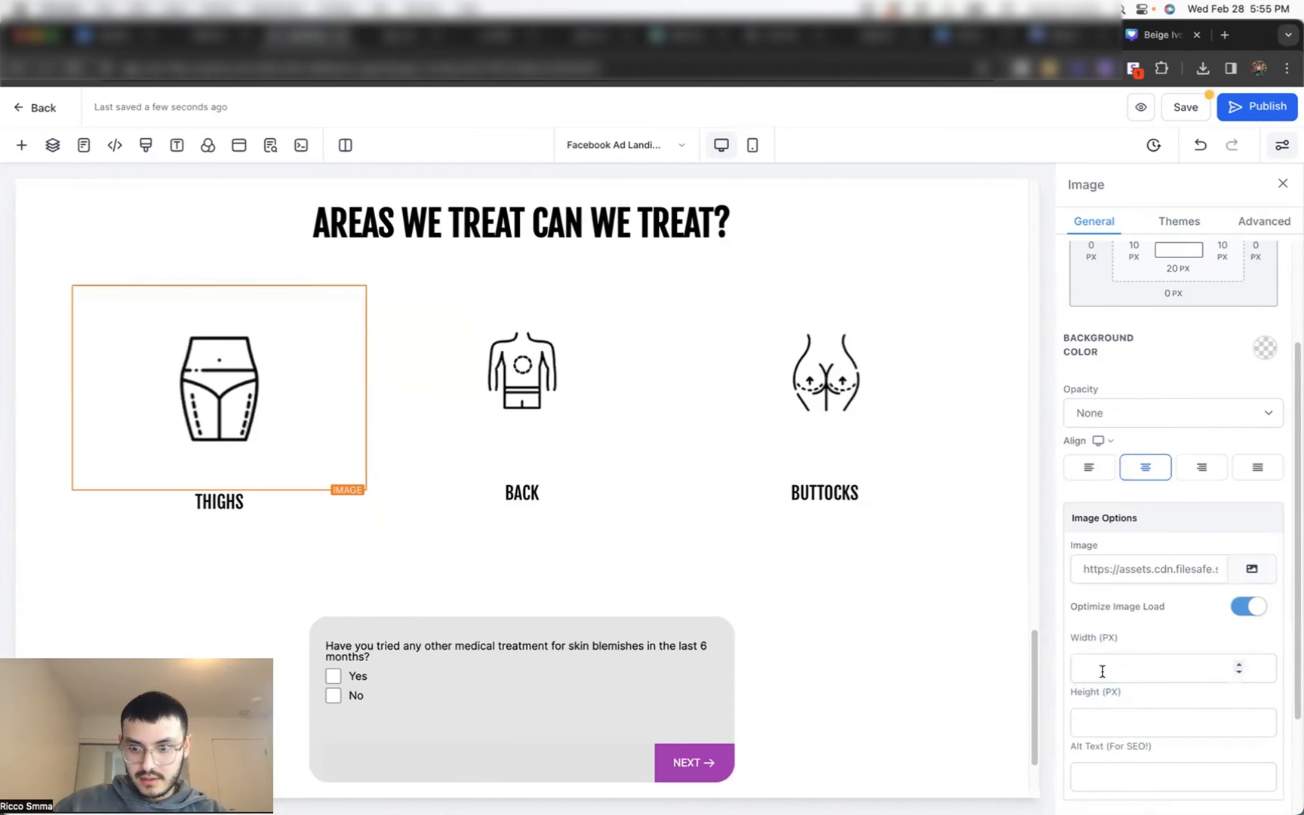
click(1101, 671)
text(200)
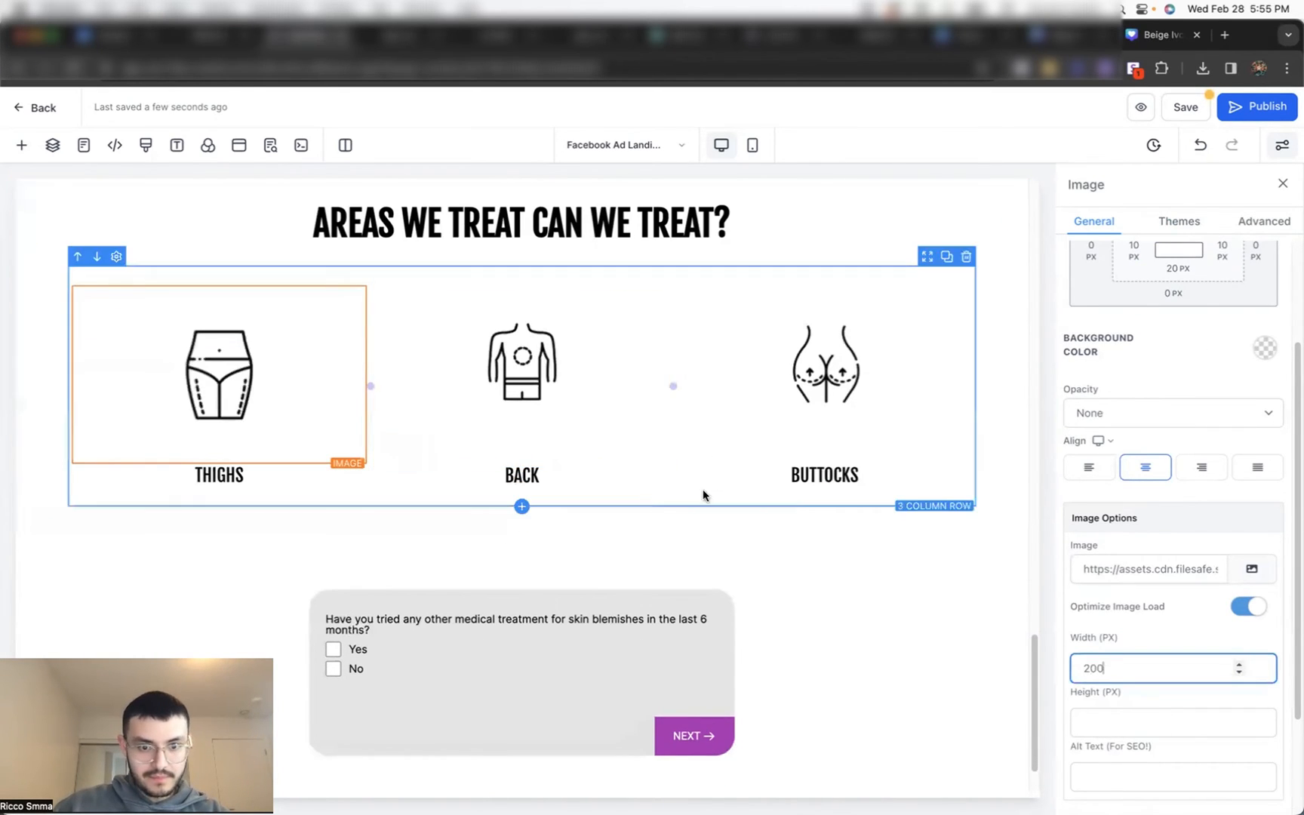
Step: Copy the BUTTOCKS column's CSS selector and add it on a new line at the end of the page's custom CSS
click(817, 525)
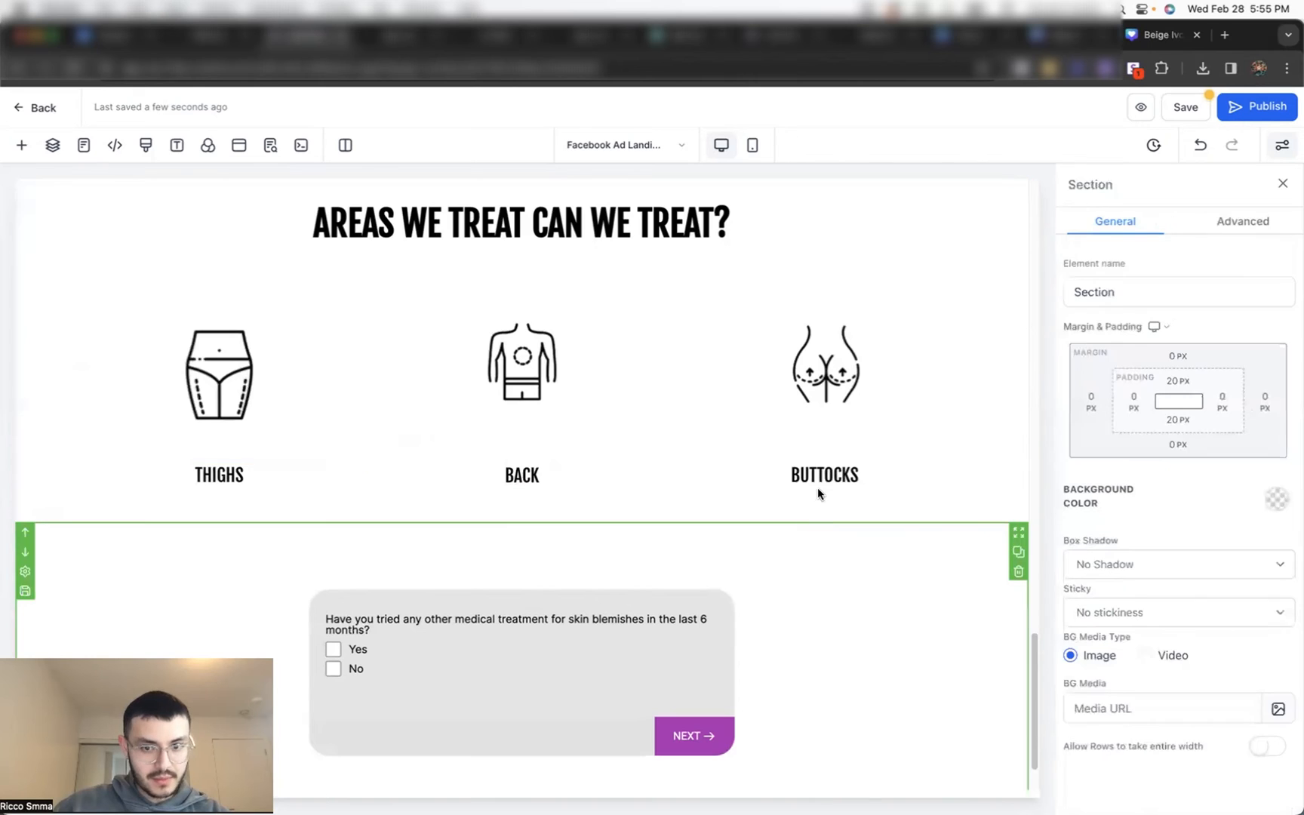
click(762, 279)
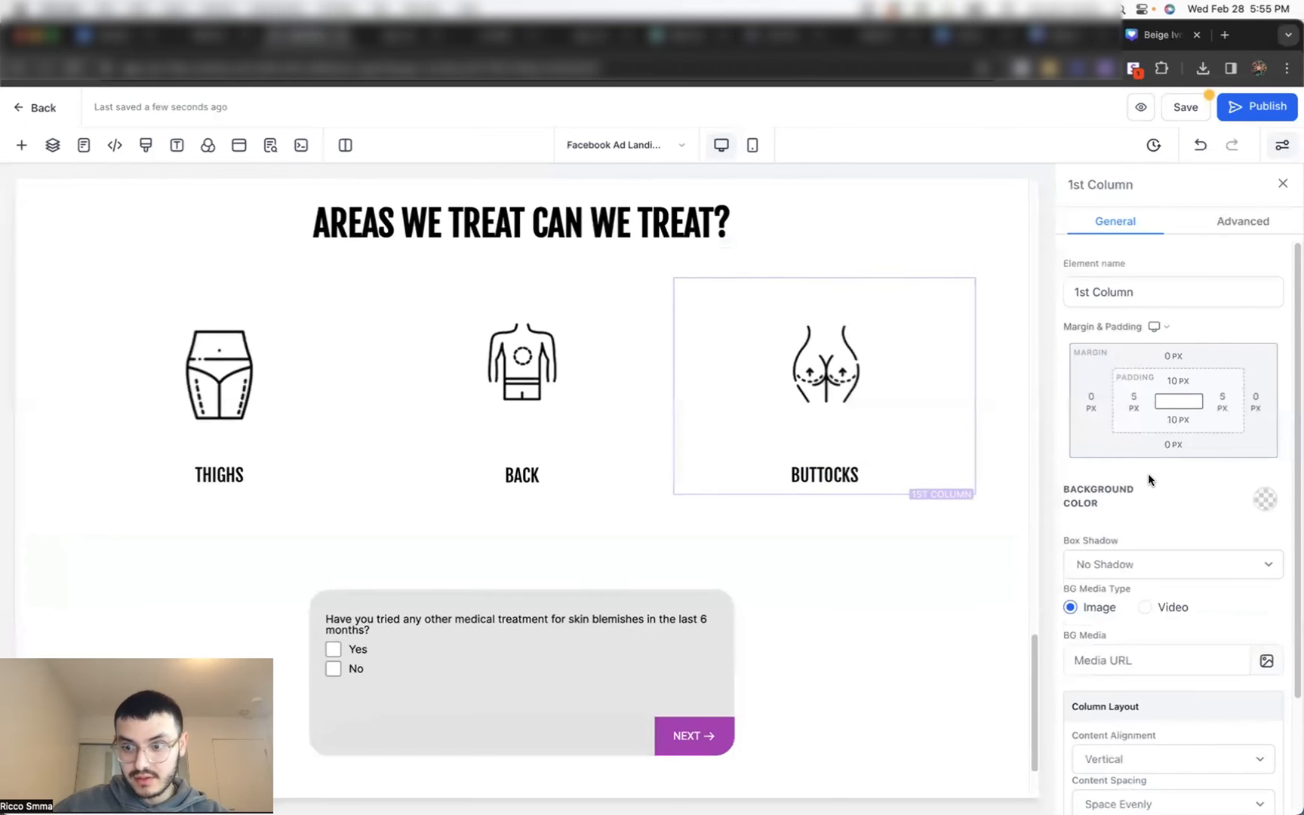
scroll(1148, 475, down, 4)
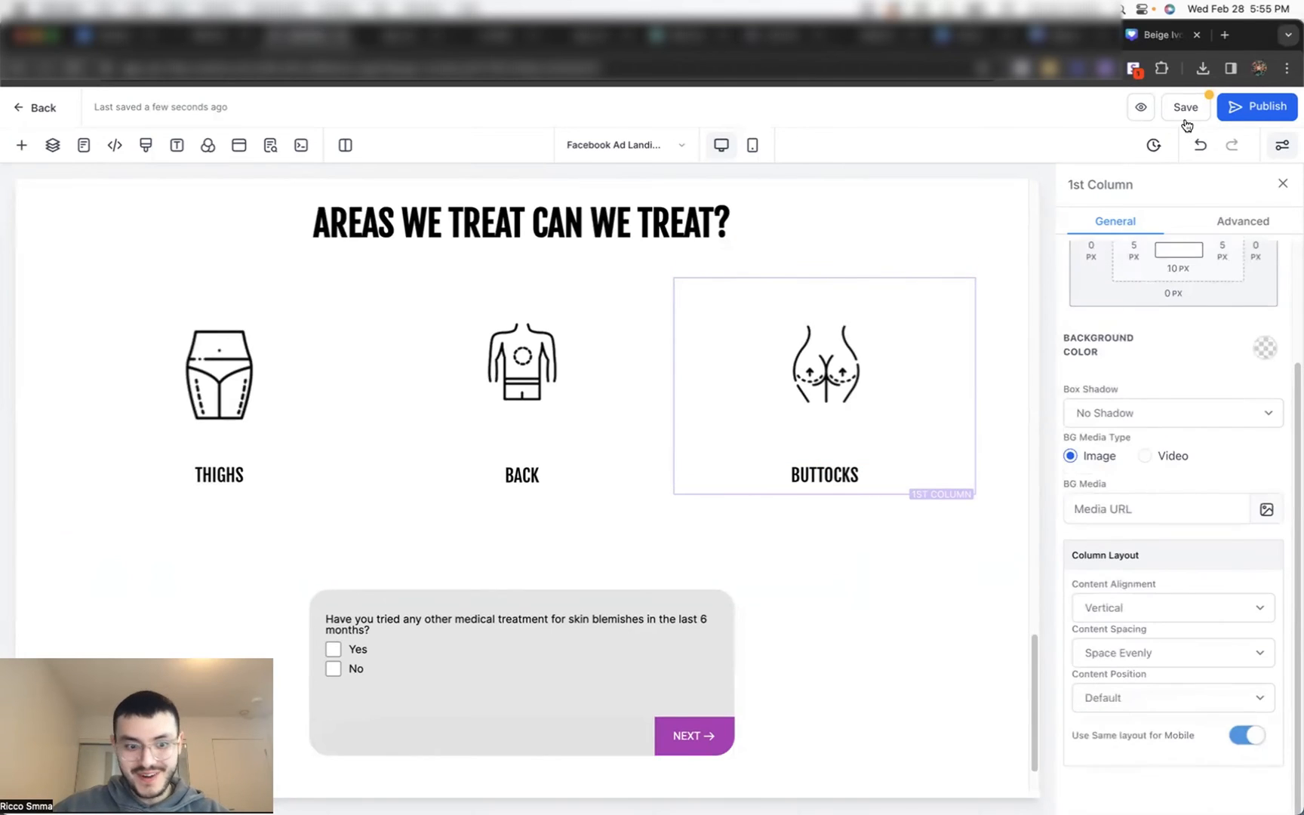
click(1246, 221)
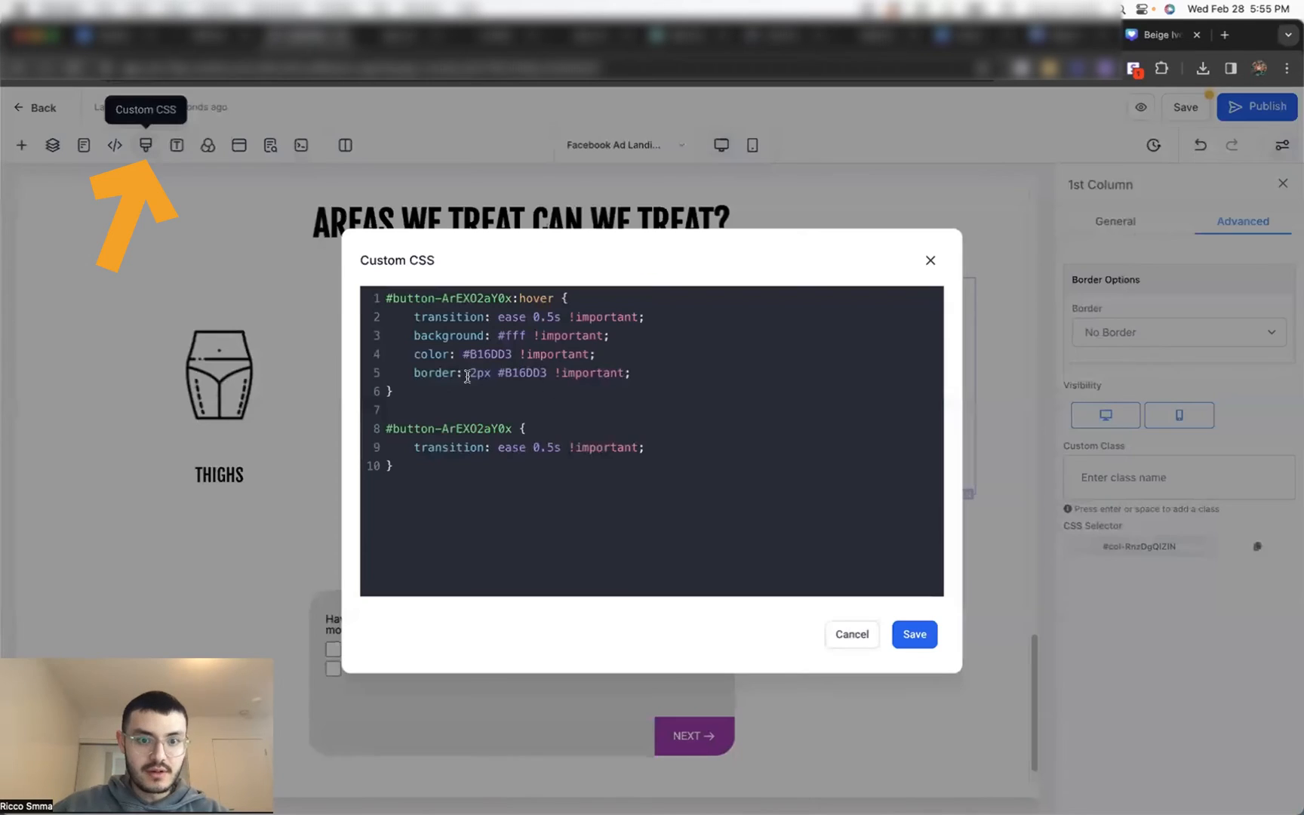
click(462, 517)
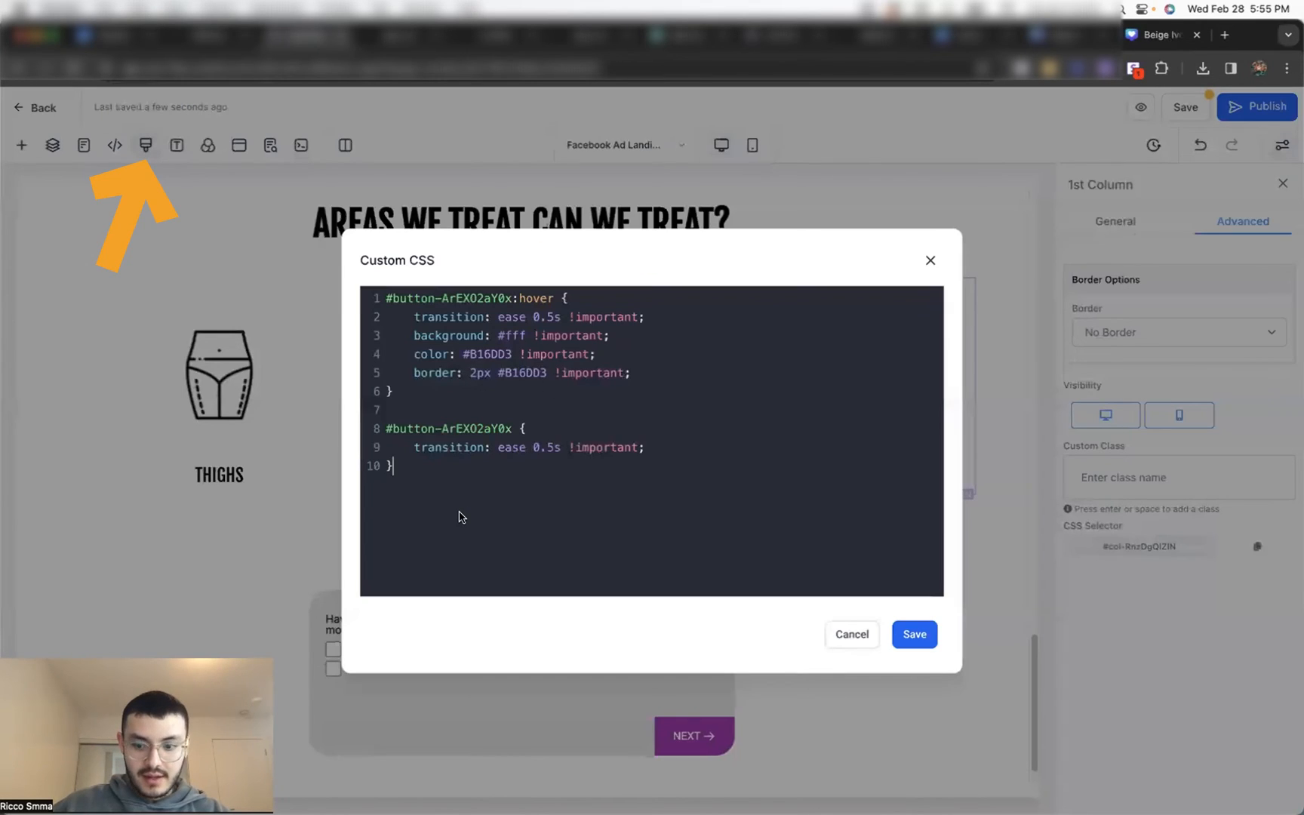
key(Return)
key(Return)
key(super+v)
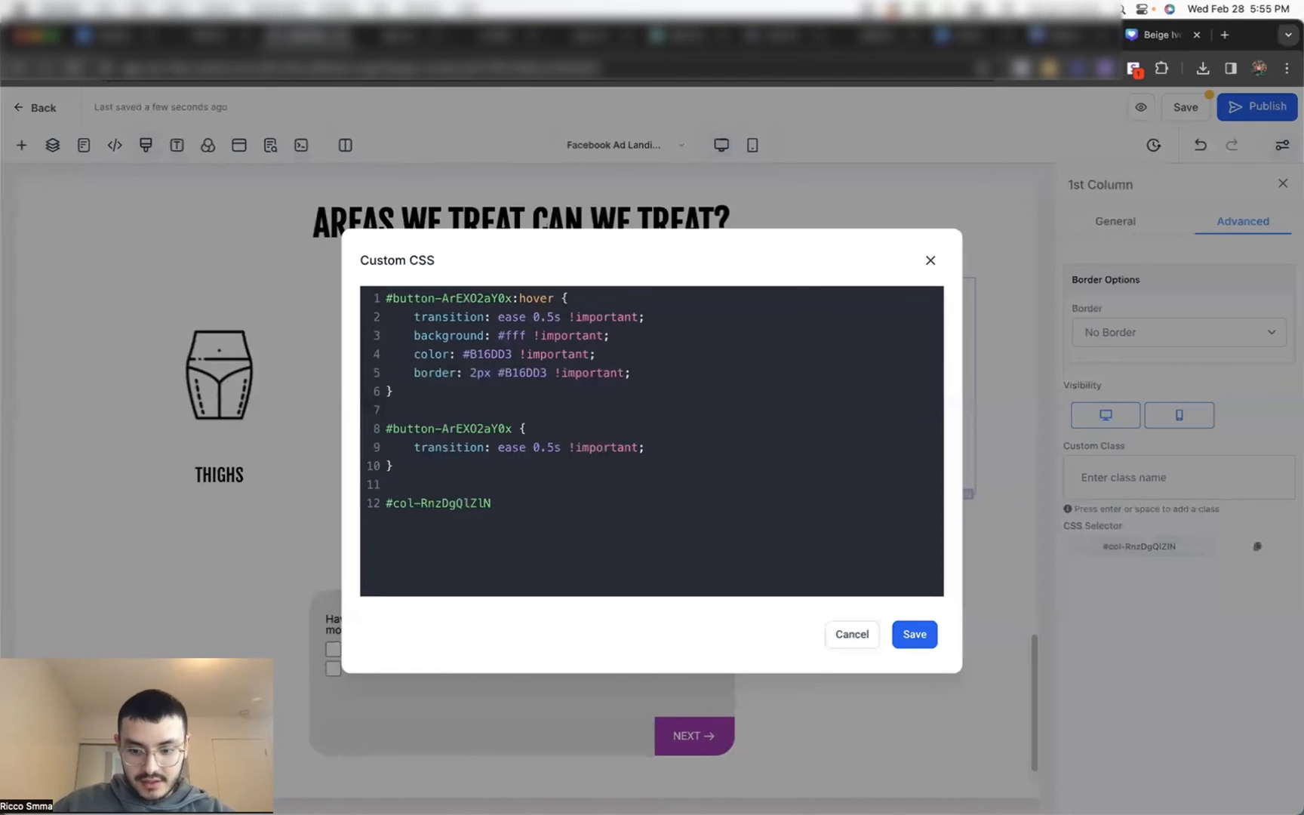
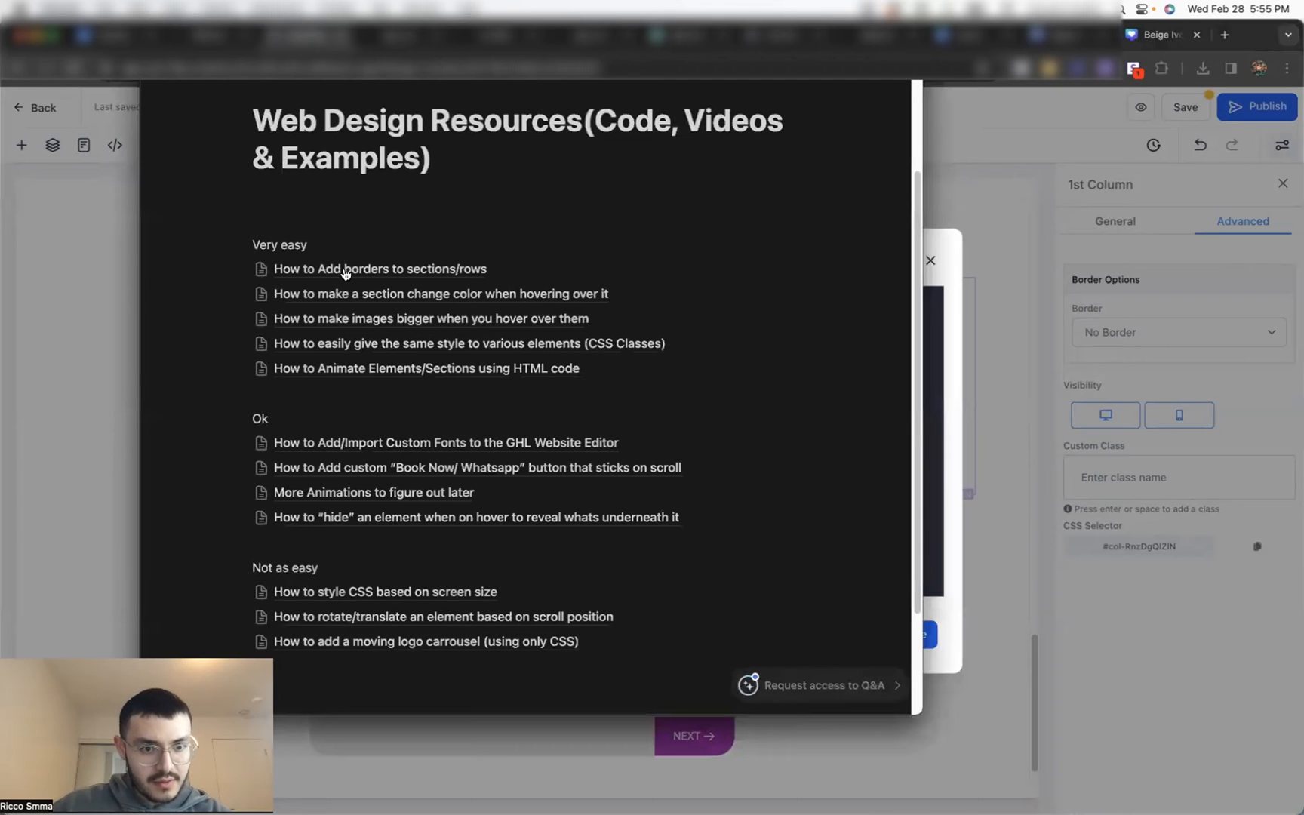
Step: Copy the background-color and transition declarations from the "How to make a section change color when hovering over it" guide into the column's :hover rule
click(435, 295)
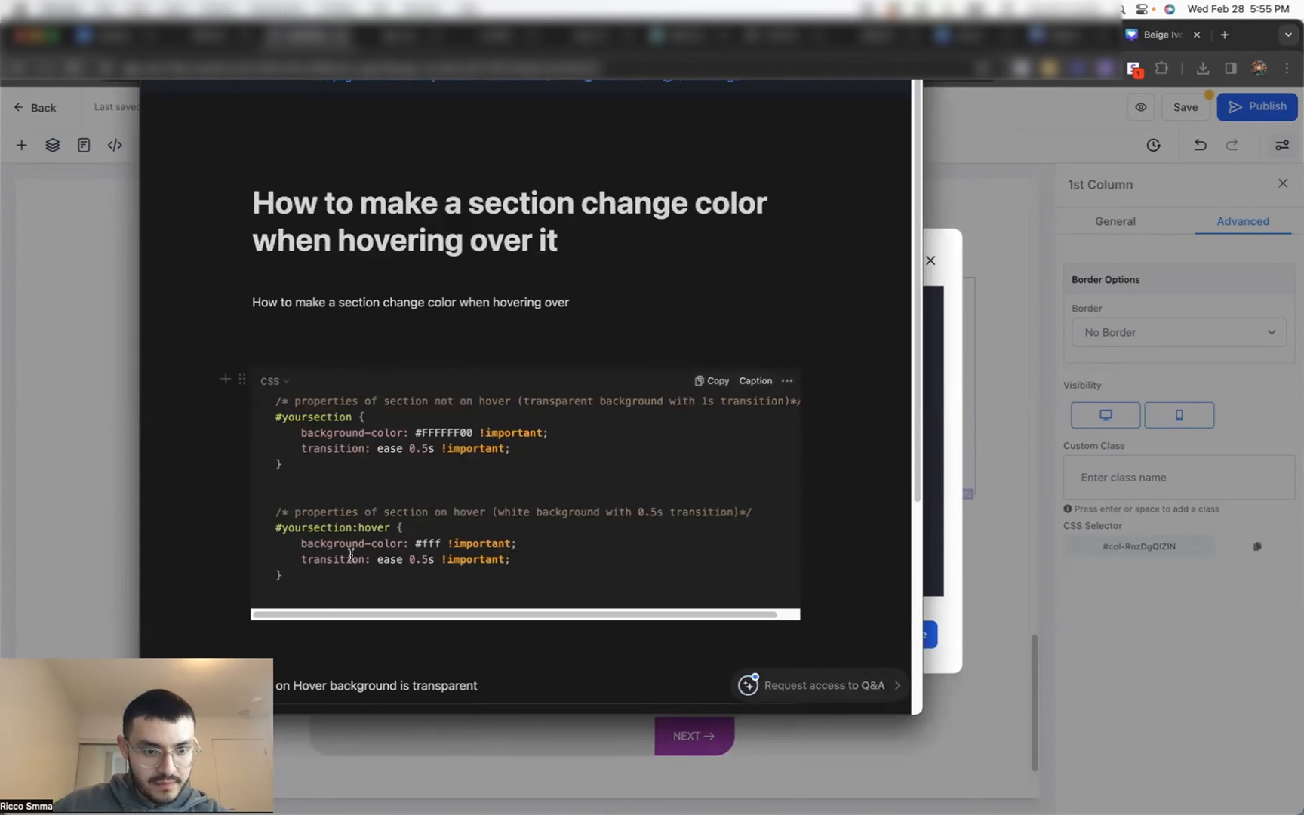
drag(533, 452, 247, 431)
key(super+c)
key(super+Tab)
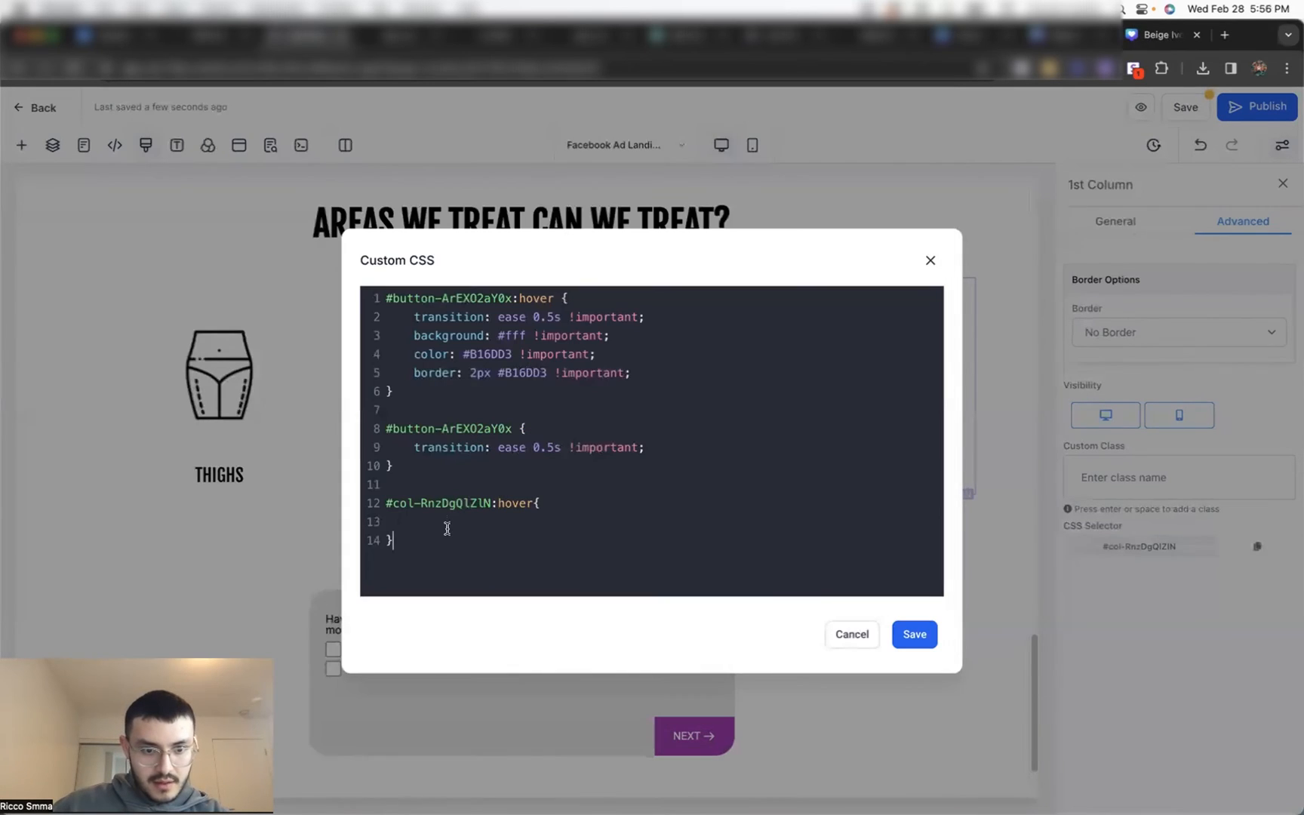
key(super+v)
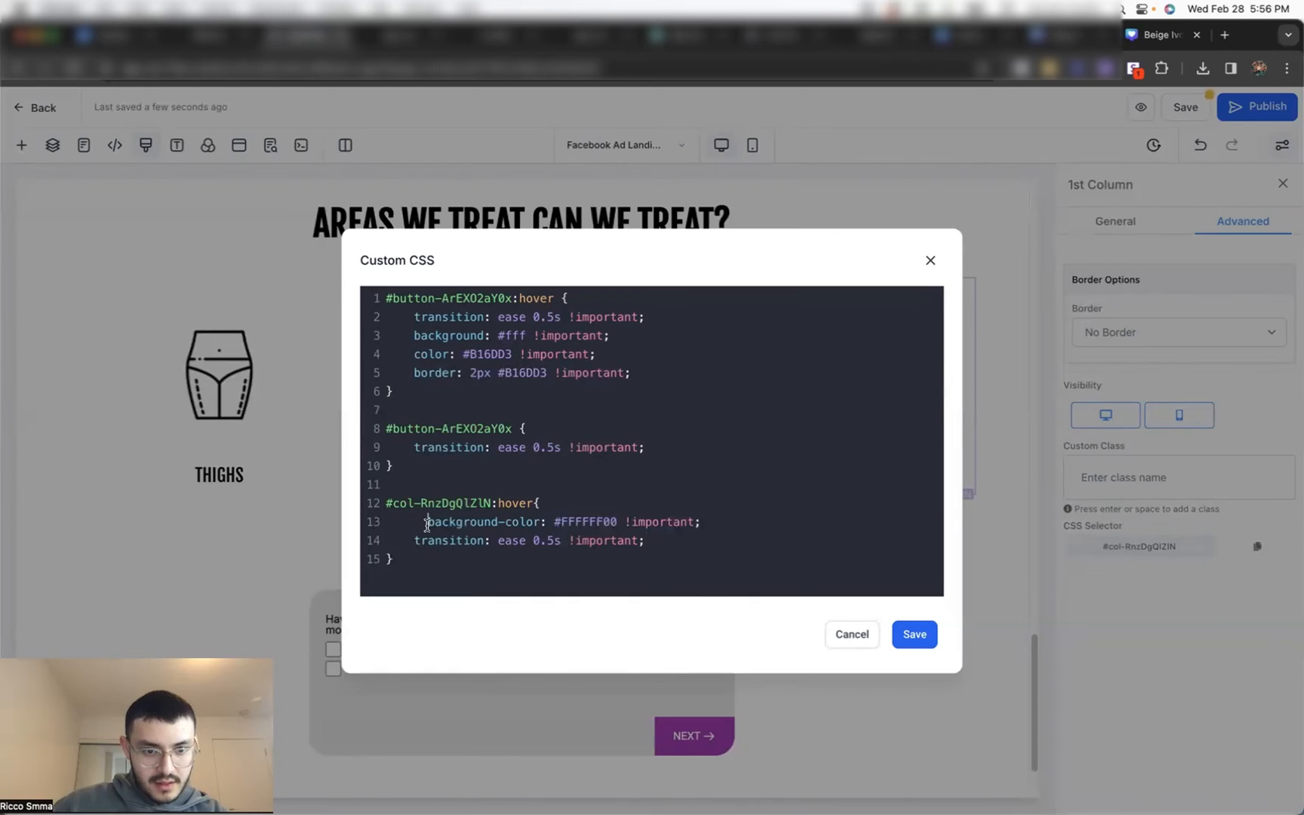
key(BackSpace)
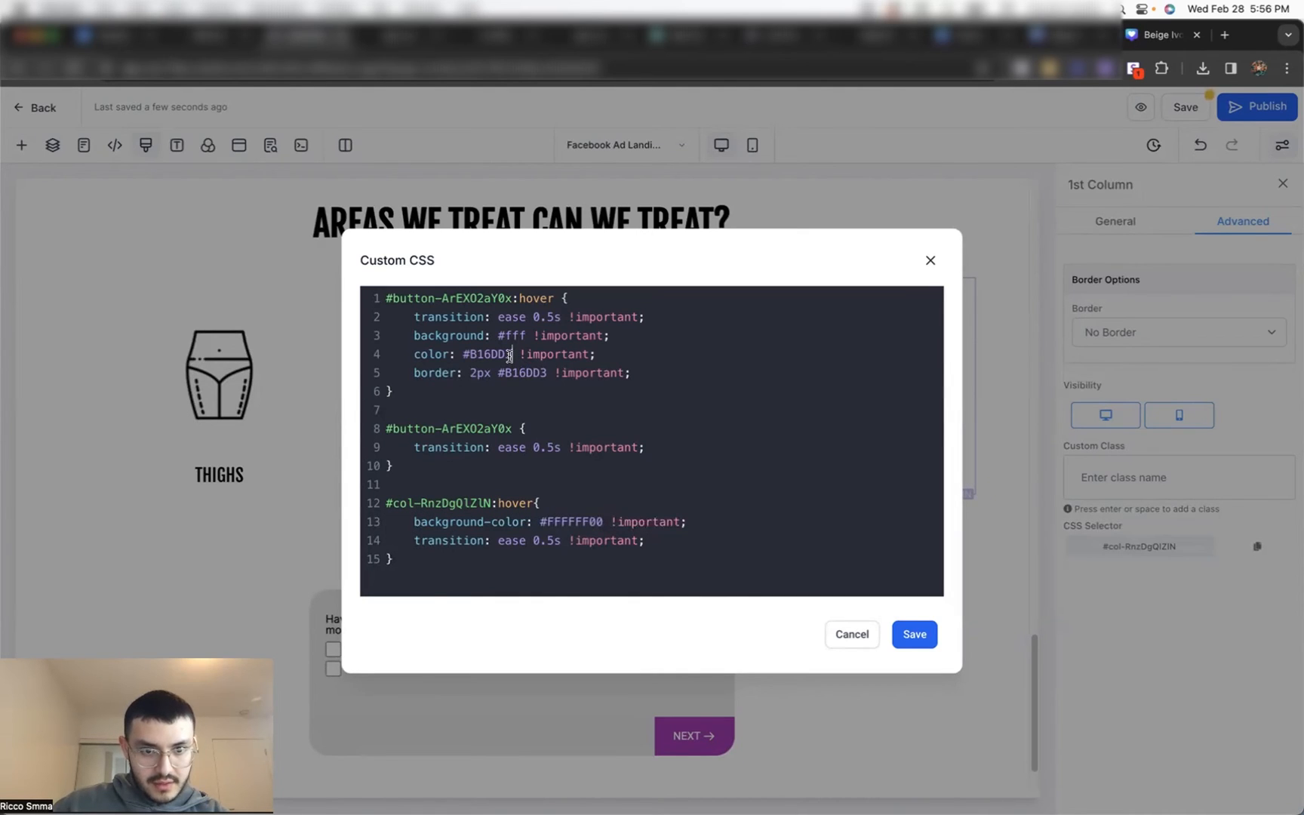
Step: Replace the background-color value in the column's :hover rule with #B16DD3 from the button rule
drag(510, 356, 464, 359)
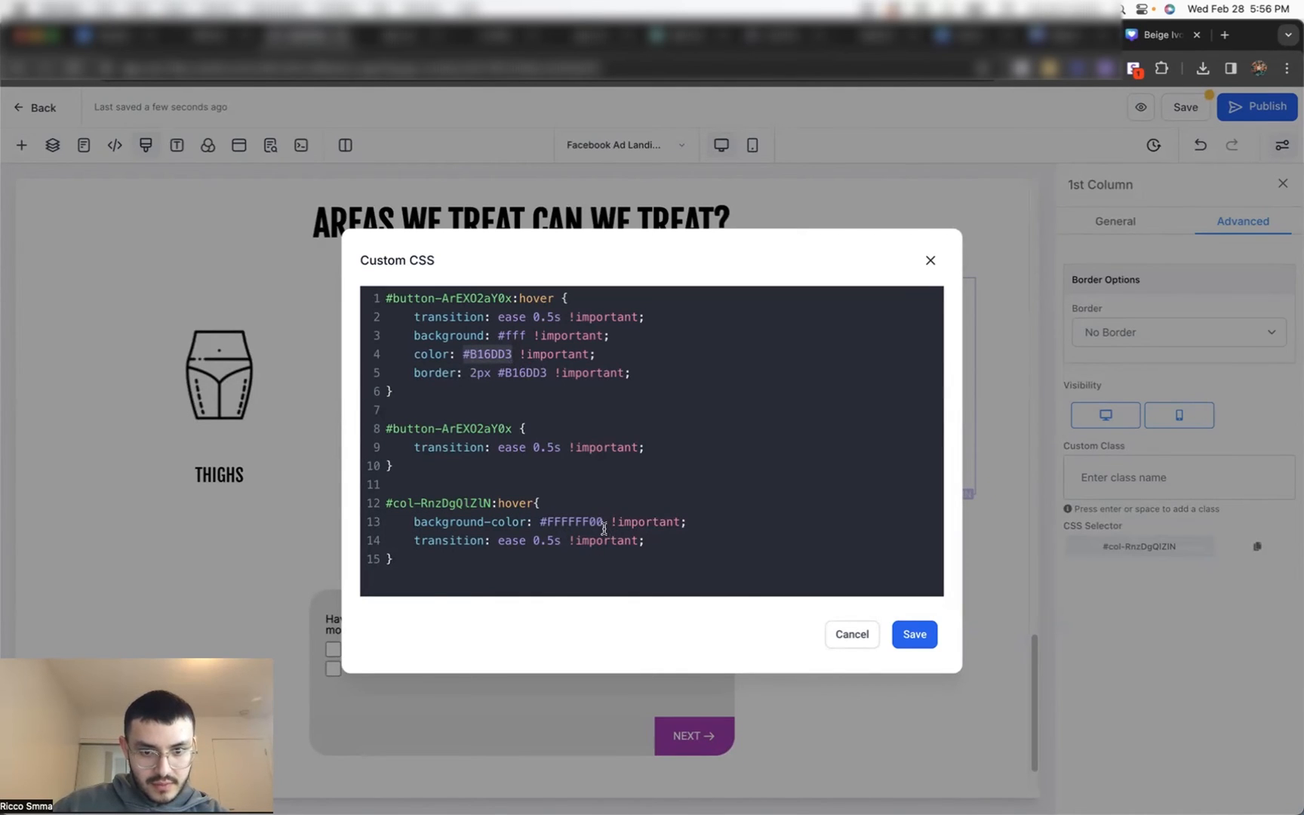
drag(604, 528, 540, 529)
key(super+v)
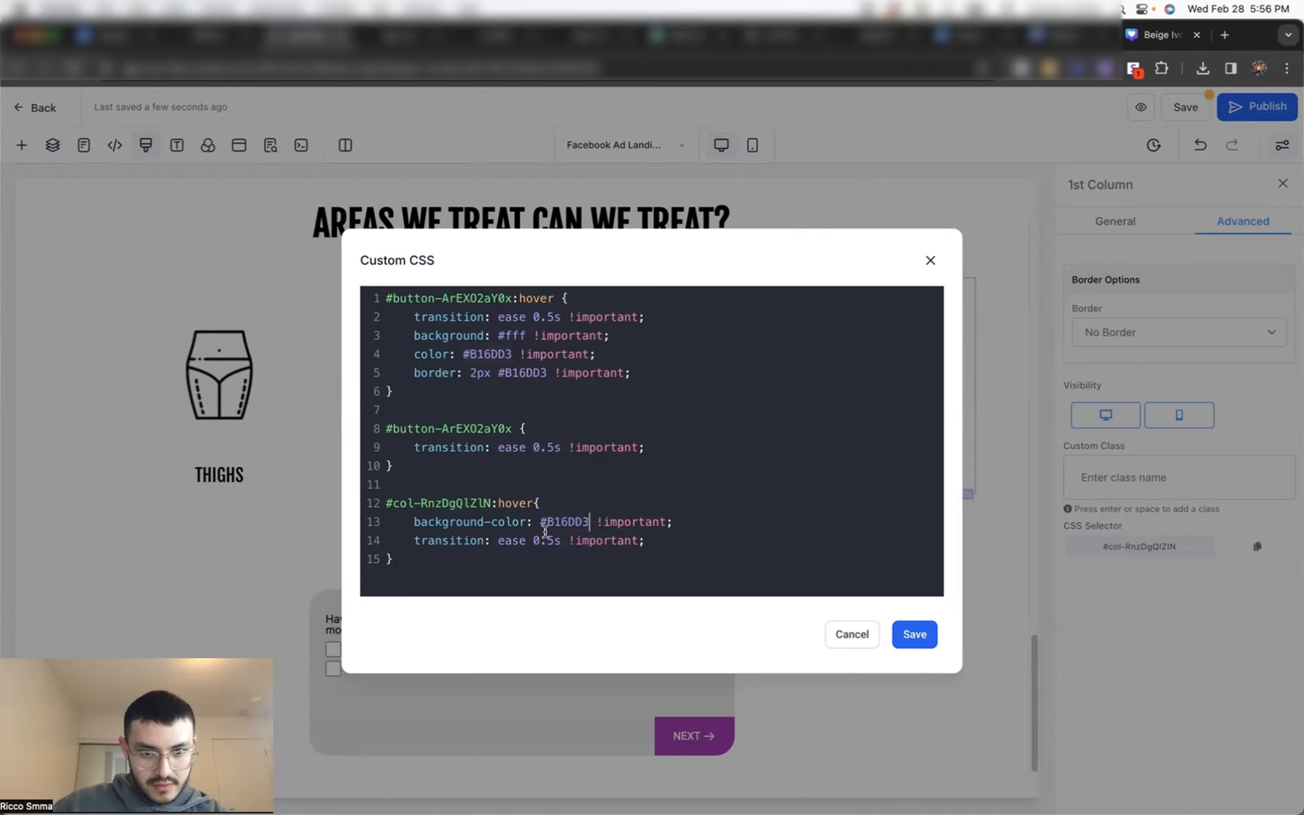
Step: Duplicate the column's CSS rule without its background-color line, keeping only the 0.5s ease transition, and save the custom CSS
drag(414, 564, 371, 510)
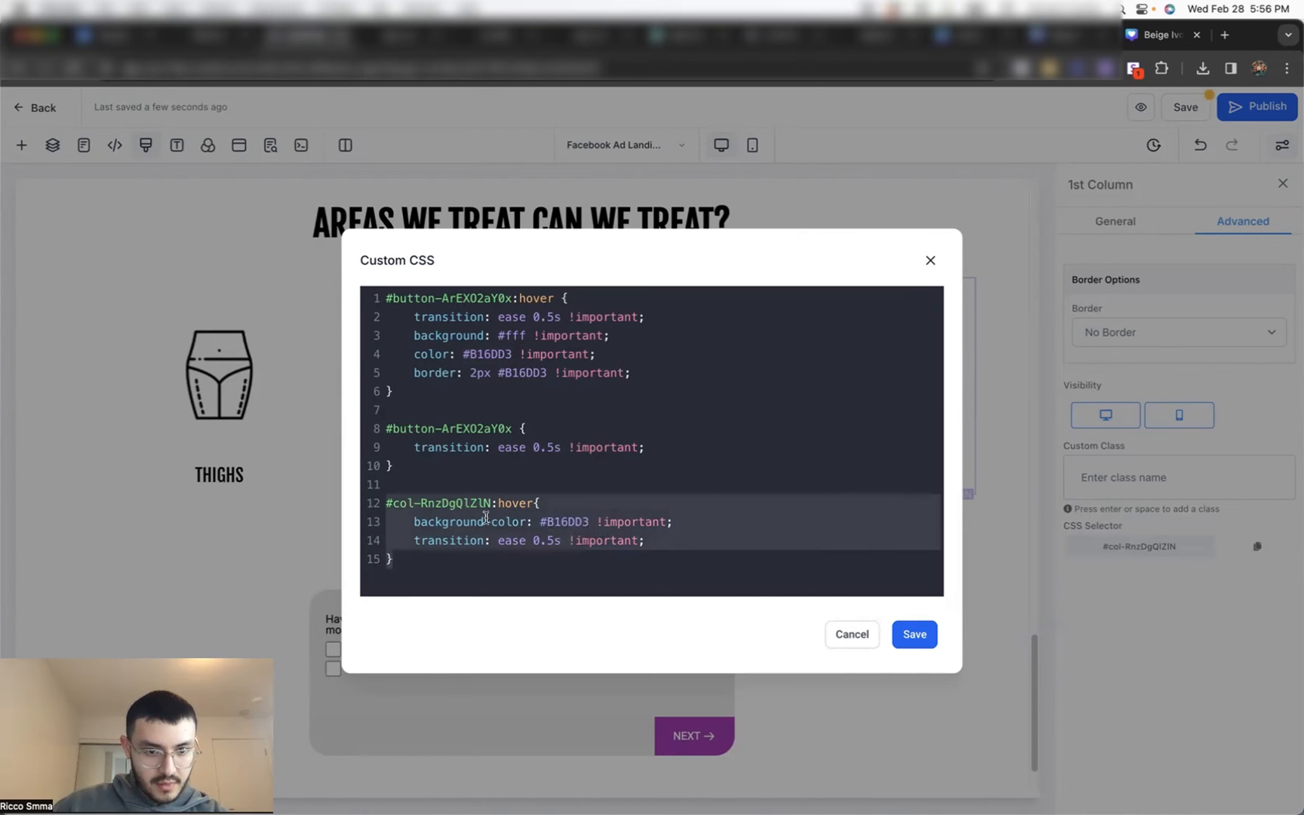
click(426, 564)
key(Return)
key(super+v)
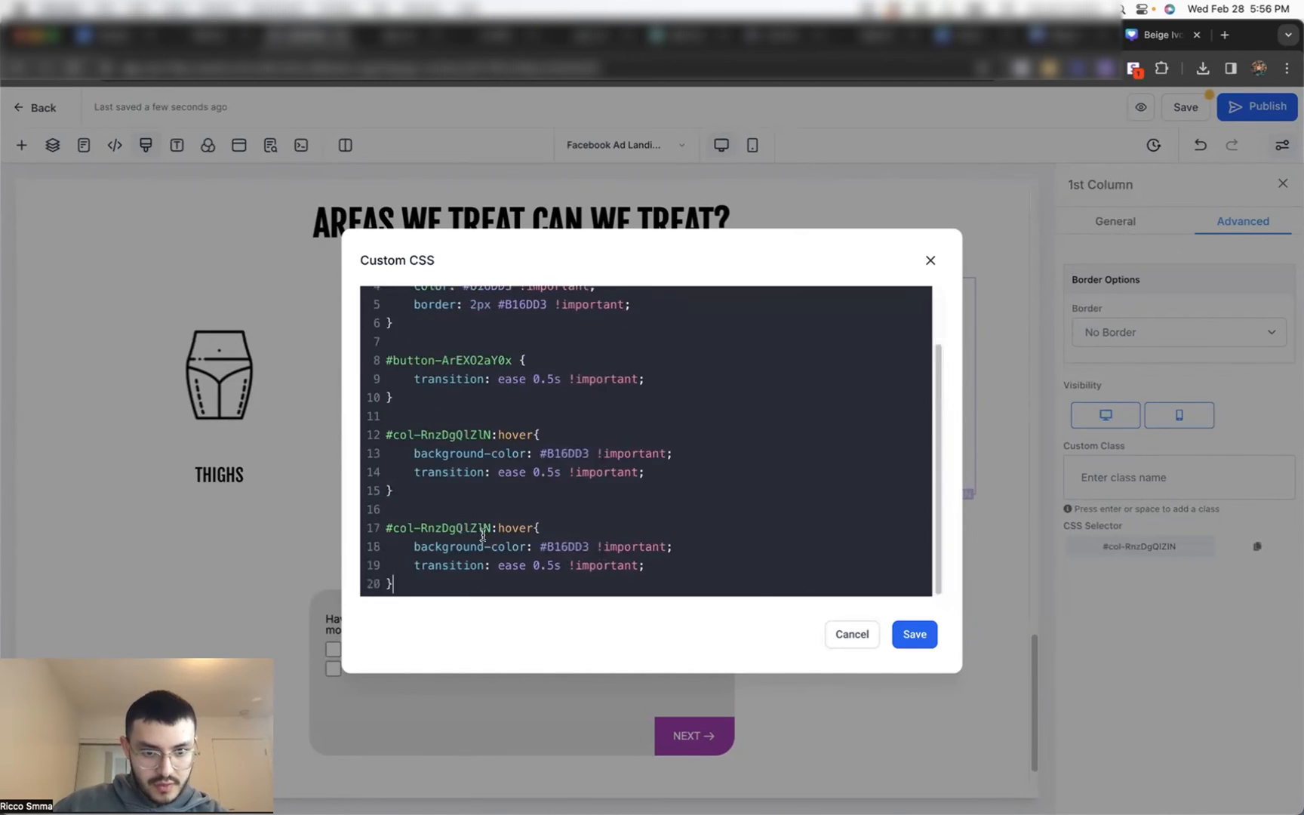
drag(683, 541, 377, 547)
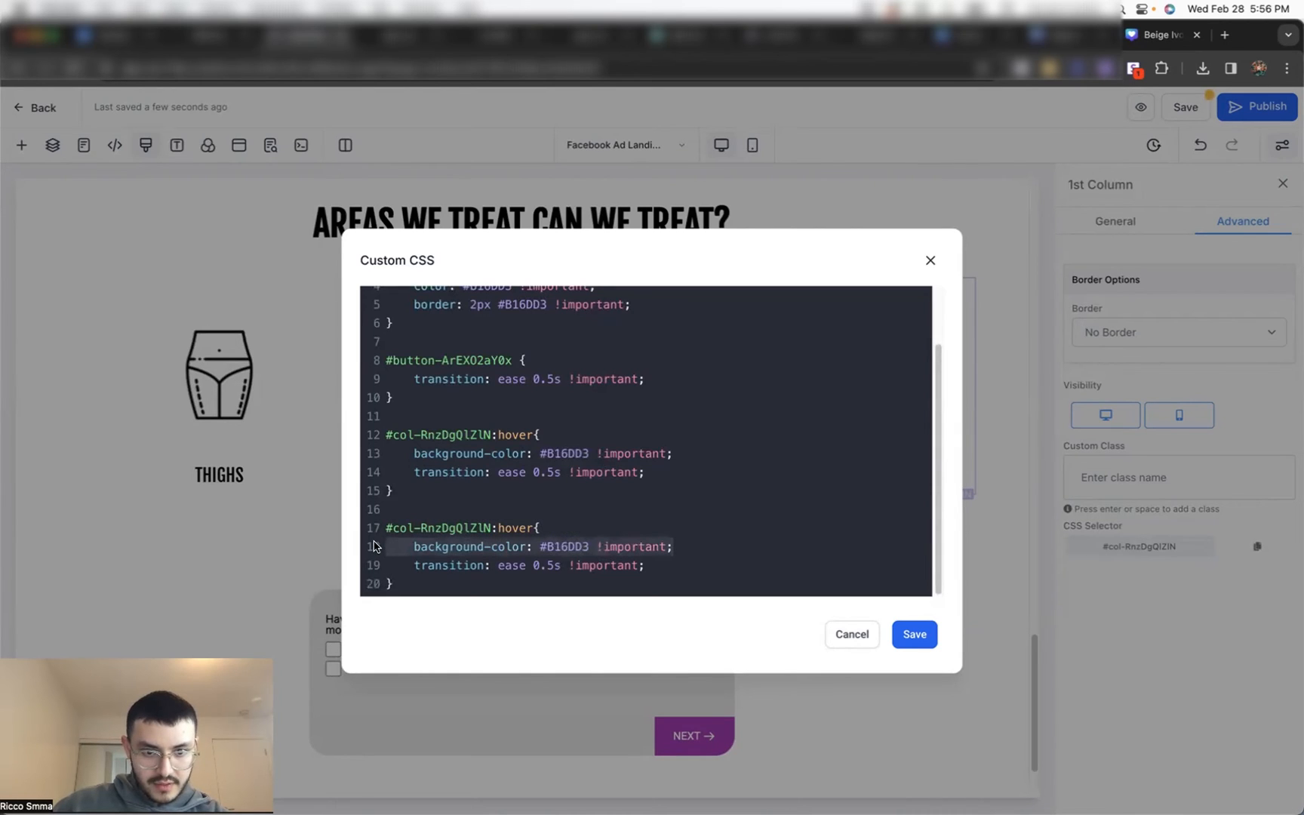
key(BackSpace)
key(BackSpace)
click(914, 634)
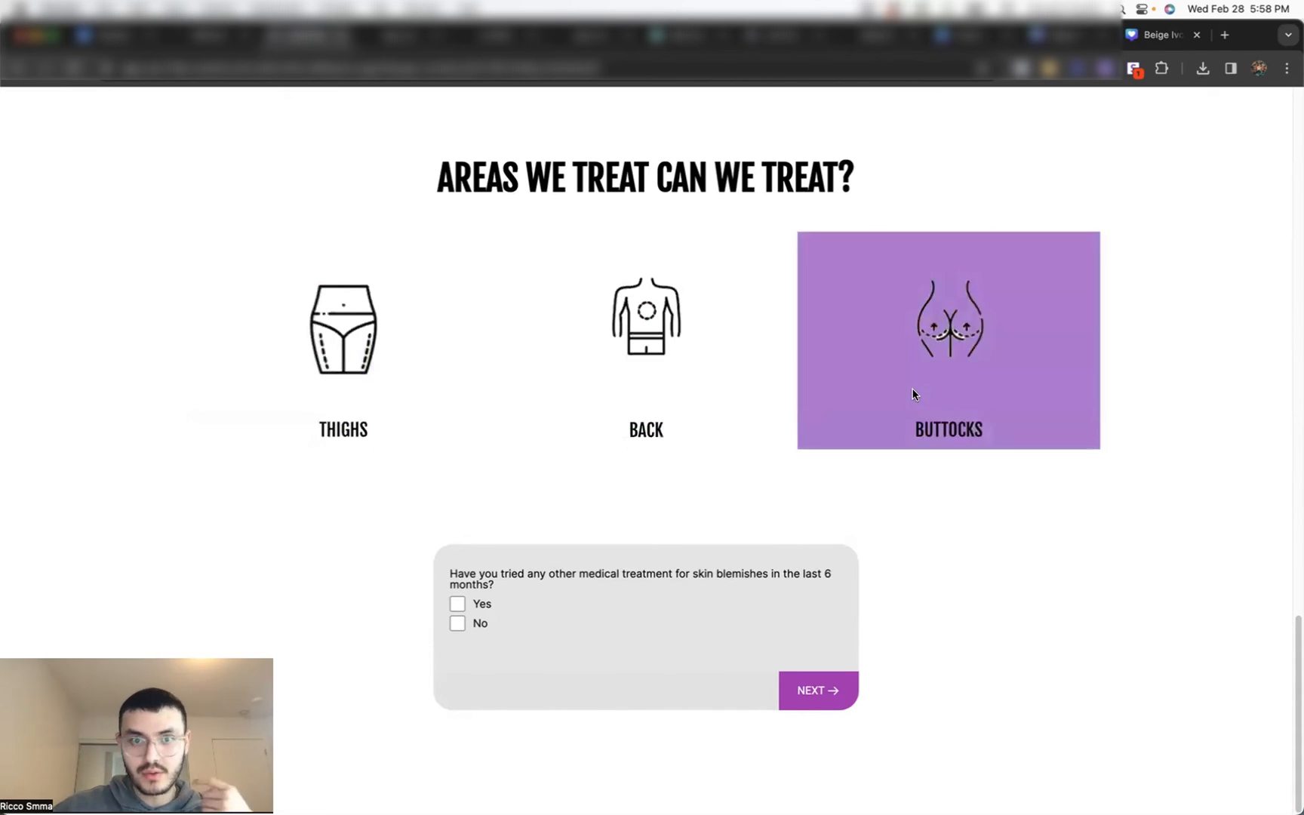
Step: Back in the page editor, set the link action of the "Apply Now" button under "ABOUT THE TREATMENT" to Scroll to Element
click(308, 35)
scroll(466, 210, up, 12)
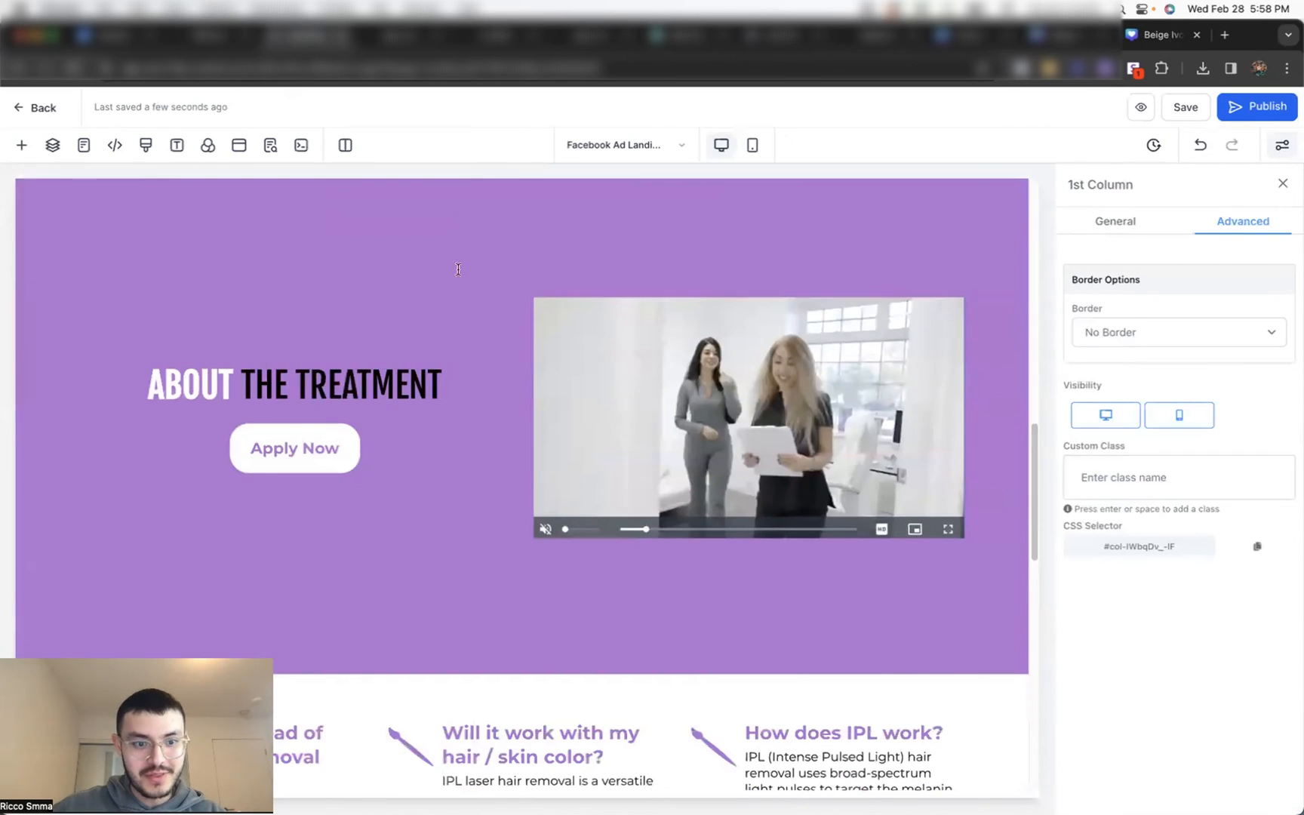
scroll(458, 270, down, 2)
click(294, 348)
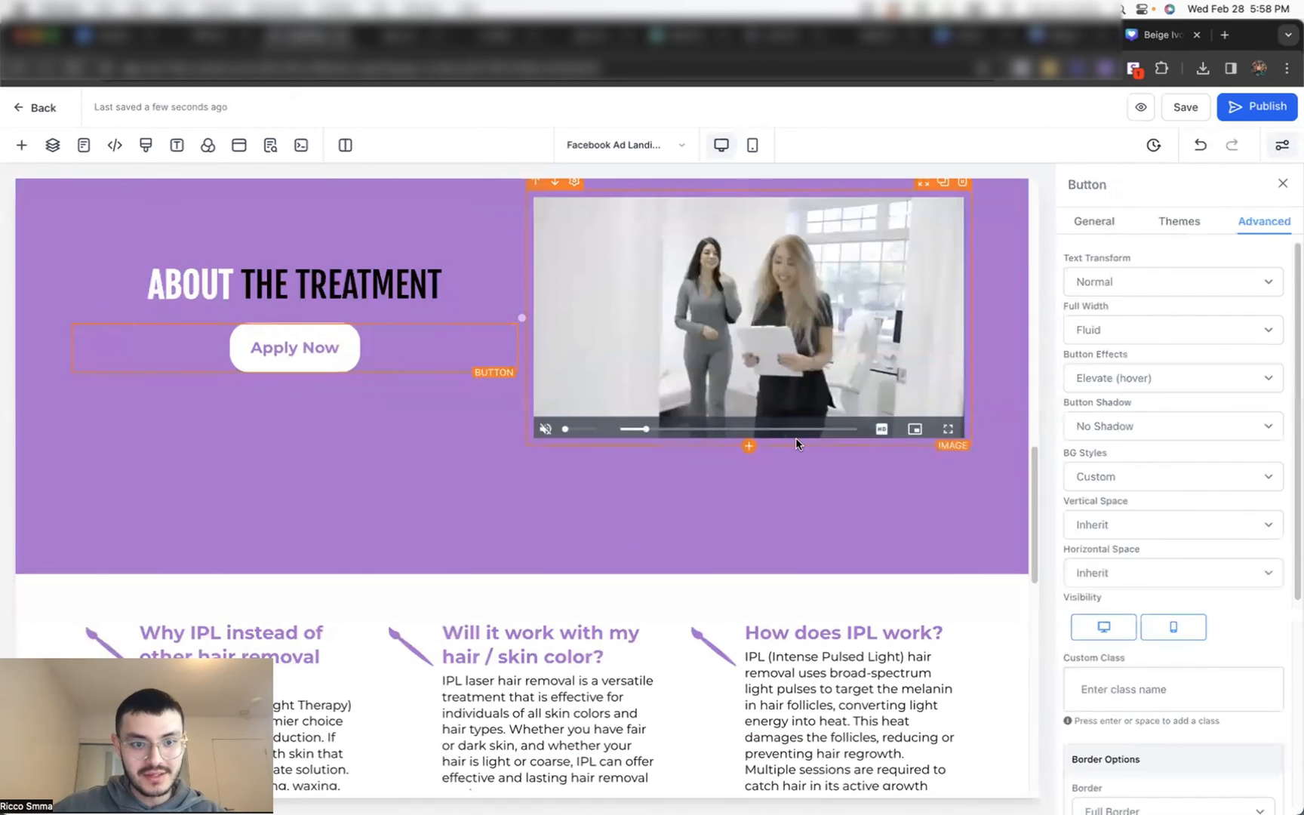
scroll(1207, 597, down, 5)
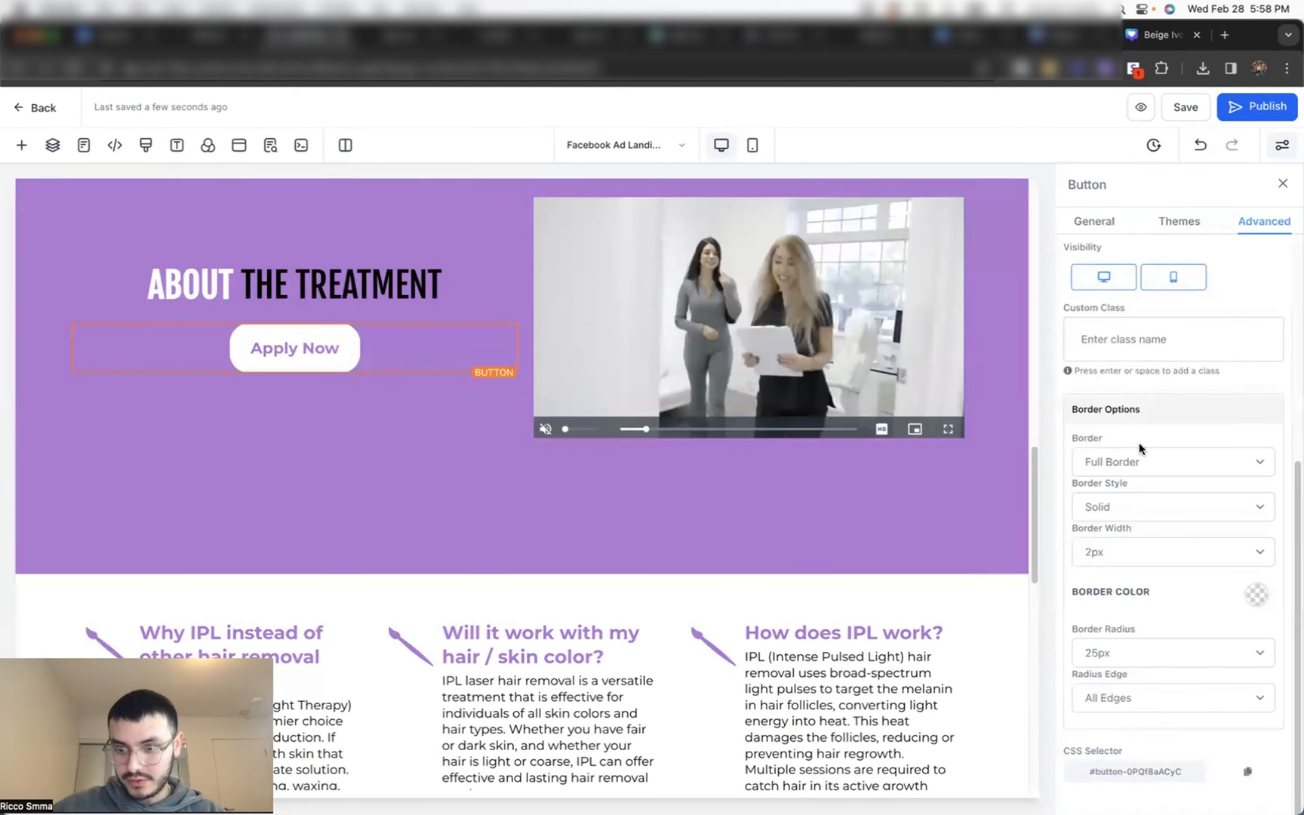
scroll(1185, 445, up, 5)
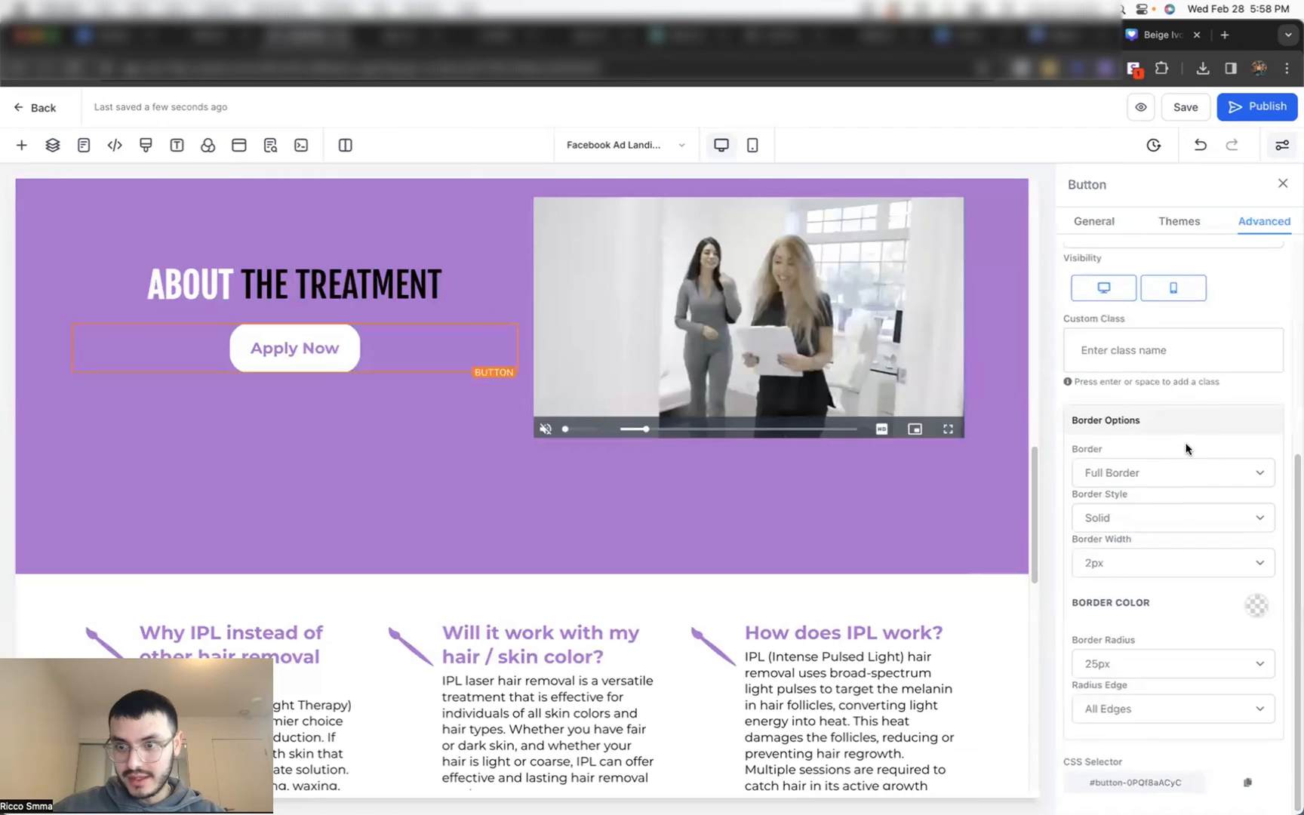
click(1100, 223)
scroll(1159, 540, down, 7)
click(1157, 736)
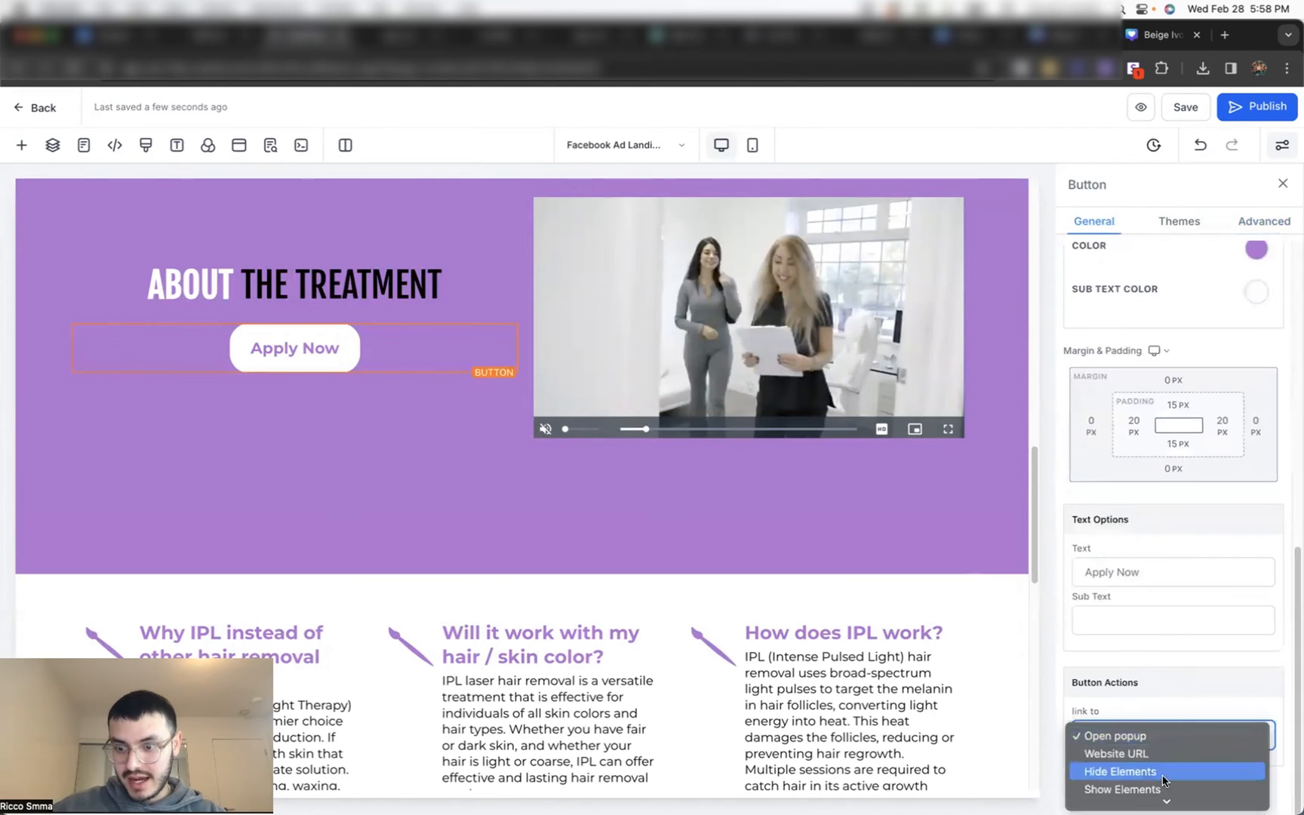
click(1140, 678)
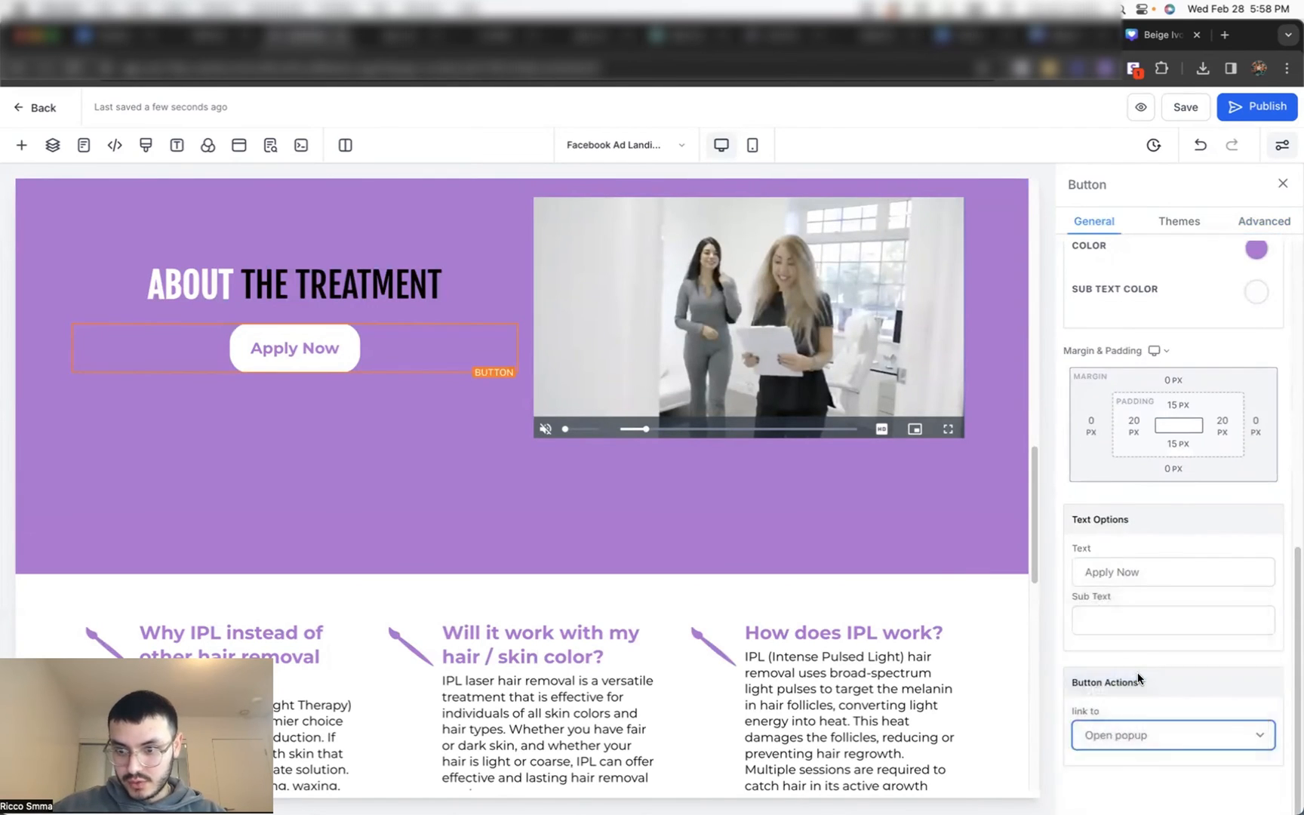
scroll(1153, 701, down, 1)
click(1157, 736)
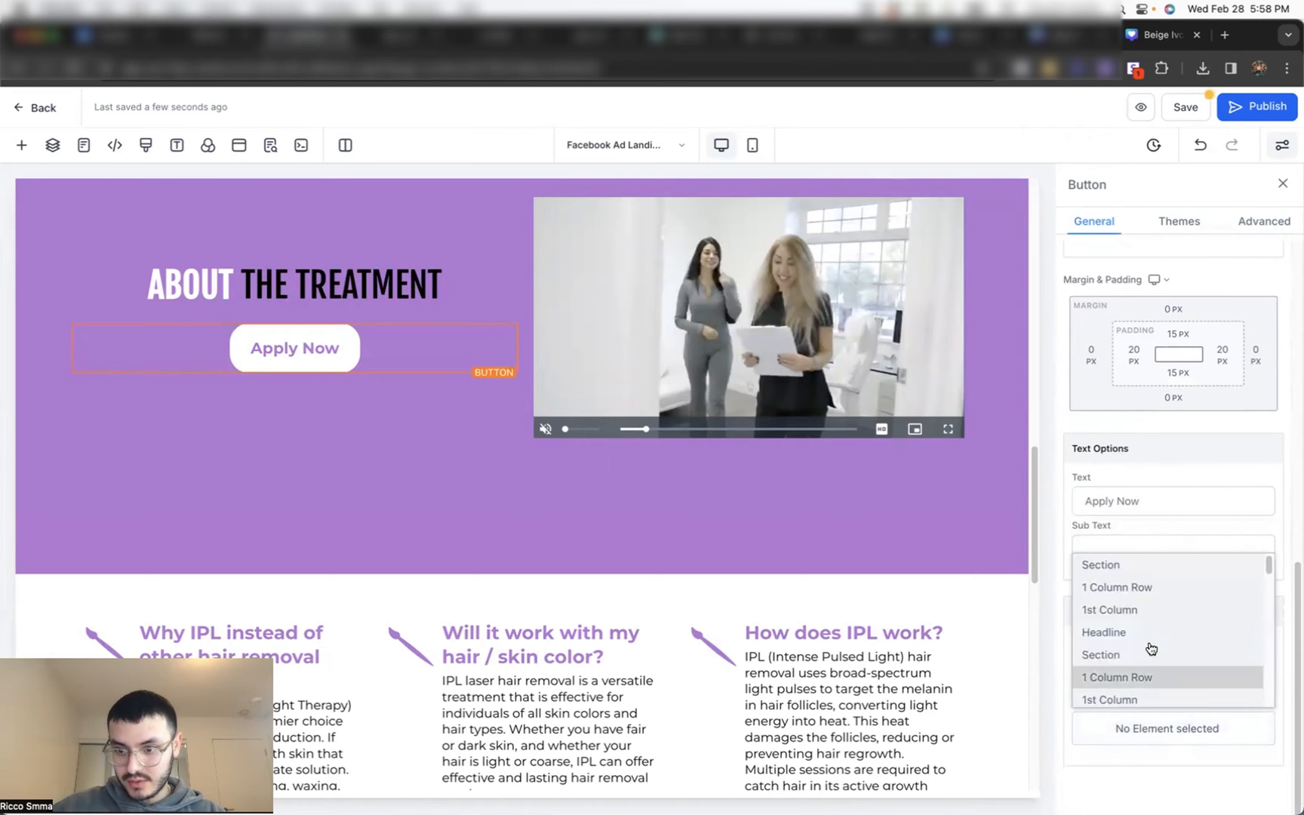
Step: Choose the Survey element below the treatment area columns as the "Apply Now" button's scroll target
scroll(1149, 650, down, 5)
scroll(1132, 662, down, 5)
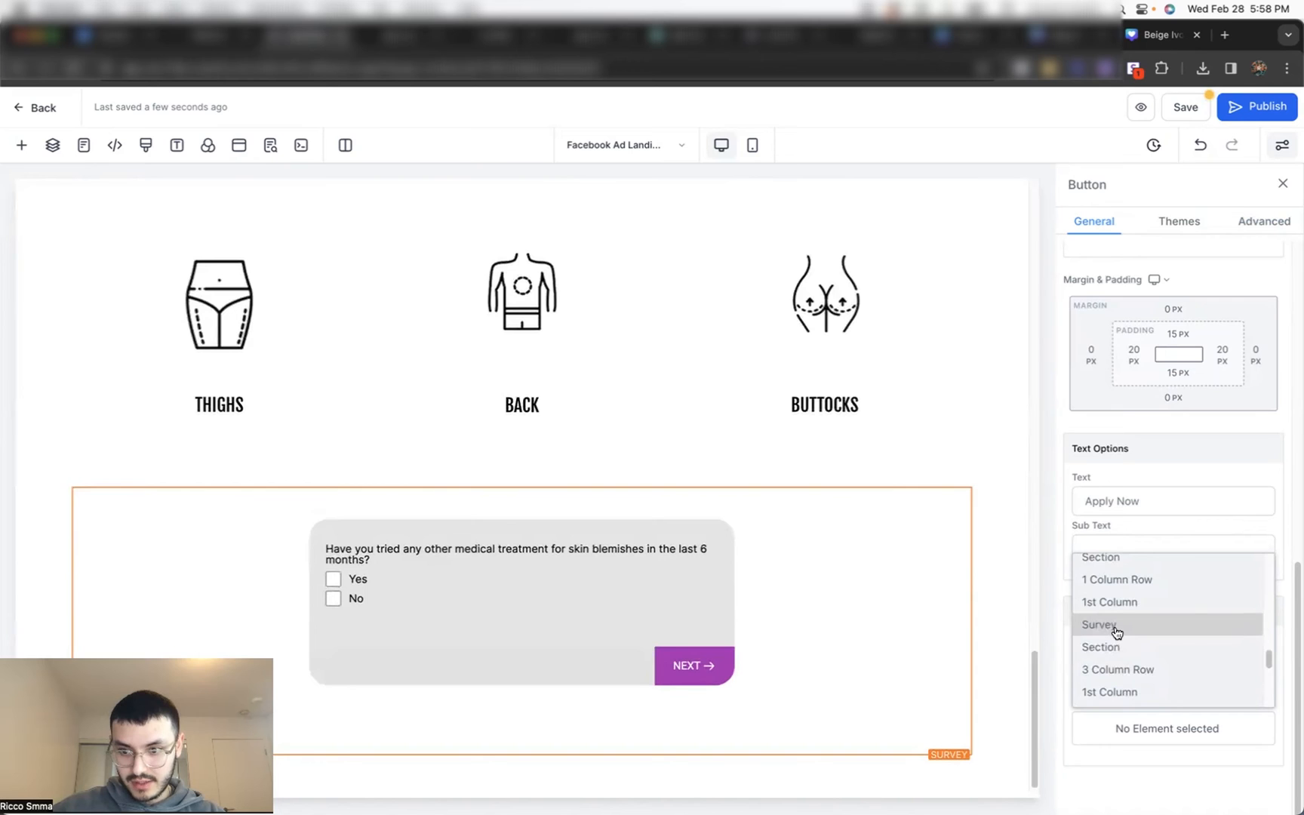
click(1116, 627)
scroll(999, 513, up, 5)
scroll(532, 365, down, 8)
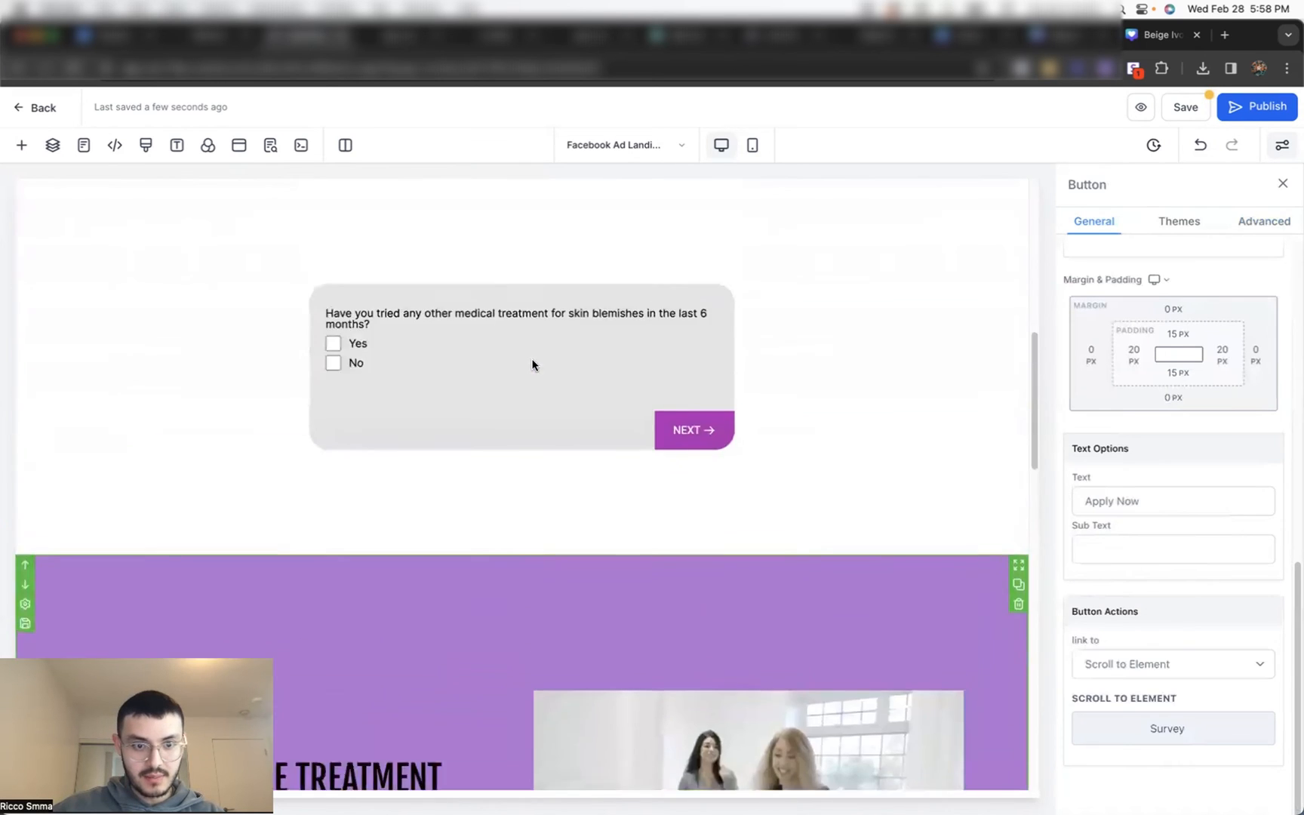
Step: Set the link action of the "Apply for Complimentary Test Now" button to Scroll to Element
scroll(532, 364, up, 4)
click(529, 298)
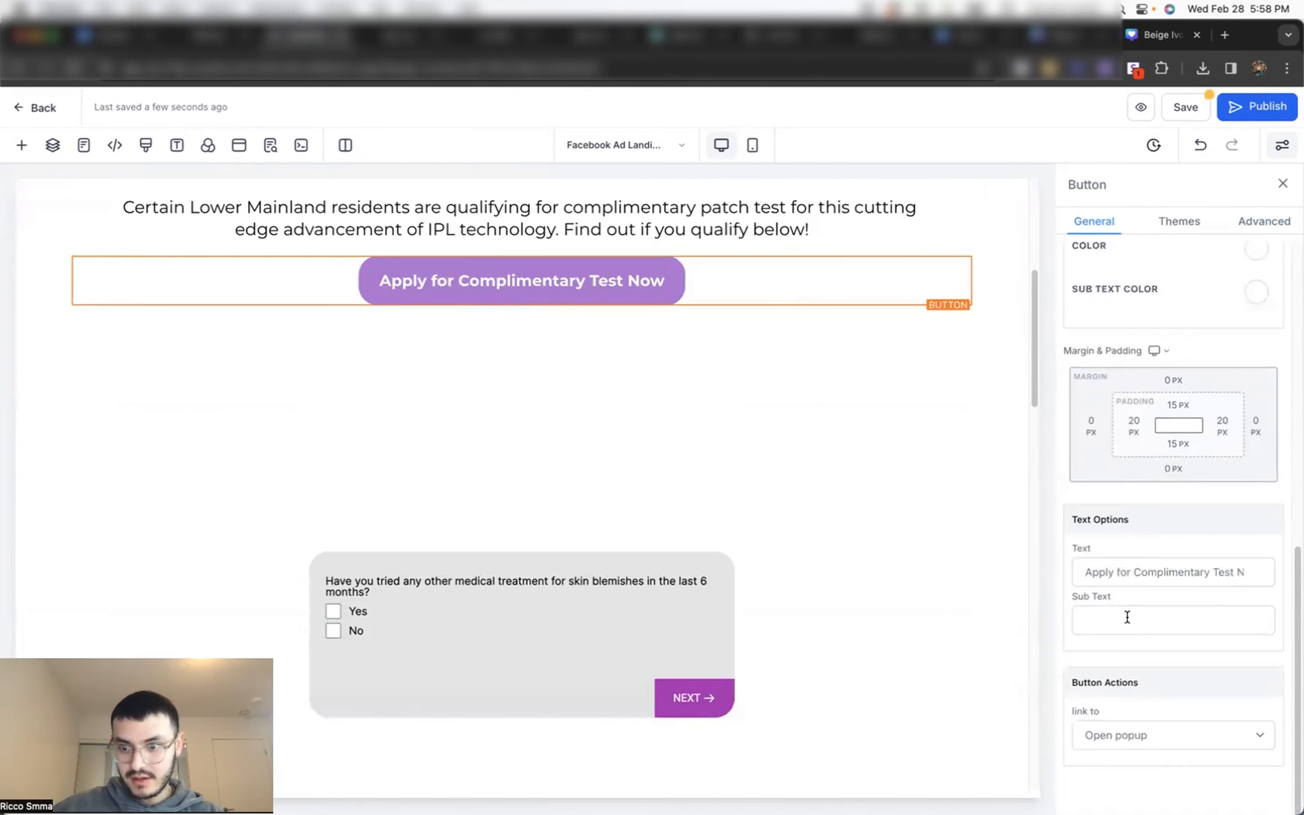
click(1137, 734)
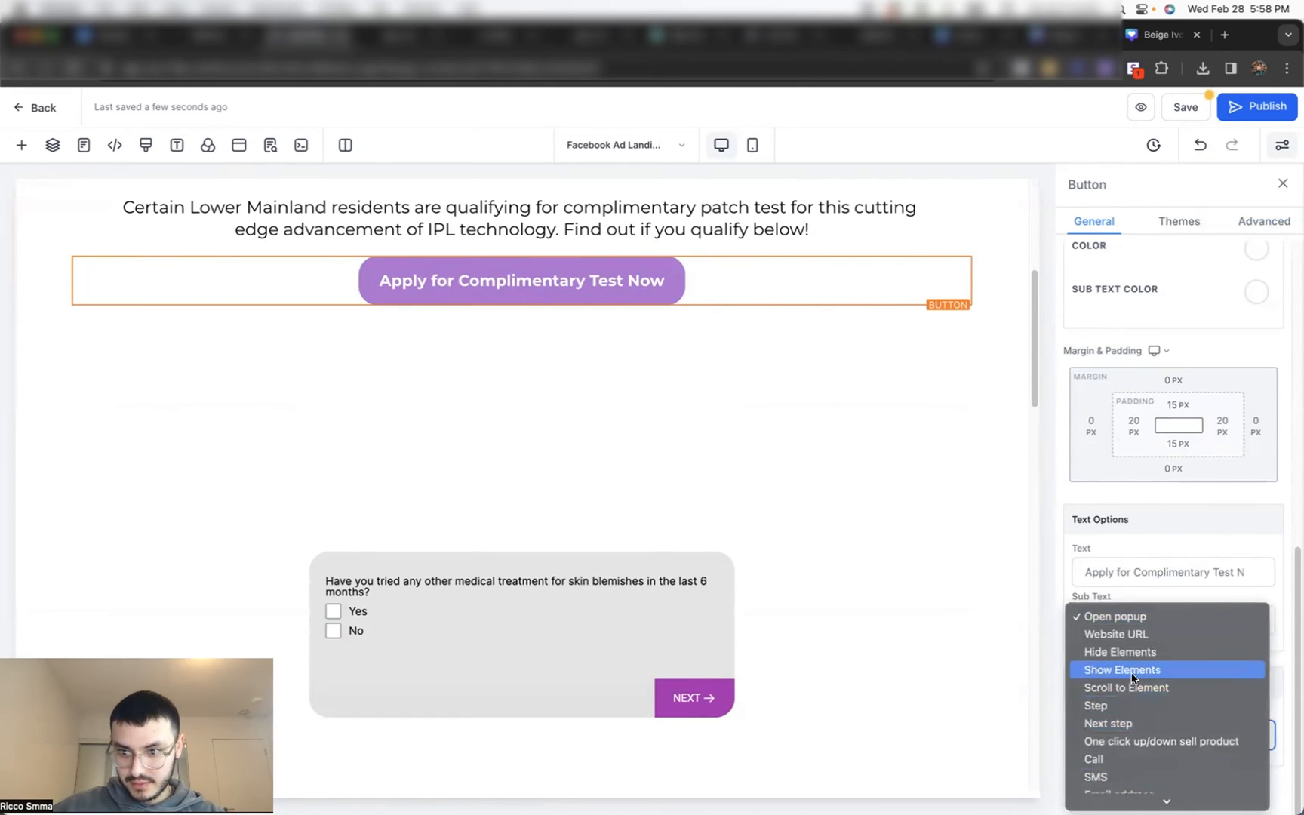
click(1134, 688)
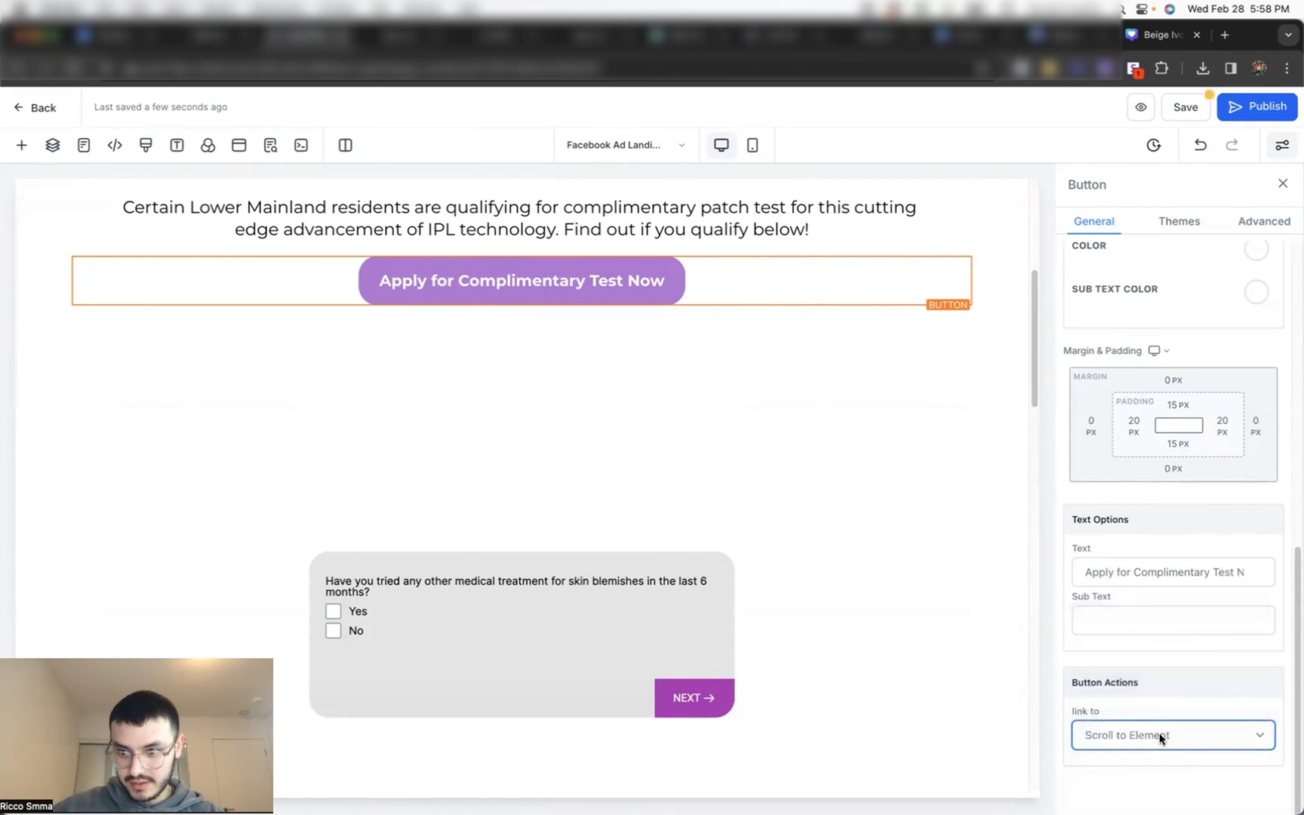
Step: Choose the Survey element as the "Apply for Complimentary Test Now" button's scroll target and save the page
scroll(1161, 736, down, 2)
click(1163, 729)
scroll(1139, 626, down, 2)
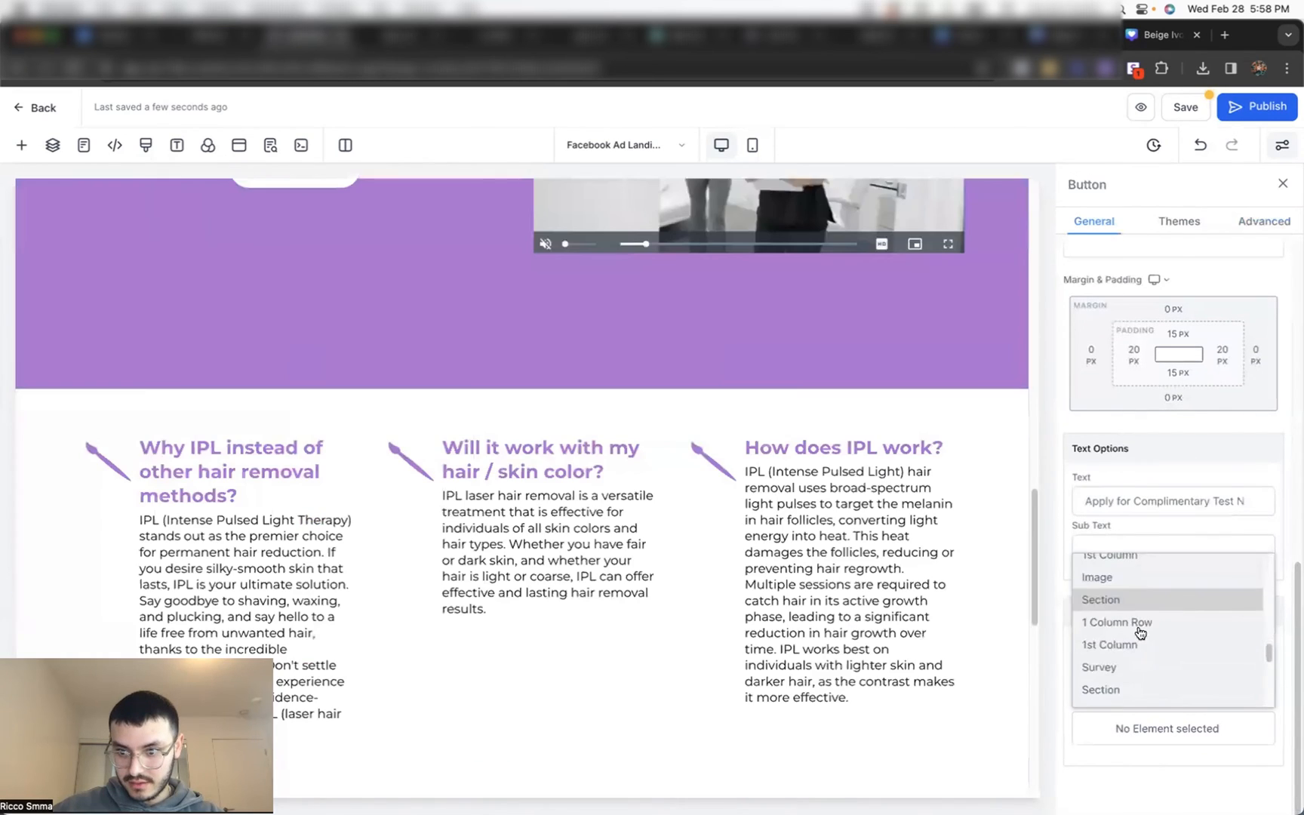
click(1134, 695)
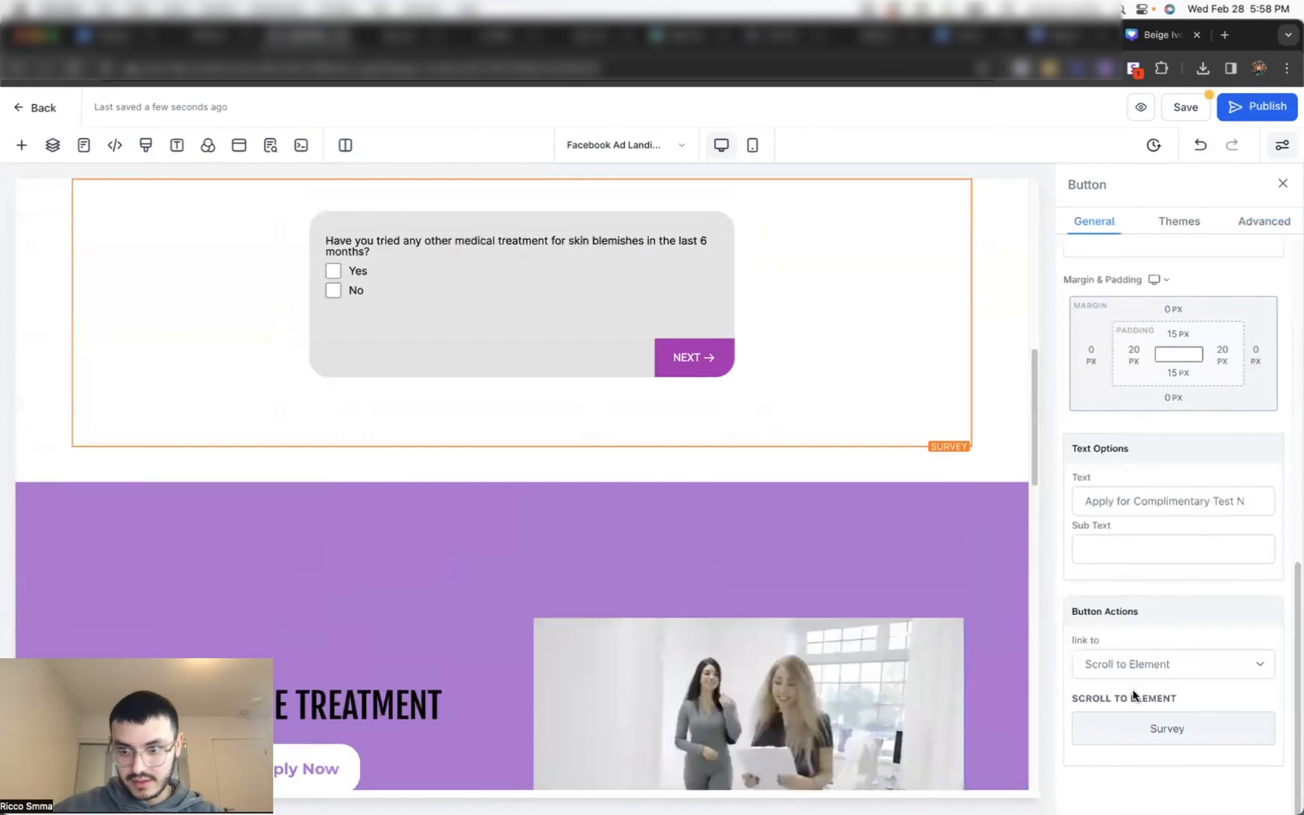
click(1185, 113)
Step: Set the top and bottom padding of the section with the three IPL question columns to 100 px and save the page
scroll(544, 501, down, 8)
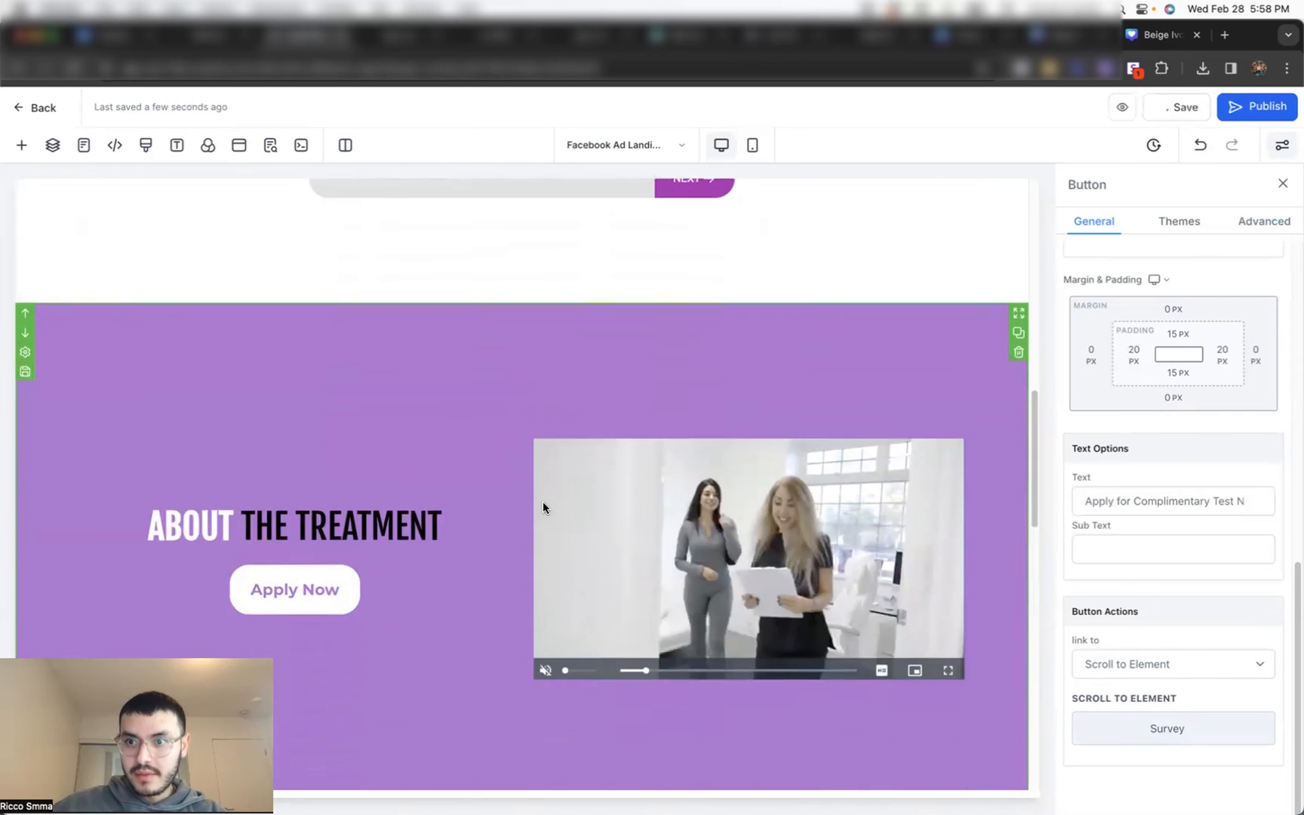
click(513, 431)
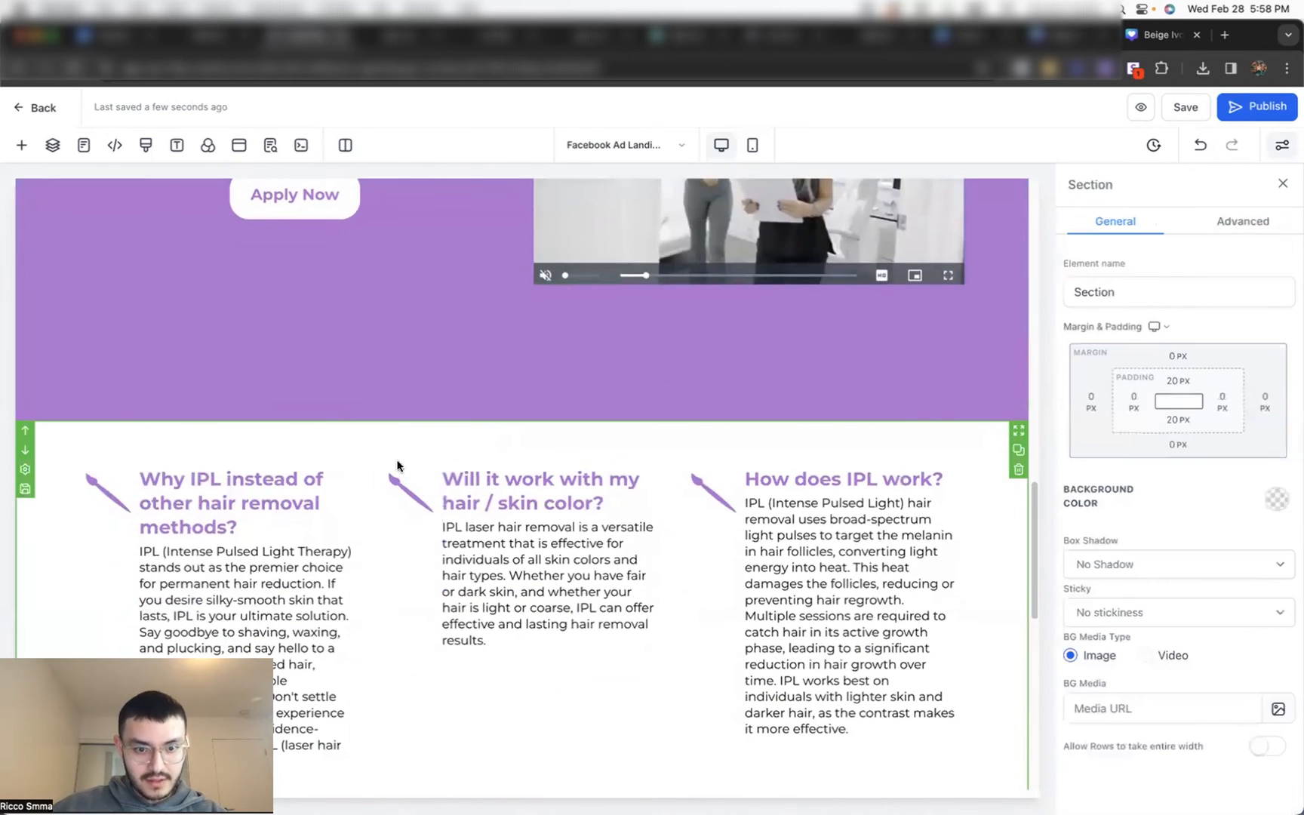
click(1188, 388)
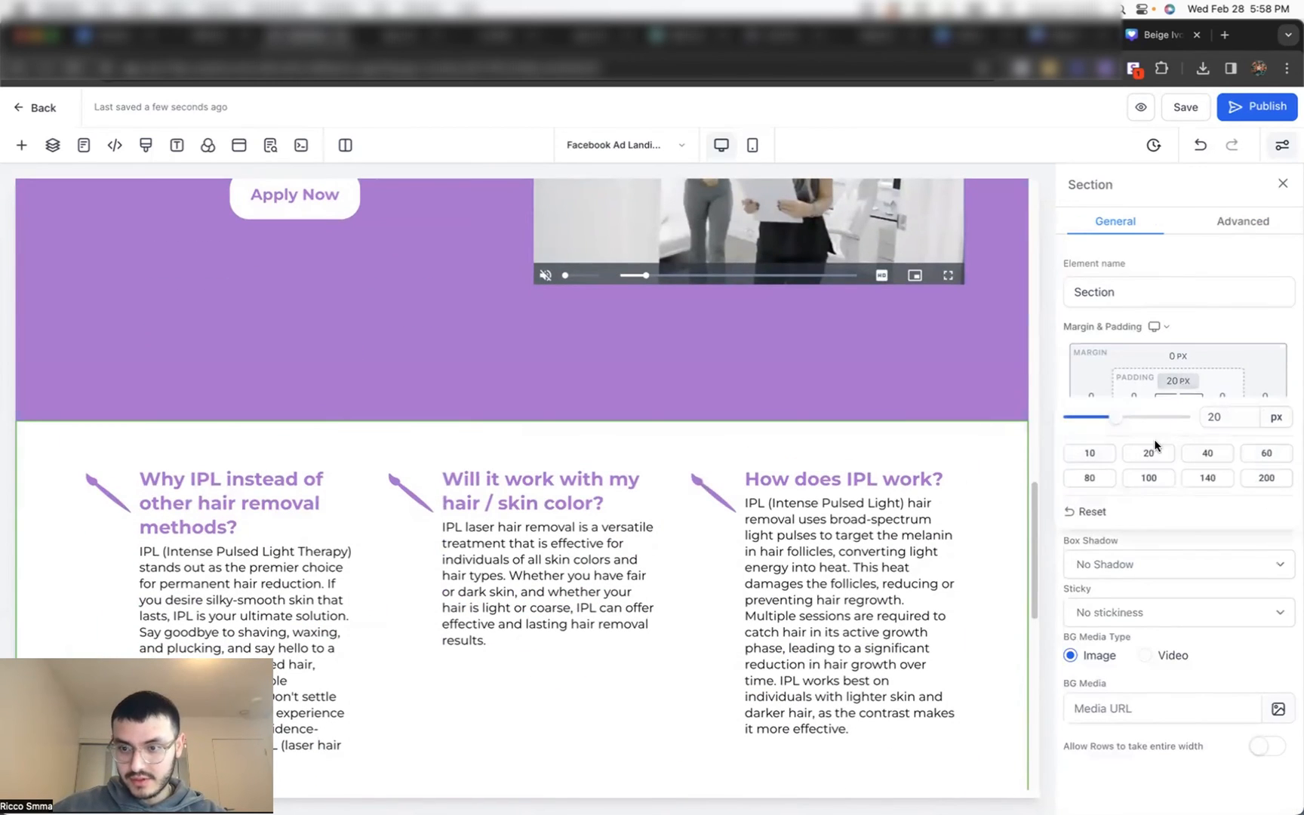
click(1091, 478)
click(1133, 481)
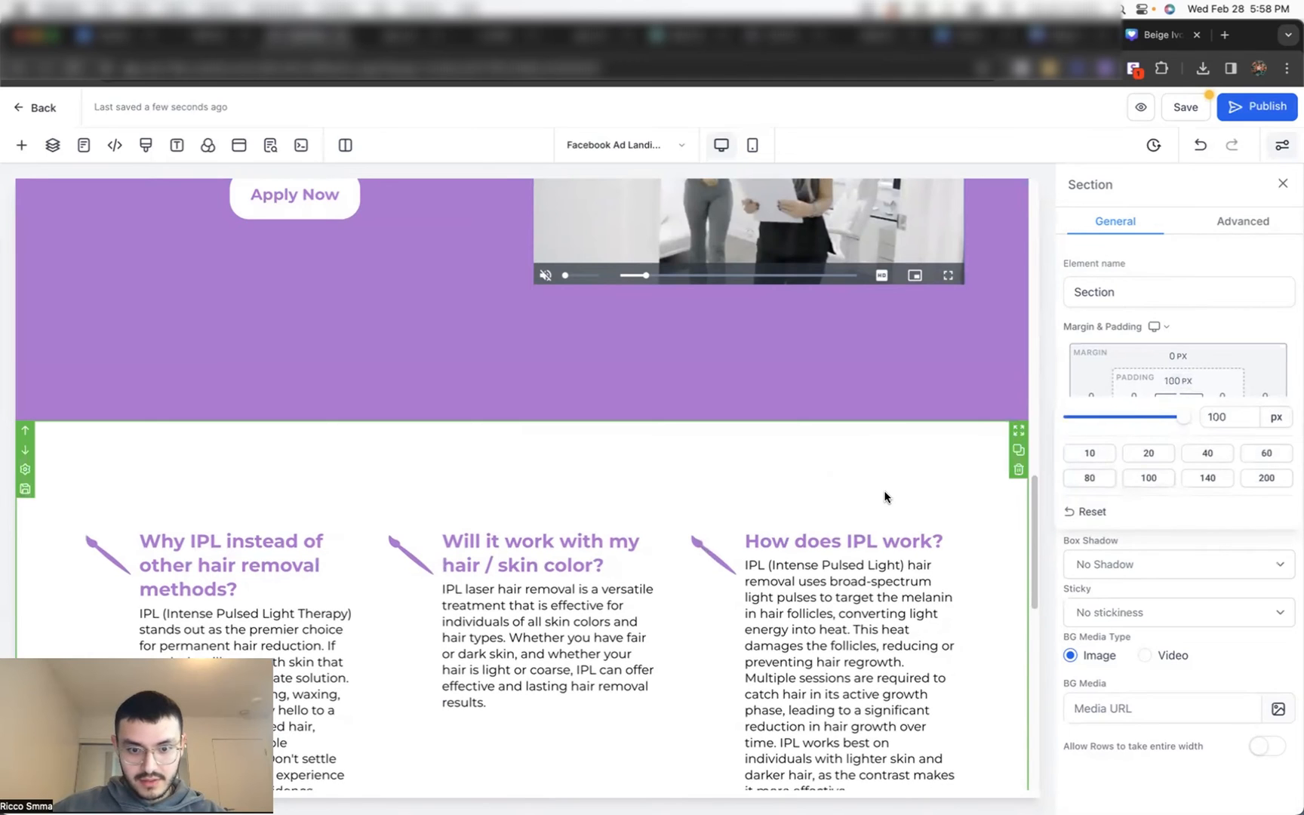
scroll(806, 466, down, 6)
click(1239, 364)
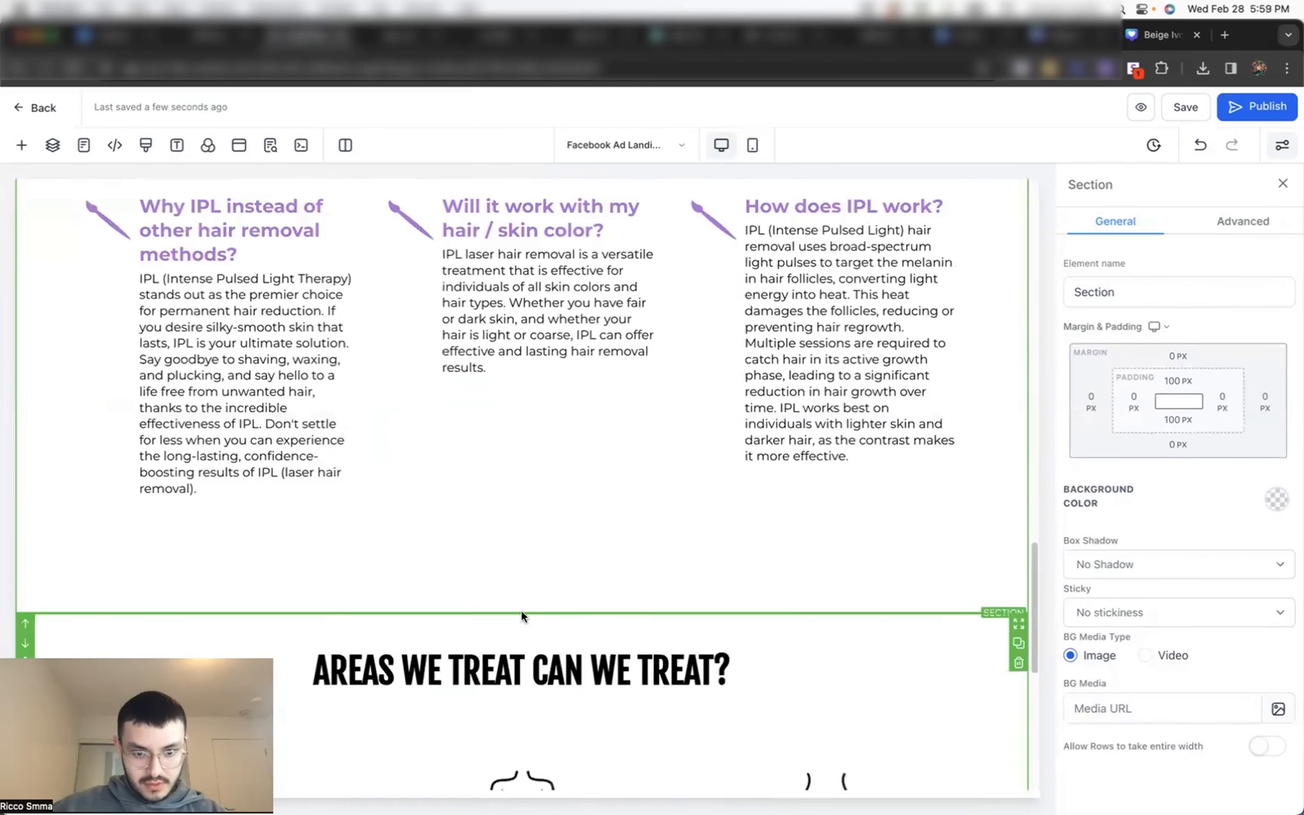
Step: Above "AREAS WE TREAT CAN WE TREAT?", add a full-width section with a two-column row, one image in the first column and two in the second
click(523, 614)
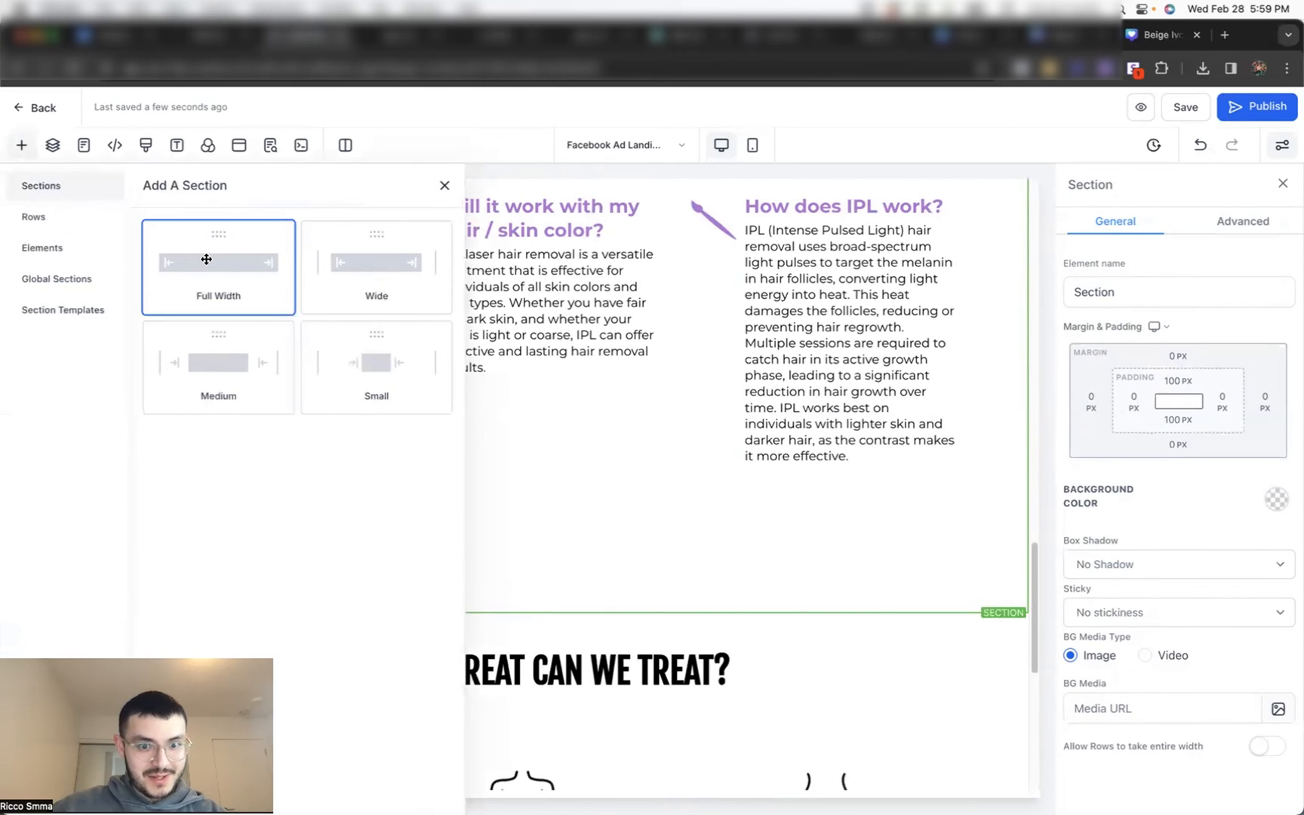
click(201, 256)
scroll(528, 589, down, 2)
click(521, 567)
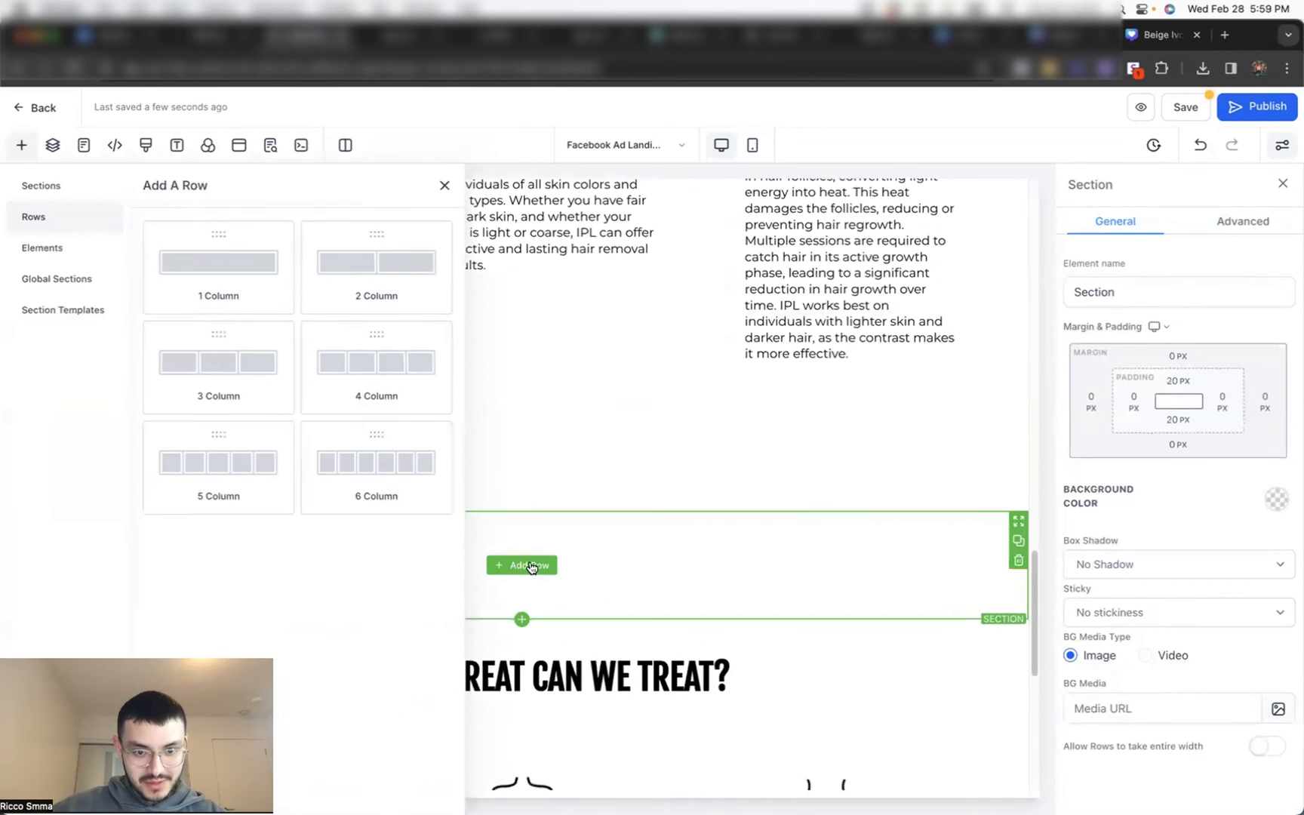
click(416, 207)
click(746, 584)
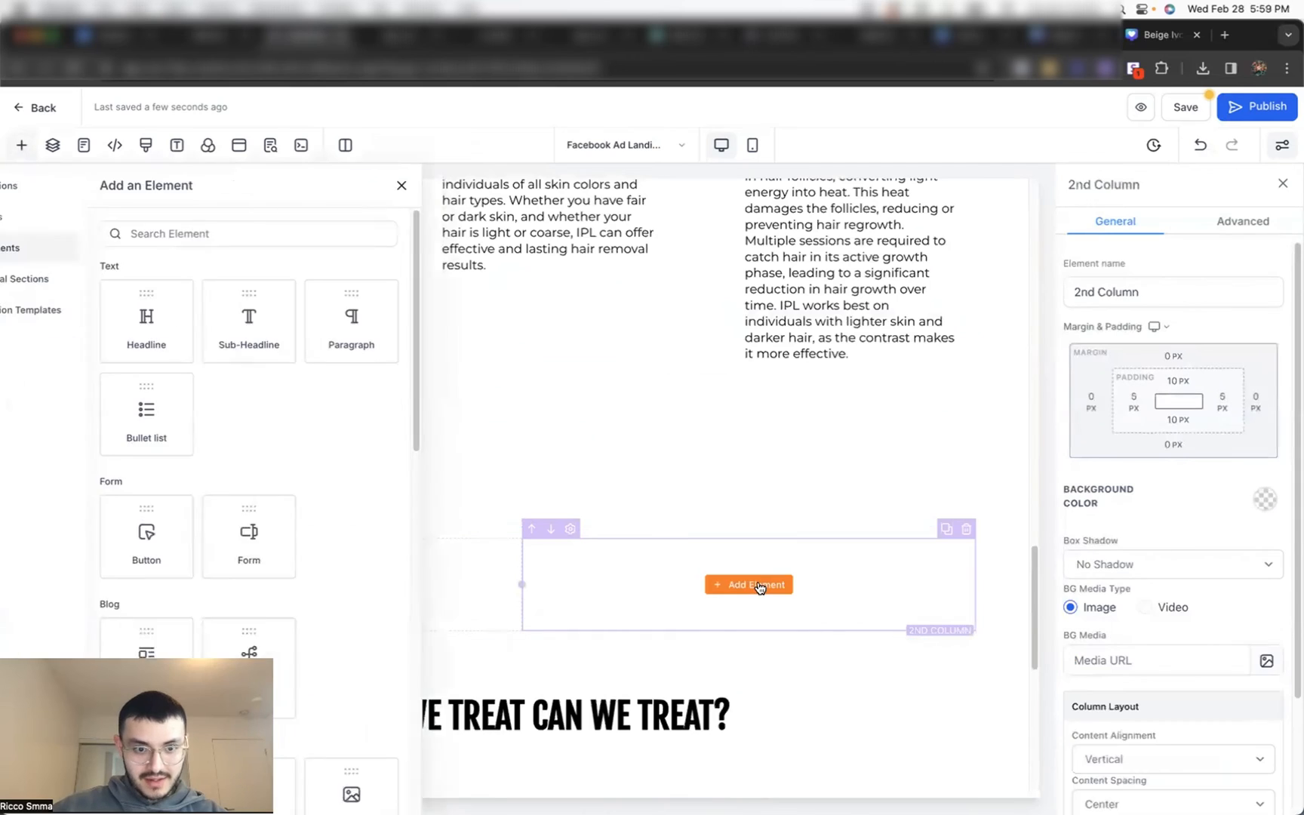
scroll(244, 478, down, 3)
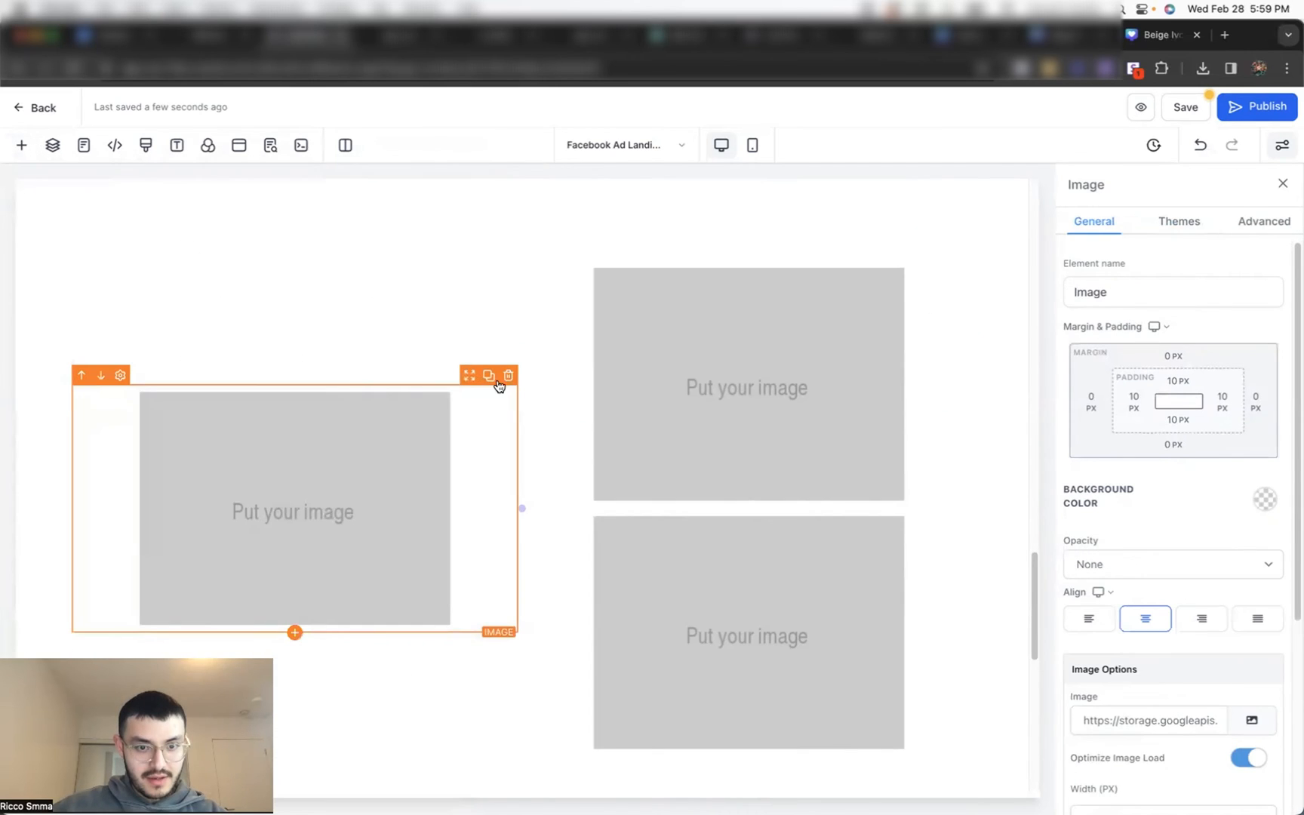
Step: Fill the image placeholders from the media library: patient treatment photo in the first column, laser machine and woman-at-mirror photos in the second
click(1253, 721)
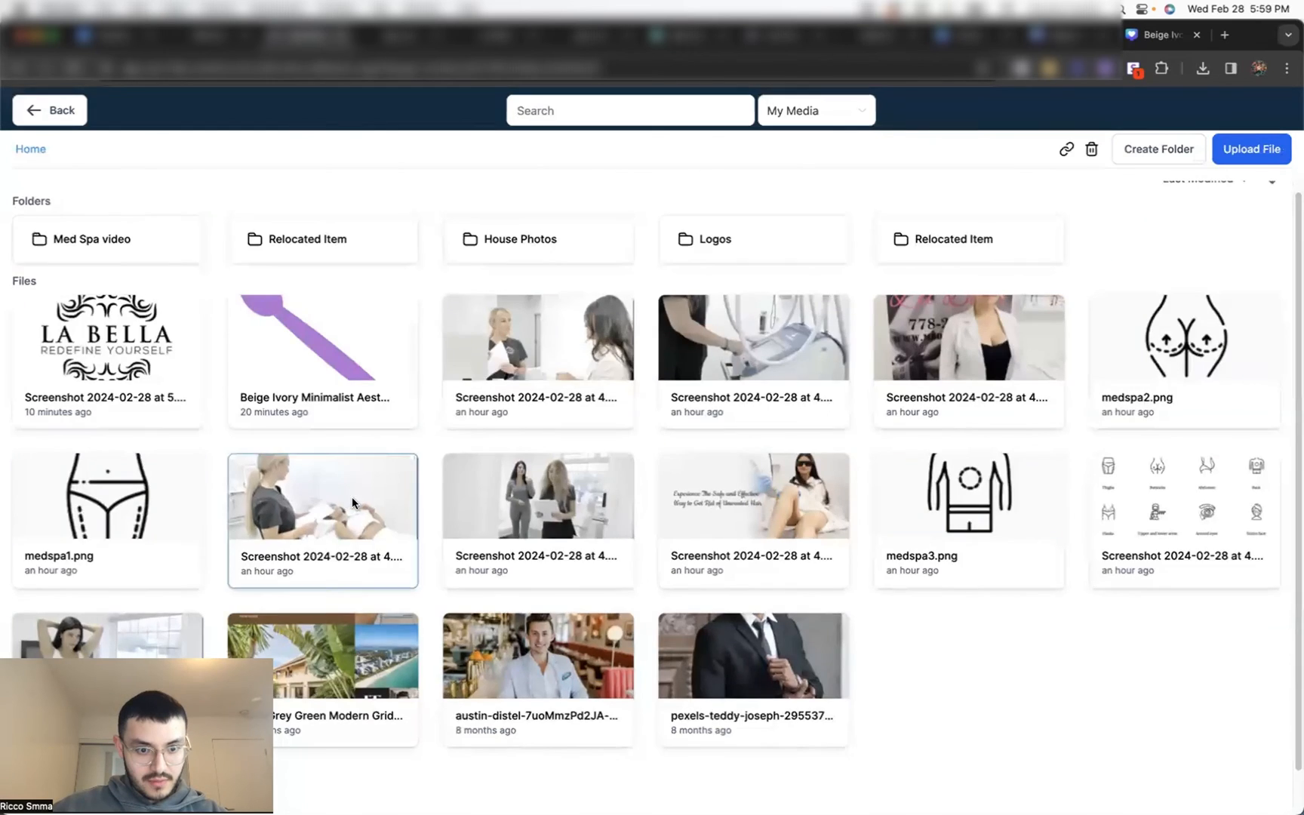
click(352, 496)
click(651, 441)
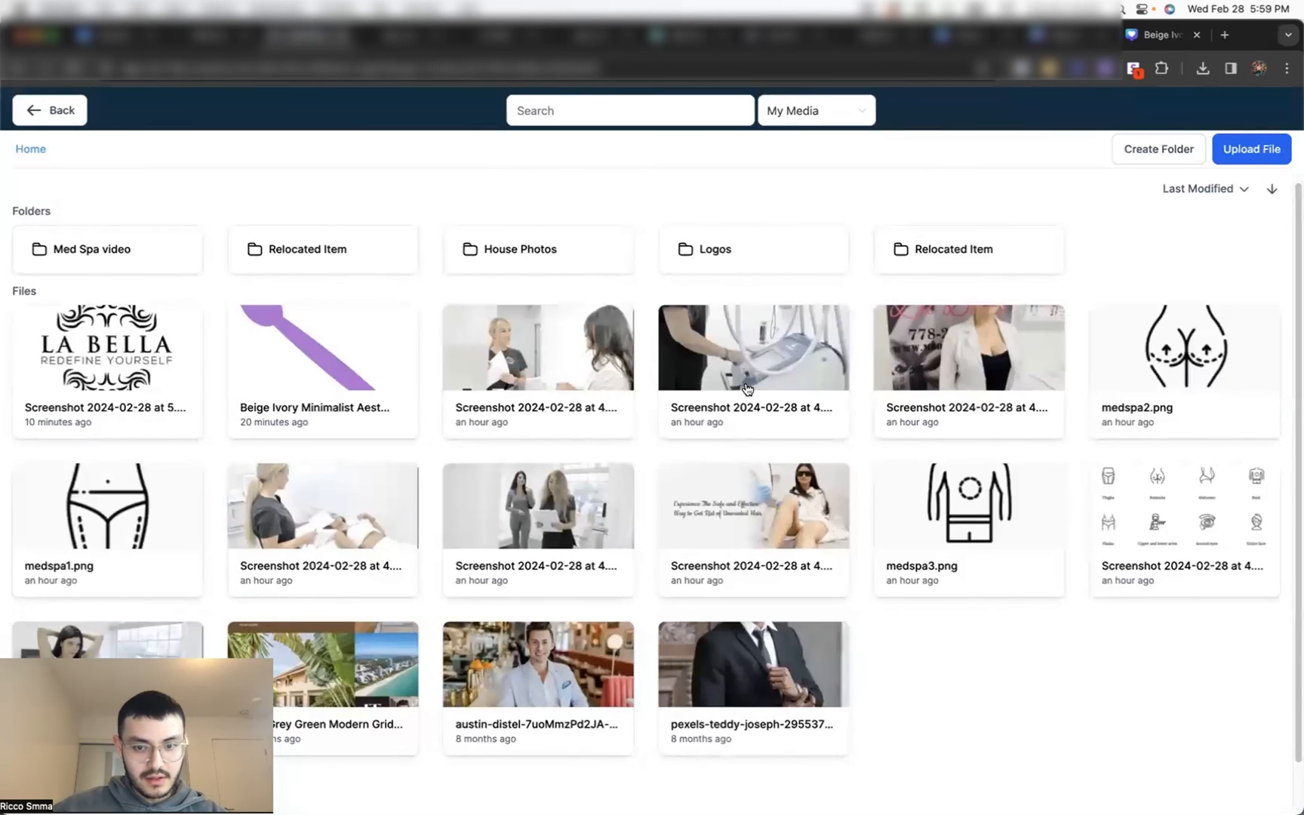
scroll(745, 417, down, 1)
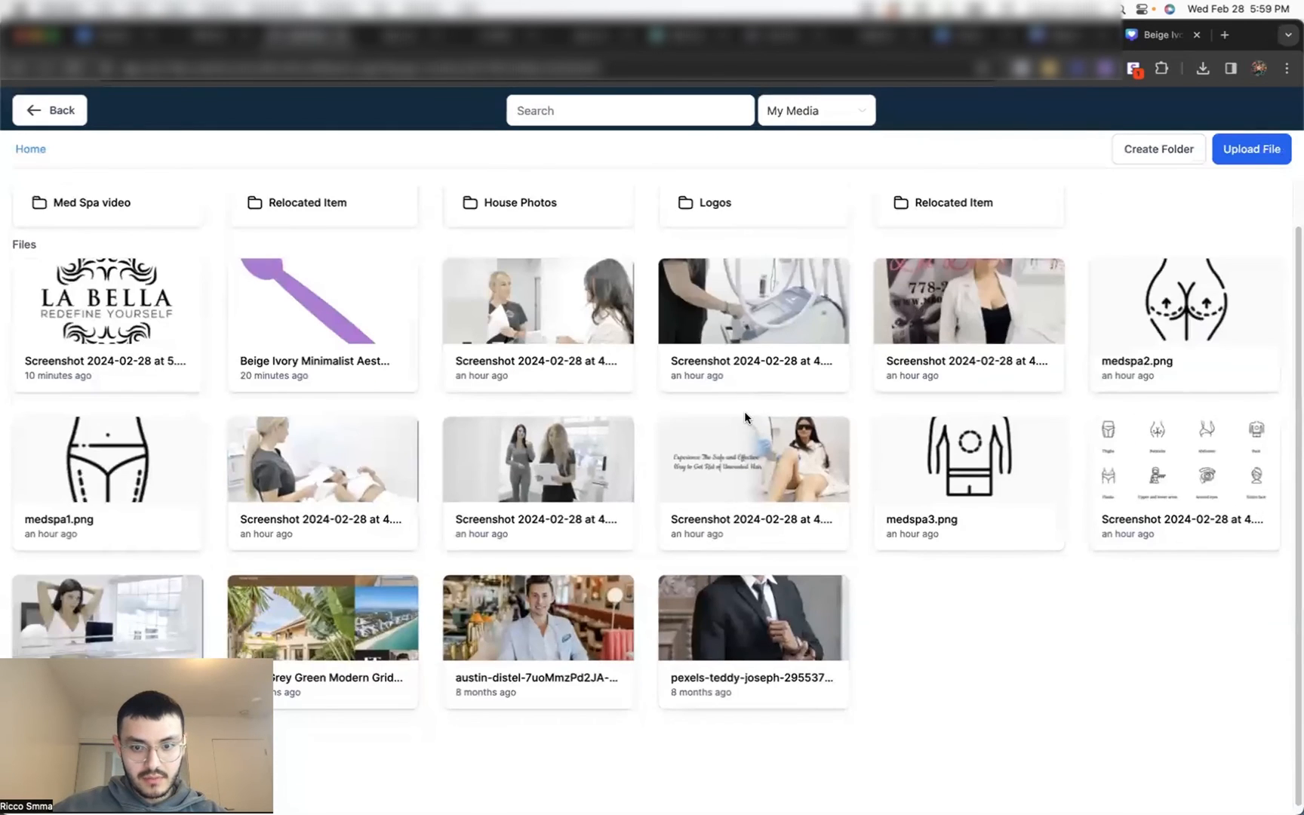
click(545, 316)
Step: Replace the placeholder text of the headline above the clinic photos with "ABOUT OUR CLINIC"
scroll(649, 513, down, 3)
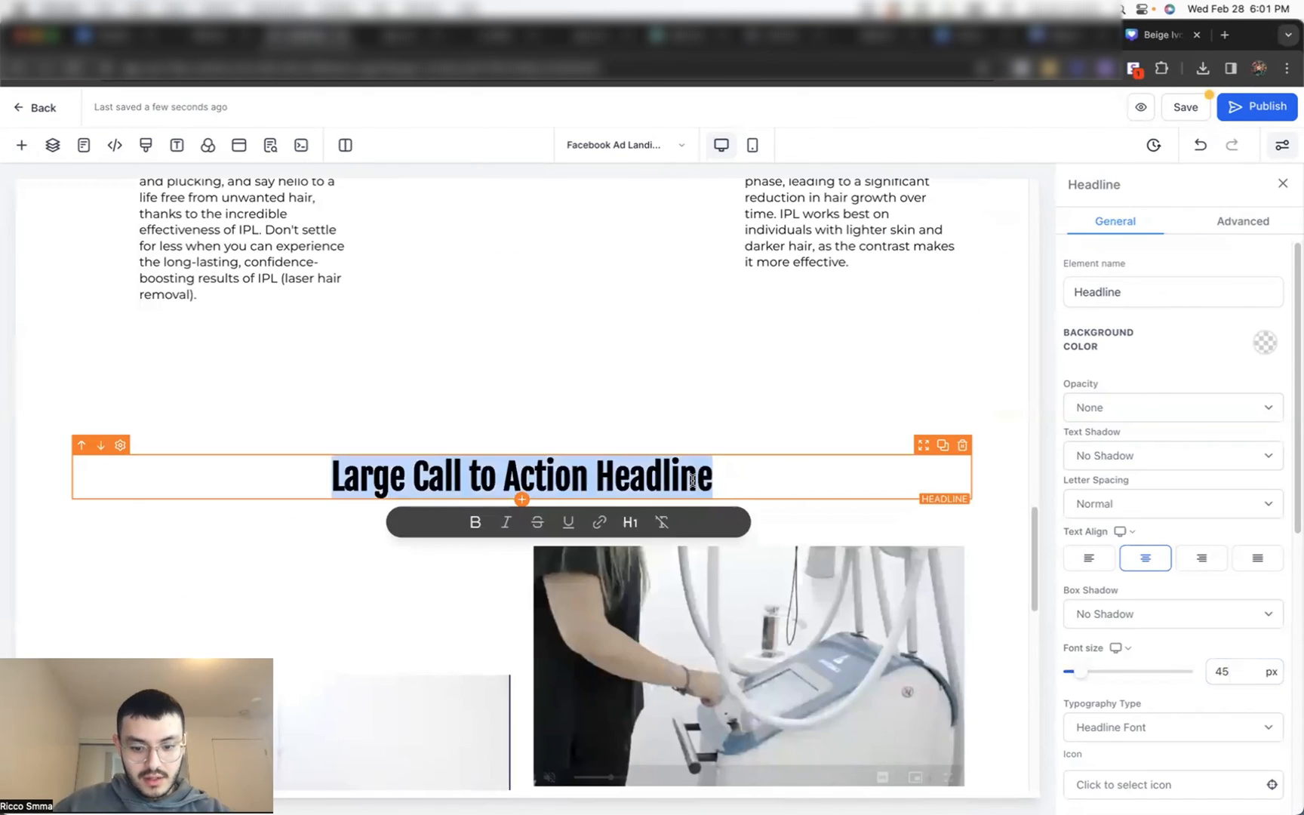
text(ABOUT OUR C)
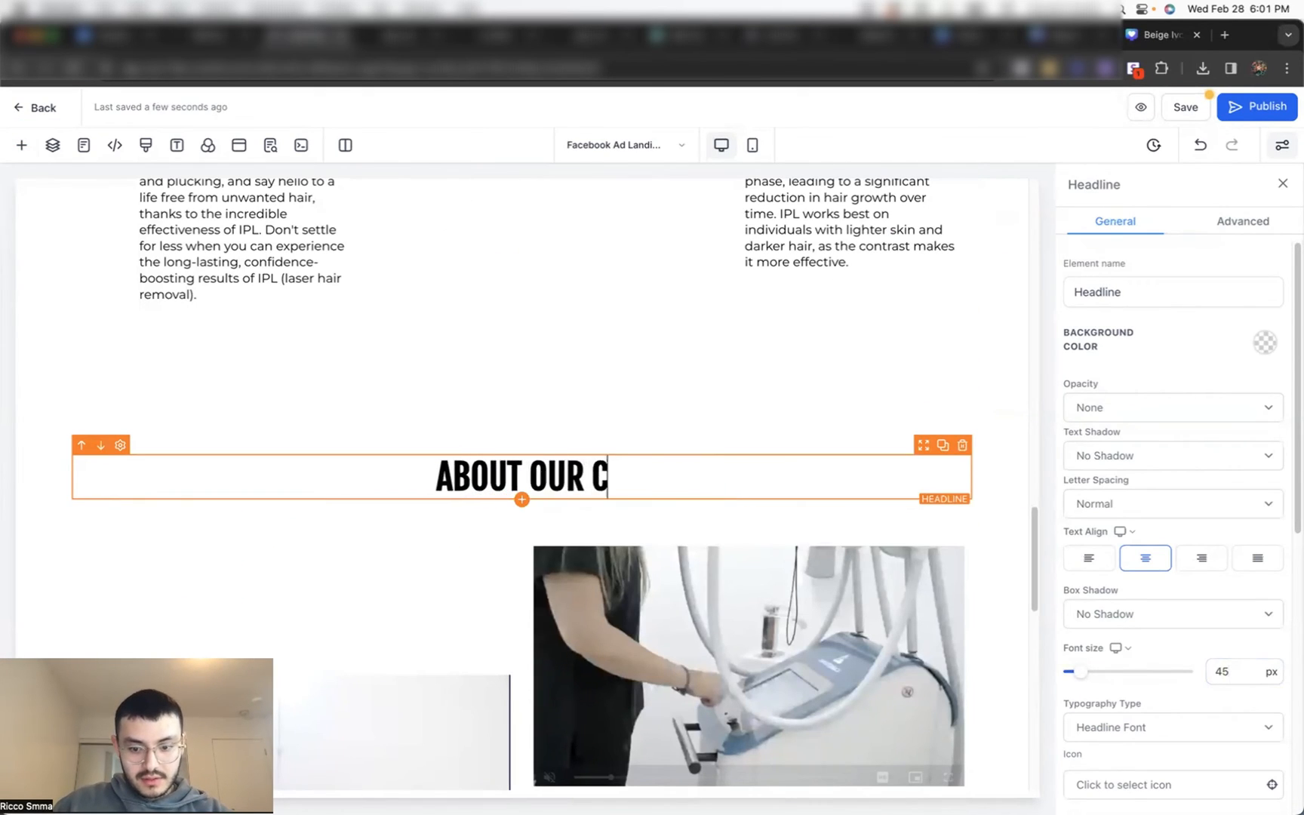
text(LINIC)
click(607, 477)
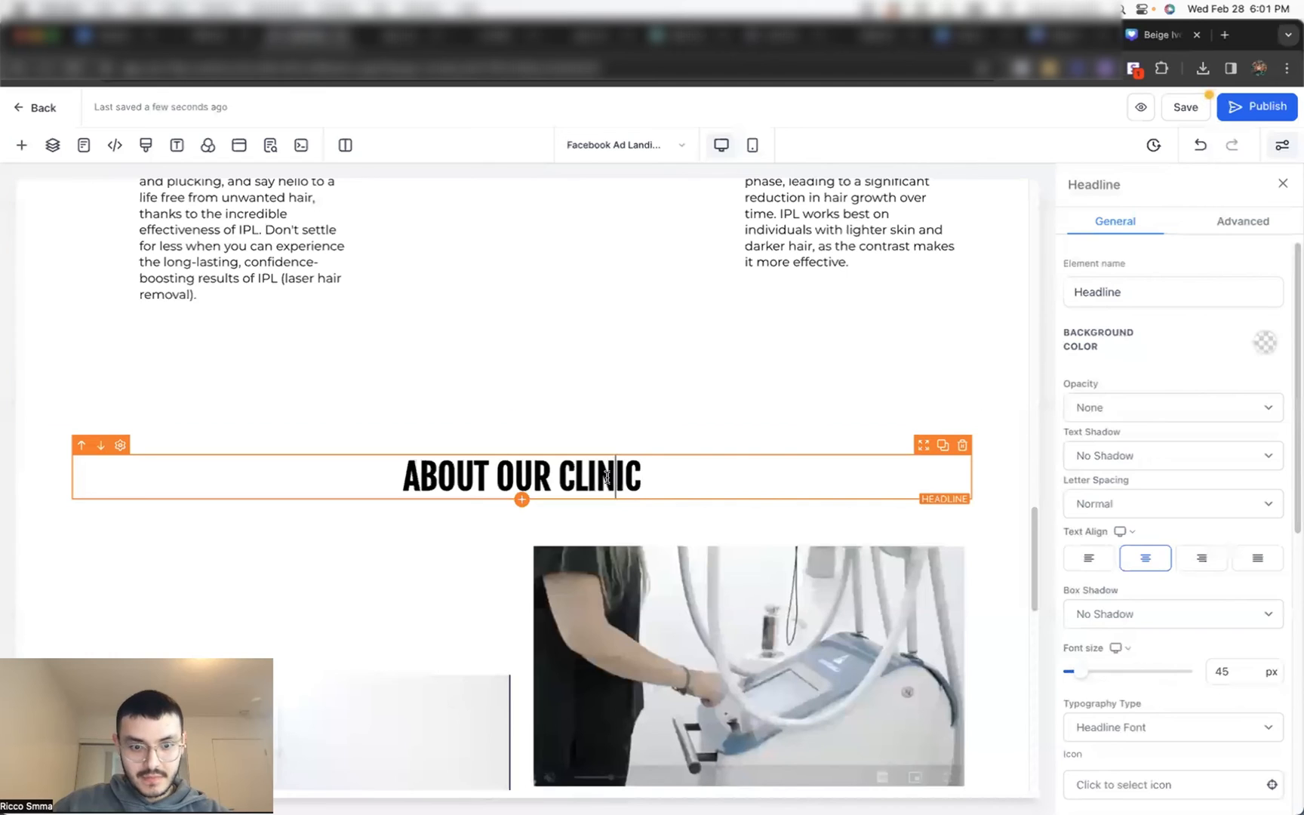
Step: Set the bold text color of the "ABOUT OUR CLINIC" headline to the saved custom purple
triple_click(607, 477)
scroll(1200, 473, down, 5)
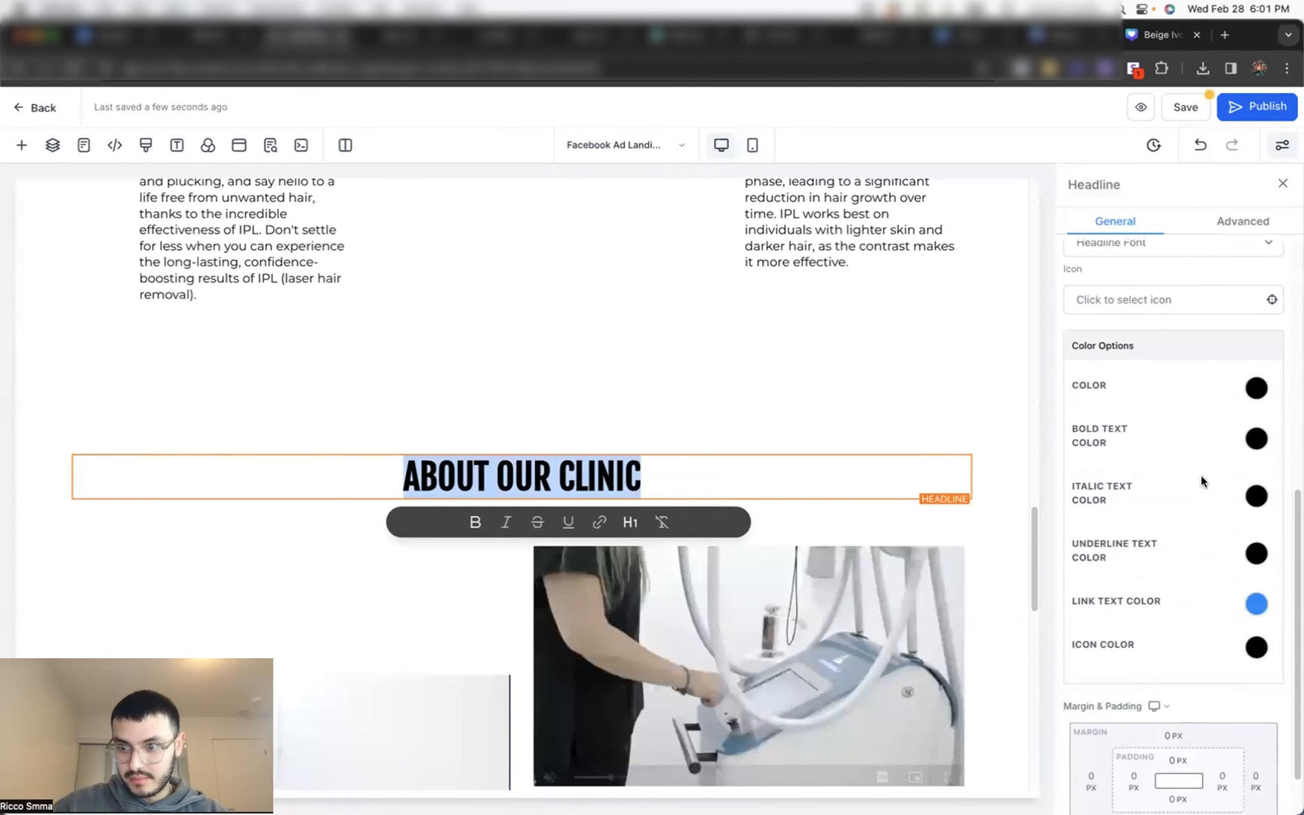
click(1257, 438)
click(1204, 540)
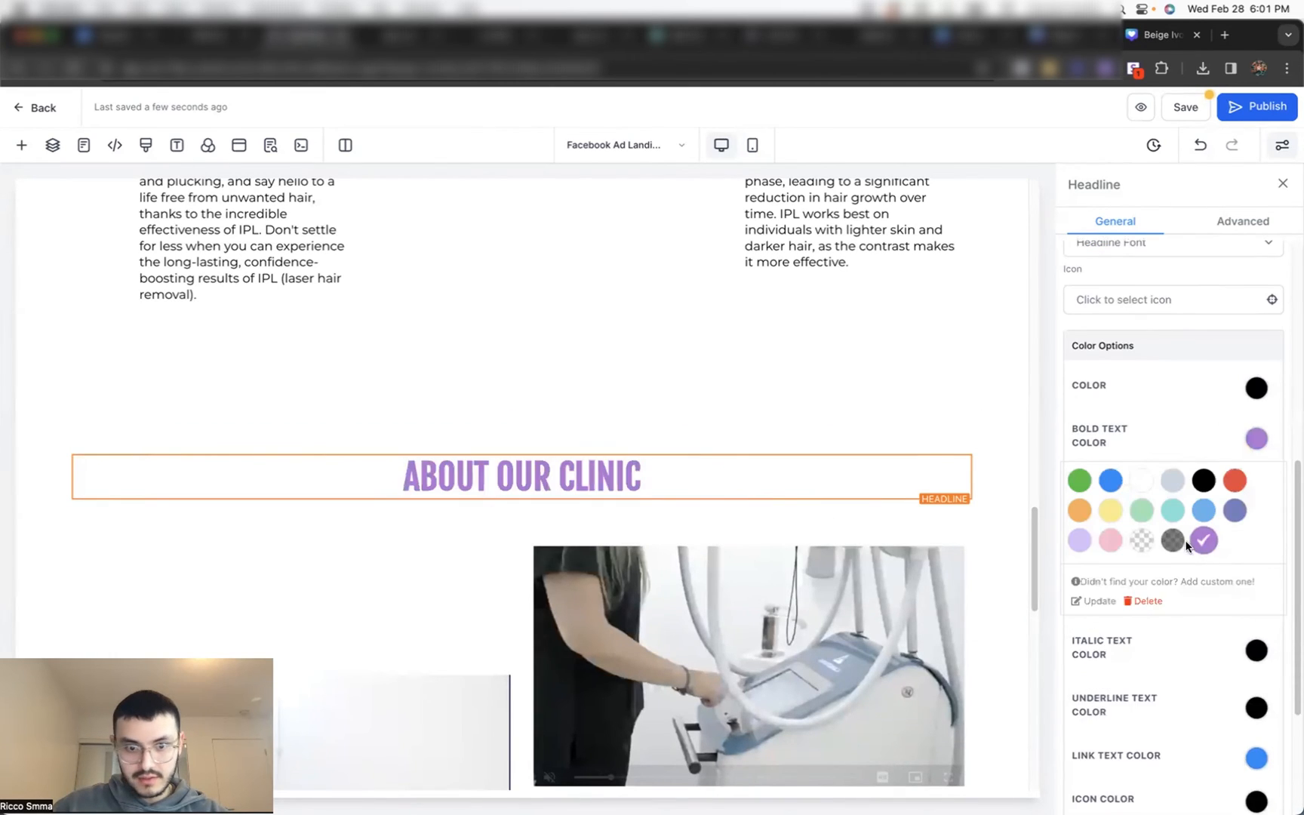
click(842, 406)
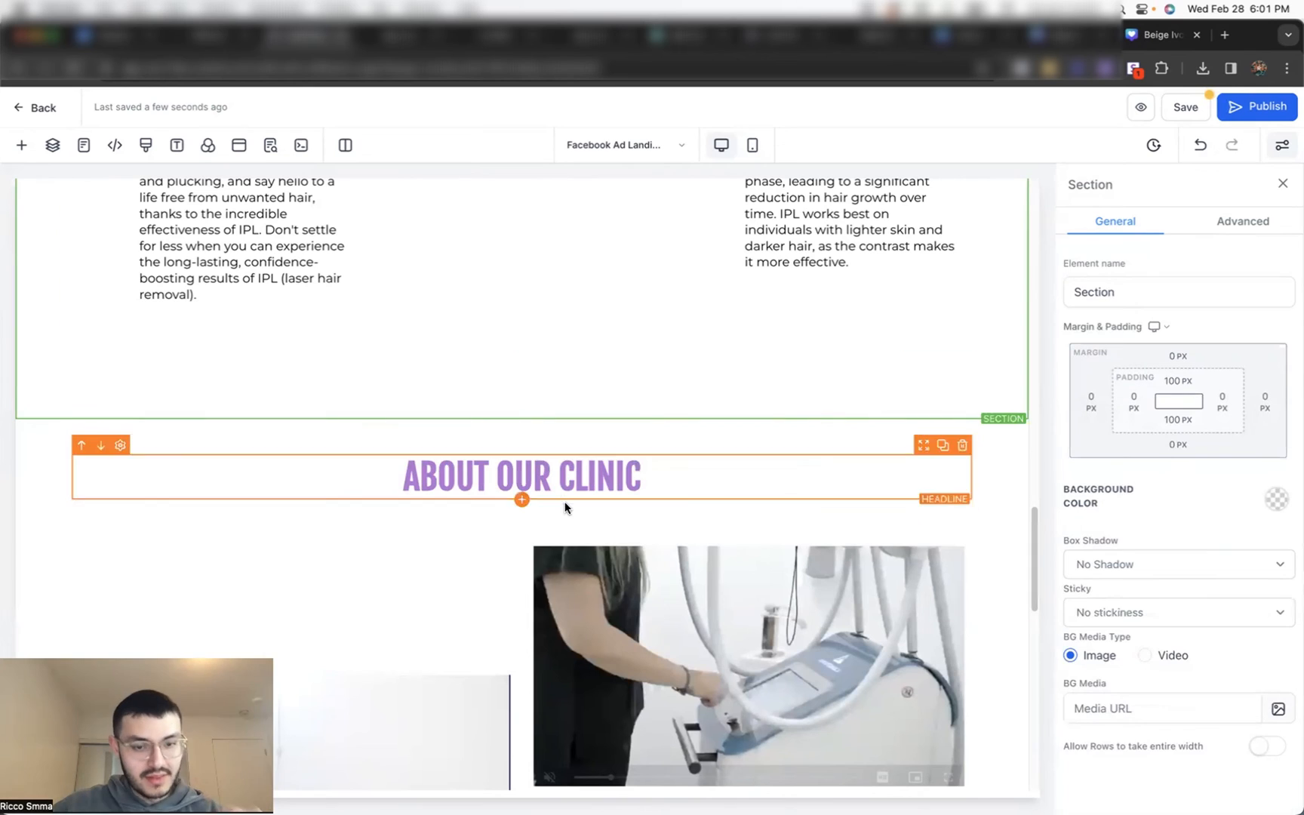
Step: Insert a Divider element directly below the "ABOUT OUR CLINIC" headline
click(522, 501)
scroll(306, 362, down, 10)
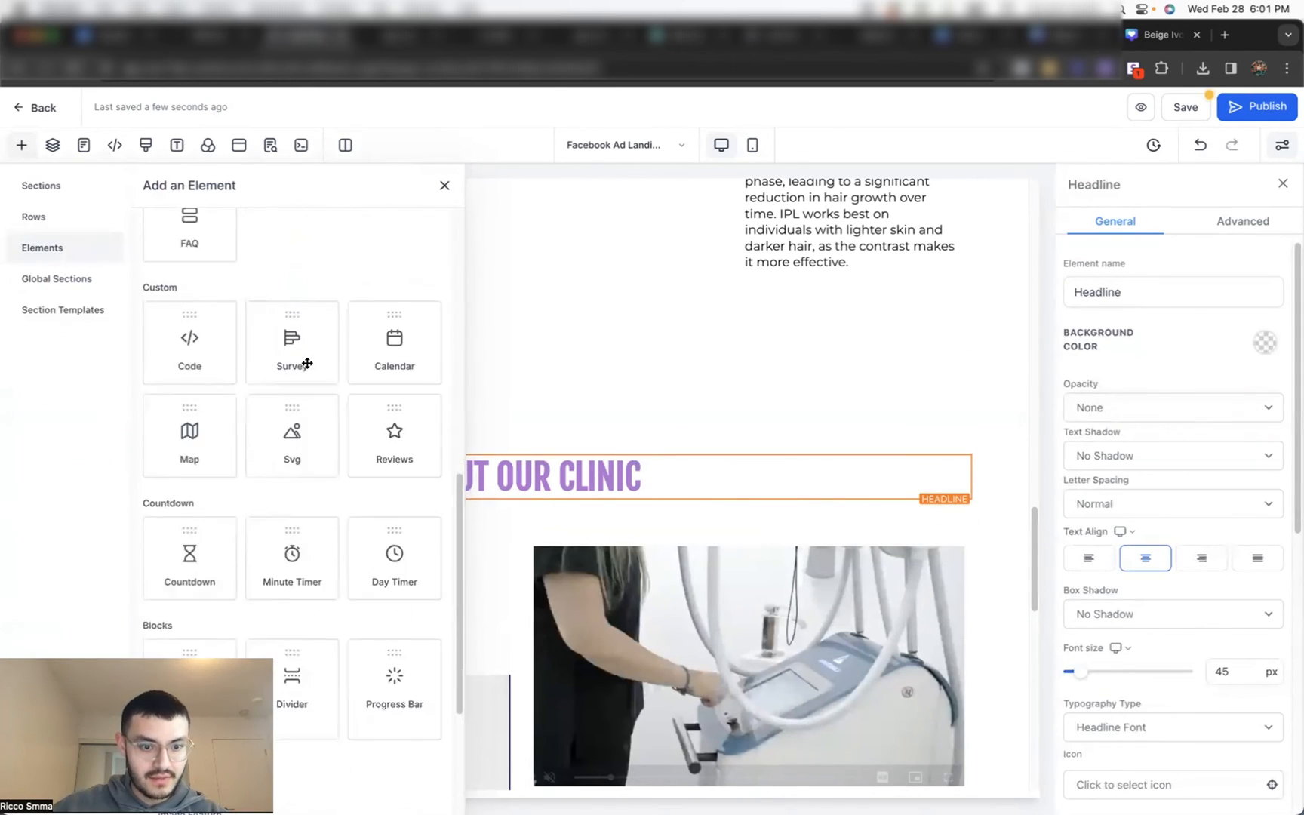
scroll(302, 340, up, 10)
click(283, 233)
text(divi)
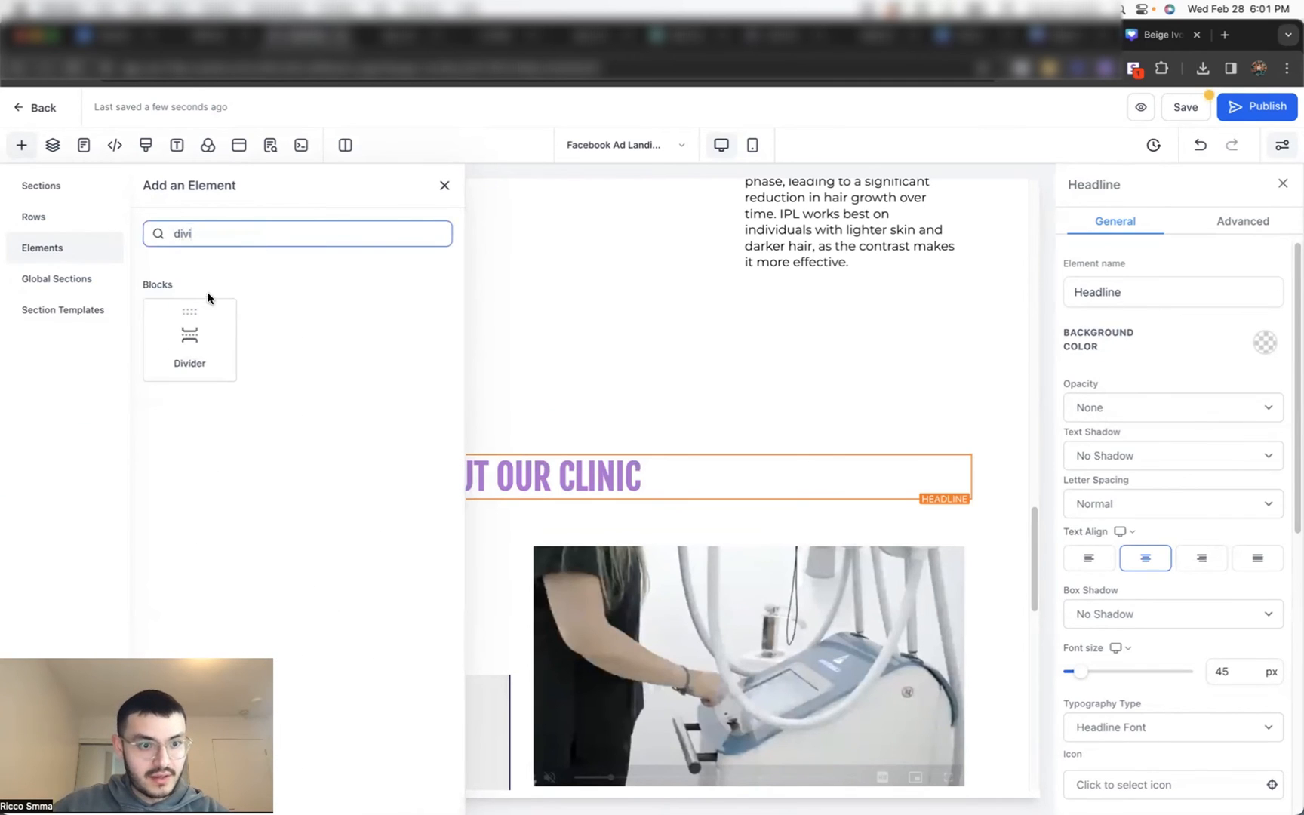
click(190, 335)
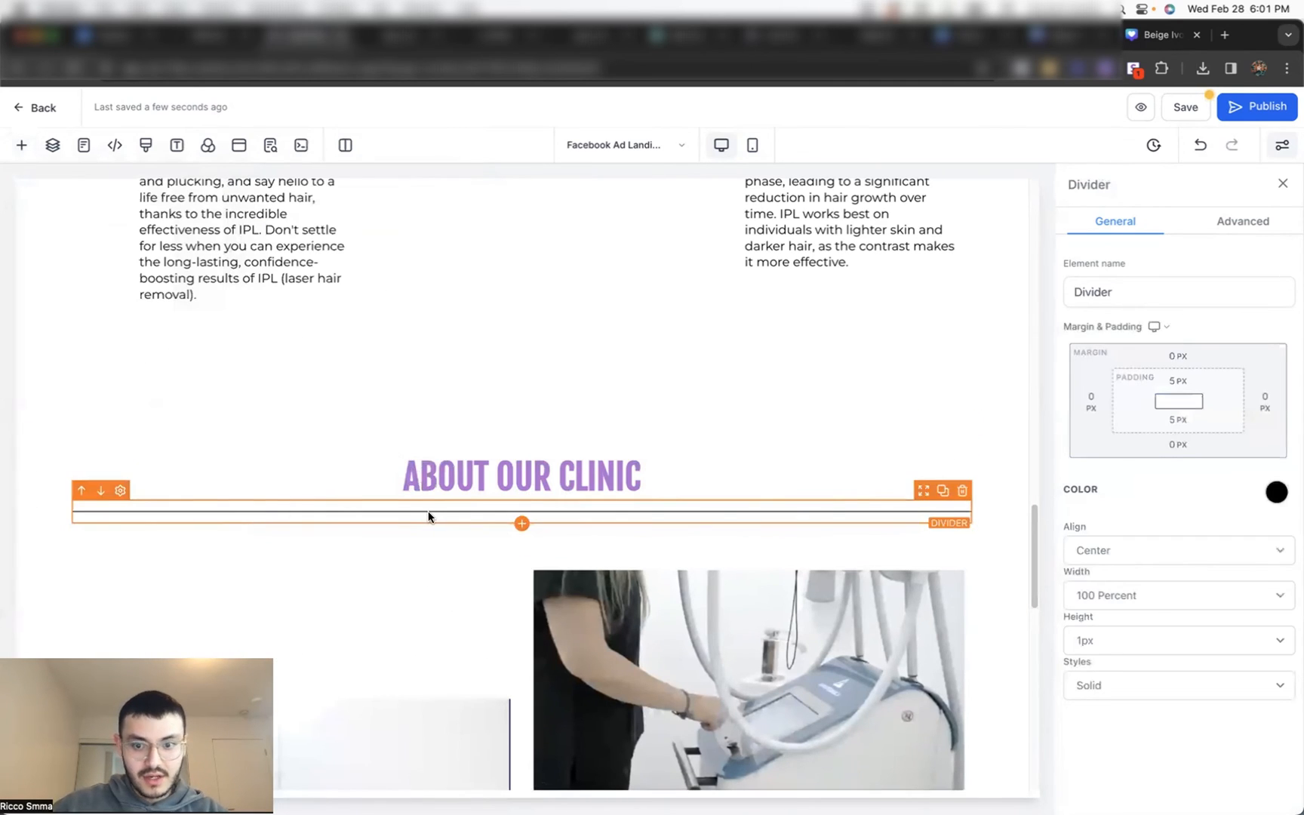
Step: Set the divider's width to 10 Percent and its color to the saved custom purple
click(1149, 594)
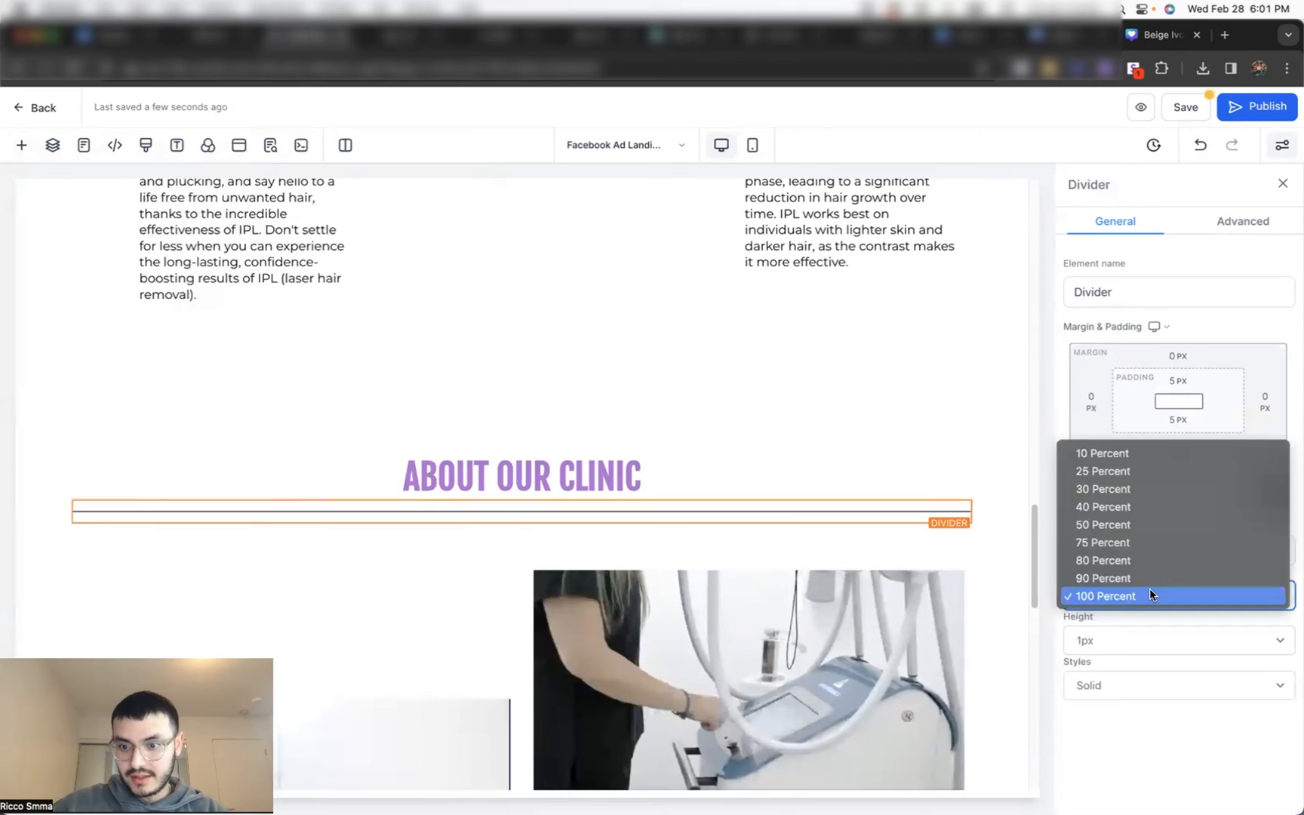
click(1109, 452)
click(1277, 492)
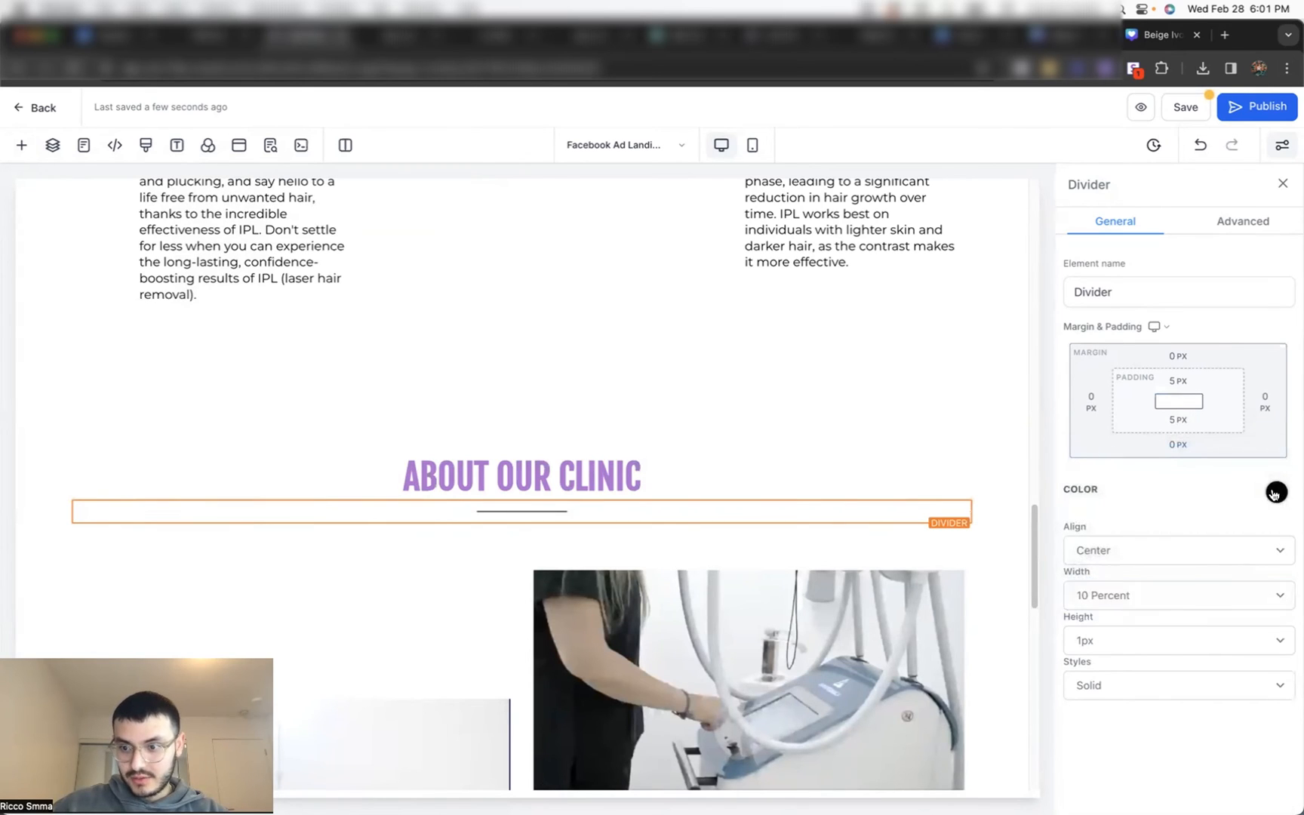
click(1133, 591)
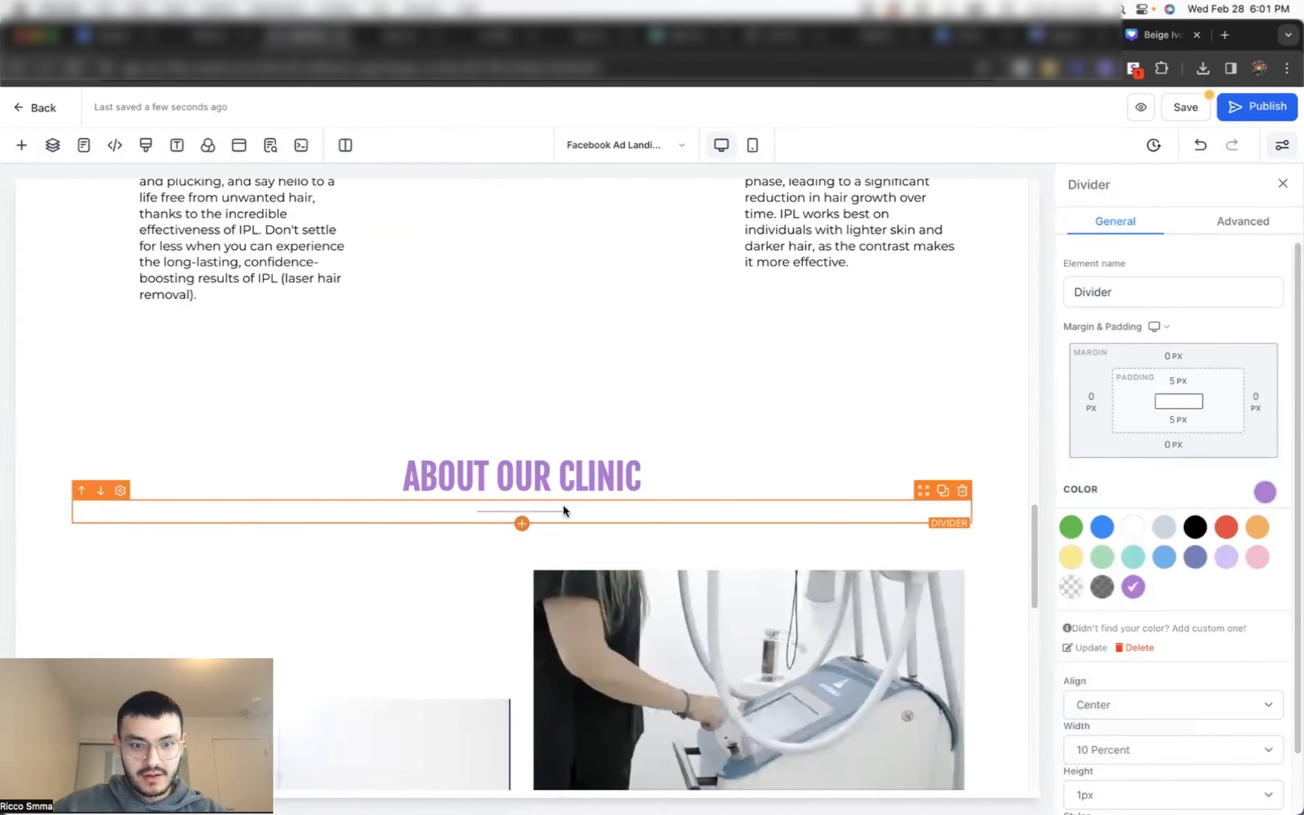
click(542, 378)
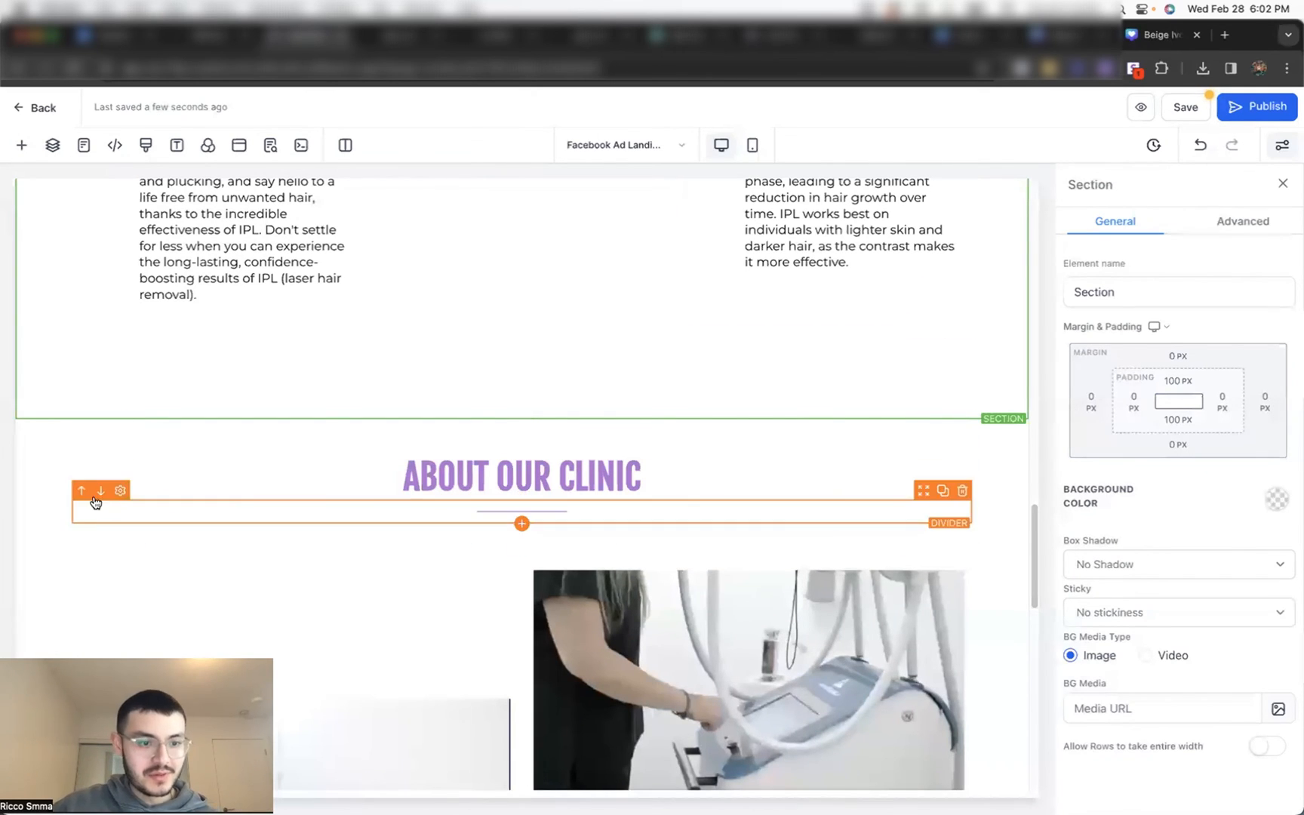
Step: Move the divider above the "ABOUT OUR CLINIC" headline and set its height to 2px, saving the page
click(83, 492)
click(439, 219)
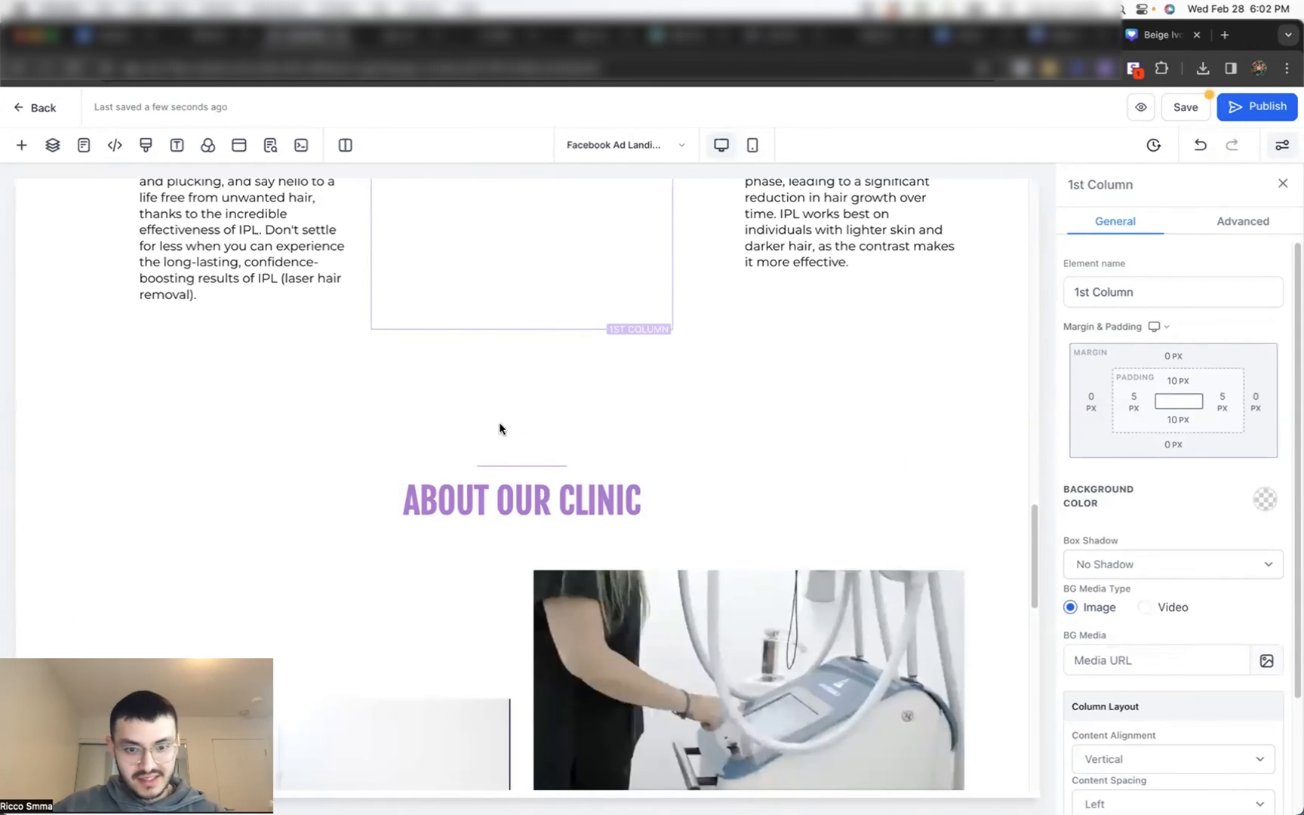
click(517, 466)
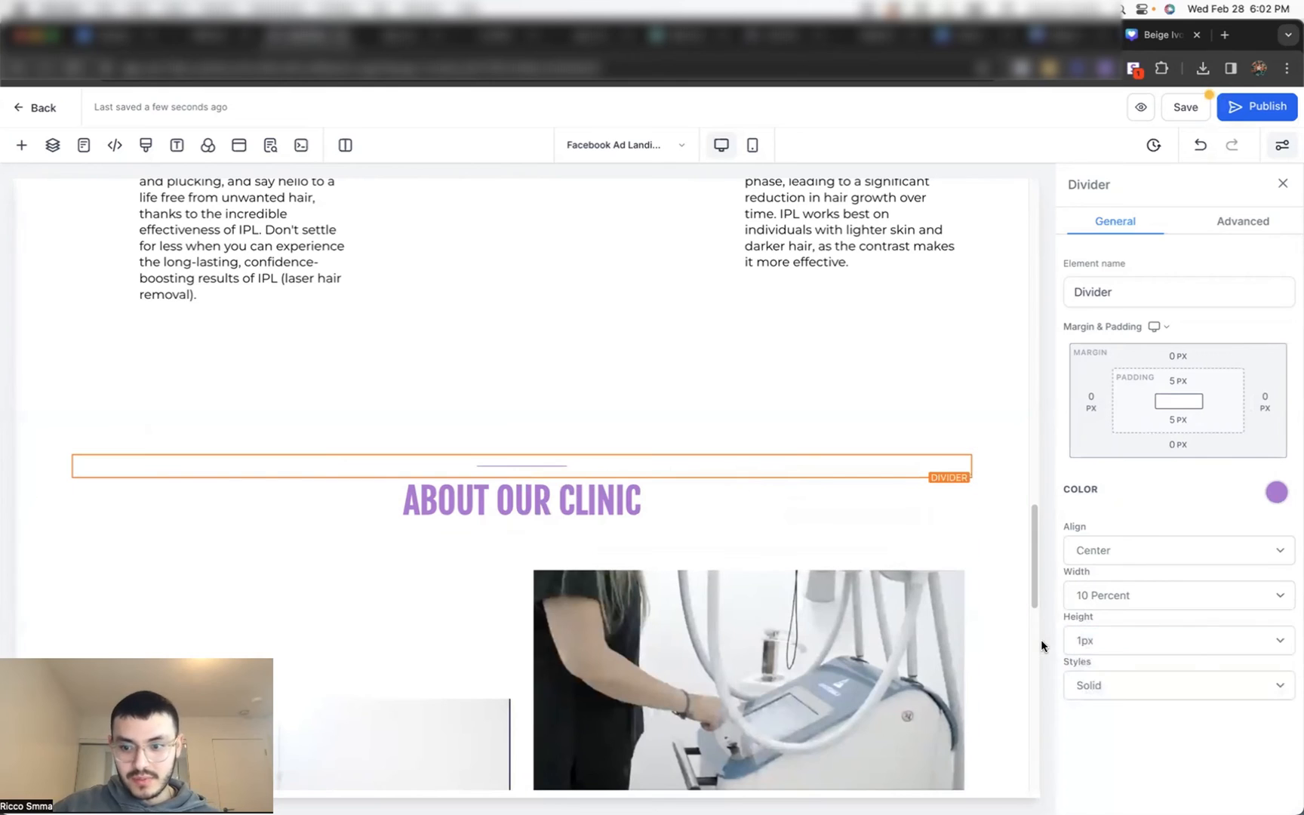
click(1087, 640)
click(1091, 658)
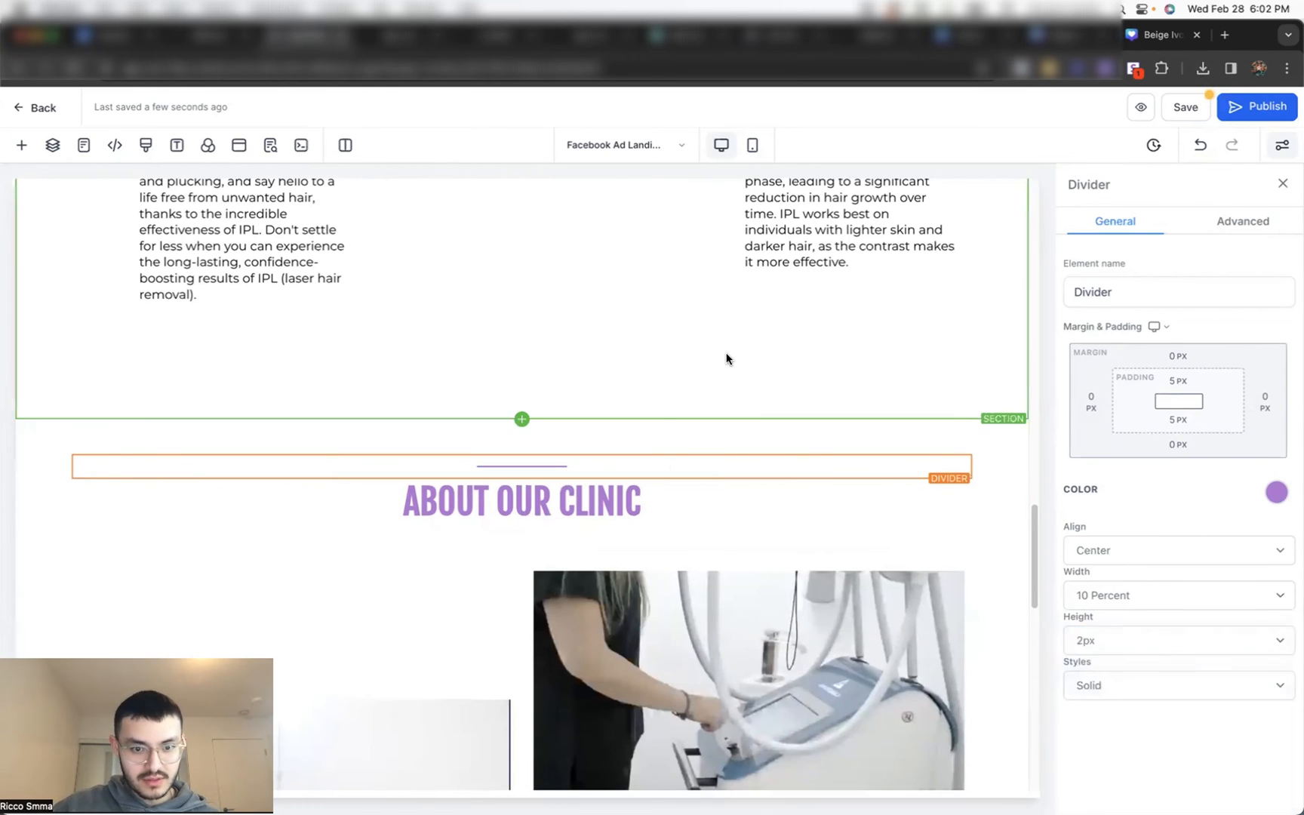
click(729, 359)
click(1182, 107)
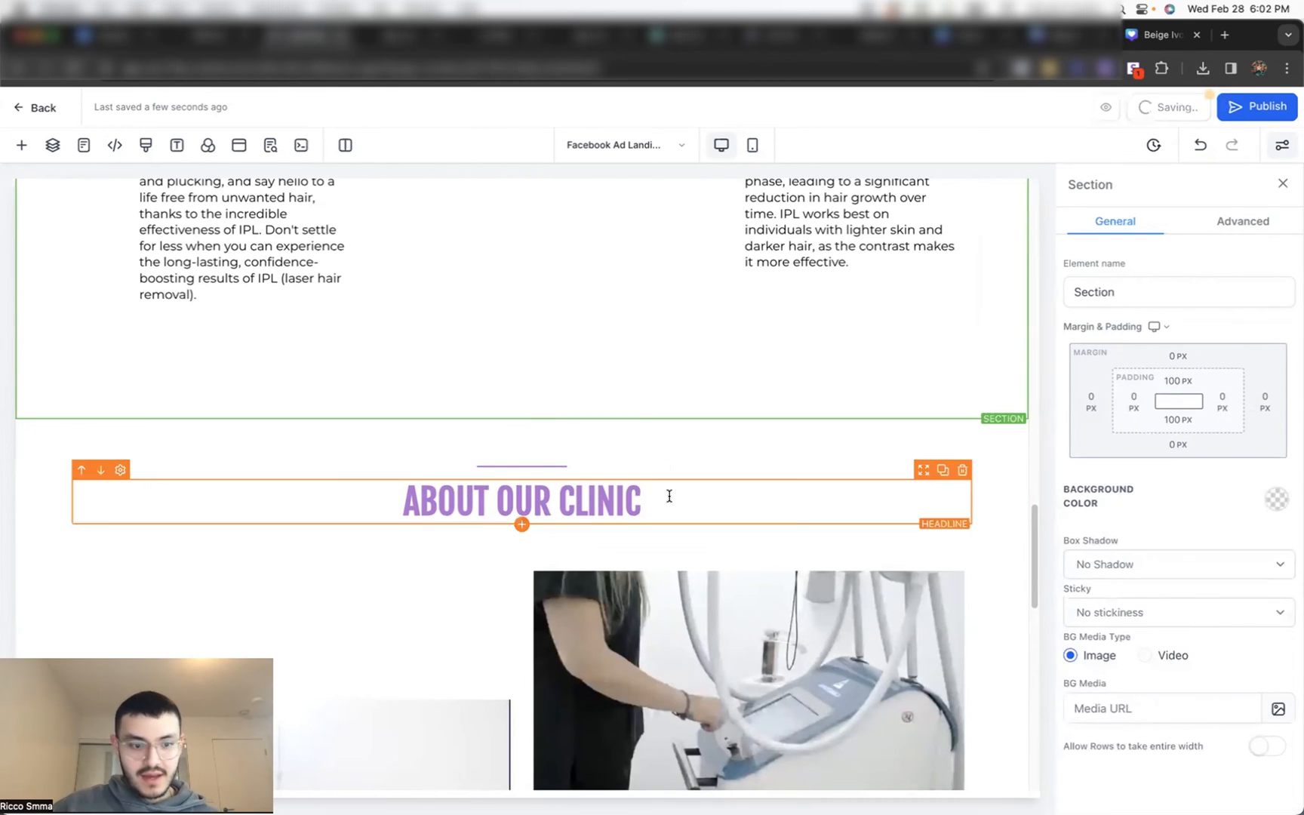
scroll(669, 498, down, 3)
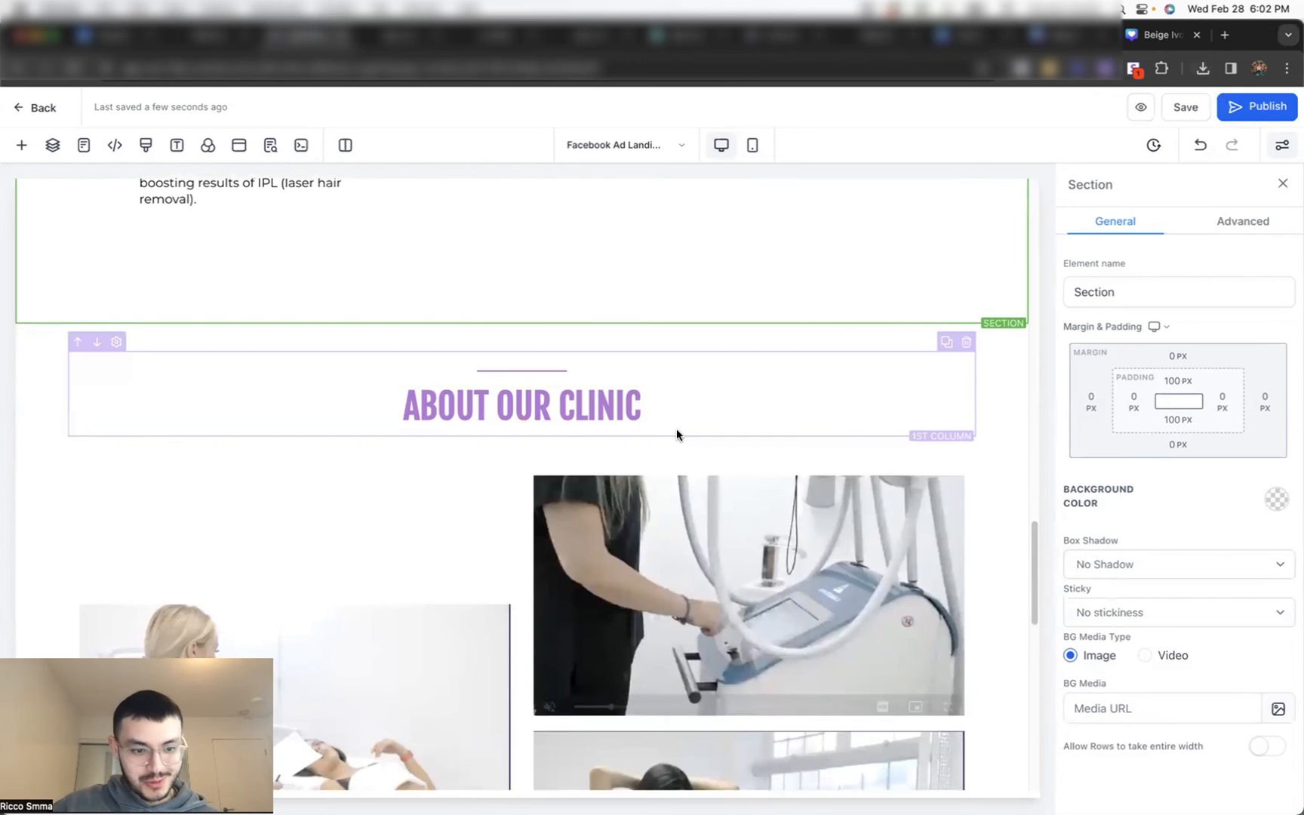
scroll(677, 431, down, 10)
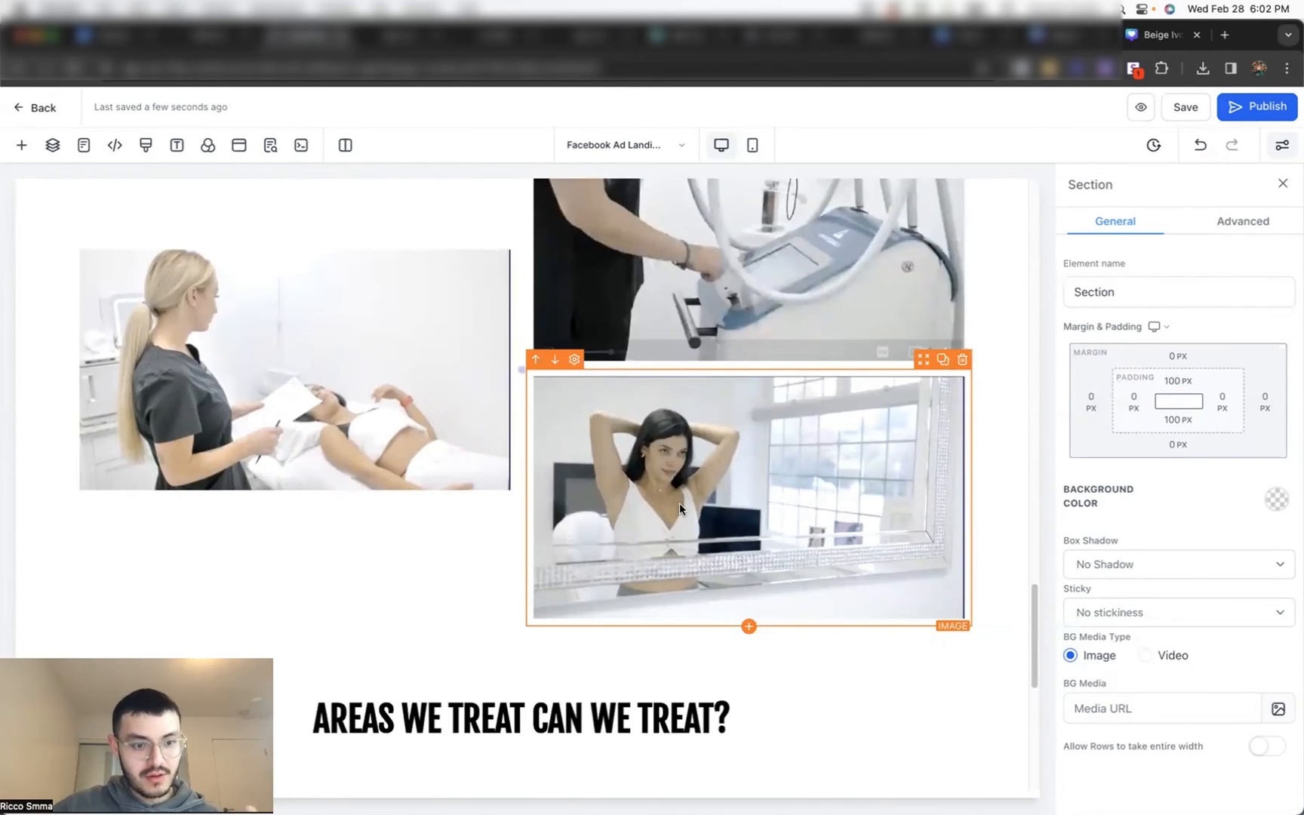
scroll(675, 495, down, 3)
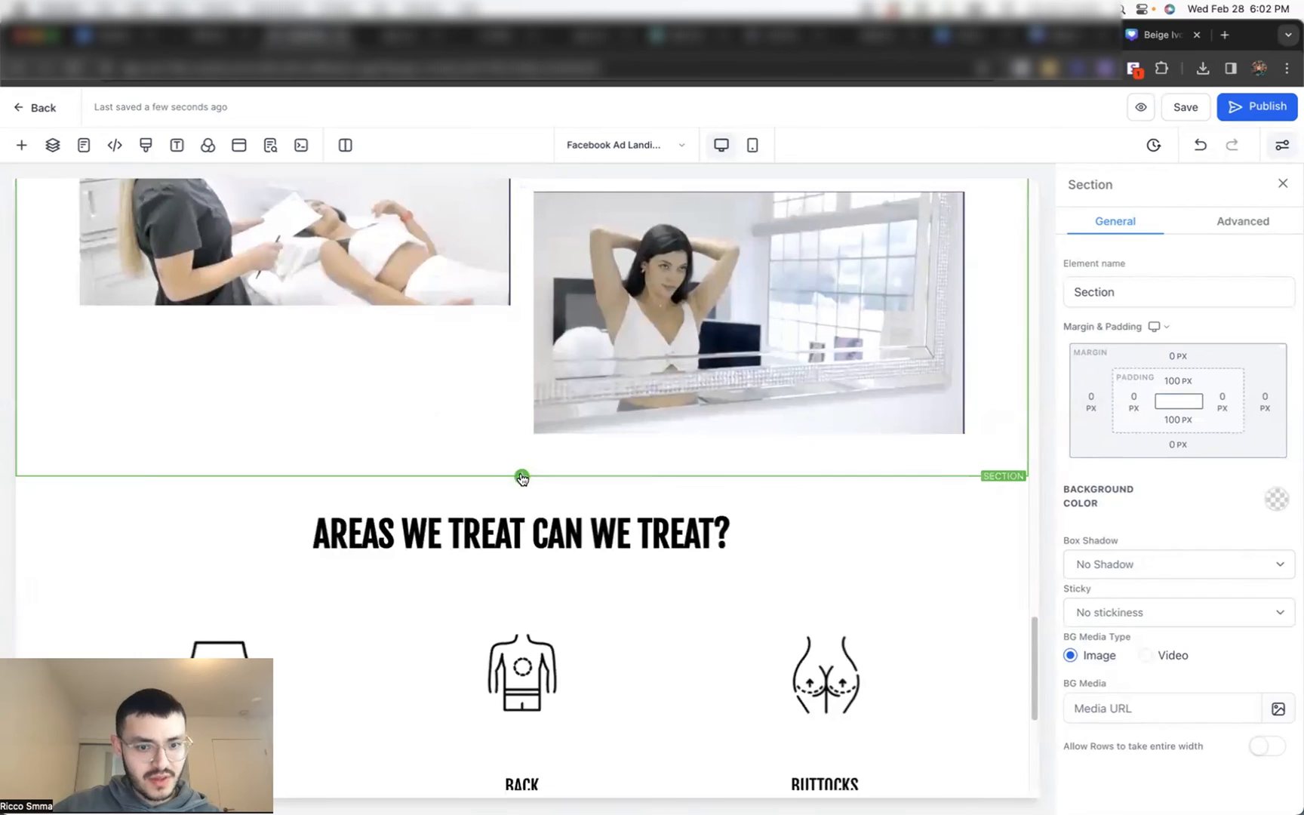
scroll(521, 477, down, 6)
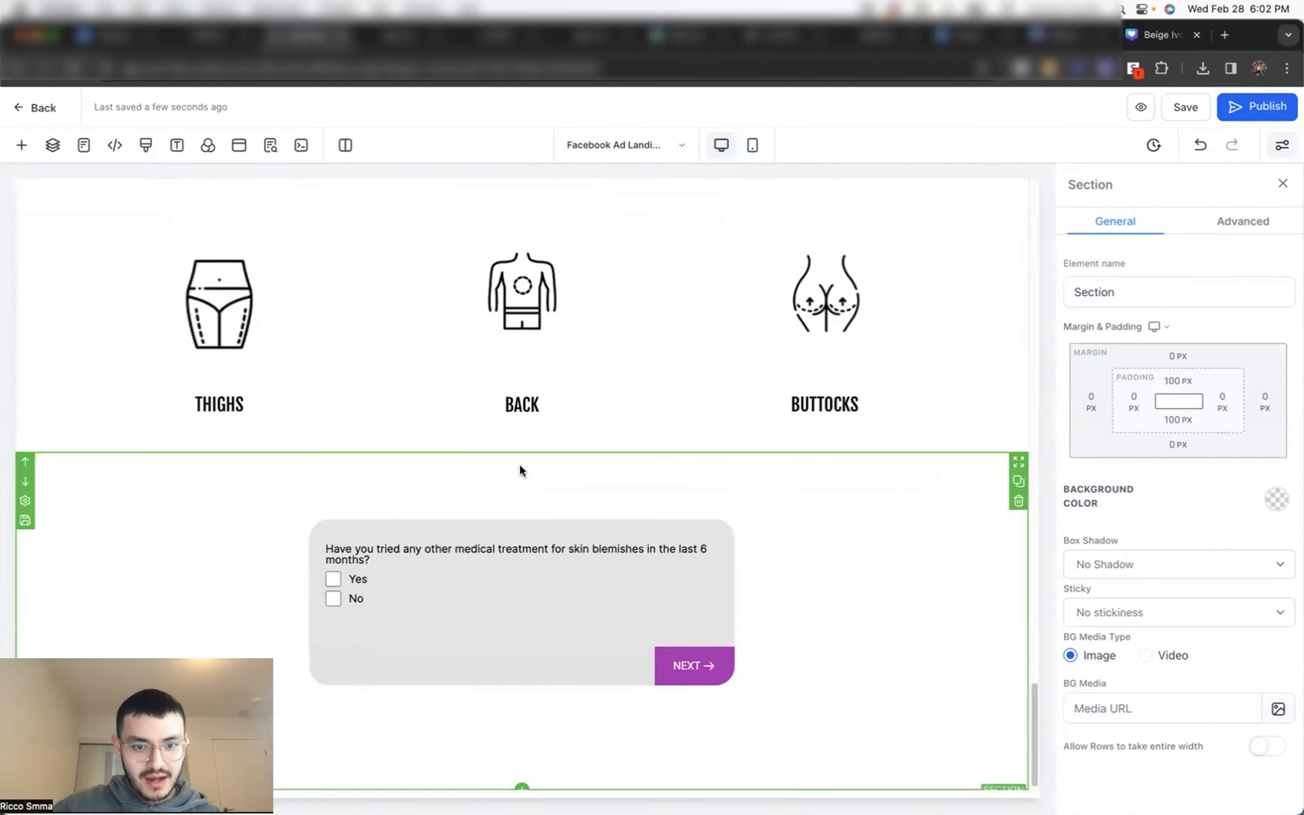
Step: Add a Full Width section directly below the survey section and place a 2 Column row inside it
click(522, 783)
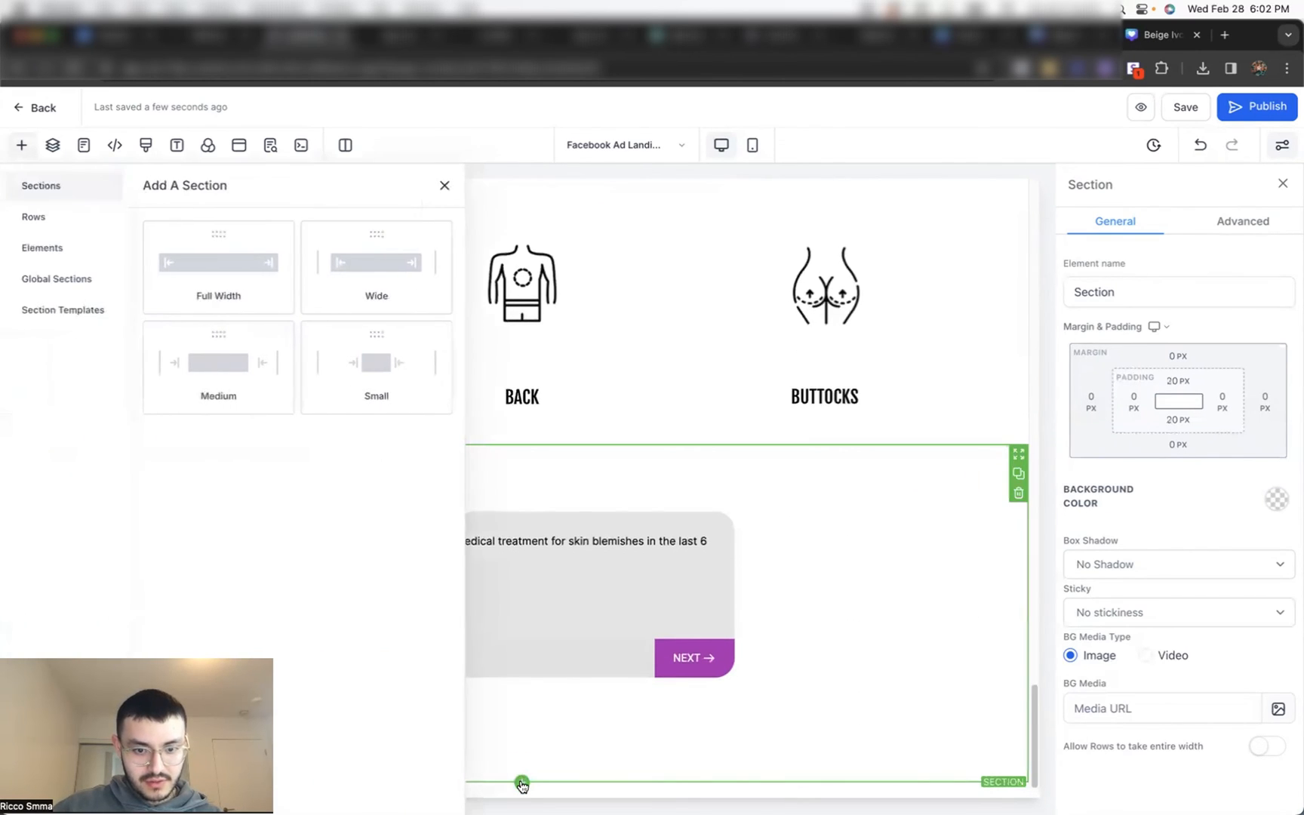
click(231, 289)
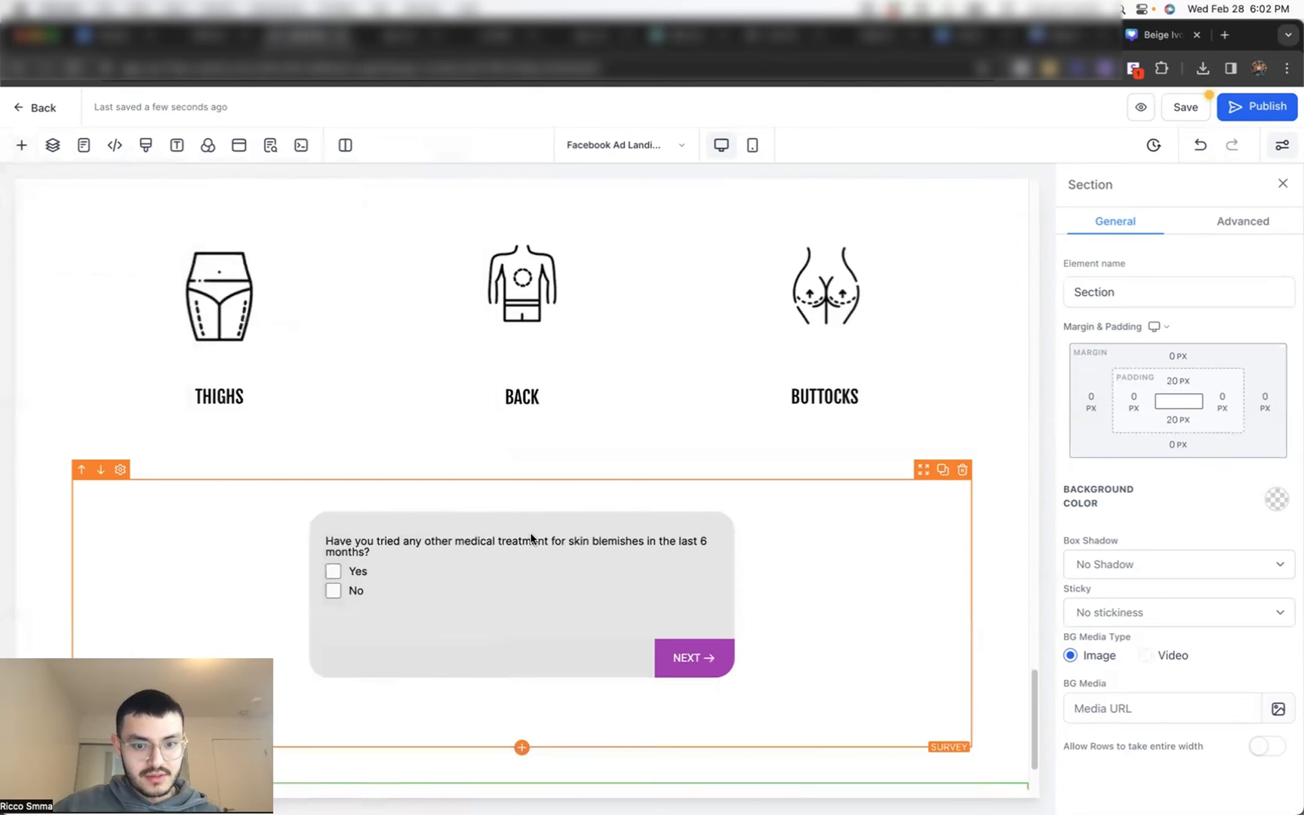
click(515, 732)
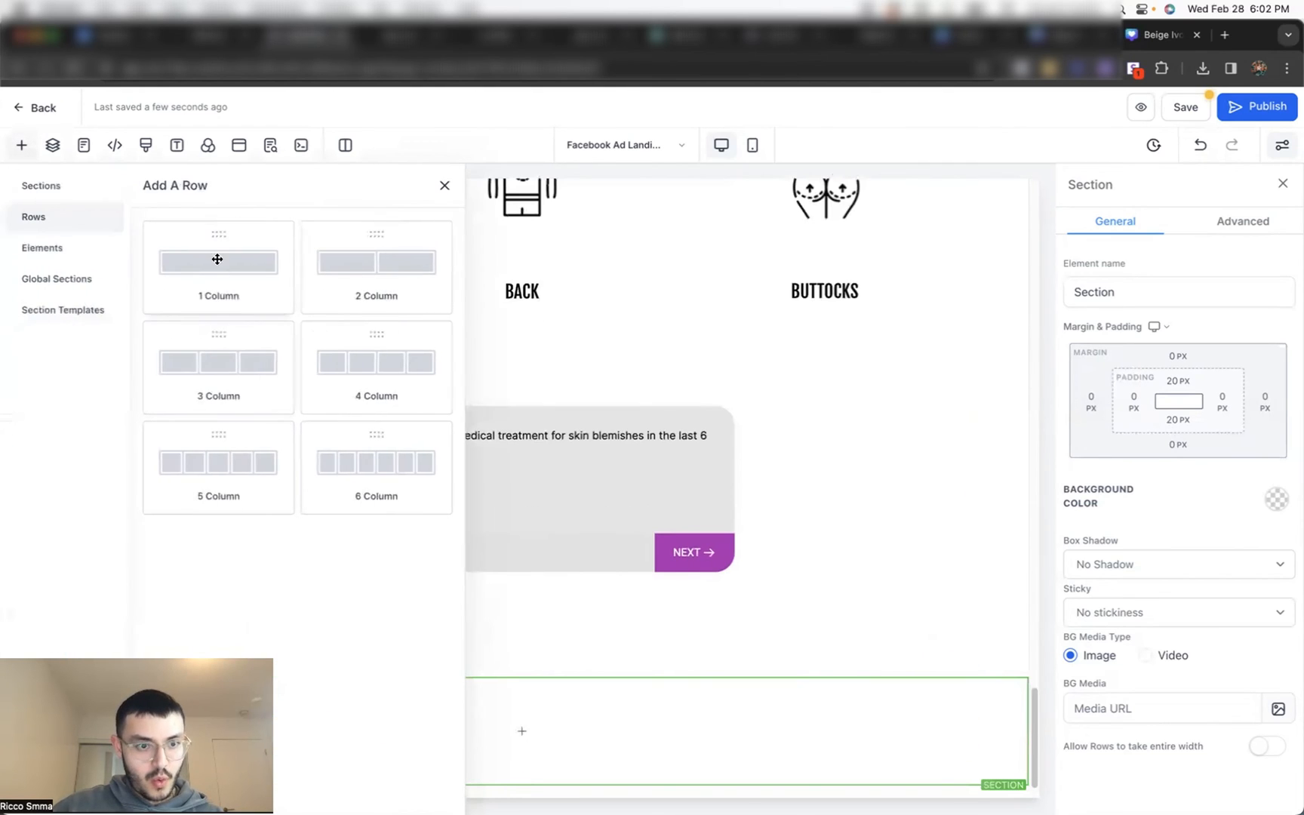
click(338, 282)
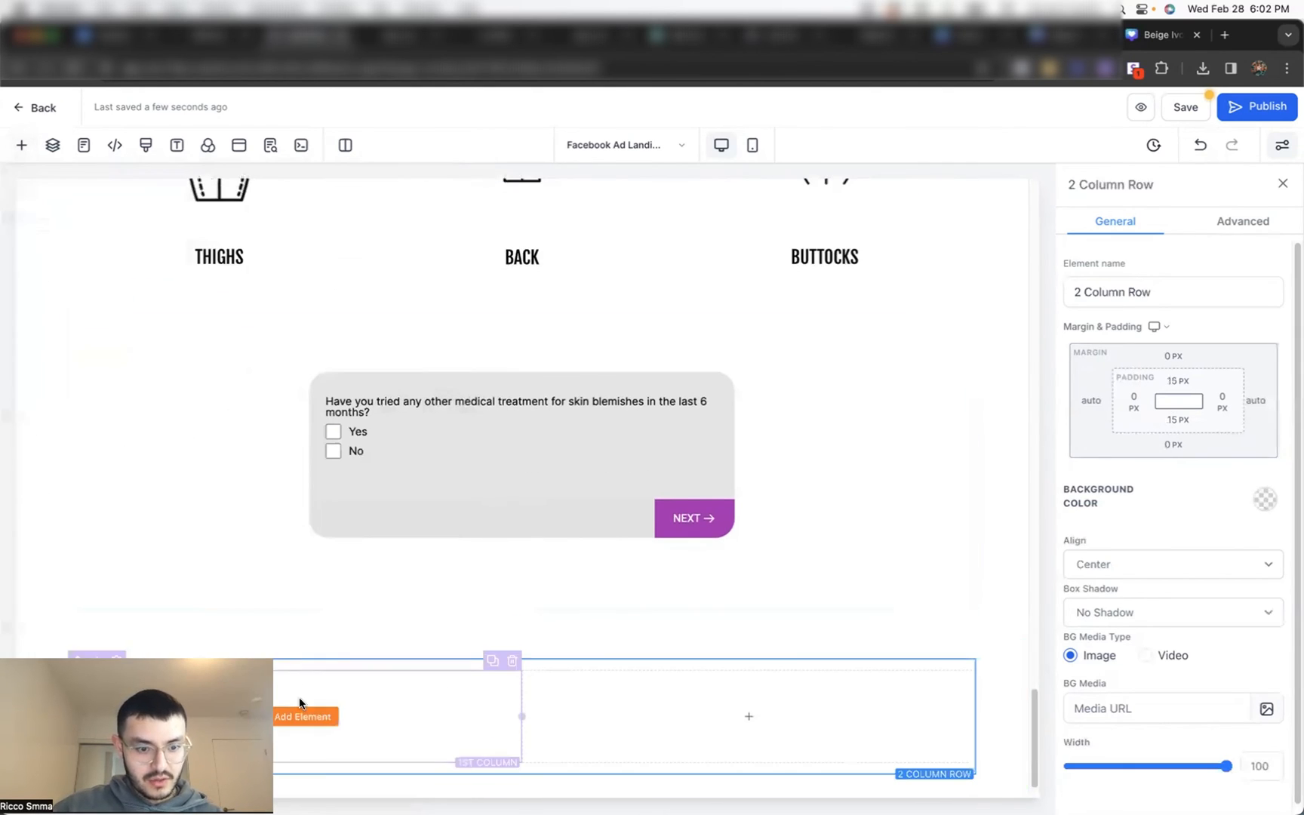
Step: Add an Image element to the first column of the new row
click(308, 718)
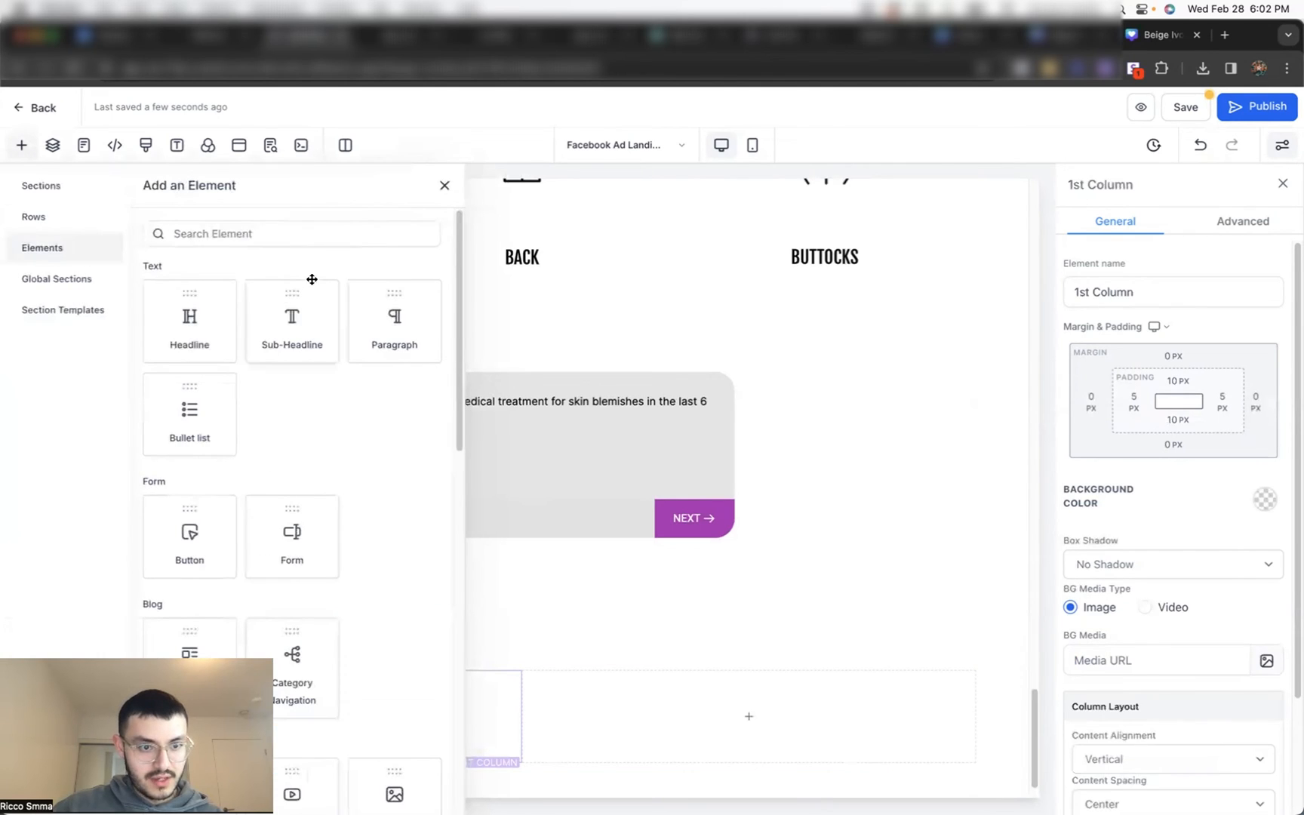
click(307, 234)
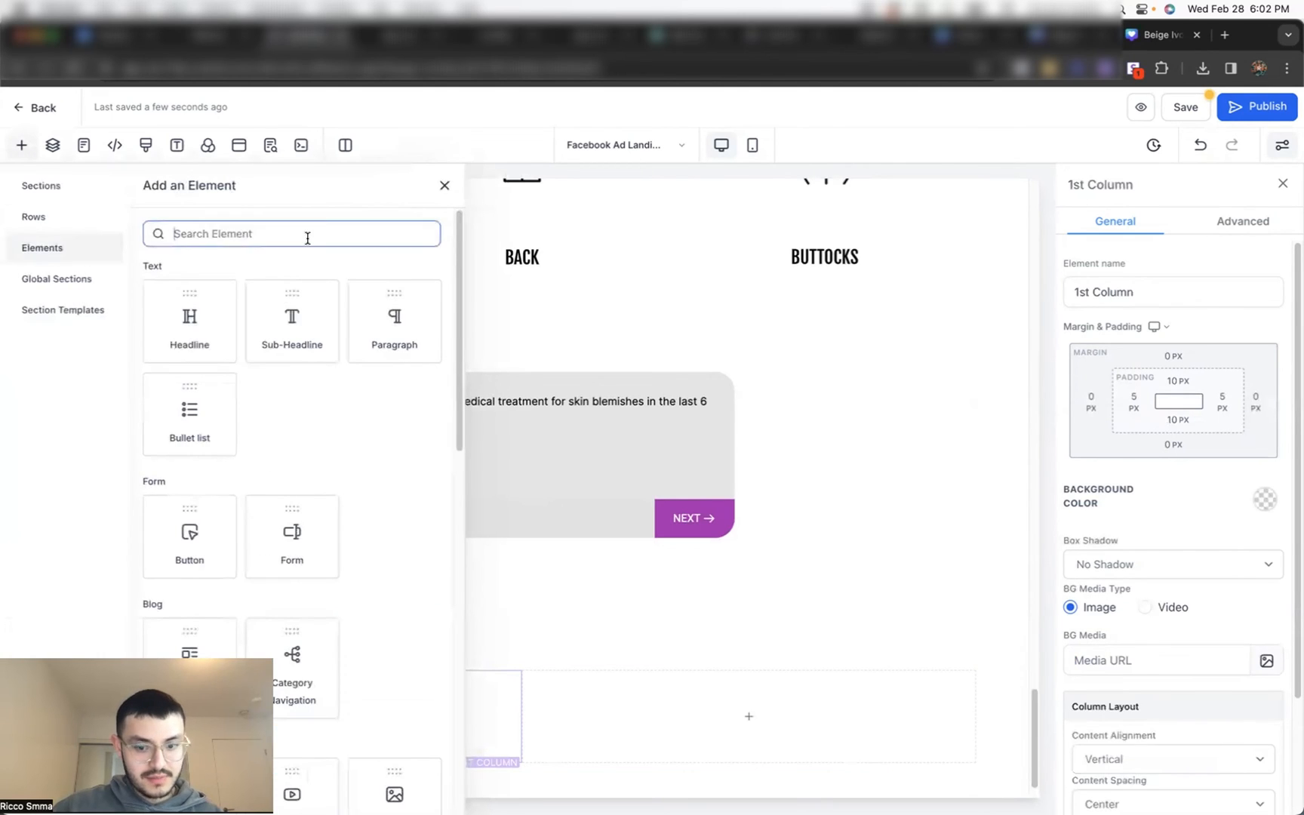
scroll(747, 700, down, 2)
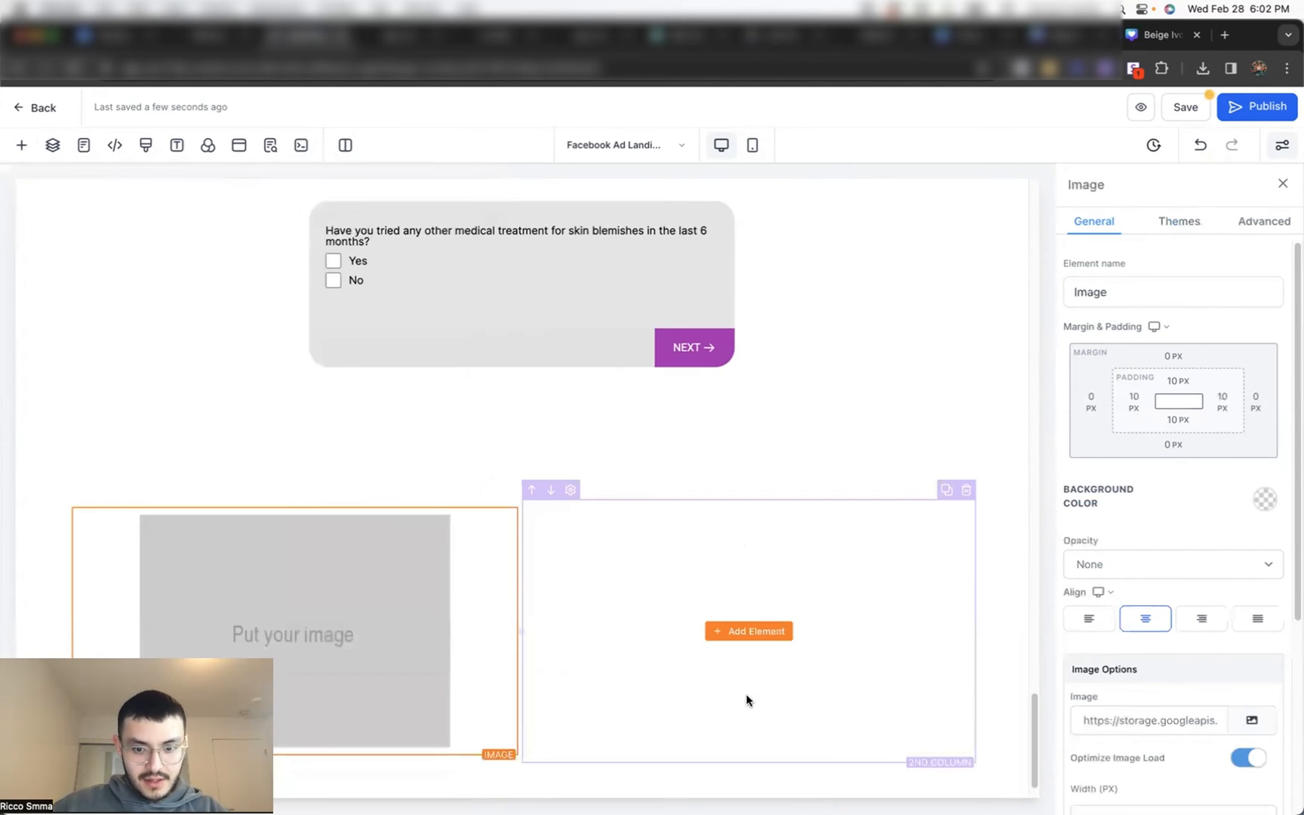
Step: Search the elements for "sub" and add a Sub-Headline to the second column of the new row
click(781, 632)
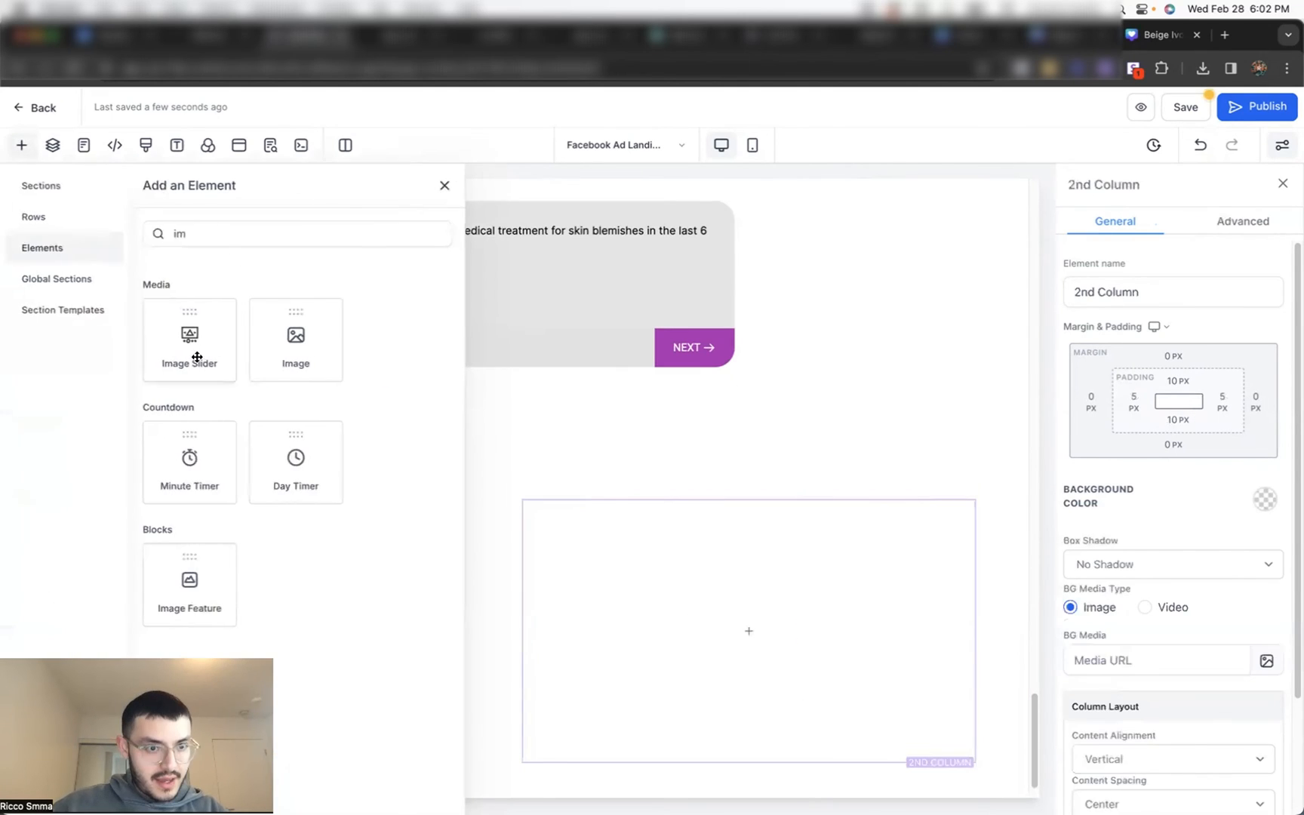
key(super+a)
text(sub)
drag(190, 325, 748, 640)
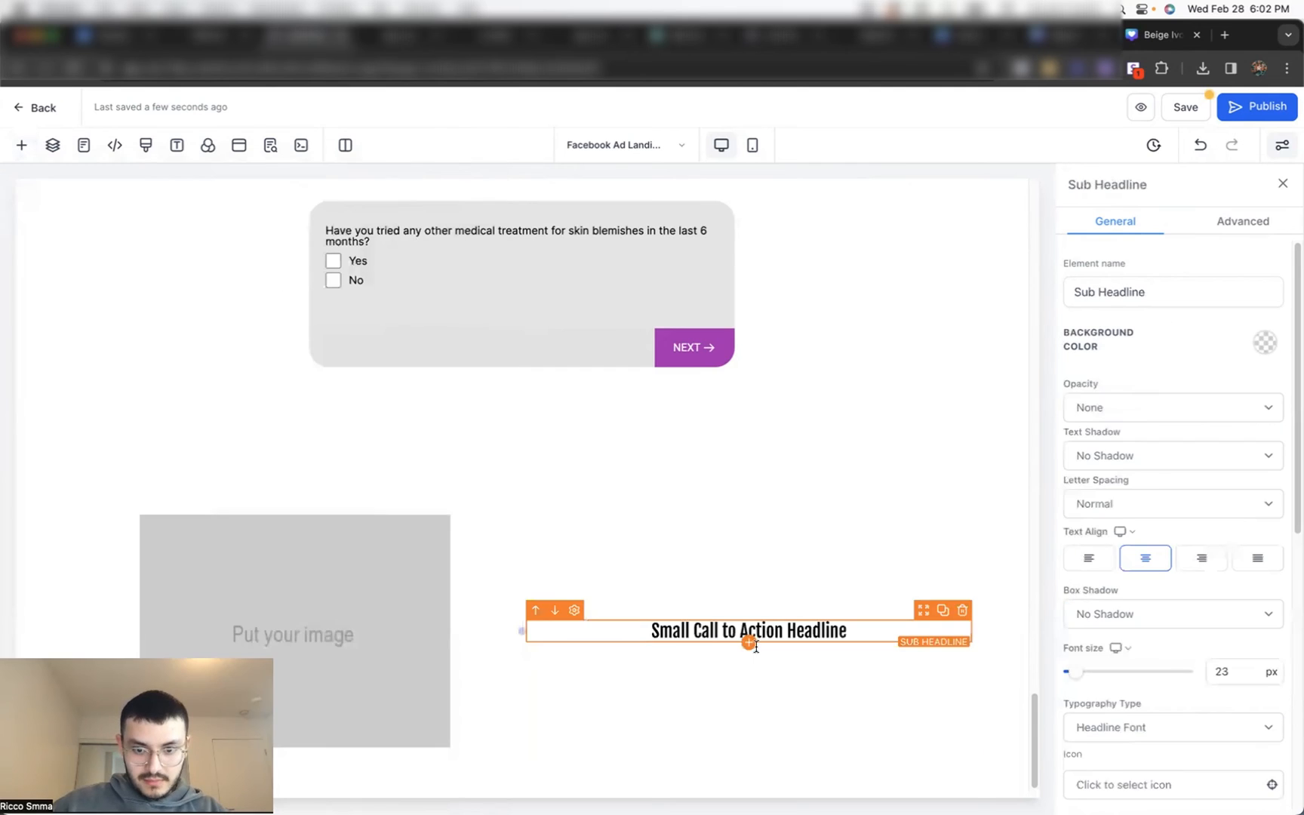
Step: Find the Paragraph element and insert it directly below the sub-headline in the second column
click(748, 648)
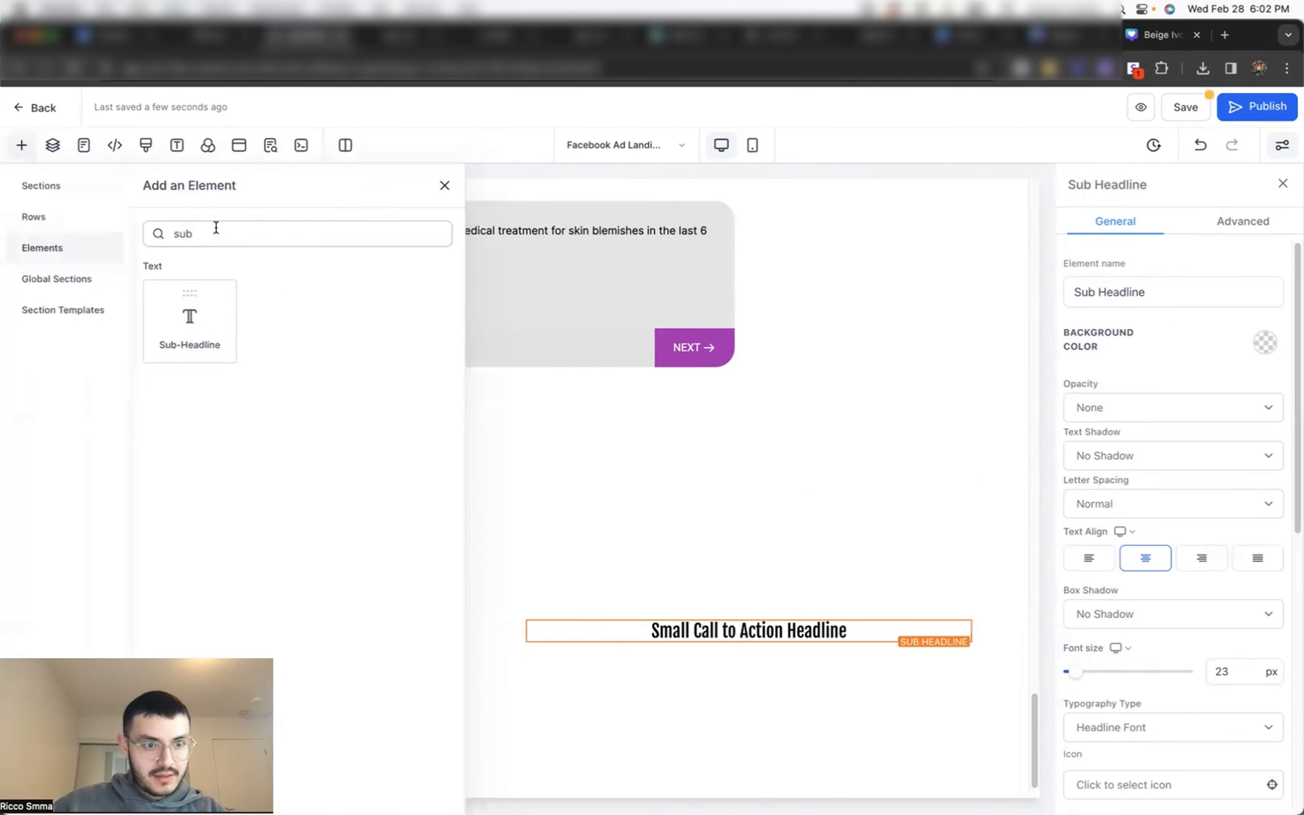
click(216, 228)
key(super+a)
key(BackSpace)
text(parag)
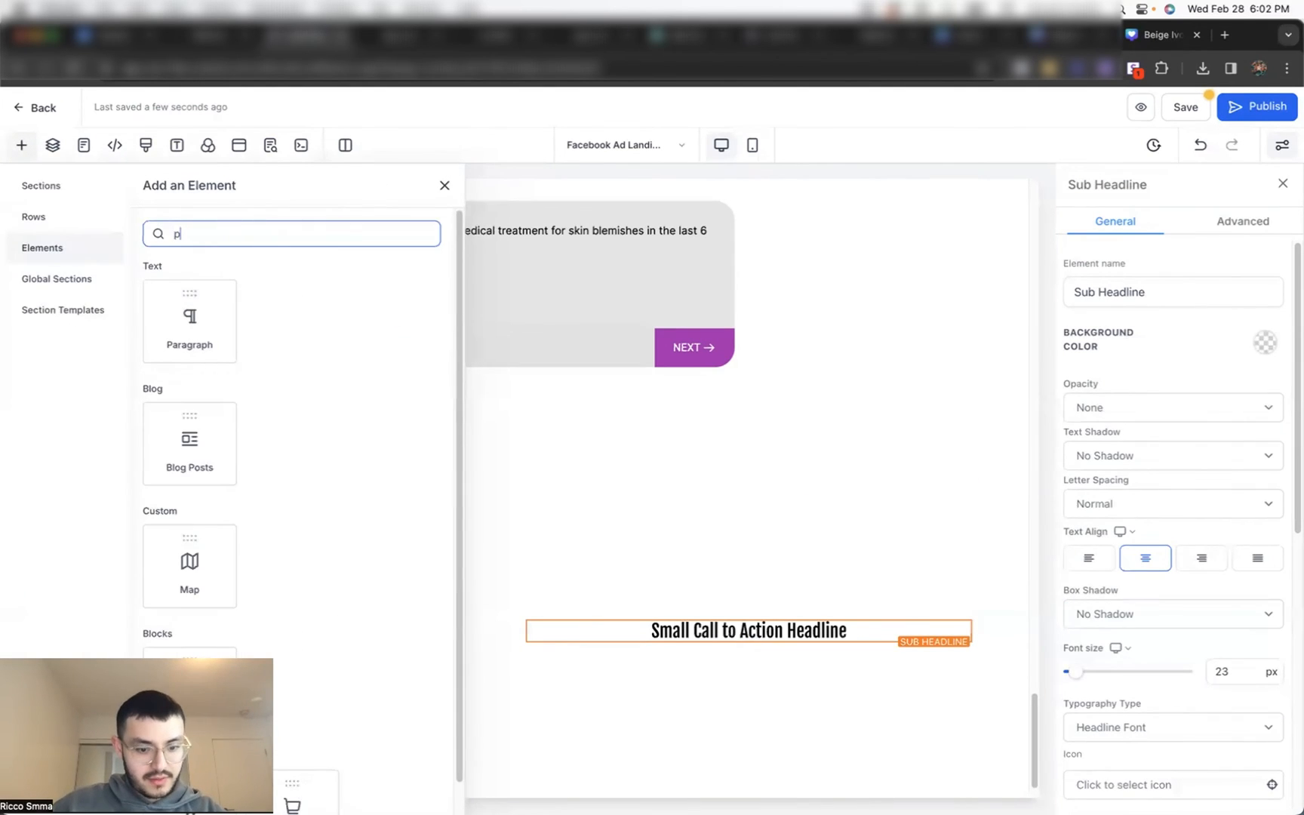
drag(189, 320, 806, 635)
Step: Set the font size of the new paragraph beneath the sub-headline to 16 px
click(776, 651)
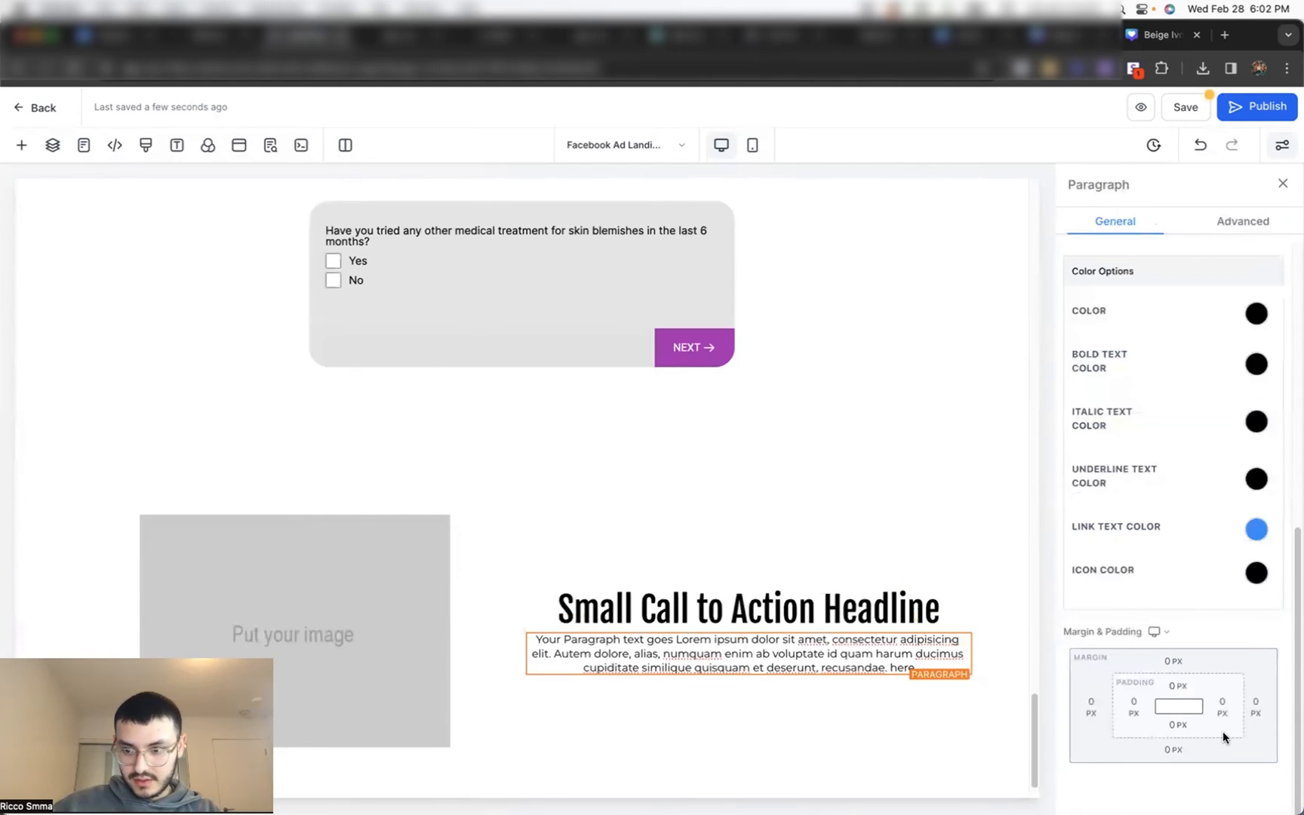
scroll(1169, 697, up, 10)
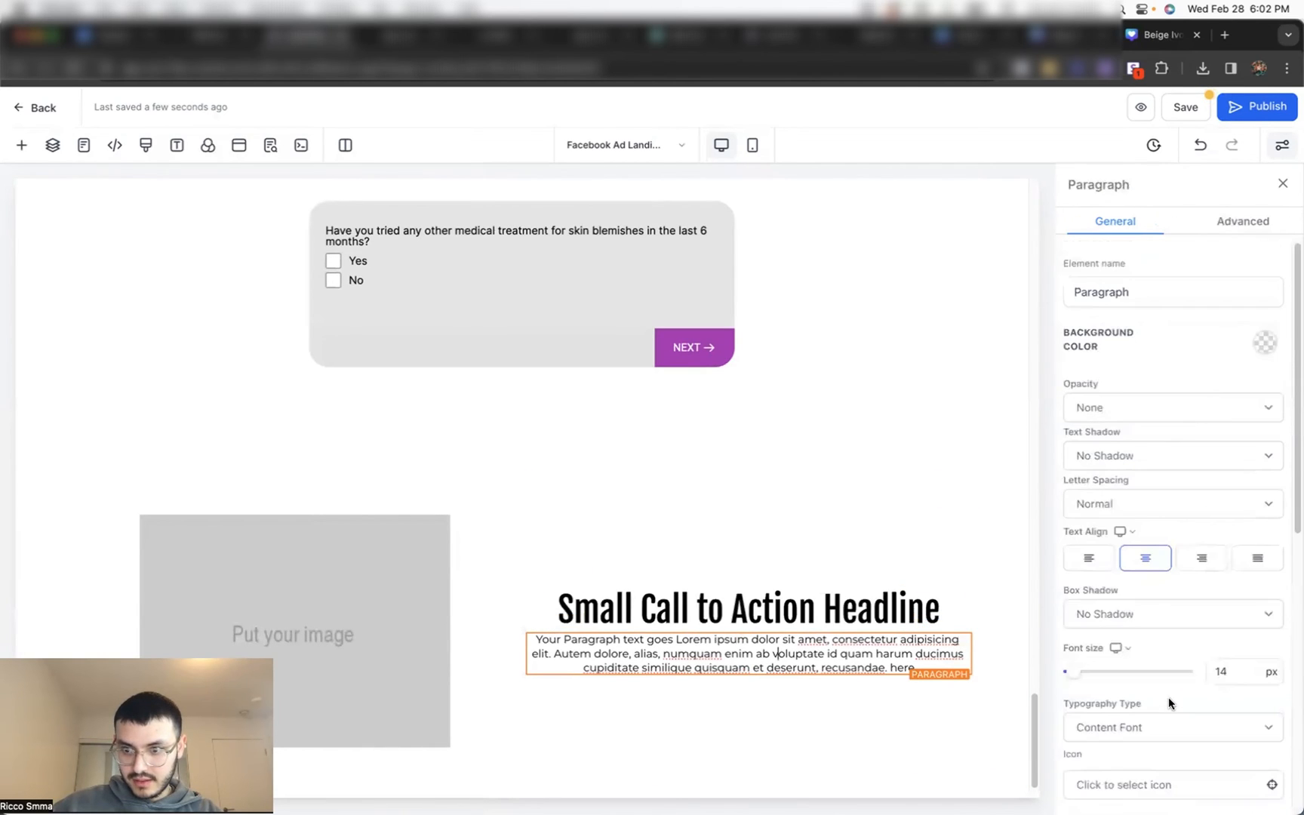
double_click(1241, 681)
text(1)
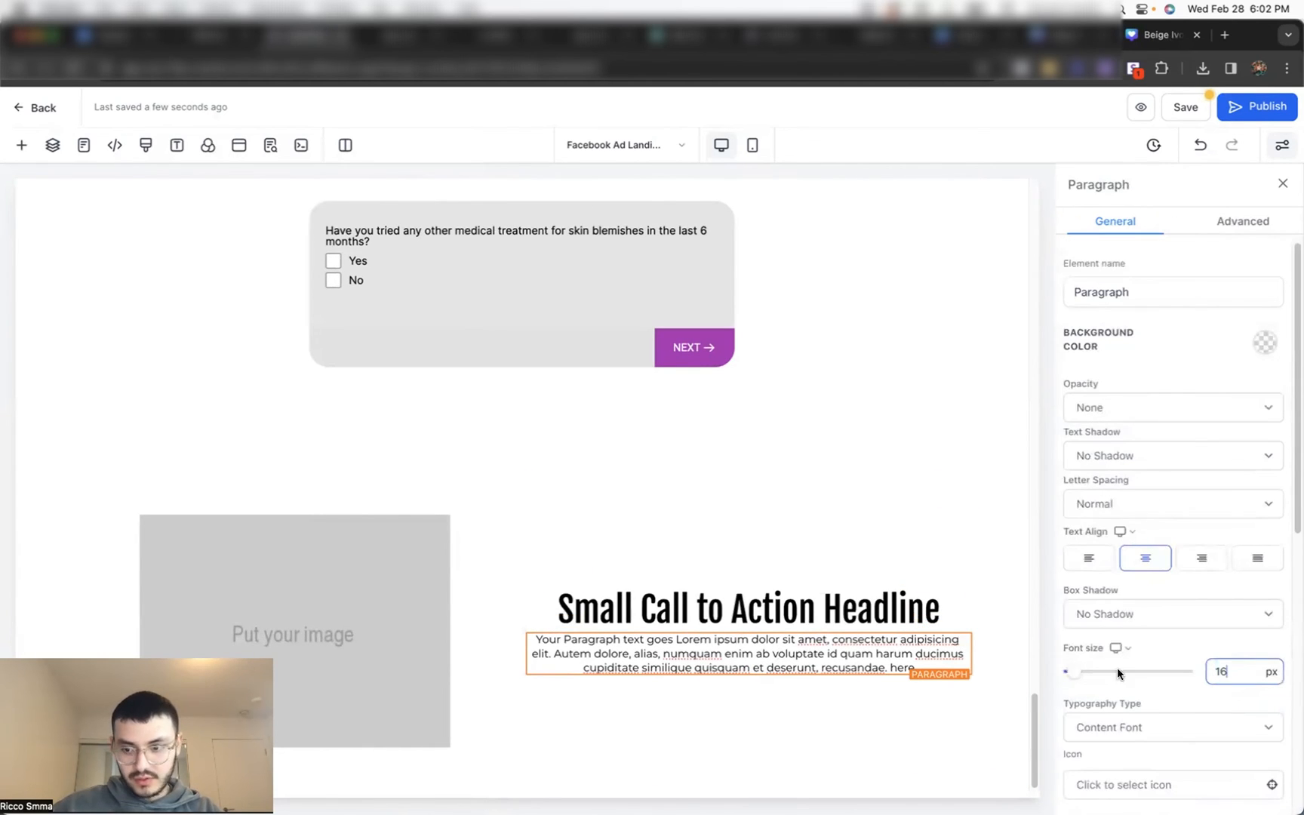
click(813, 445)
click(747, 598)
Step: Replace the placeholder image in the first column with the media library photo of the practitioner in a white coat
click(271, 568)
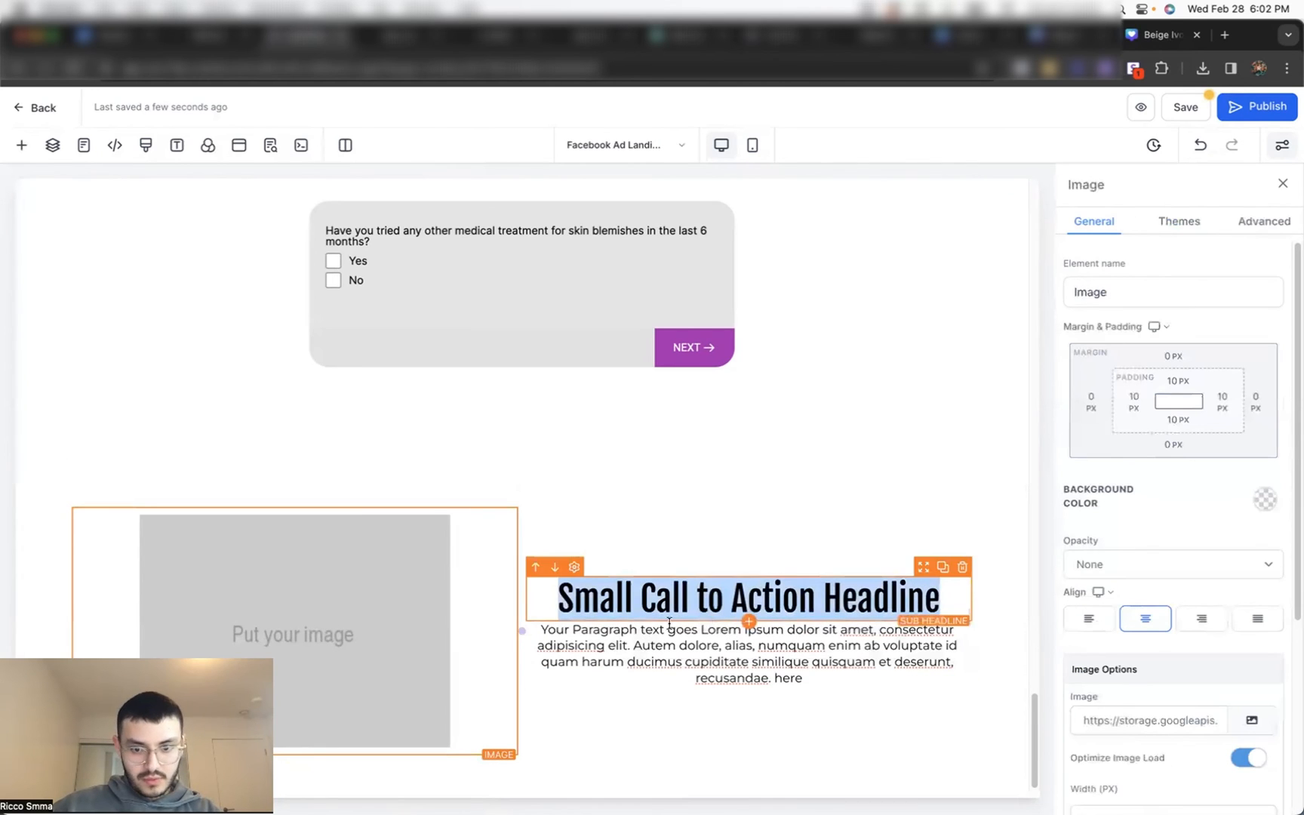
click(1252, 720)
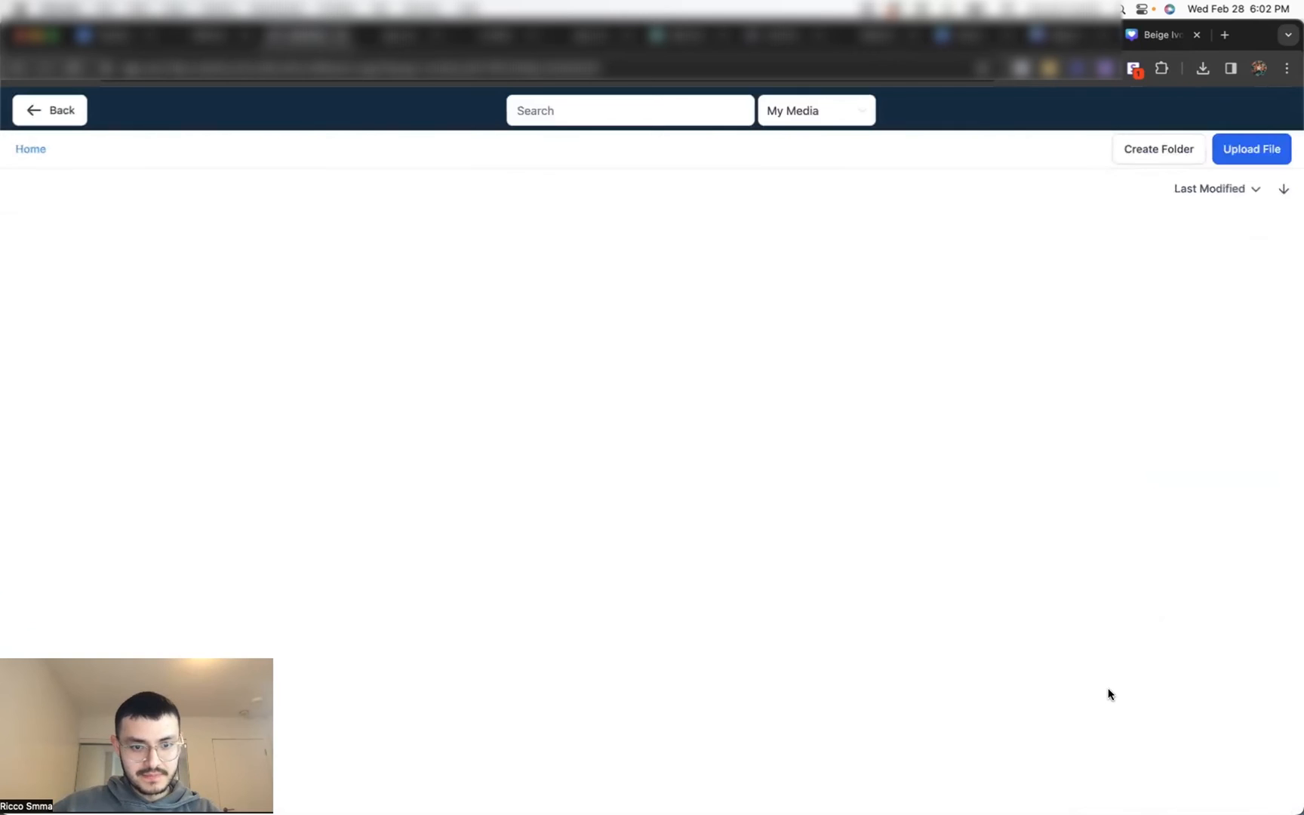
click(951, 299)
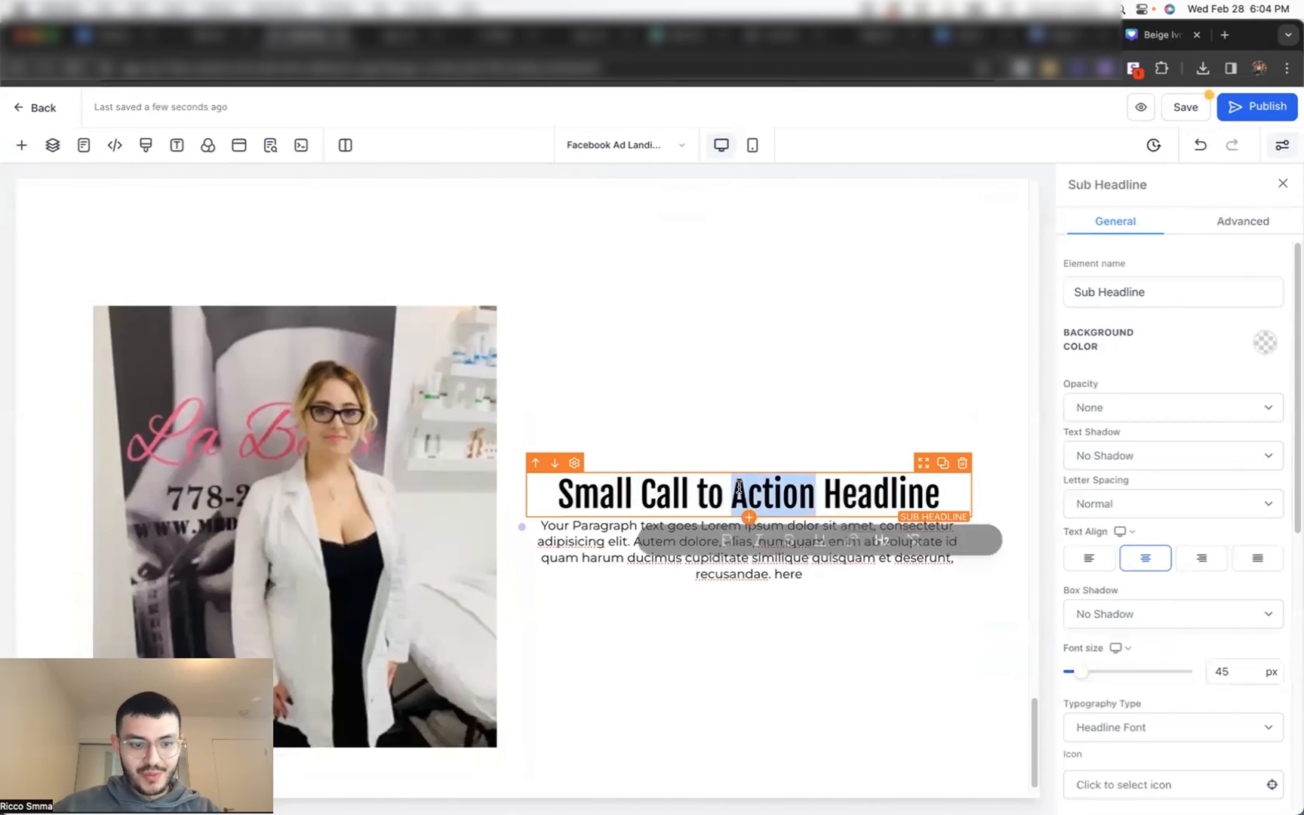
Step: Replace the sub-headline text with an all-caps greeting that introduces the practitioner by first name
triple_click(739, 490)
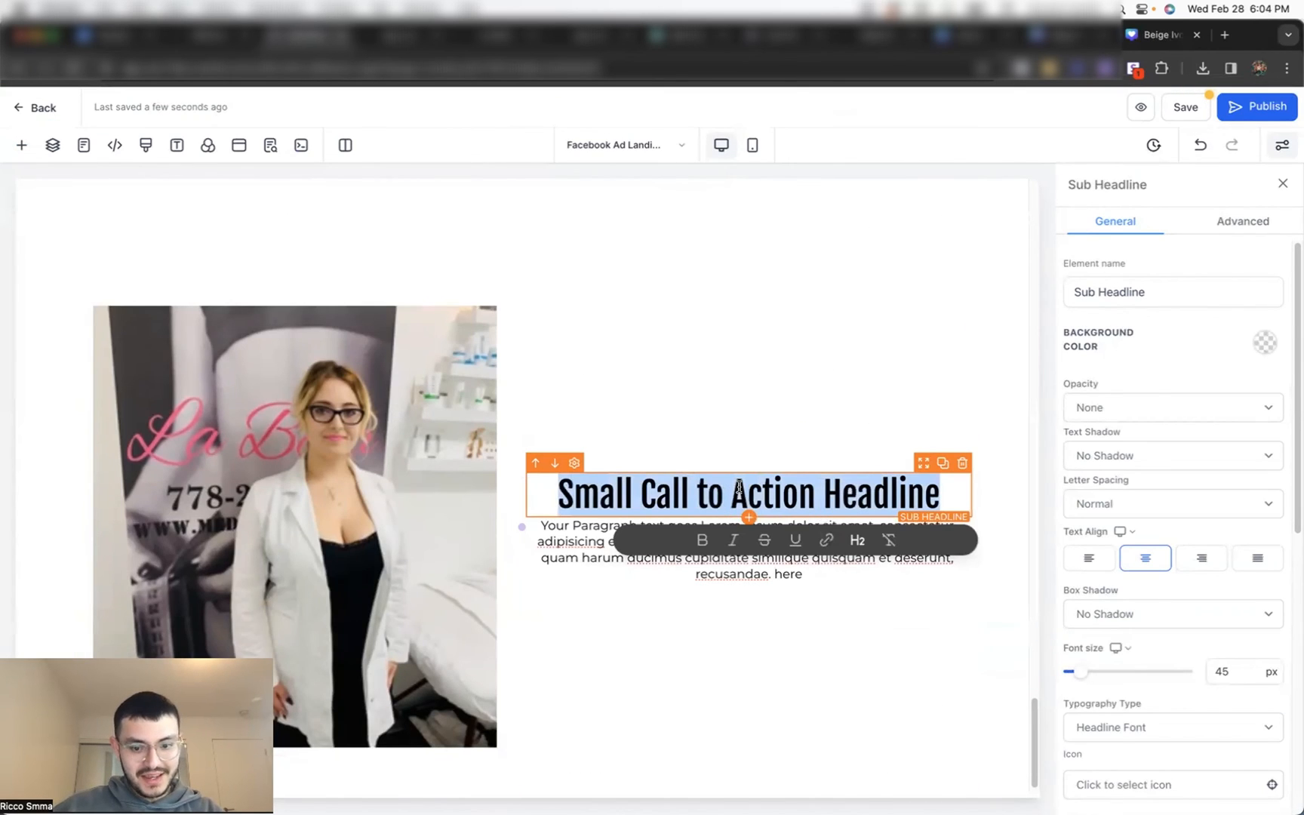
text(HI, I'M JENNY)
Step: Repeat the placeholder text below the greeting, split it into three paragraphs separated by blank lines, and left-align it
click(632, 576)
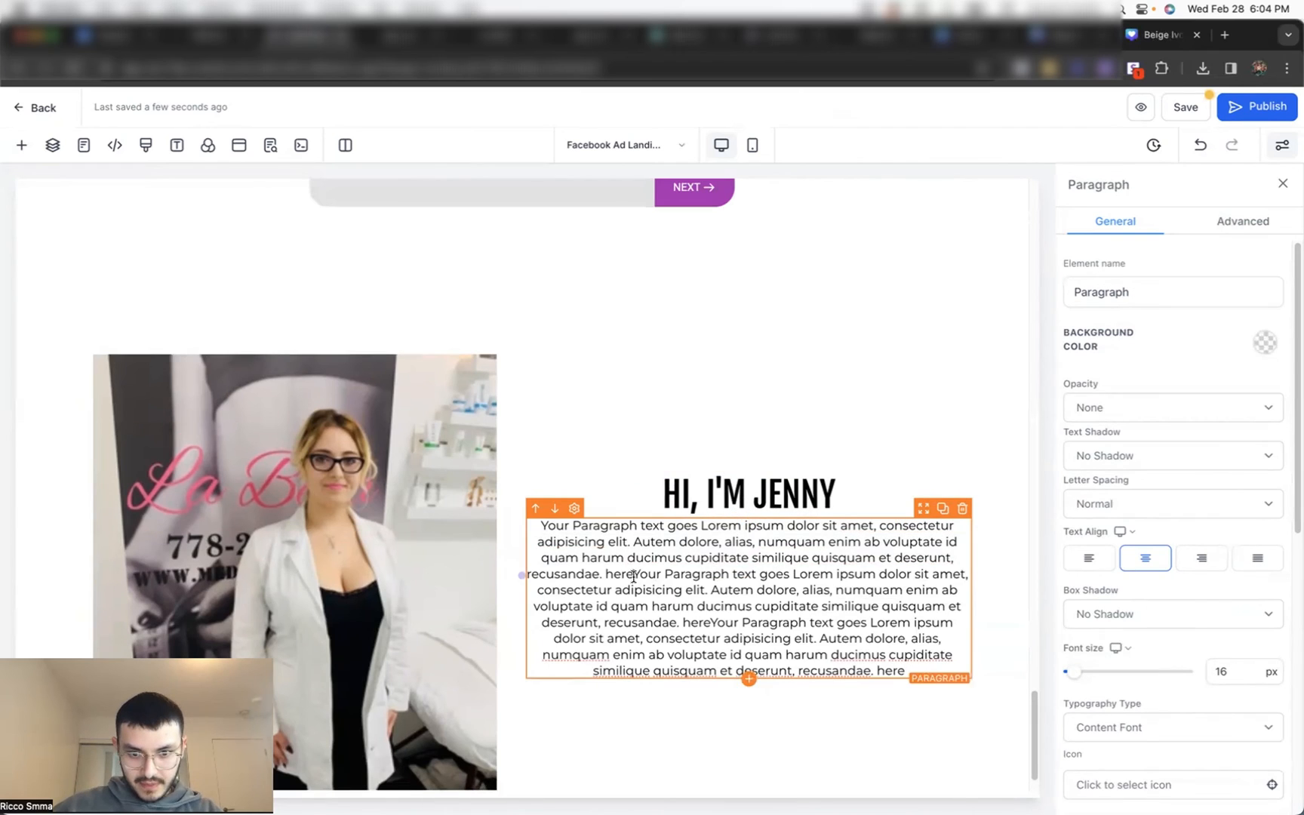
key(Return)
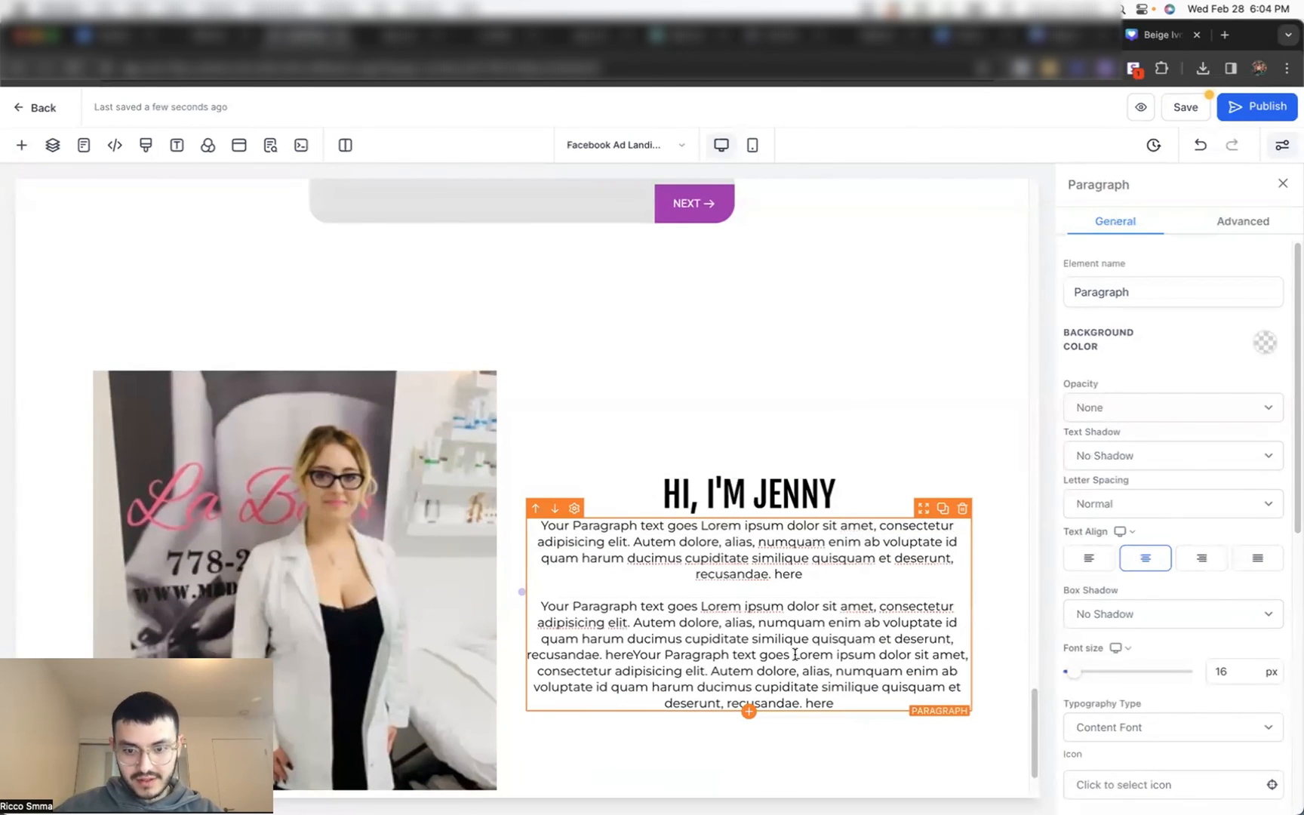
key(Return)
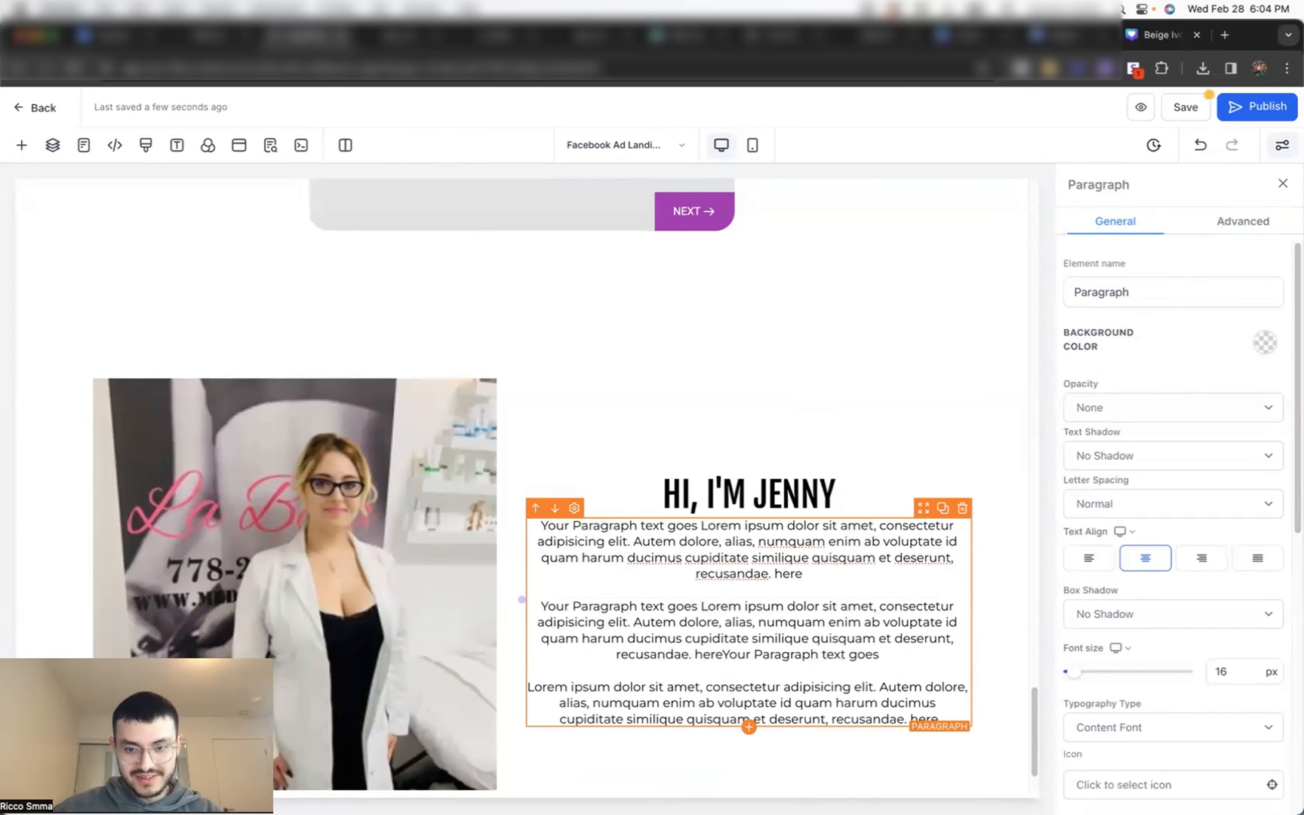
scroll(749, 622, down, 1)
click(1093, 561)
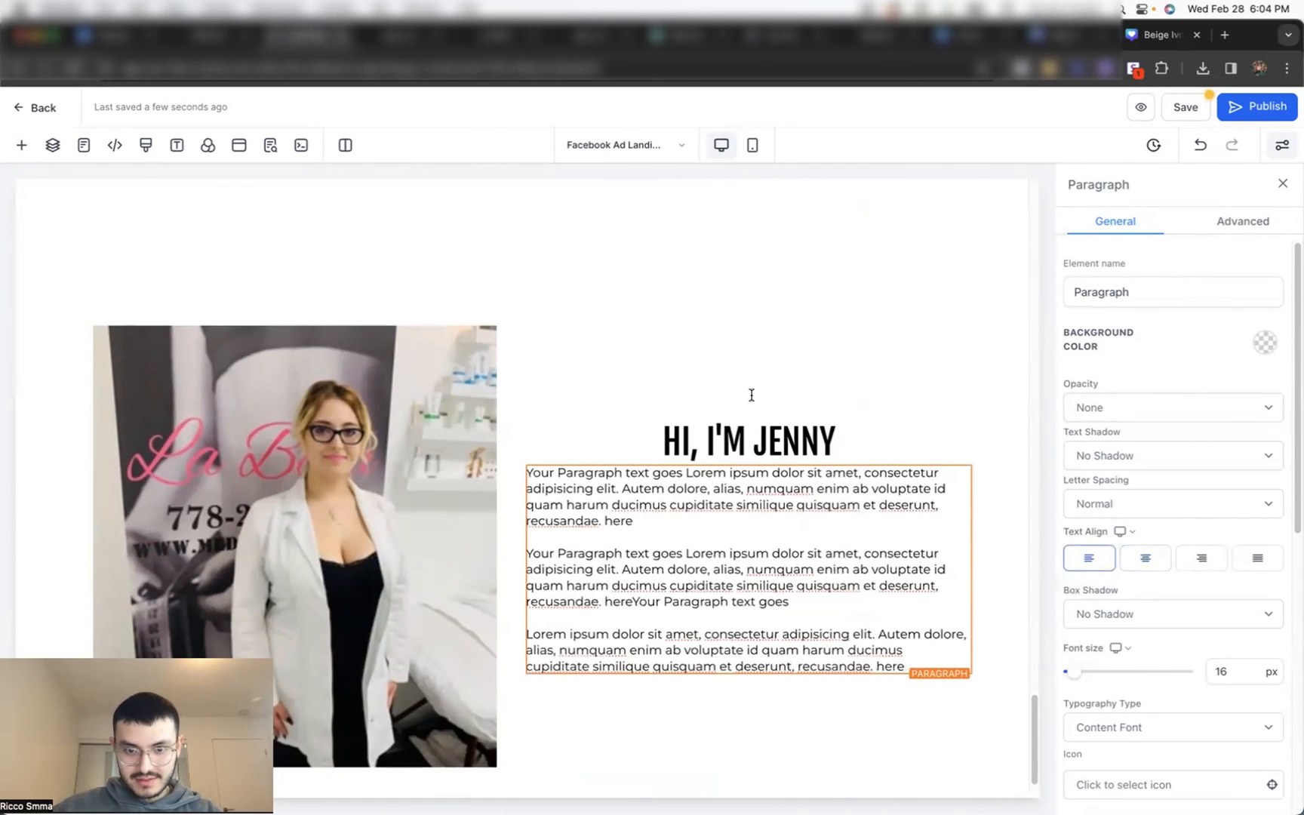
Step: Duplicate the hero's "Apply for Complimentary Test Now" button and move the copy below the paragraph in the practitioner's section
scroll(755, 515, down, 1)
scroll(755, 514, up, 15)
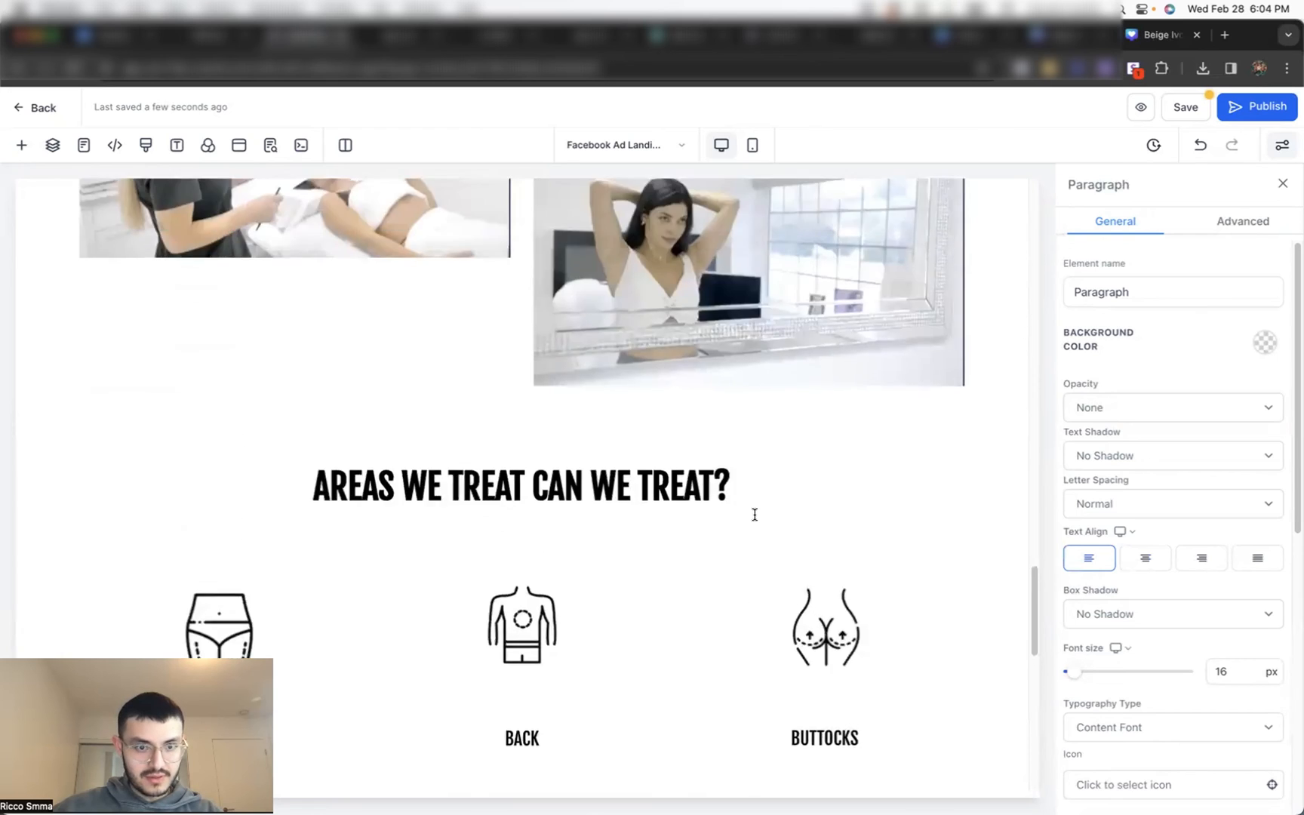
scroll(755, 515, up, 15)
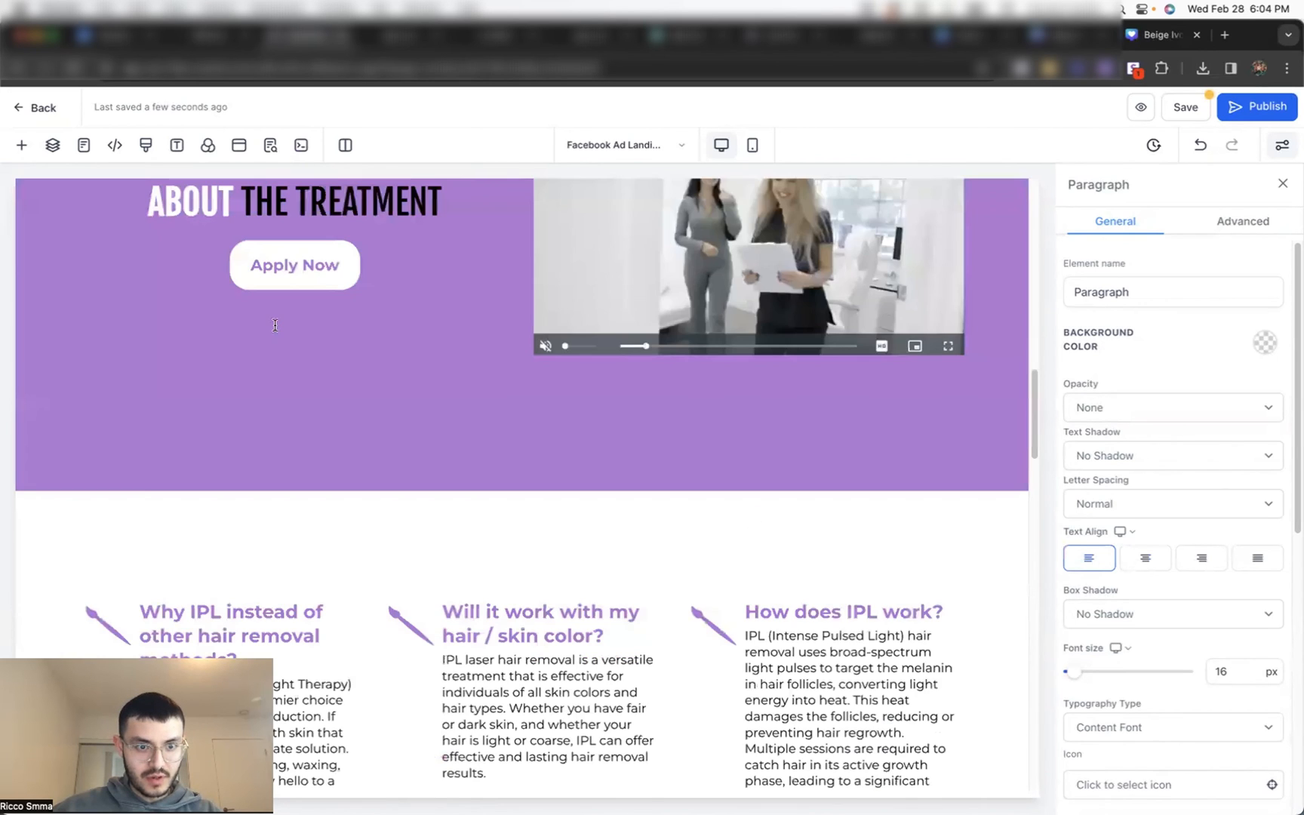
scroll(286, 355, up, 3)
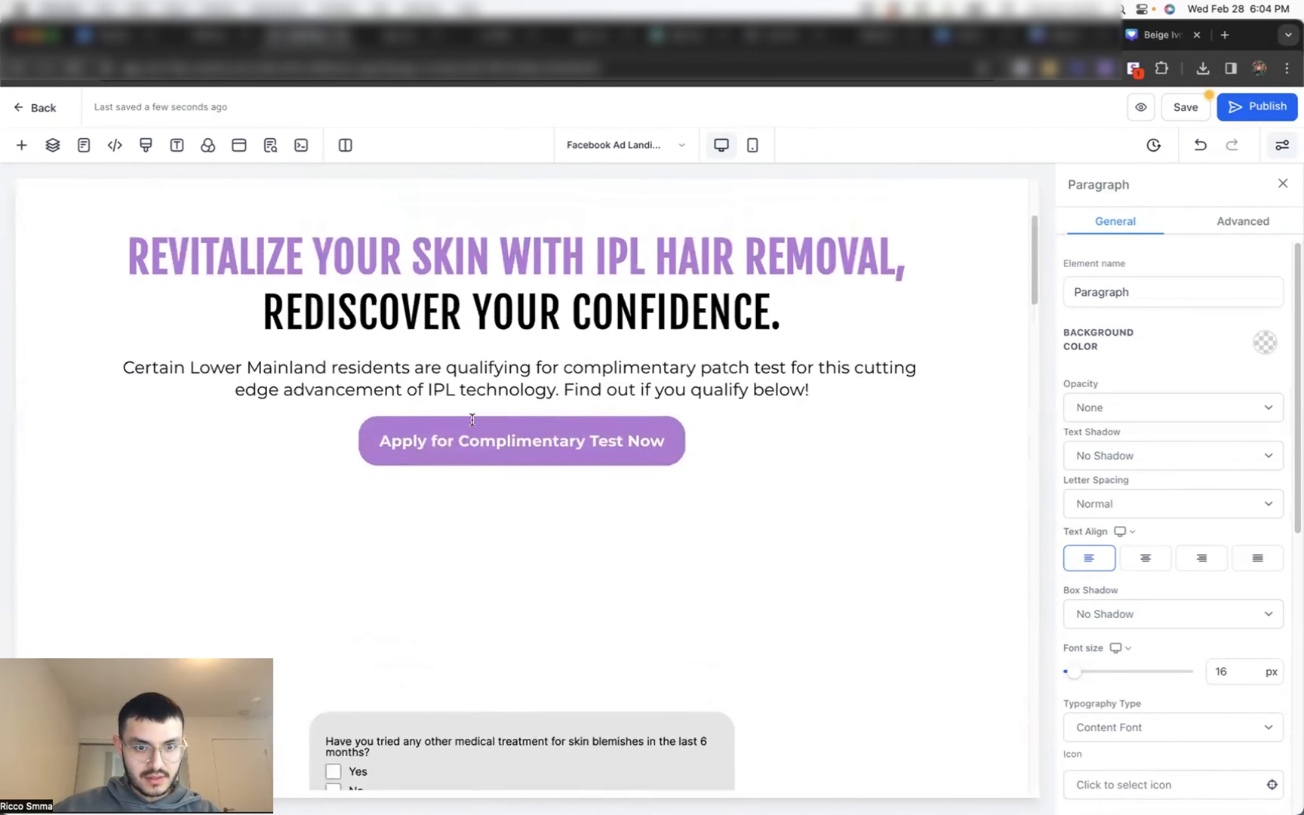
click(944, 437)
click(943, 418)
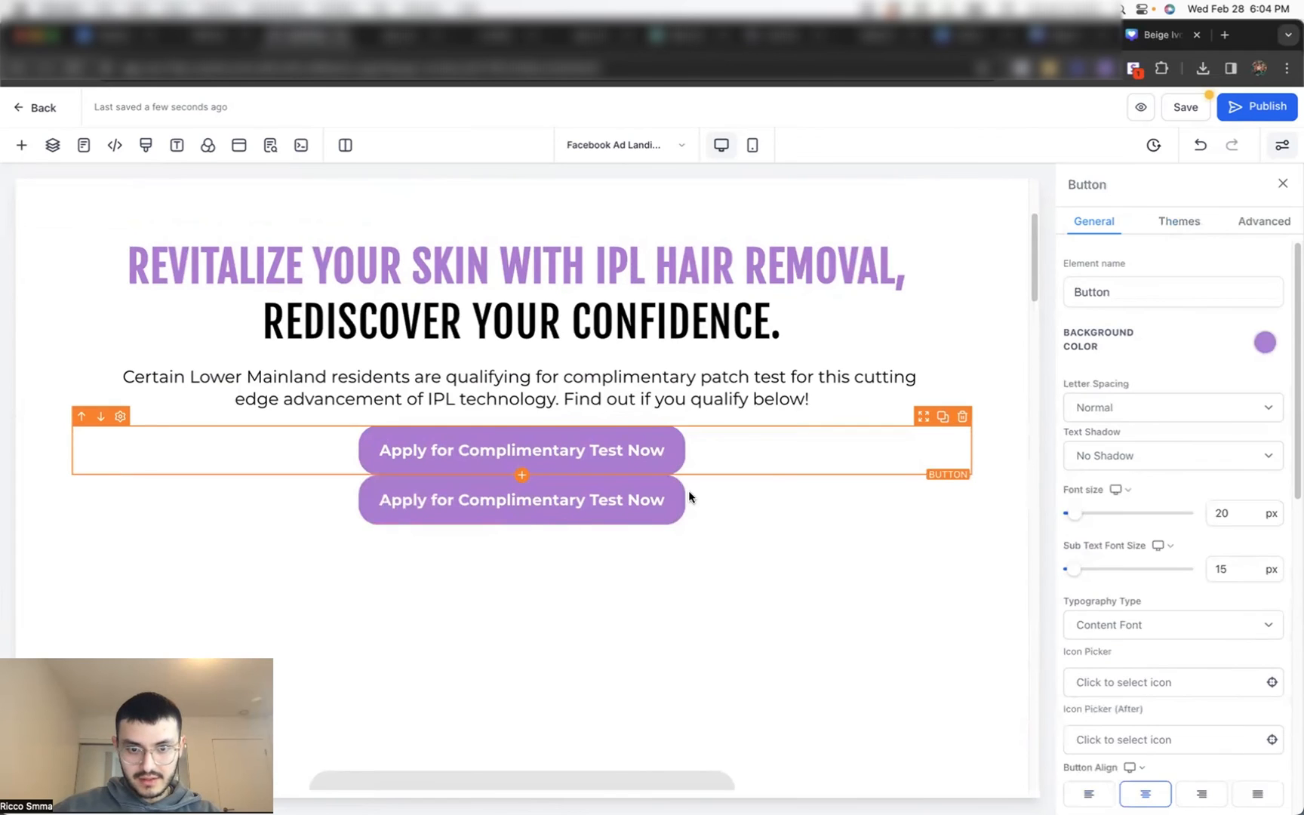
drag(922, 471, 911, 578)
scroll(911, 578, down, 20)
click(821, 710)
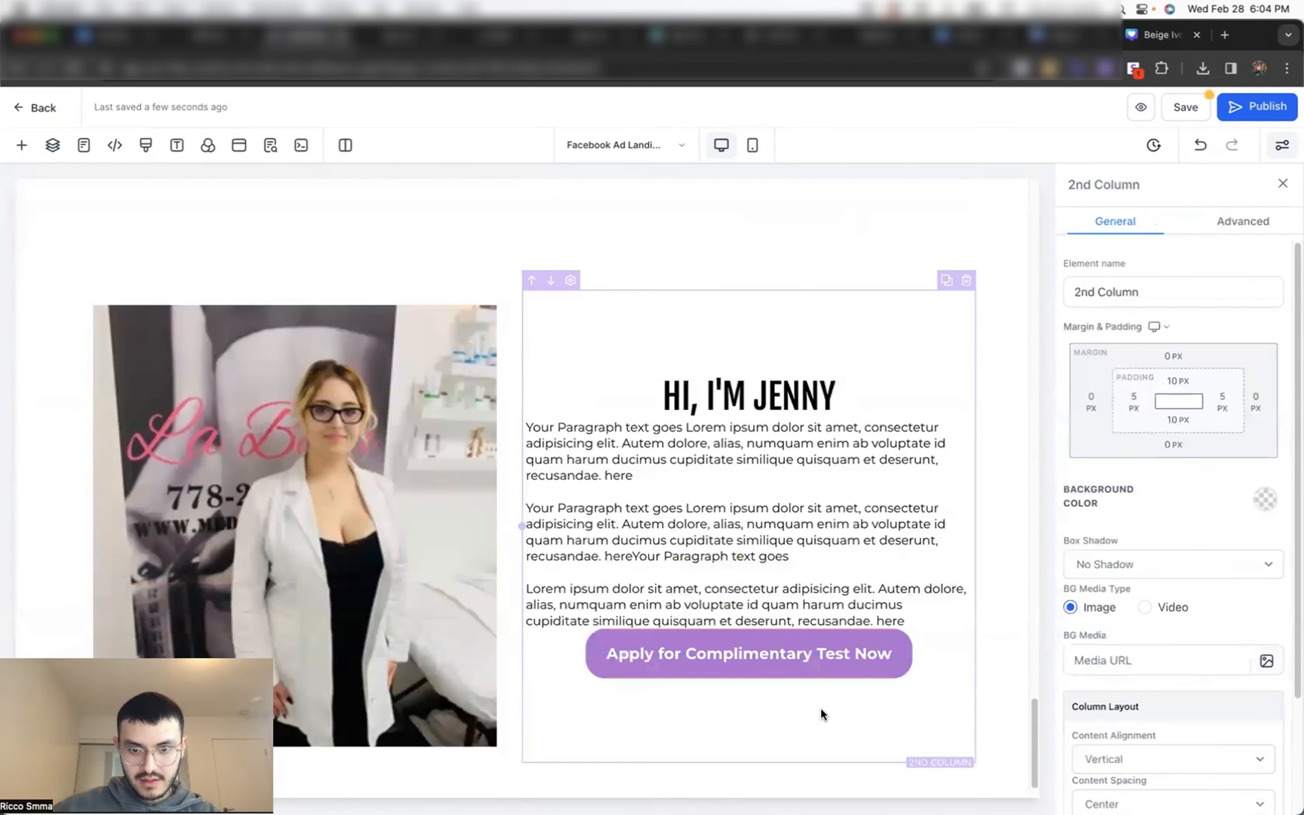
Step: Give the copied button below the practitioner's paragraph a 20 px top margin and align it left
click(805, 647)
scroll(1196, 507, down, 10)
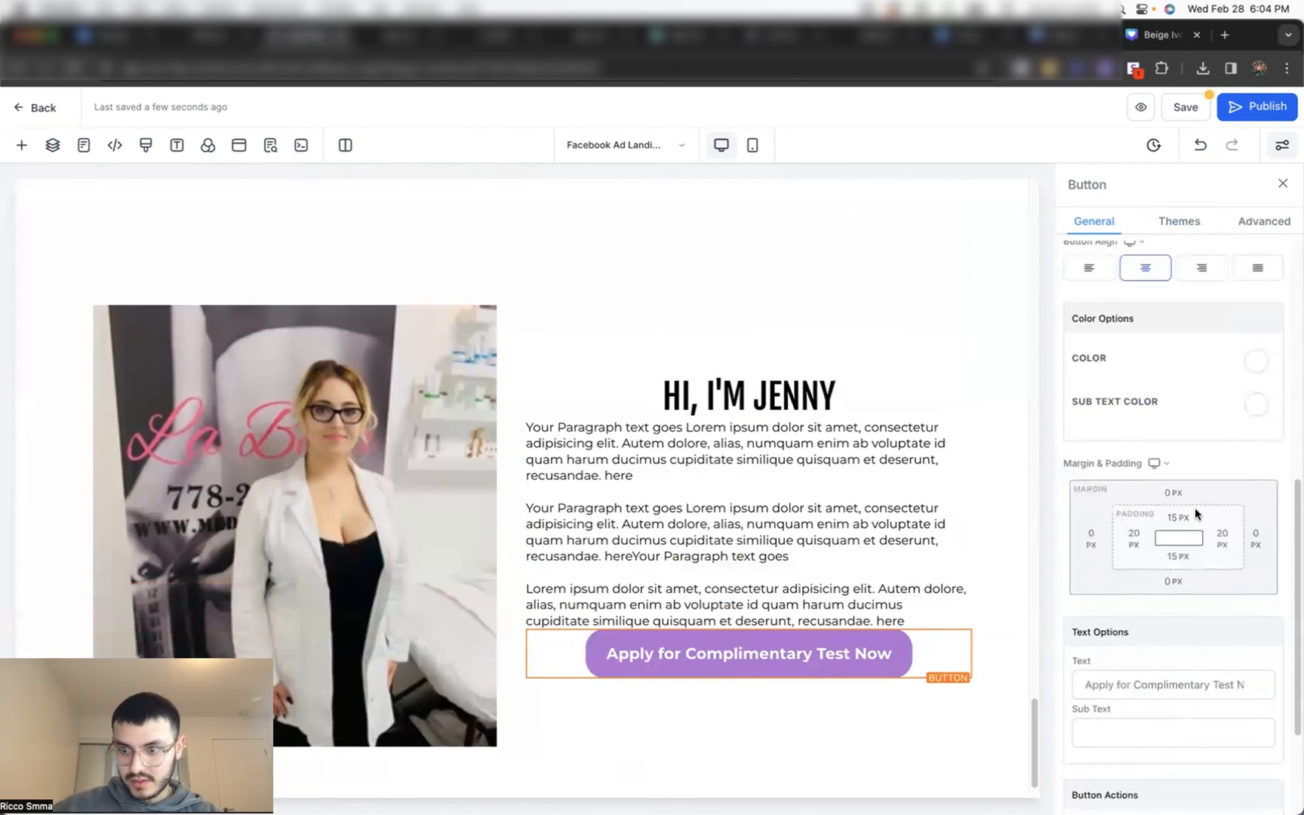
click(1177, 373)
click(1174, 347)
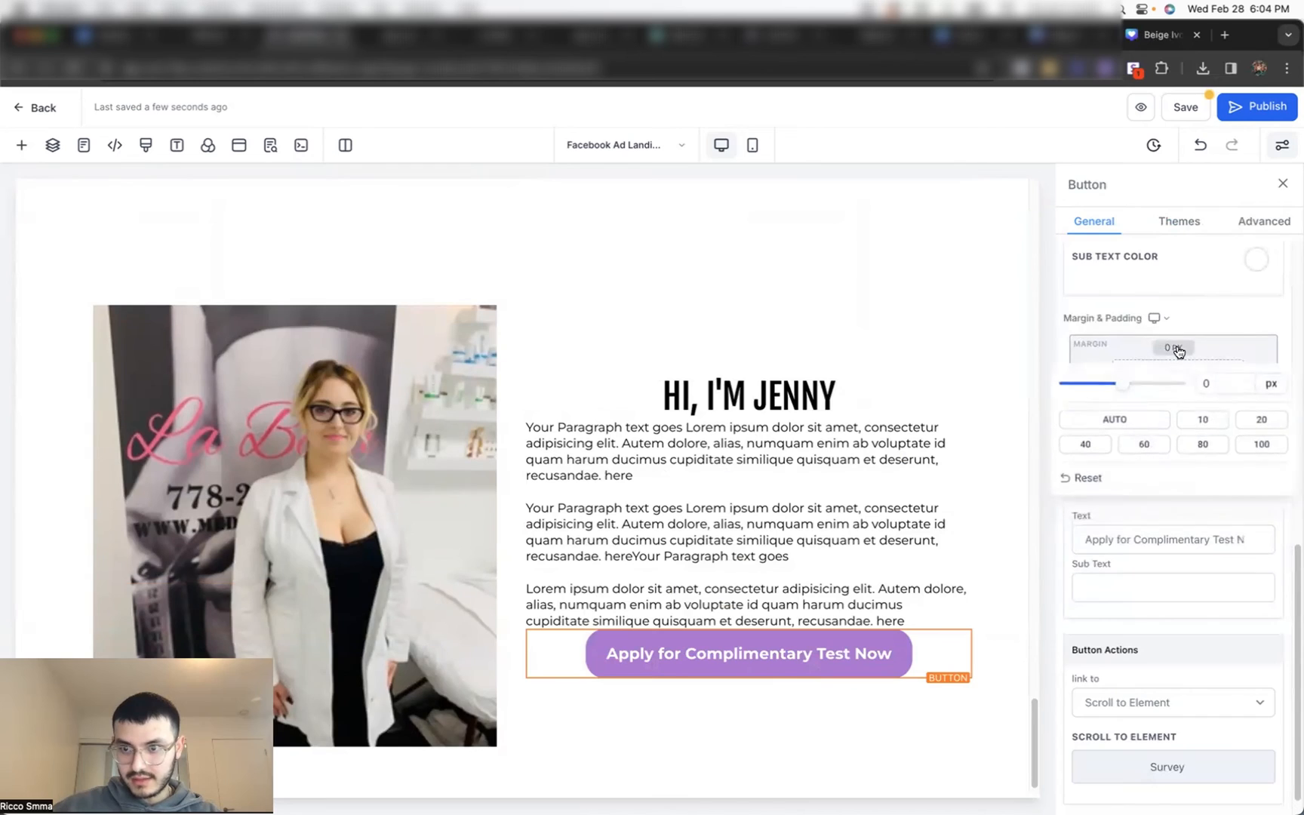
click(1261, 419)
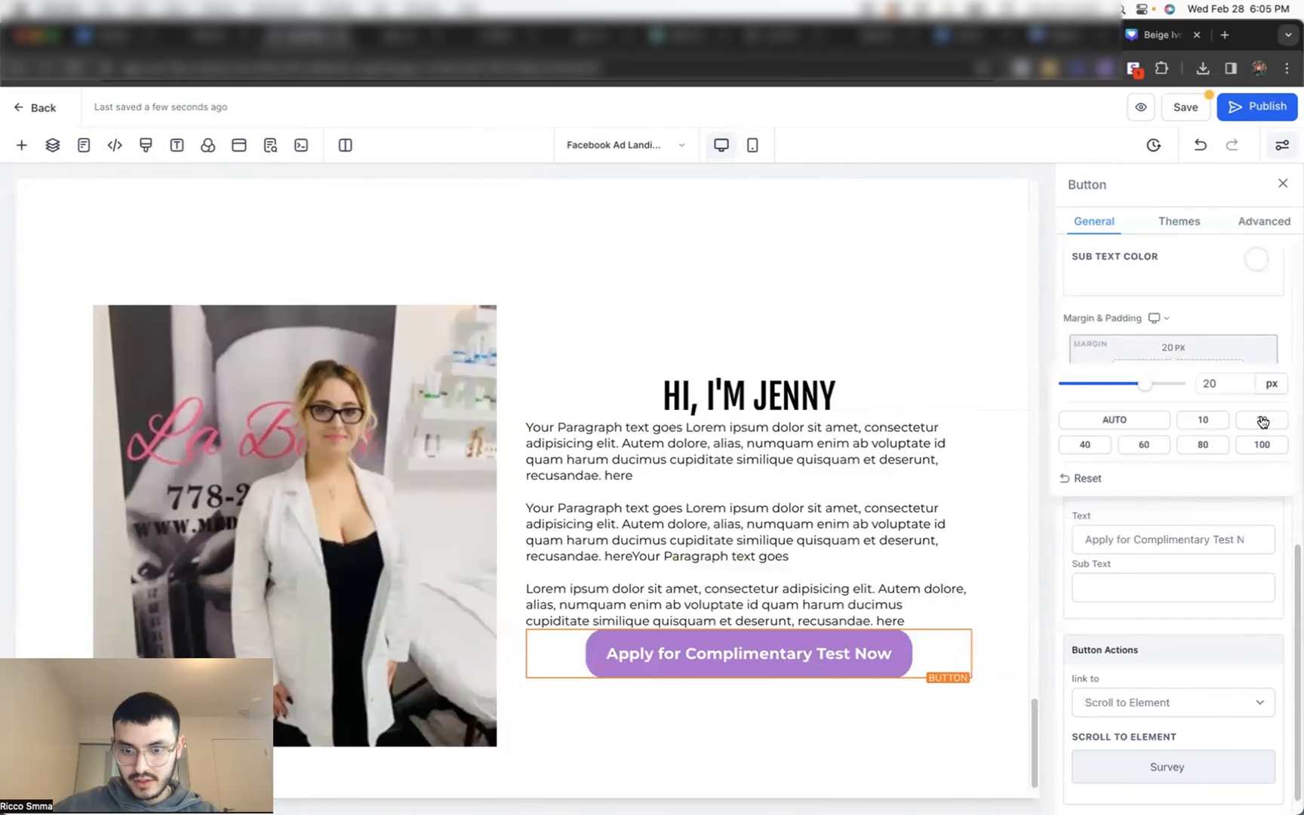
click(1176, 310)
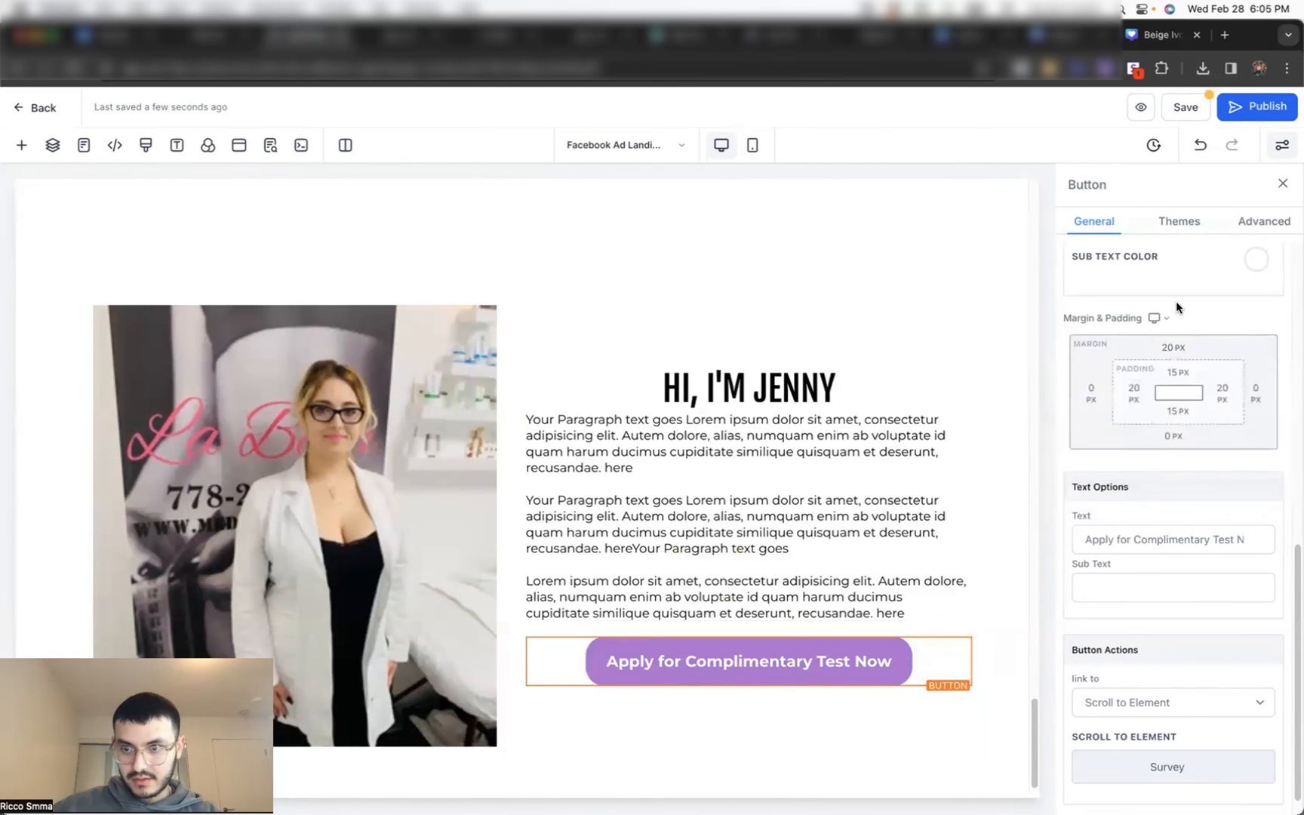
scroll(1176, 304, up, 5)
click(1100, 356)
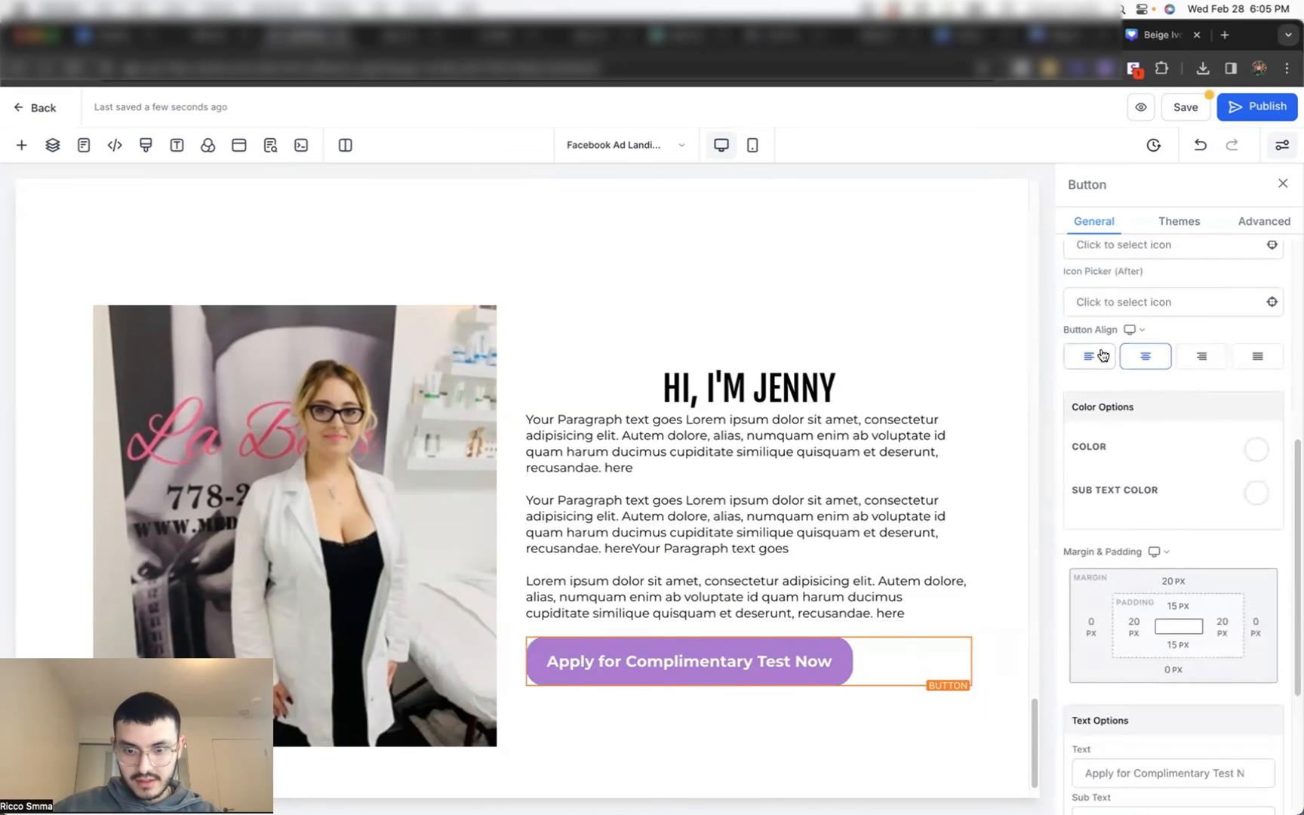
Step: Change the copied button's text to "Book Now"
scroll(1110, 457, down, 4)
click(1141, 501)
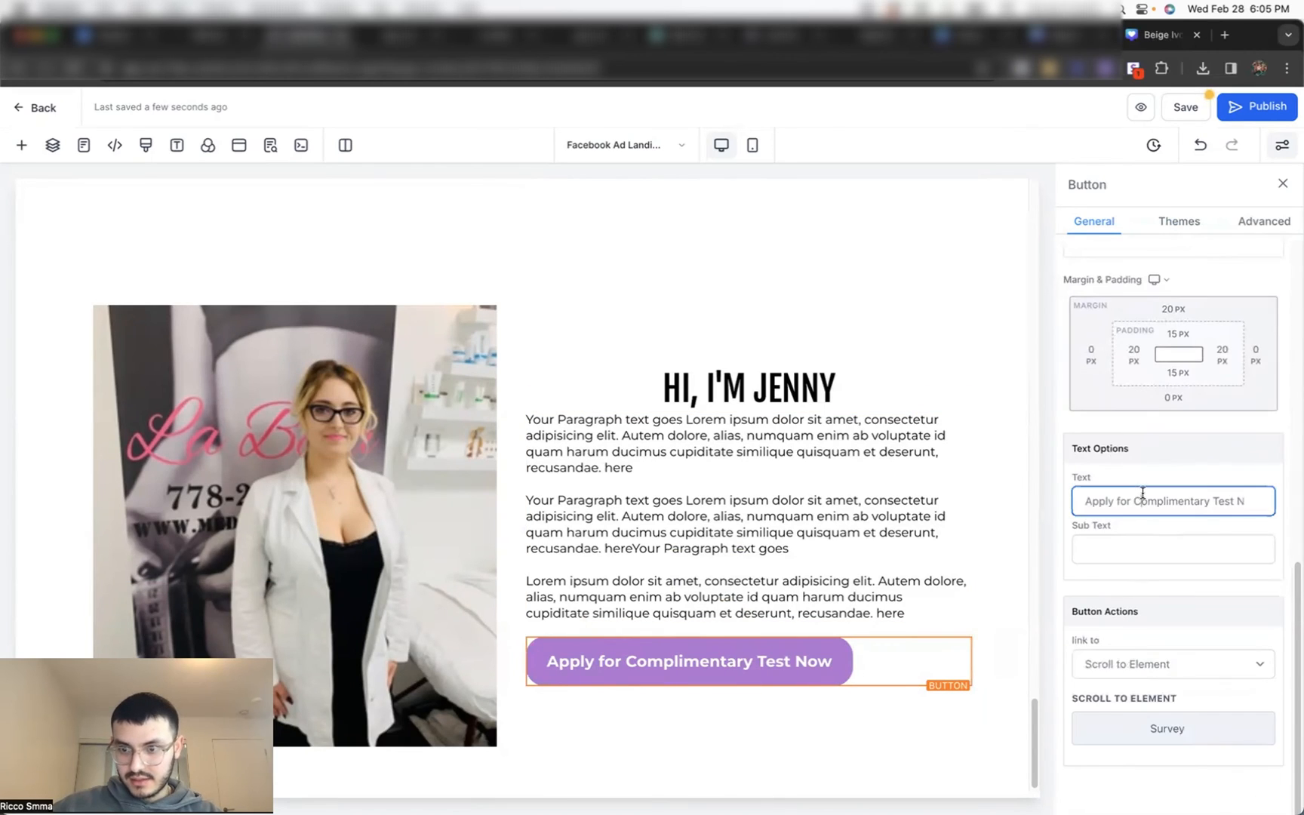
key(super+a)
text(Book)
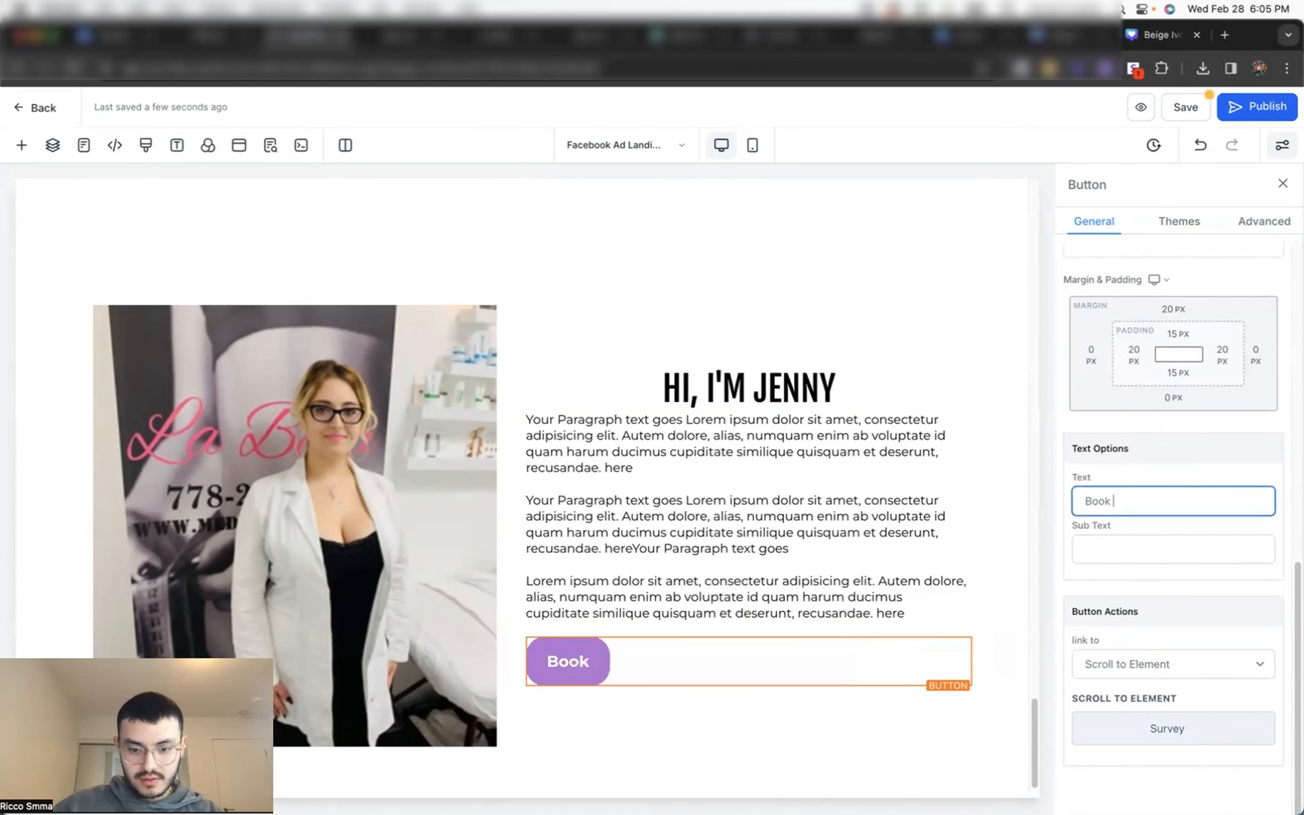
click(901, 605)
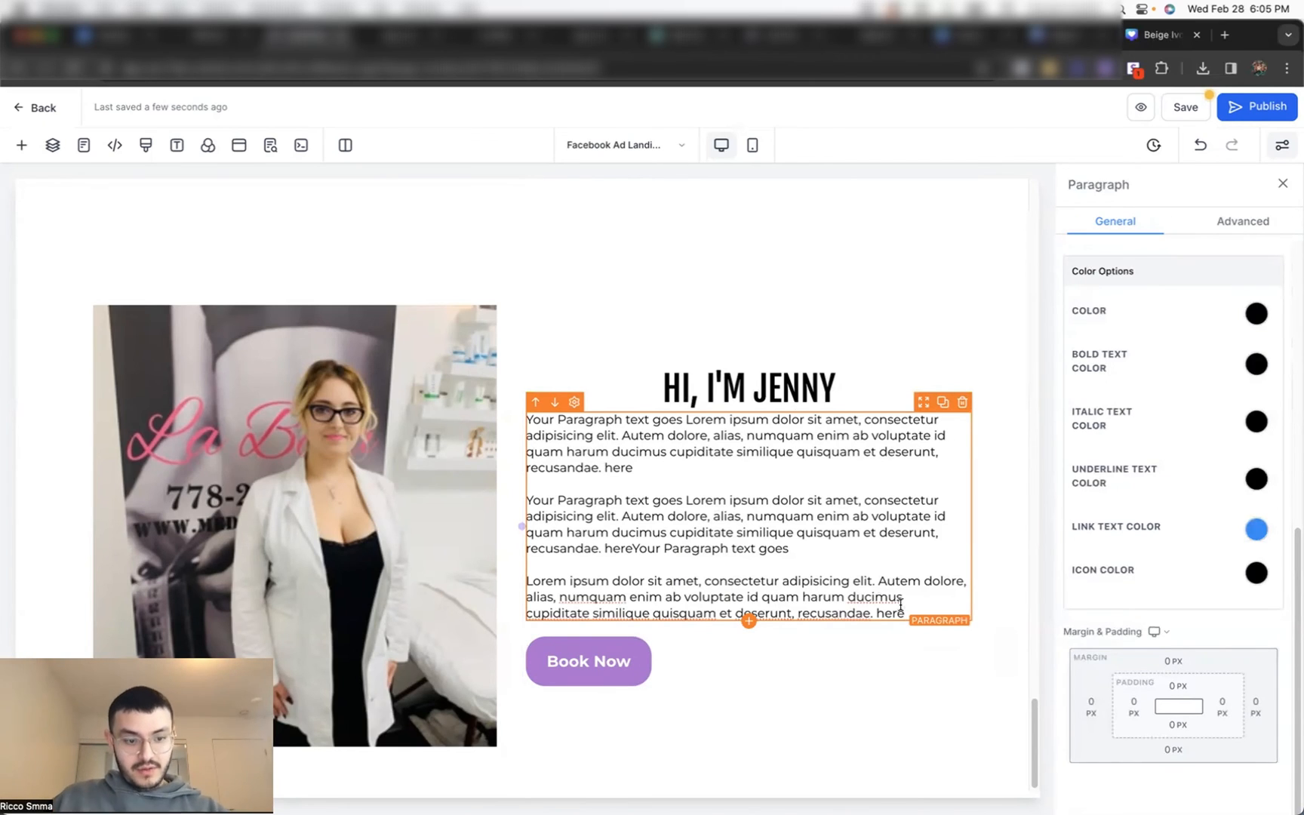
Step: Add the bold closing line "Revitalize Your Skin with IPL Hair Removal, Rediscover Your Confidence." below the practitioner's paragraphs, separated by a blank line
key(Return)
key(Return)
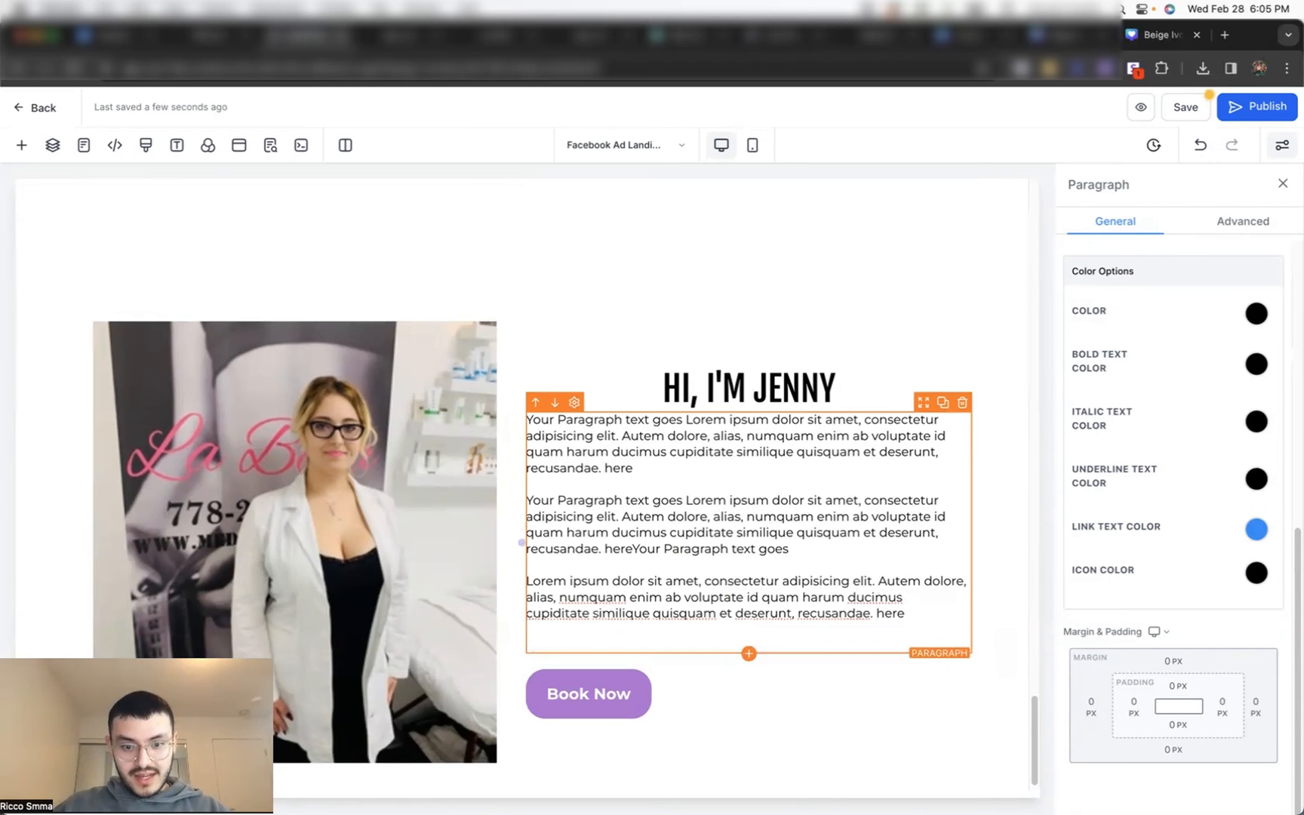
scroll(915, 605, down, 1)
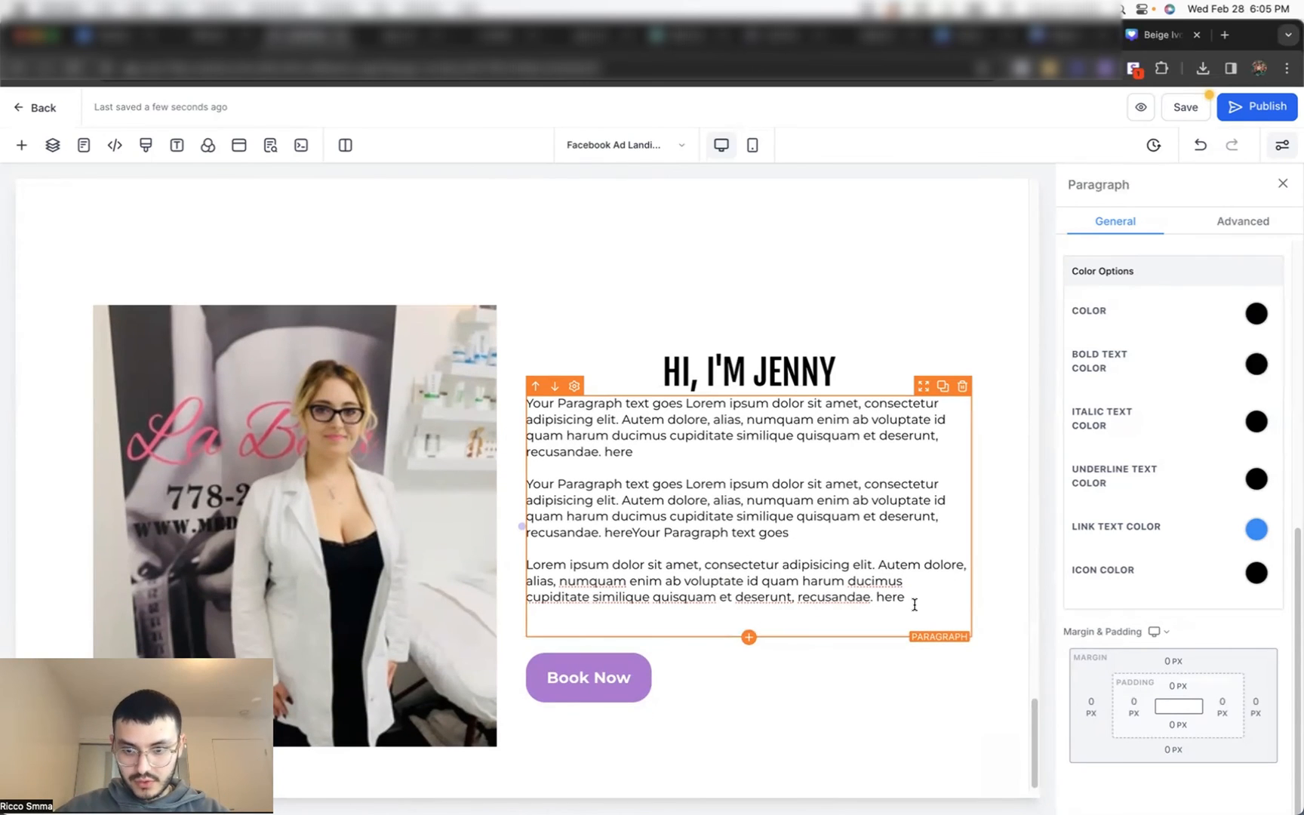
text(Revitalize Your Skin with IPL Hair Removal, Rediscover Your Confidence.)
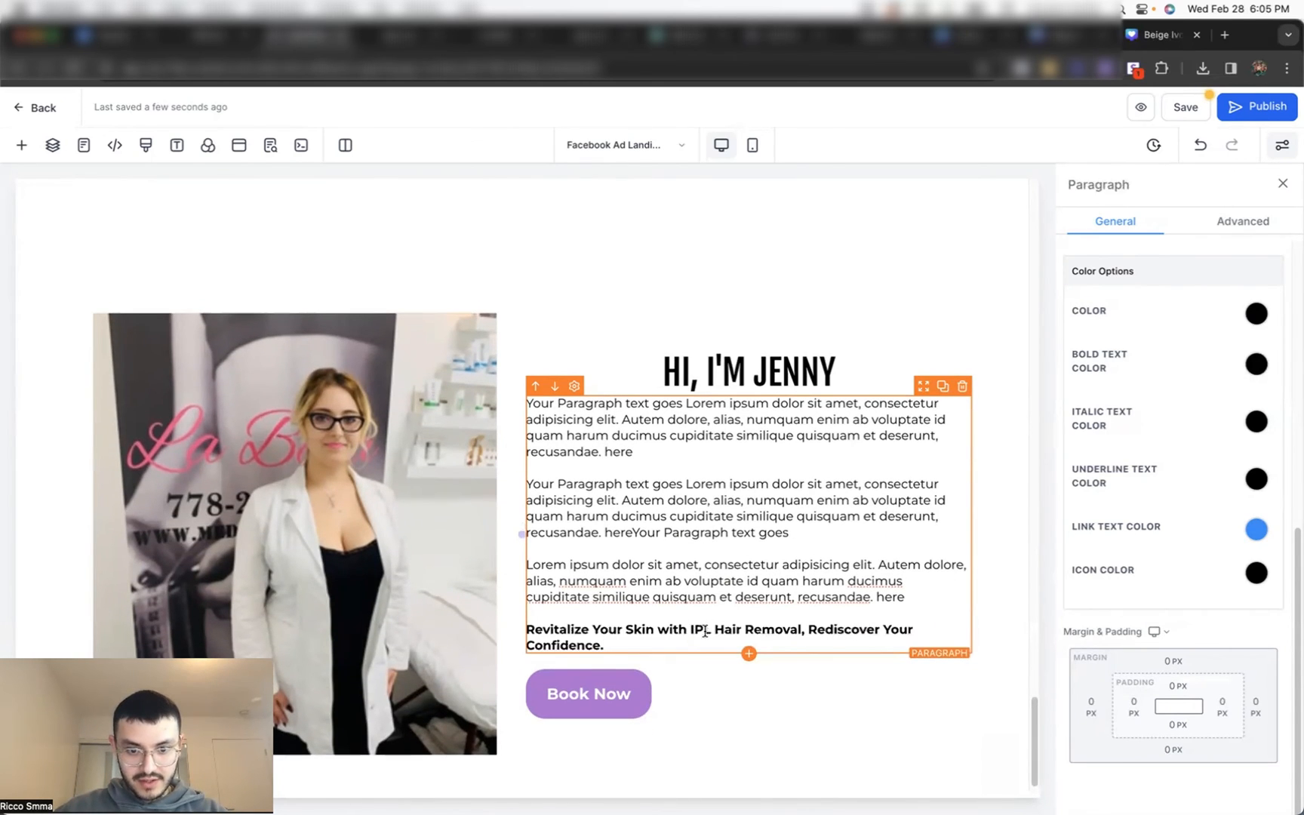
Step: Style "Revitalize Your Skin with IPL Hair Removal," in the closing line as purple italic text
drag(620, 645, 516, 628)
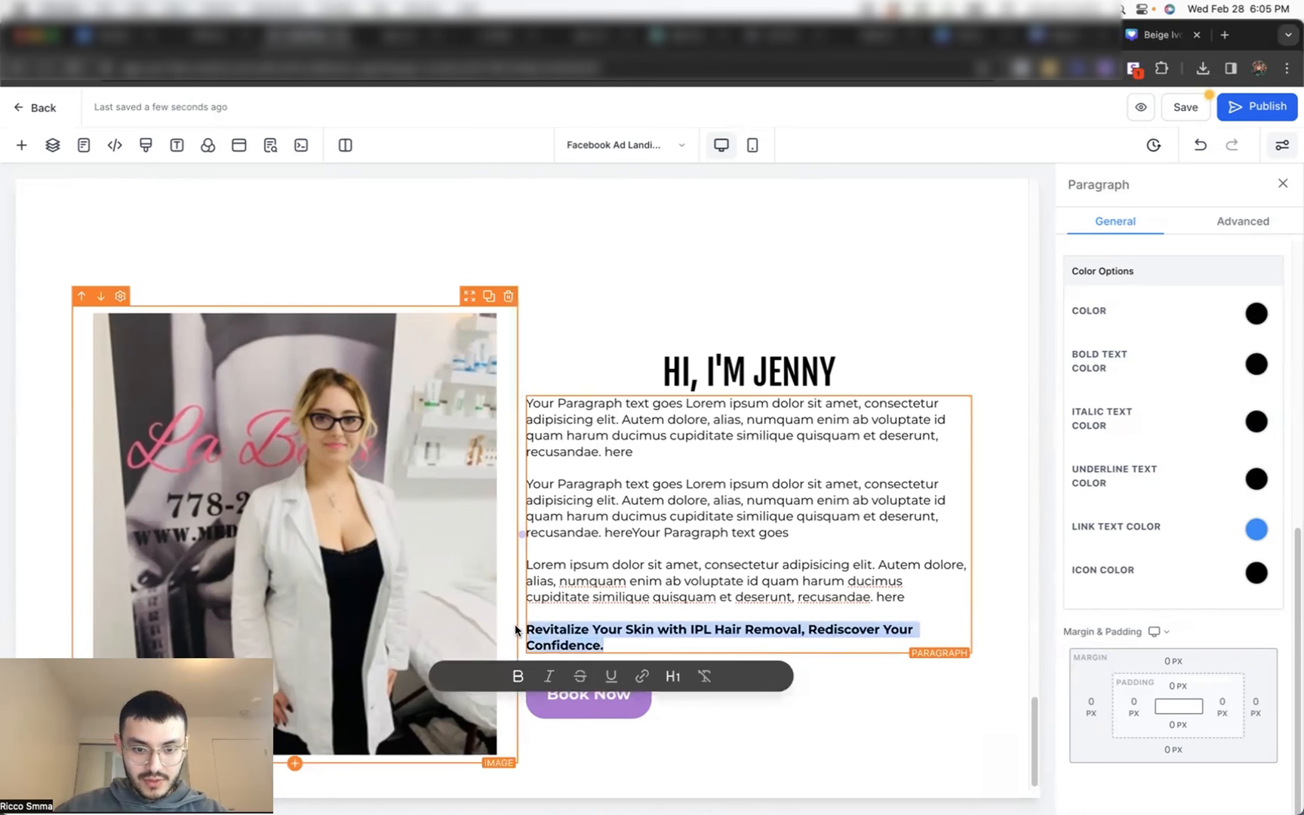
click(673, 745)
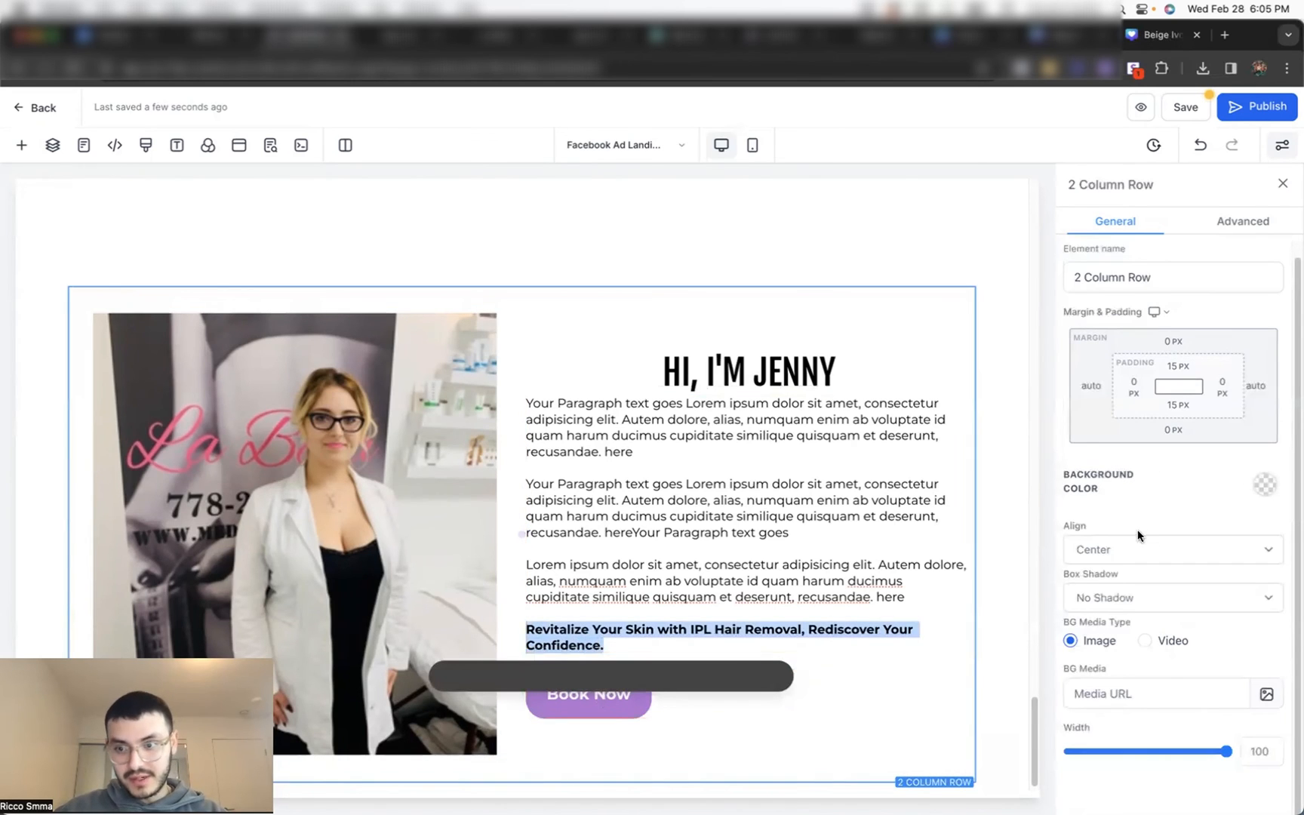
scroll(1123, 532, up, 1)
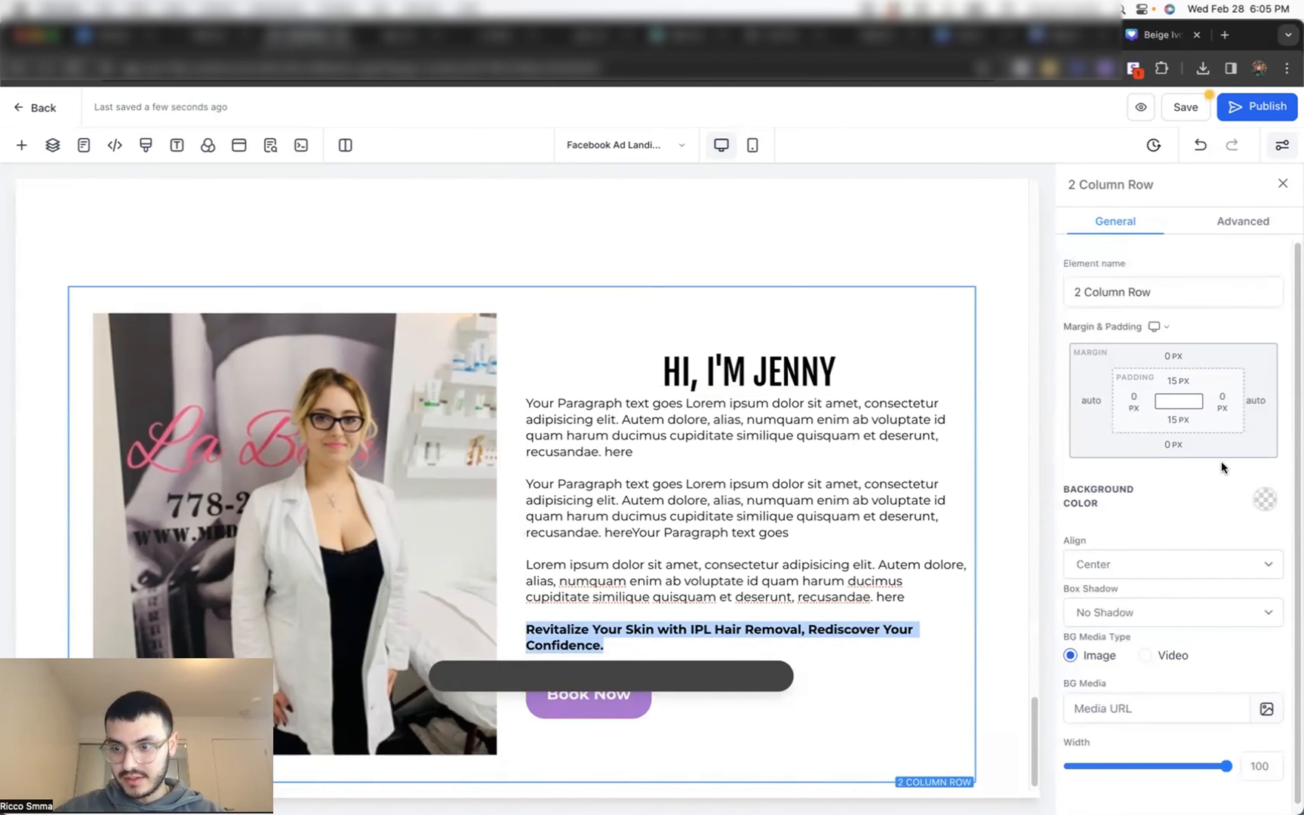
click(795, 527)
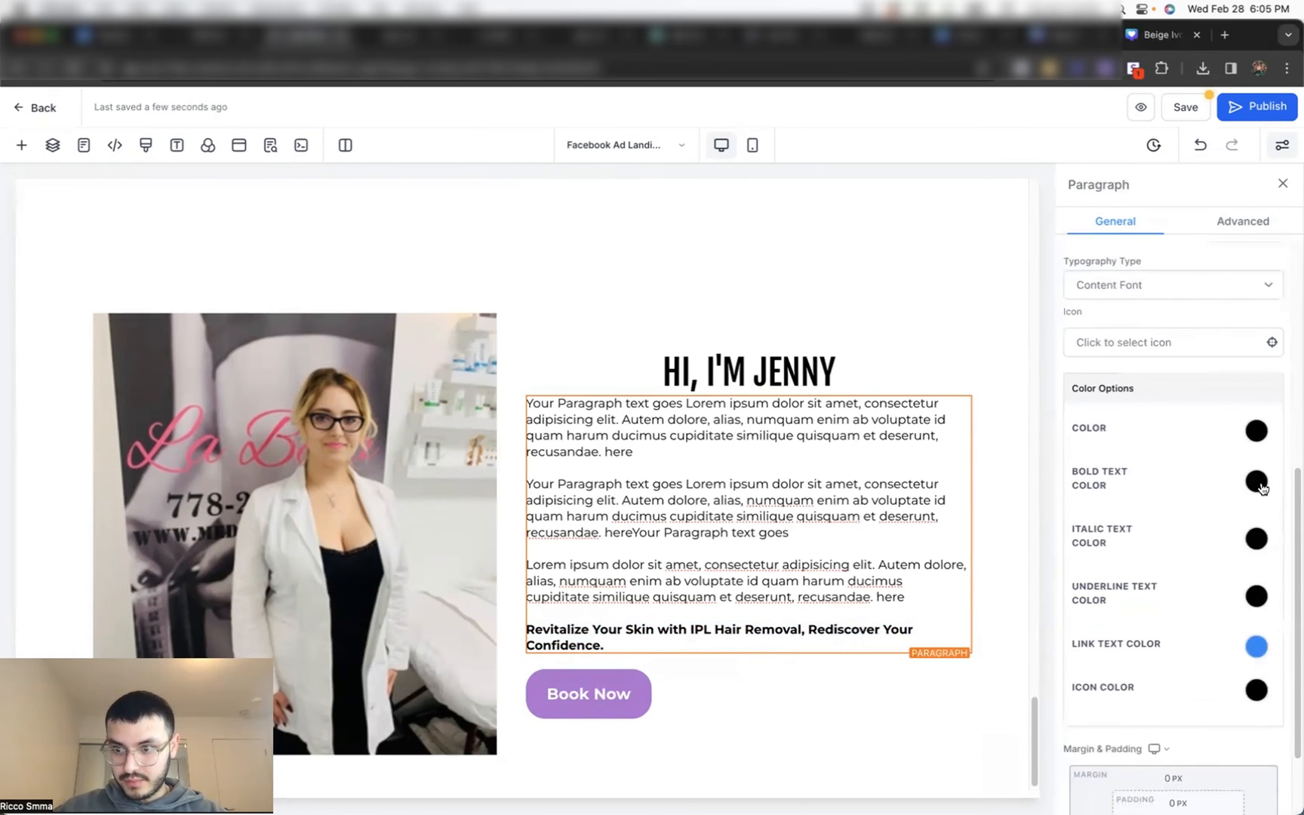
click(1257, 482)
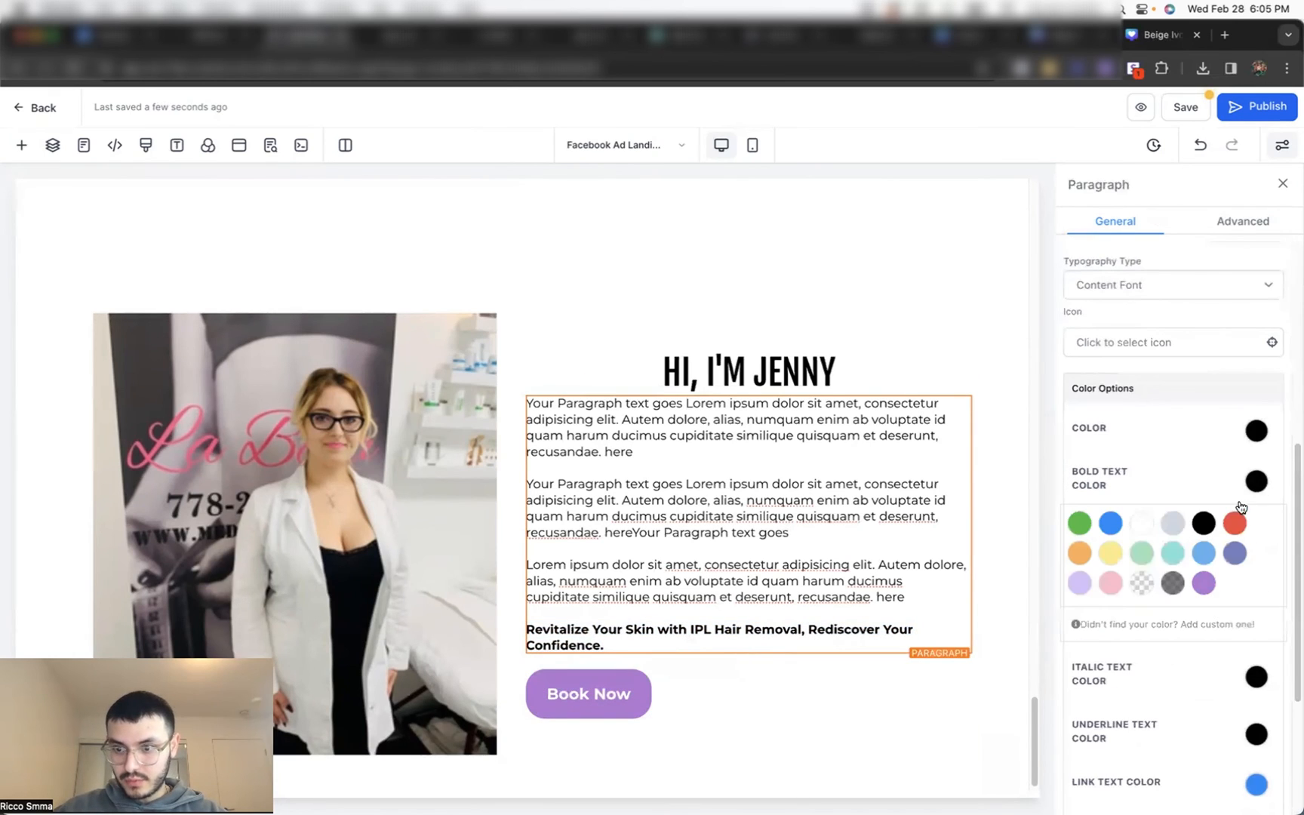
click(1208, 587)
click(1209, 588)
click(707, 645)
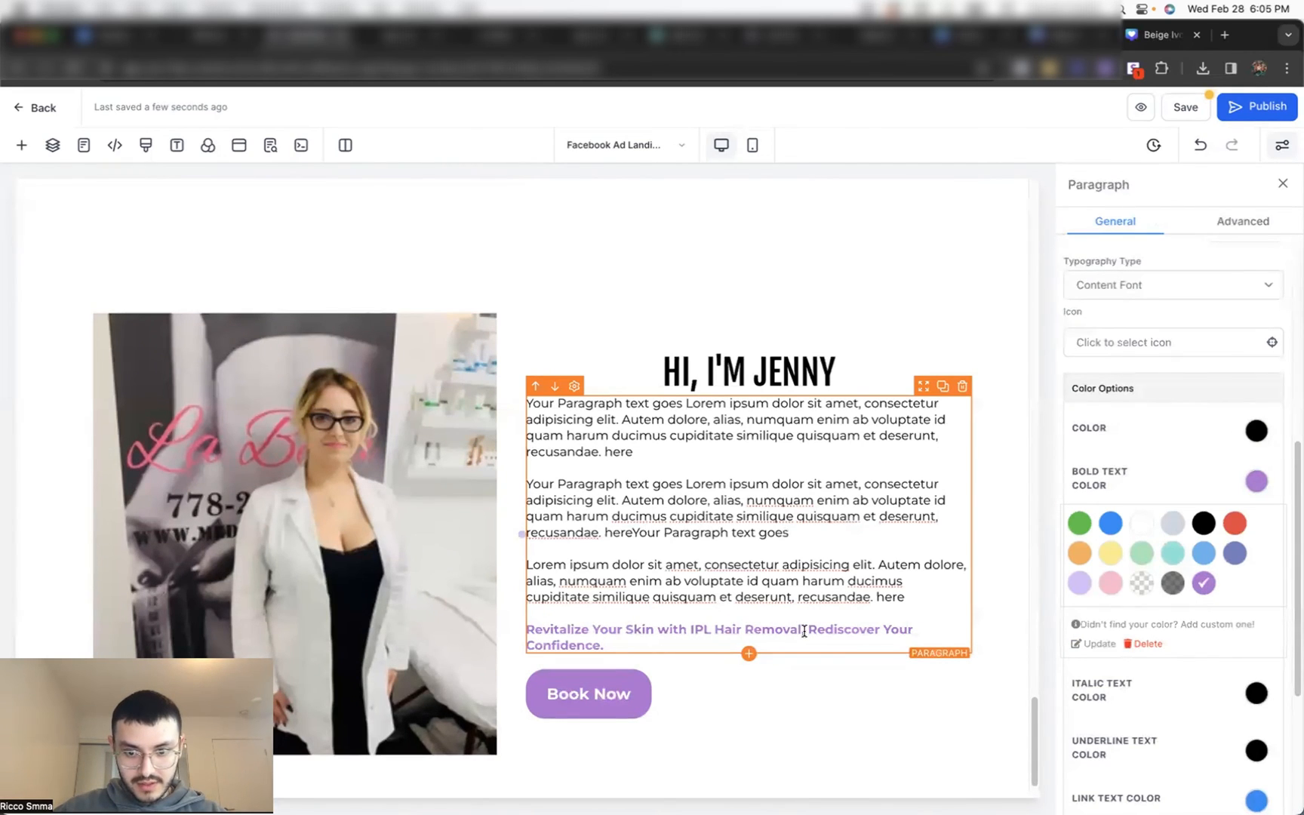
click(568, 382)
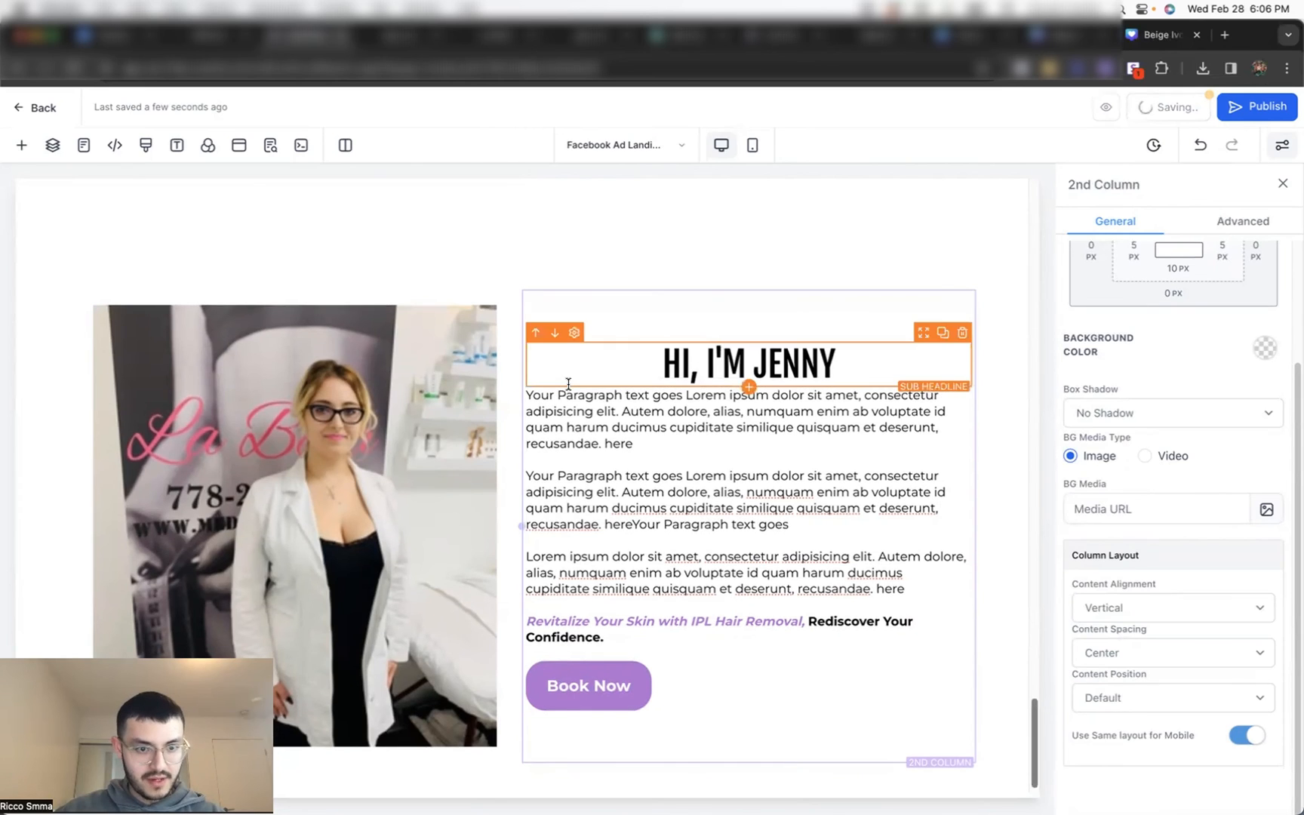
Step: Set the practitioner photo's width to 400 px
click(350, 463)
click(1121, 521)
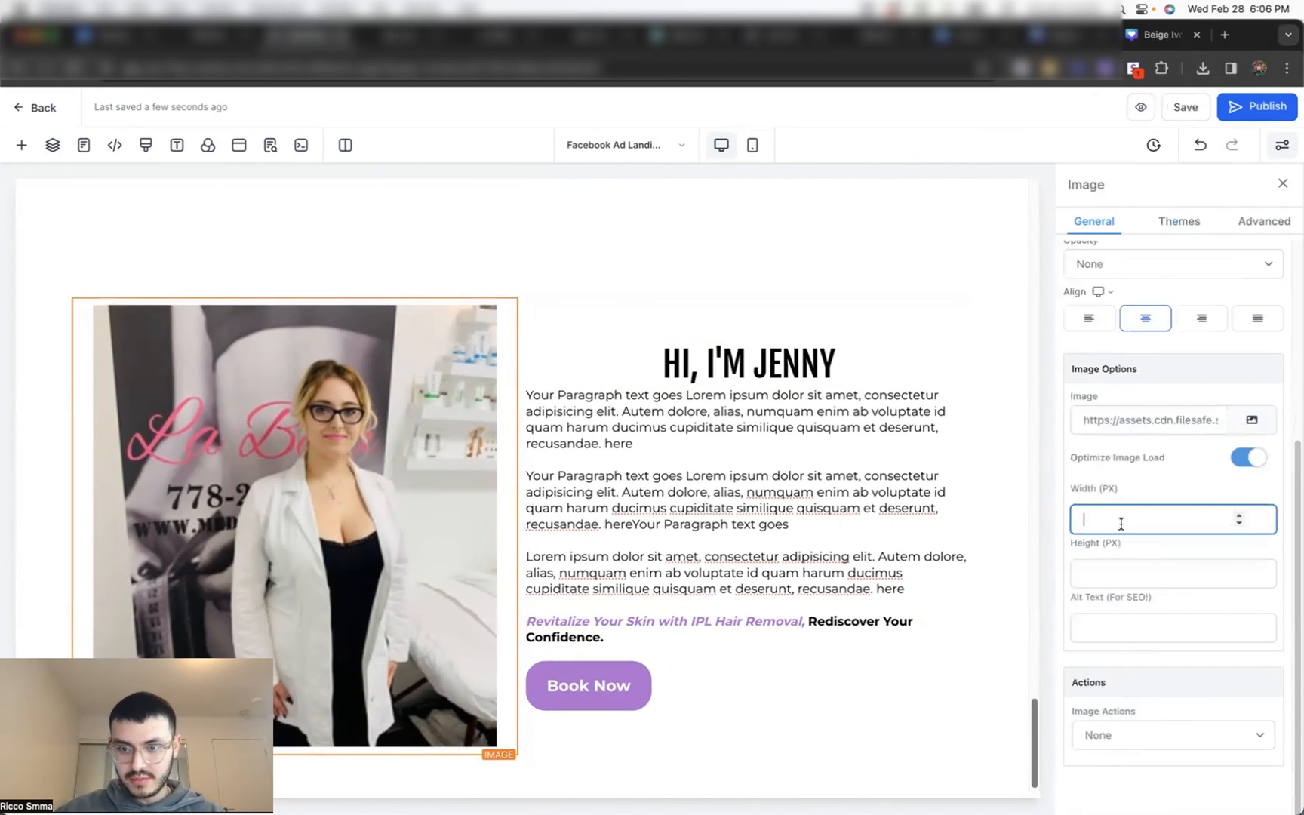
text(400)
Step: Add a full-width section below the practitioner's section and place a three-column row in it
click(524, 785)
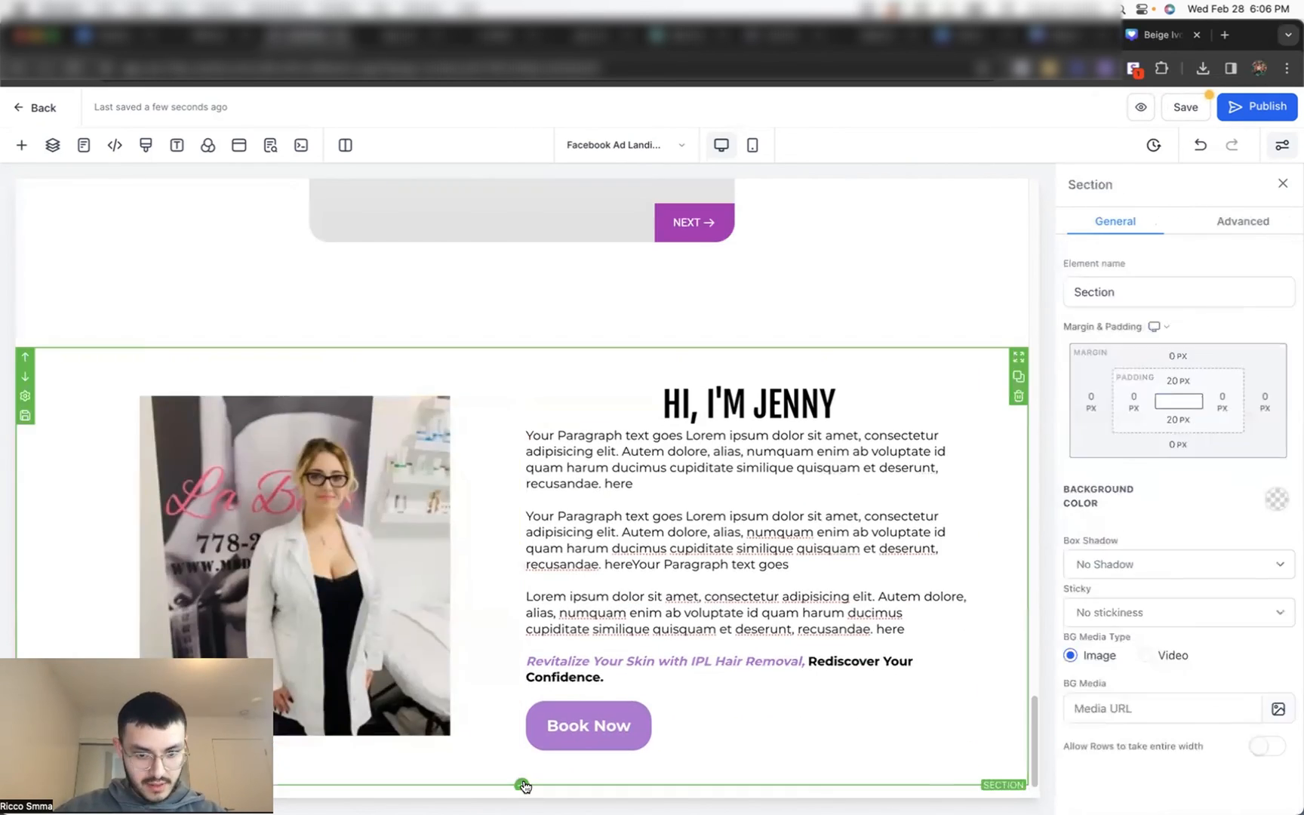
click(256, 275)
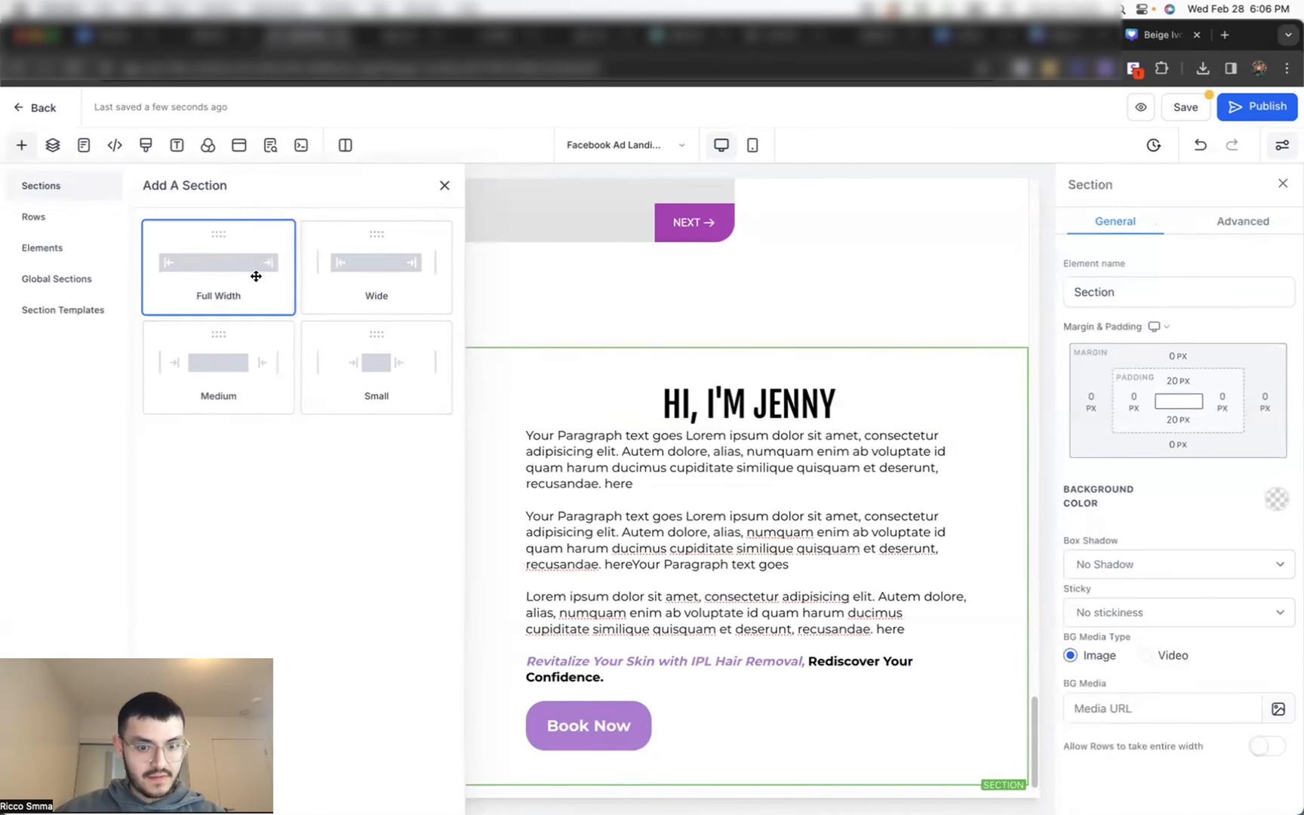
scroll(474, 469, down, 2)
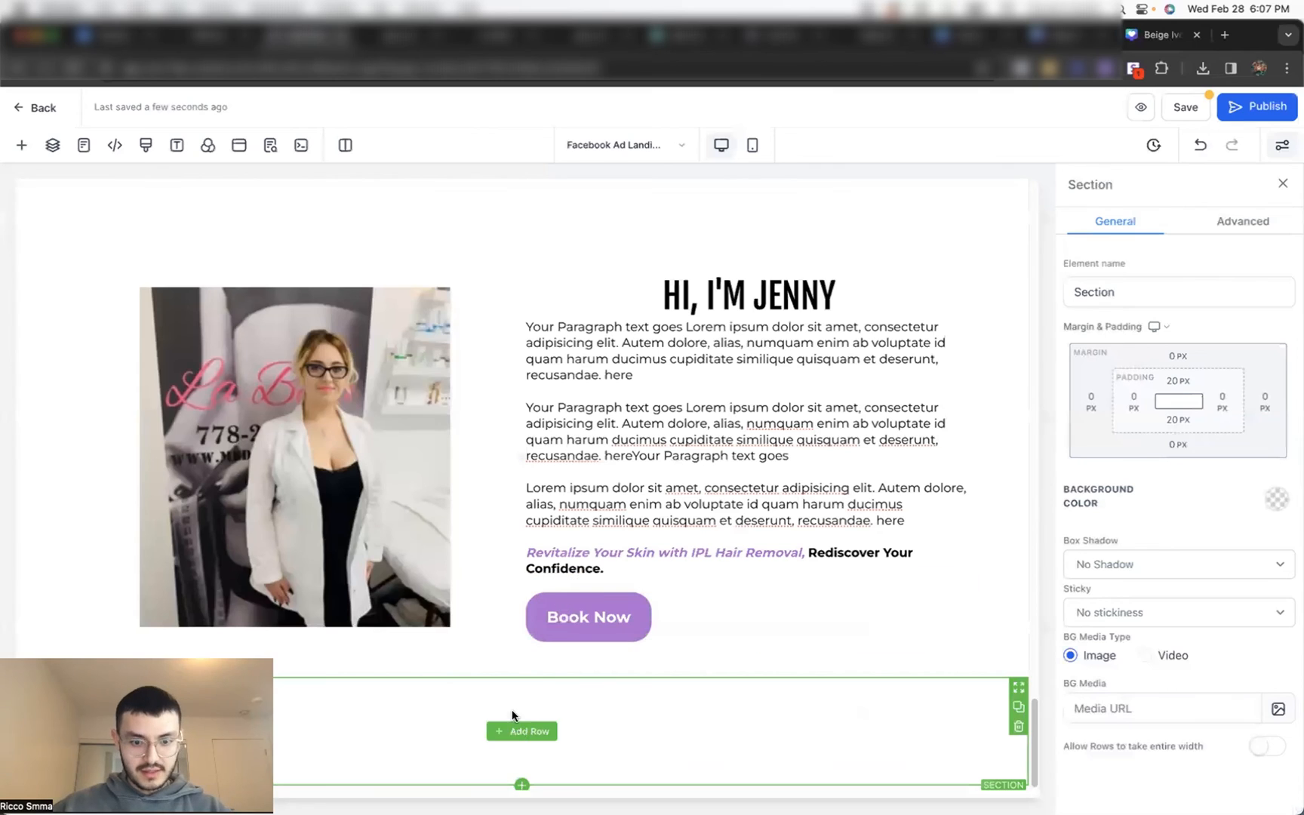
click(519, 733)
click(250, 385)
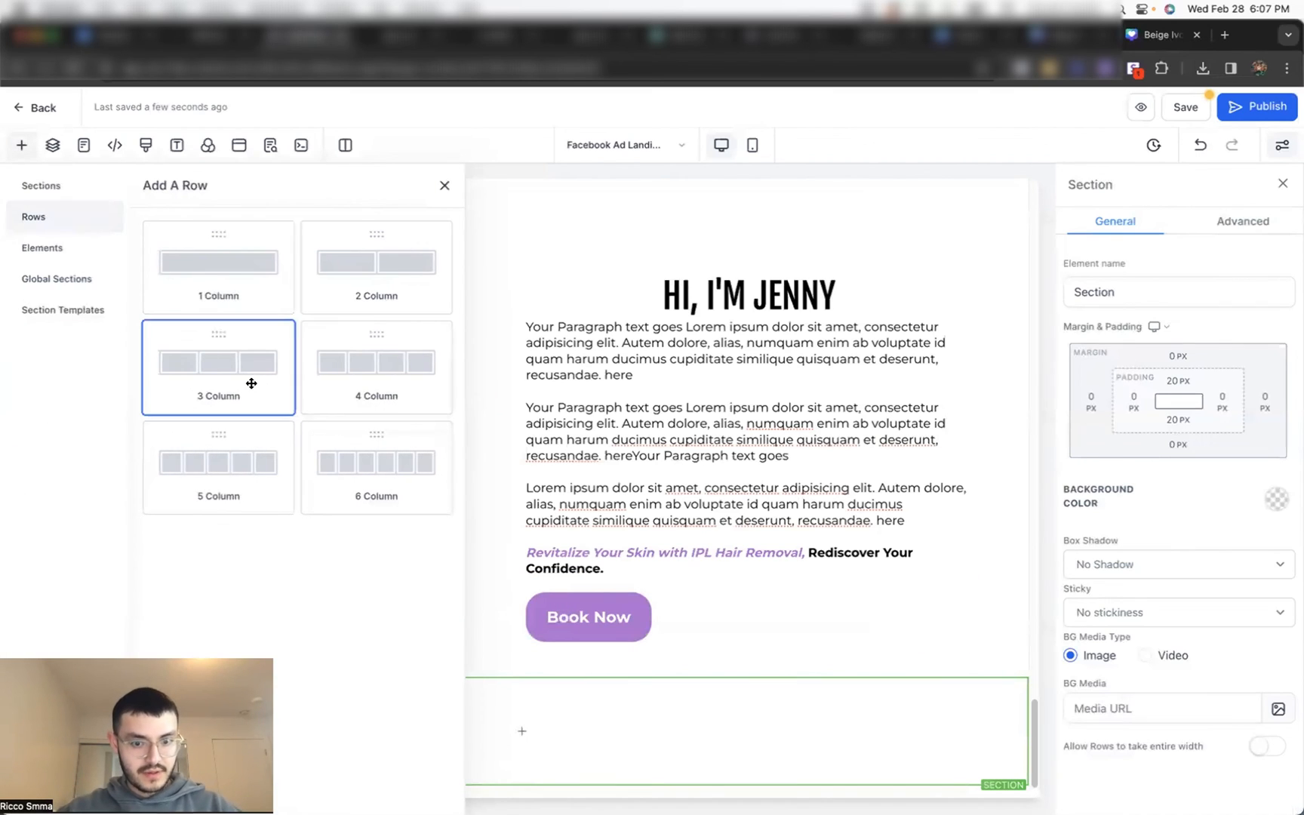
scroll(805, 703, down, 1)
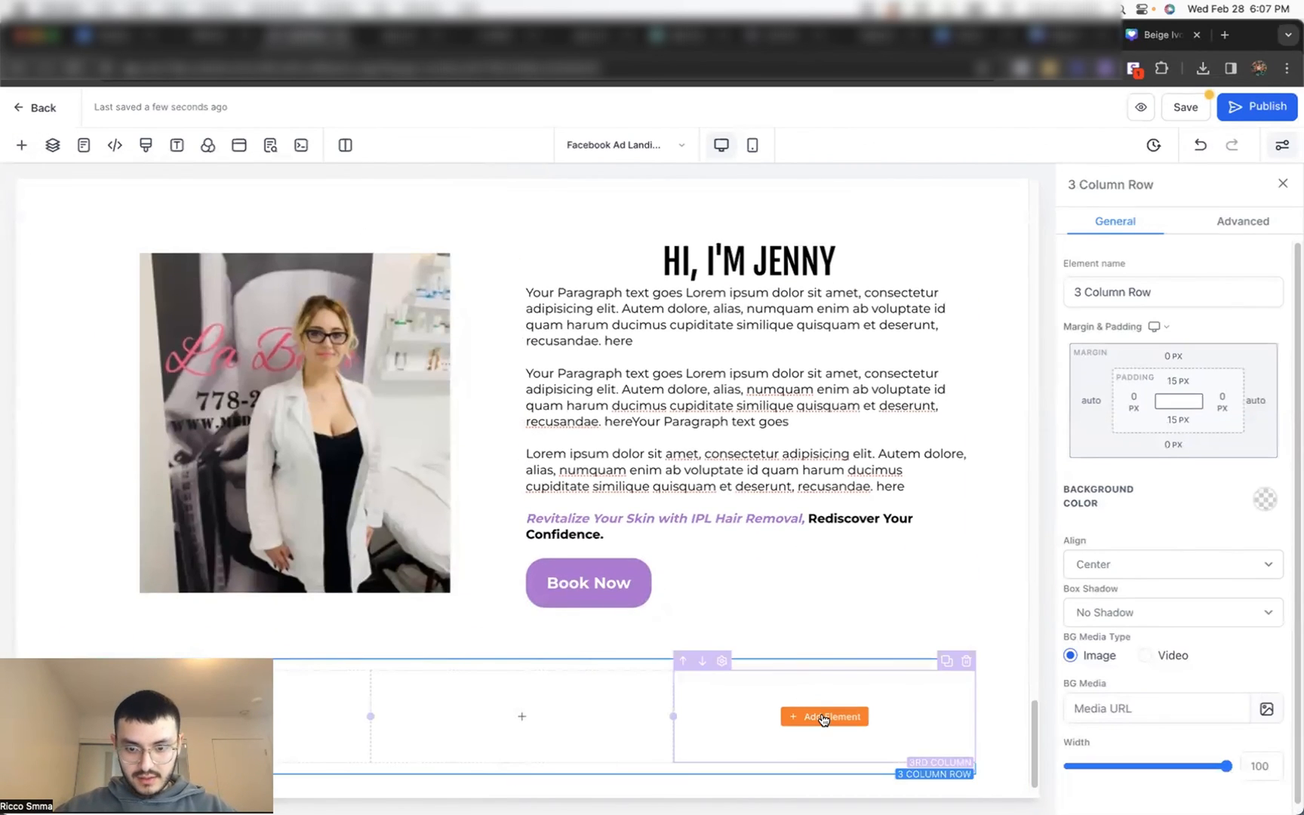
Step: Add a sub-headline to the third column and enter the spa's street address, city, phone number and e-mail on separate lines
click(823, 717)
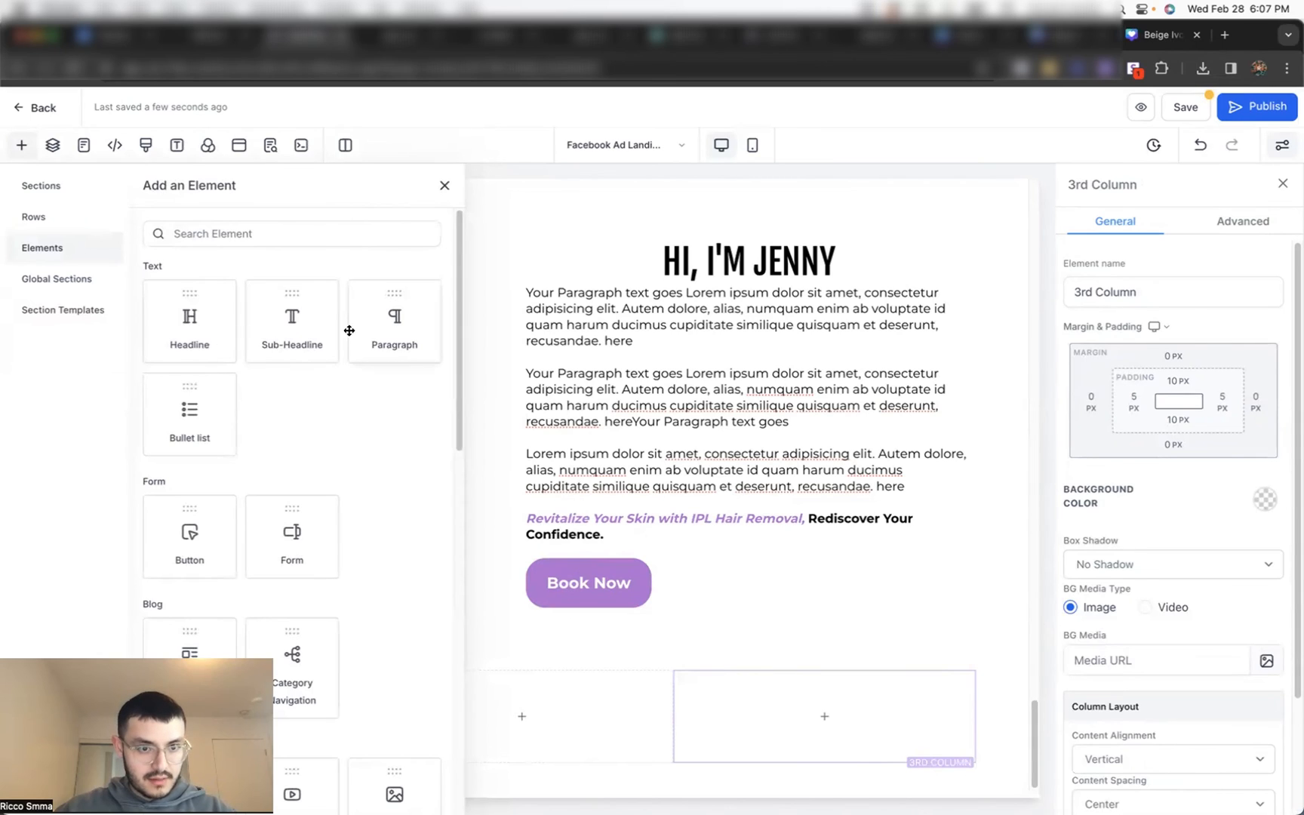
click(294, 338)
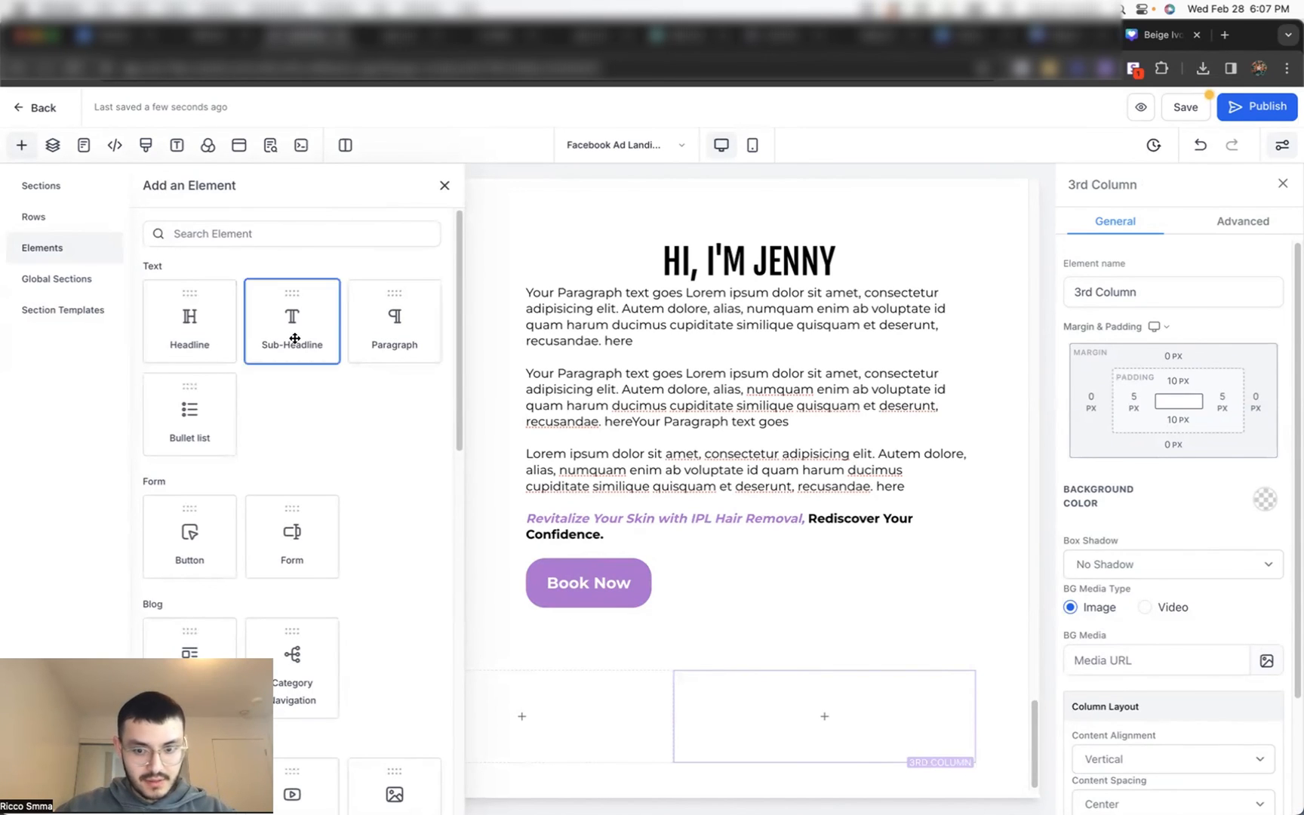
double_click(840, 715)
triple_click(840, 716)
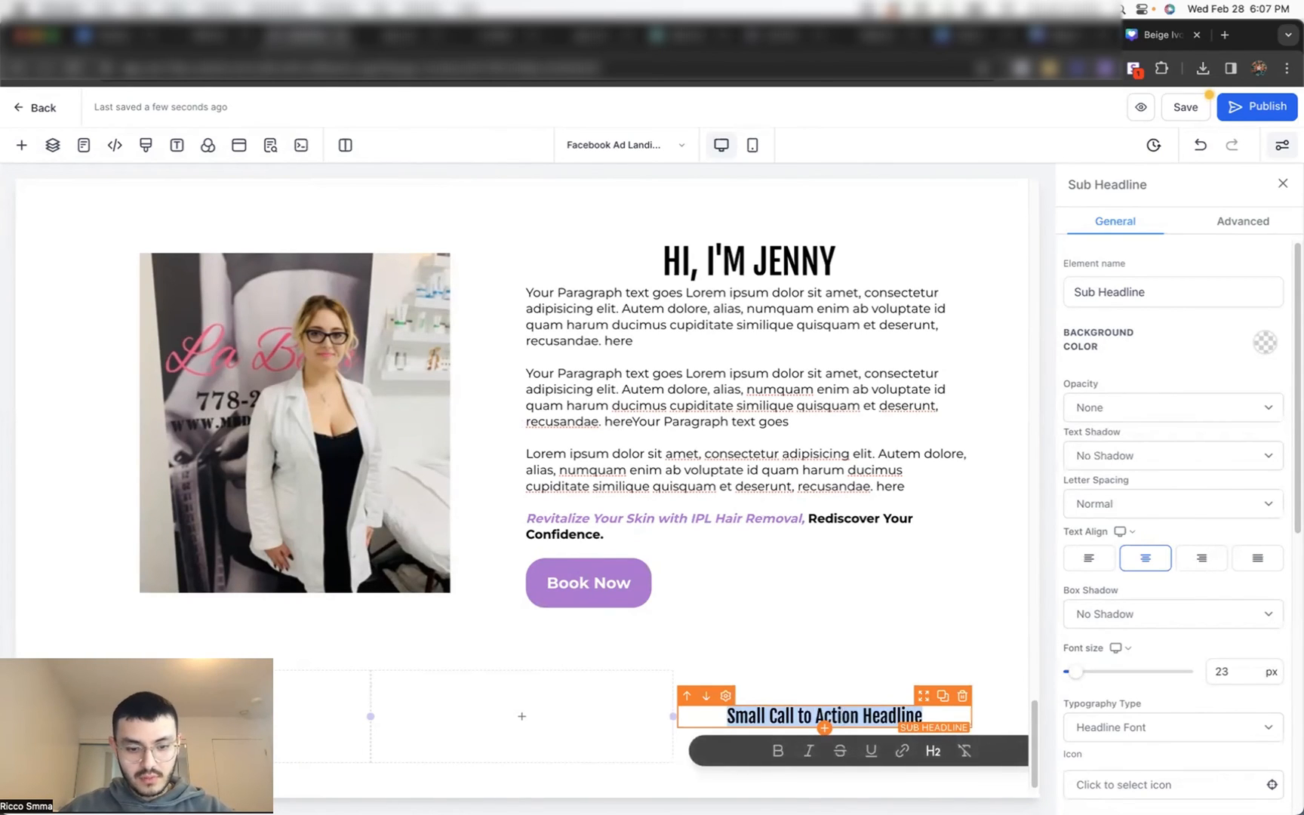
text(123 Pine S)
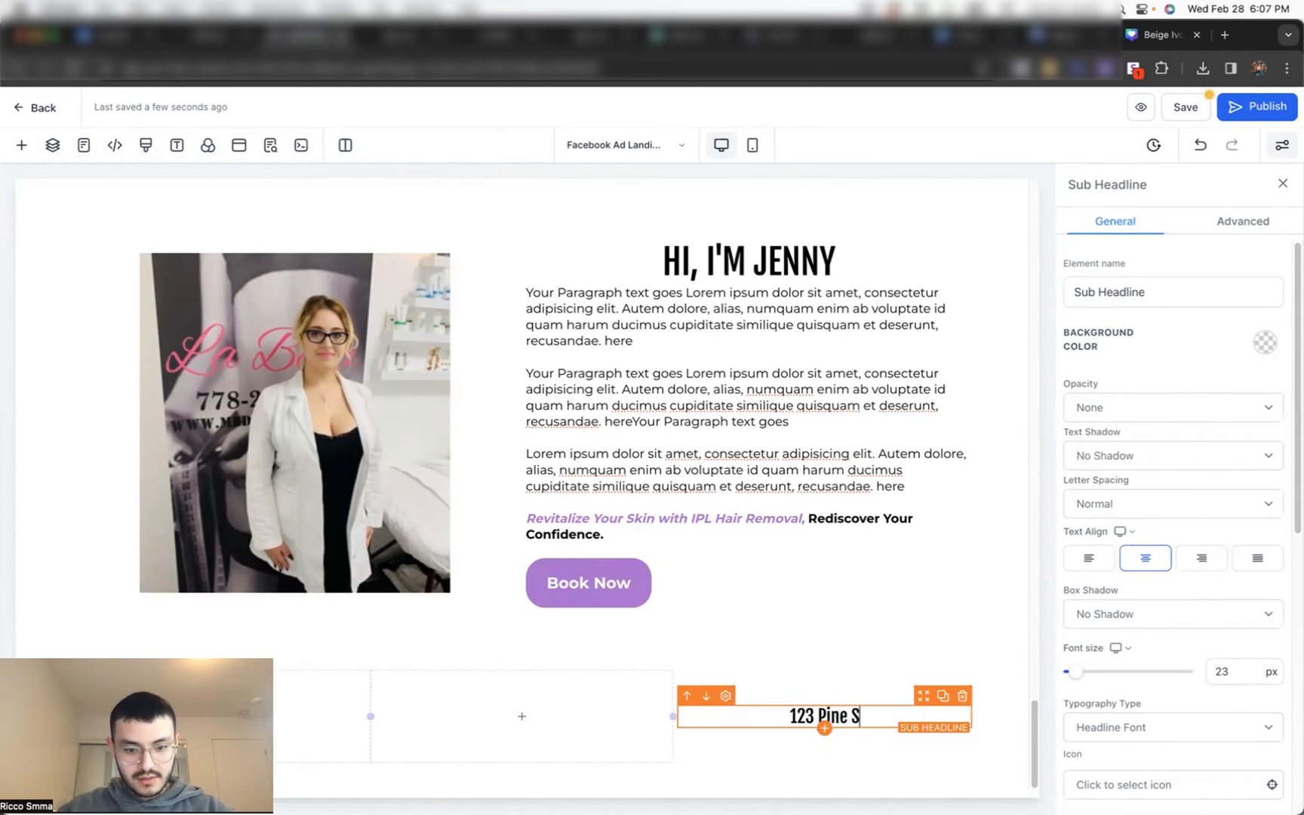
text(treet)
key(super+v)
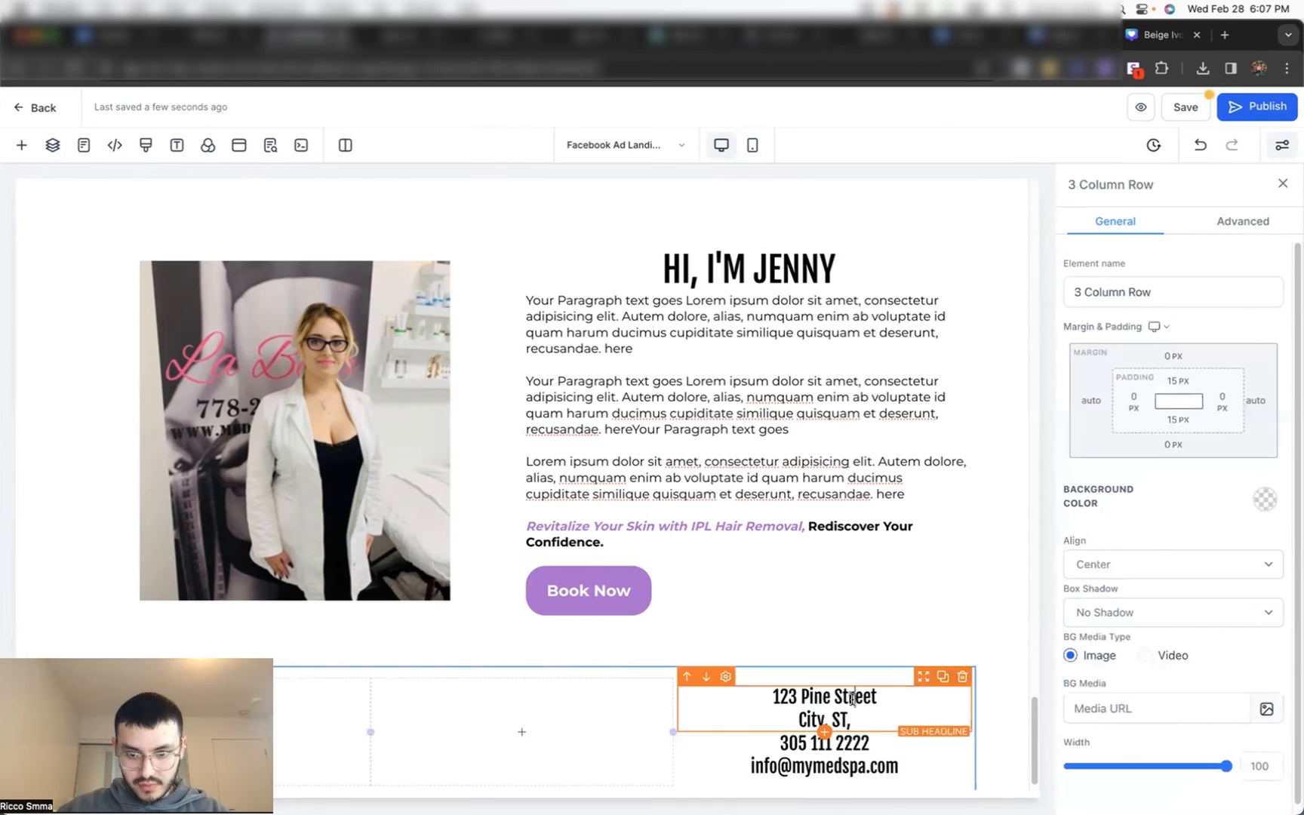
Step: Set the contact lines in the third column to the Content Font typography and a 14 px font size
click(853, 698)
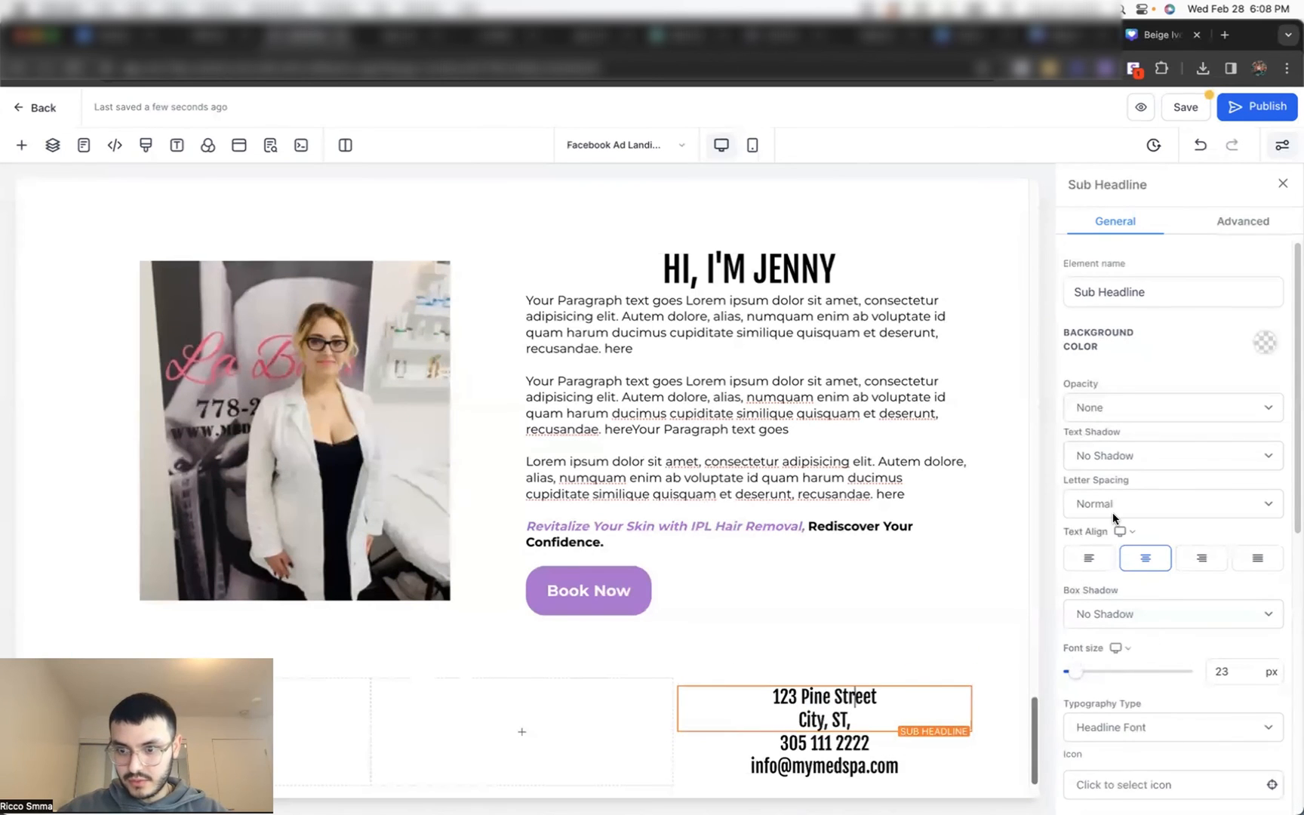
scroll(1127, 641, down, 3)
click(1125, 584)
click(1124, 601)
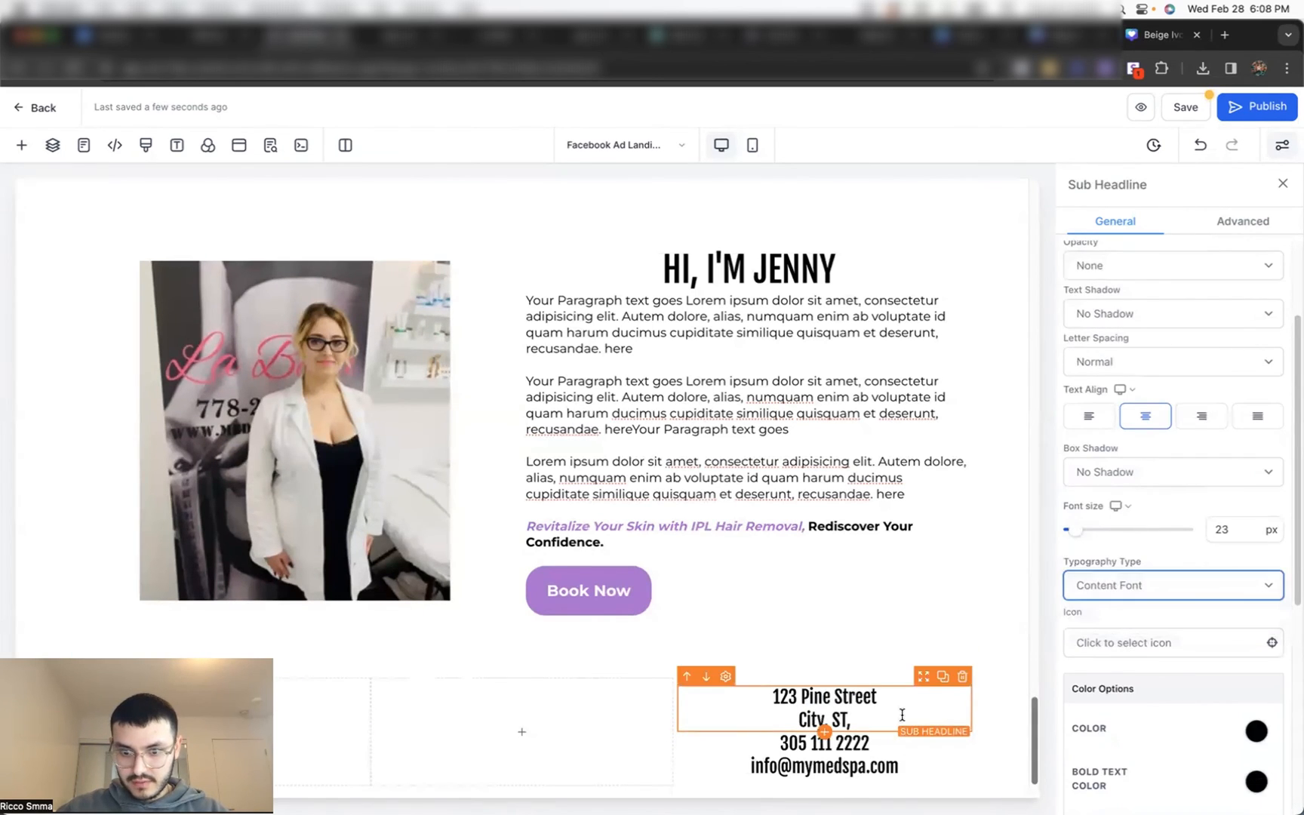
scroll(1145, 742, down, 6)
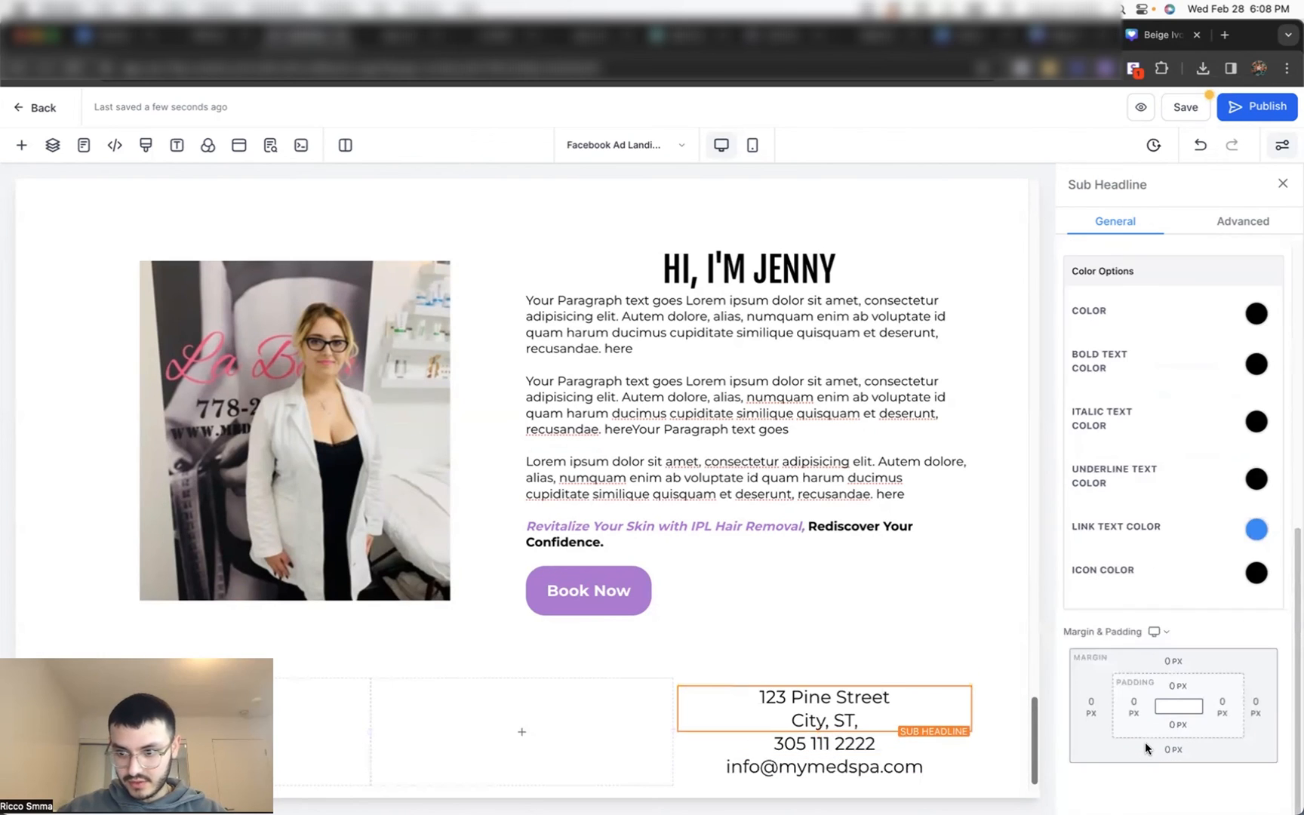
scroll(1145, 742, up, 5)
double_click(1216, 417)
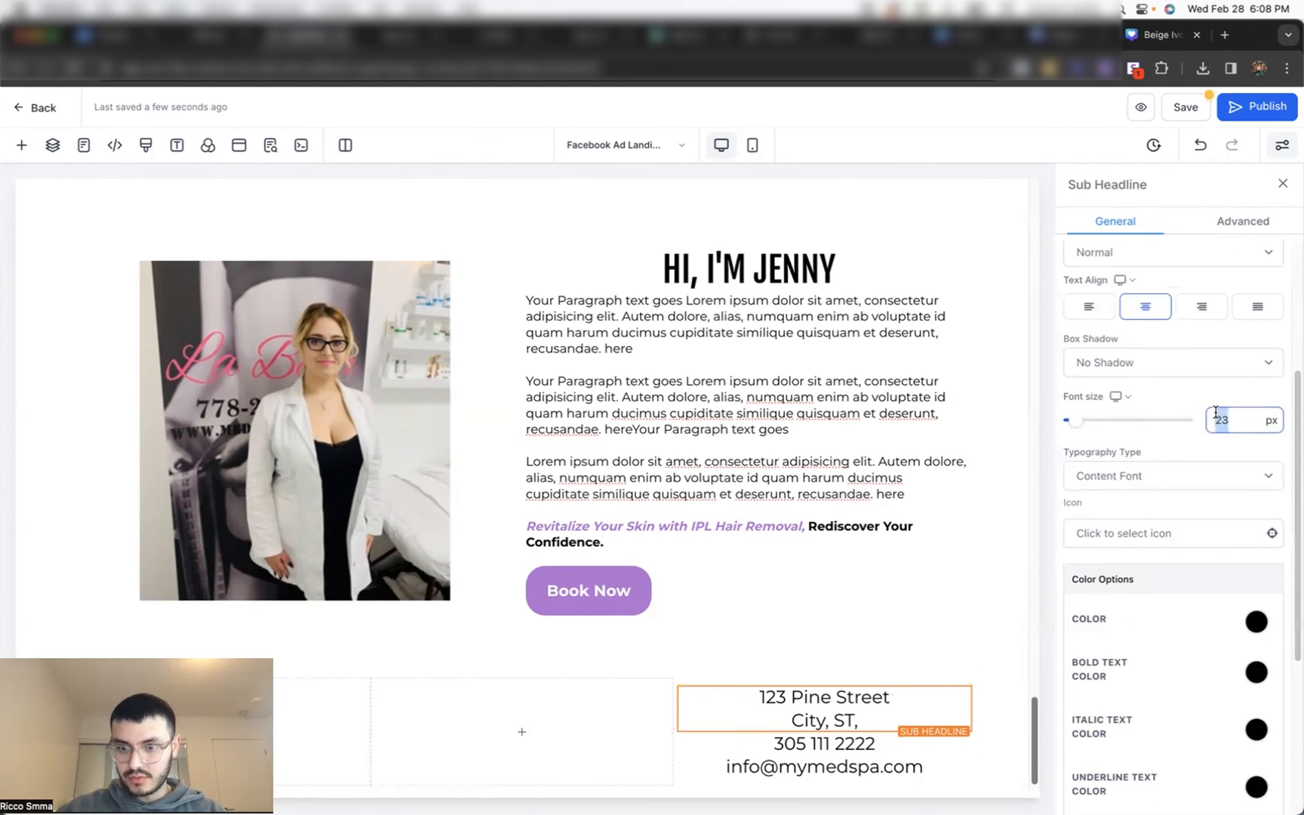
text(14)
Step: Add an image element to the row's first column and fill it with the La Bella logo from the media library
click(521, 731)
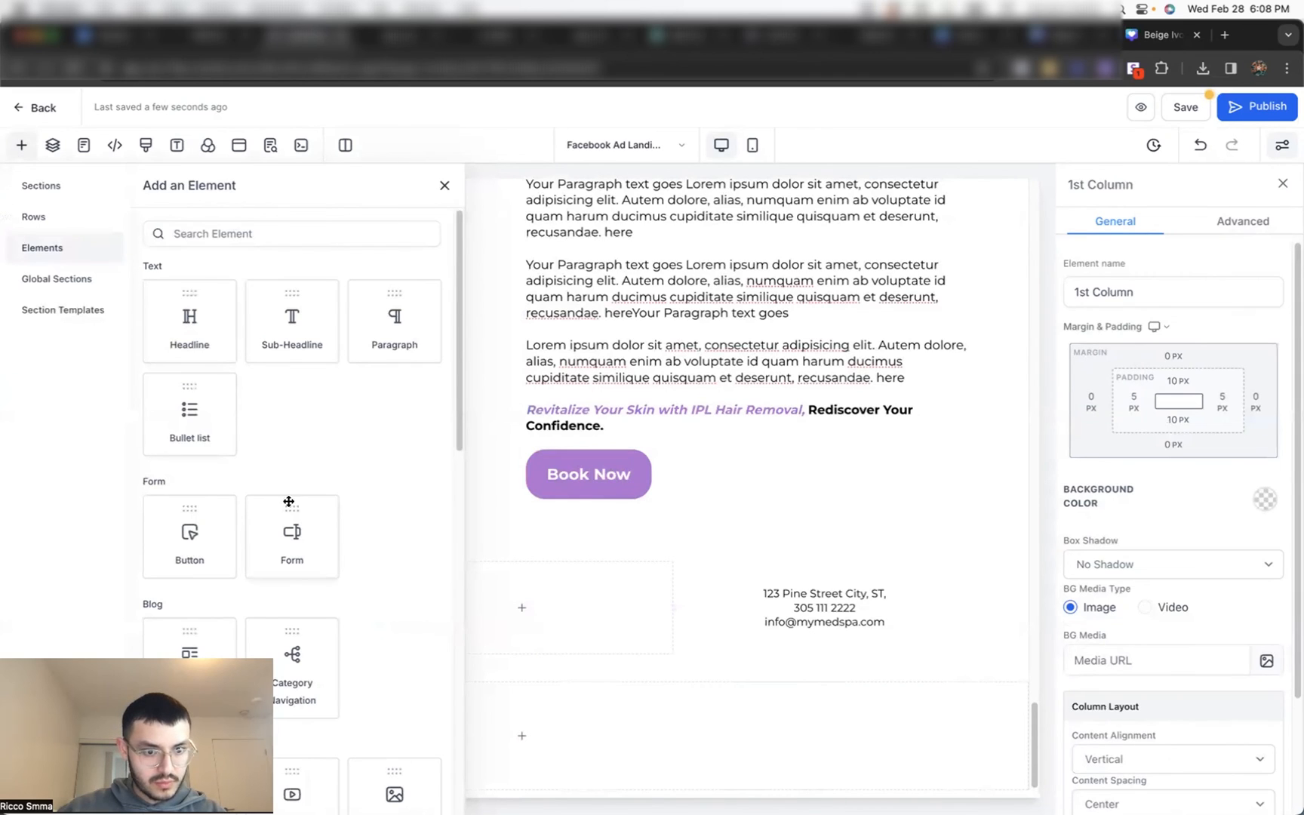
click(218, 236)
text(ima)
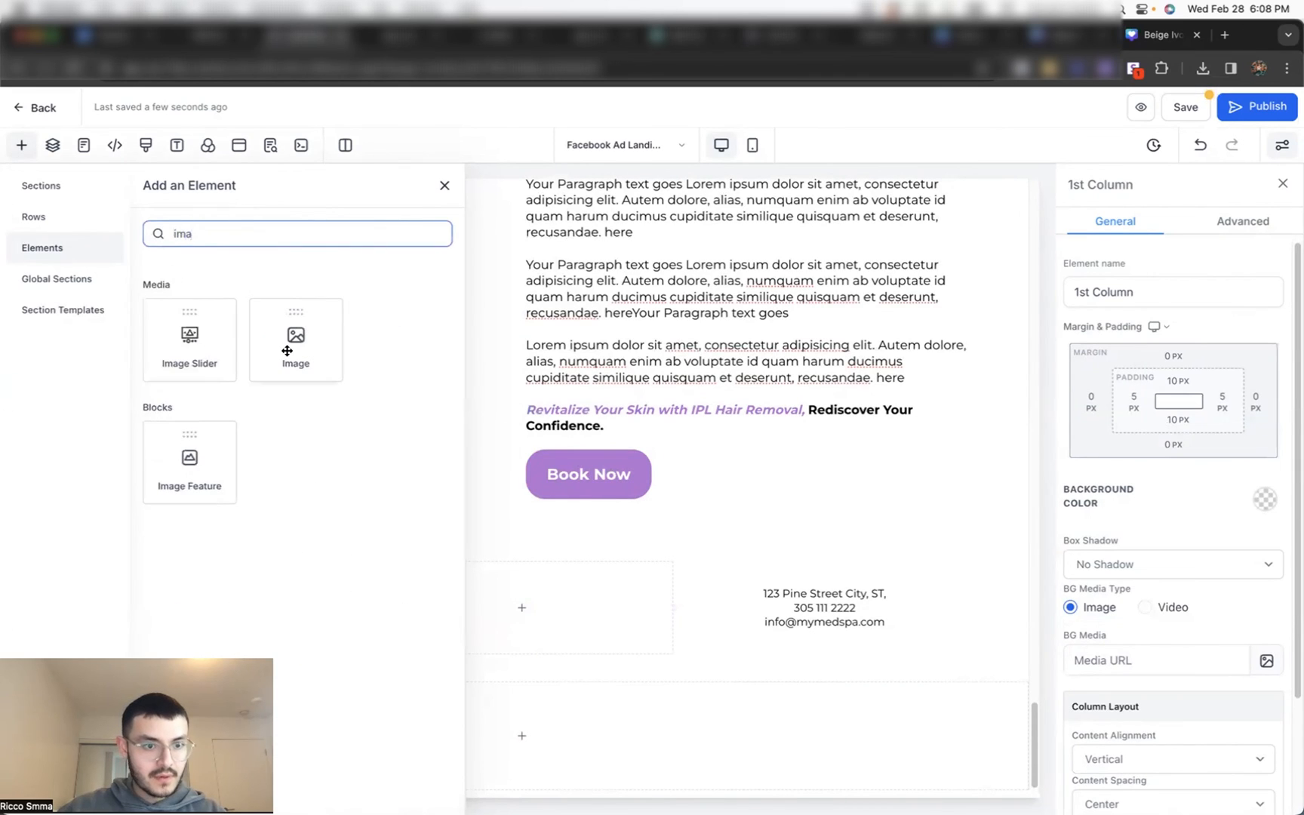
drag(287, 351, 320, 646)
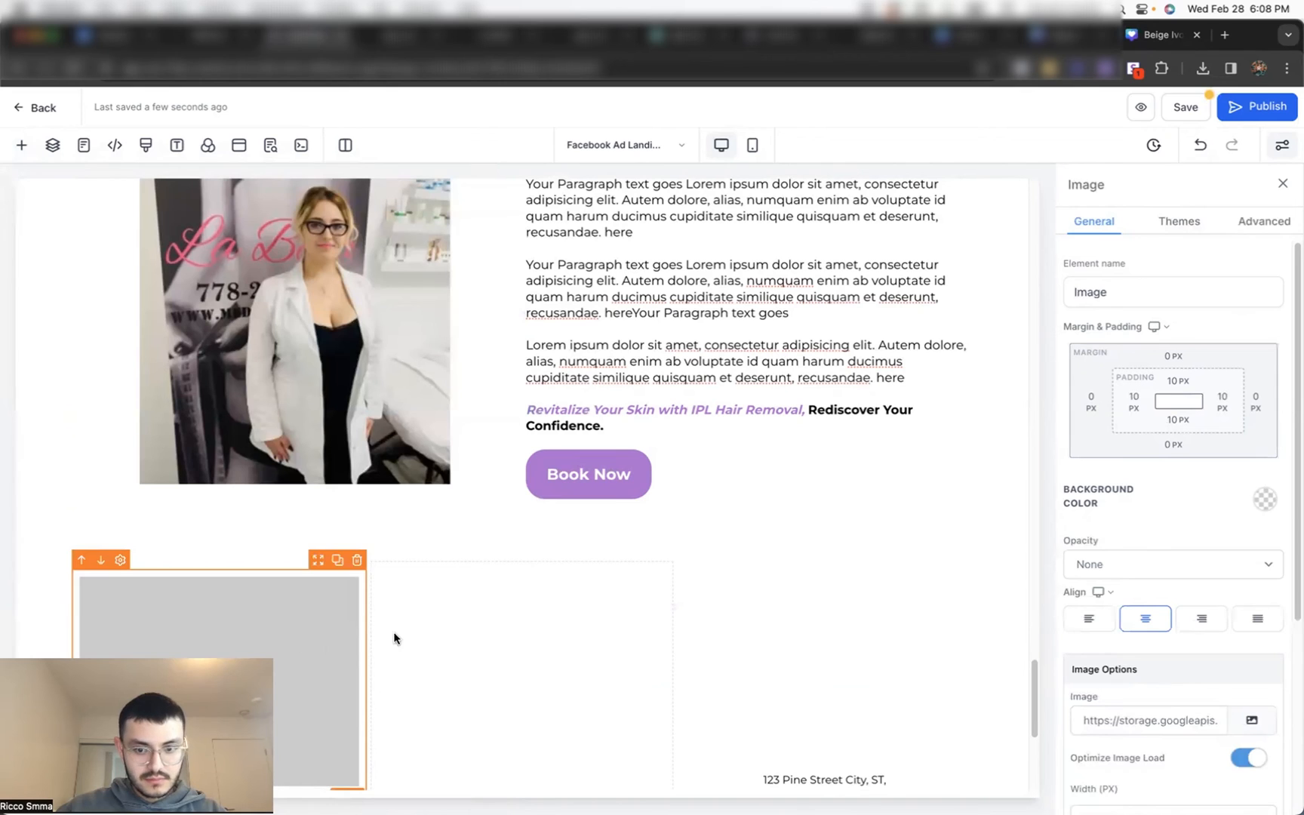
click(1251, 719)
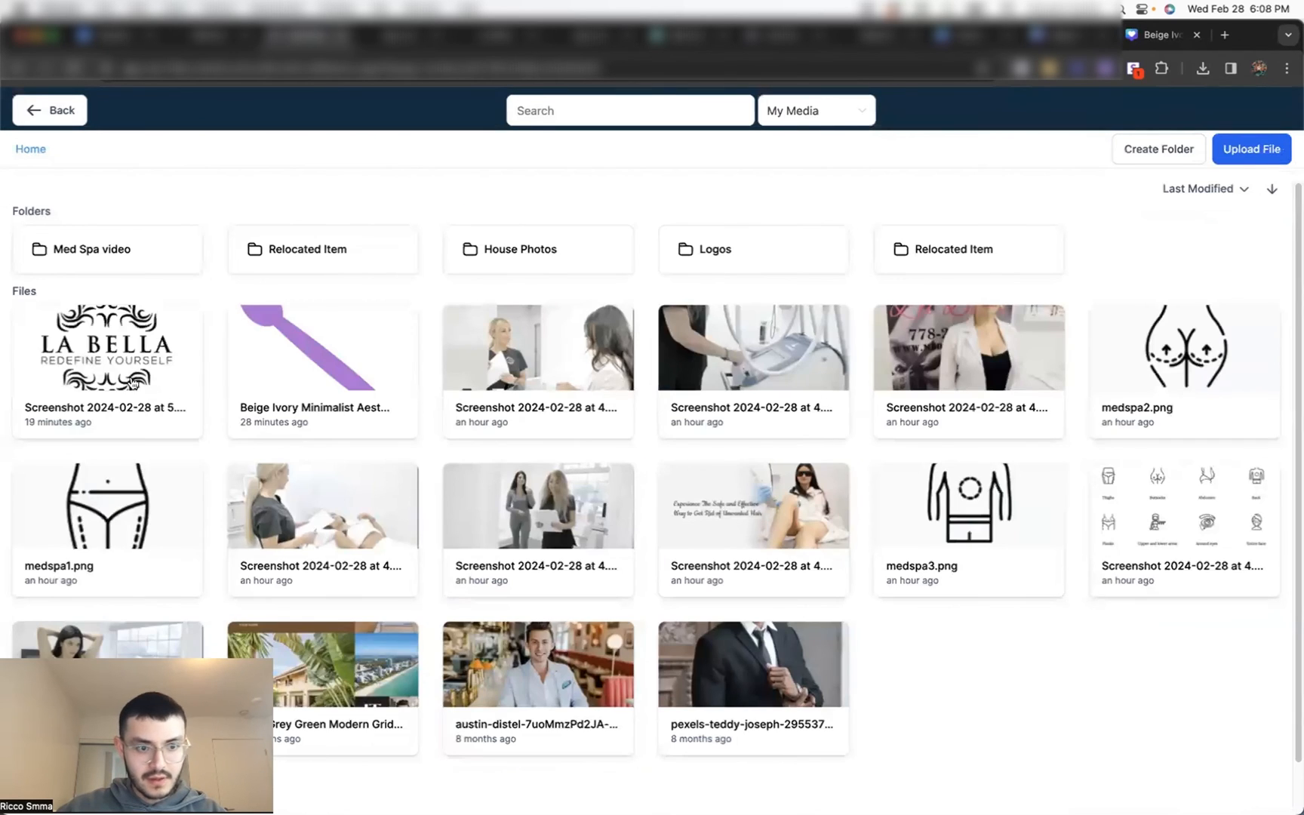
click(111, 378)
scroll(856, 694, down, 4)
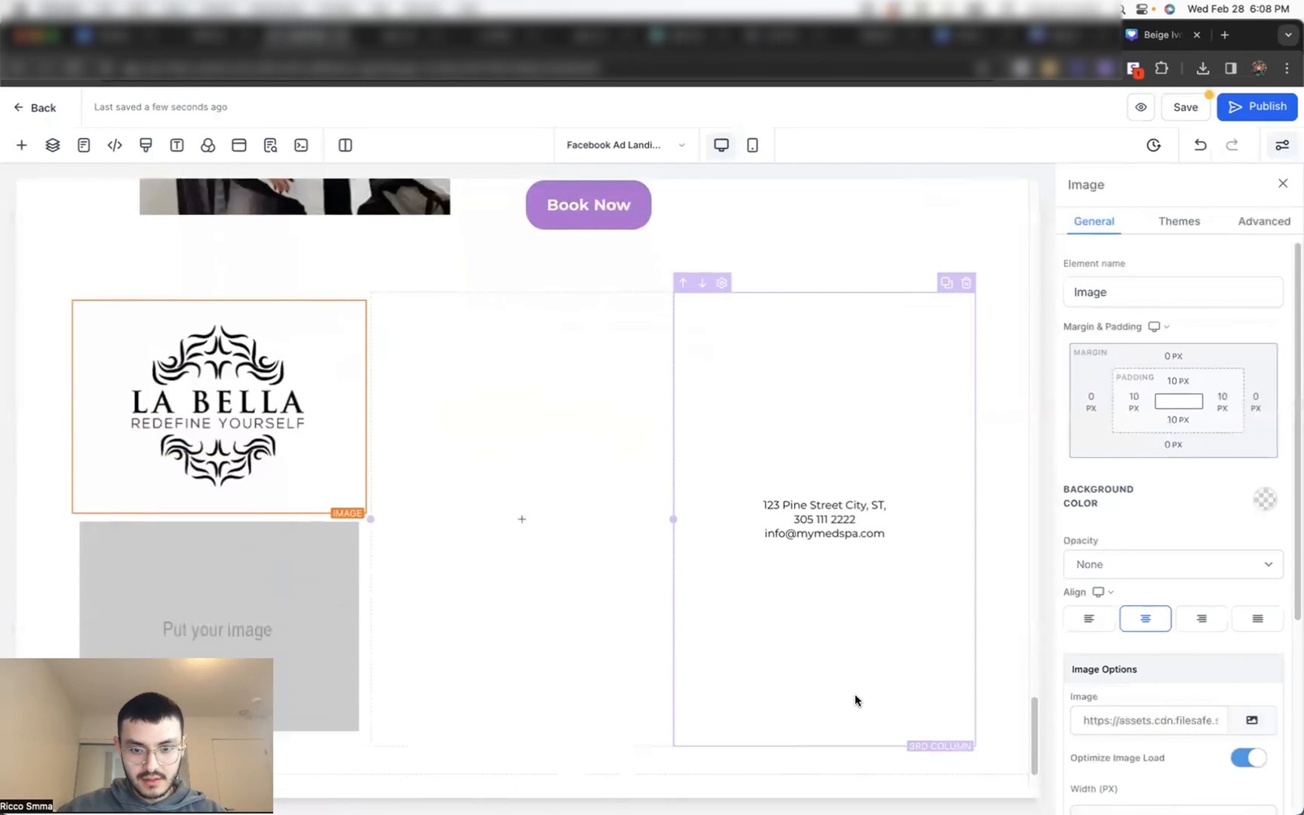
Step: Place the La Bella logo in the middle column at 200 px wide and move the address, phone and e-mail lines below it
click(355, 412)
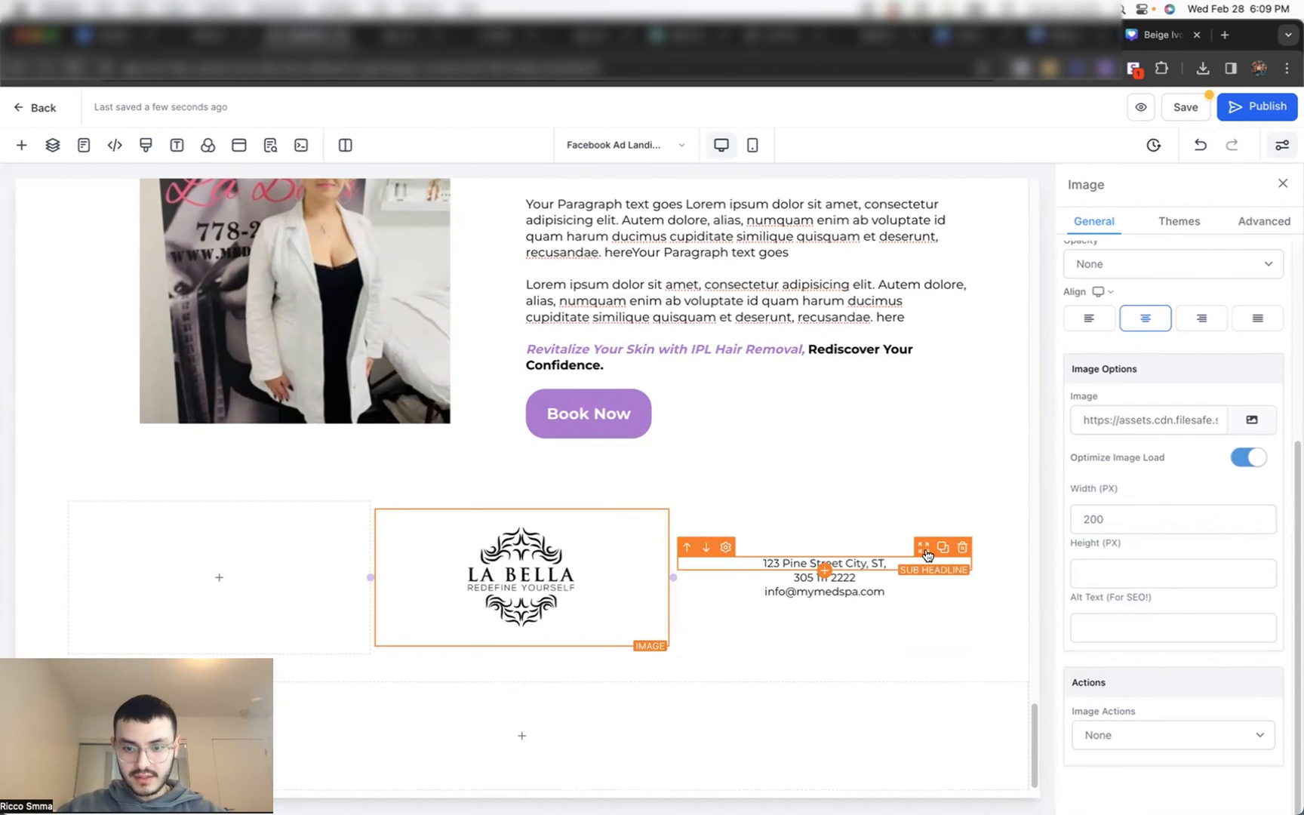
drag(927, 555, 682, 621)
click(935, 557)
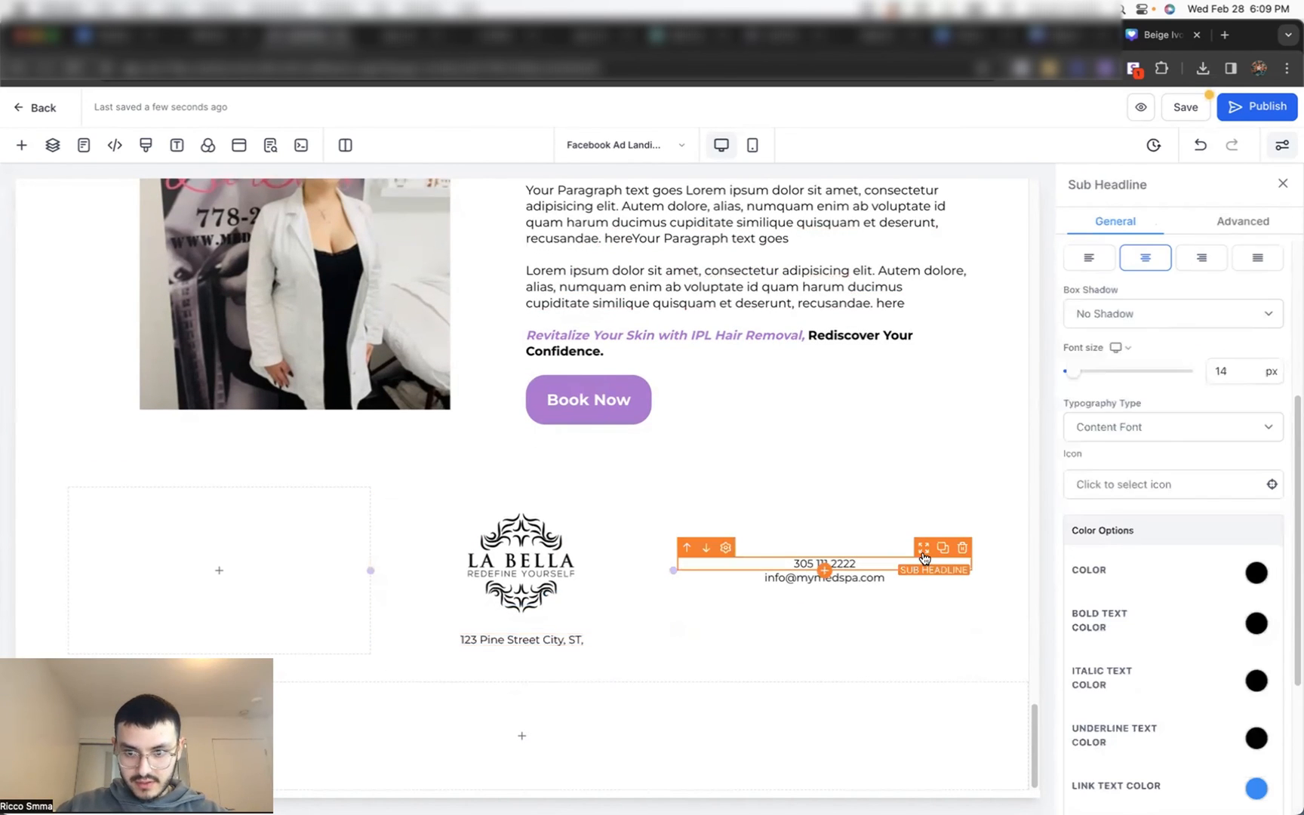
drag(925, 560, 619, 647)
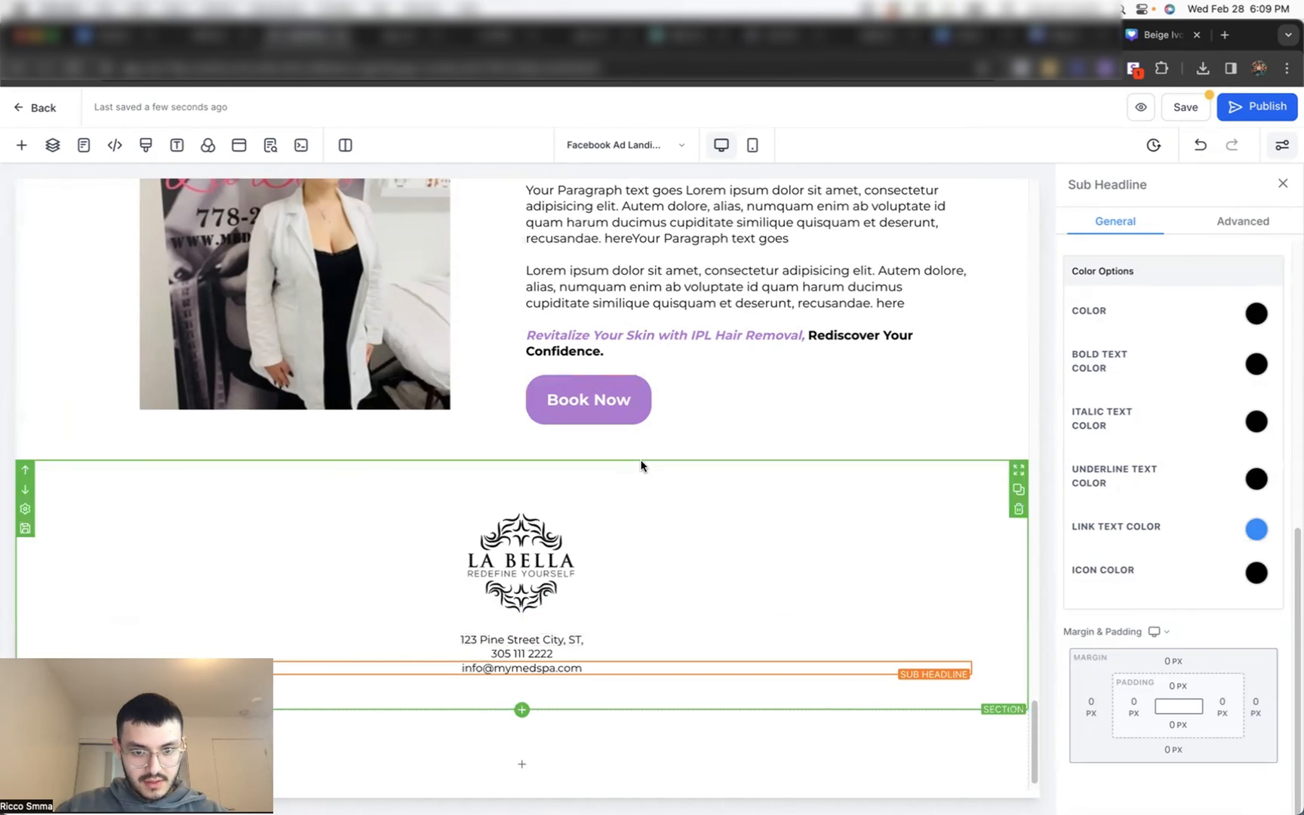
Step: Reduce the footer logo's width to 150 px
click(883, 553)
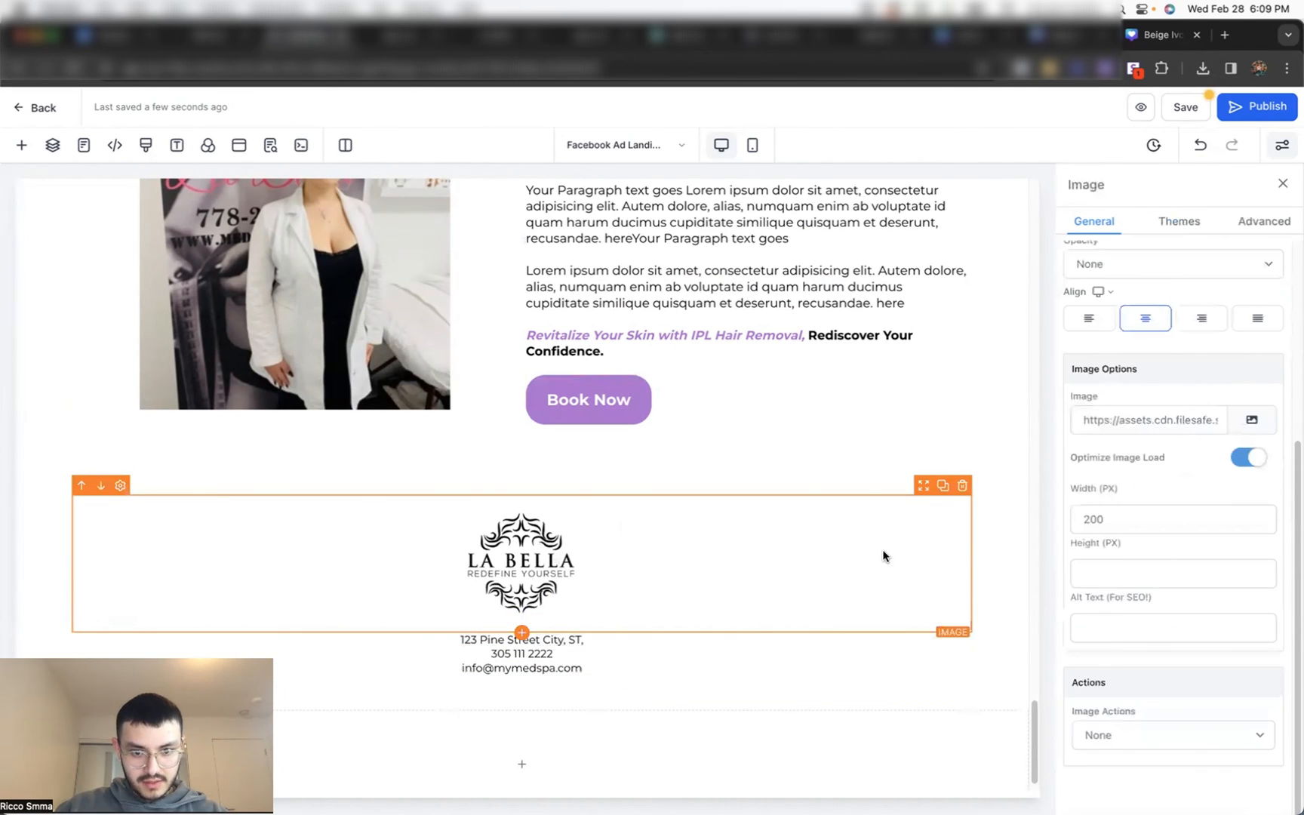
click(1129, 518)
key(BackSpace)
key(BackSpace)
key(BackSpace)
text(150)
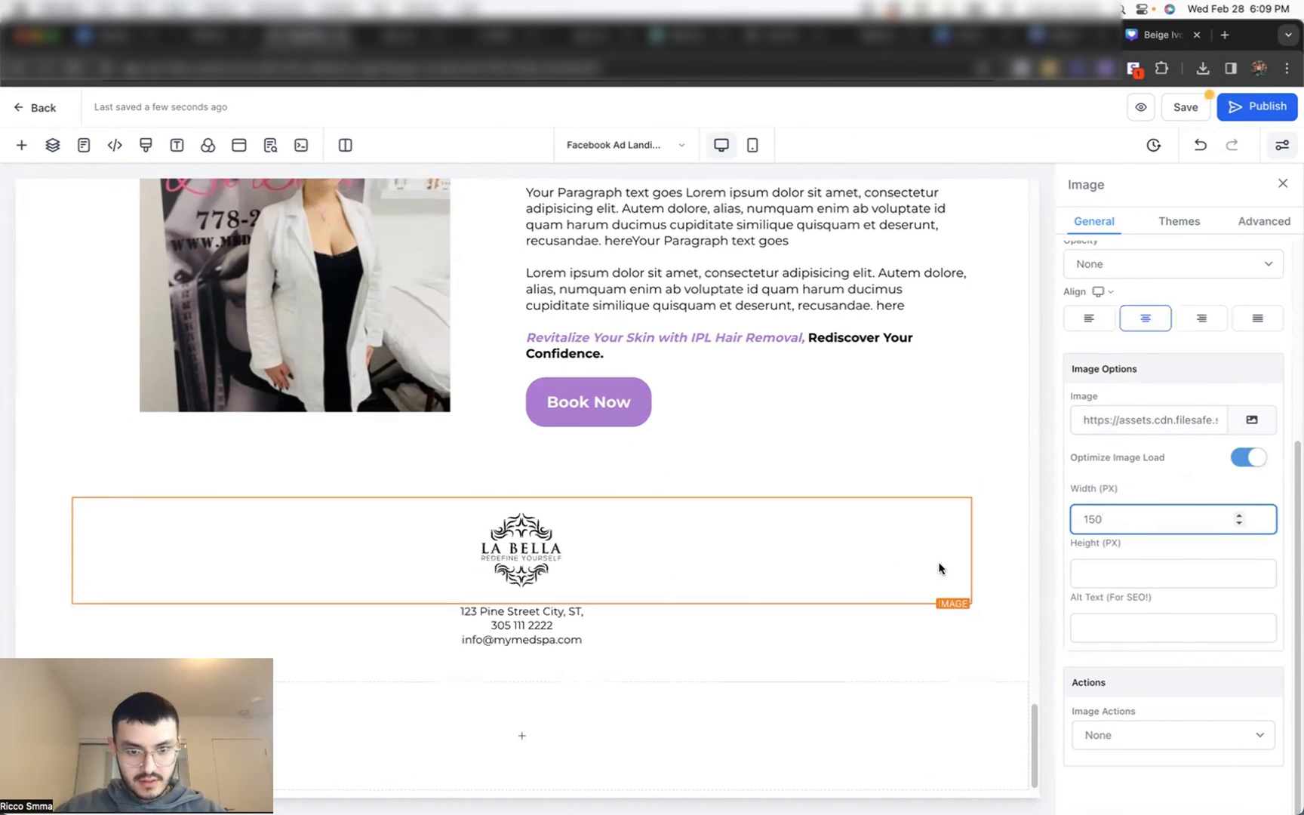
Step: Set the practitioner section's bottom padding to 100 px and save the page
click(890, 442)
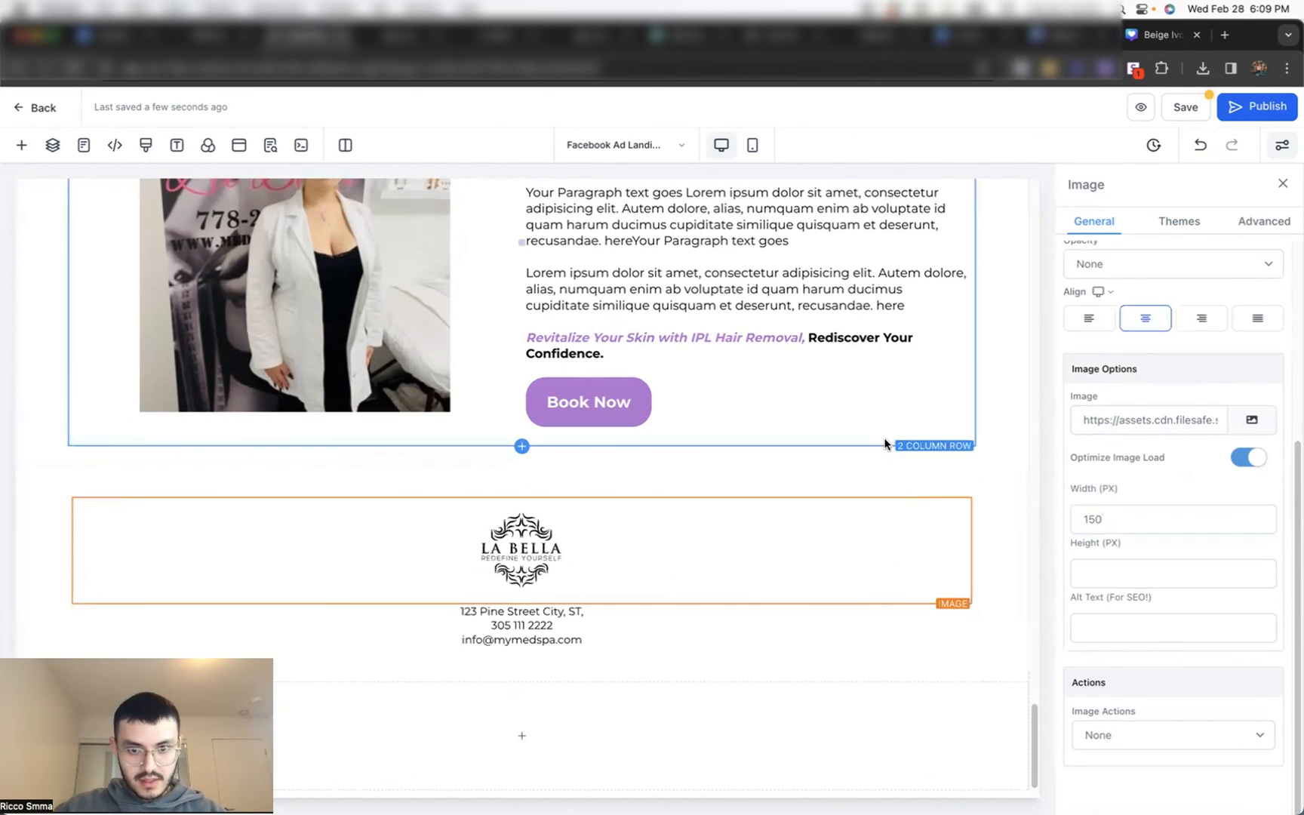
click(1190, 115)
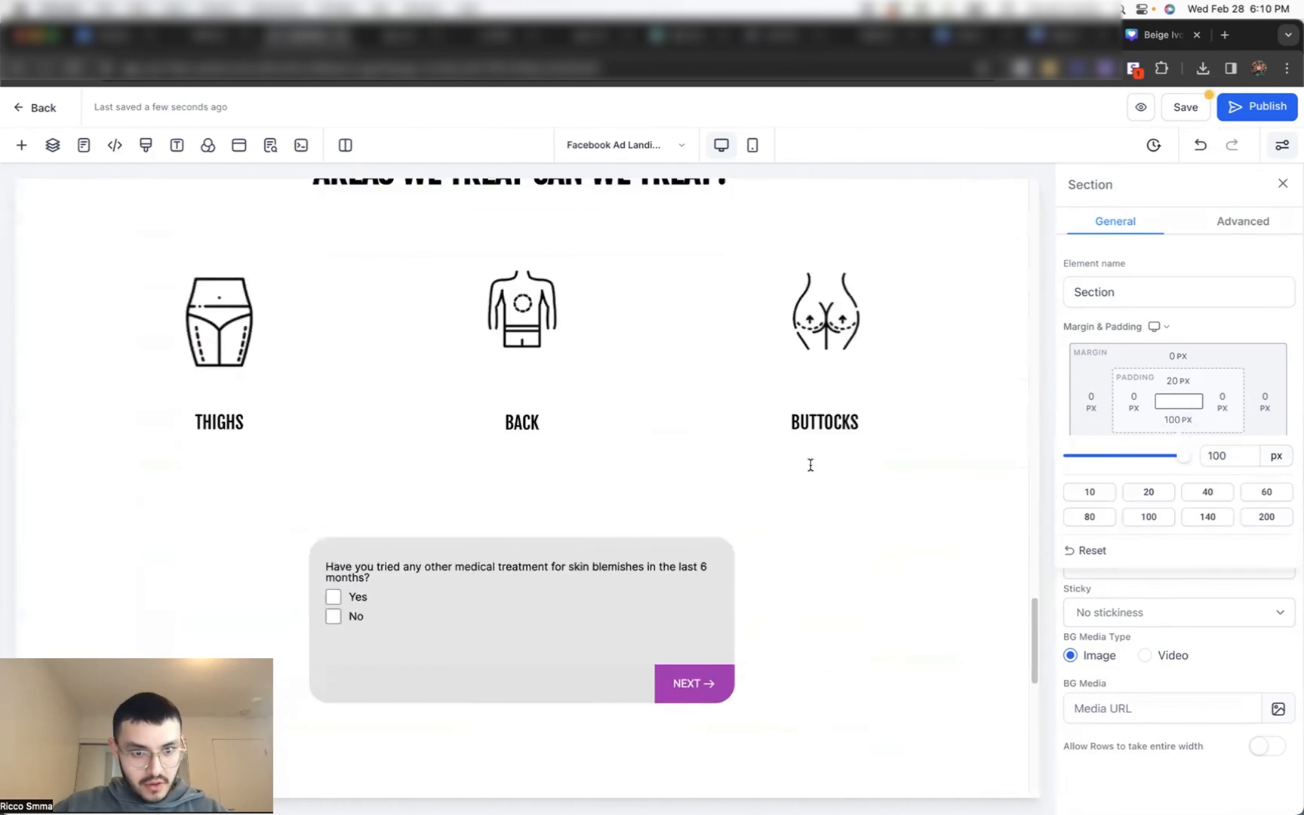
scroll(811, 465, up, 5)
scroll(810, 465, up, 10)
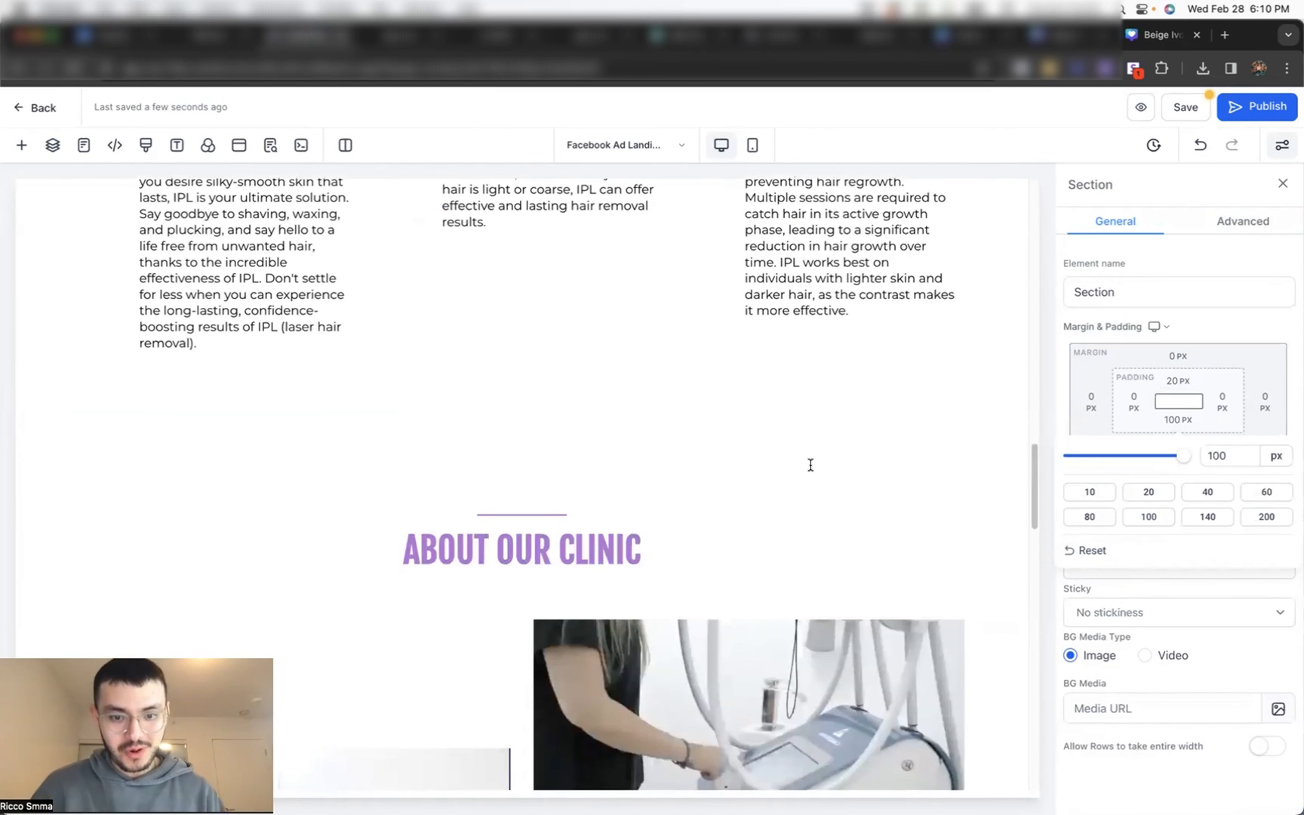
click(1195, 113)
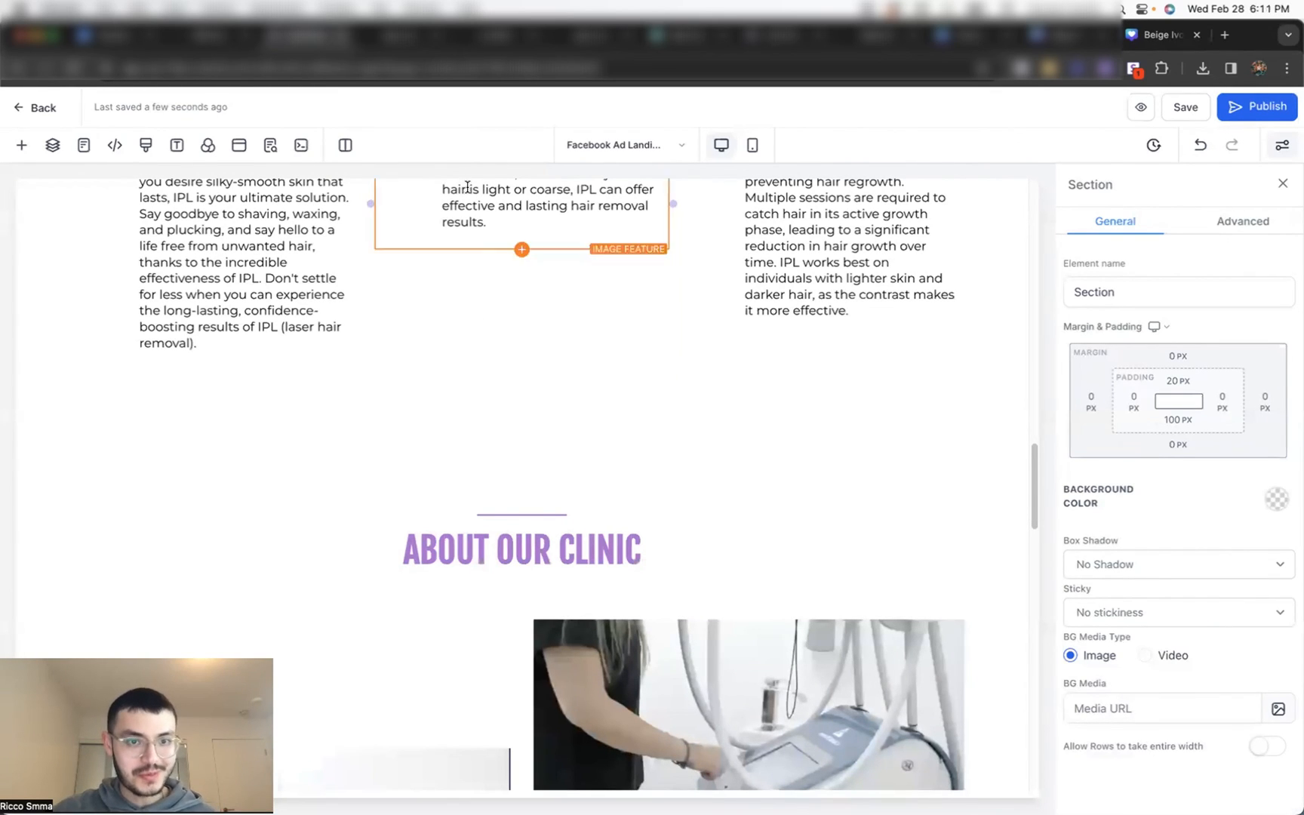
Step: Reload the landing page preview and review it from the hero through the treatment, IPL questions and clinic sections
click(423, 35)
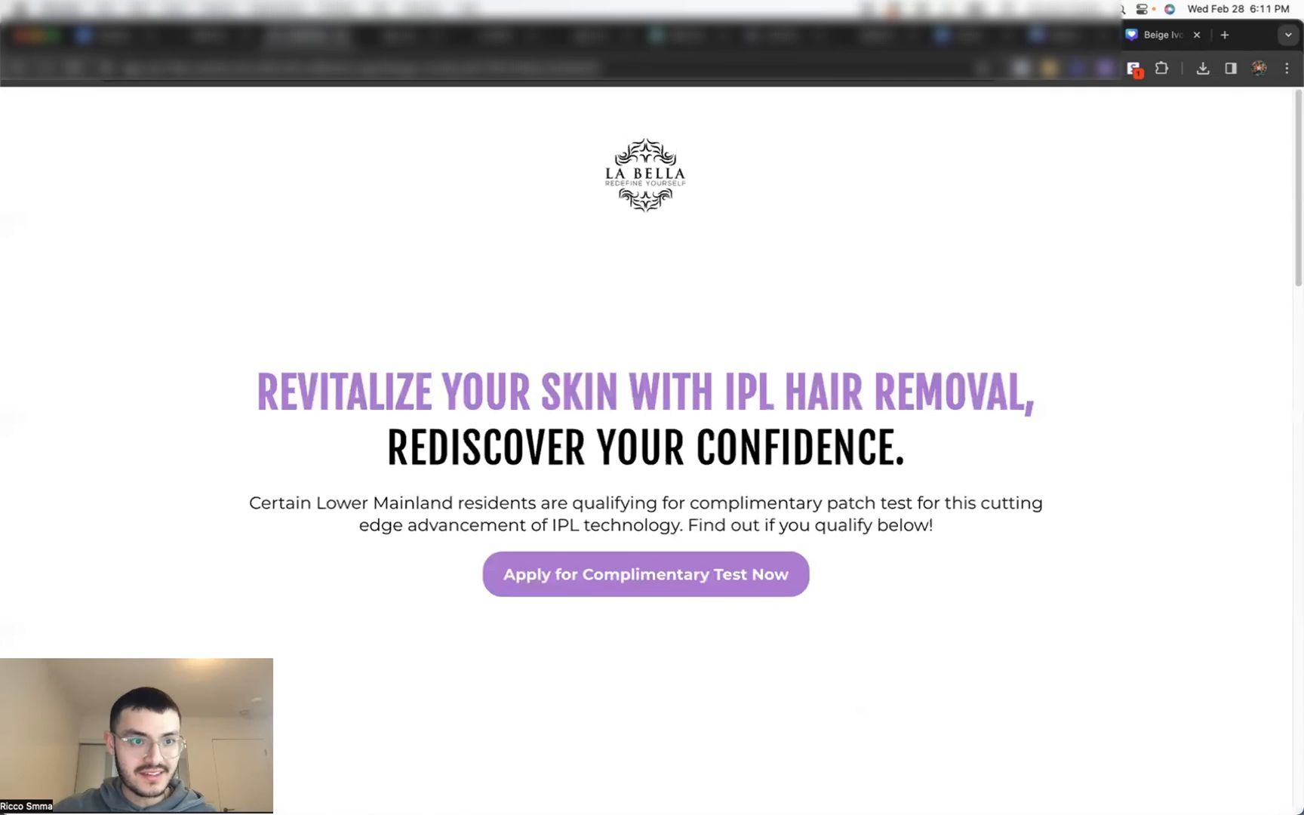
click(73, 68)
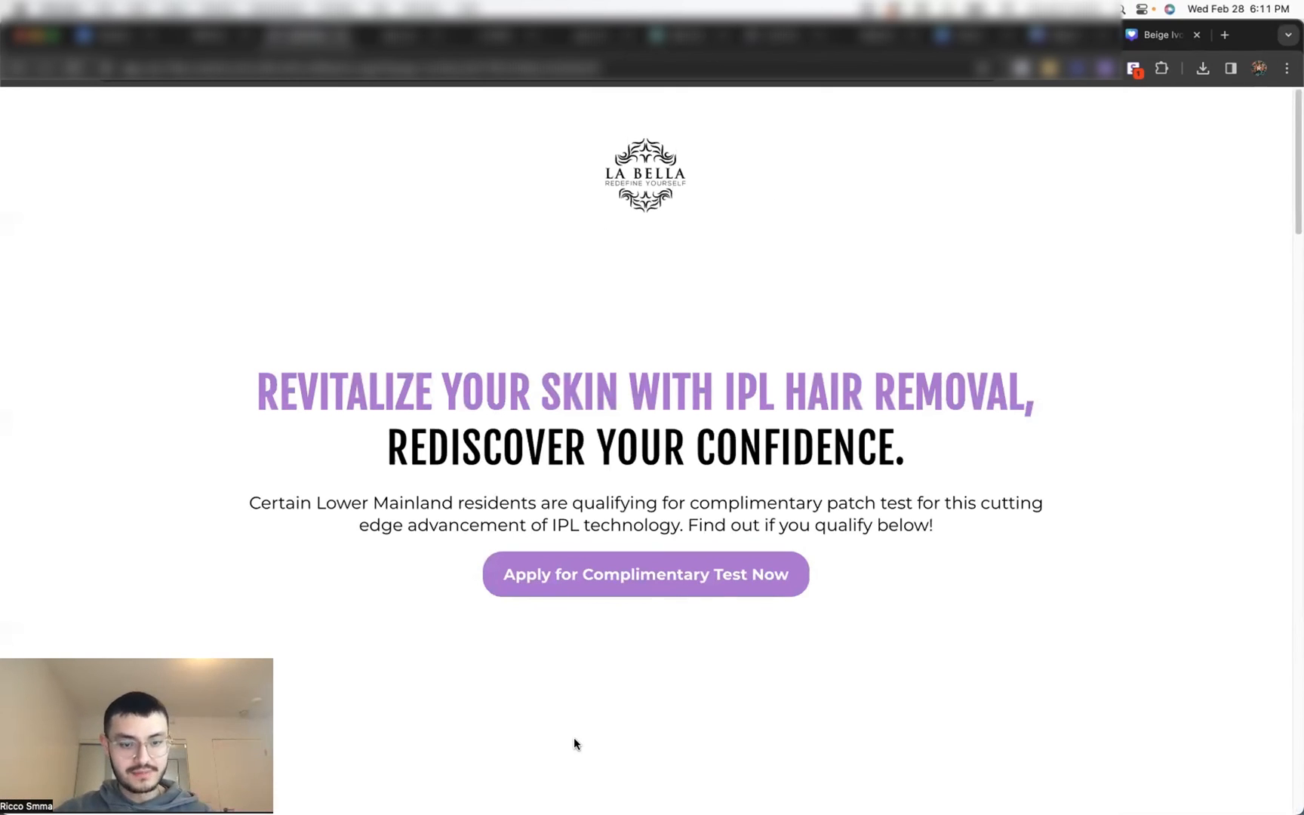
scroll(574, 738, down, 10)
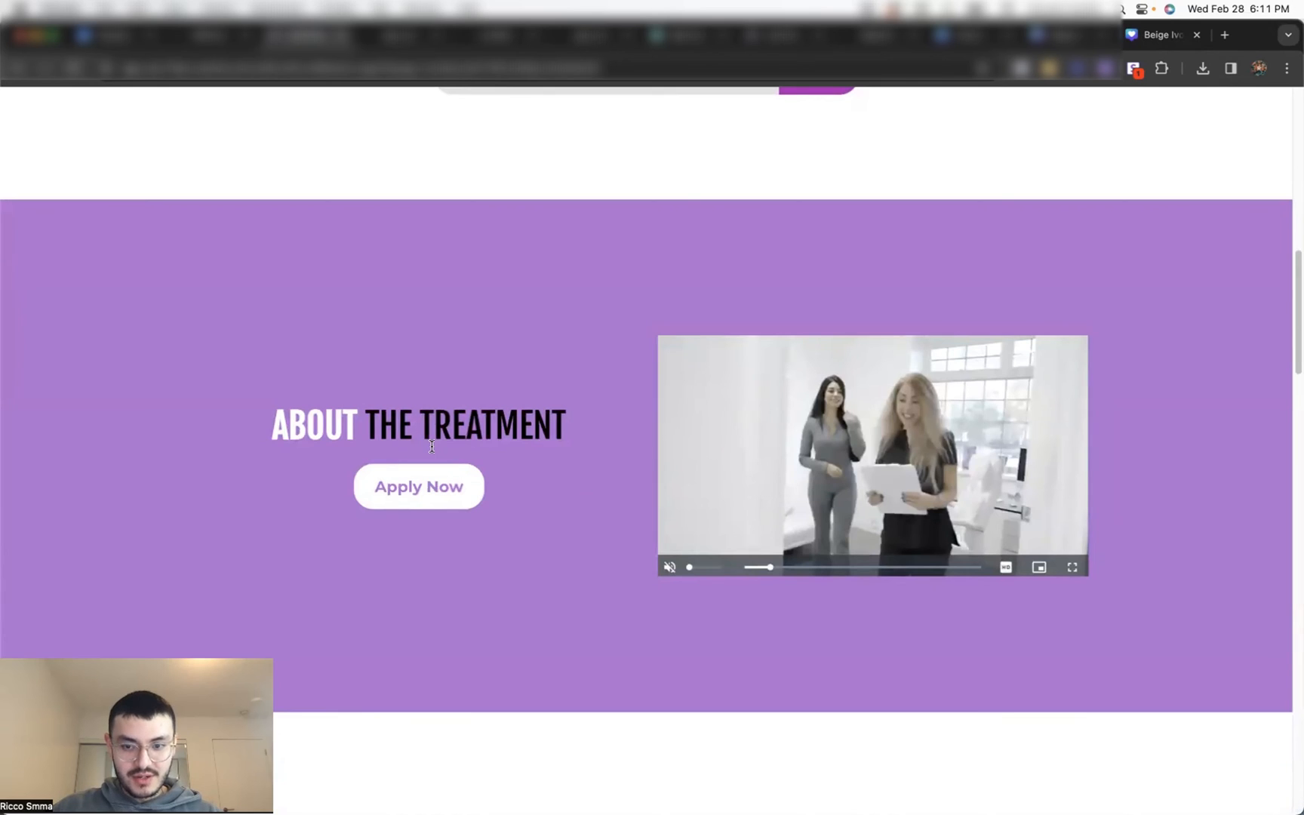
scroll(432, 446, down, 6)
scroll(978, 568, down, 1)
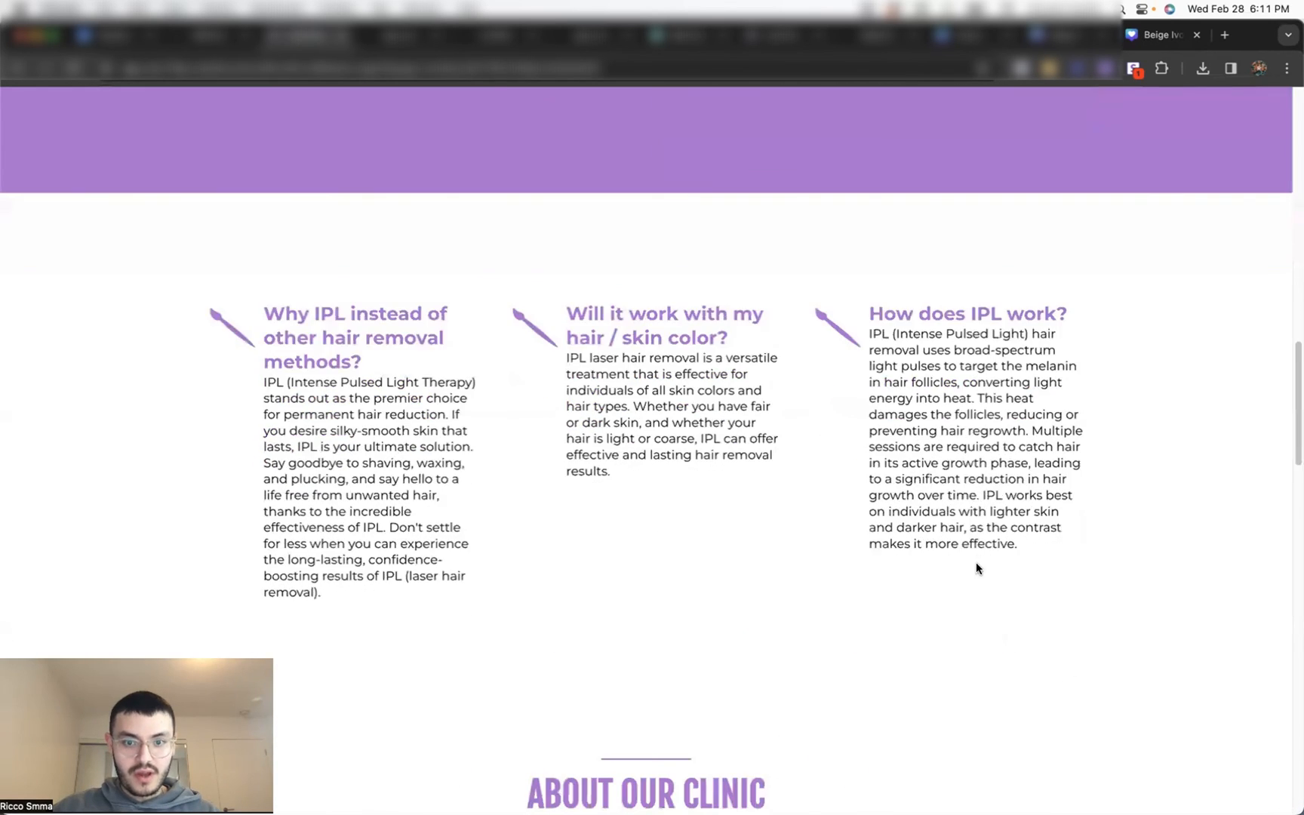
scroll(977, 569, down, 7)
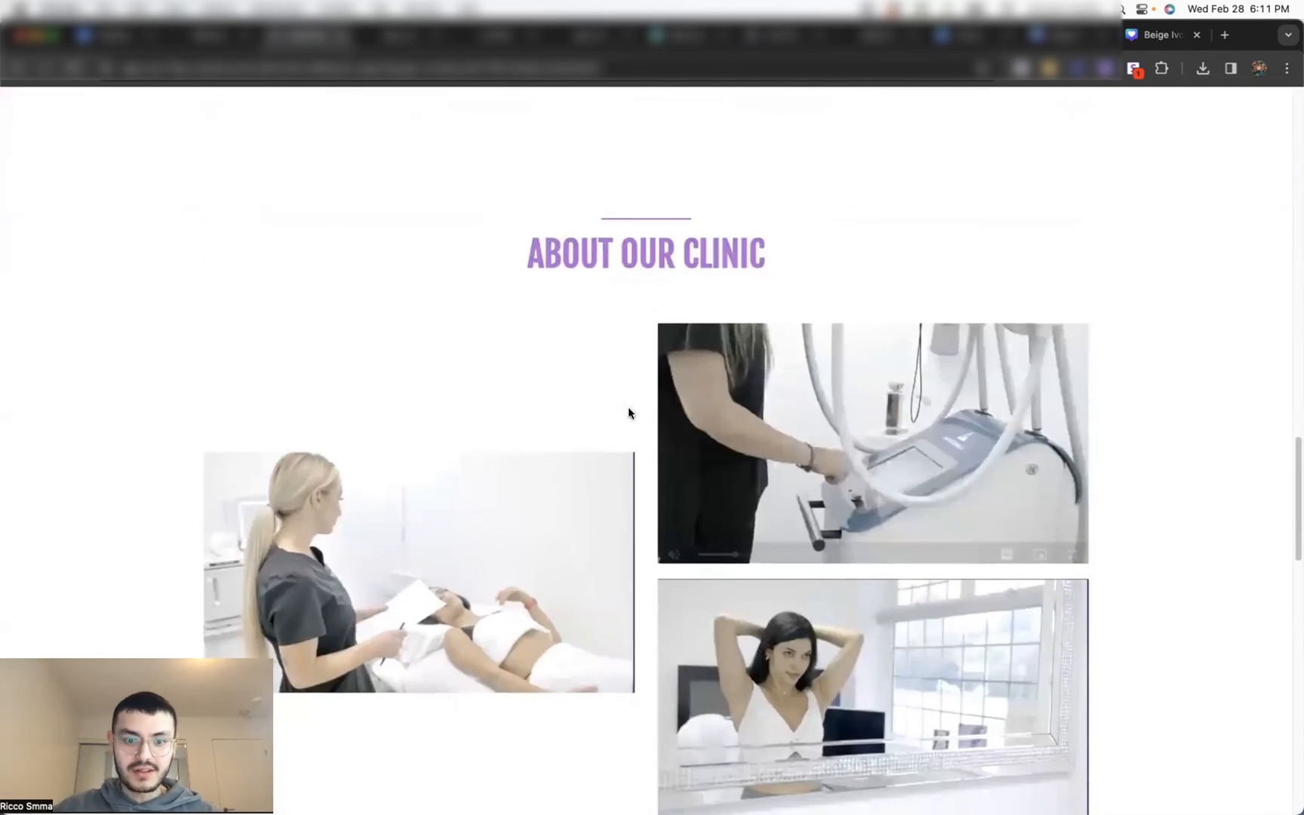
scroll(630, 412, down, 3)
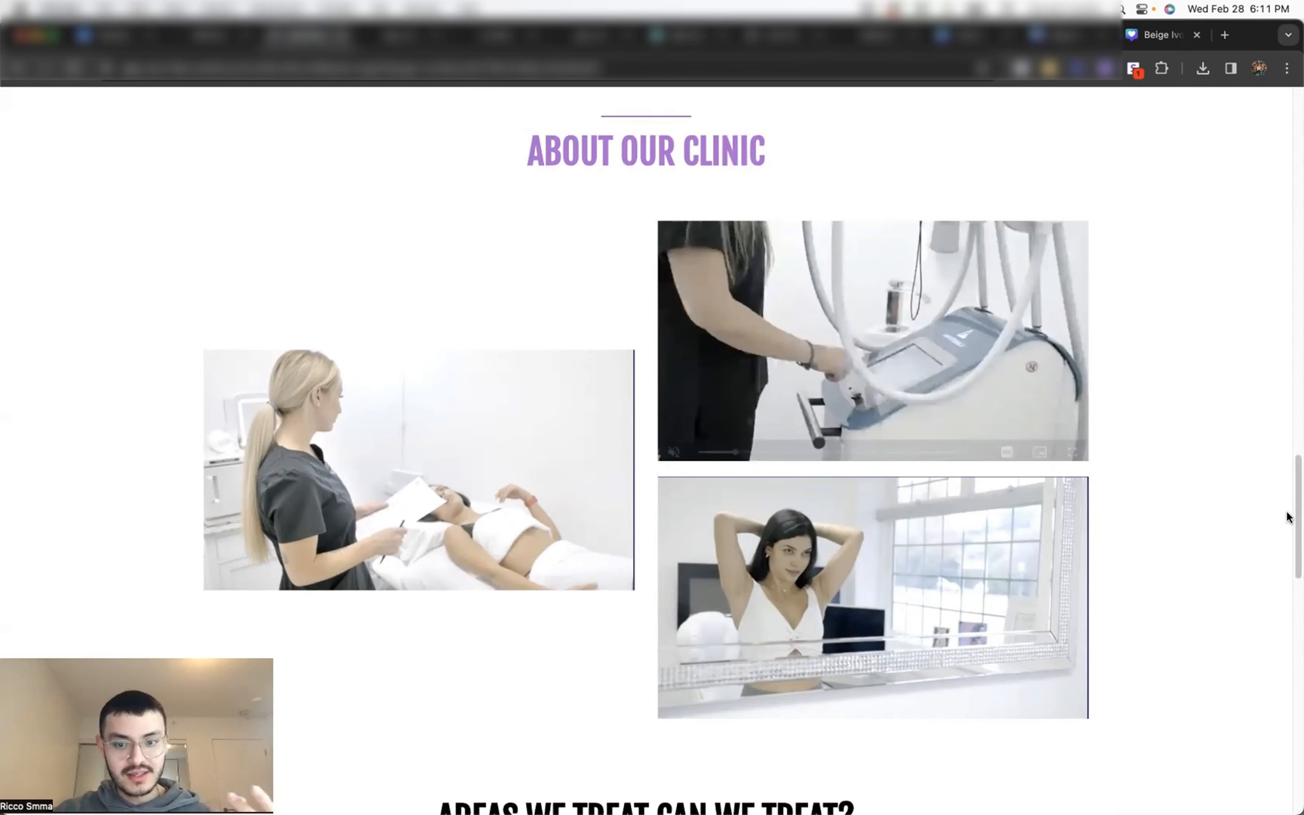
scroll(1289, 517, down, 5)
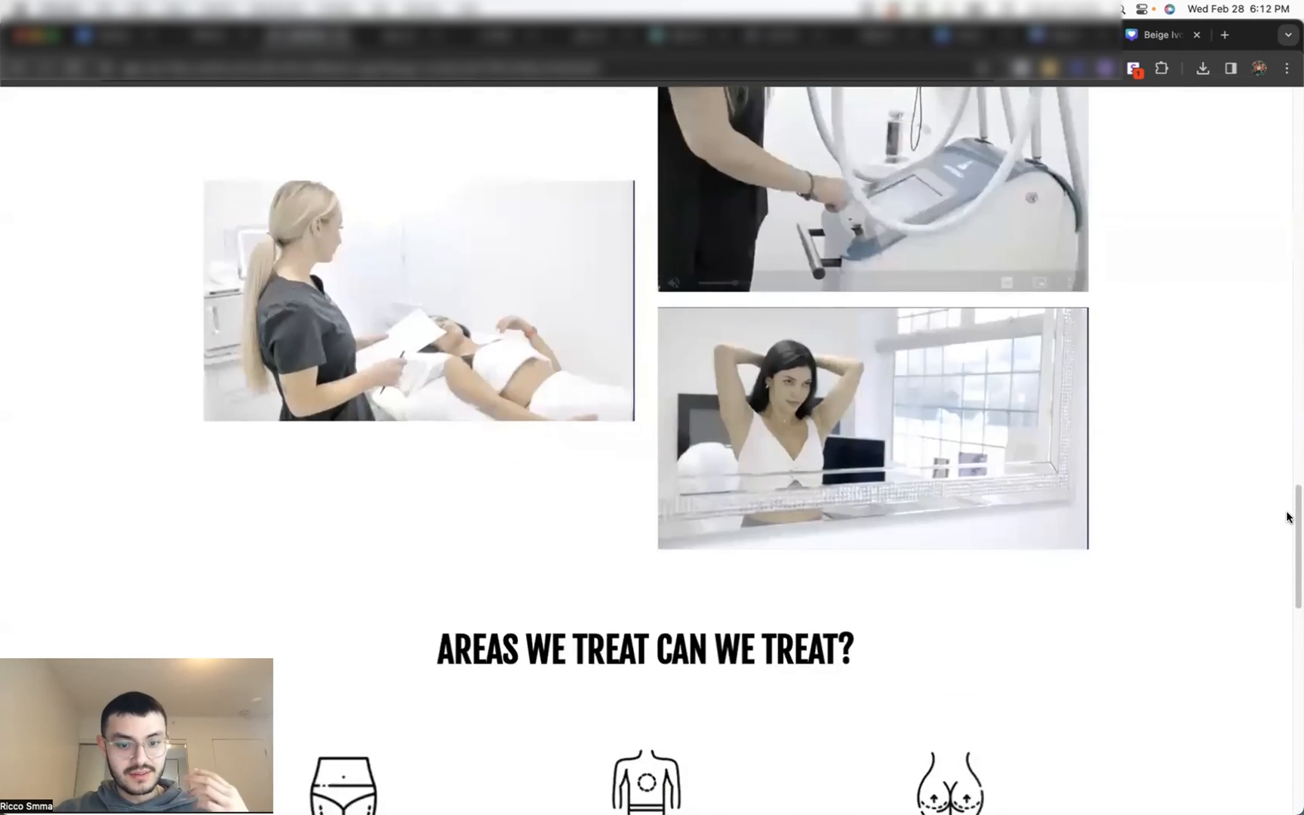
Step: Review the preview's treatment areas with their hover effect, the survey, the practitioner section and the footer
scroll(1289, 517, down, 10)
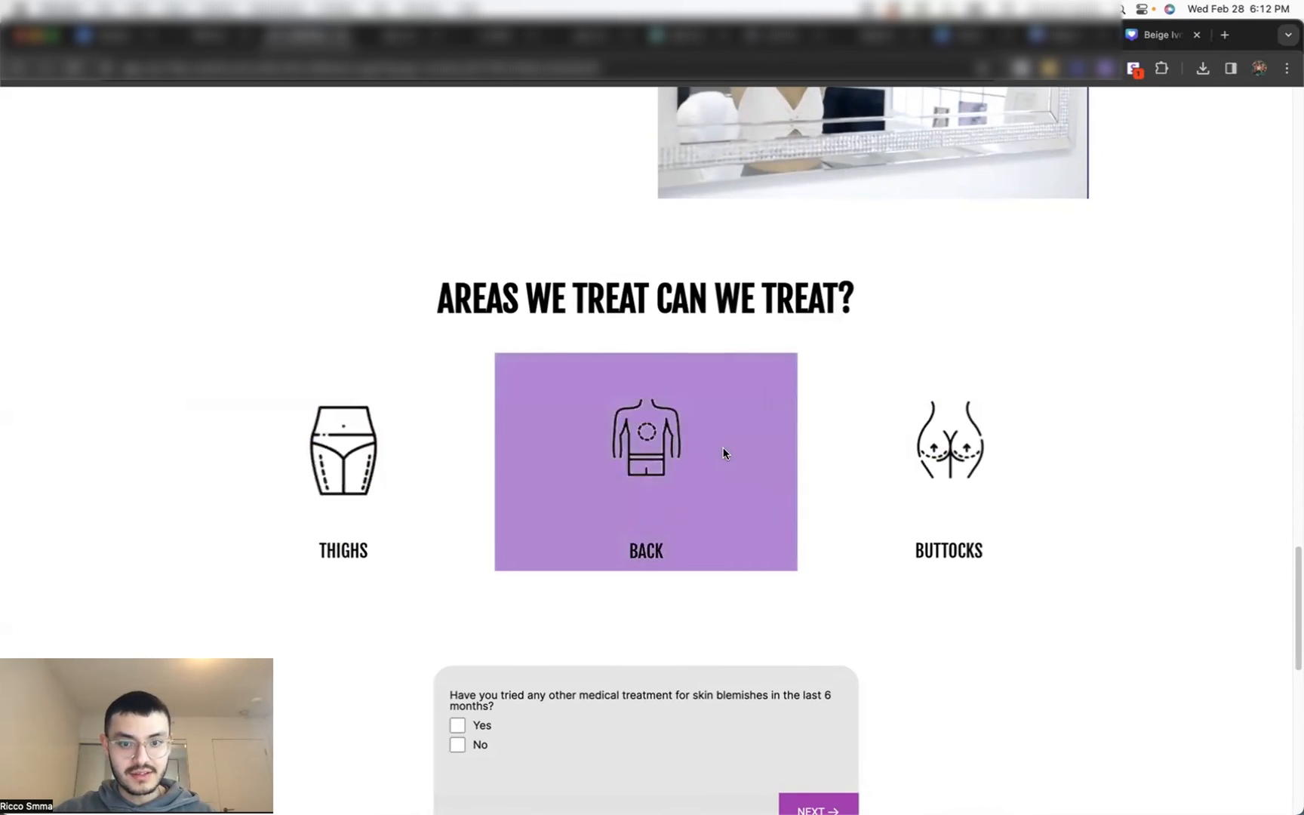
scroll(656, 415, down, 6)
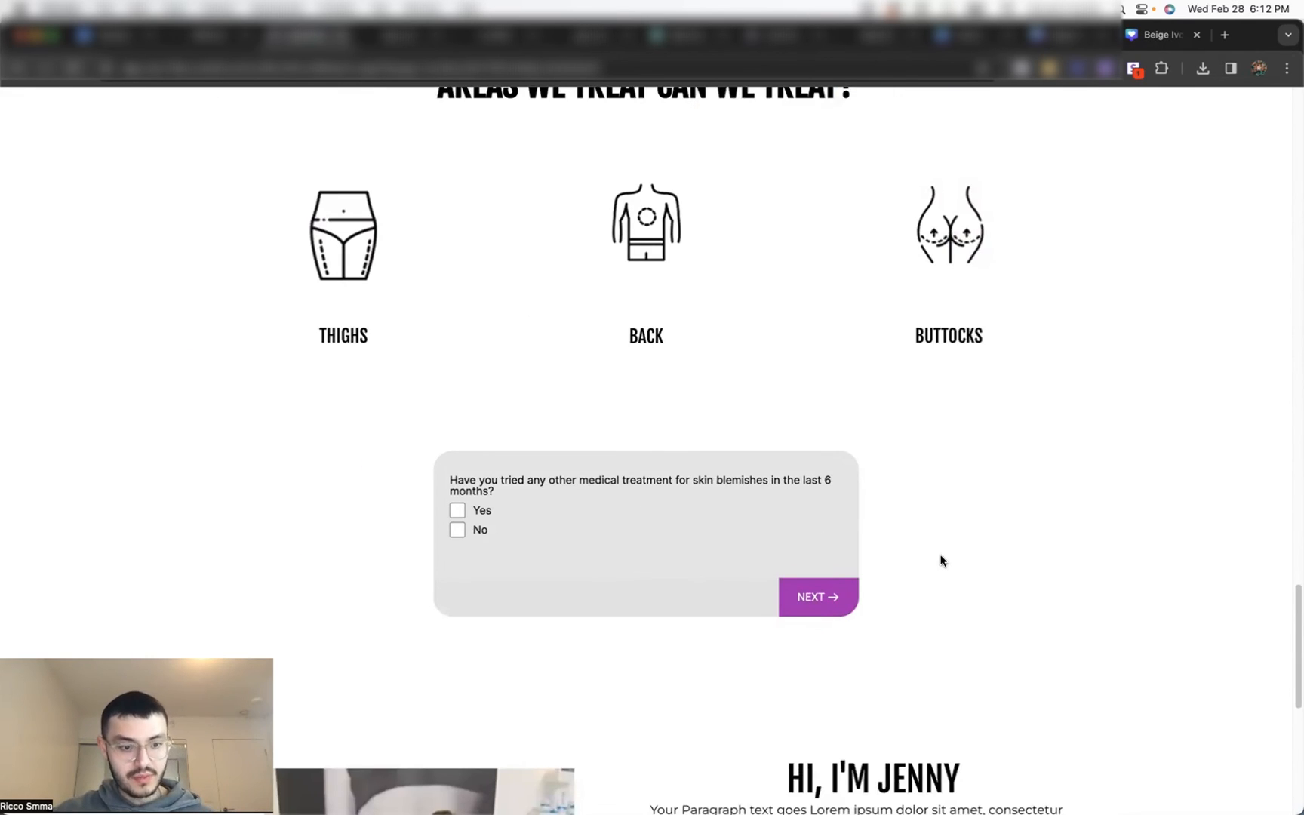
scroll(940, 560, down, 11)
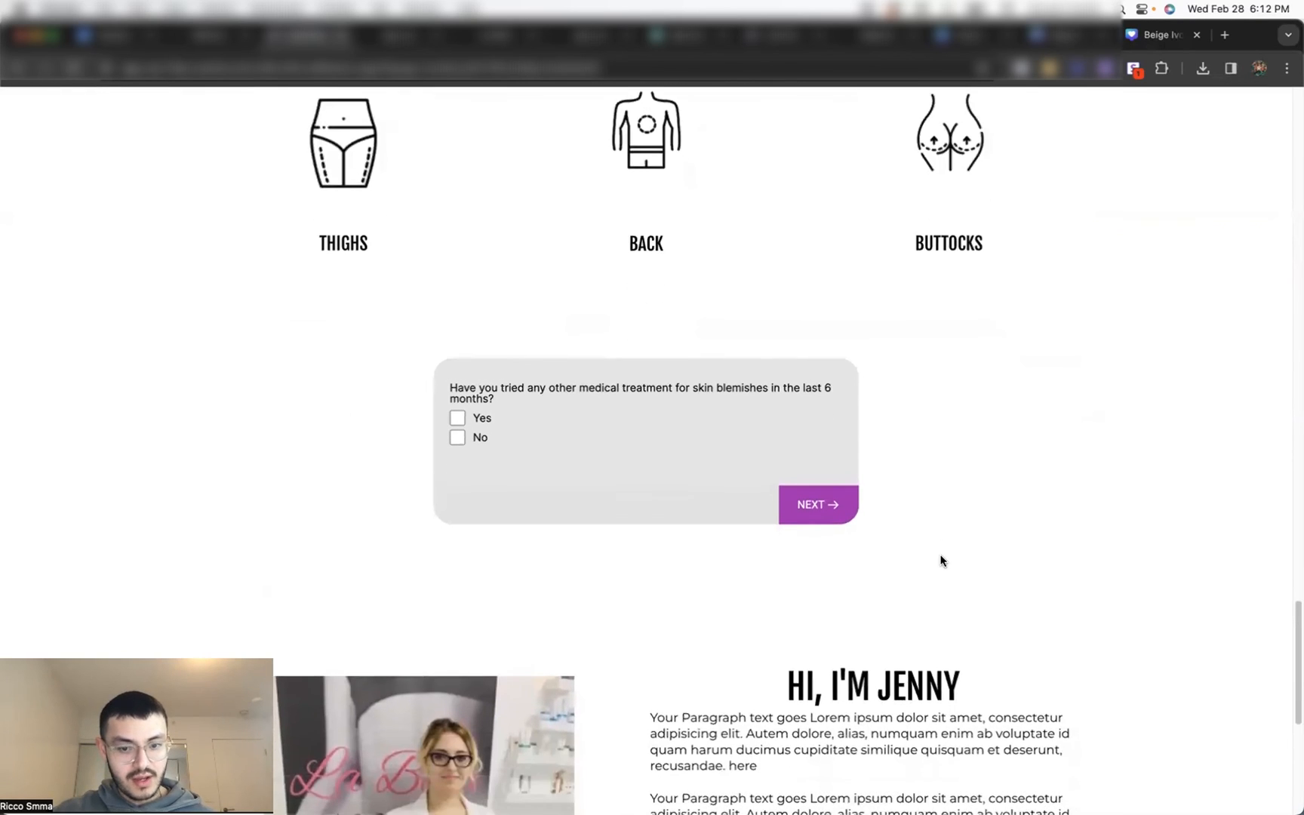
scroll(941, 554, down, 1)
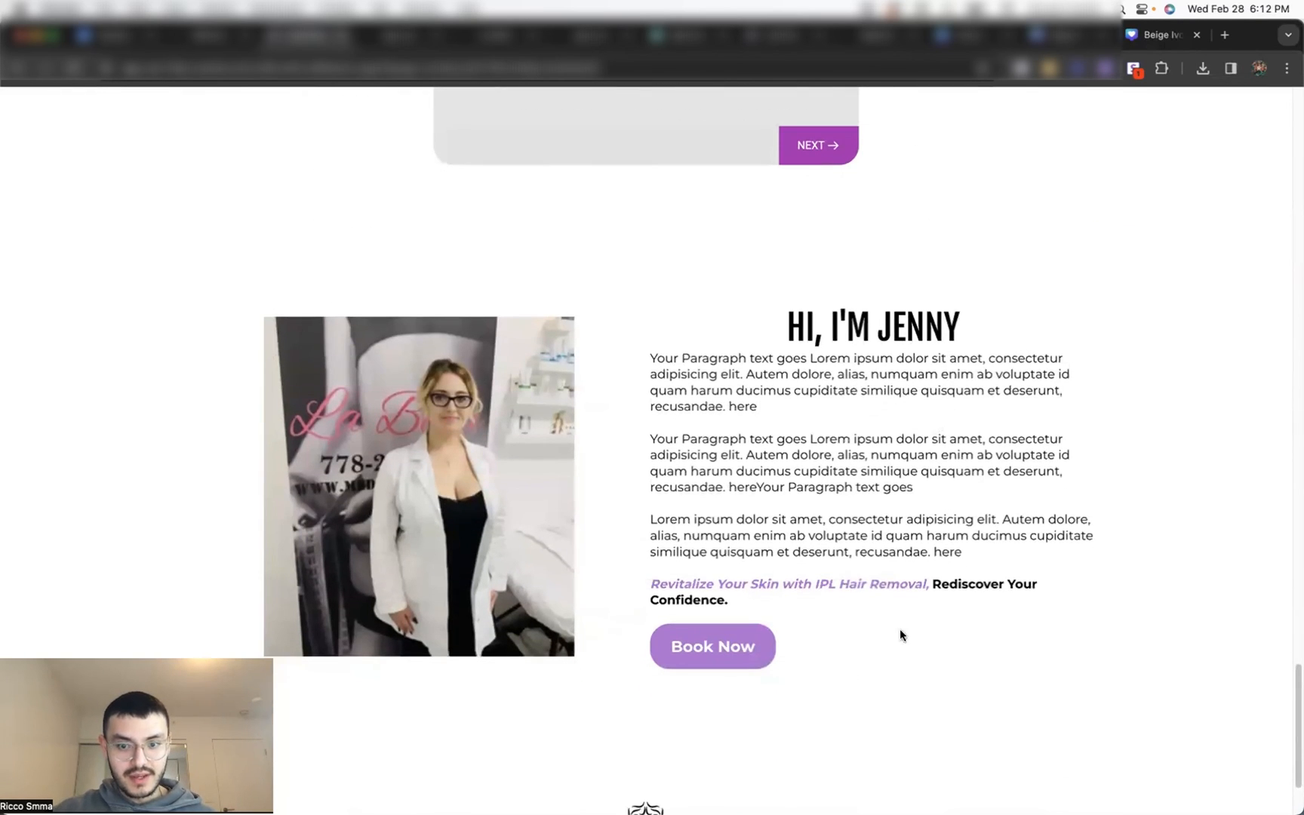
scroll(900, 630, down, 2)
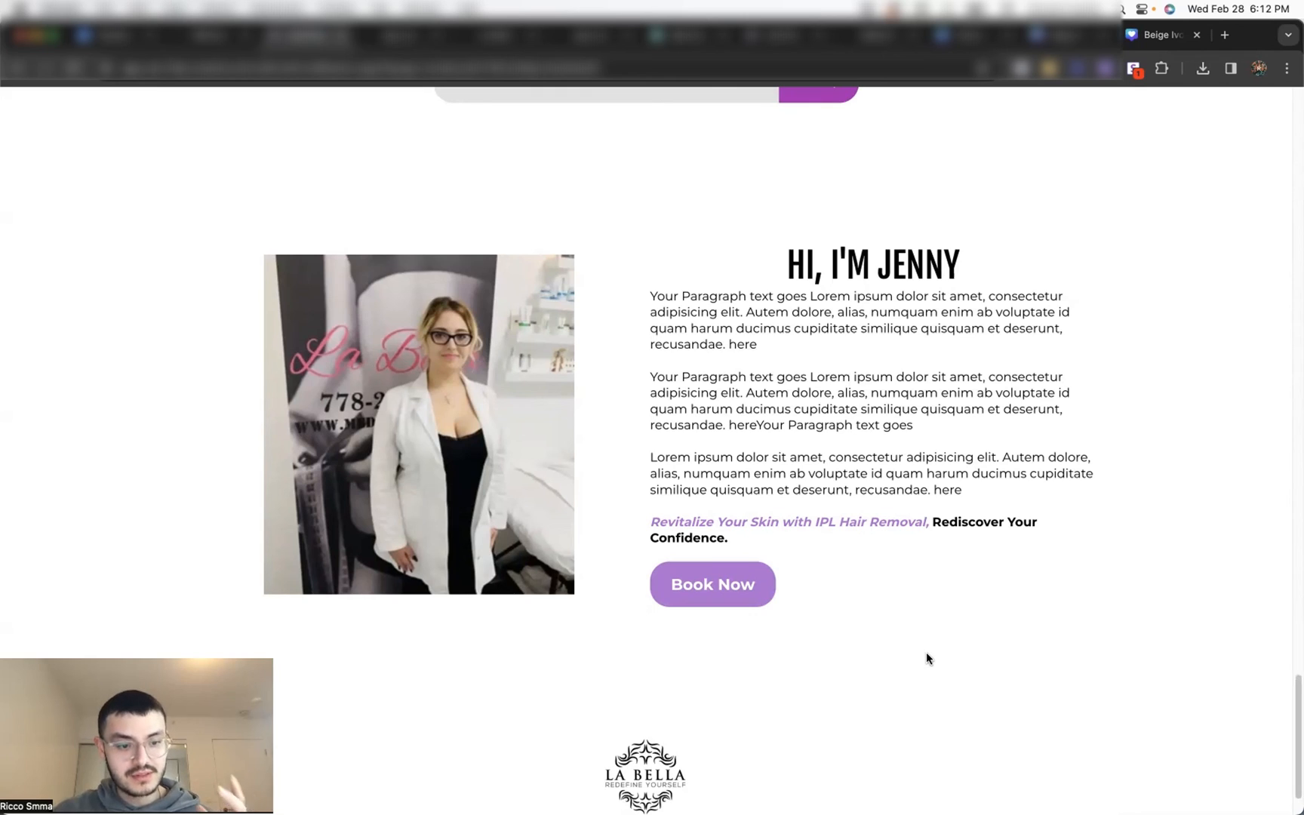
scroll(927, 658, down, 2)
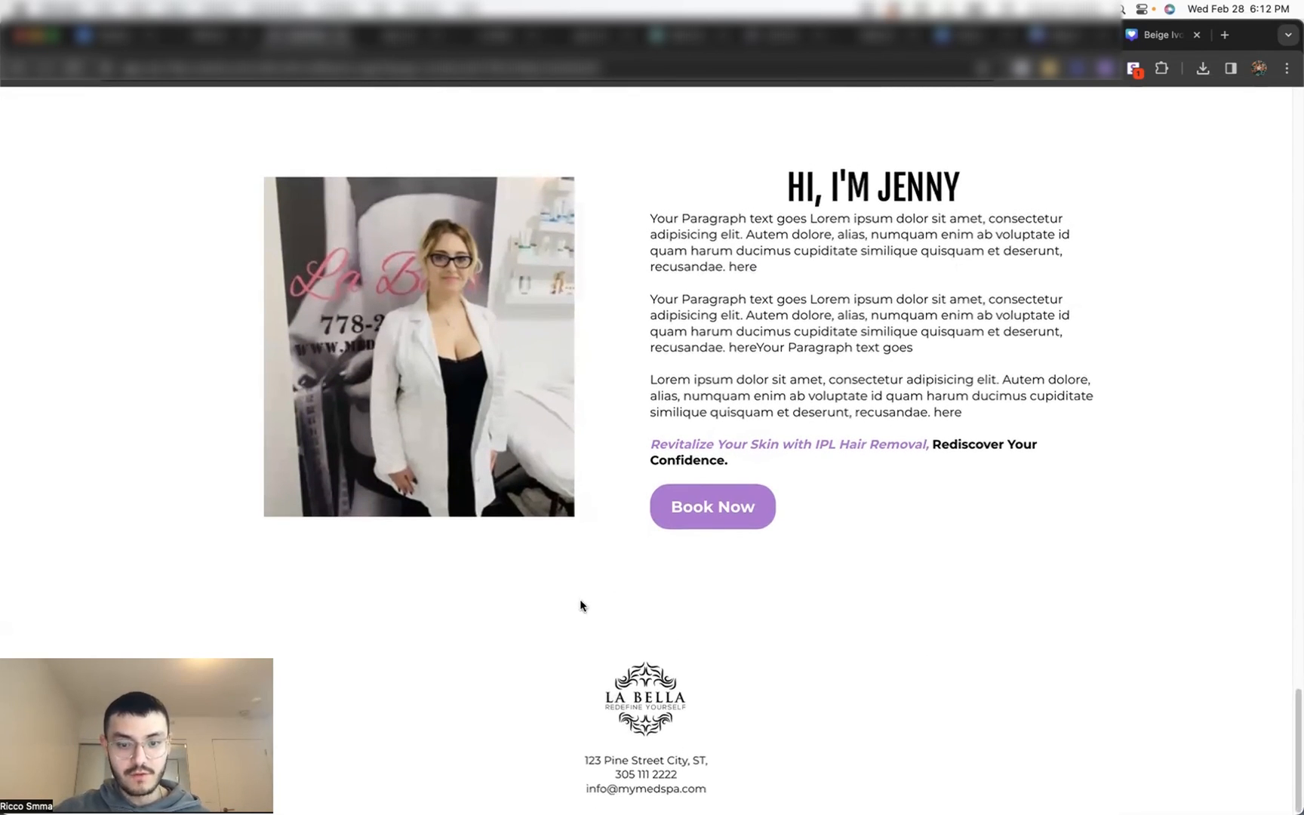
scroll(686, 695, up, 10)
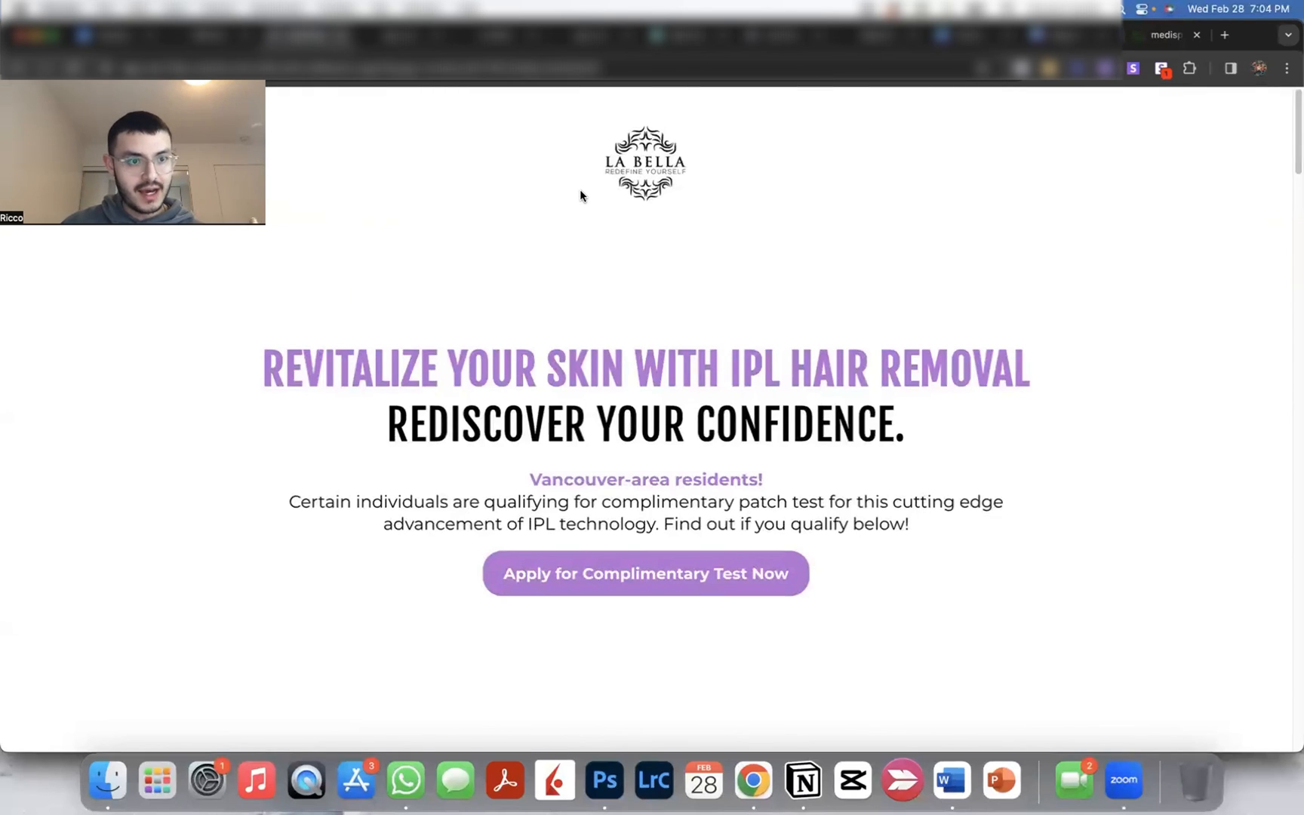
Step: Switch to the old Medi Spa La Bella page and look over its hero, treatment and IPL question sections for comparison
click(400, 35)
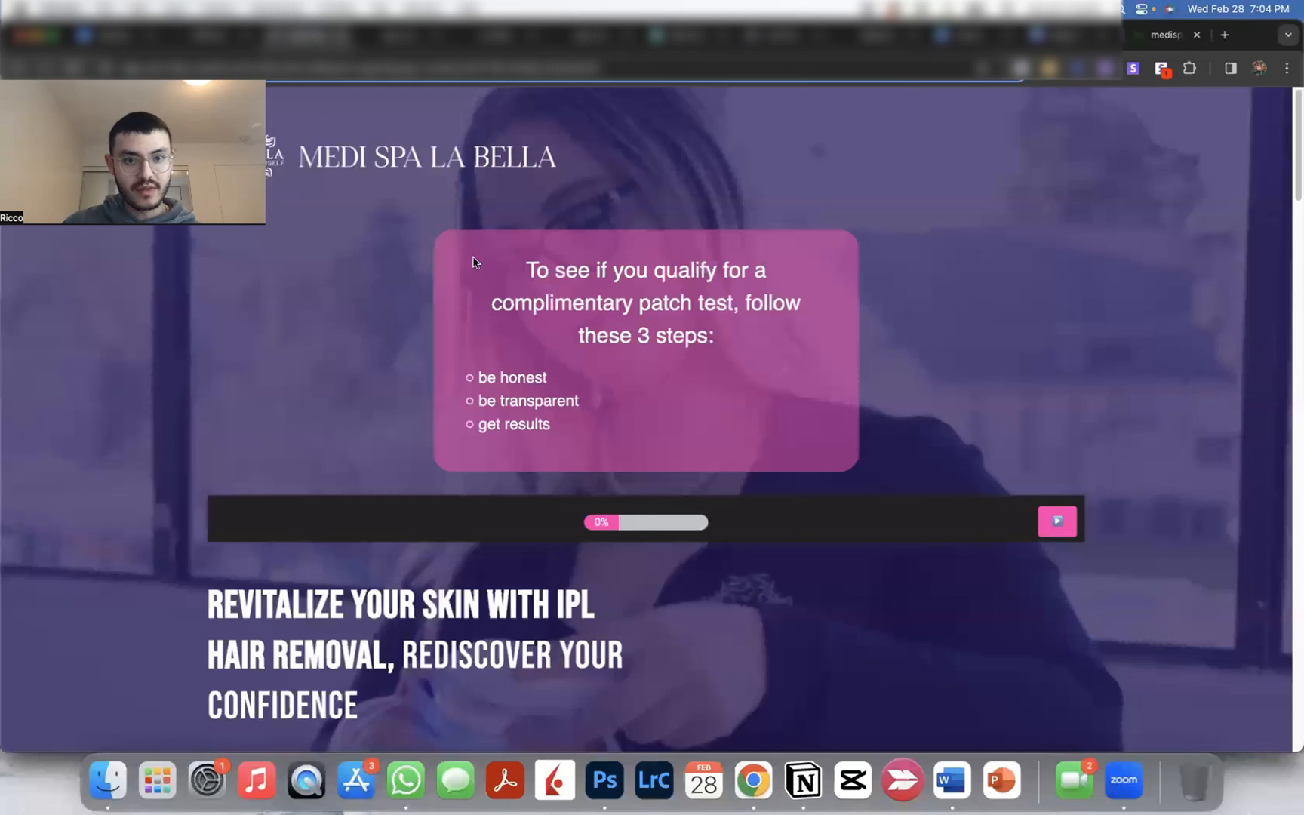
scroll(580, 591, down, 2)
scroll(581, 590, down, 5)
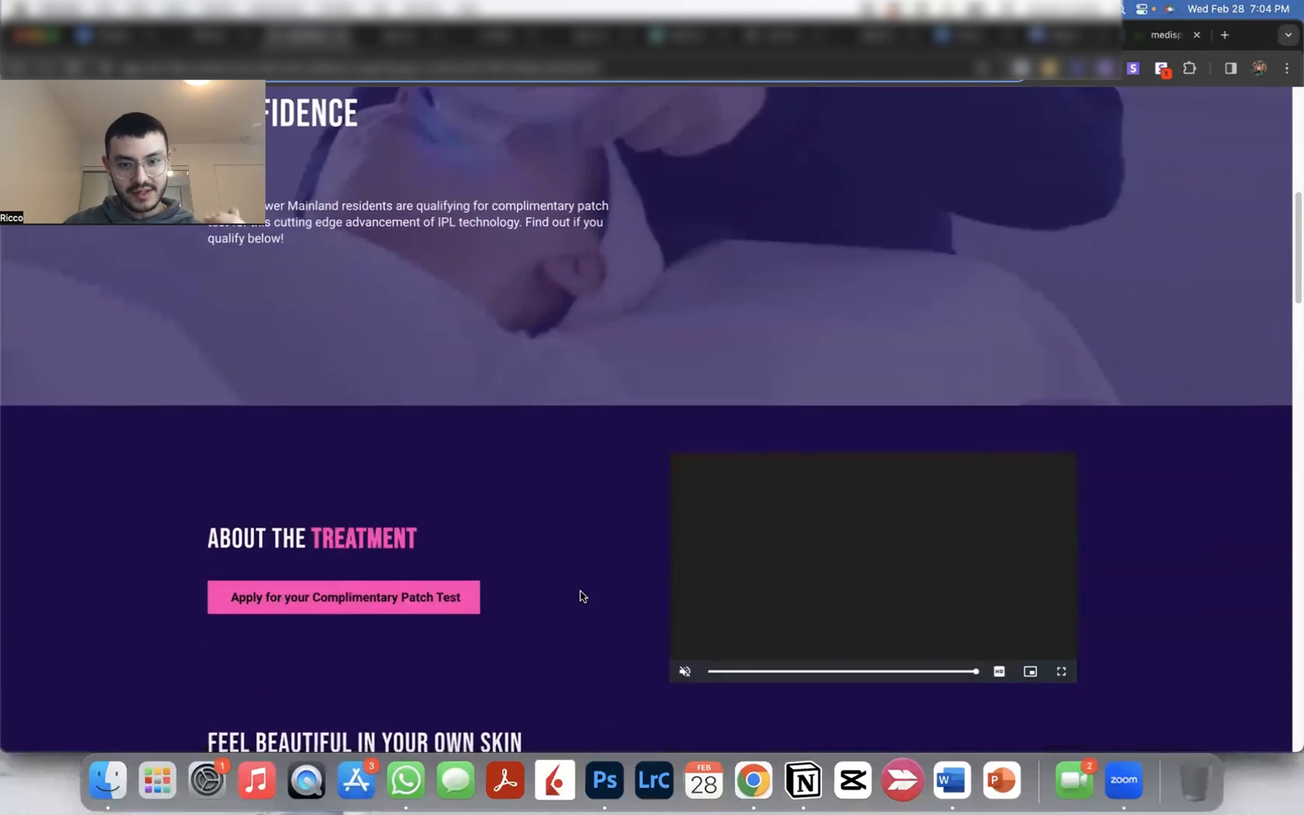
scroll(581, 596, down, 4)
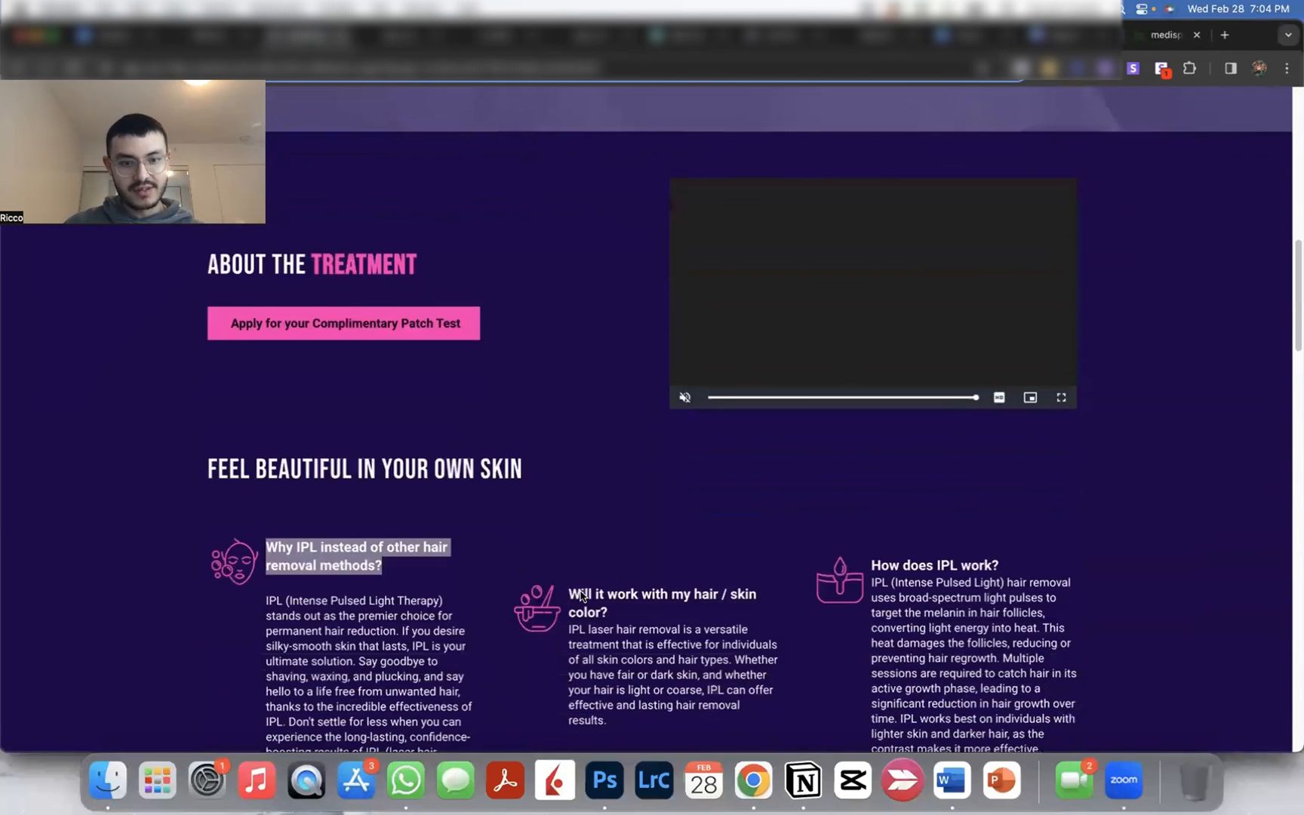
scroll(581, 593, down, 1)
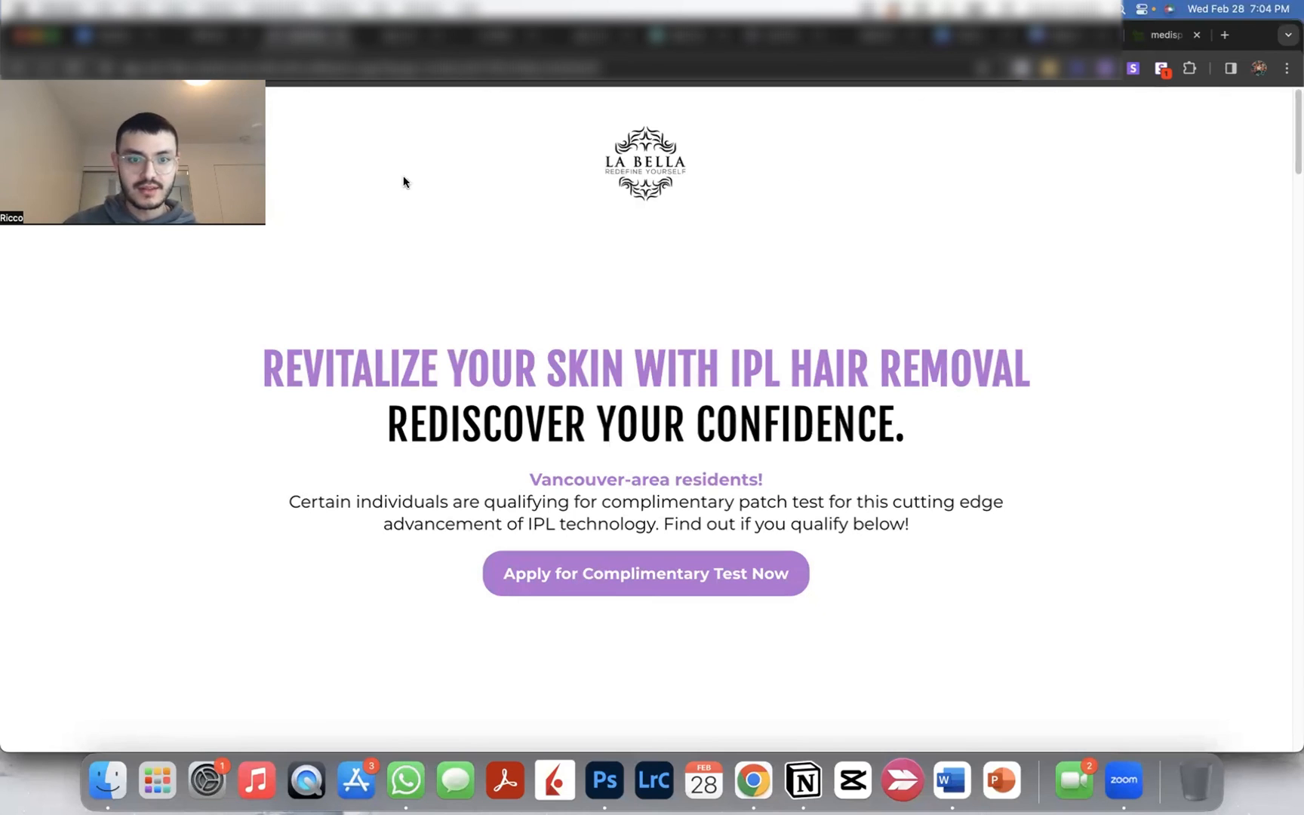
Step: Examine the new landing page's hero headline and the highlighted Vancouver-area residents line
drag(446, 370, 974, 431)
click(973, 431)
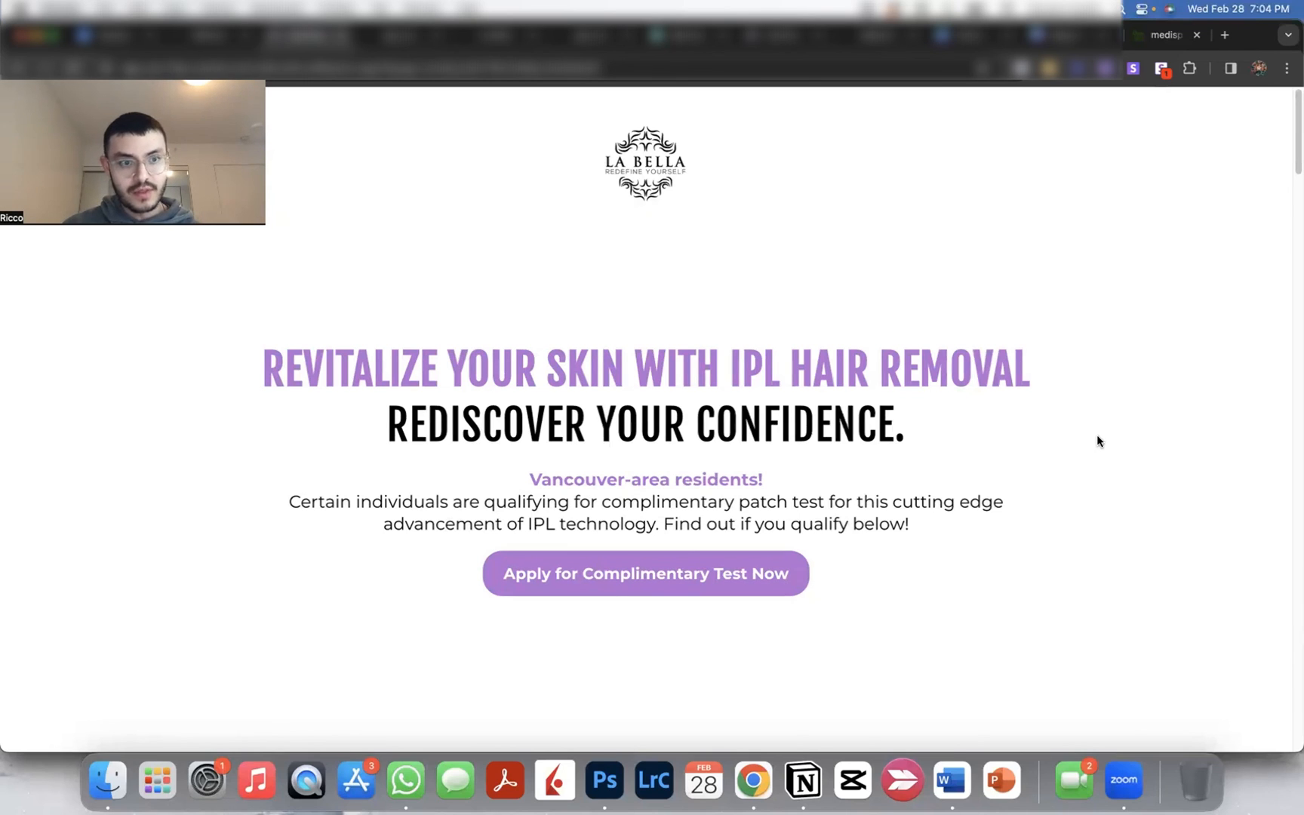
scroll(1095, 441, down, 3)
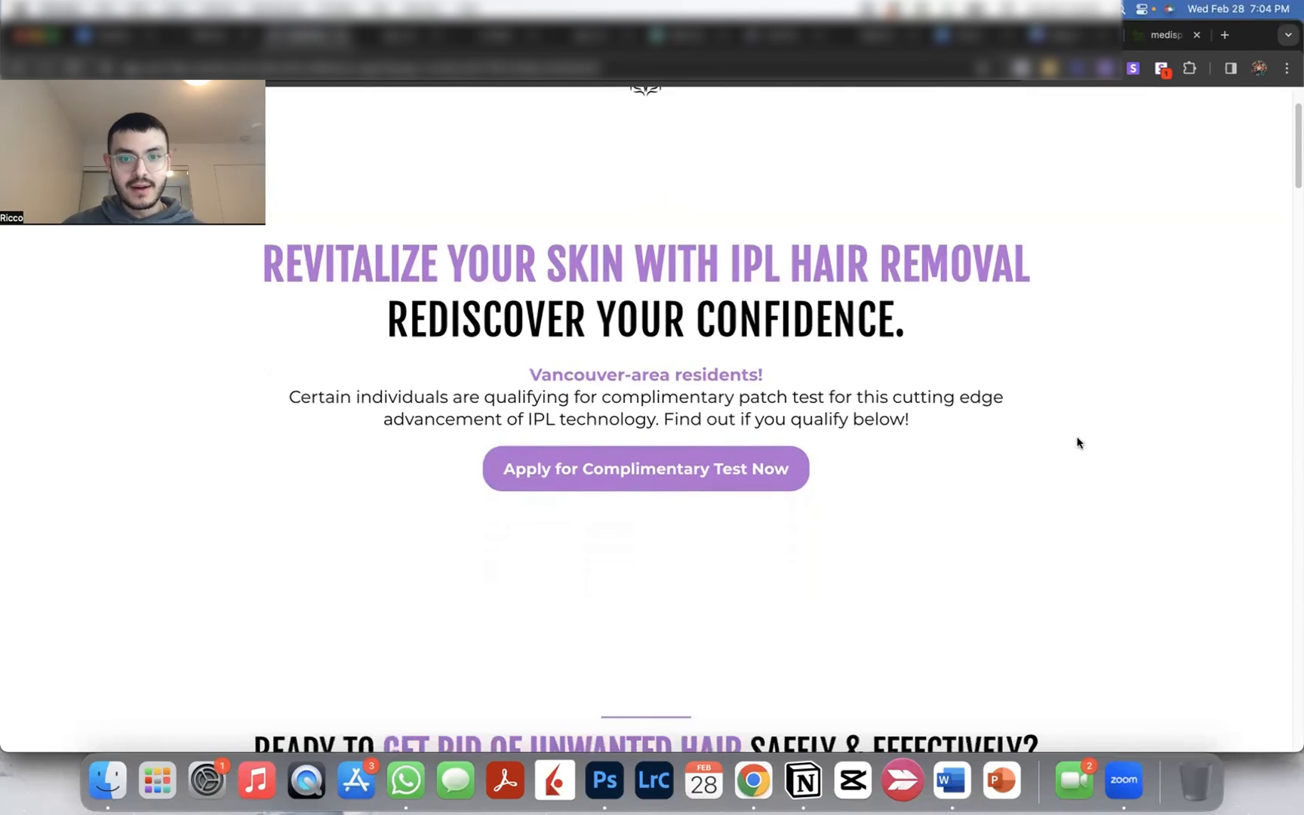
drag(587, 375, 784, 372)
click(896, 463)
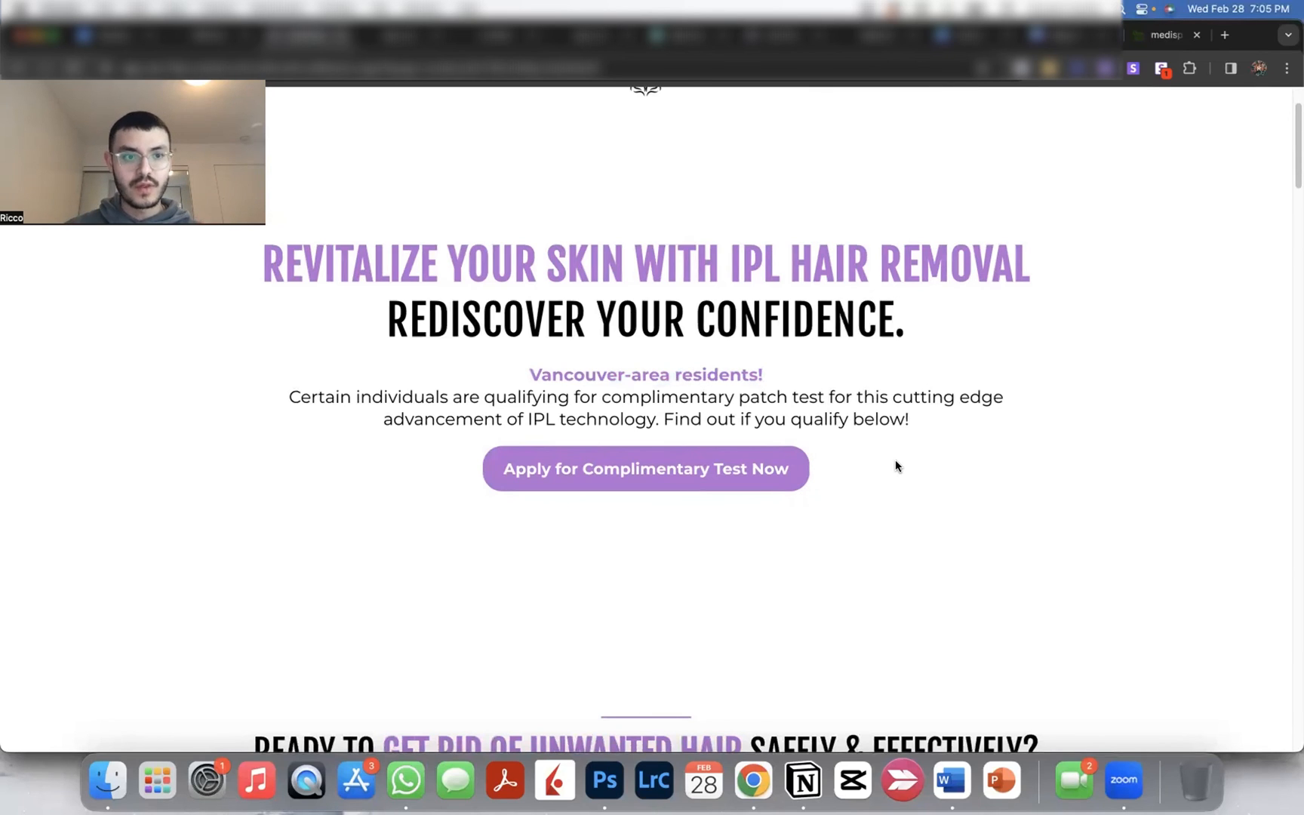
Step: Check the hover background colour change on the "Ready to get rid of unwanted hair safely & effectively?" section
scroll(946, 457, down, 10)
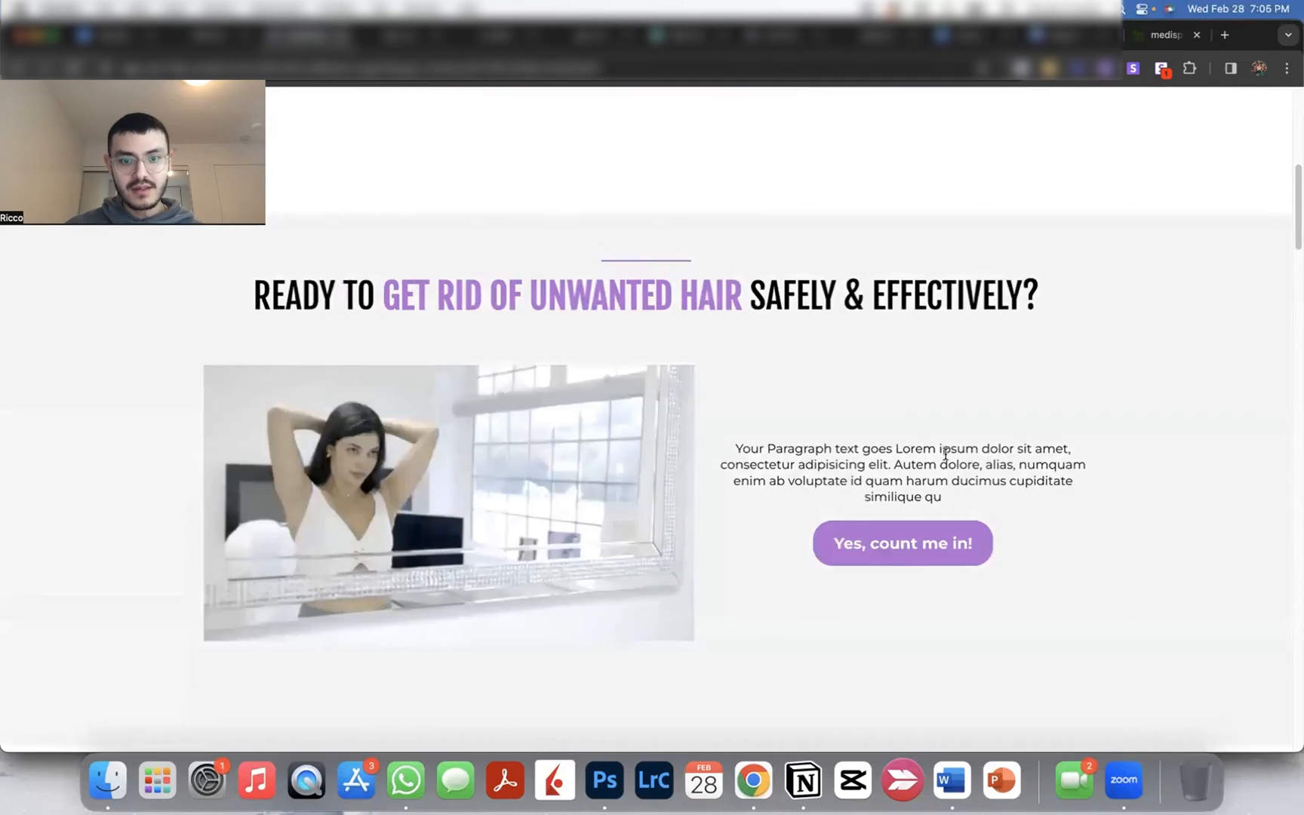
scroll(938, 388, up, 3)
scroll(927, 273, down, 2)
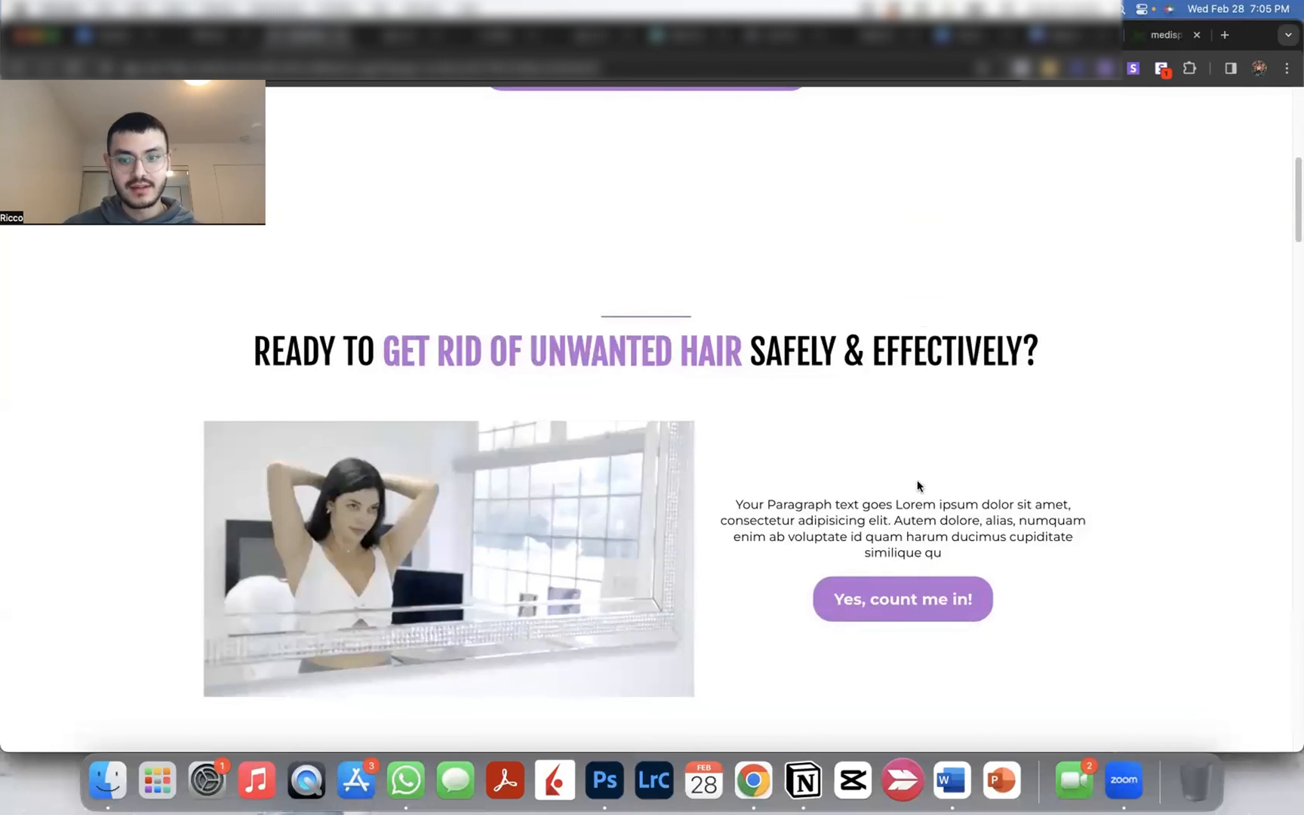
scroll(903, 601, down, 2)
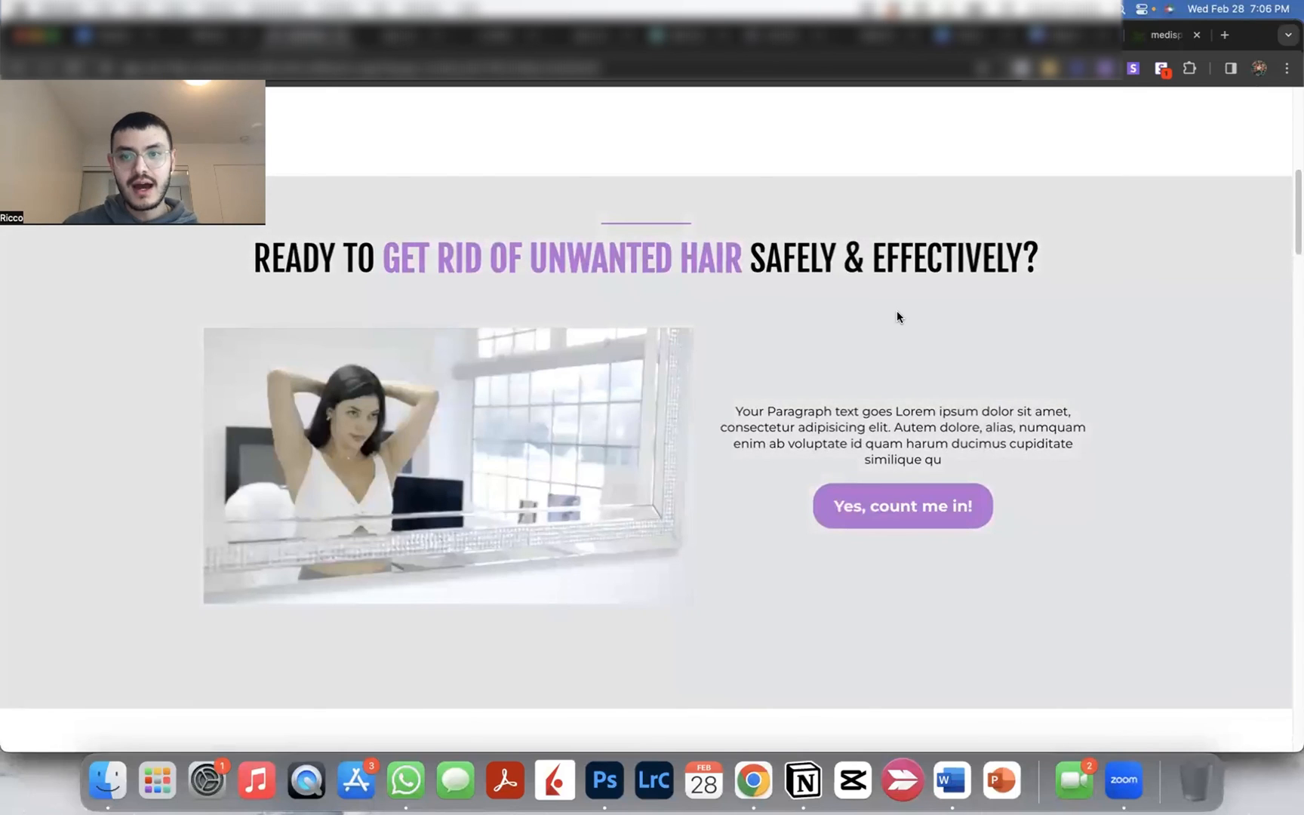
Step: Consult the Notion note with the CSS for changing a section's colour on hover, and return to the landing page preview
key(ctrl+Up)
click(254, 579)
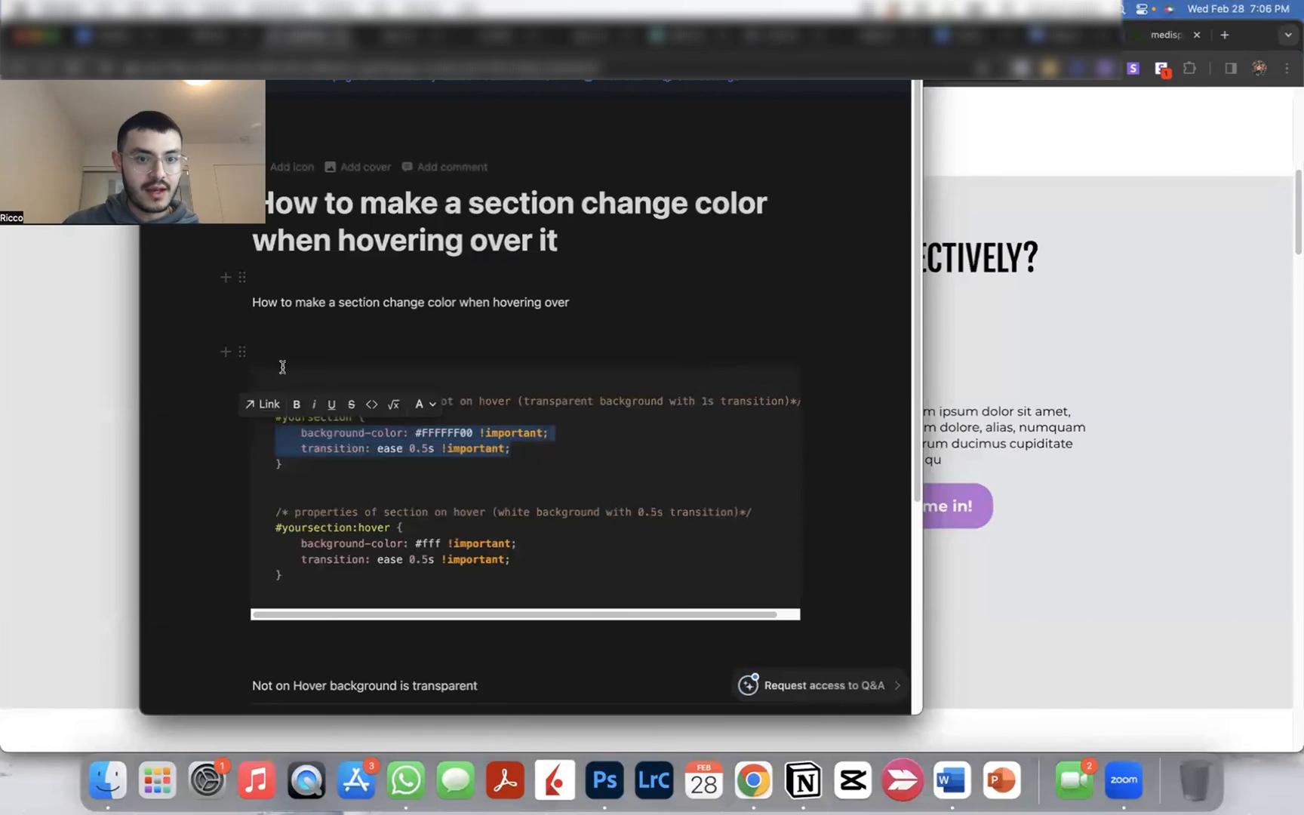
key(ctrl+Up)
click(1061, 513)
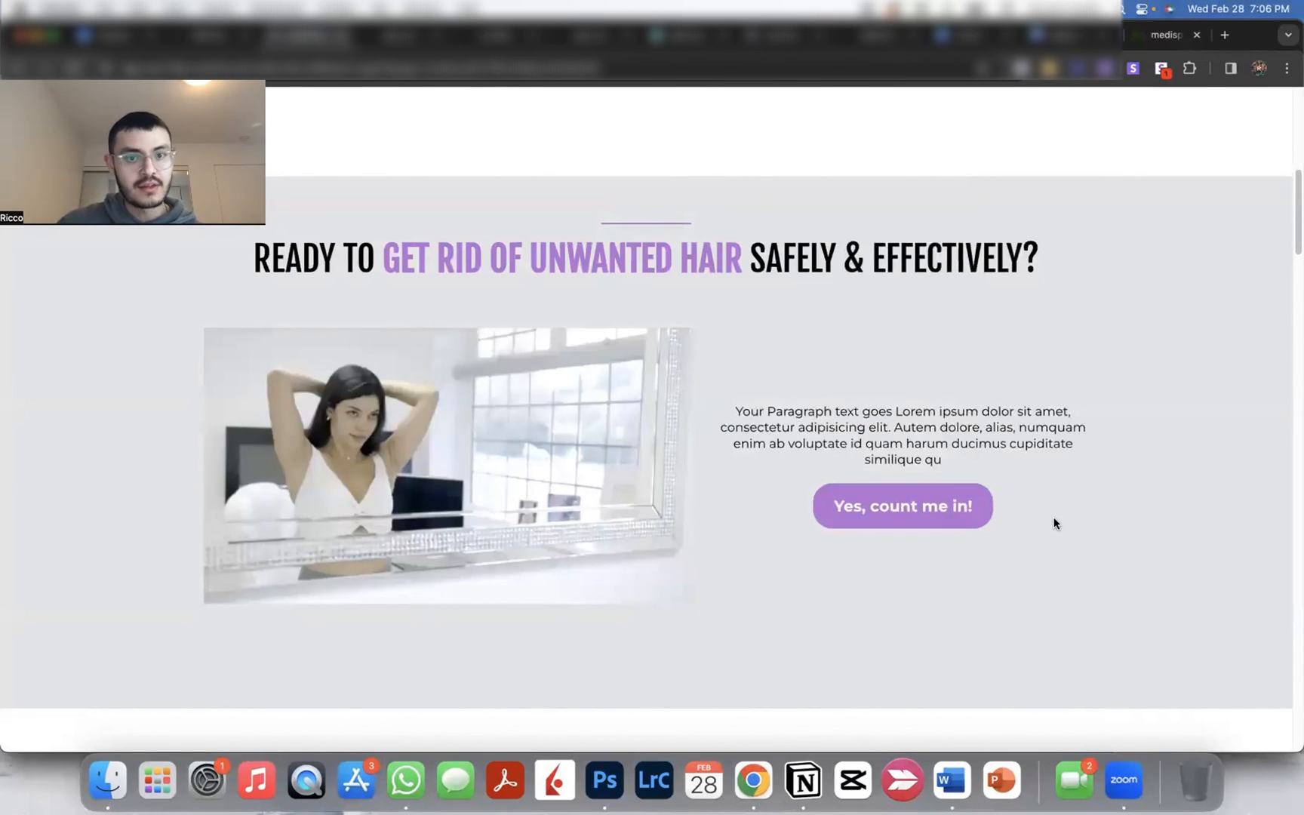
Step: Review the unwanted hair section's headline and image, and continue to the About the Treatment section
scroll(1055, 519, down, 1)
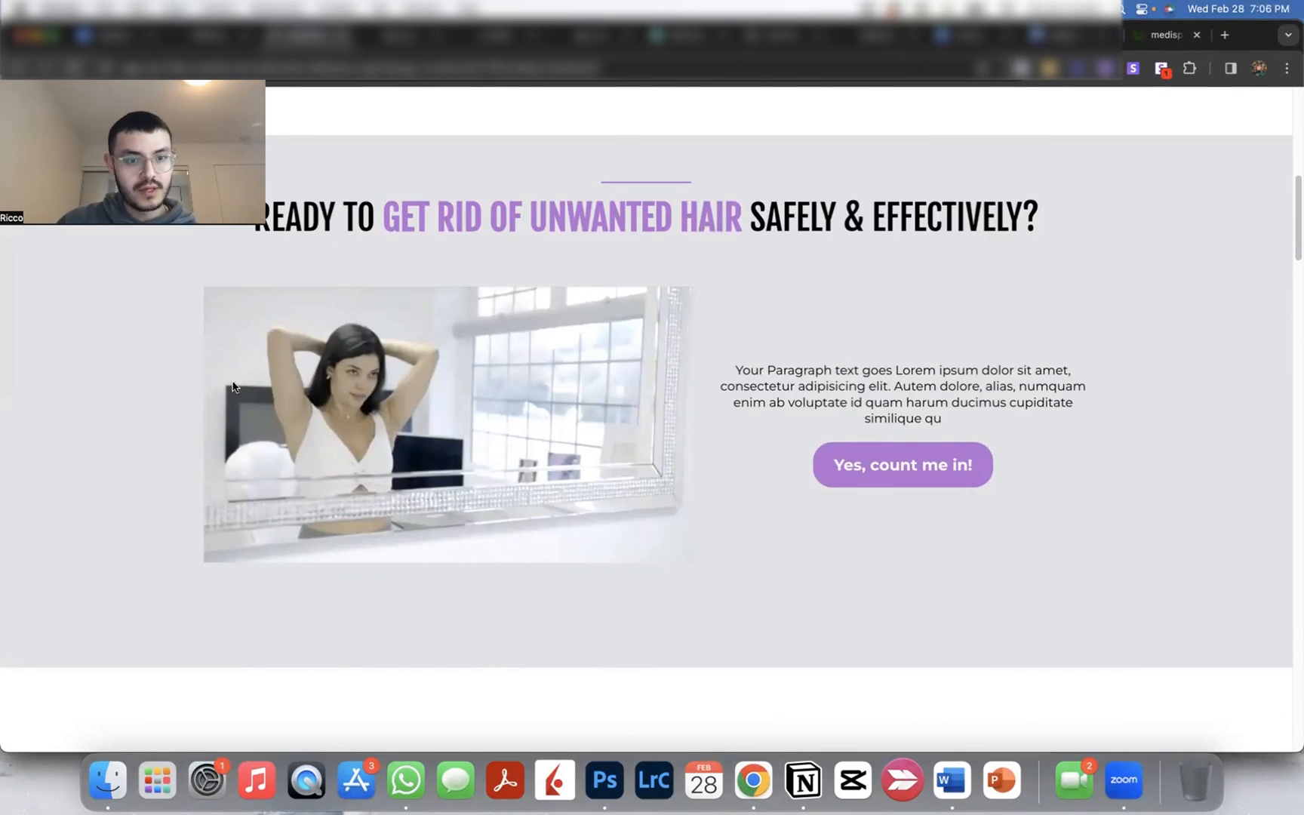
scroll(514, 432, up, 2)
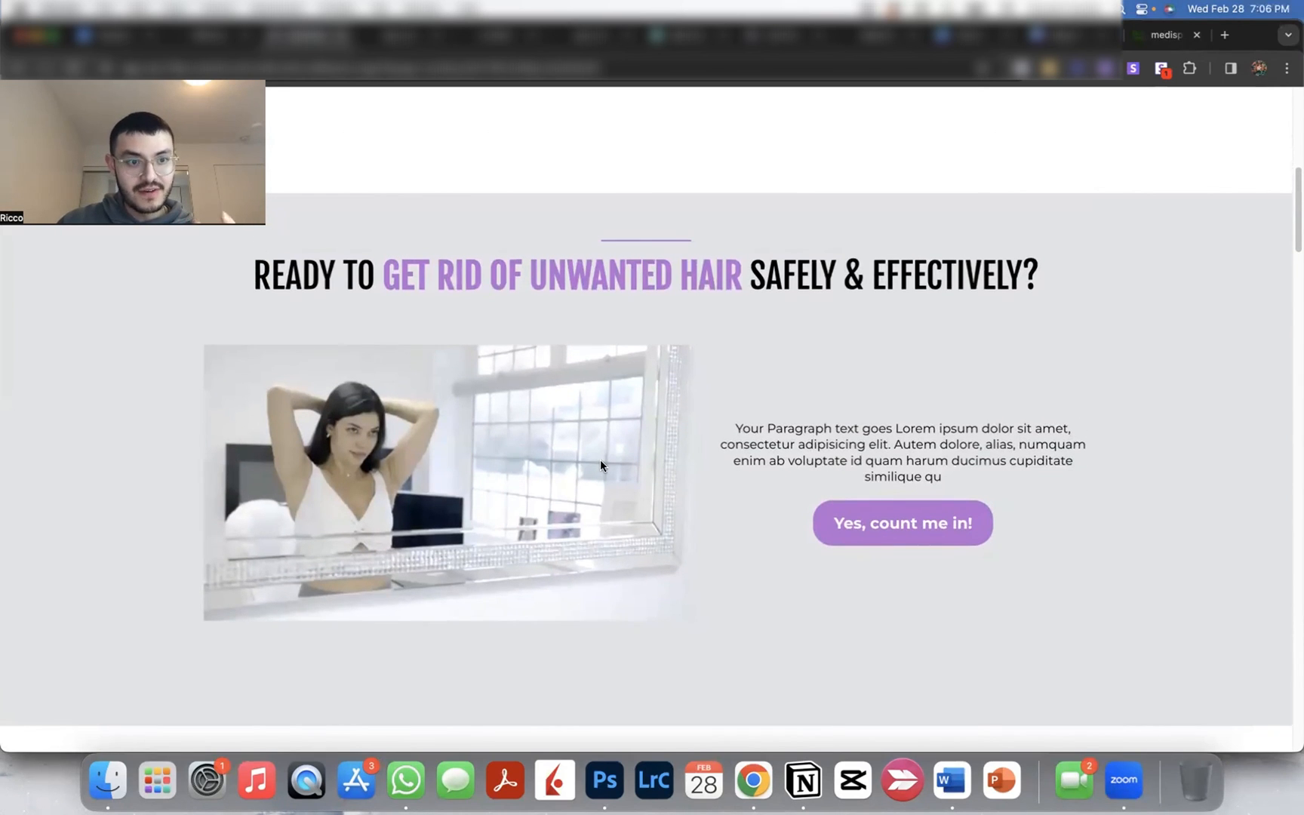
drag(320, 275, 770, 301)
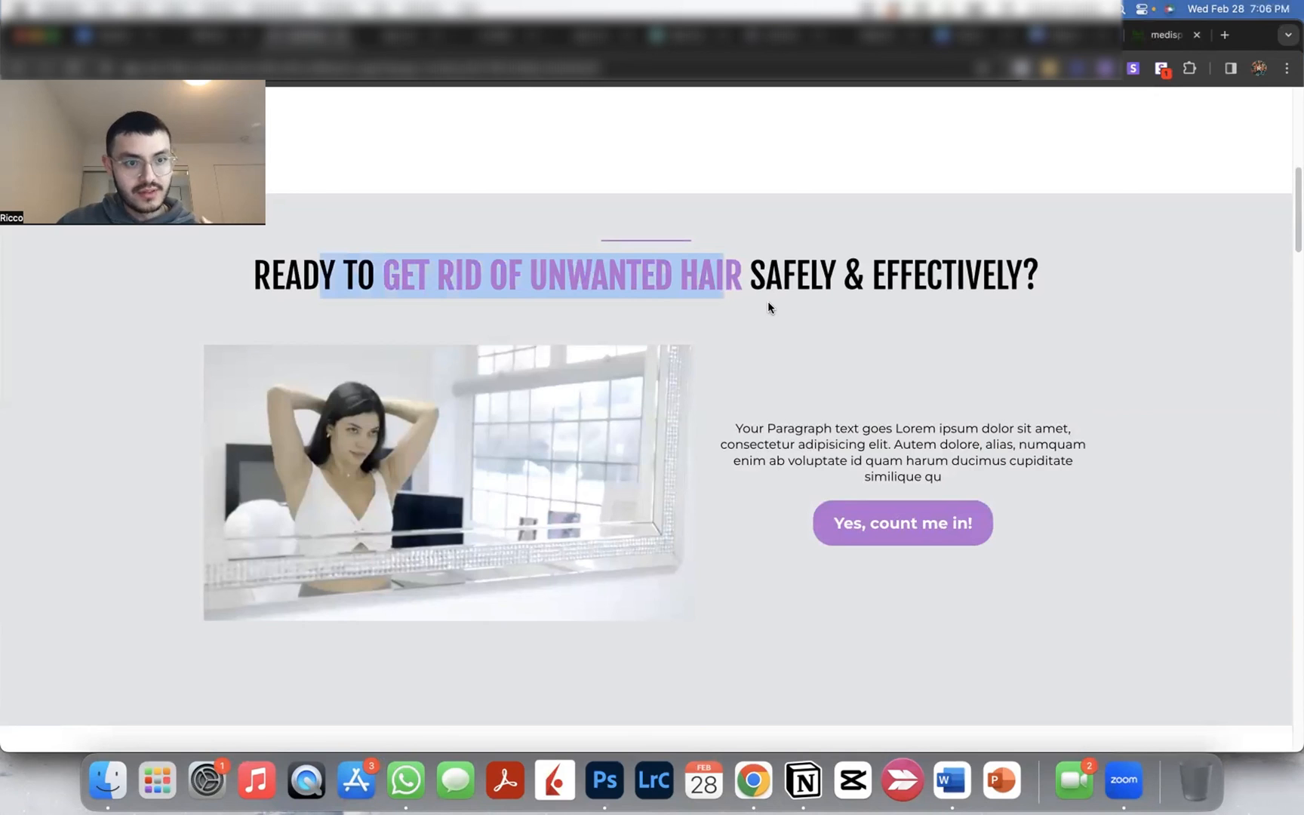
click(511, 295)
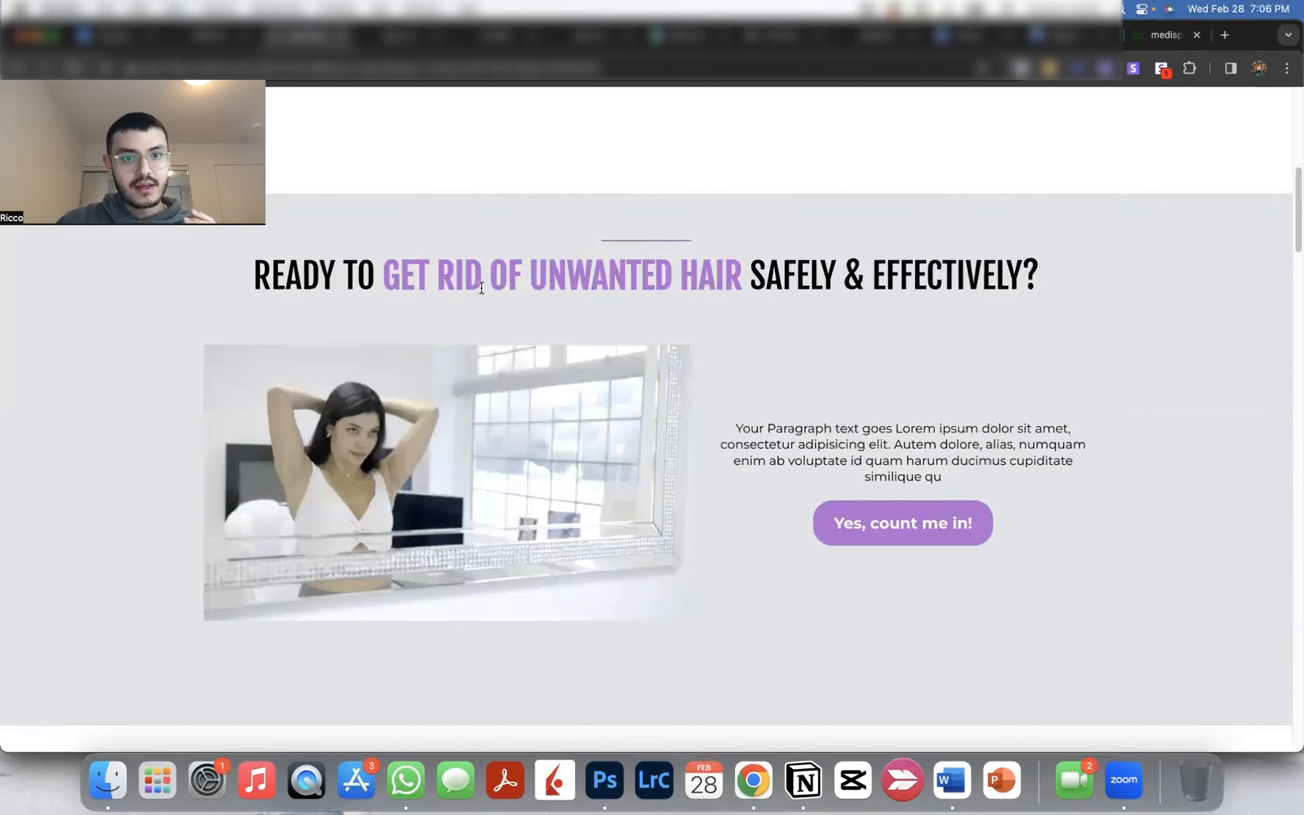
scroll(564, 299, down, 8)
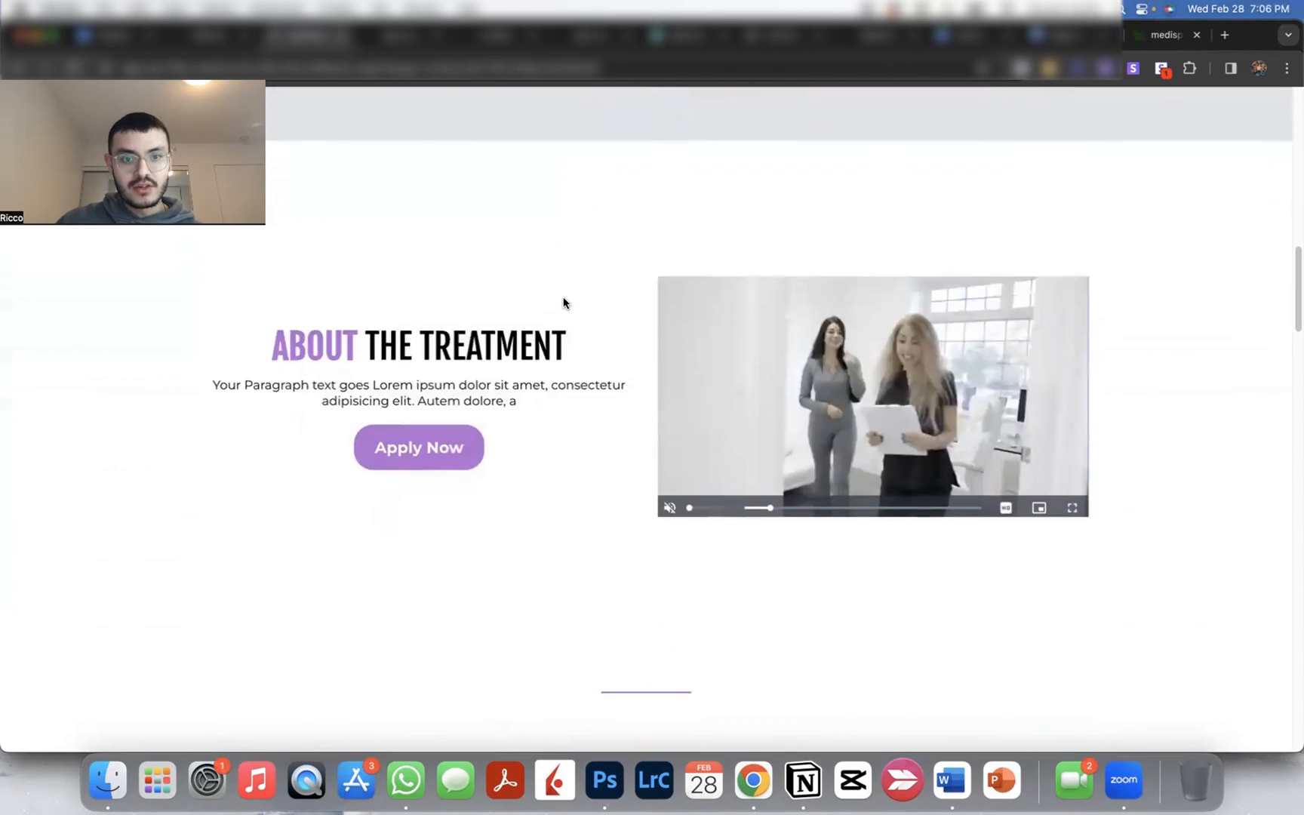
Step: Review the About the Treatment section and compare the three IPL question columns with those on the old landing page
scroll(570, 301, up, 1)
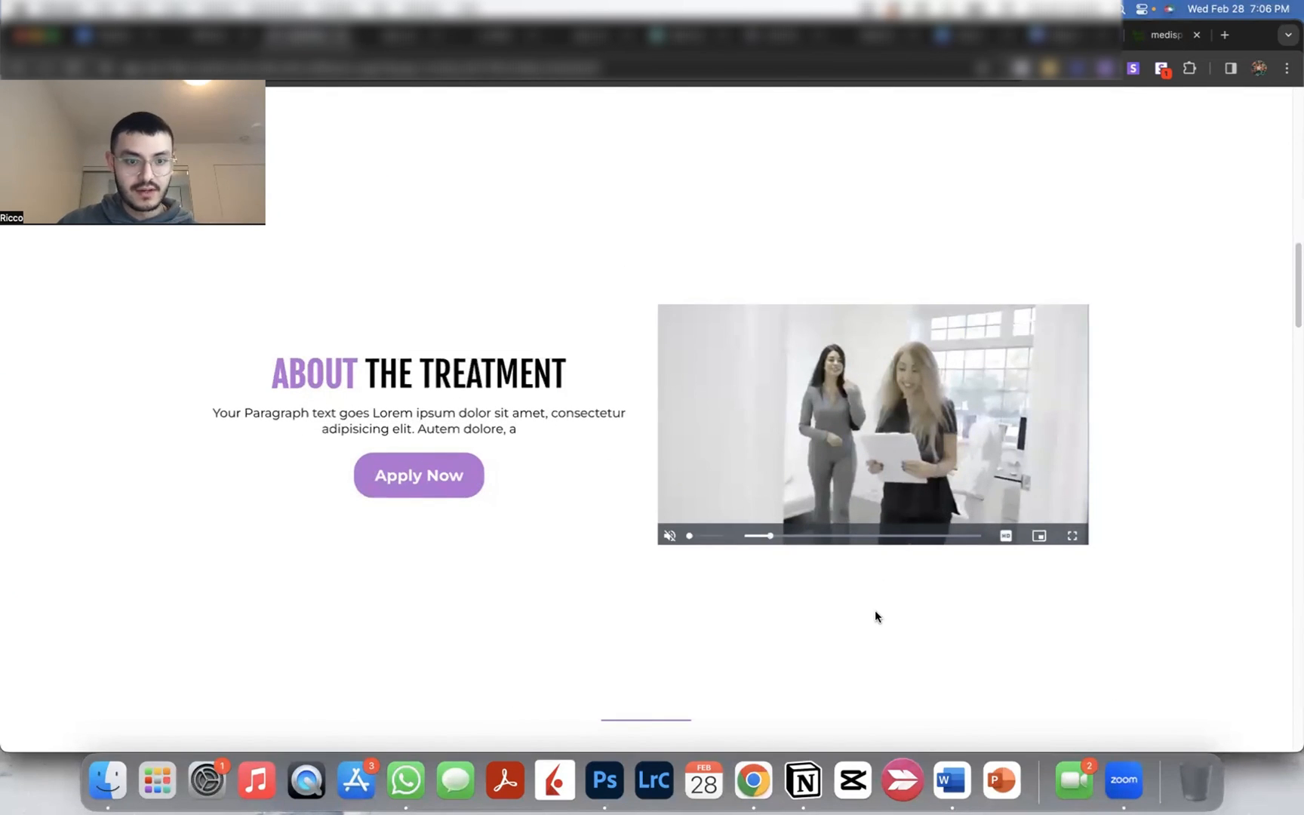
scroll(538, 545, down, 10)
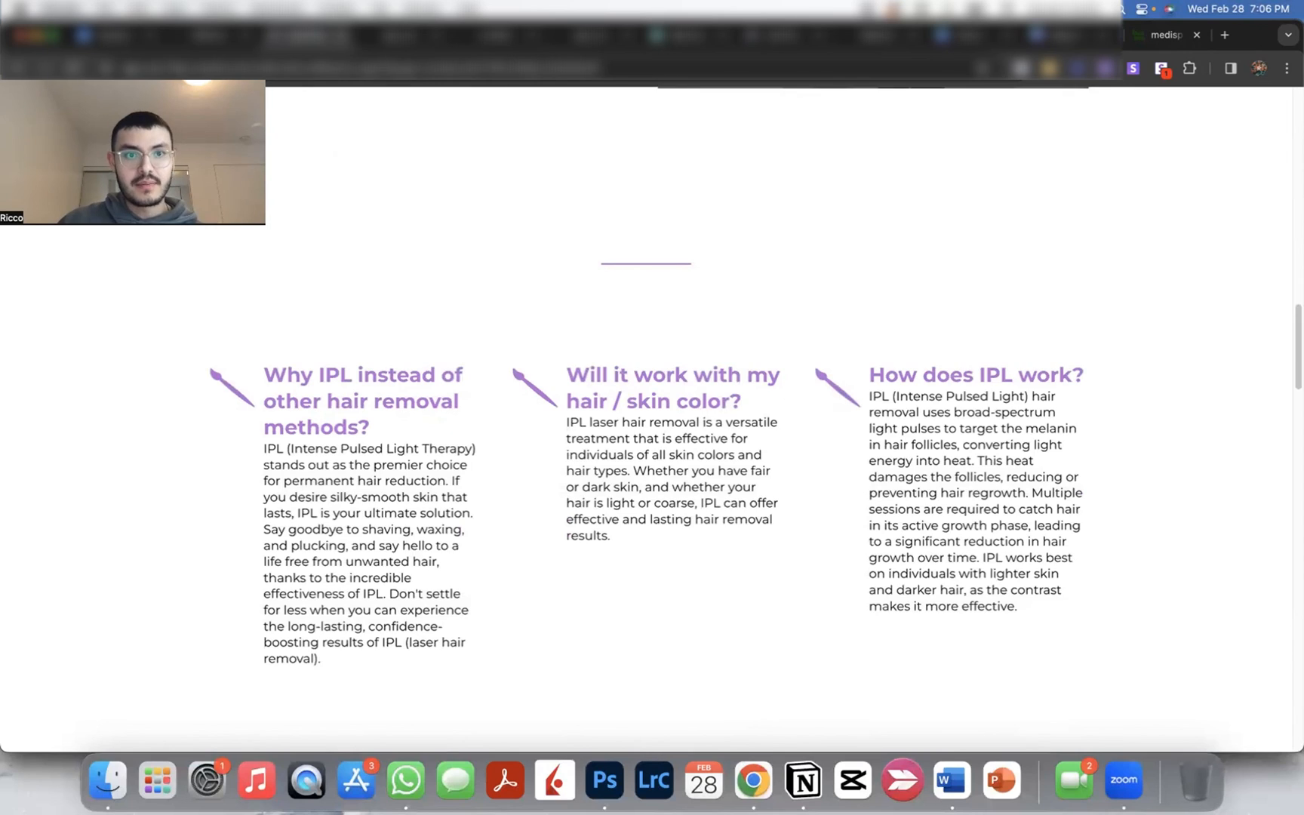
click(400, 35)
scroll(633, 458, down, 1)
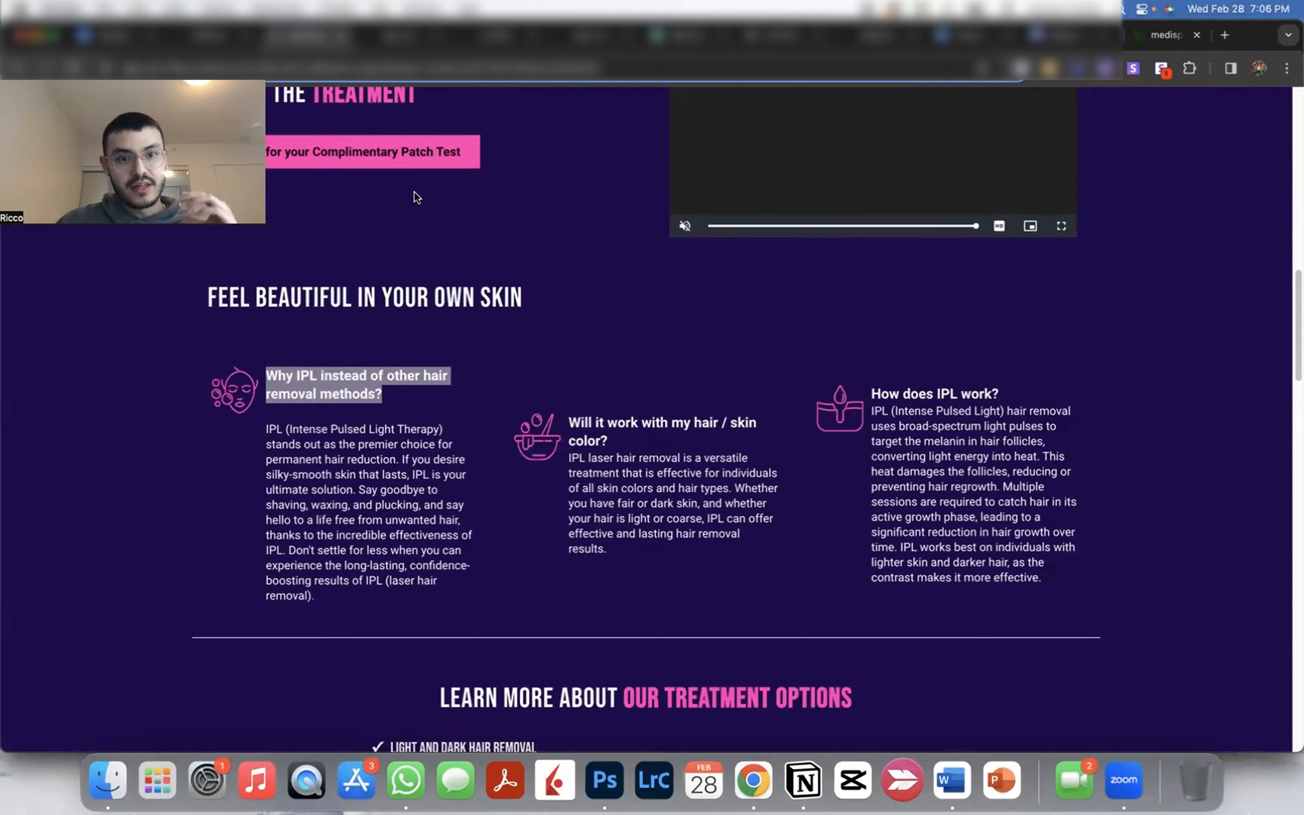
click(309, 34)
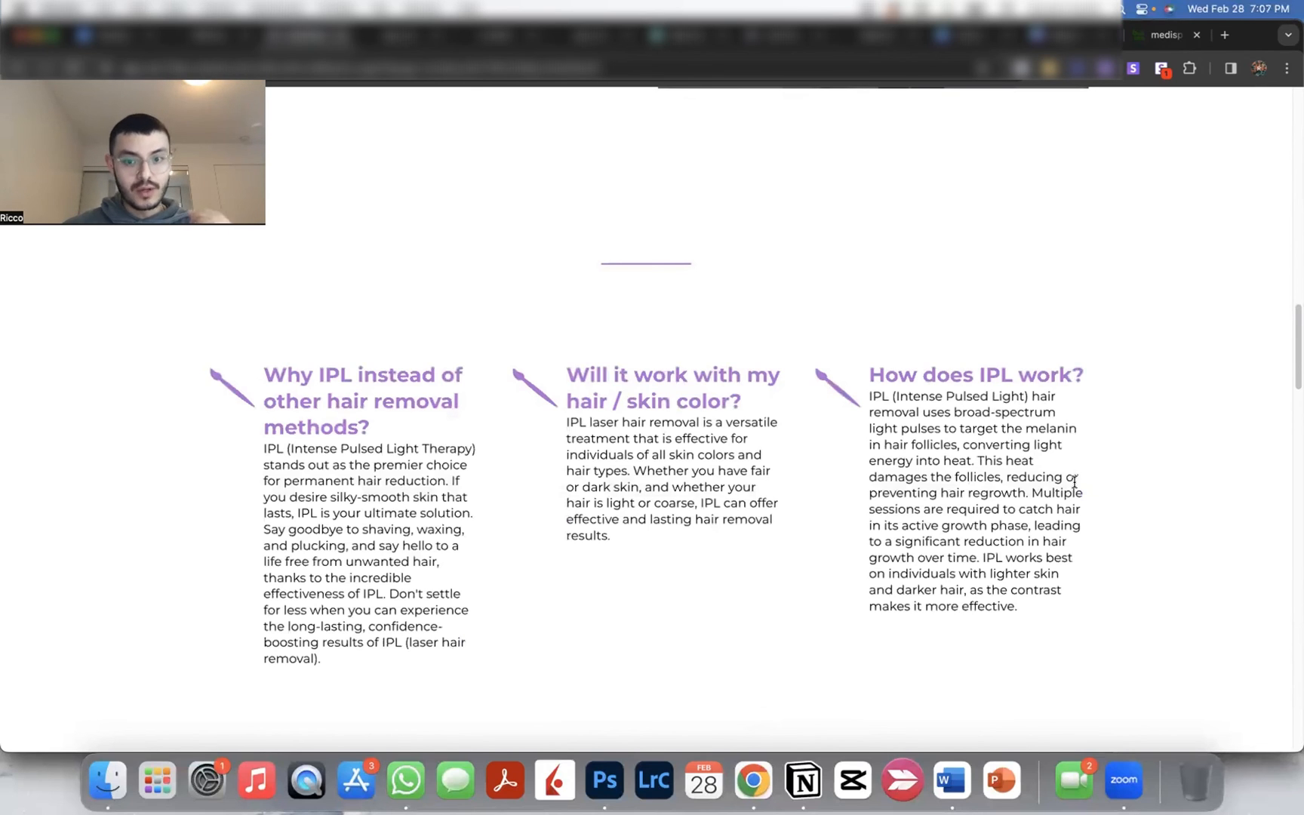
Step: Review the About Our Clinic section's alternating images and paragraphs, and continue to the treatment areas section
scroll(1165, 516, down, 10)
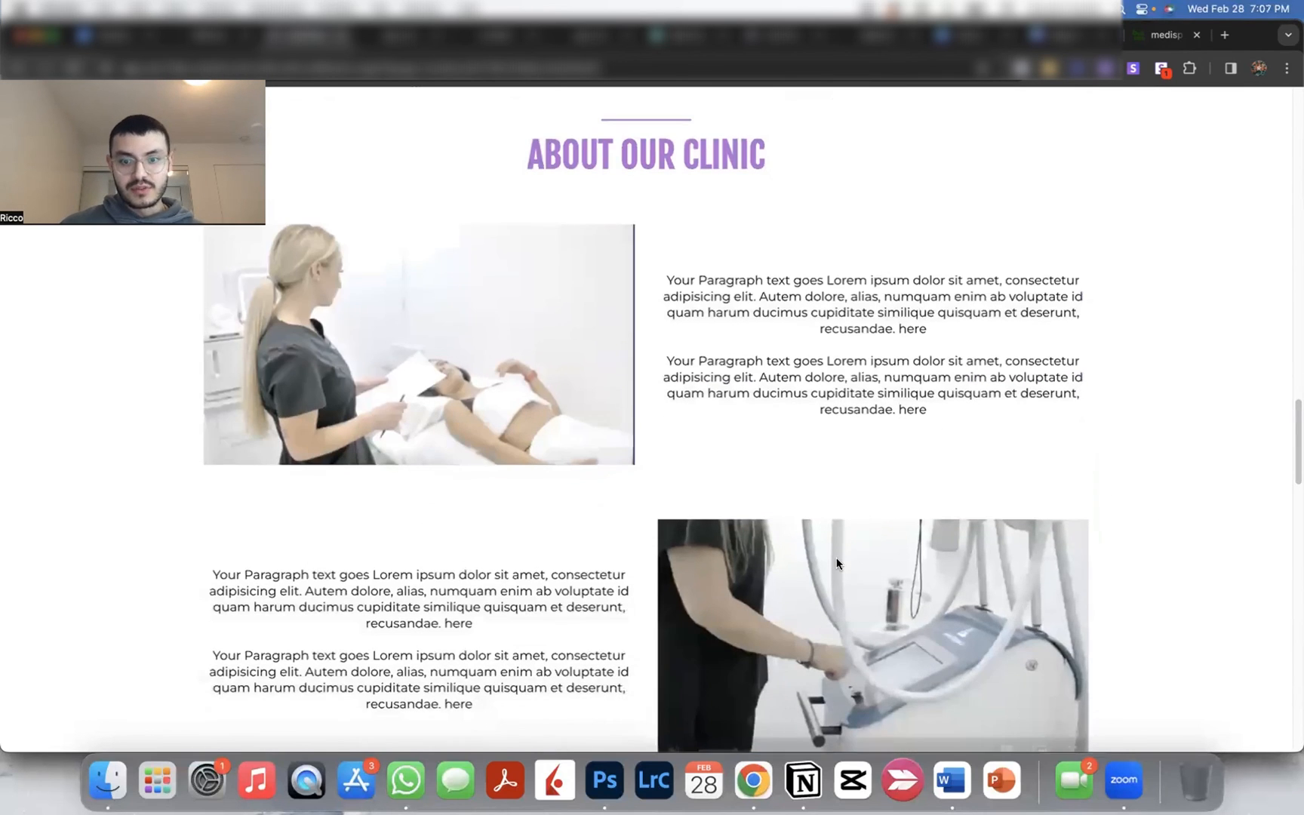
scroll(813, 559, down, 1)
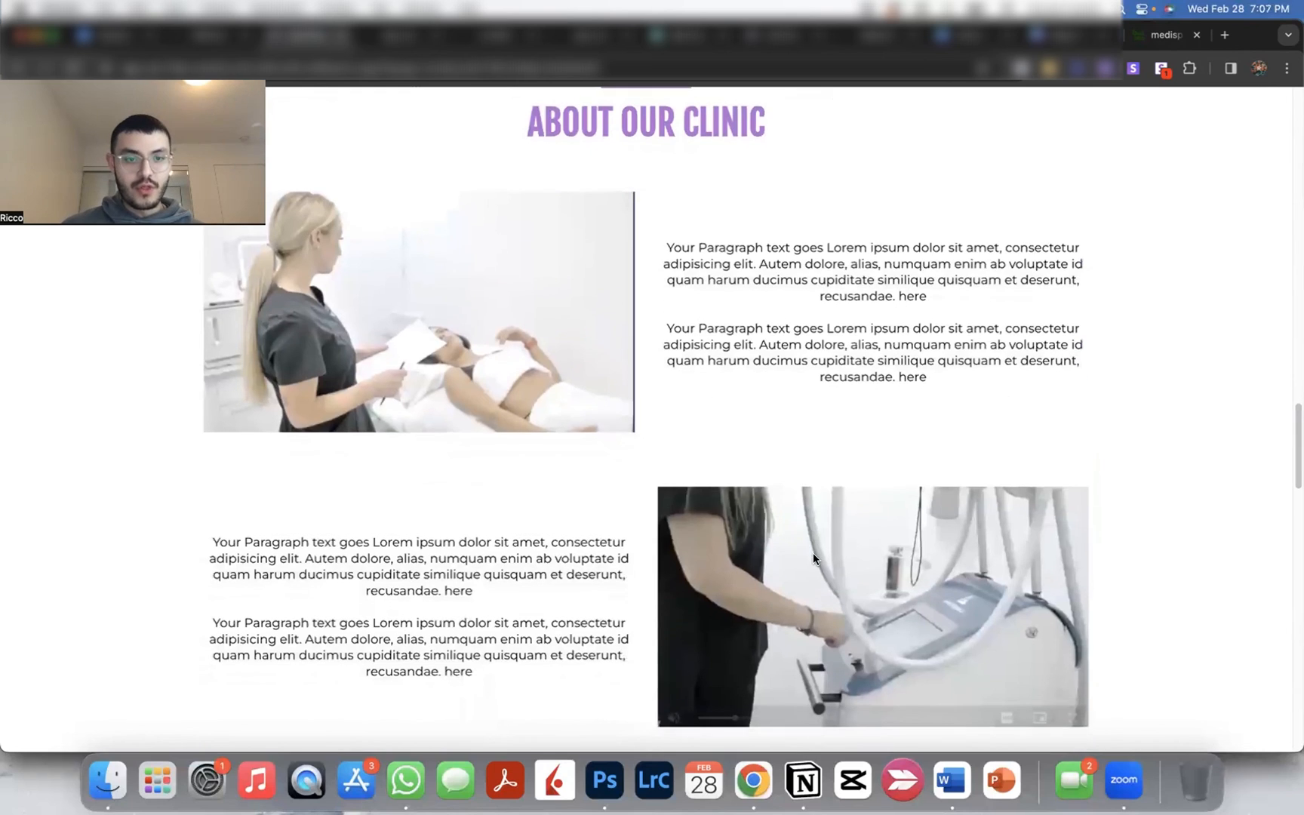
scroll(813, 558, down, 1)
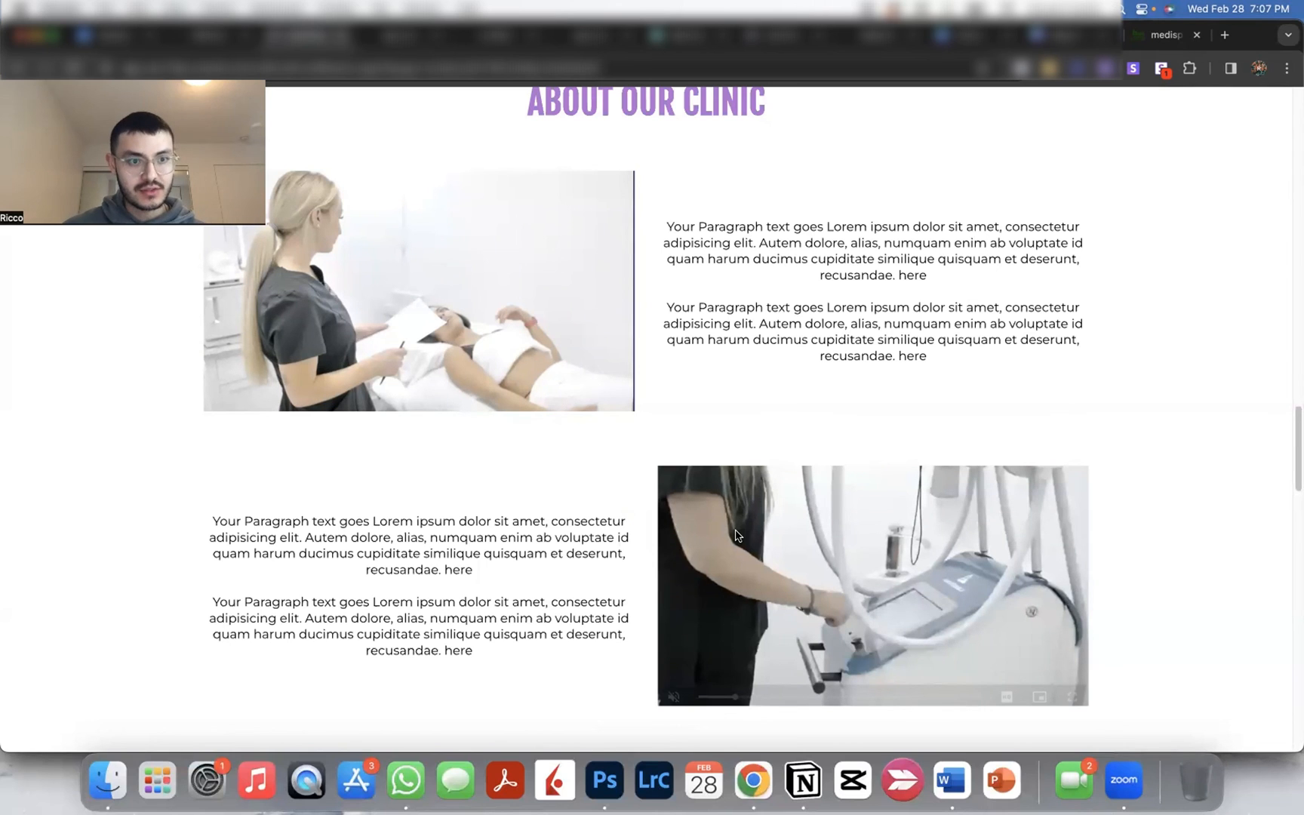
scroll(736, 534, down, 7)
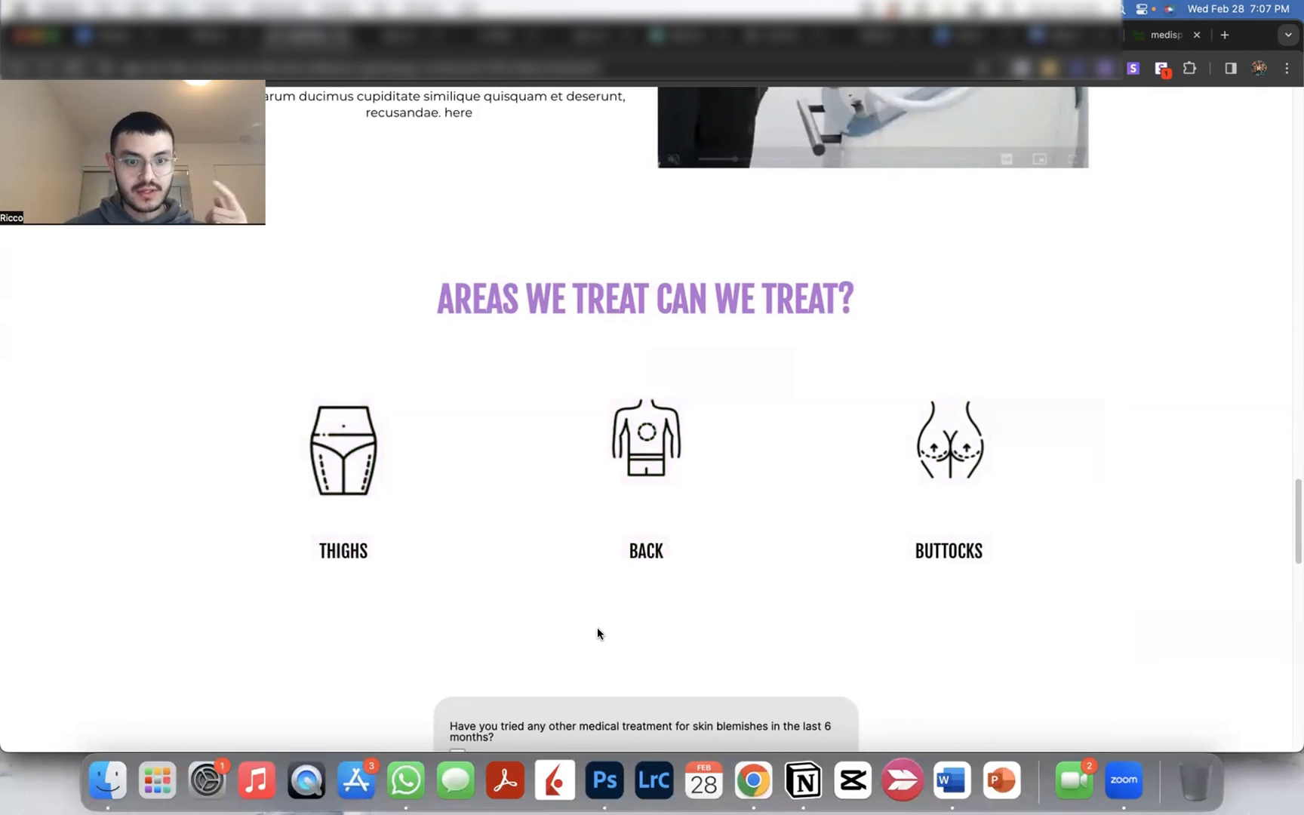
Step: Review the landing page from the survey form down to the closing unwanted hair banner, and return to the practitioner's introduction
scroll(597, 631, down, 5)
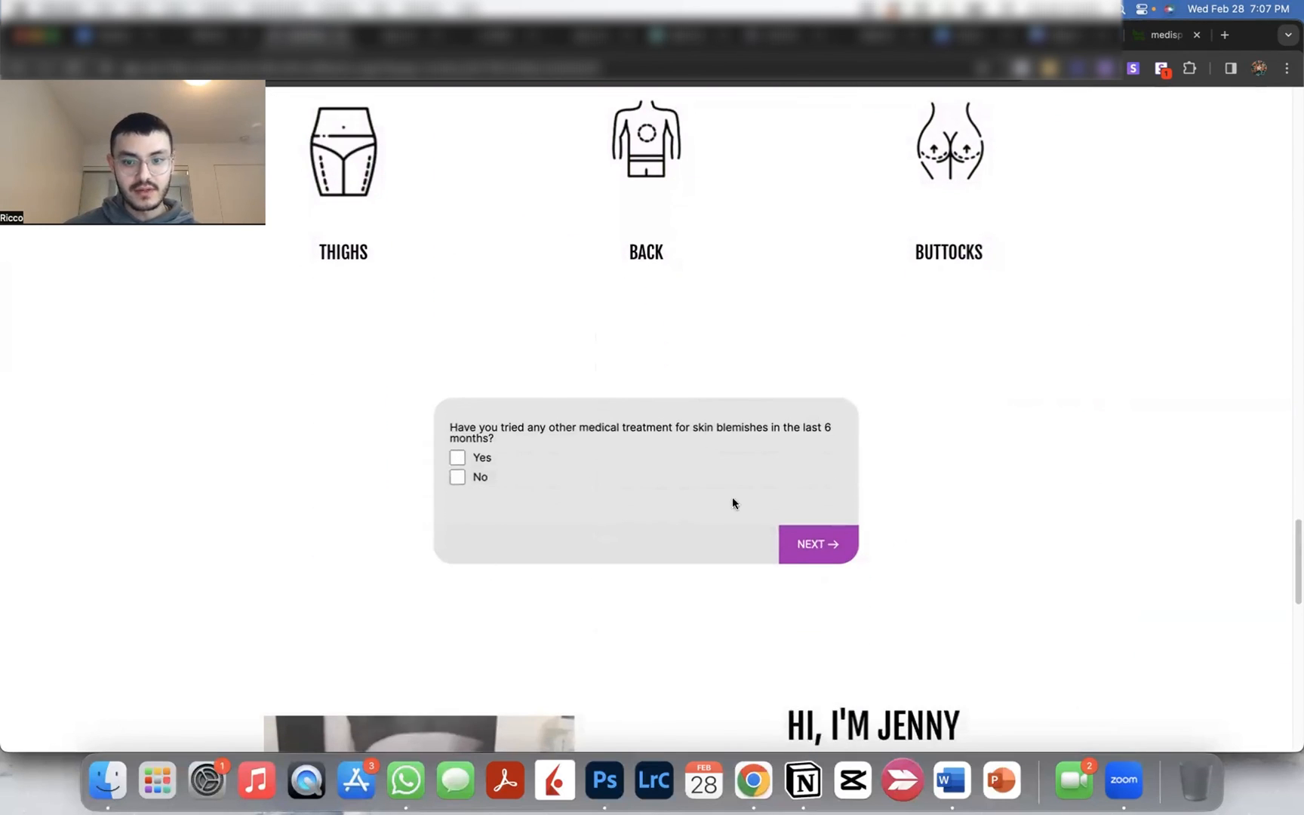
scroll(947, 579, down, 4)
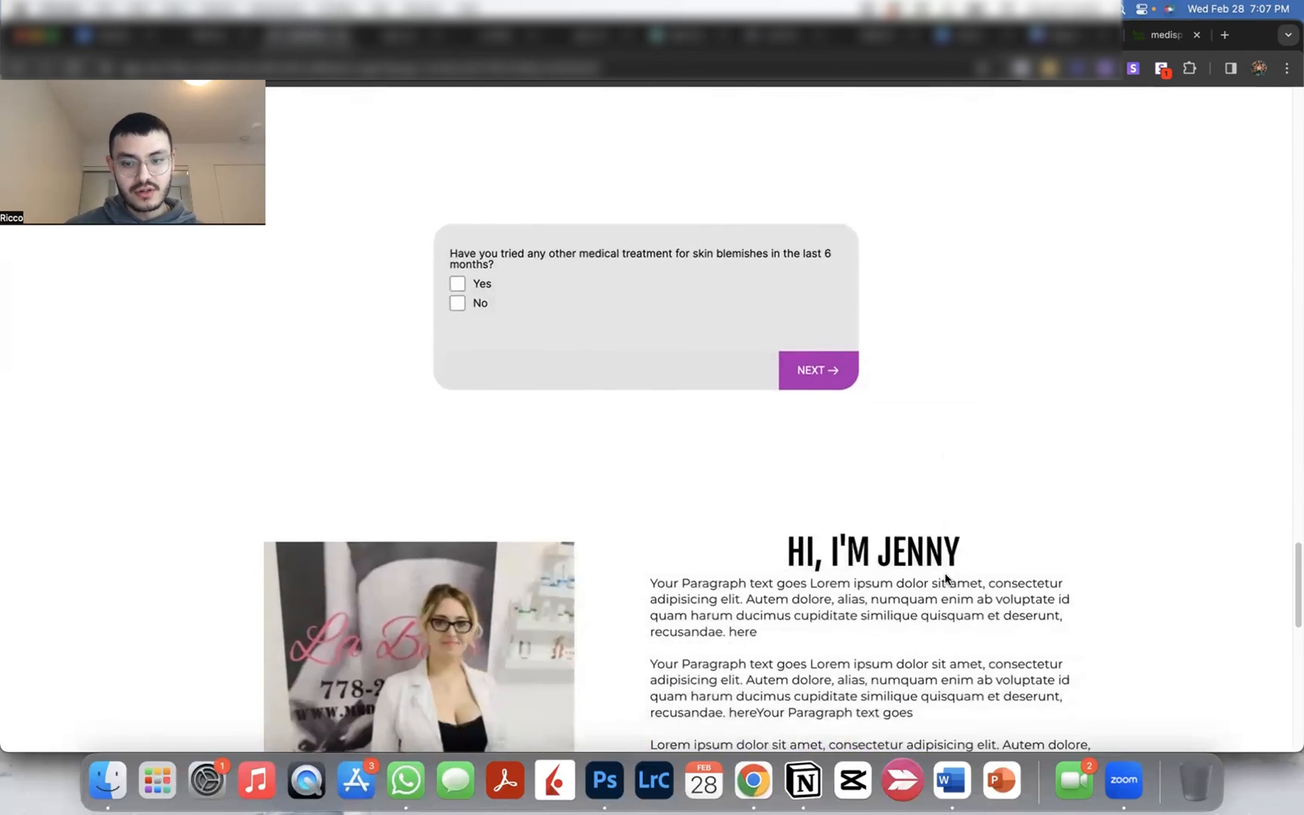
scroll(522, 685, down, 2)
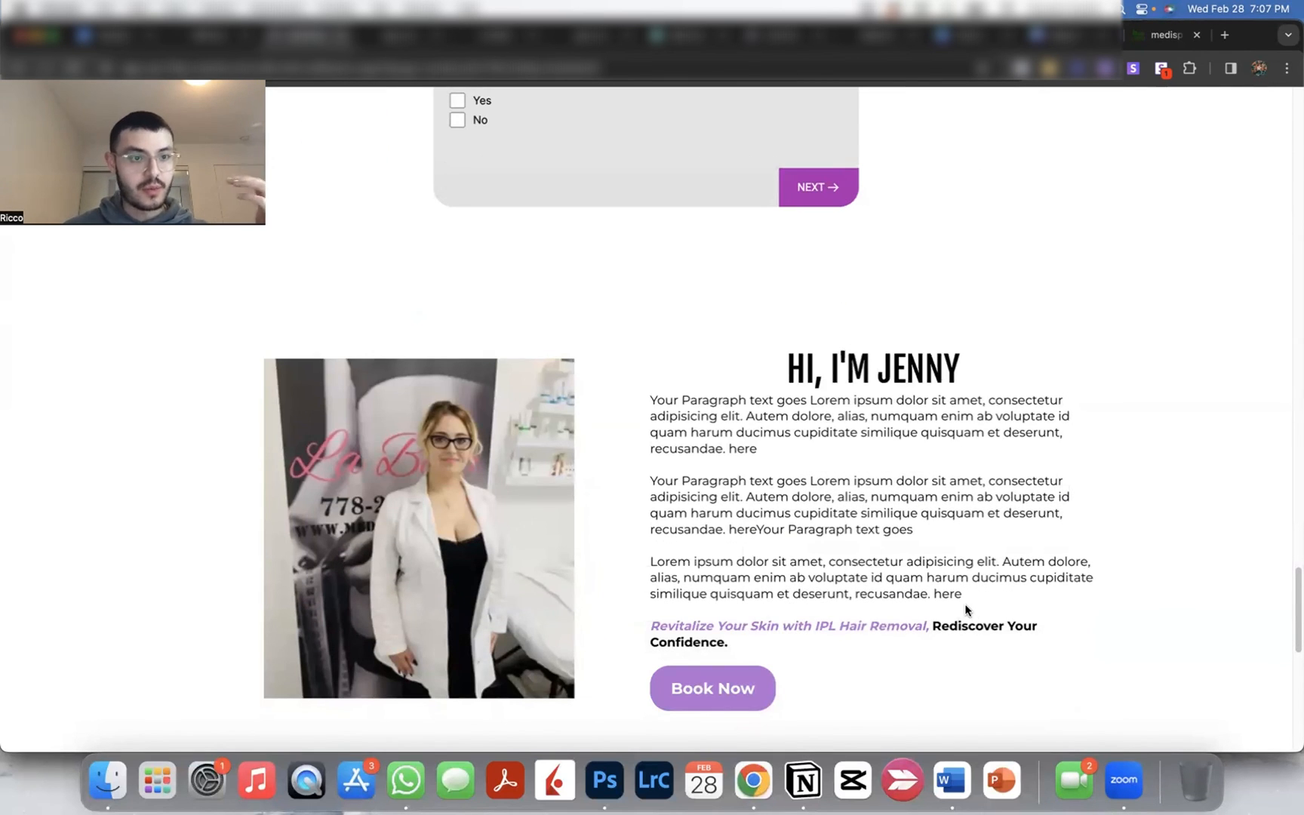
scroll(965, 609, down, 9)
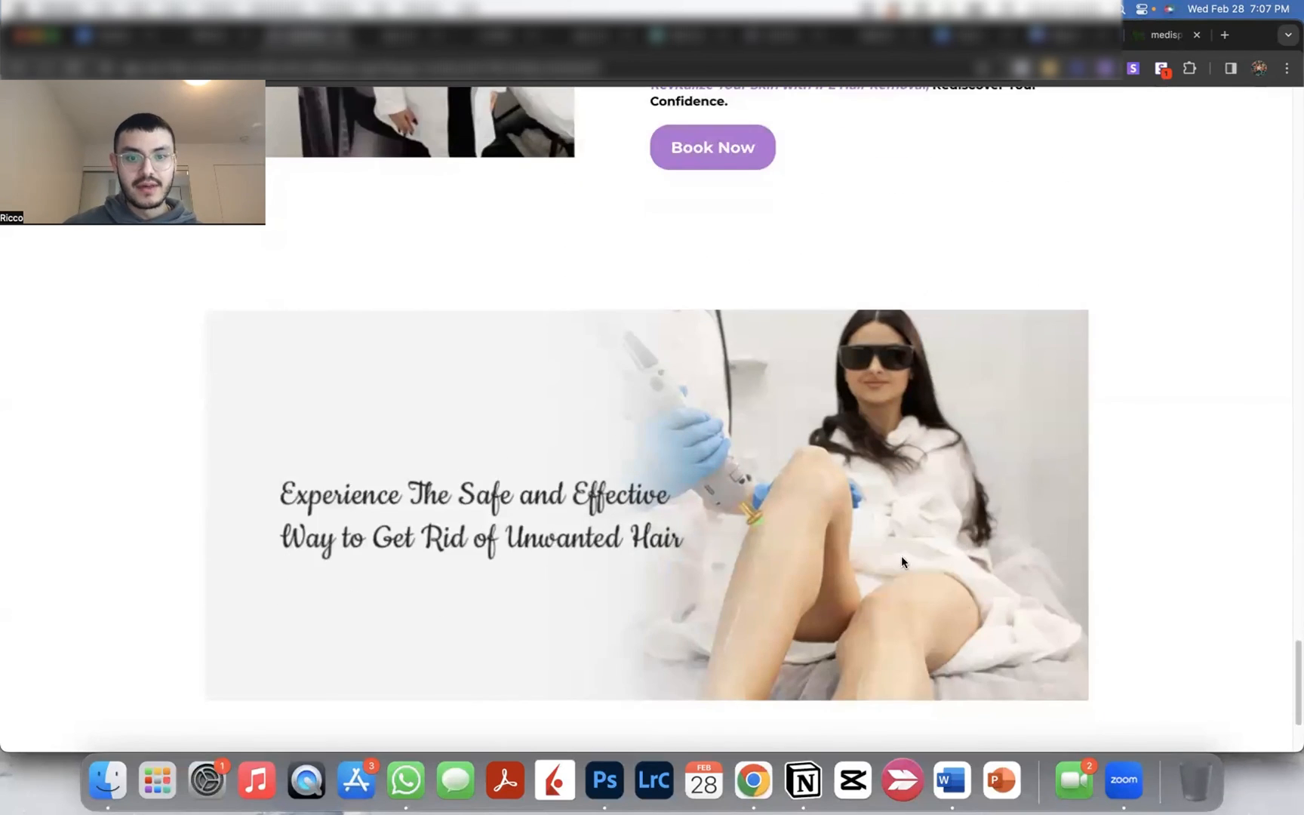
scroll(657, 496, down, 3)
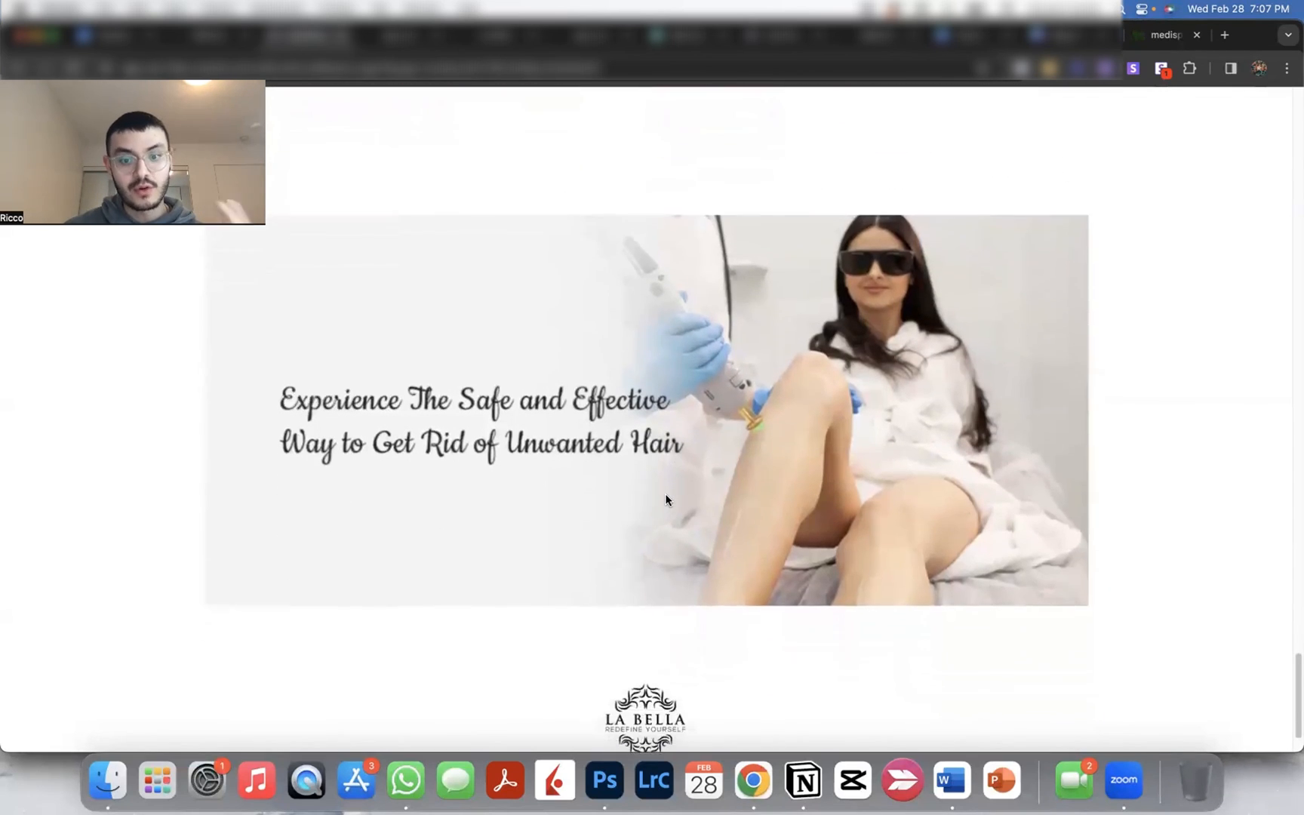
scroll(667, 498, up, 5)
scroll(320, 393, up, 1)
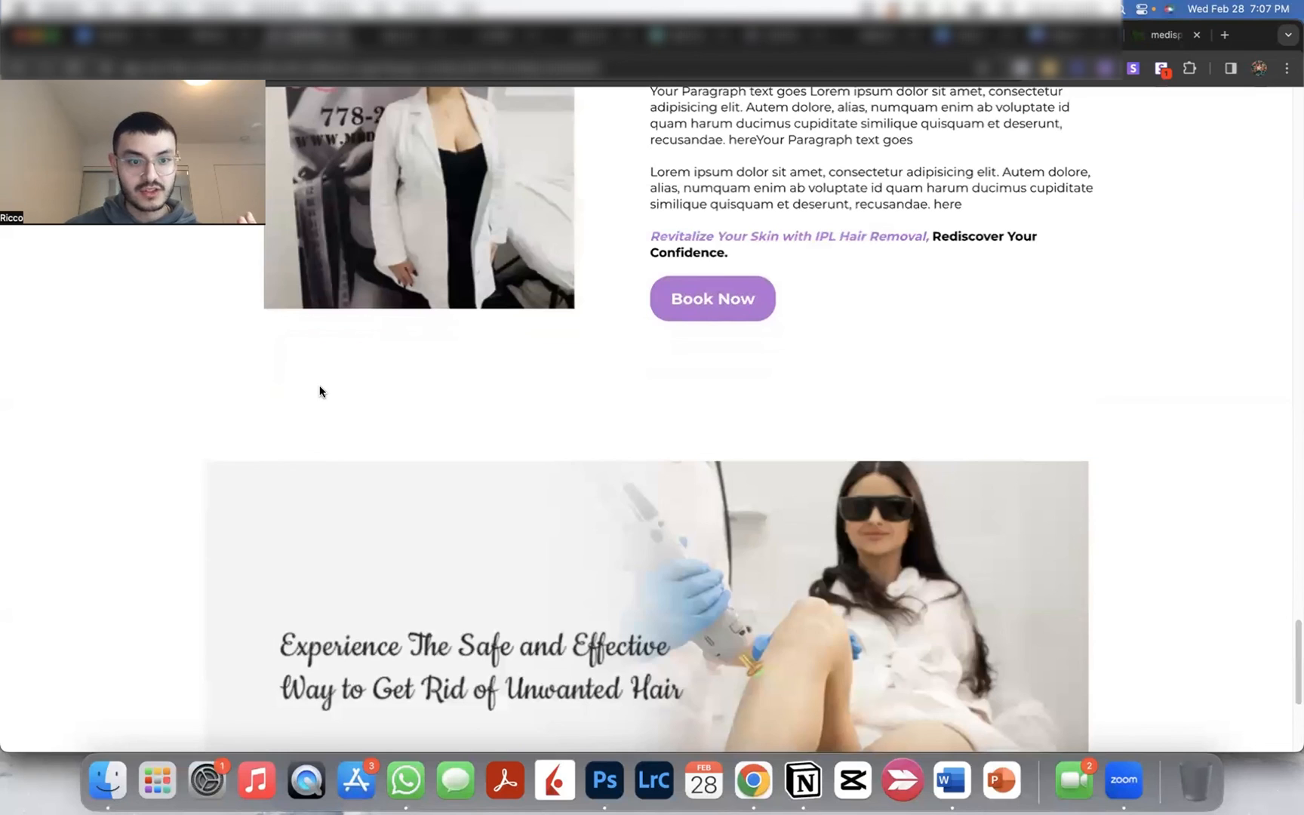
scroll(315, 389, up, 3)
scroll(324, 401, up, 1)
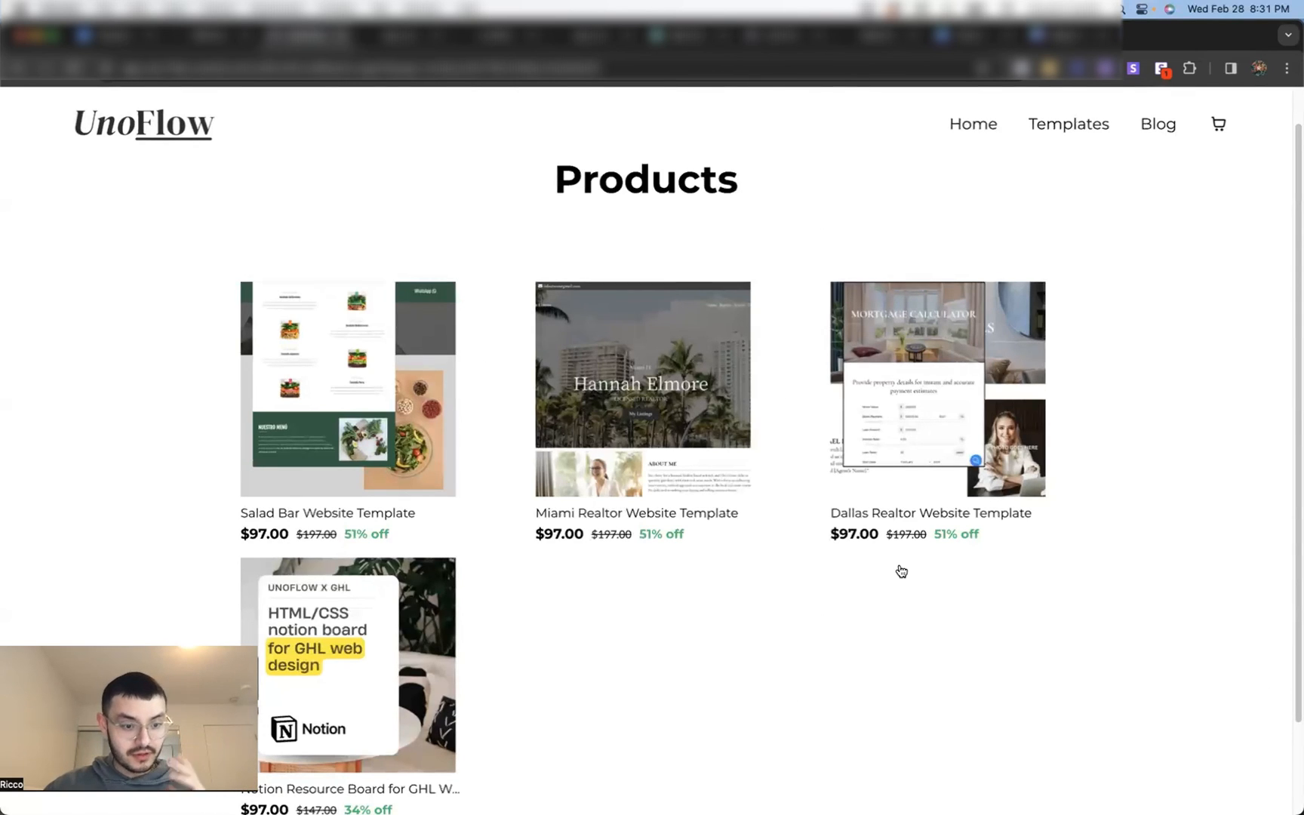
Step: Open the HTML/CSS Notion board for GHL web design from the UnoFlow products page
click(411, 633)
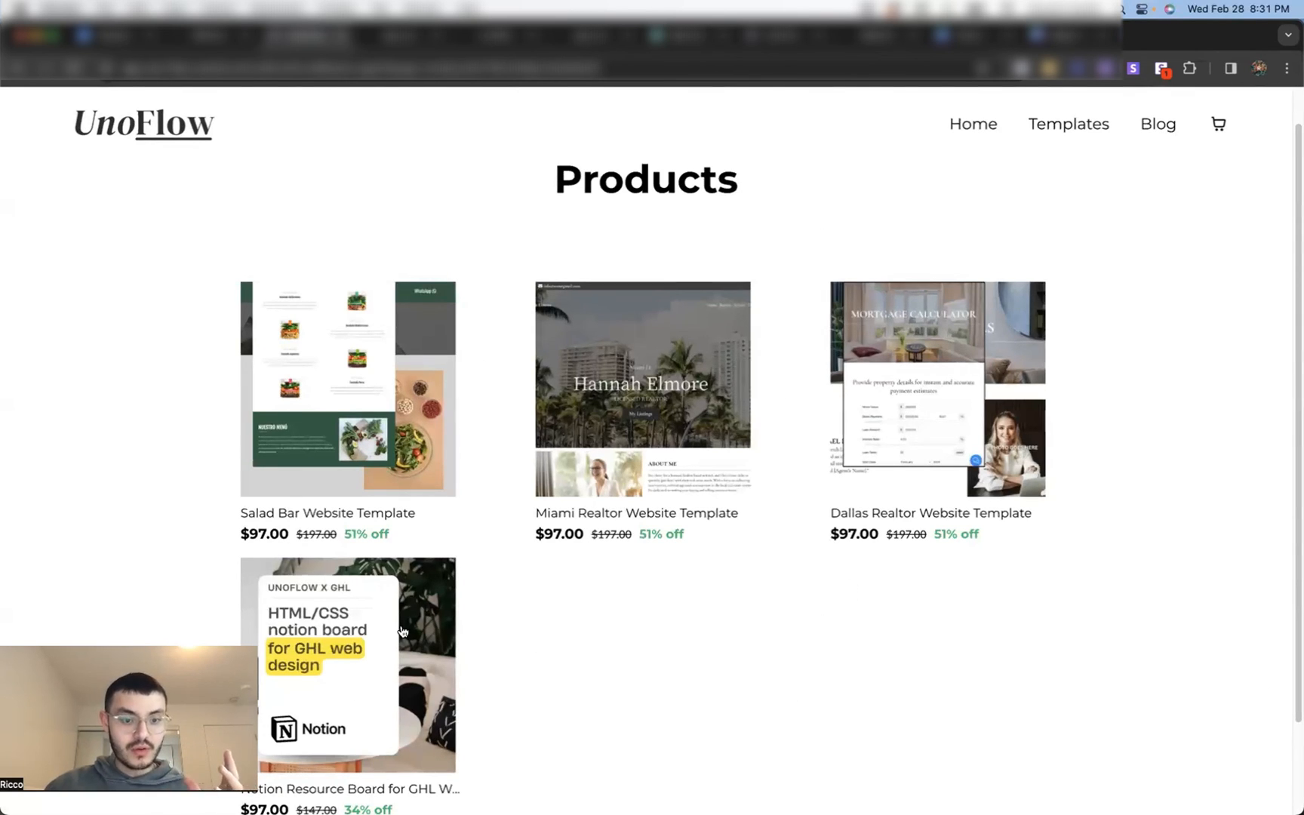